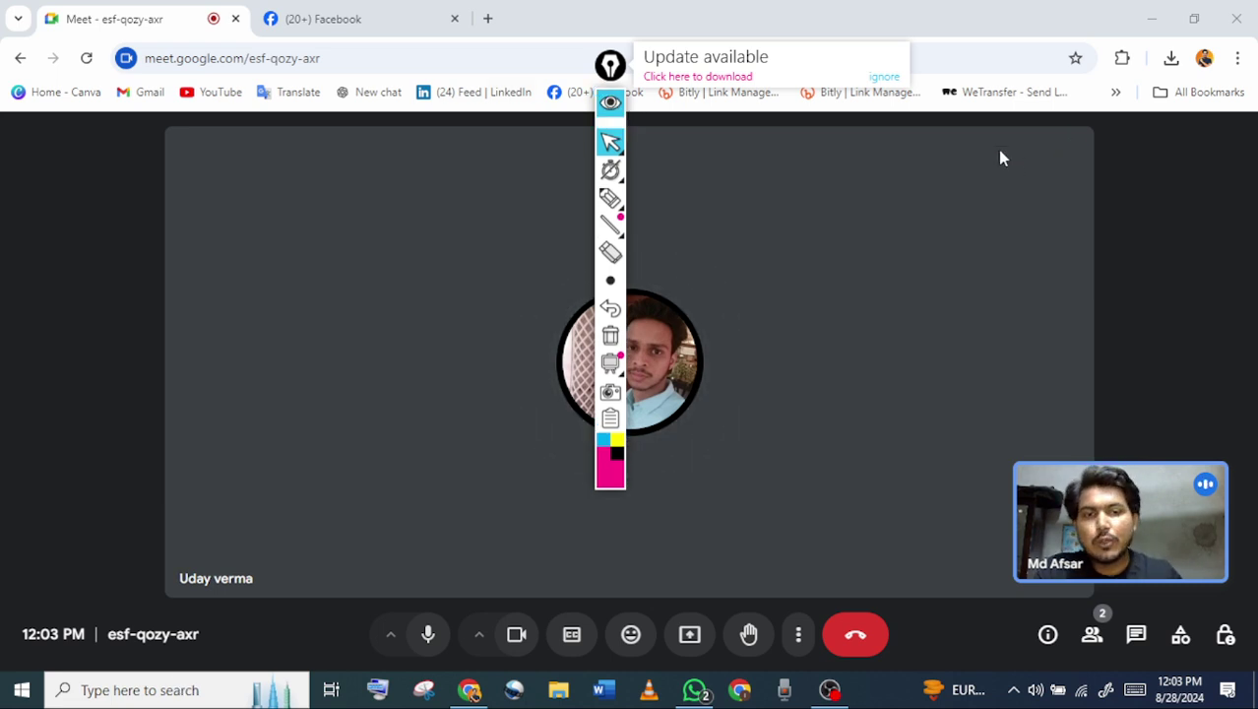
# Move the annotation toolbar to the screen's edge and handwrite underlined notes reading "Brand", "Schedule" and "Budget" with the pencil over the Meet call
pyautogui.moveTo(611, 65)
pyautogui.mouseDown()
pyautogui.moveTo(1252, 114)
pyautogui.moveTo(1199, 115)
pyautogui.moveTo(1230, 88)
pyautogui.mouseUp()
pyautogui.moveTo(1243, 200)
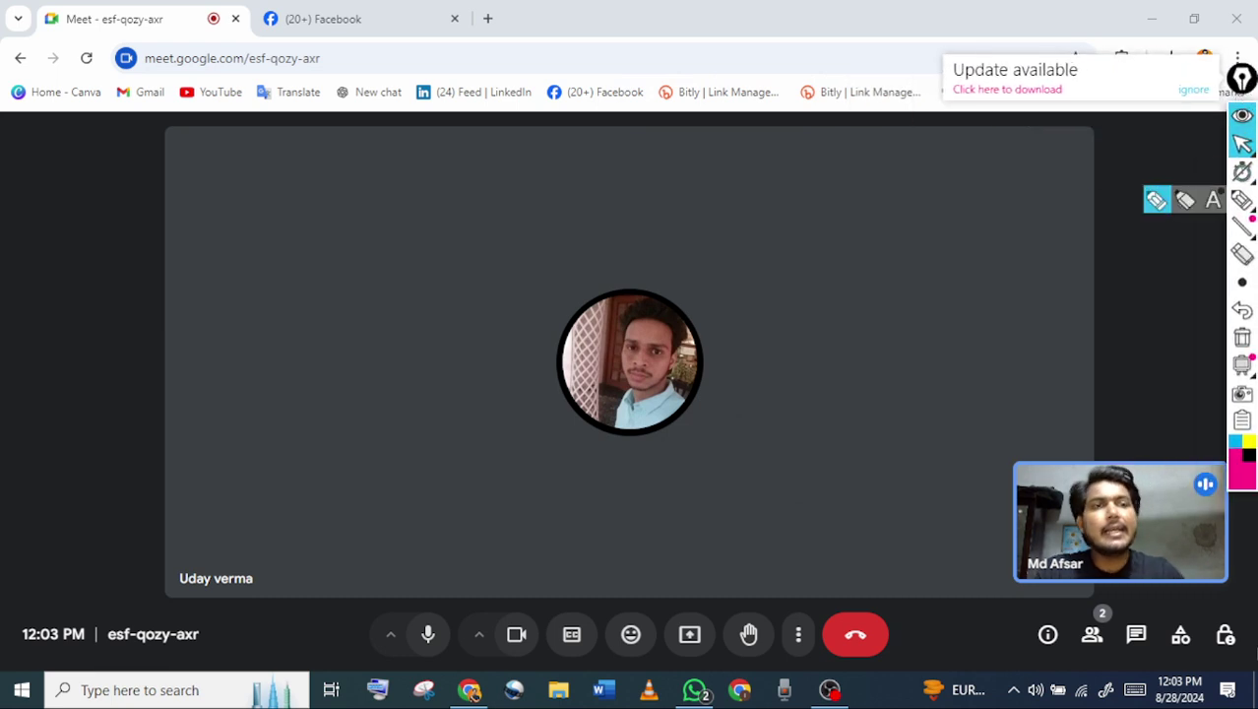
pyautogui.click(1242, 200)
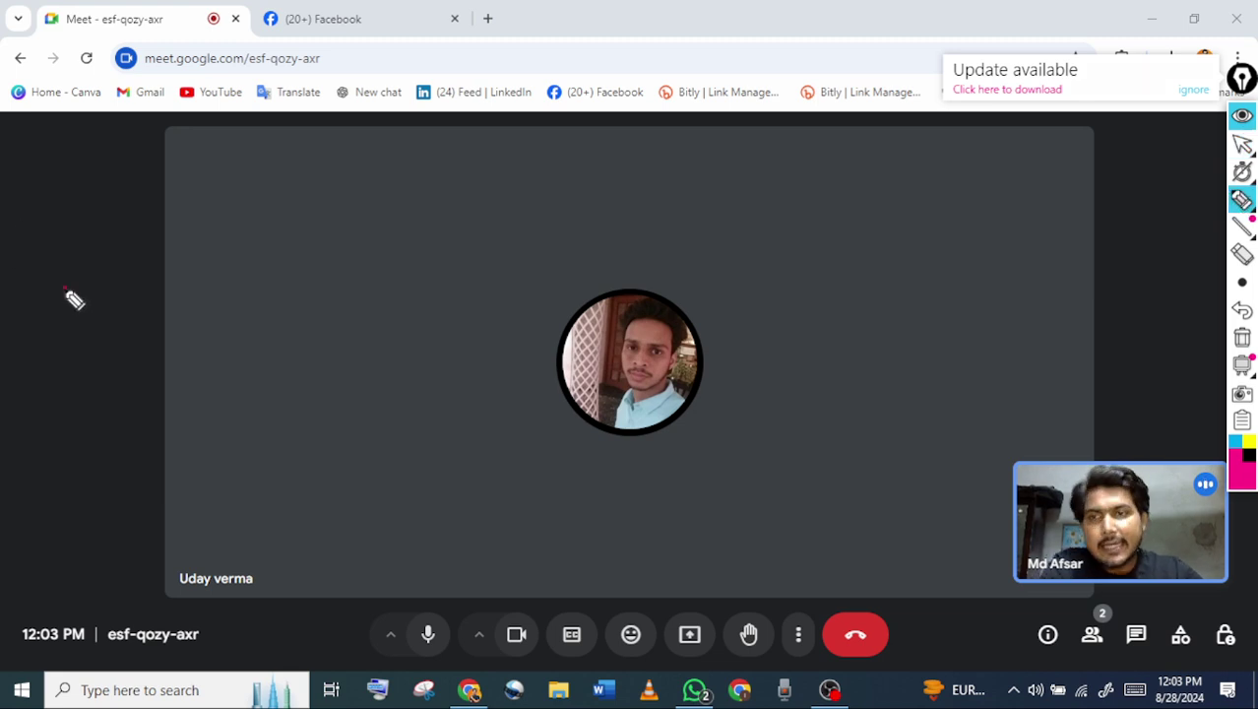
pyautogui.moveTo(74, 300); pyautogui.dragTo(209, 178)
pyautogui.moveTo(17, 388); pyautogui.dragTo(253, 253)
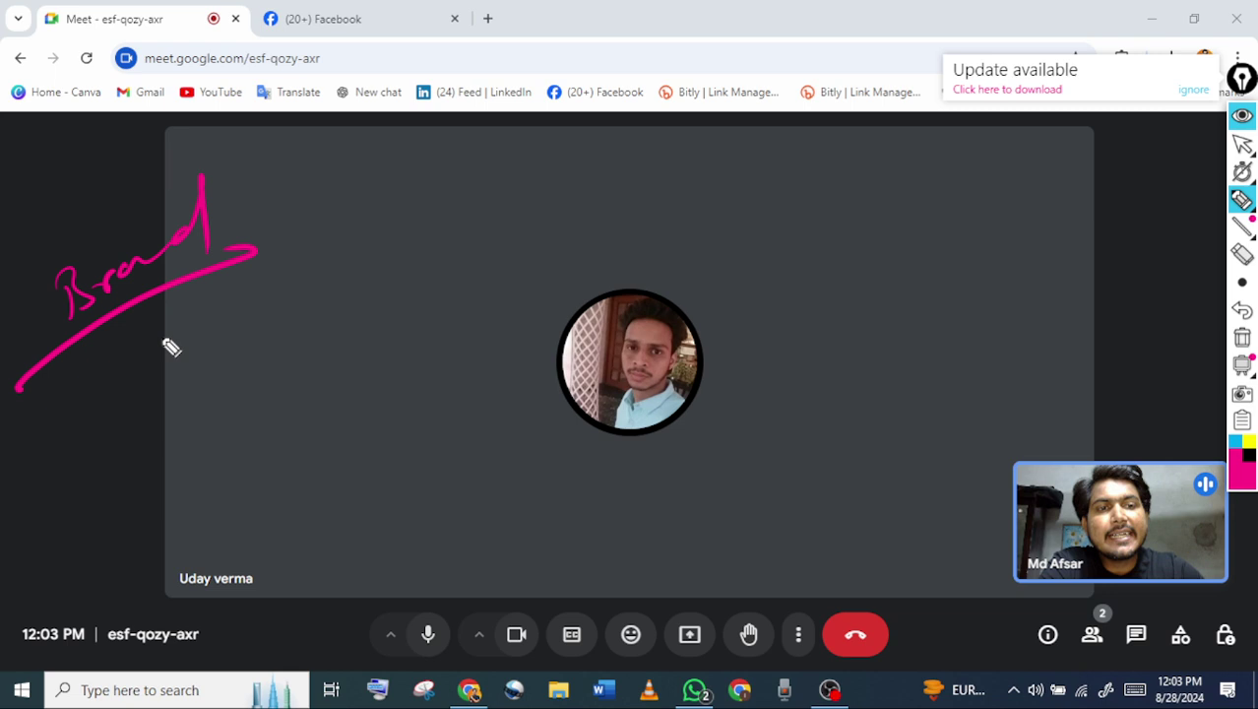
pyautogui.moveTo(134, 471); pyautogui.dragTo(412, 308)
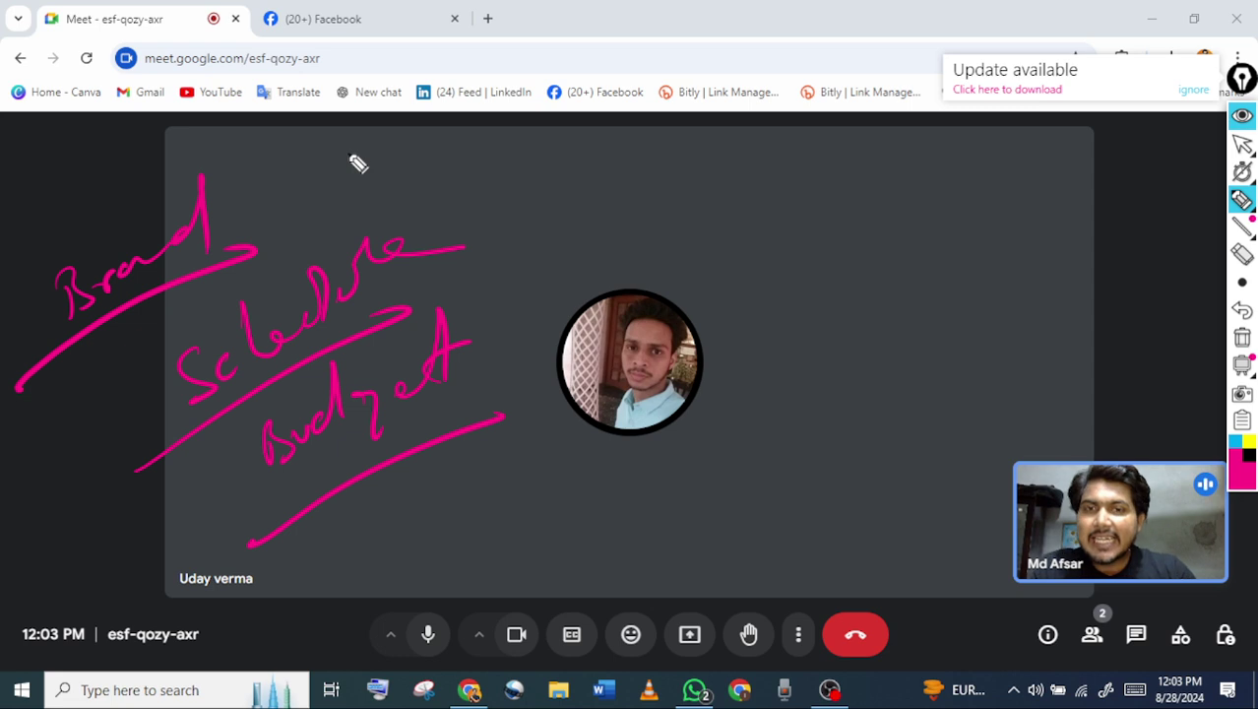
# Handwrite "ROAS" above the participant picture and underline it
pyautogui.moveTo(589, 258); pyautogui.dragTo(645, 221)
pyautogui.moveTo(661, 234); pyautogui.dragTo(695, 197)
pyautogui.moveTo(738, 182); pyautogui.dragTo(701, 228)
pyautogui.moveTo(819, 218); pyautogui.dragTo(558, 288)
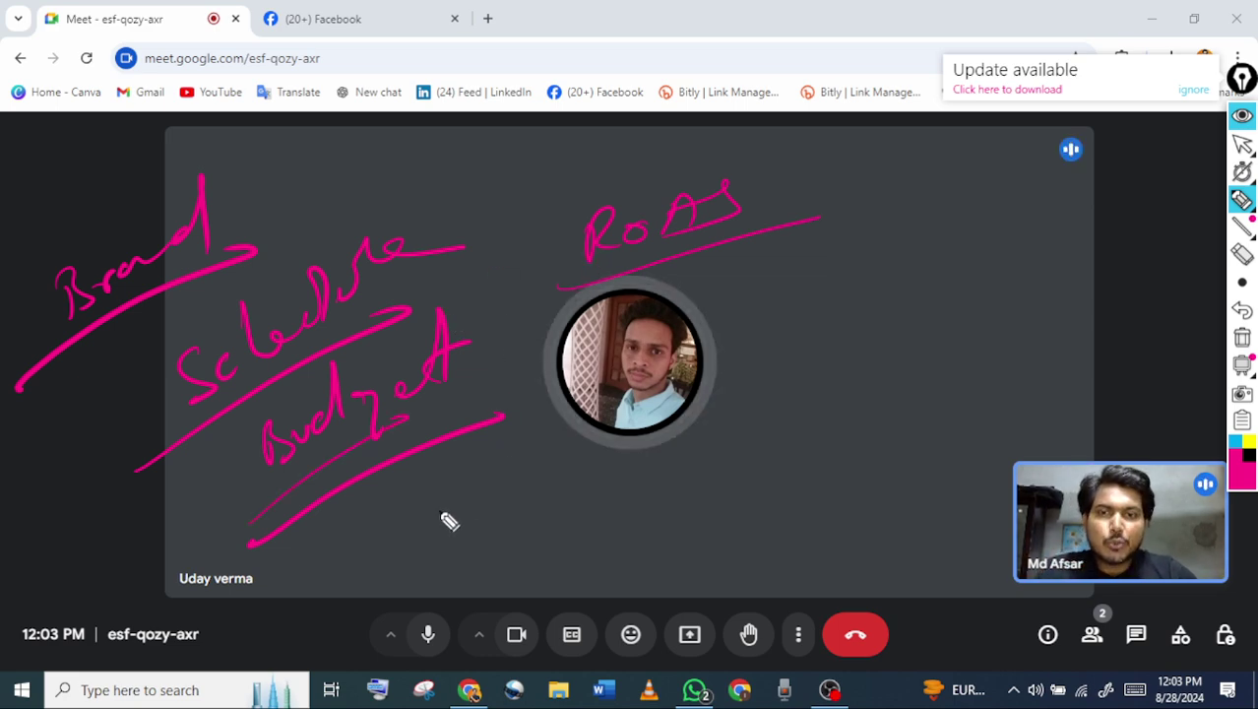
# Handwrite a circled "1%" below the "Budget" note and draw an arrow leading out of it
pyautogui.moveTo(455, 500); pyautogui.dragTo(446, 539)
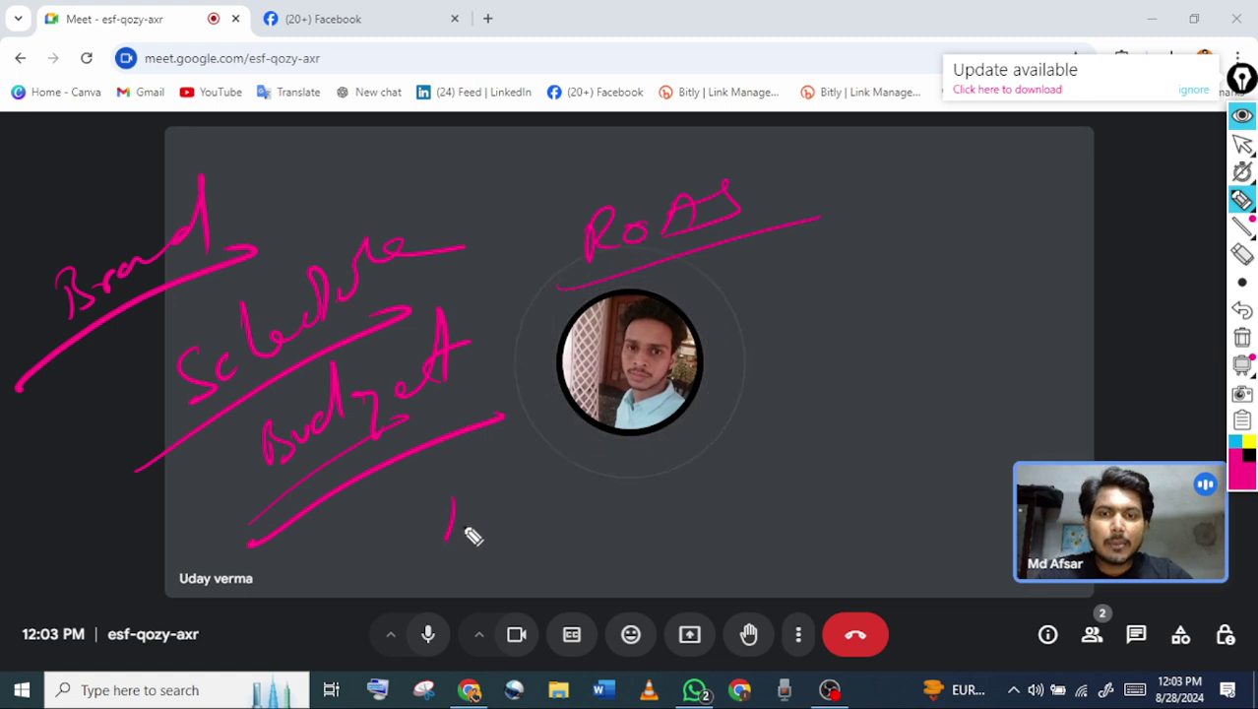
pyautogui.moveTo(500, 502); pyautogui.dragTo(484, 529)
pyautogui.moveTo(522, 472)
pyautogui.mouseDown()
pyautogui.moveTo(540, 497)
pyautogui.moveTo(645, 499)
pyautogui.mouseUp()
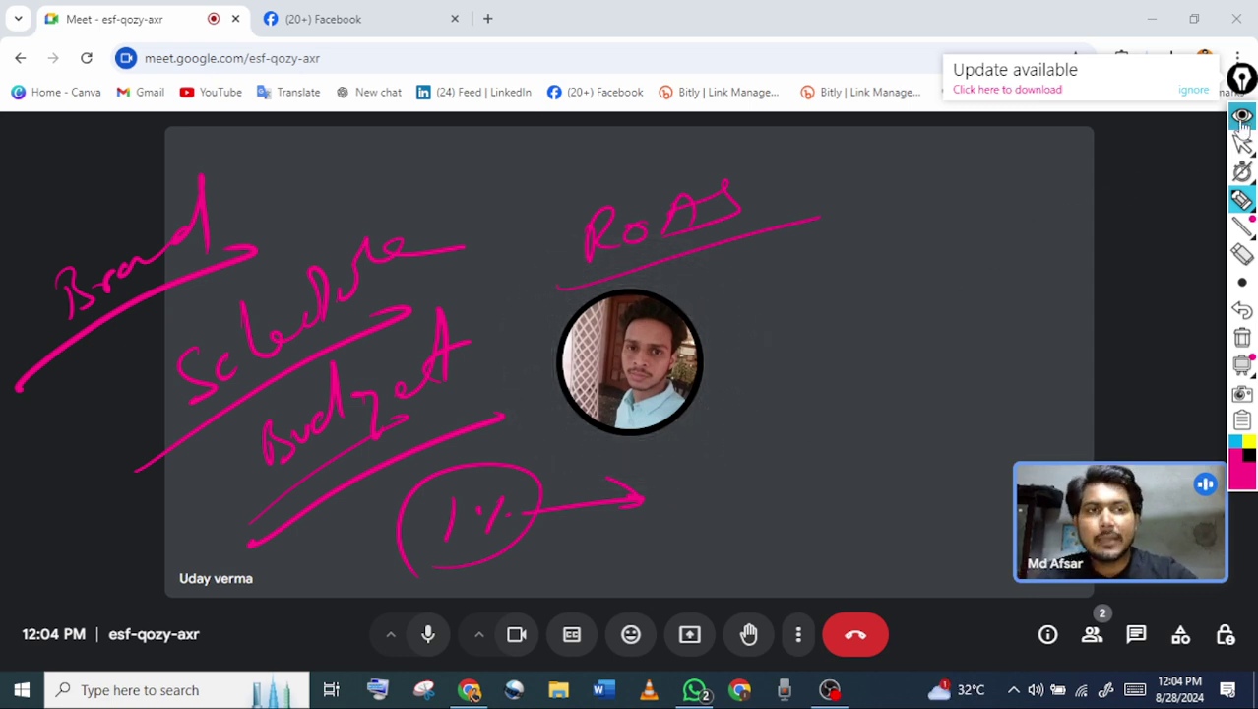
# Clear all the handwritten annotations from the Meet screen
pyautogui.moveTo(1241, 230)
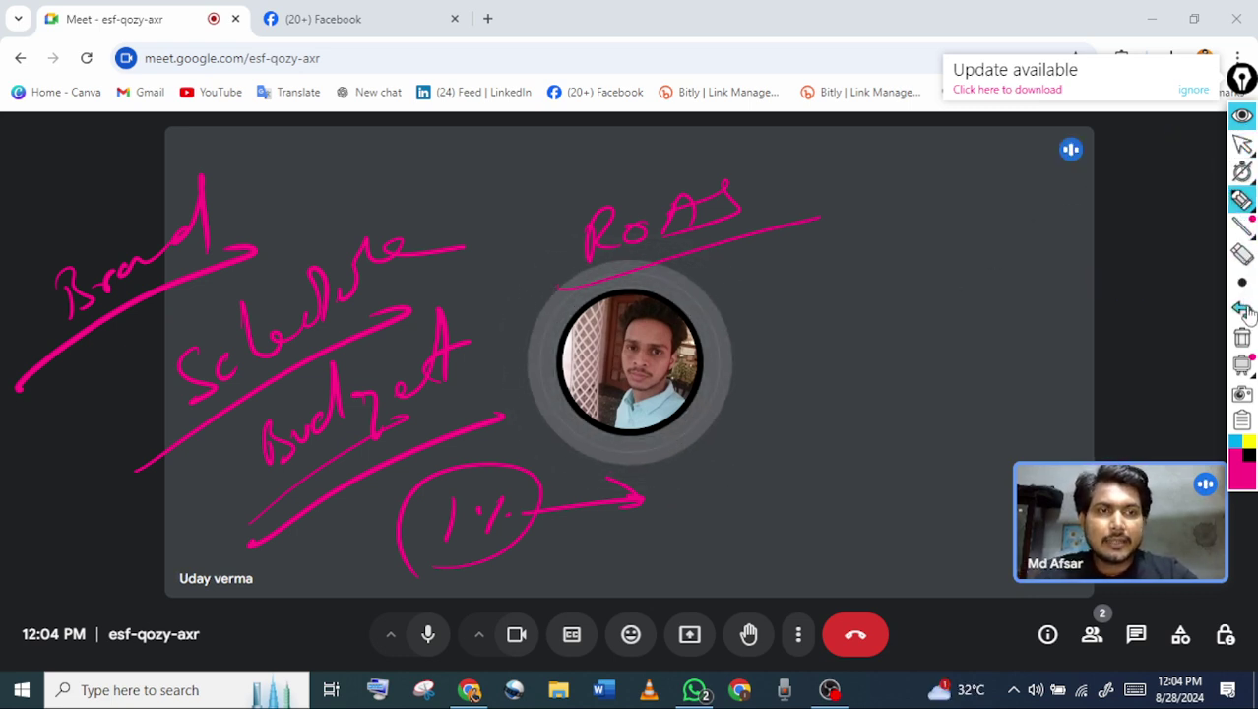
pyautogui.click(1242, 337)
pyautogui.moveTo(1242, 200)
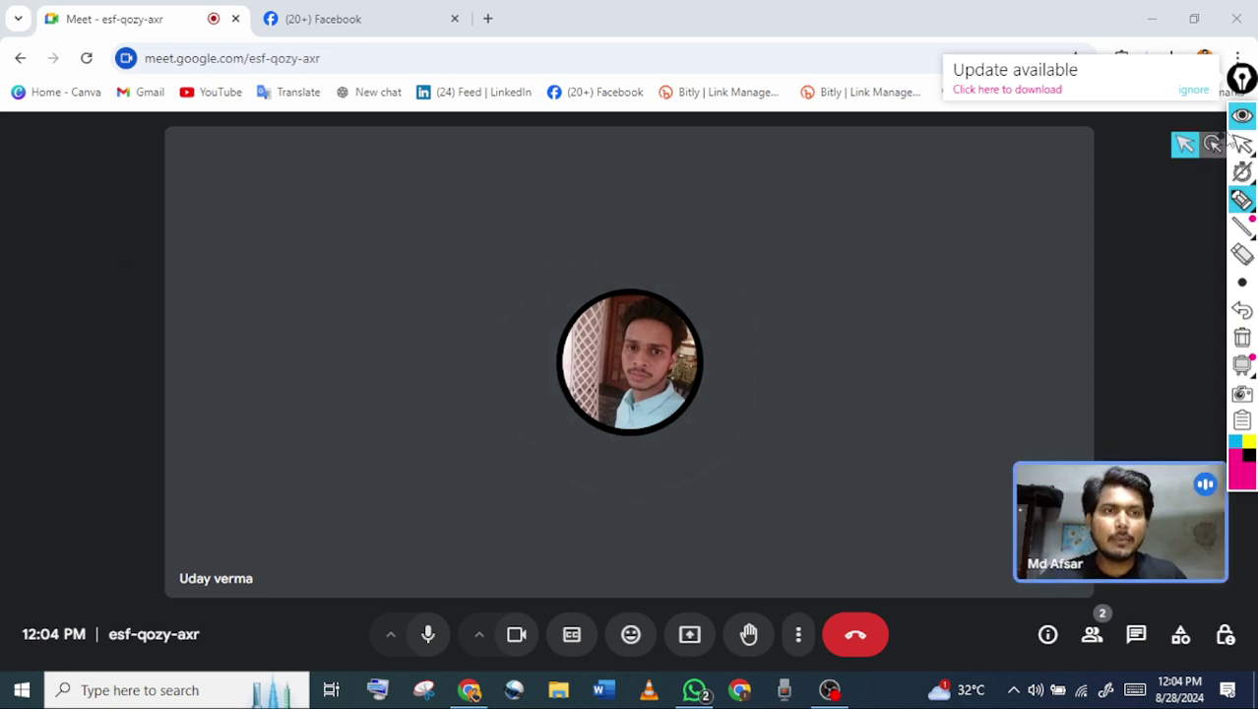
# Return to the normal pointer, switch to the Facebook page and open Ads Manager
pyautogui.click(1243, 144)
pyautogui.click(369, 22)
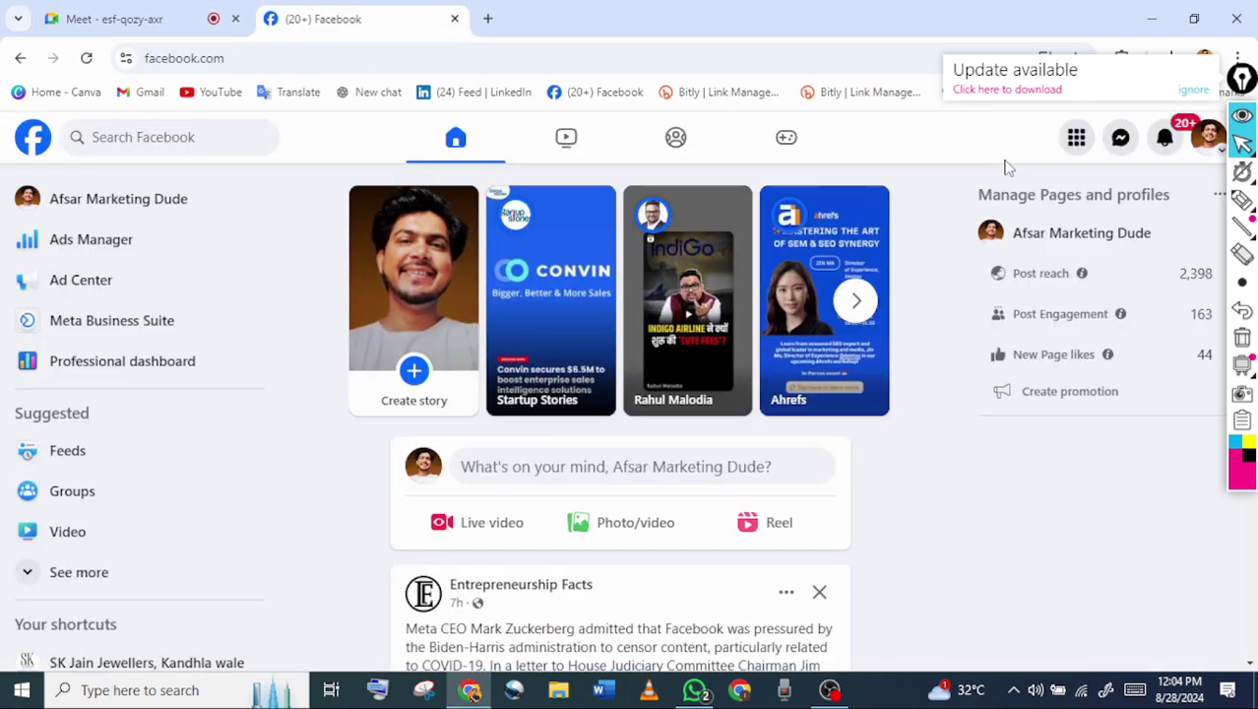
pyautogui.click(171, 276)
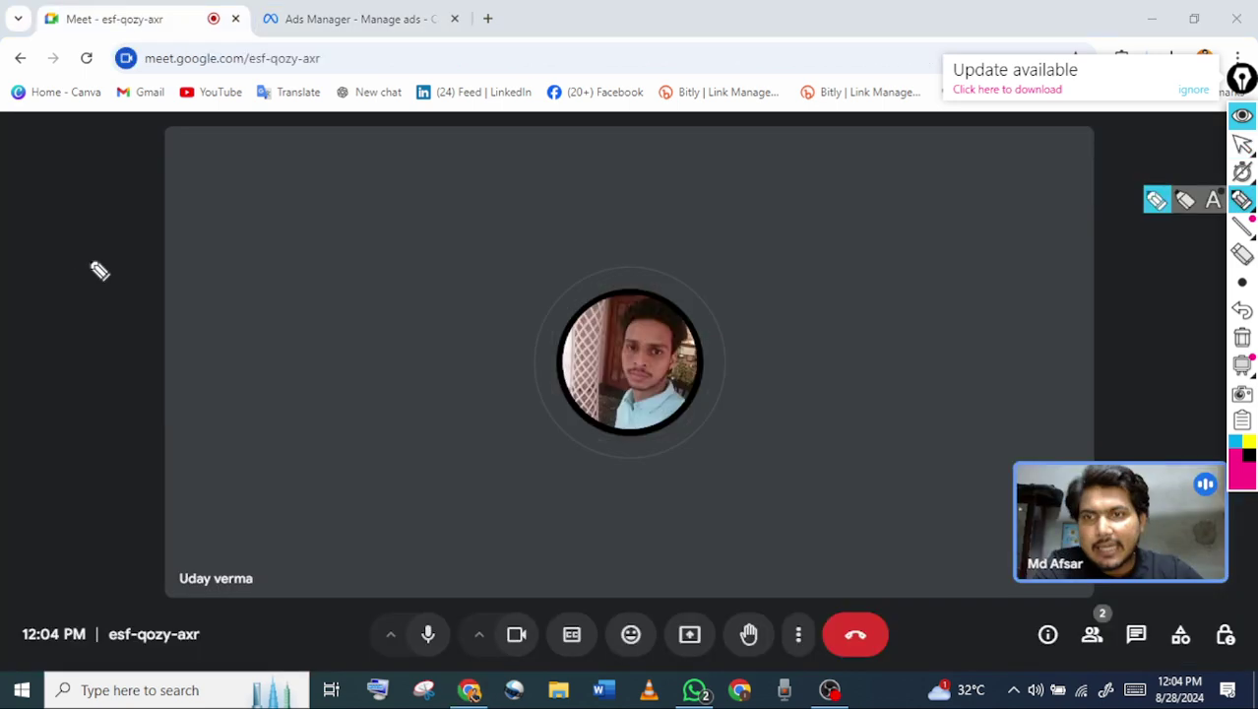
# Handwrite notes over the Meet call for "Campaign", "Website", "Ad – link" and "Whats", with underlines and an arrow
pyautogui.moveTo(99, 270)
pyautogui.mouseDown()
pyautogui.moveTo(293, 261)
pyautogui.moveTo(315, 272)
pyautogui.mouseUp()
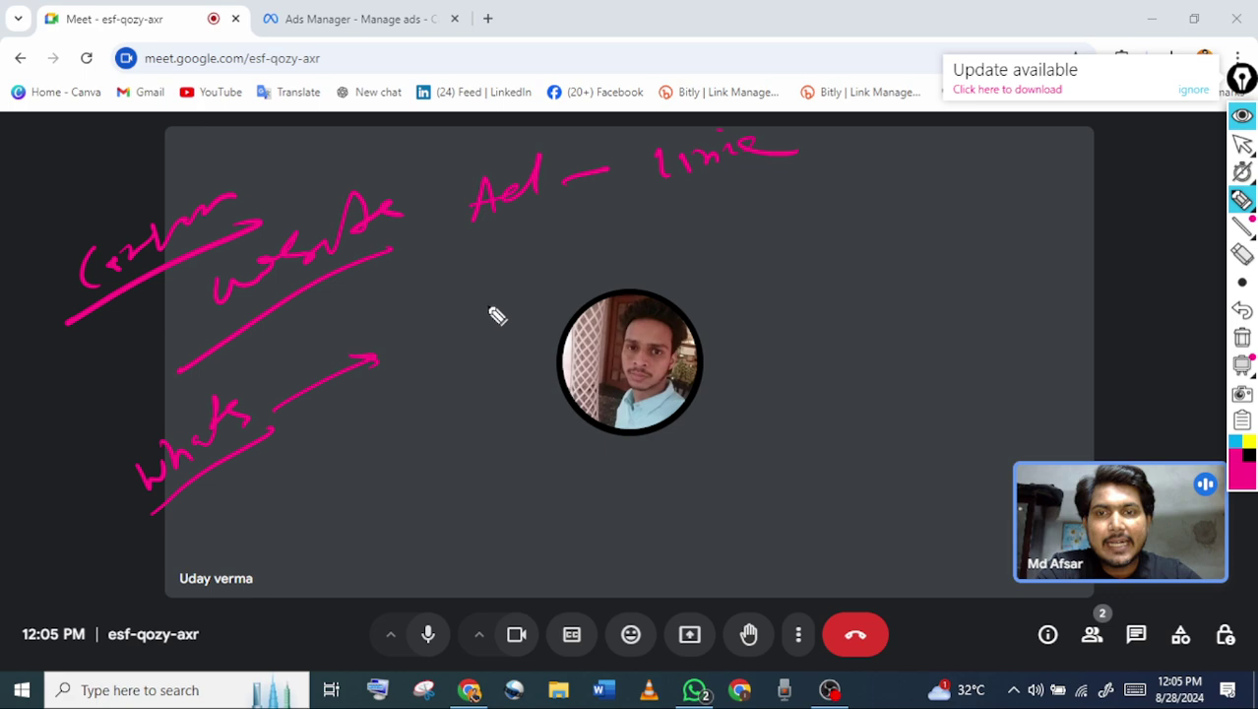
pyautogui.moveTo(410, 349); pyautogui.dragTo(425, 335)
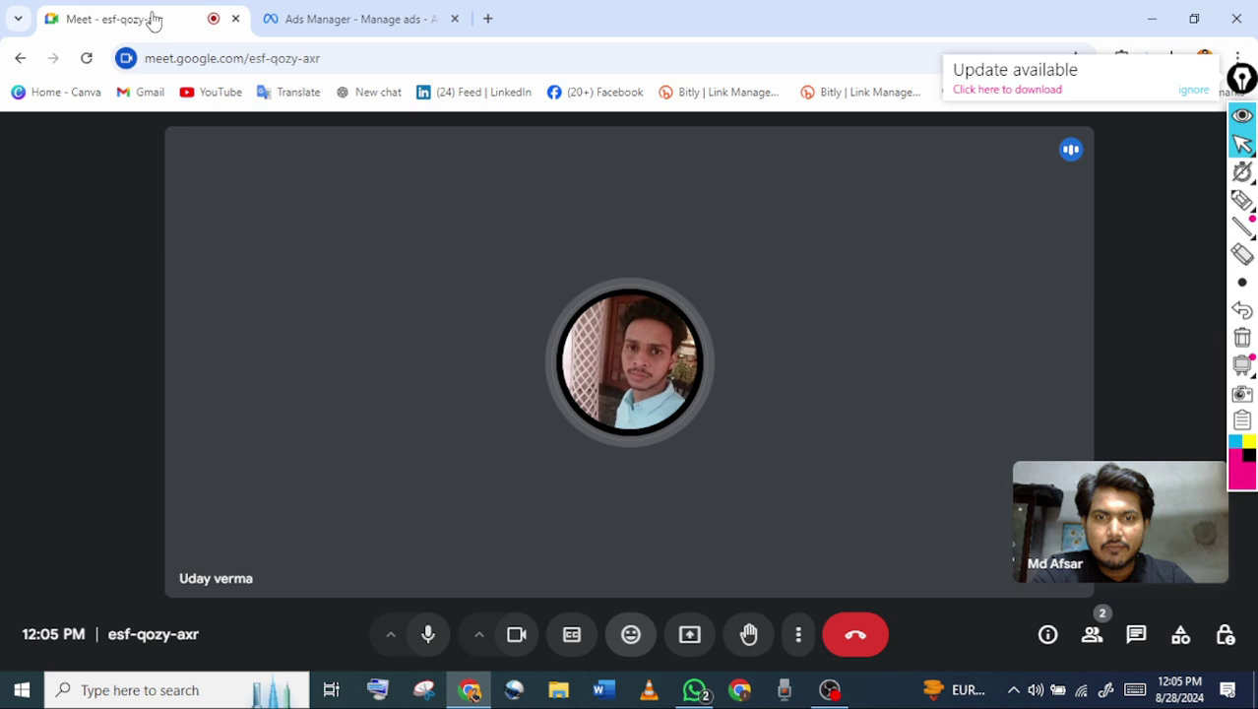
# Return to the lead ad set draft in Ads Manager and handwrite an underlined "Campaign" below the campaign tree
pyautogui.click(343, 14)
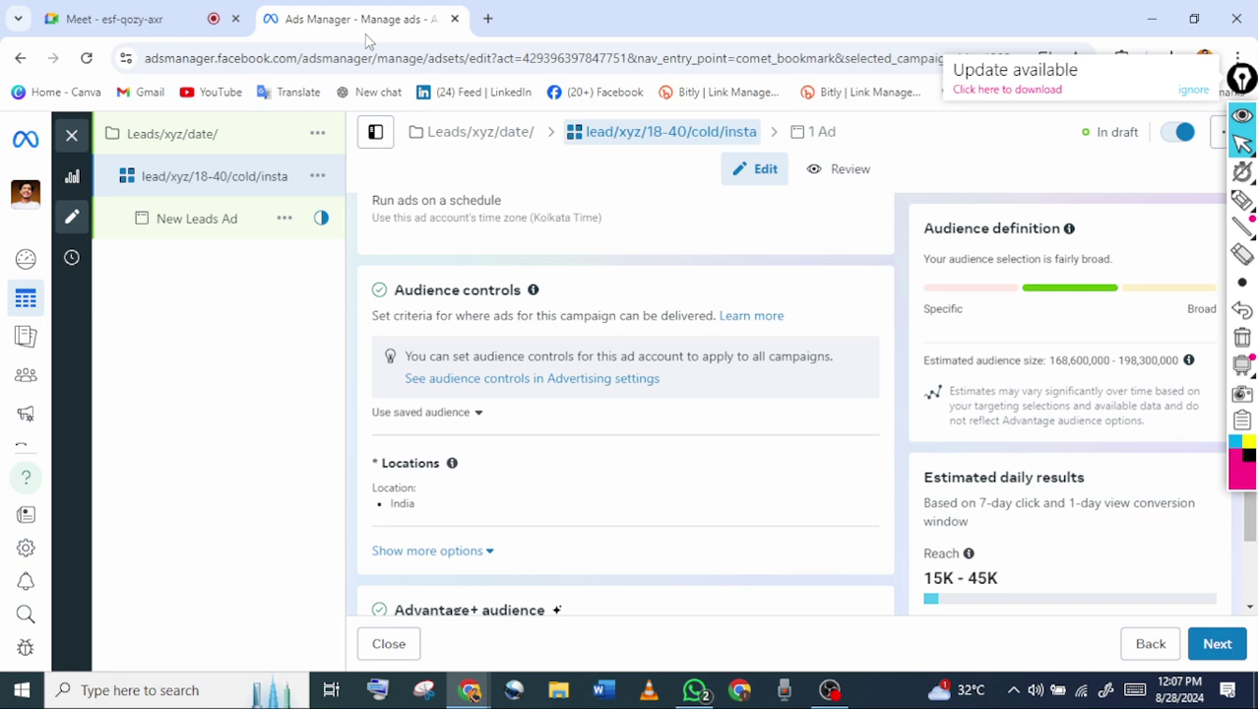
pyautogui.click(166, 25)
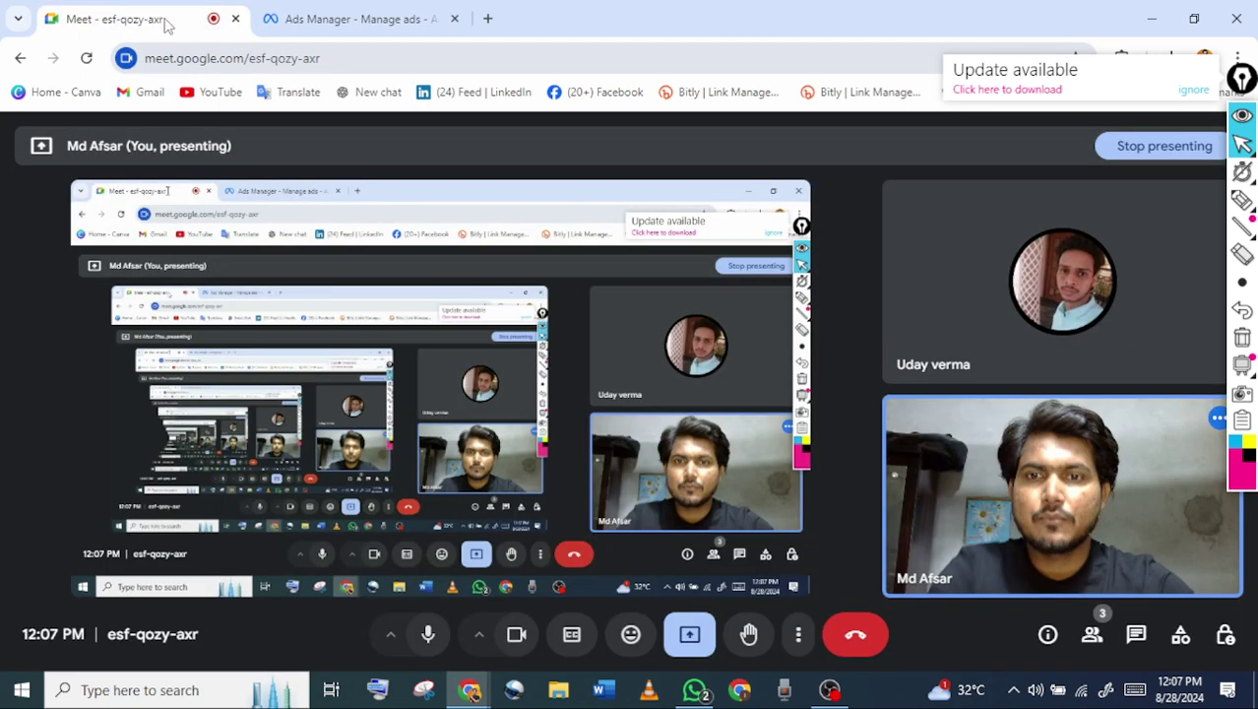
pyautogui.click(372, 20)
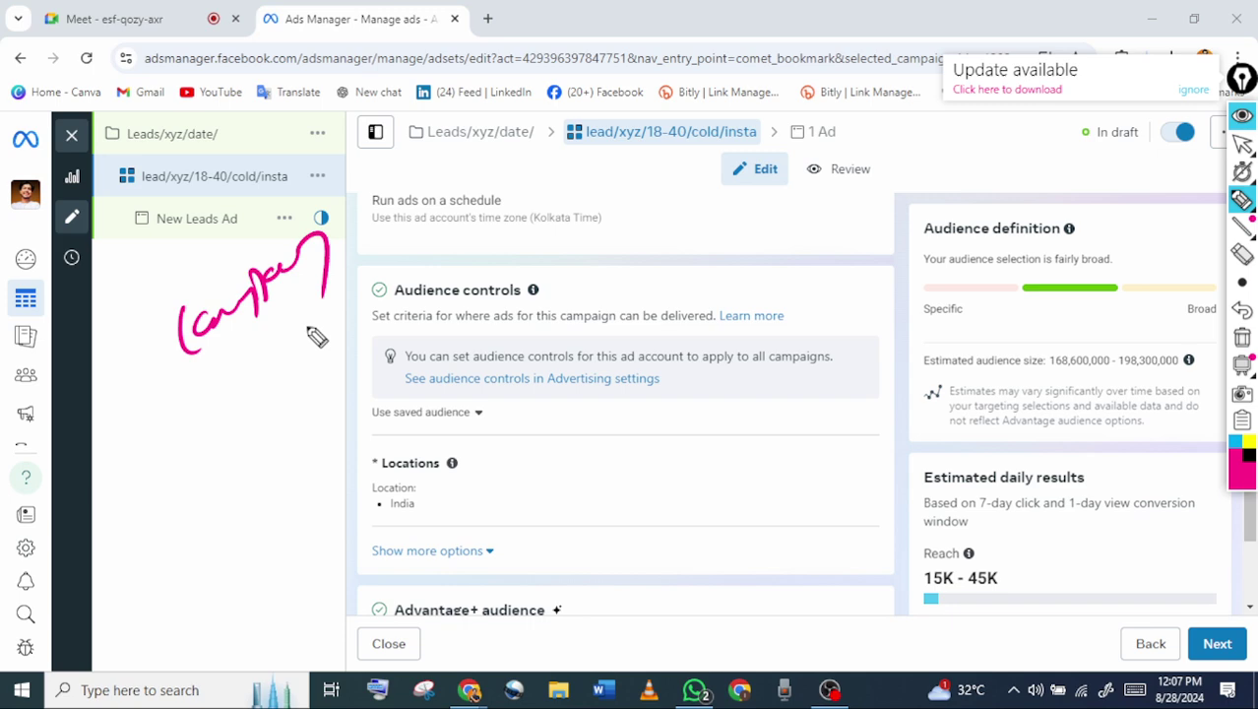
pyautogui.moveTo(140, 423); pyautogui.dragTo(363, 260)
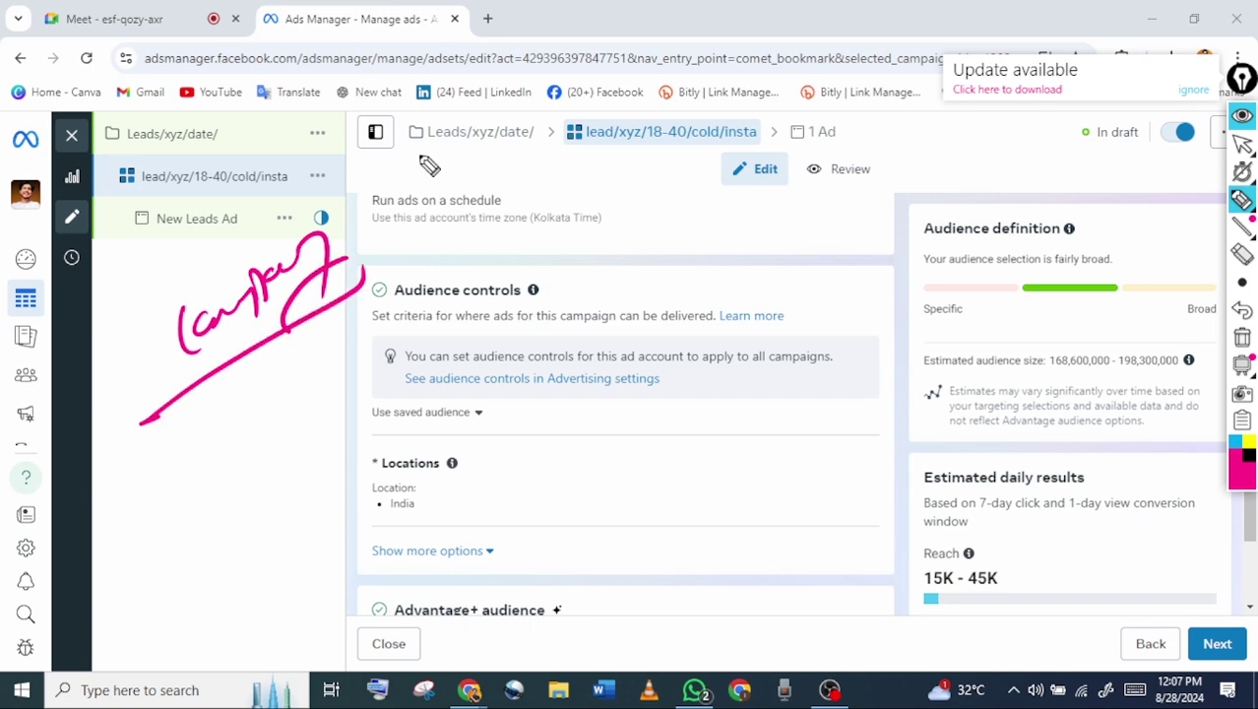
# Underline the campaign, ad set and ad levels in the breadcrumb and handwrite a circled "6" beside "Campaign"
pyautogui.moveTo(399, 157); pyautogui.dragTo(514, 154)
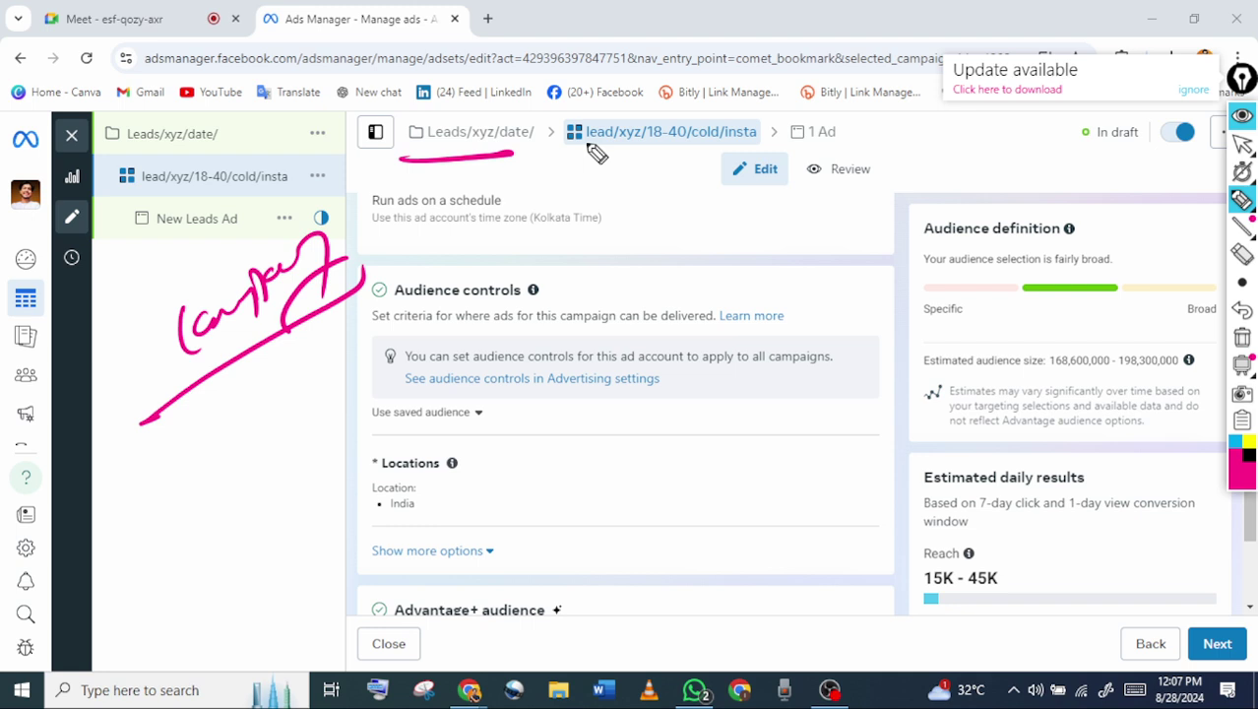
pyautogui.moveTo(554, 154); pyautogui.dragTo(695, 155)
pyautogui.moveTo(786, 143); pyautogui.dragTo(890, 148)
pyautogui.click(1241, 199)
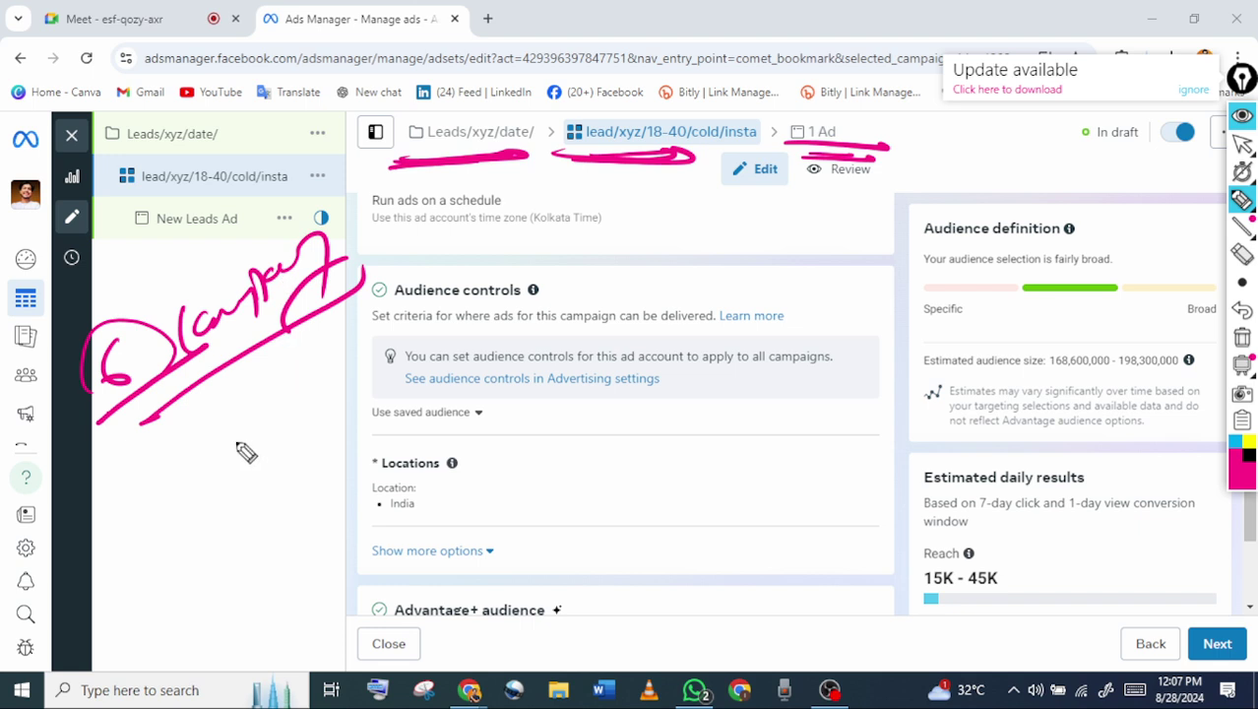
# Handwrite campaign objective notes below "Campaign", including an underlined "Sales" and a circled "APP"
pyautogui.moveTo(246, 453)
pyautogui.mouseDown()
pyautogui.moveTo(276, 385)
pyautogui.moveTo(337, 368)
pyautogui.moveTo(274, 471)
pyautogui.mouseUp()
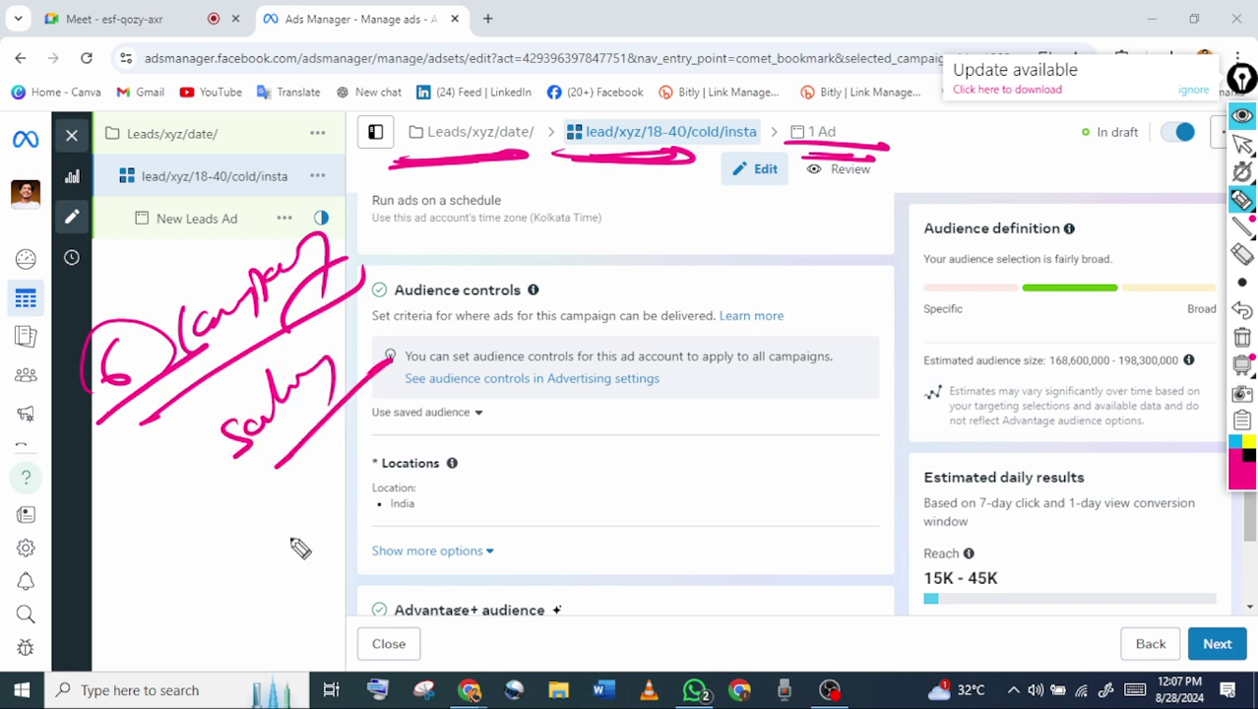
pyautogui.moveTo(235, 566)
pyautogui.mouseDown()
pyautogui.moveTo(228, 537)
pyautogui.moveTo(276, 523)
pyautogui.moveTo(279, 492)
pyautogui.moveTo(287, 500)
pyautogui.mouseUp()
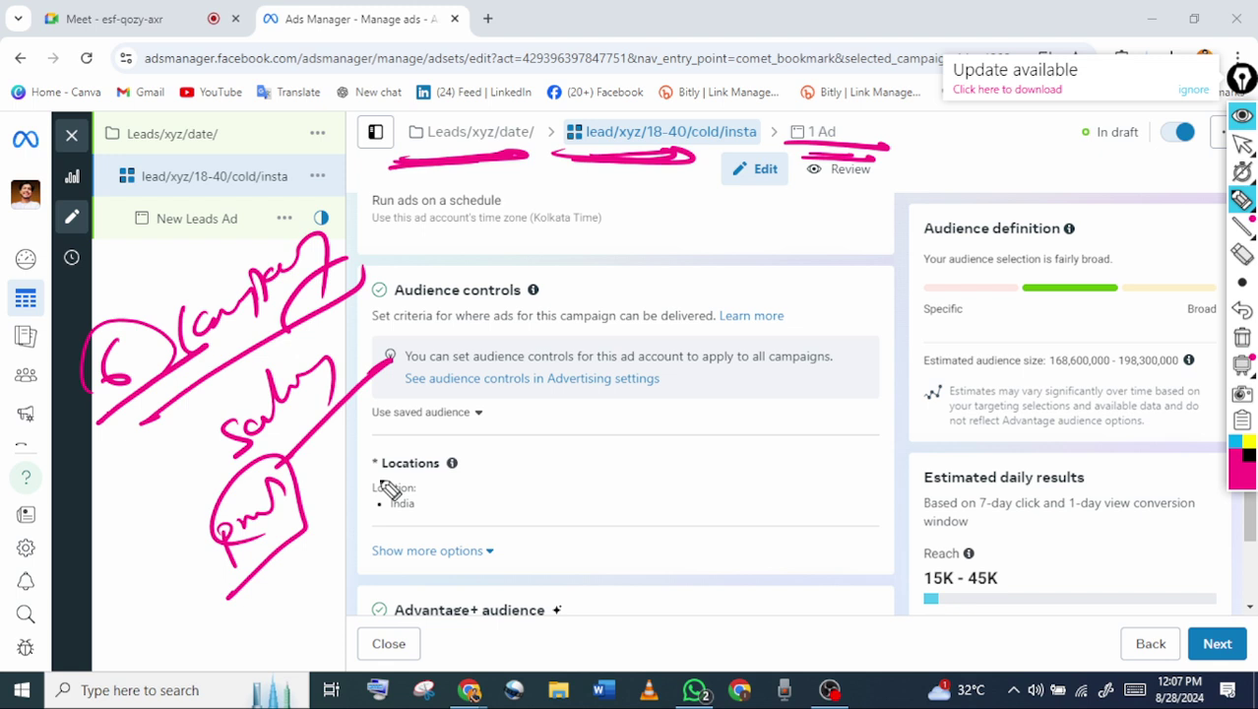
pyautogui.moveTo(389, 489); pyautogui.dragTo(519, 421)
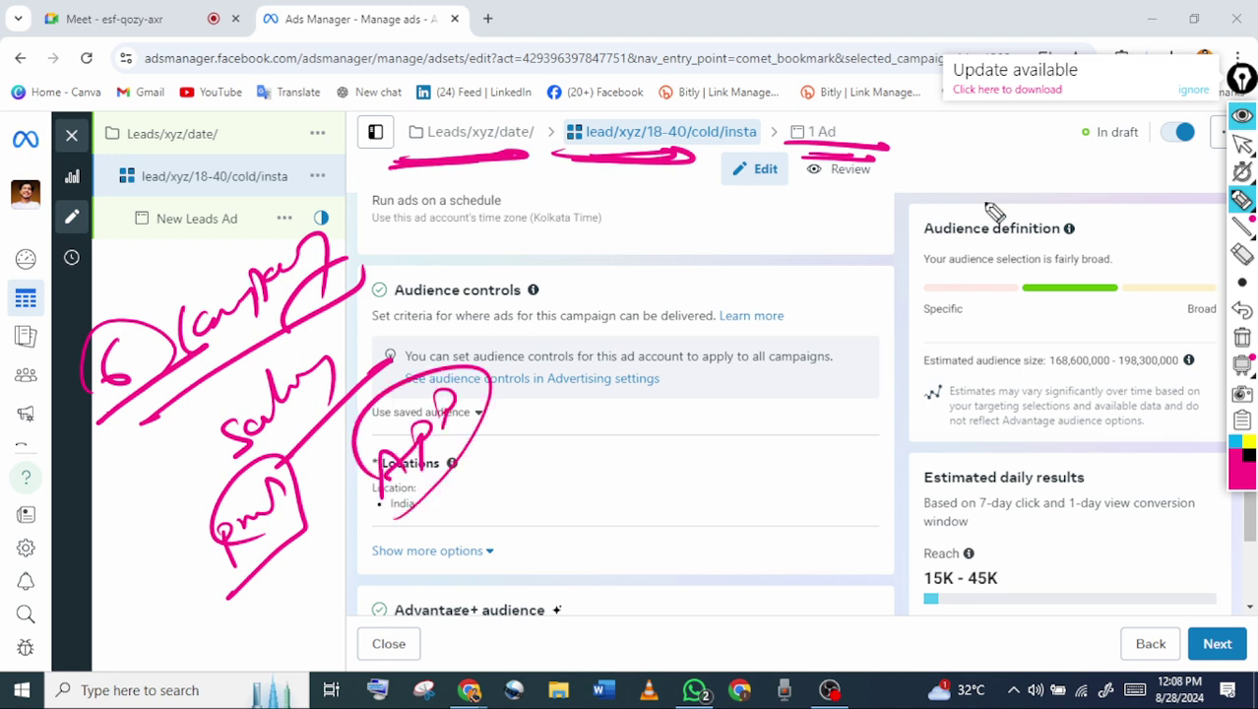
# Clear the annotations over the ad set page and return to the normal pointer
pyautogui.moveTo(1239, 144)
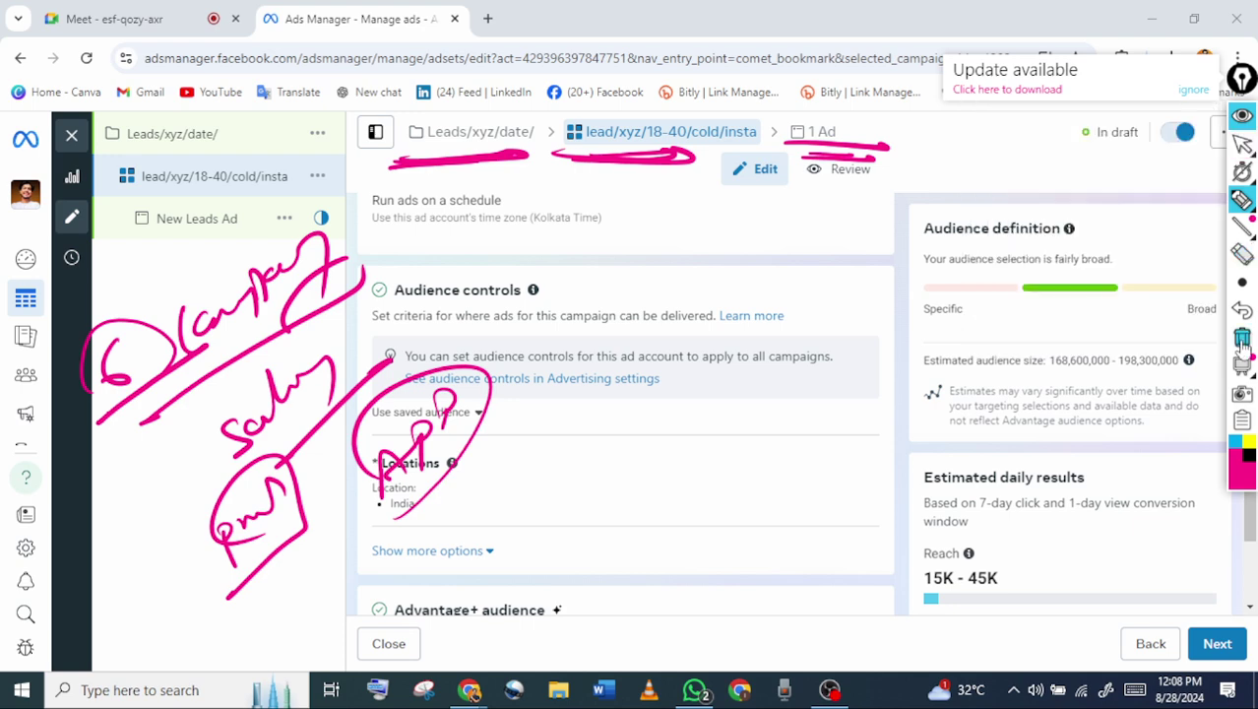
pyautogui.click(1243, 252)
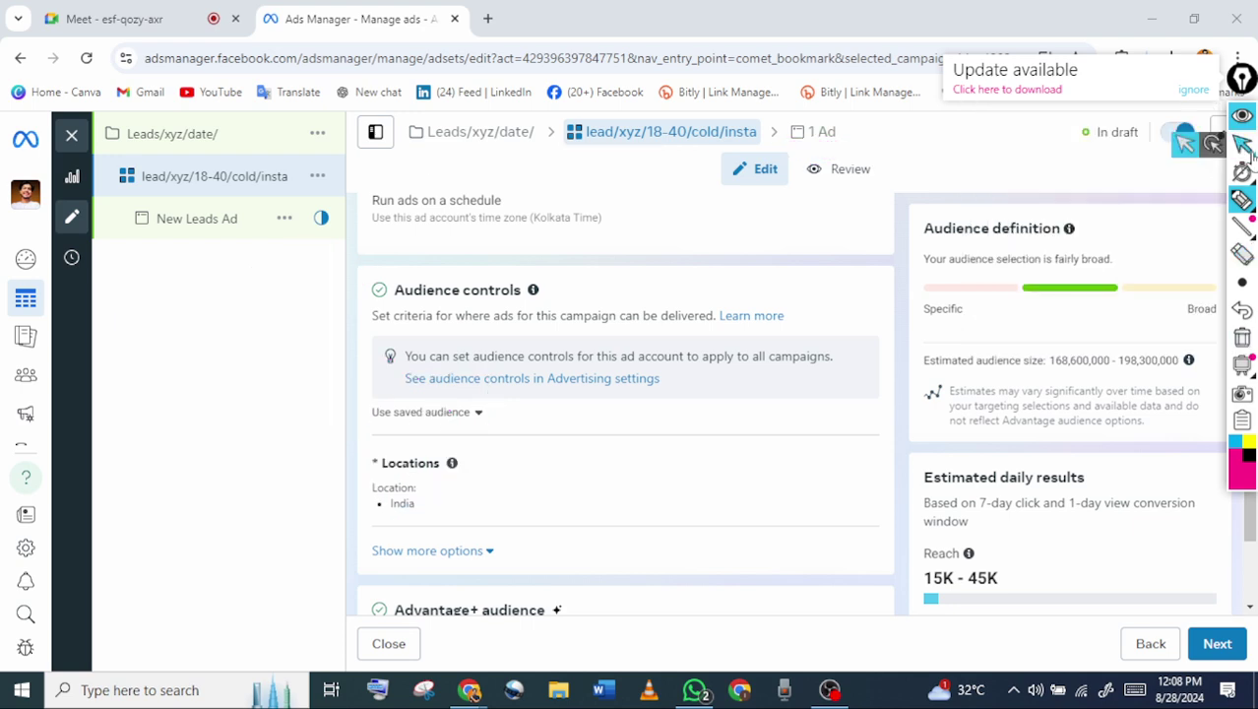
pyautogui.click(1244, 146)
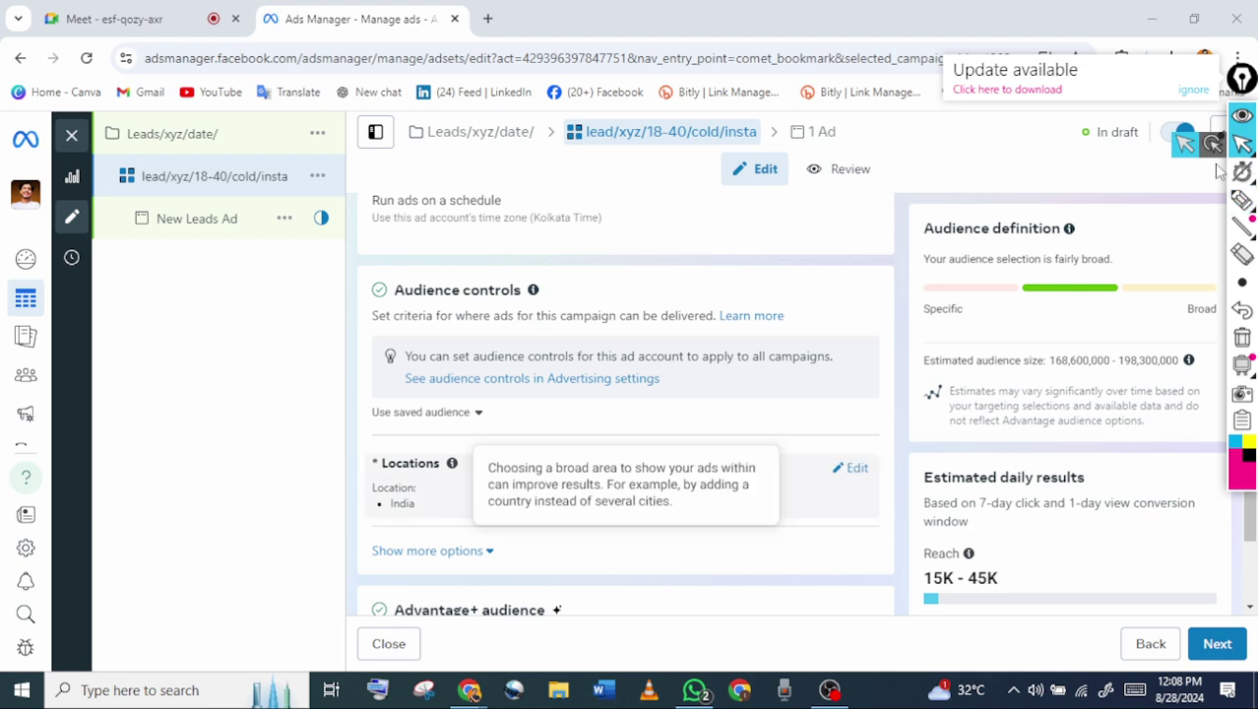
# Handwrite an underlined "Facebook AI" note beside the Audience controls section with the pencil
pyautogui.scroll(-1, 1217, 171)
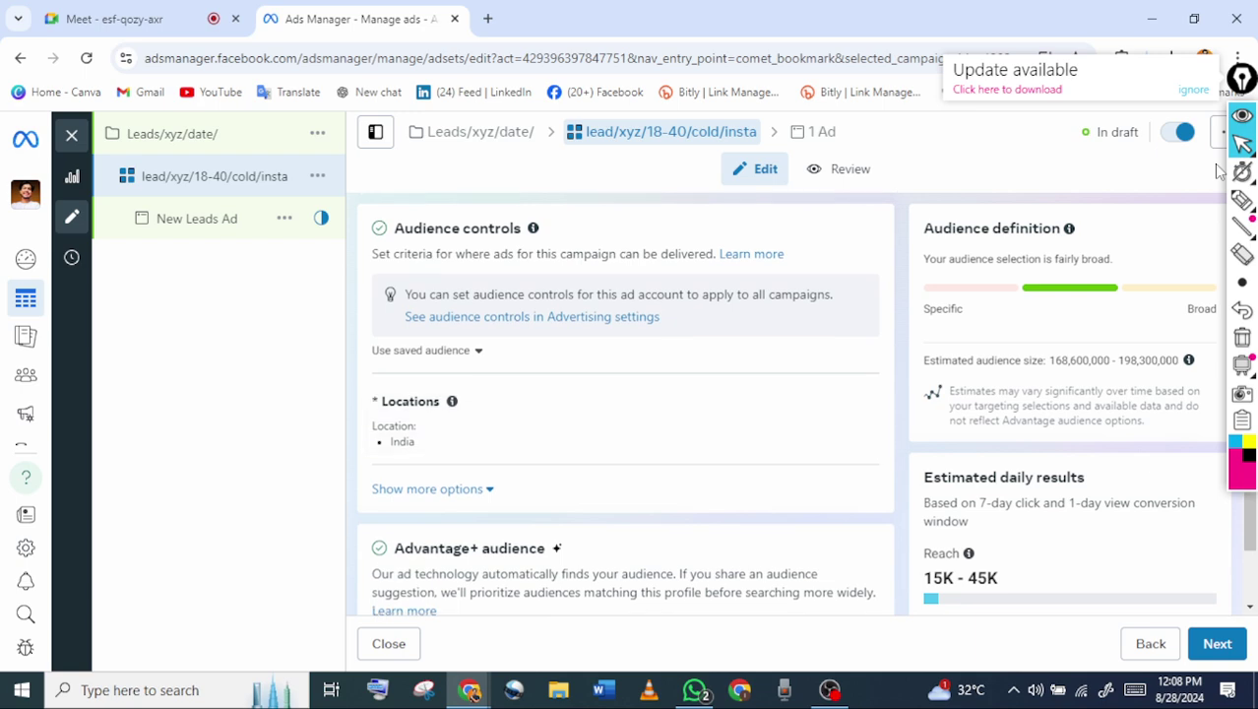
pyautogui.moveTo(1238, 201)
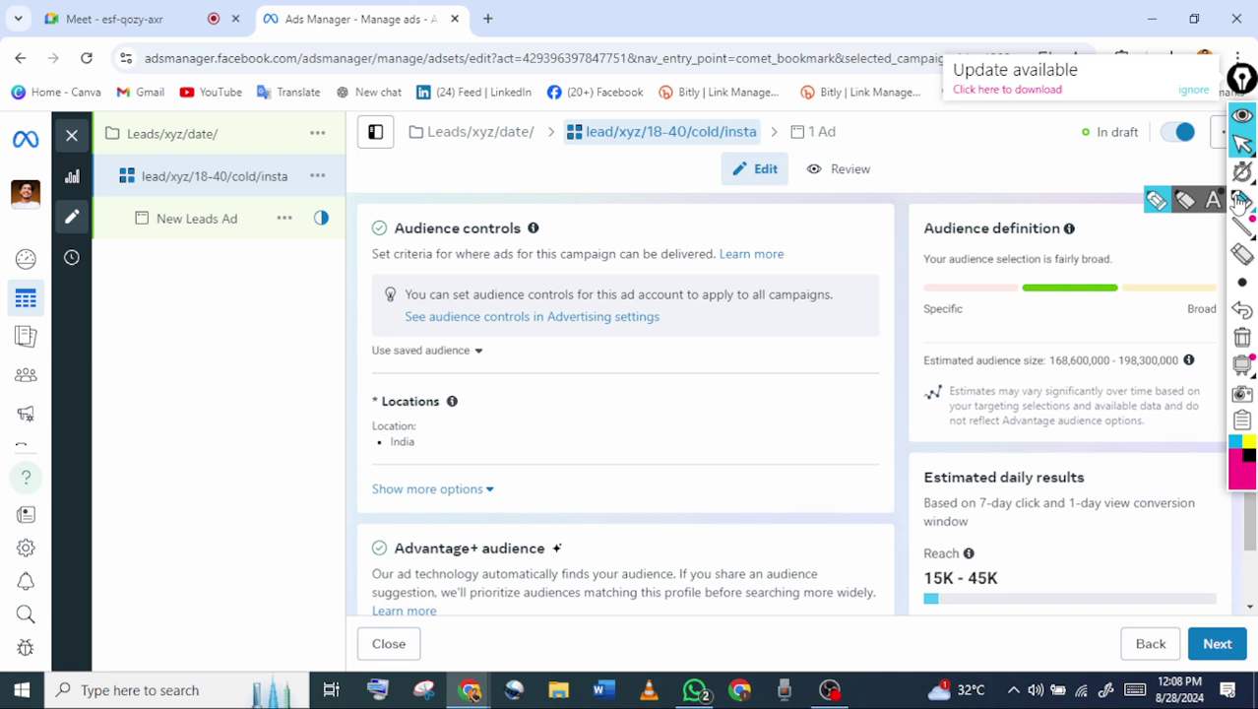
pyautogui.click(1240, 202)
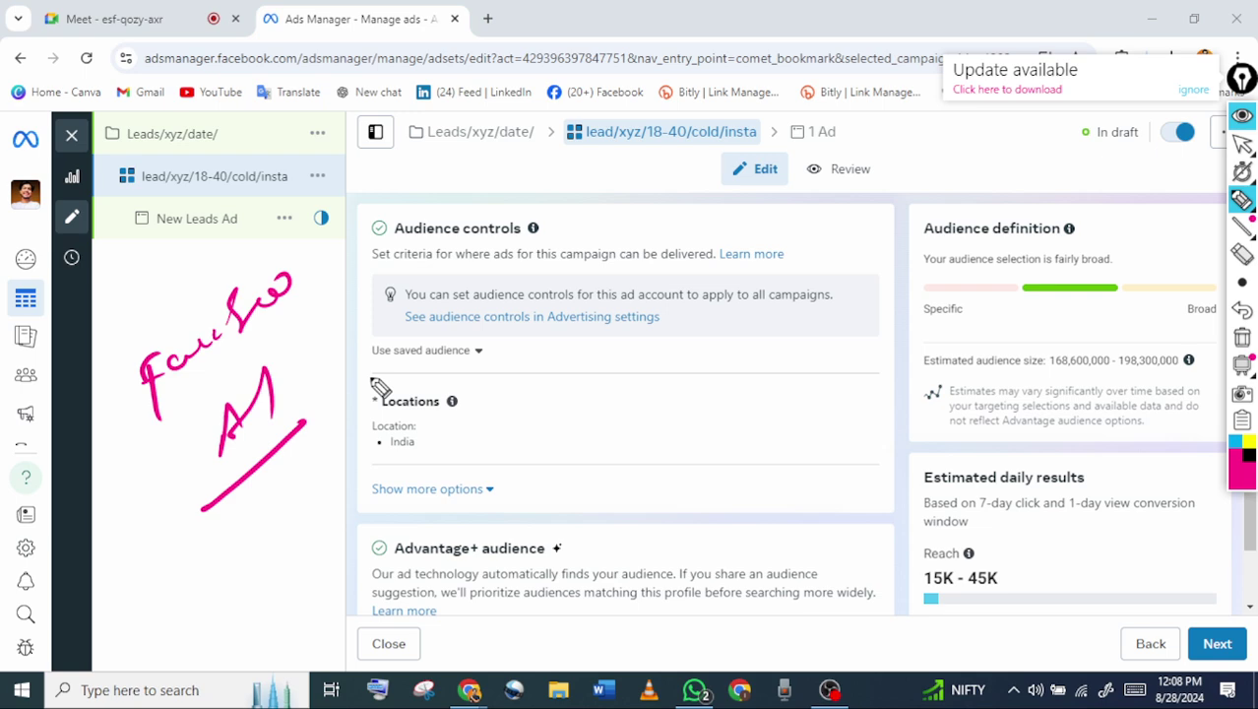
pyautogui.moveTo(379, 386)
pyautogui.mouseDown()
pyautogui.moveTo(463, 289)
pyautogui.moveTo(321, 465)
pyautogui.mouseUp()
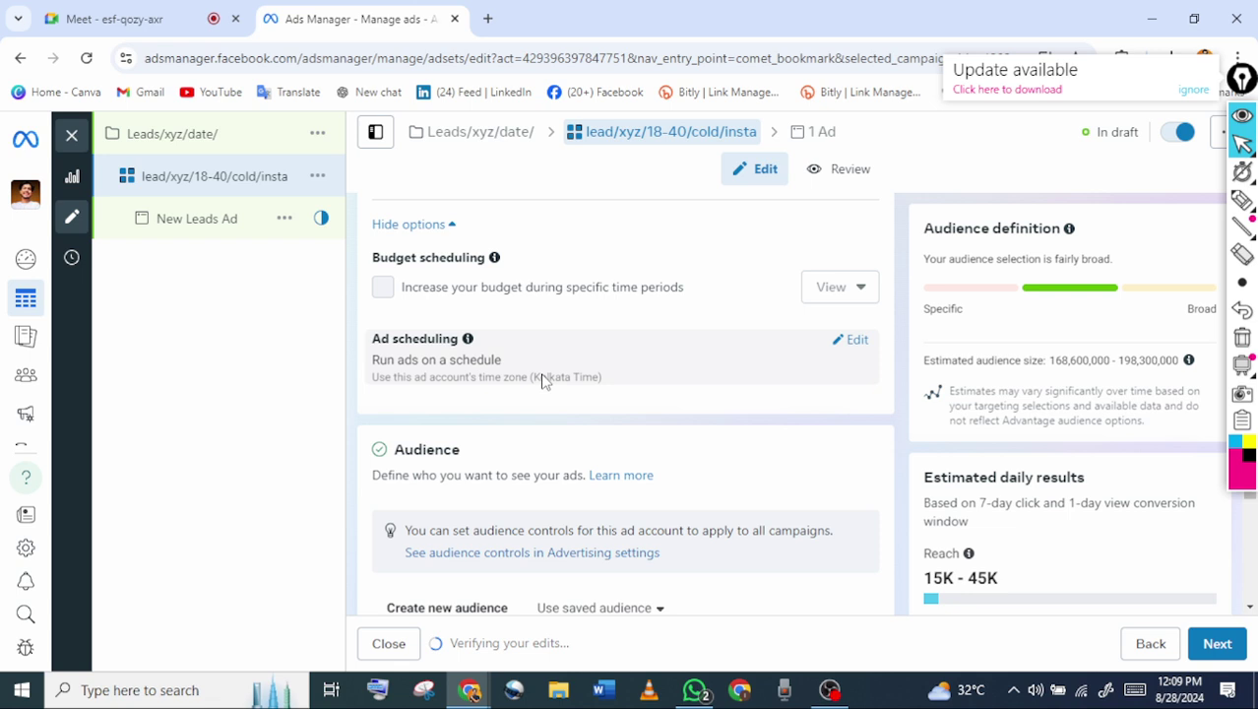
# Underline the "Create new audience" and "Use saved audience" options and draw a box around "Use saved audience"
pyautogui.scroll(-4, 541, 381)
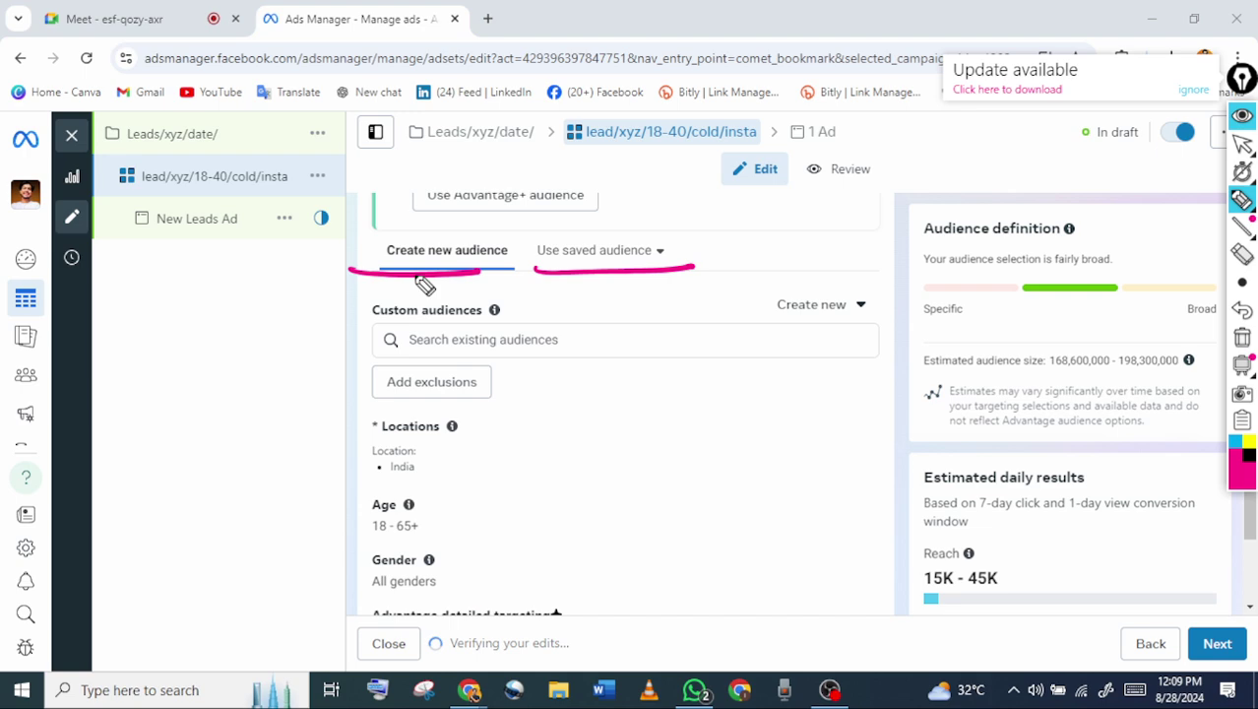
pyautogui.moveTo(522, 278); pyautogui.dragTo(576, 283)
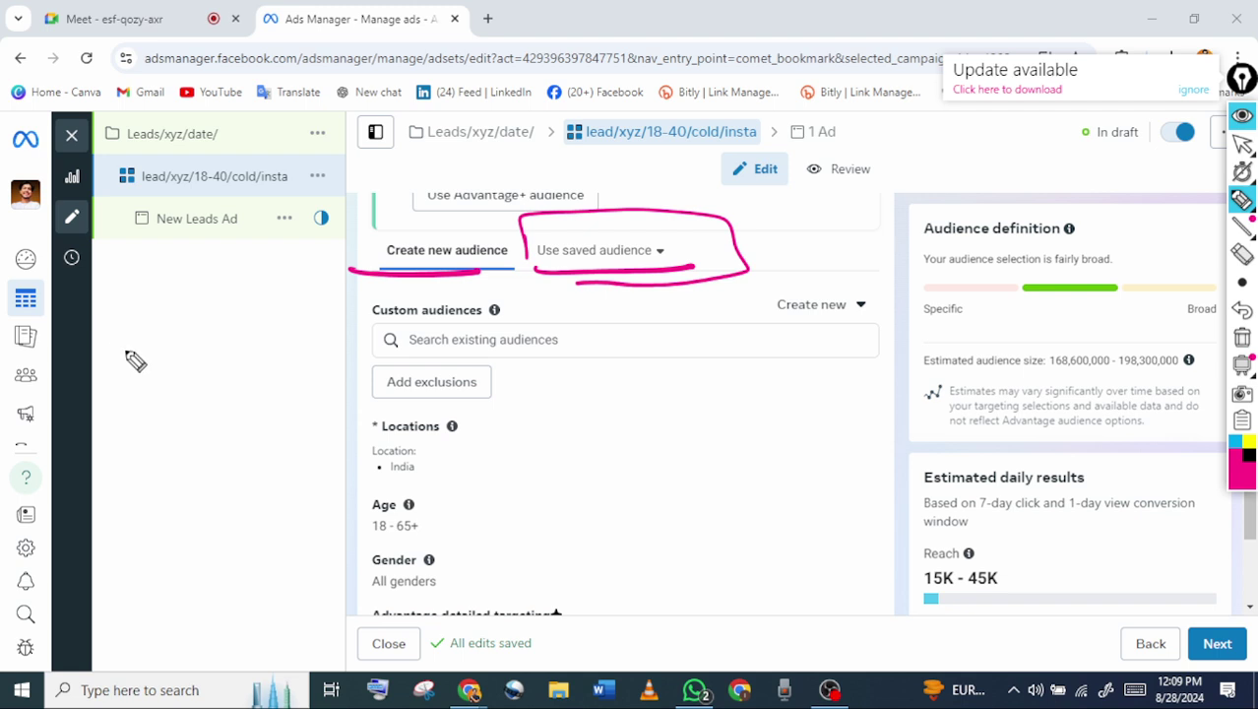
# Handwrite "Real Estate" in the empty area below the campaign tree and underline it
pyautogui.moveTo(124, 380)
pyautogui.mouseDown()
pyautogui.moveTo(130, 366)
pyautogui.moveTo(157, 368)
pyautogui.moveTo(185, 327)
pyautogui.mouseUp()
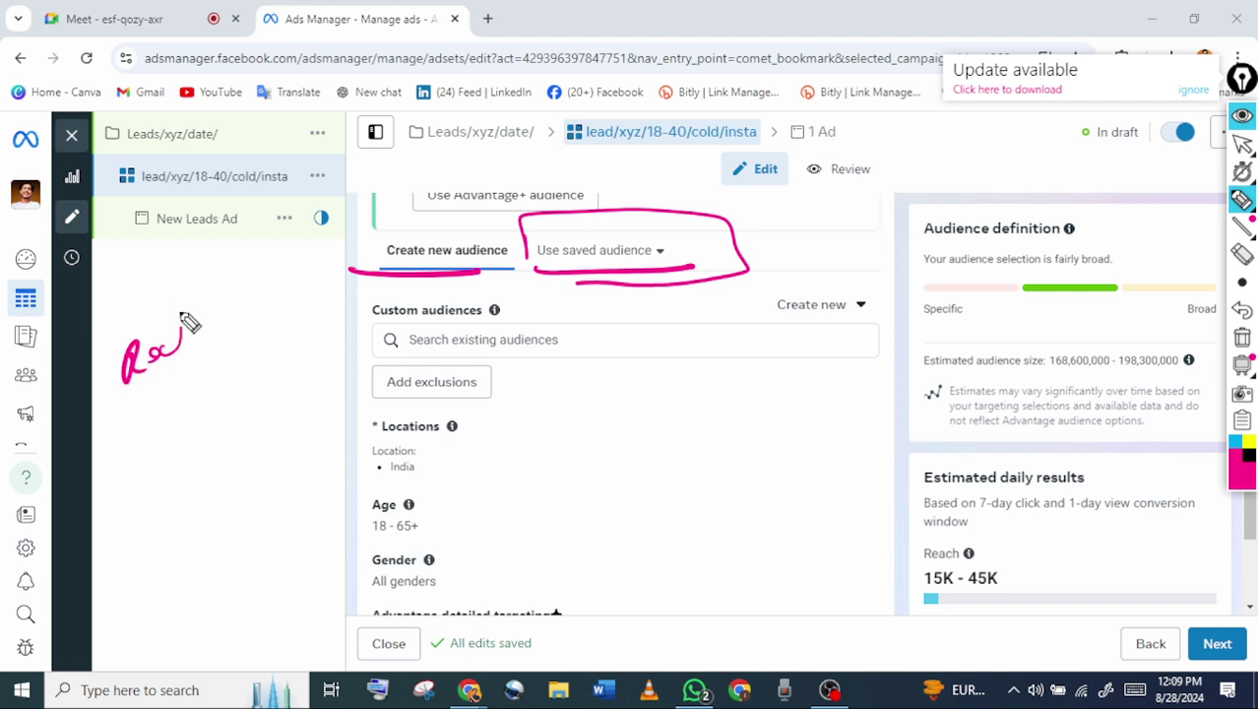
pyautogui.moveTo(183, 327); pyautogui.dragTo(305, 227)
pyautogui.moveTo(306, 317); pyautogui.dragTo(133, 434)
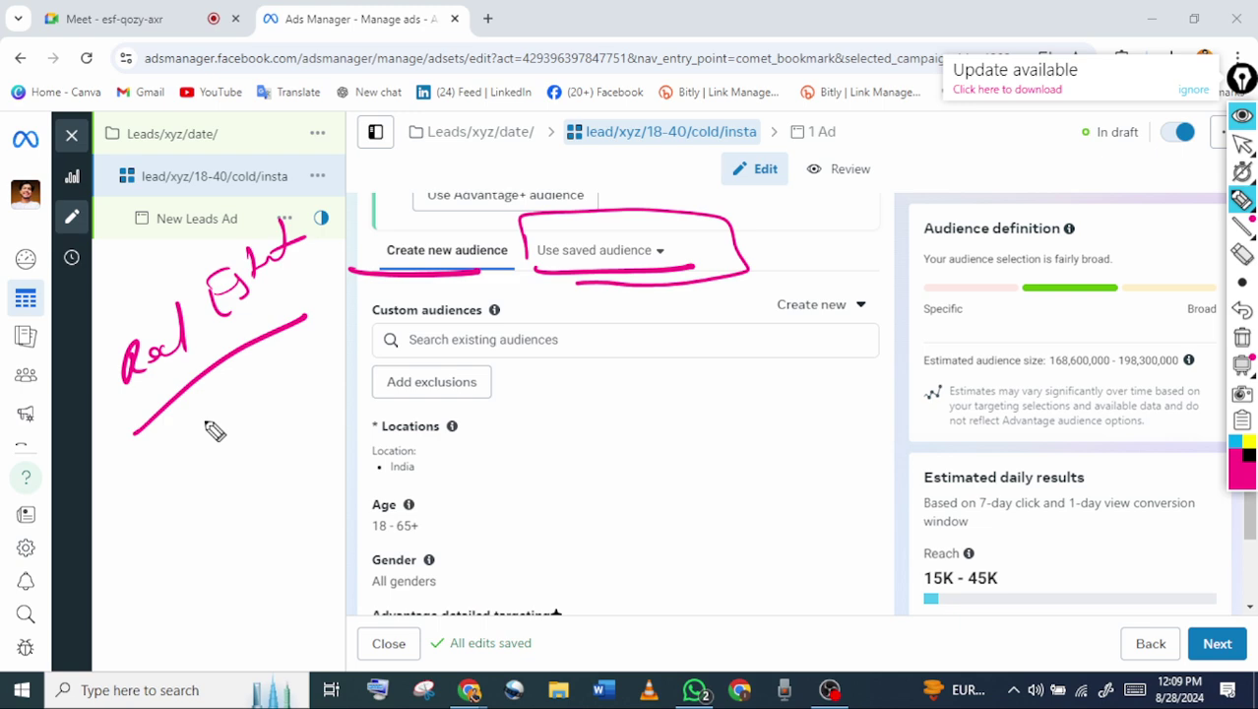
# Draw an arrow down from the "Real Estate" note, handwrite three short example lines beneath it, and circle them
pyautogui.moveTo(186, 391); pyautogui.dragTo(208, 424)
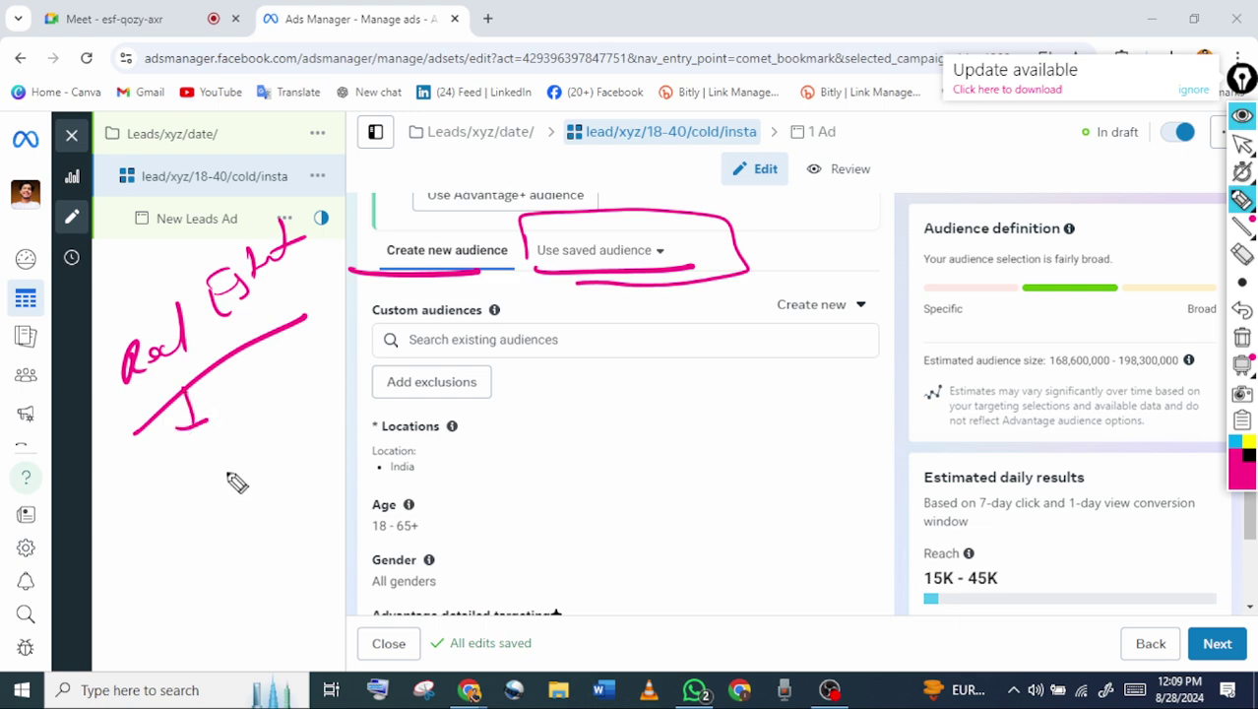
pyautogui.moveTo(184, 481); pyautogui.dragTo(268, 442)
pyautogui.moveTo(181, 559); pyautogui.dragTo(207, 536)
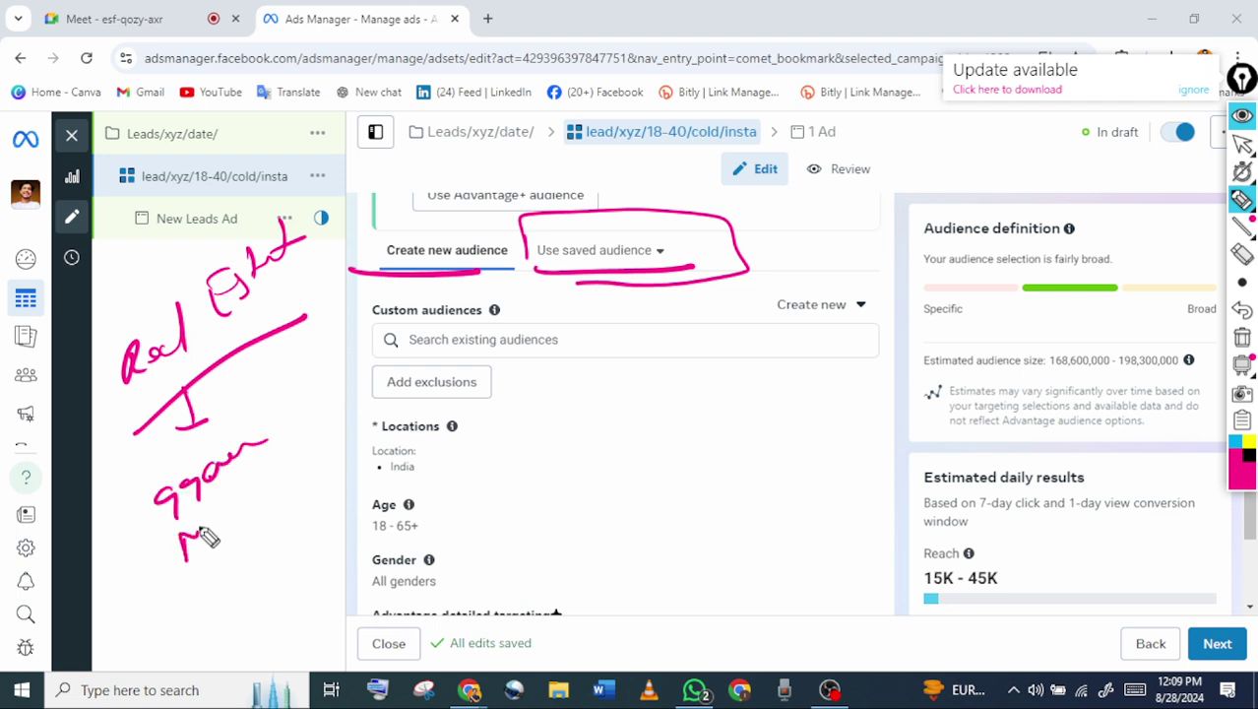
pyautogui.moveTo(207, 537); pyautogui.dragTo(254, 493)
pyautogui.moveTo(214, 589); pyautogui.dragTo(264, 526)
pyautogui.moveTo(216, 635); pyautogui.dragTo(225, 441)
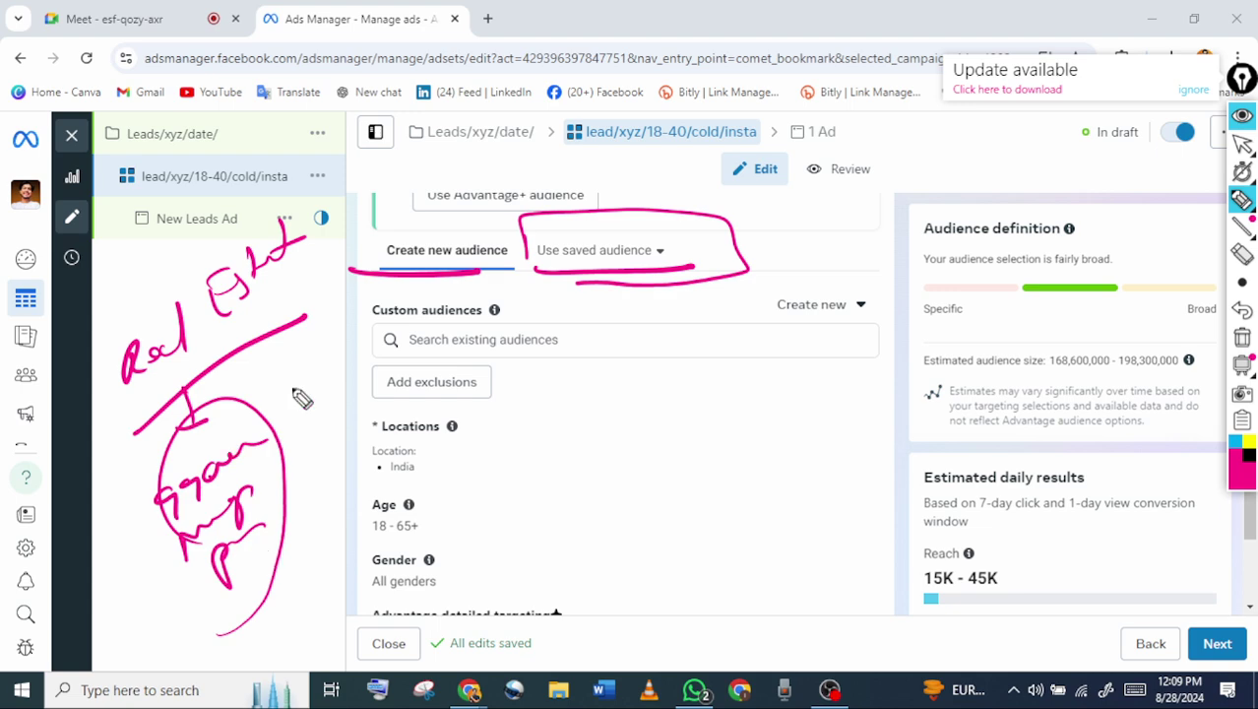
# Connect the "Real Estate" note to a second, underlined and circled copy beside Custom audiences, and frame the original notes
pyautogui.moveTo(238, 347); pyautogui.dragTo(647, 347)
pyautogui.moveTo(679, 379)
pyautogui.mouseDown()
pyautogui.moveTo(724, 346)
pyautogui.moveTo(753, 355)
pyautogui.moveTo(766, 301)
pyautogui.mouseUp()
pyautogui.moveTo(794, 311)
pyautogui.mouseDown()
pyautogui.moveTo(804, 331)
pyautogui.moveTo(891, 290)
pyautogui.mouseUp()
pyautogui.moveTo(920, 287); pyautogui.dragTo(647, 426)
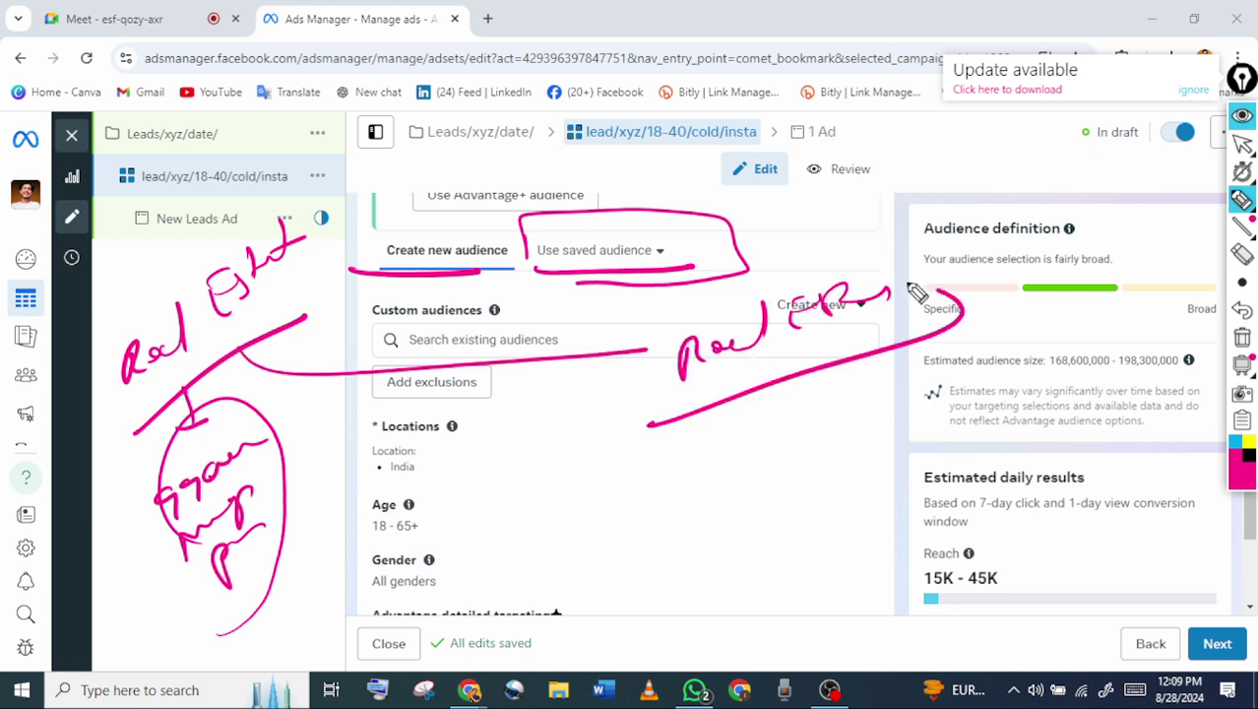
pyautogui.moveTo(916, 293); pyautogui.dragTo(763, 315)
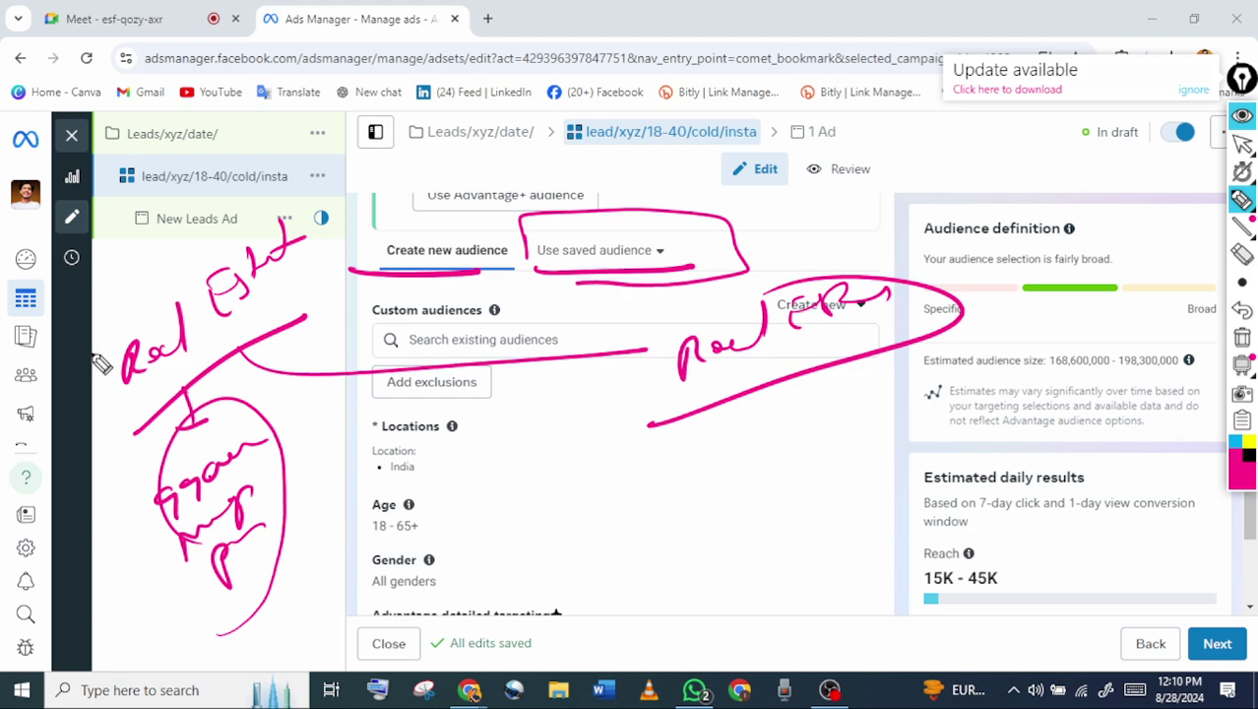
pyautogui.moveTo(102, 365); pyautogui.dragTo(289, 497)
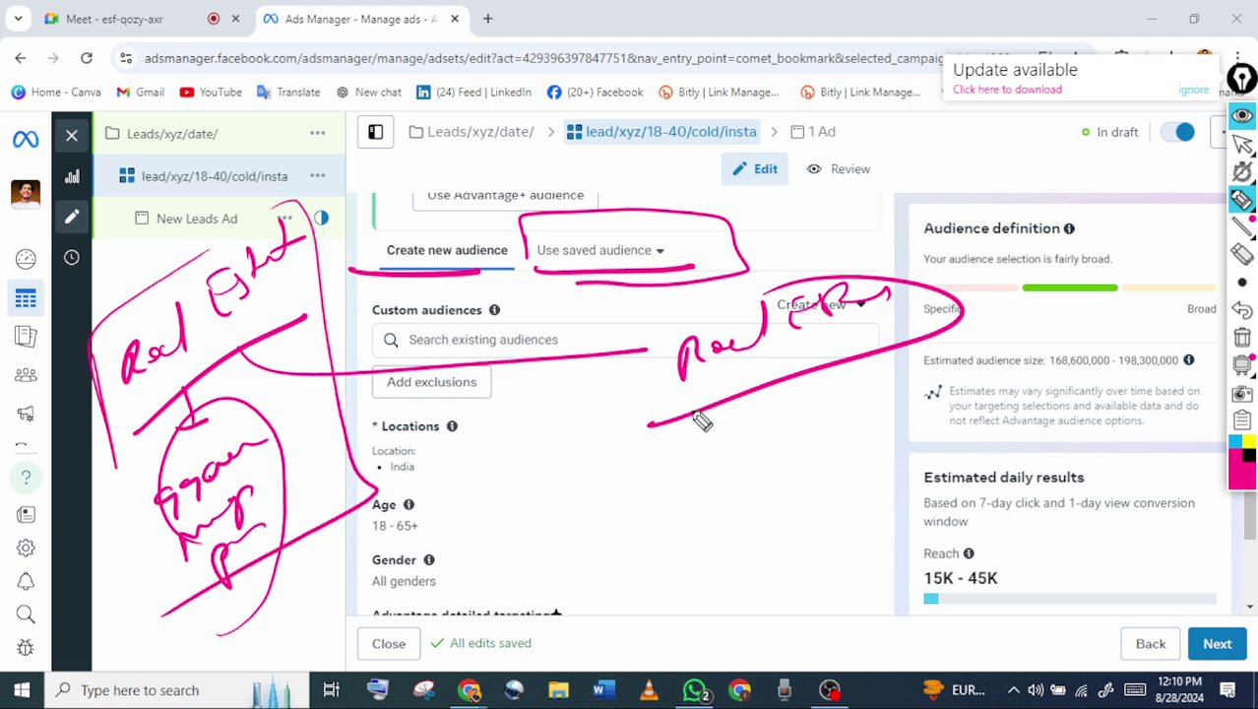
pyautogui.moveTo(837, 364); pyautogui.dragTo(627, 433)
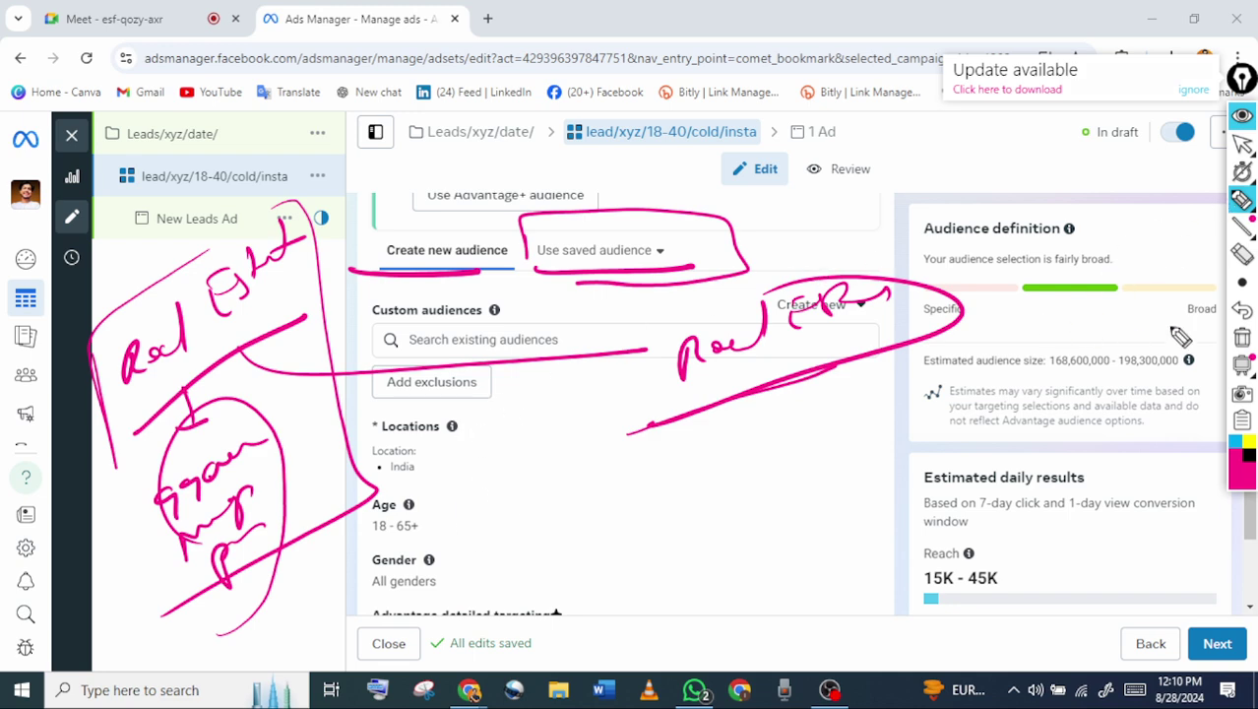
# Clear all annotations with the normal pointer active and close the saved audience list
pyautogui.click(1243, 143)
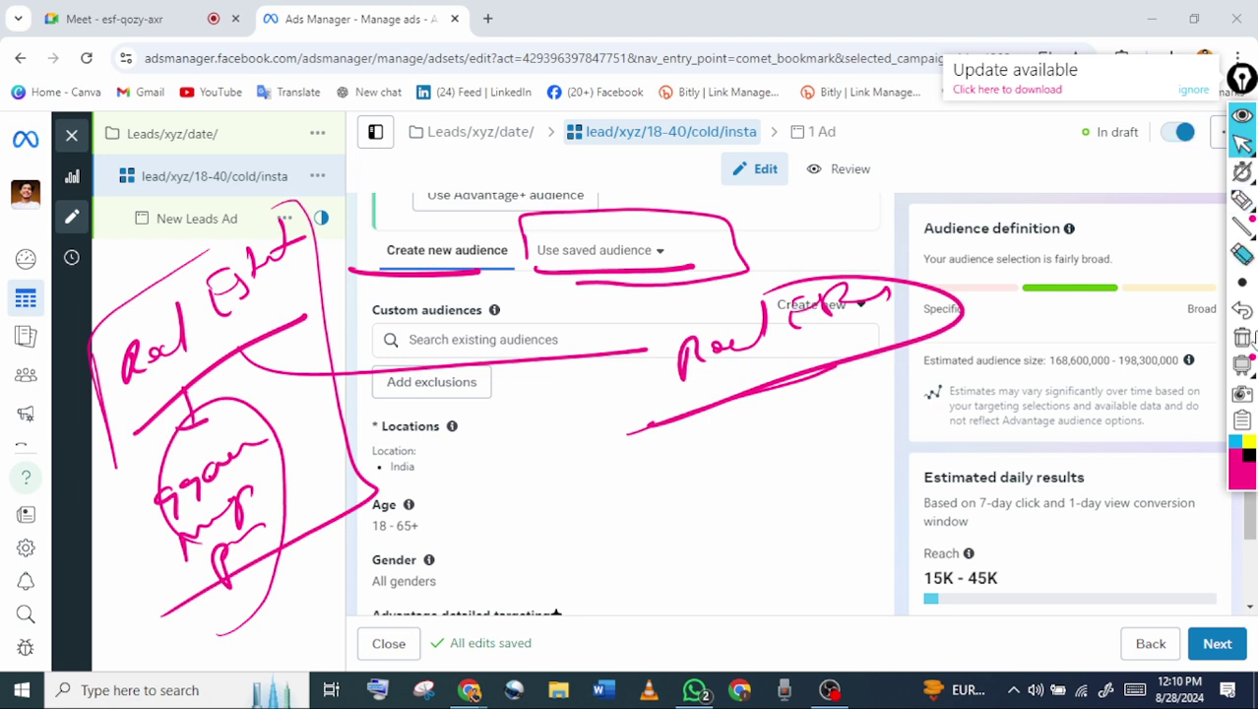
pyautogui.click(1242, 338)
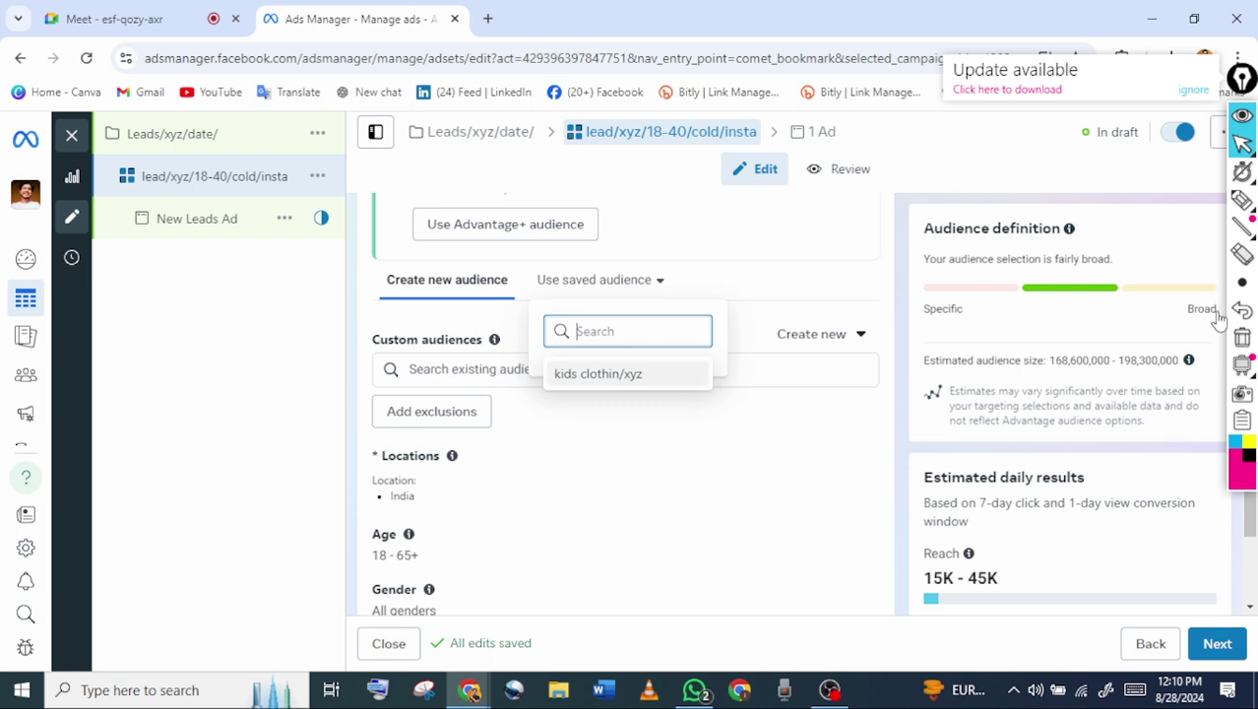
pyautogui.press('Escape')
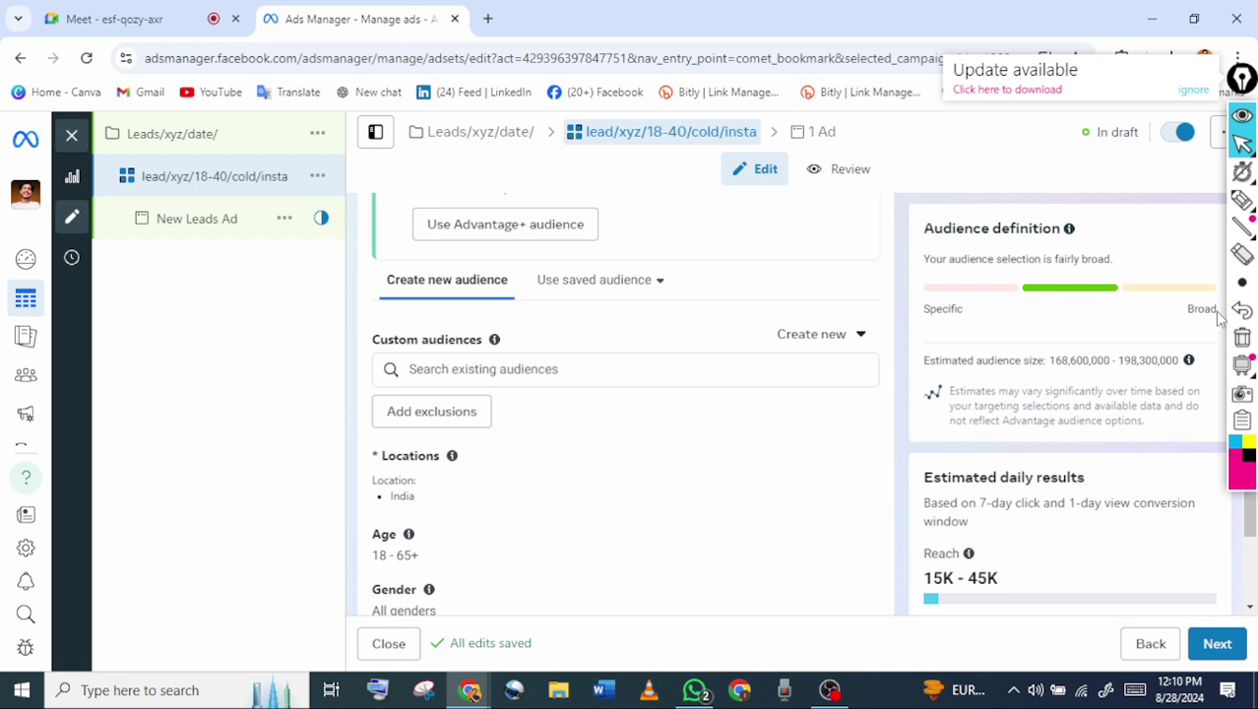
# Handwrite "Ad Account" with the pencil in the empty area below the campaign tree and underline it
pyautogui.click(1242, 199)
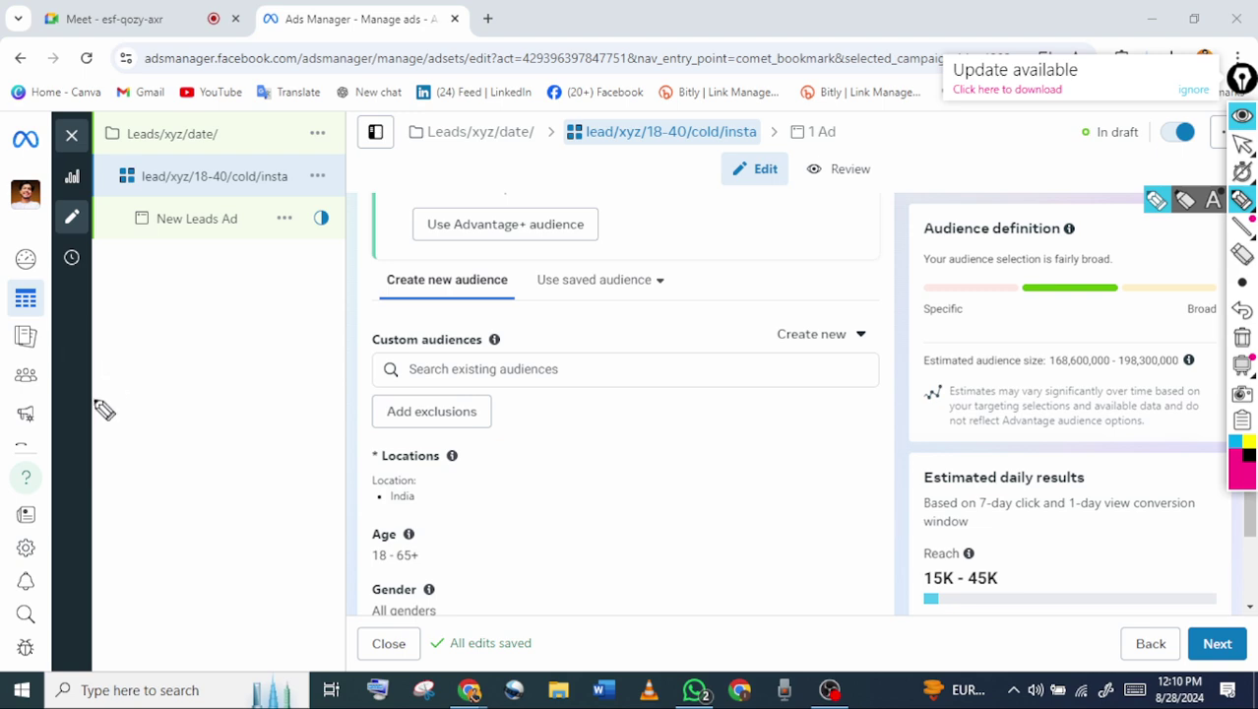
pyautogui.moveTo(141, 411)
pyautogui.mouseDown()
pyautogui.moveTo(185, 362)
pyautogui.moveTo(293, 292)
pyautogui.moveTo(320, 236)
pyautogui.moveTo(350, 252)
pyautogui.mouseUp()
pyautogui.moveTo(133, 463); pyautogui.dragTo(361, 320)
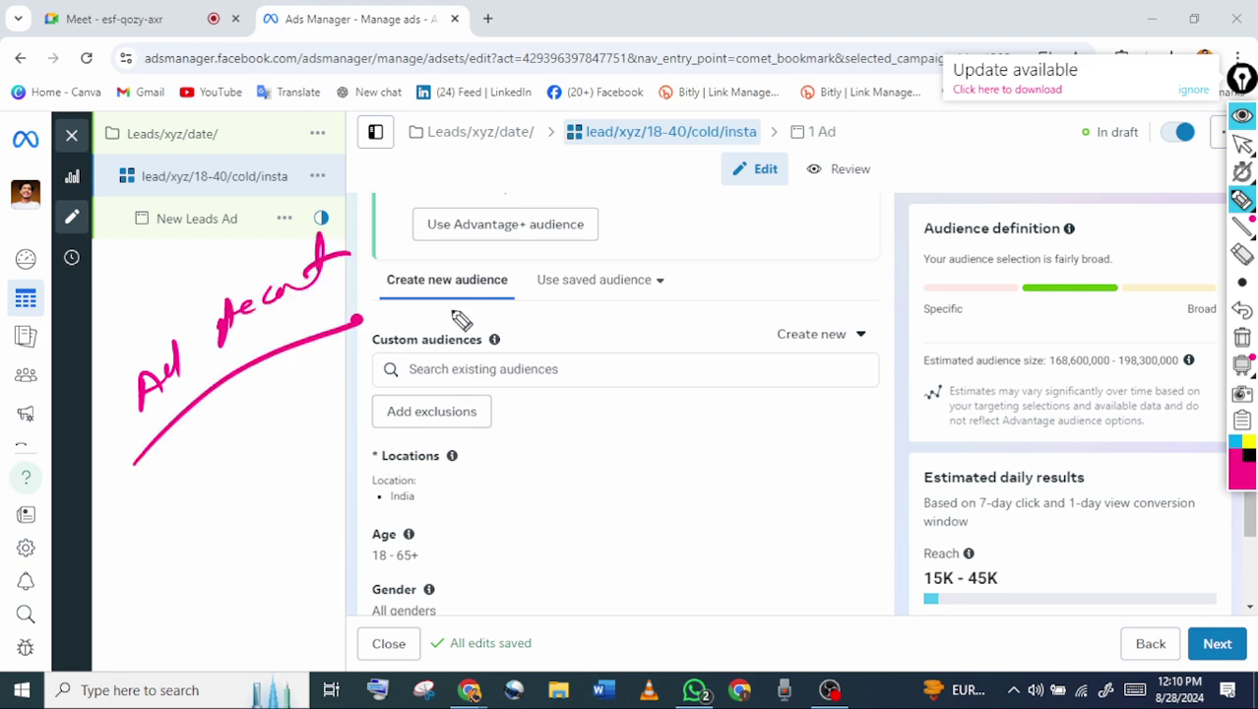
# Underline "Create new audience", handwrite a circled "Ad Acc" note over "Use saved audience", and draw a cross beside it
pyautogui.moveTo(416, 323)
pyautogui.mouseDown()
pyautogui.moveTo(528, 292)
pyautogui.moveTo(576, 315)
pyautogui.moveTo(682, 273)
pyautogui.mouseUp()
pyautogui.moveTo(596, 347)
pyautogui.mouseDown()
pyautogui.moveTo(729, 254)
pyautogui.moveTo(714, 268)
pyautogui.mouseUp()
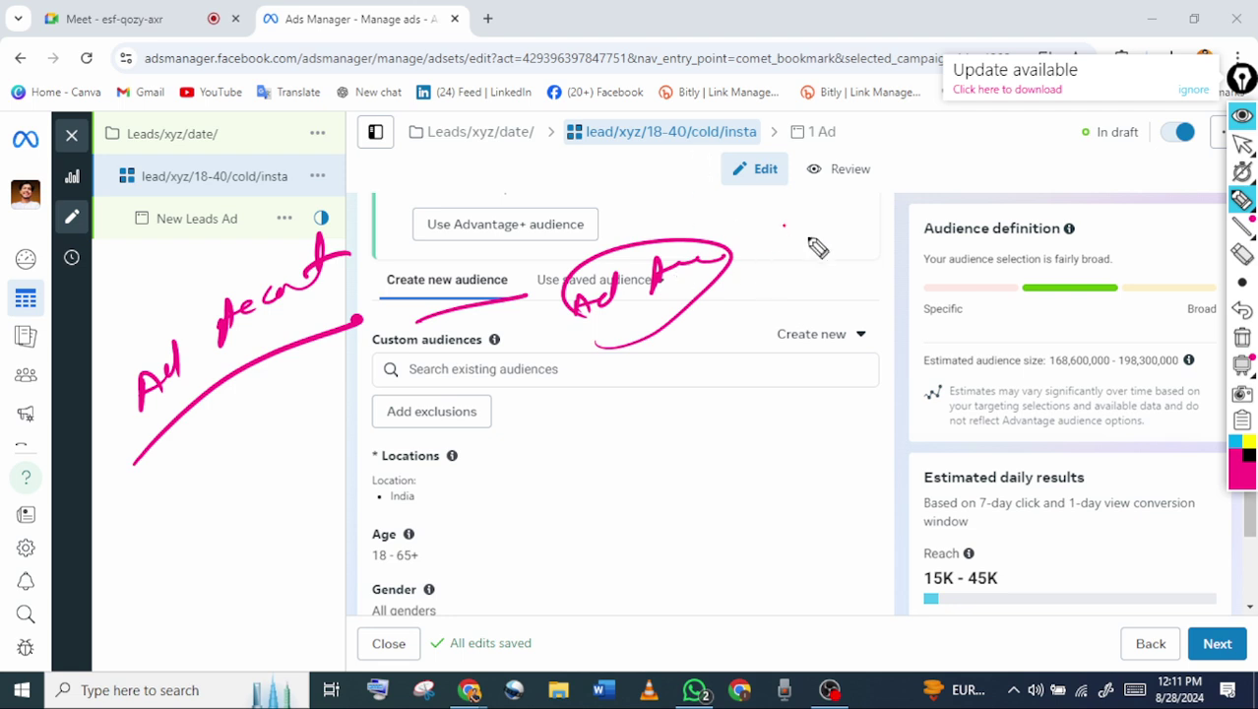
pyautogui.moveTo(754, 234)
pyautogui.mouseDown()
pyautogui.moveTo(805, 266)
pyautogui.moveTo(748, 285)
pyautogui.mouseUp()
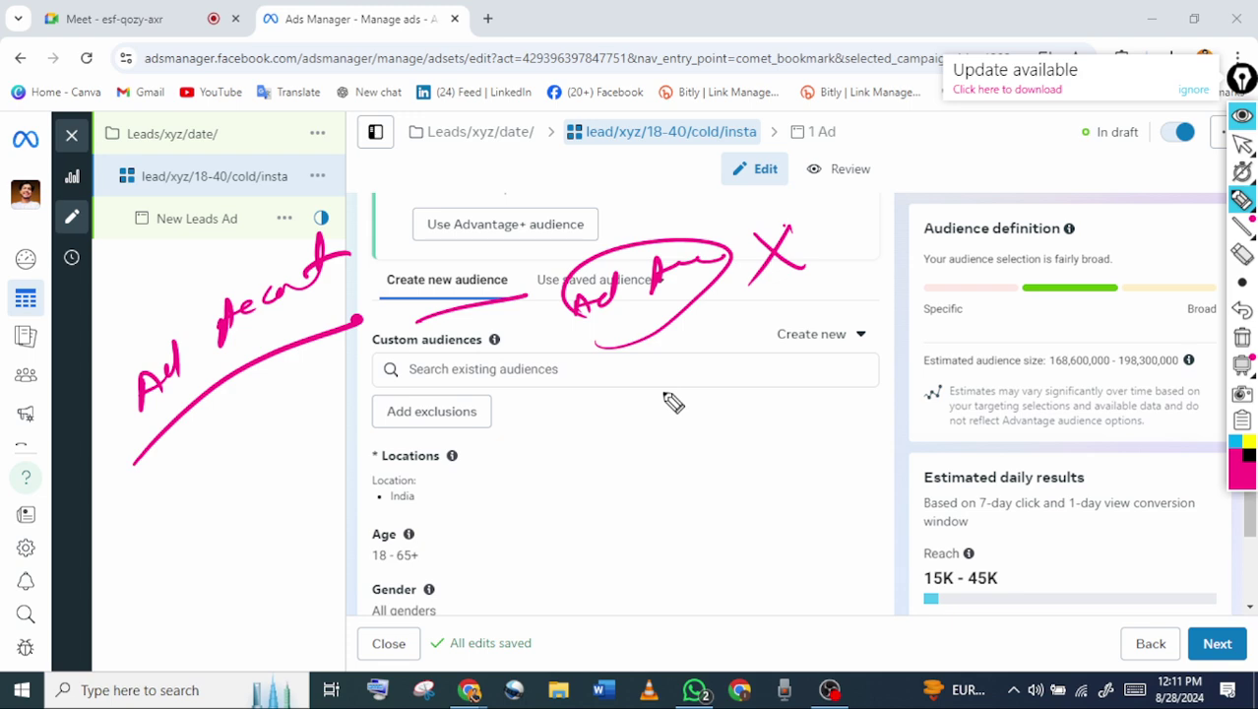
# Handwrite an underlined note starting with "Real" over the audience fields and draw two branch lines below the "Ad Account" note
pyautogui.moveTo(648, 394); pyautogui.dragTo(726, 393)
pyautogui.moveTo(766, 397); pyautogui.dragTo(932, 322)
pyautogui.moveTo(583, 516); pyautogui.dragTo(926, 399)
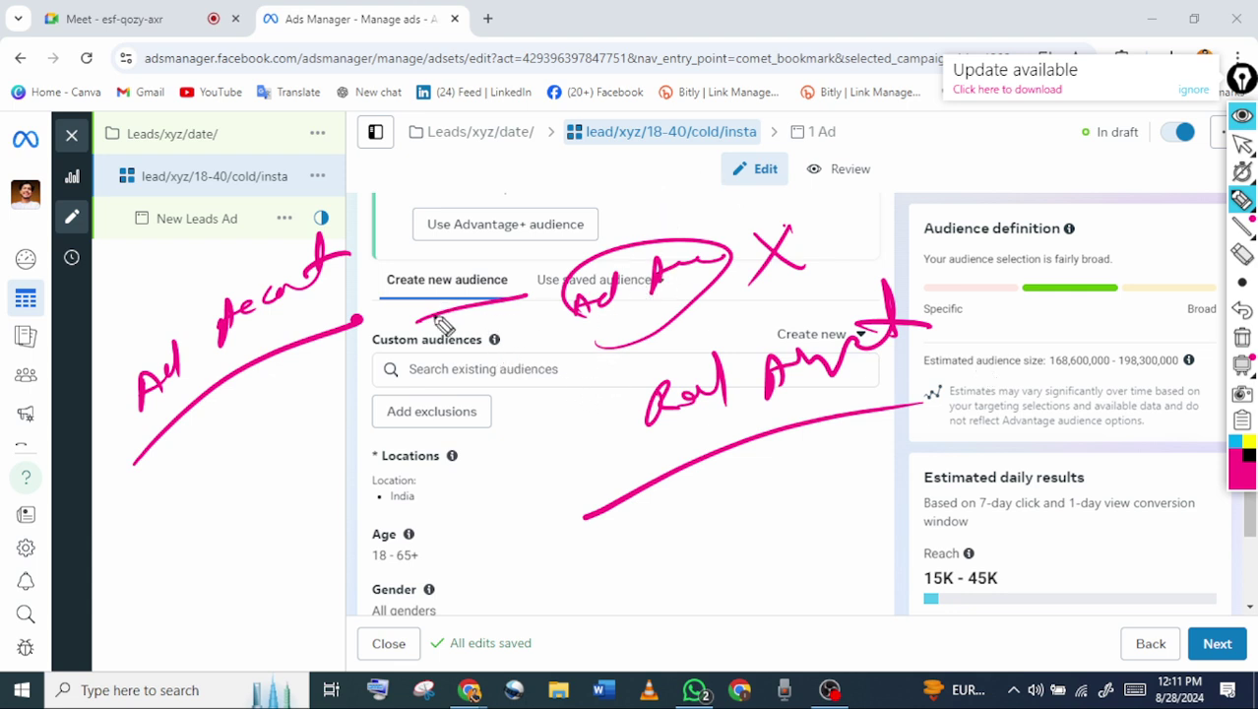
pyautogui.moveTo(242, 373); pyautogui.dragTo(240, 431)
pyautogui.moveTo(240, 374); pyautogui.dragTo(341, 392)
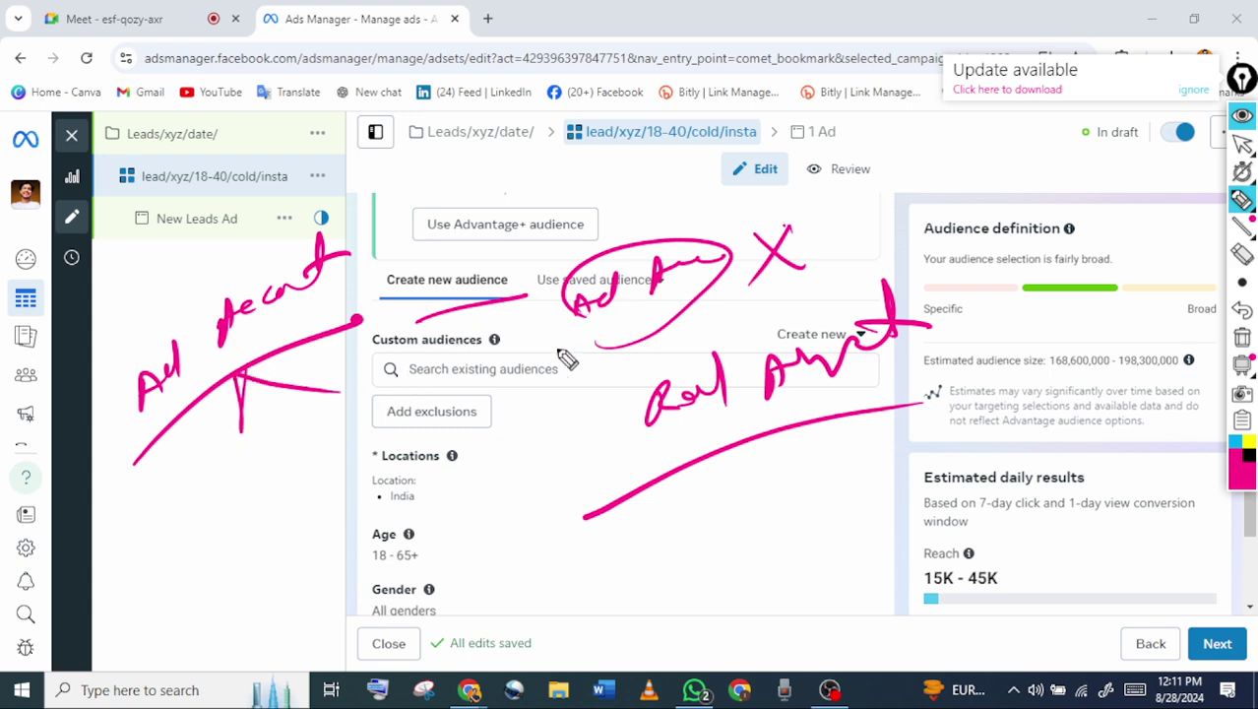
# Return to the normal pointer and clear the "Ad Account" annotations from the ad set page
pyautogui.click(1242, 143)
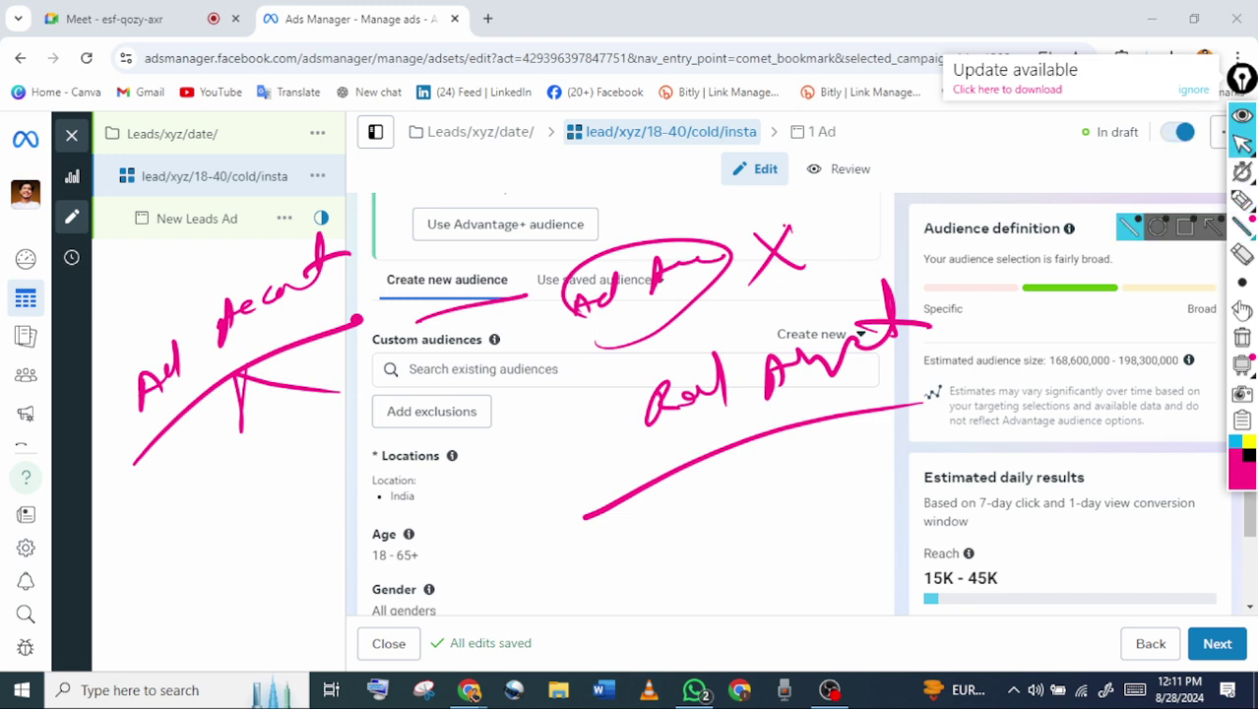
pyautogui.click(1238, 335)
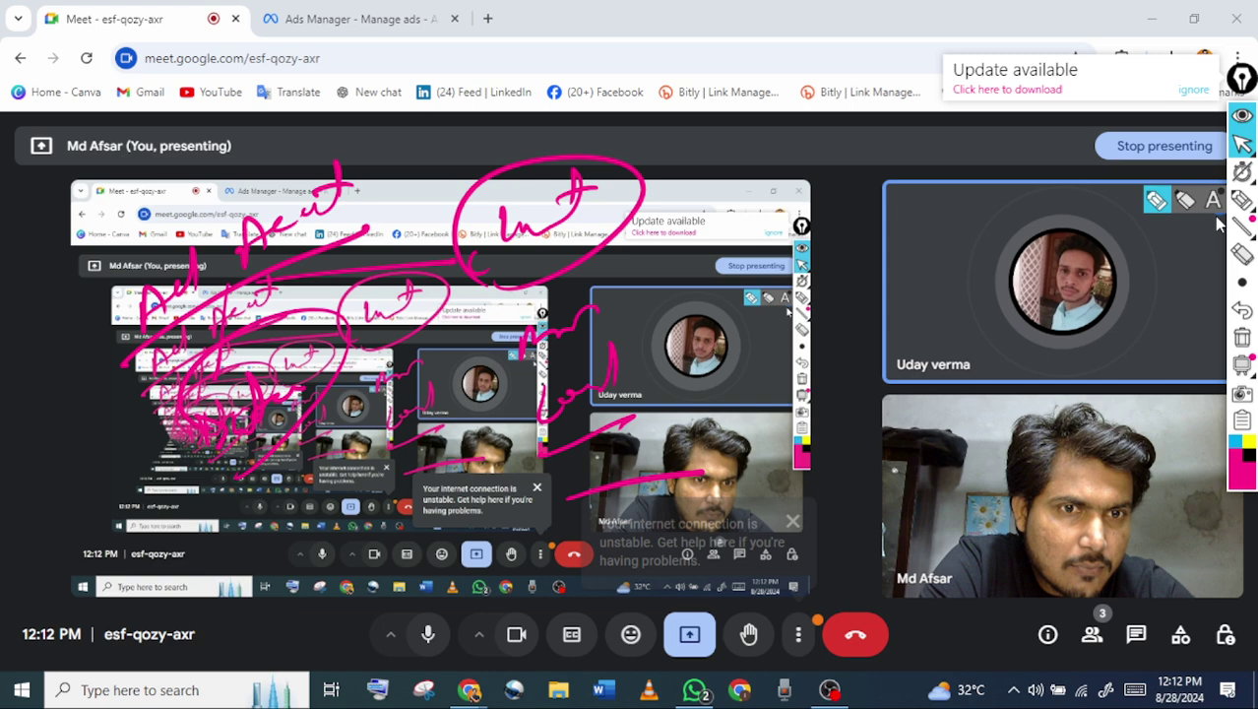
# Check the Ads Manager tab, return to the Meet call, handwrite a short note beside the shared-screen preview, and clear all annotations
pyautogui.click(363, 12)
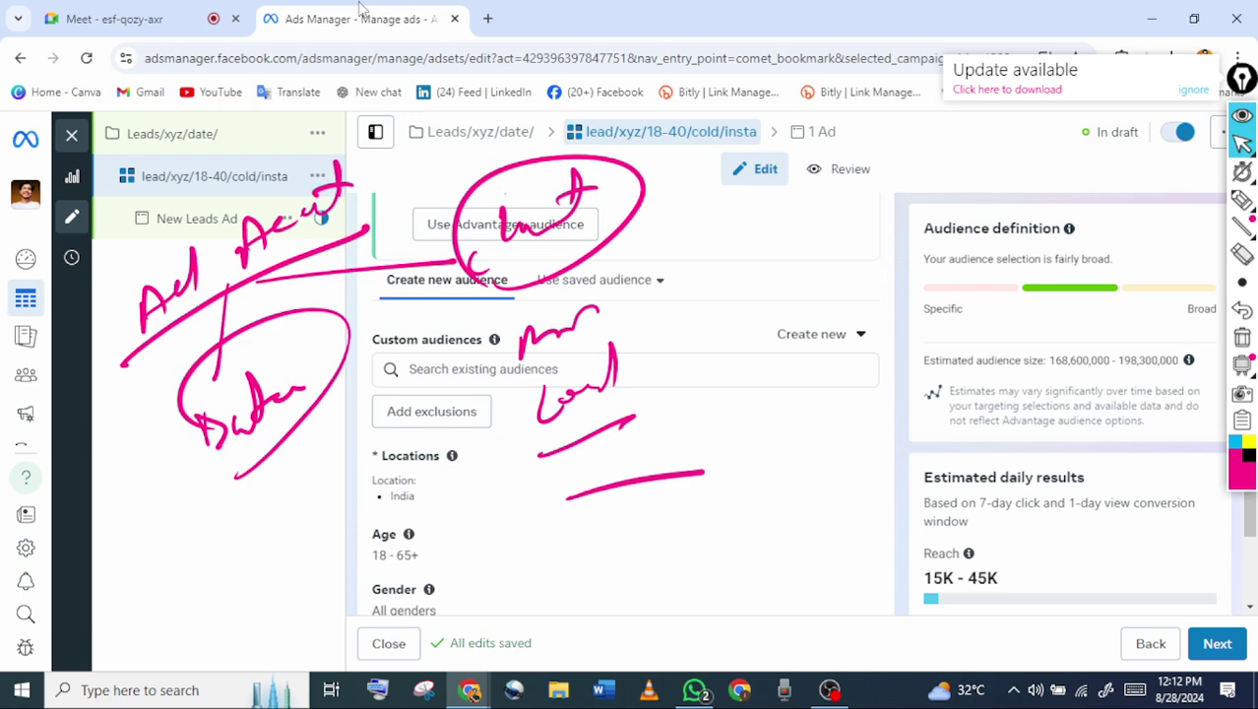
pyautogui.click(113, 18)
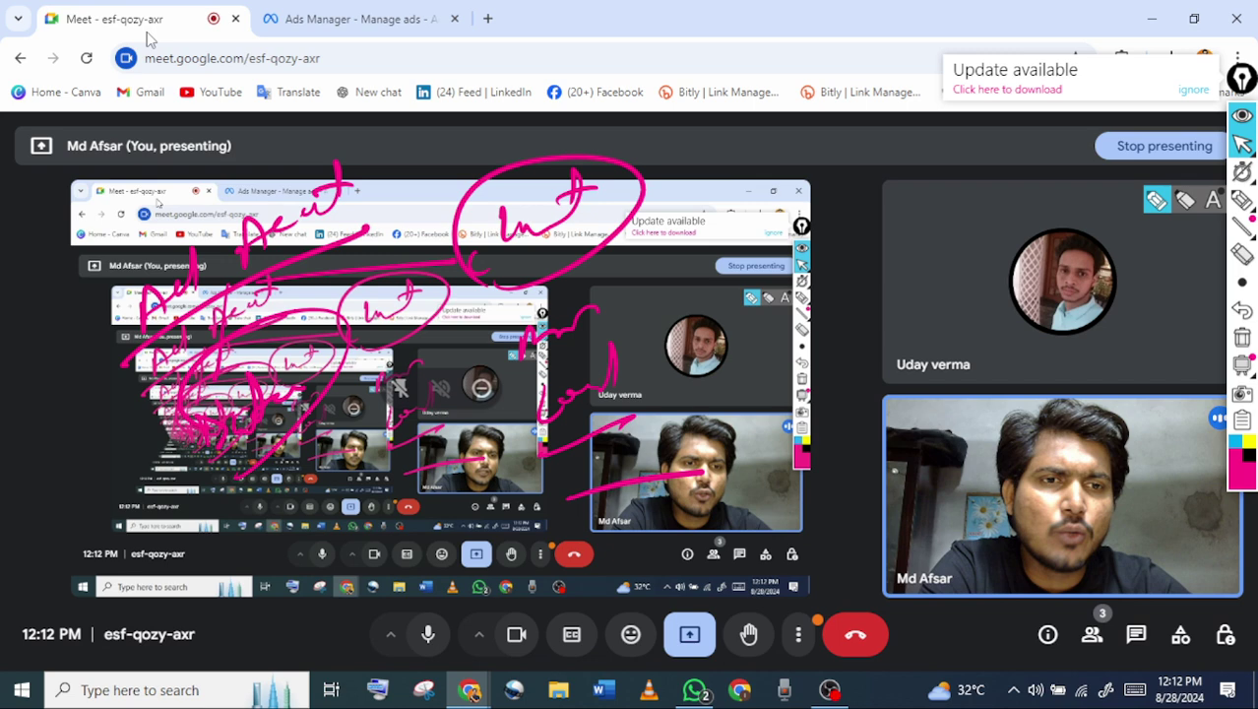
pyautogui.click(1243, 199)
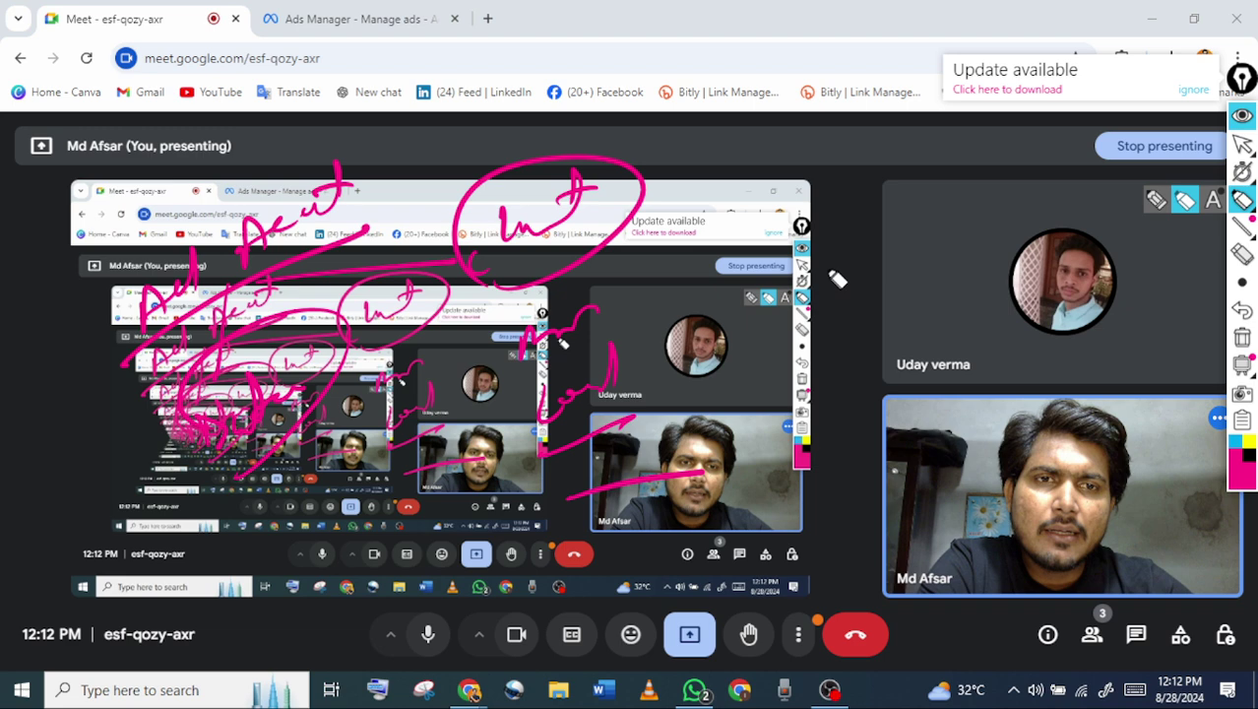
pyautogui.moveTo(849, 266); pyautogui.dragTo(839, 300)
pyautogui.moveTo(854, 284)
pyautogui.mouseDown()
pyautogui.moveTo(898, 280)
pyautogui.moveTo(919, 258)
pyautogui.mouseUp()
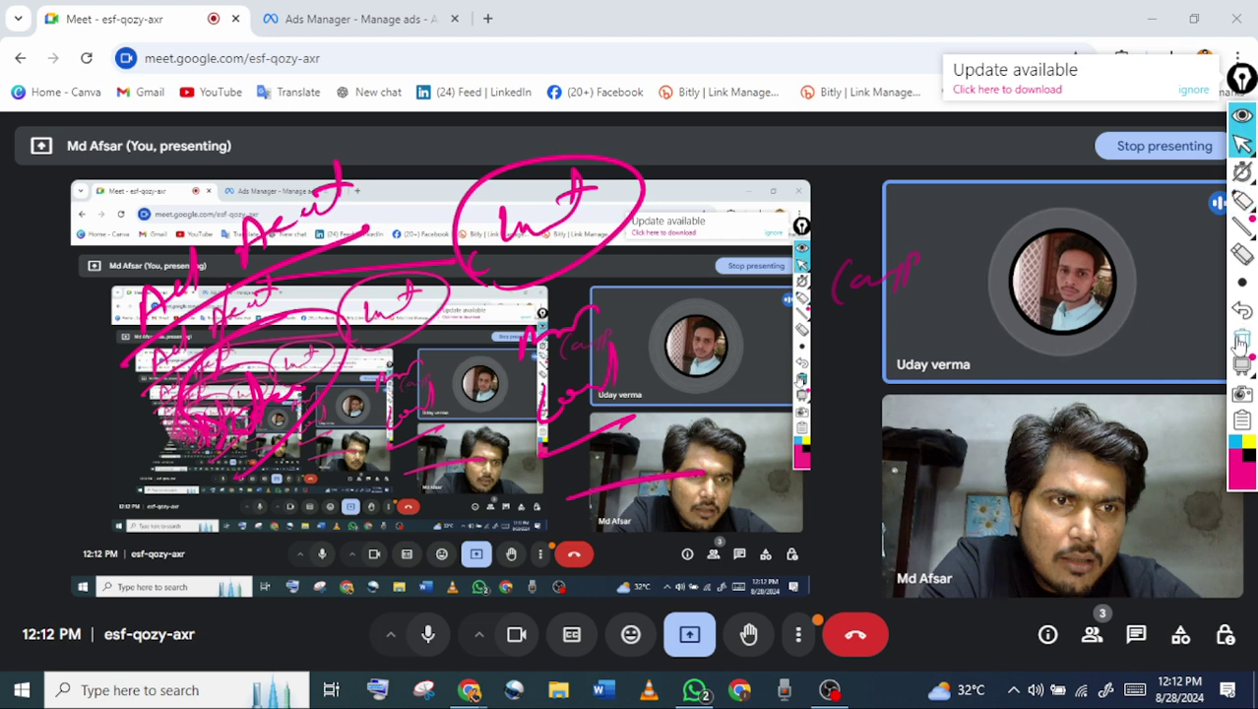
pyautogui.click(1242, 339)
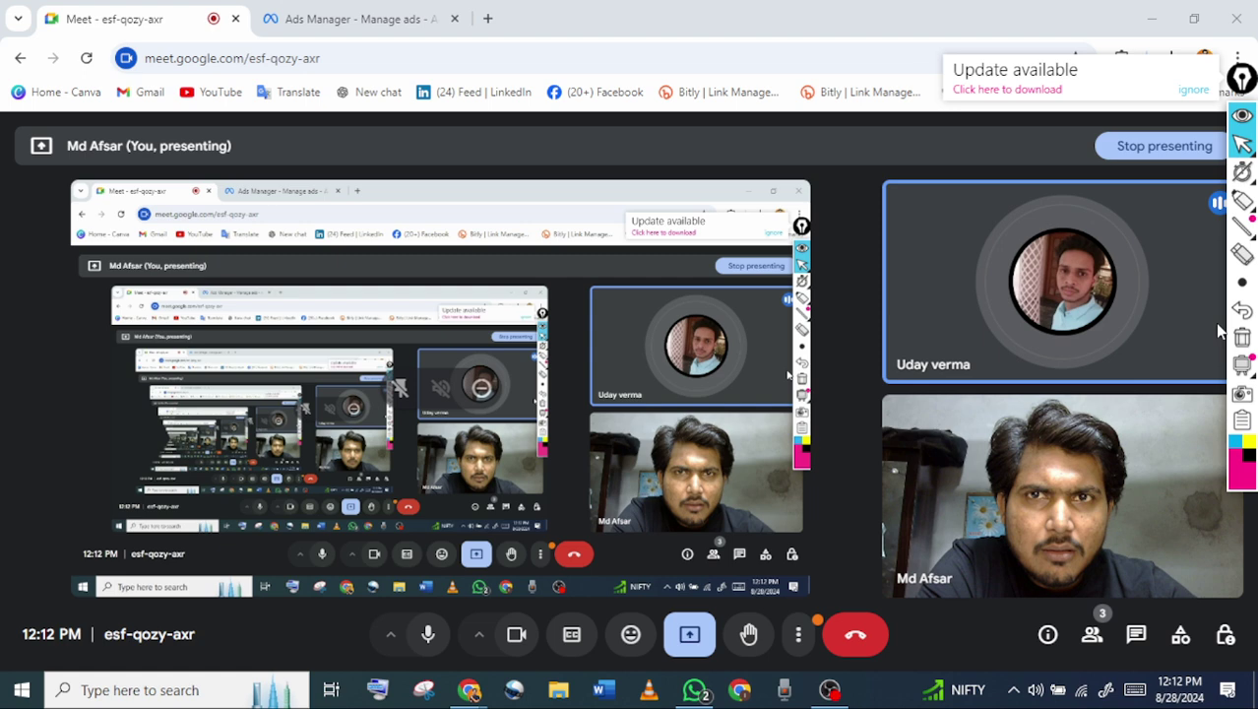
# Handwrite a circled "Ad" note with a downward arrow over the Meet presentation, plus another note and a circled "Camp" above it
pyautogui.click(1242, 200)
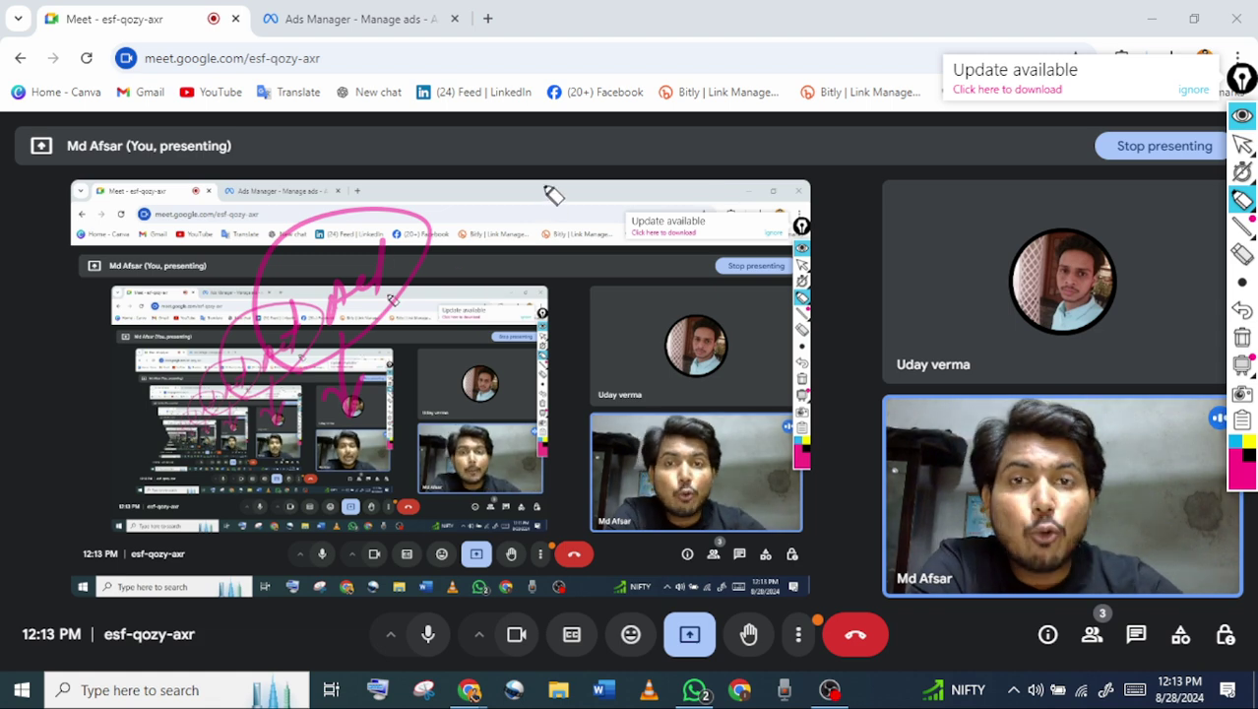
pyautogui.moveTo(542, 197); pyautogui.dragTo(650, 169)
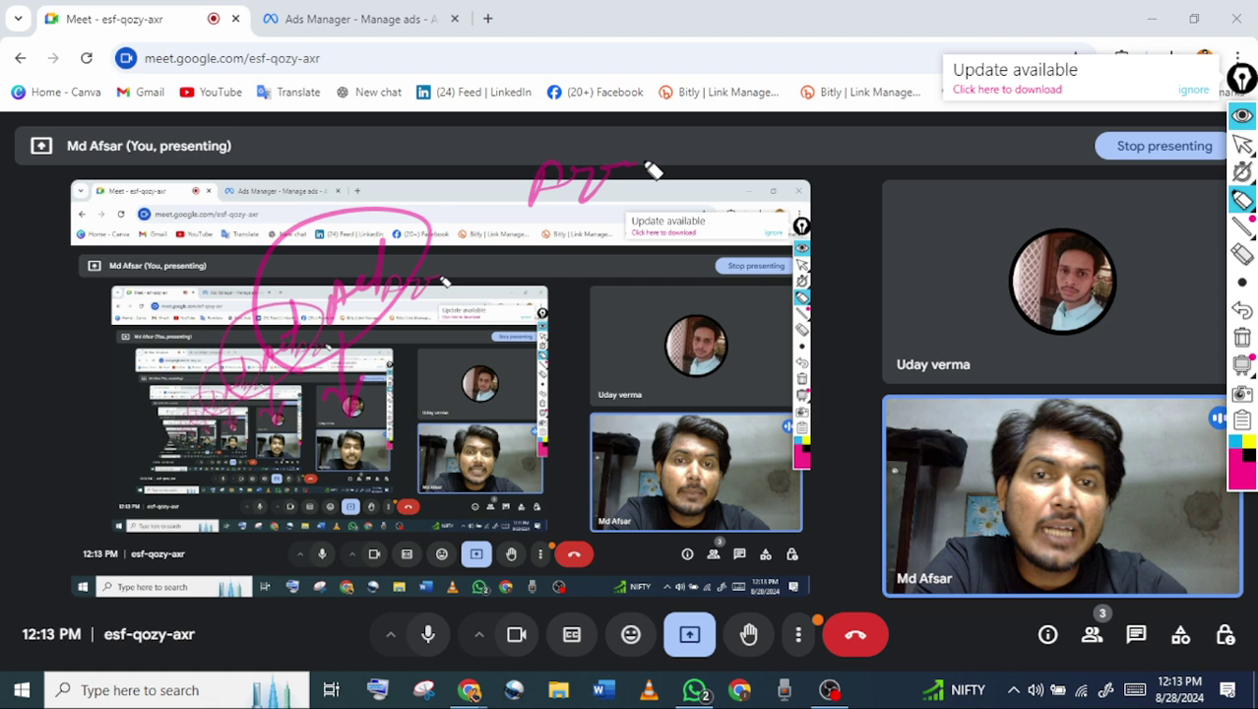
pyautogui.moveTo(652, 172); pyautogui.dragTo(769, 192)
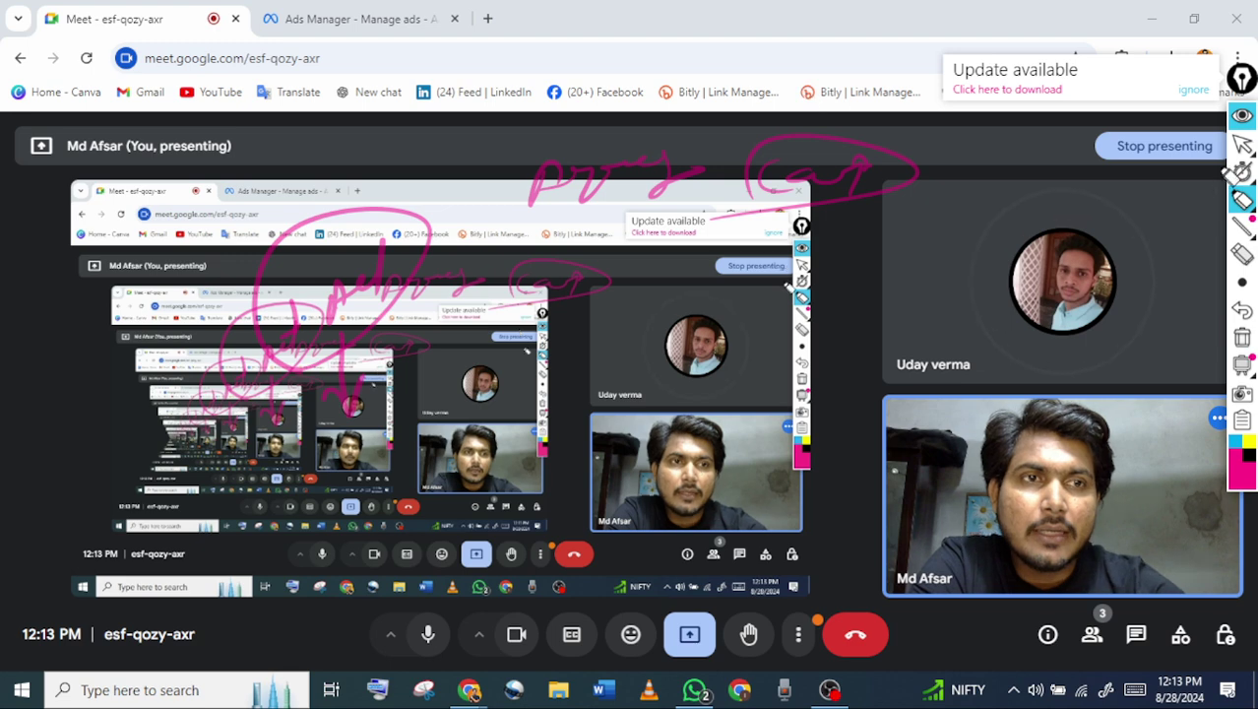
# Switch to the Ads Manager tab, open the list of existing custom audiences, and clear the handwritten notes below the campaign tree
pyautogui.hotkey('ctrl', 'Tab')
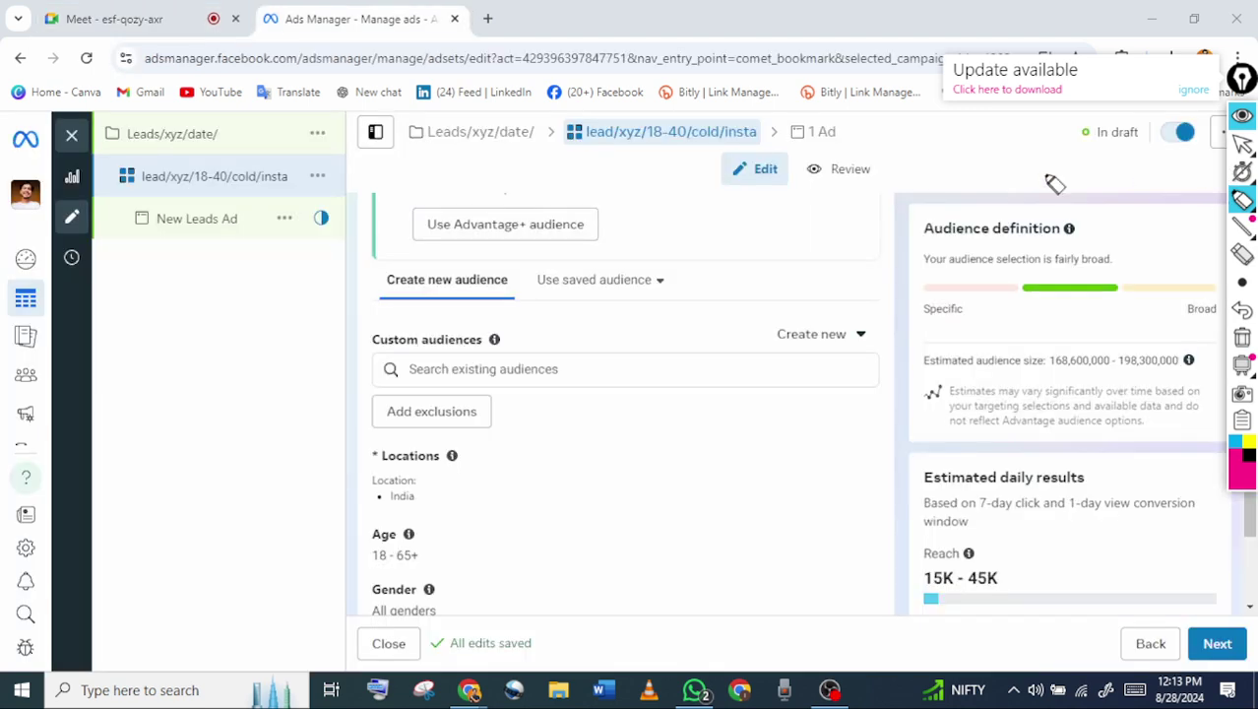
pyautogui.click(1242, 145)
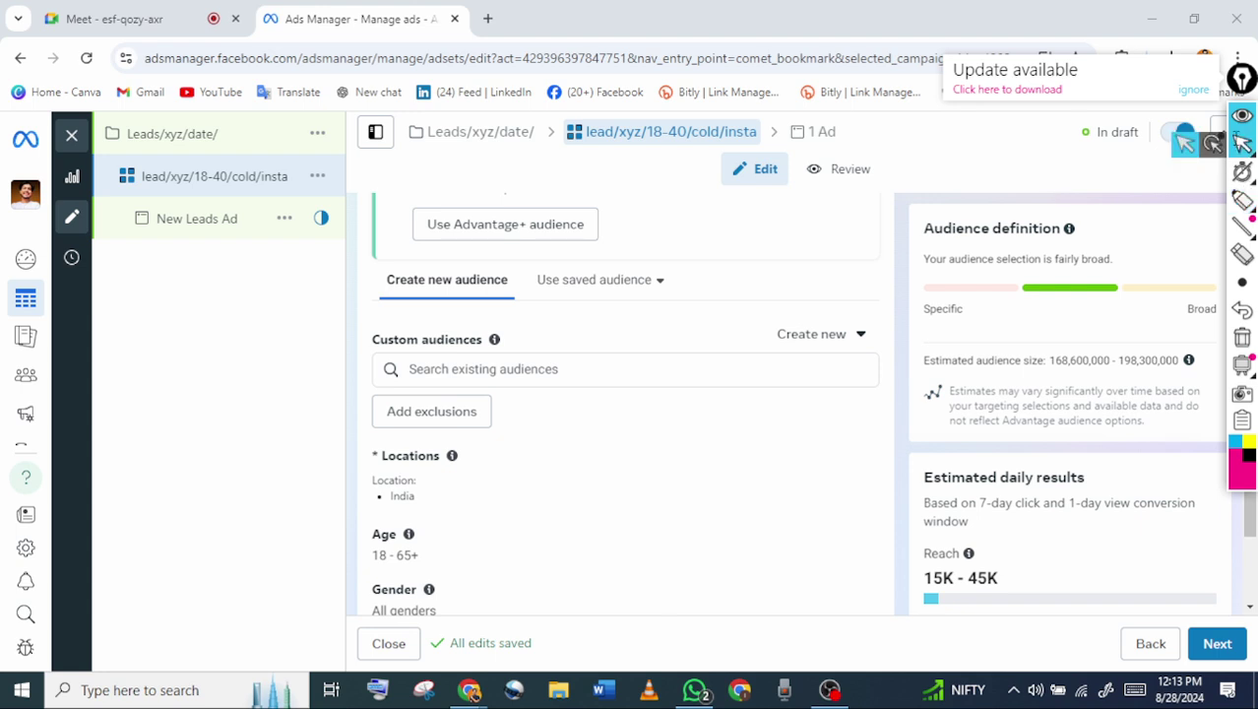
pyautogui.click(492, 369)
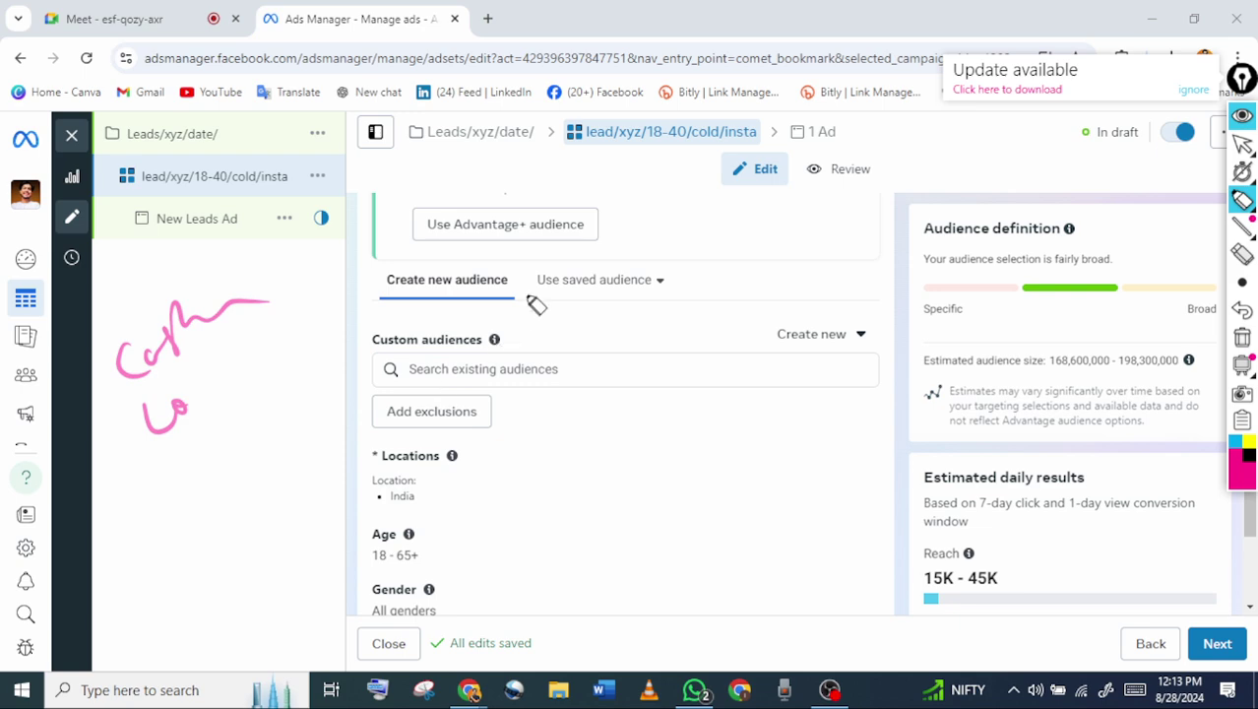
pyautogui.click(1242, 144)
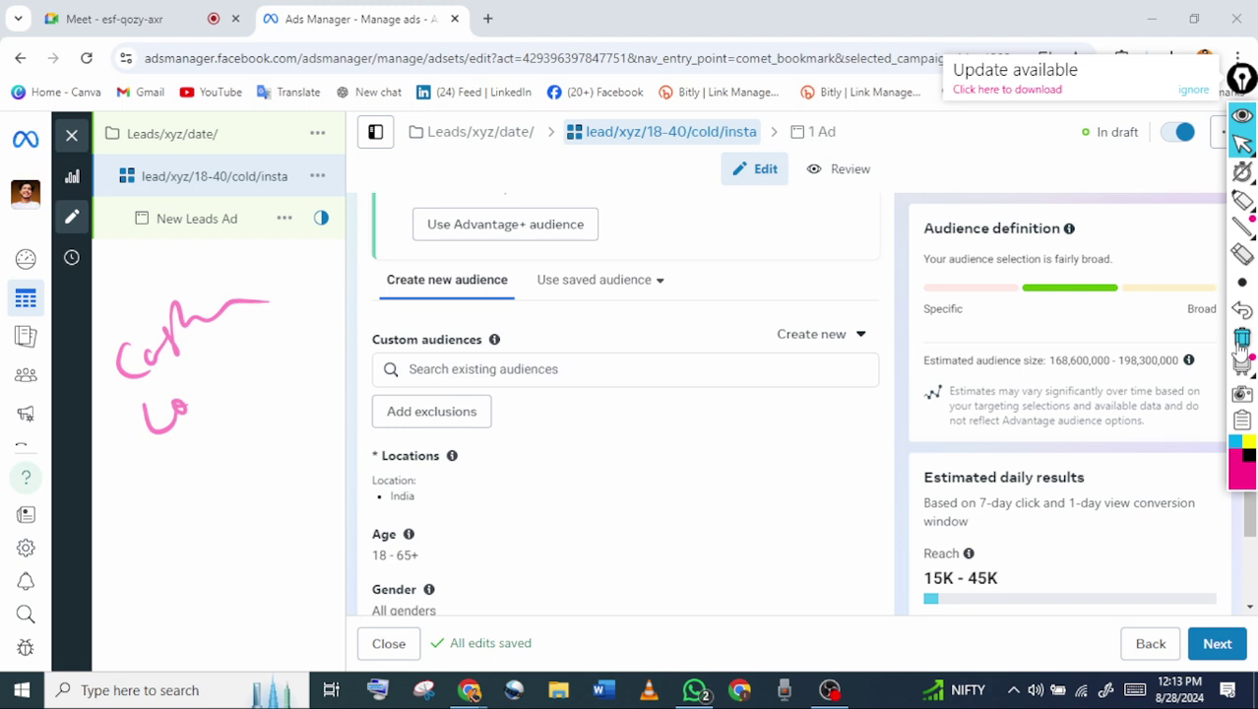
pyautogui.click(1241, 343)
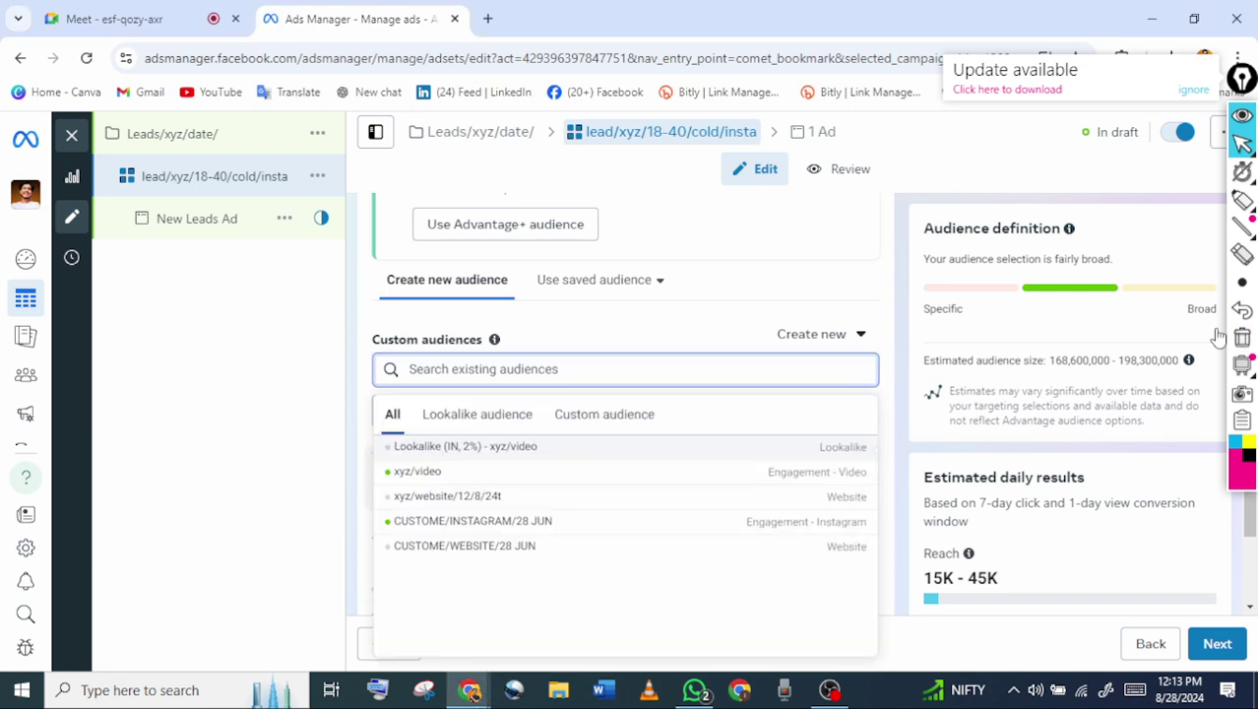
# Circle the Locations section of the audience settings with the highlighter pen, then clear the drawing
pyautogui.scroll(-2, 1218, 336)
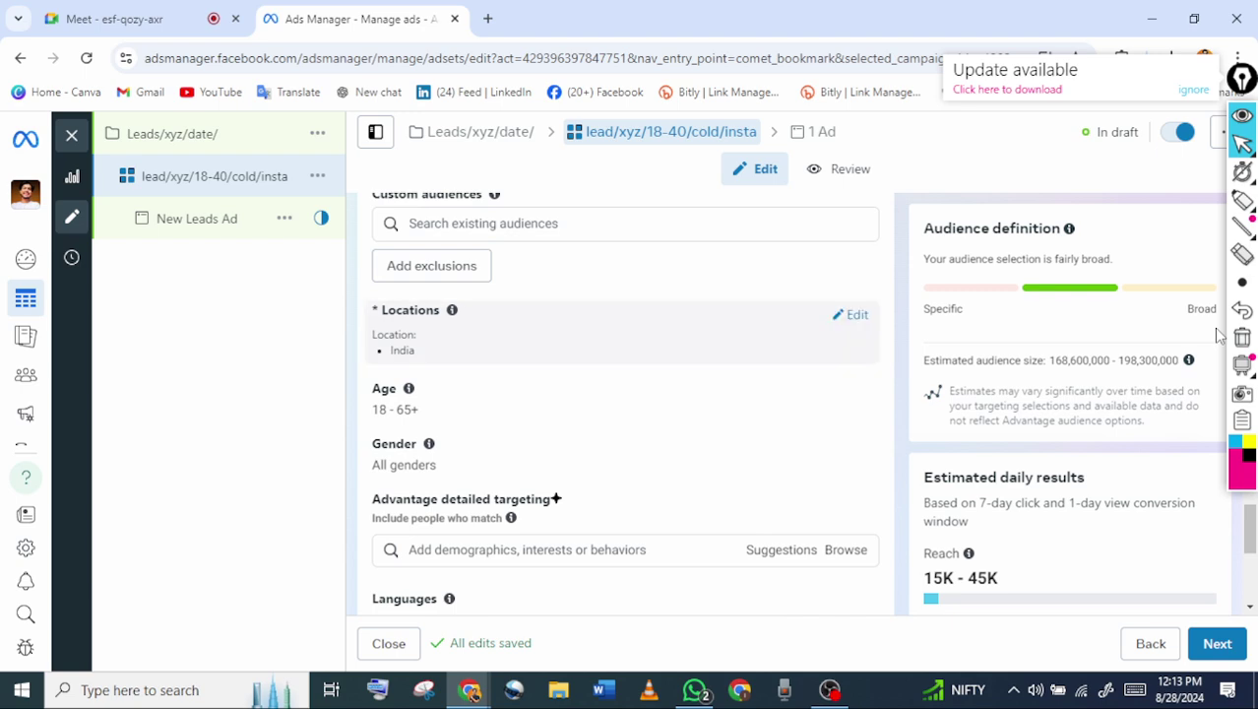
pyautogui.click(1243, 201)
pyautogui.moveTo(338, 357)
pyautogui.mouseDown()
pyautogui.moveTo(445, 392)
pyautogui.moveTo(525, 275)
pyautogui.moveTo(317, 272)
pyautogui.moveTo(361, 248)
pyautogui.mouseUp()
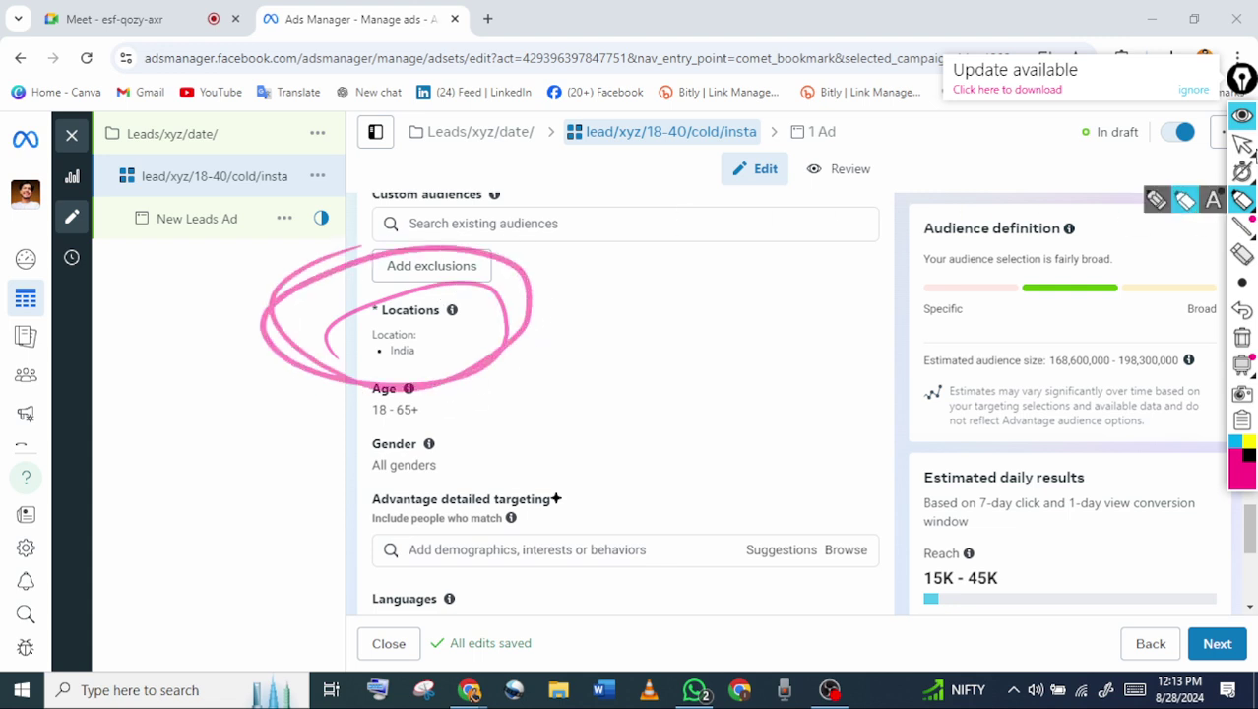
pyautogui.click(1245, 143)
pyautogui.click(1232, 337)
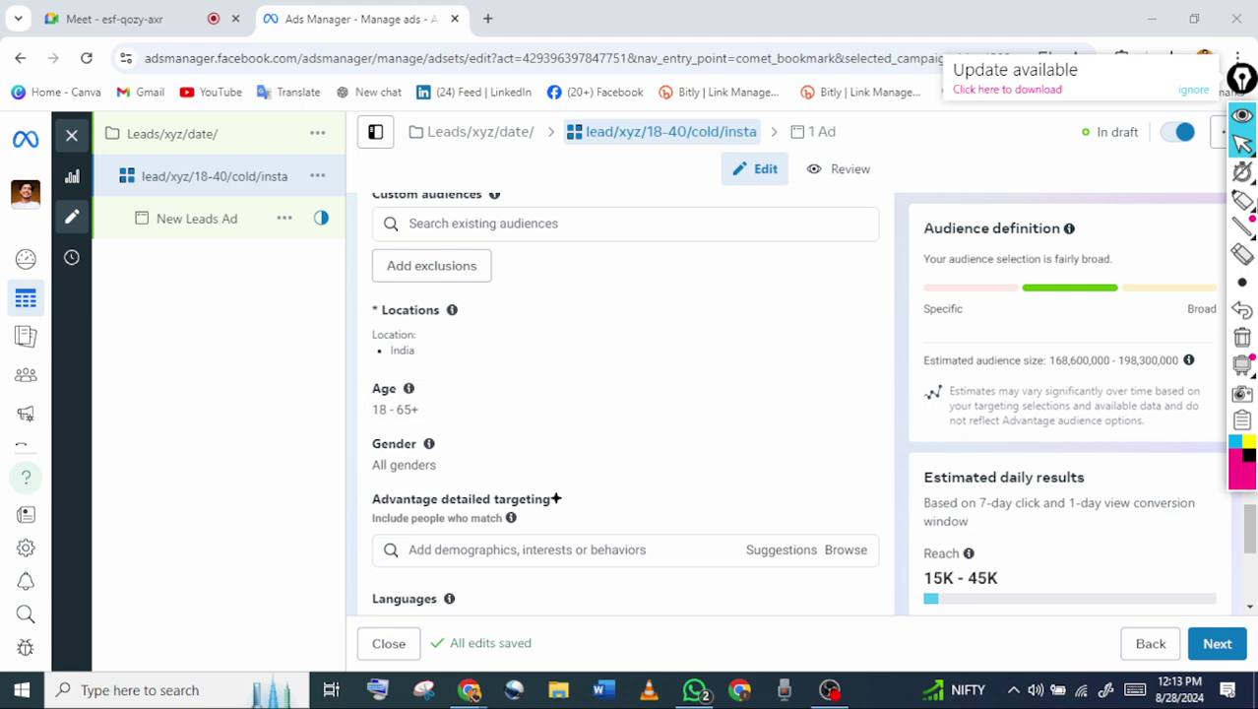
# Handwrite "Audience" with the highlighter pen in the empty area below the campaign tree and underline it
pyautogui.click(1243, 201)
pyautogui.moveTo(177, 425)
pyautogui.mouseDown()
pyautogui.moveTo(182, 408)
pyautogui.moveTo(323, 339)
pyautogui.mouseUp()
pyautogui.moveTo(153, 455); pyautogui.dragTo(345, 363)
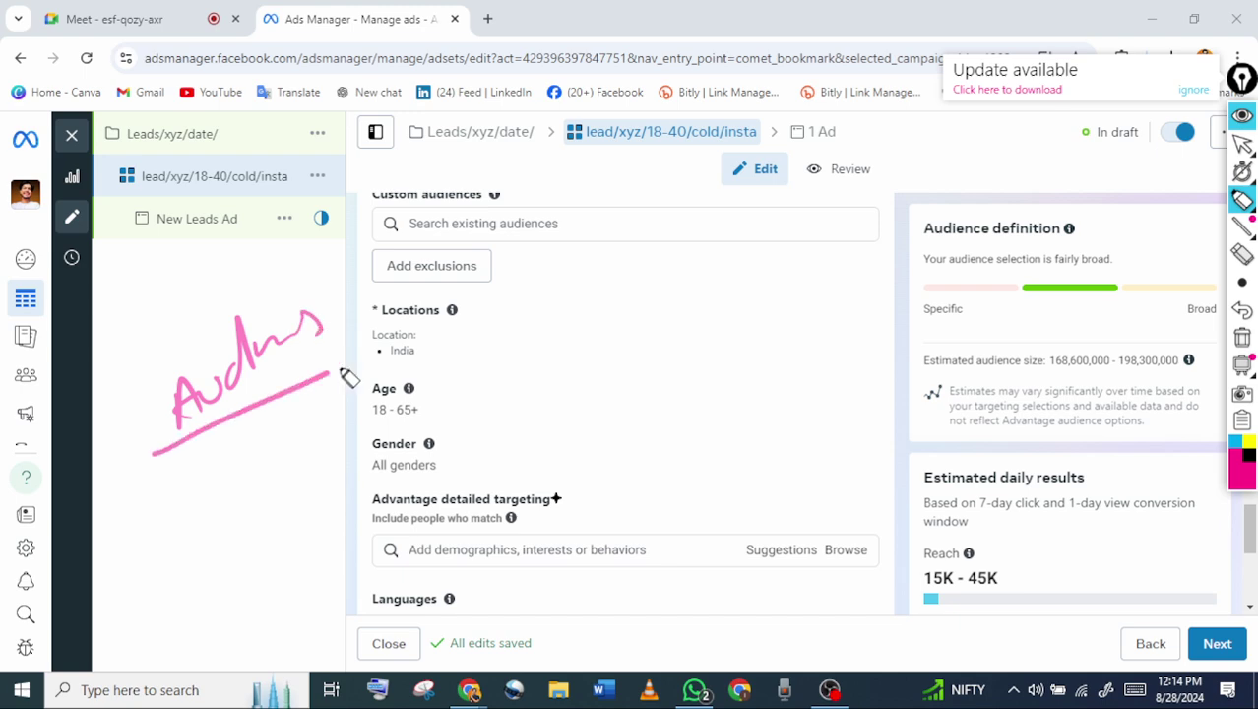
# Draw short marks around the handwritten "Audience" note, clear the drawing, and open the Locations setting for editing
pyautogui.moveTo(187, 494); pyautogui.dragTo(264, 449)
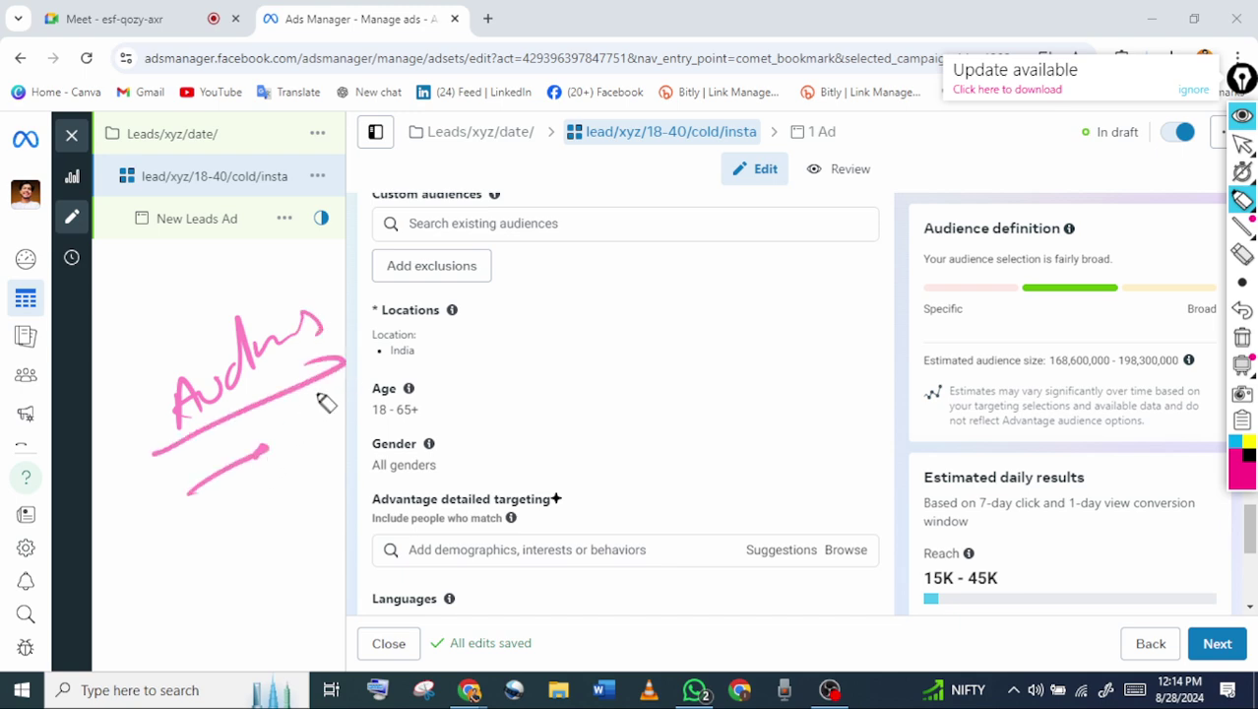
pyautogui.moveTo(325, 322); pyautogui.dragTo(360, 313)
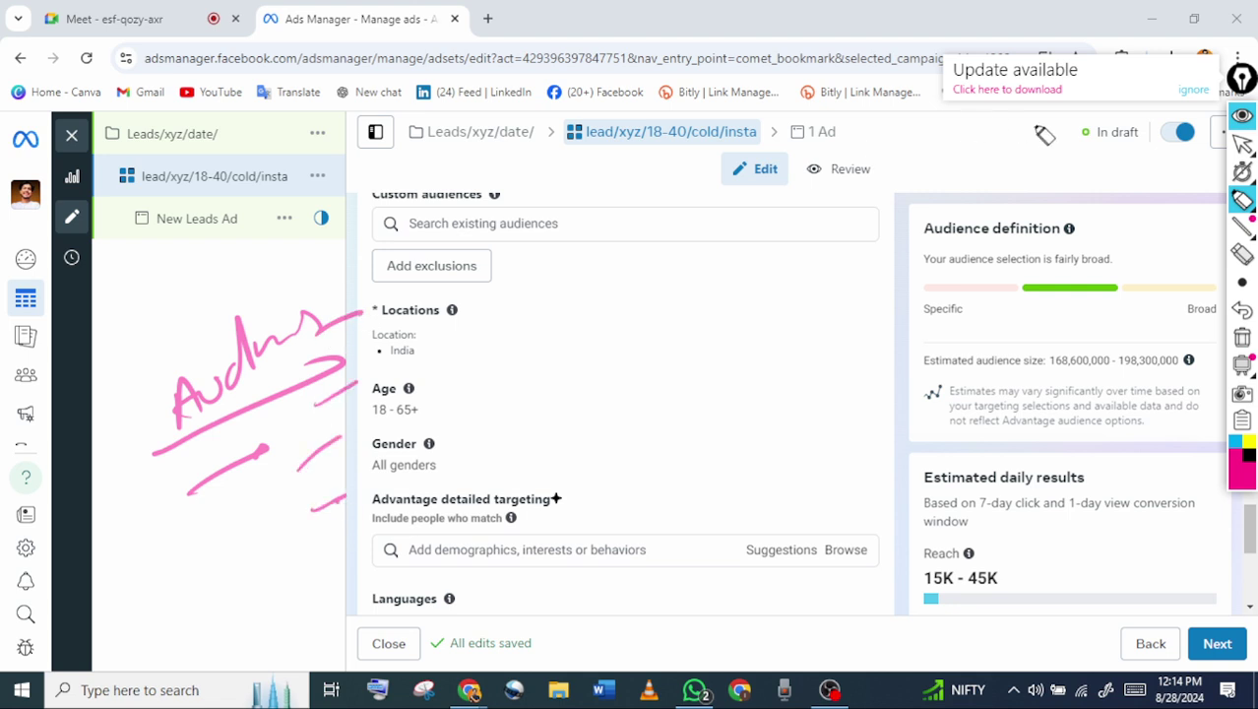
pyautogui.click(1243, 336)
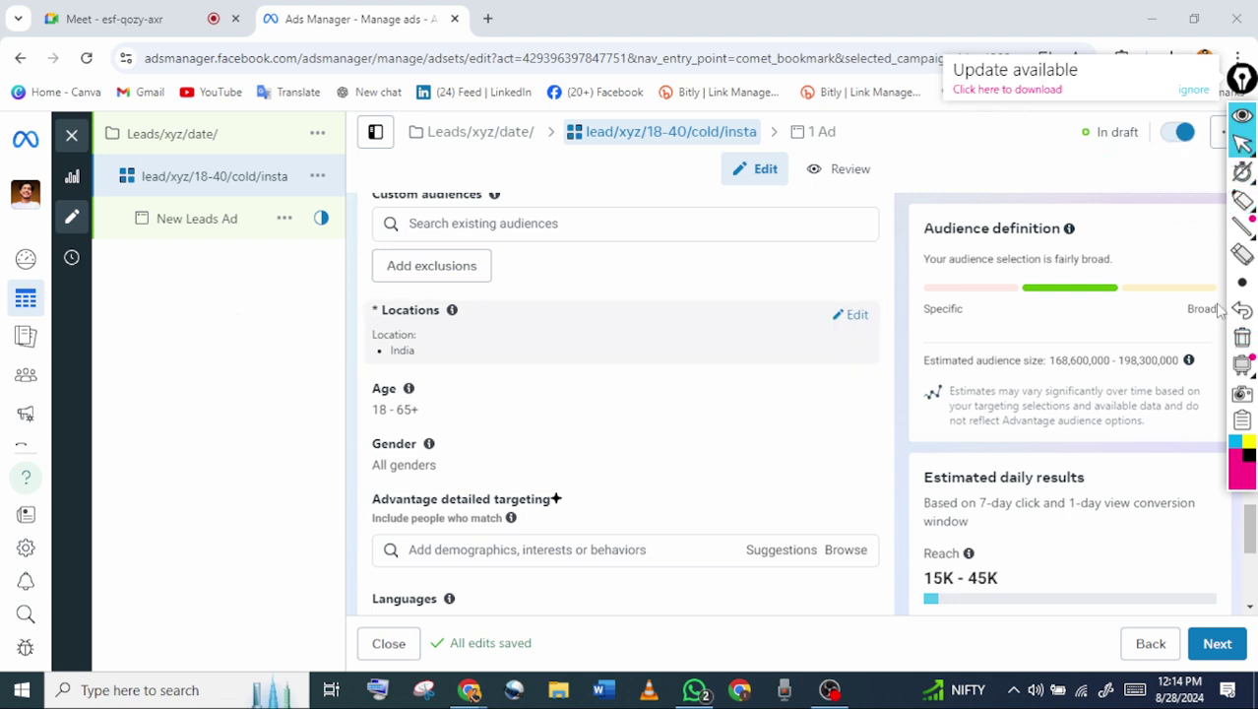
pyautogui.click(856, 314)
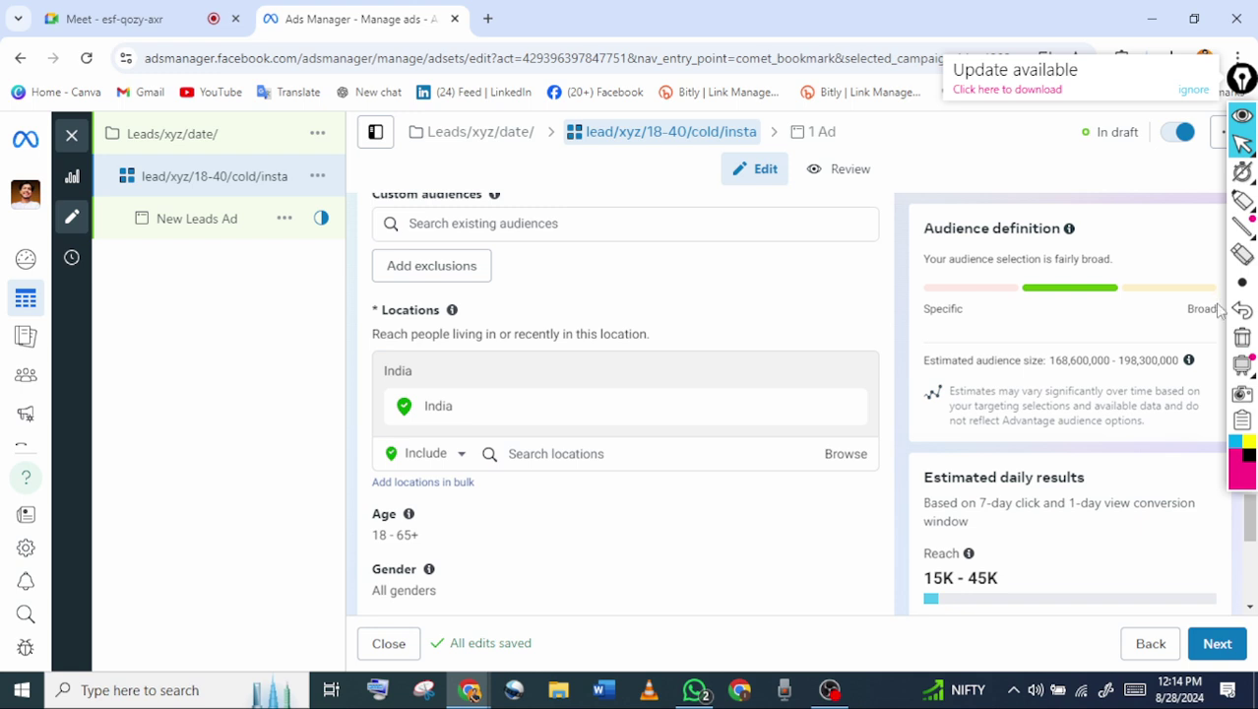
# Handwrite "client objective" with the highlighter pen in the empty area below the campaign tree and underline both words
pyautogui.click(1242, 200)
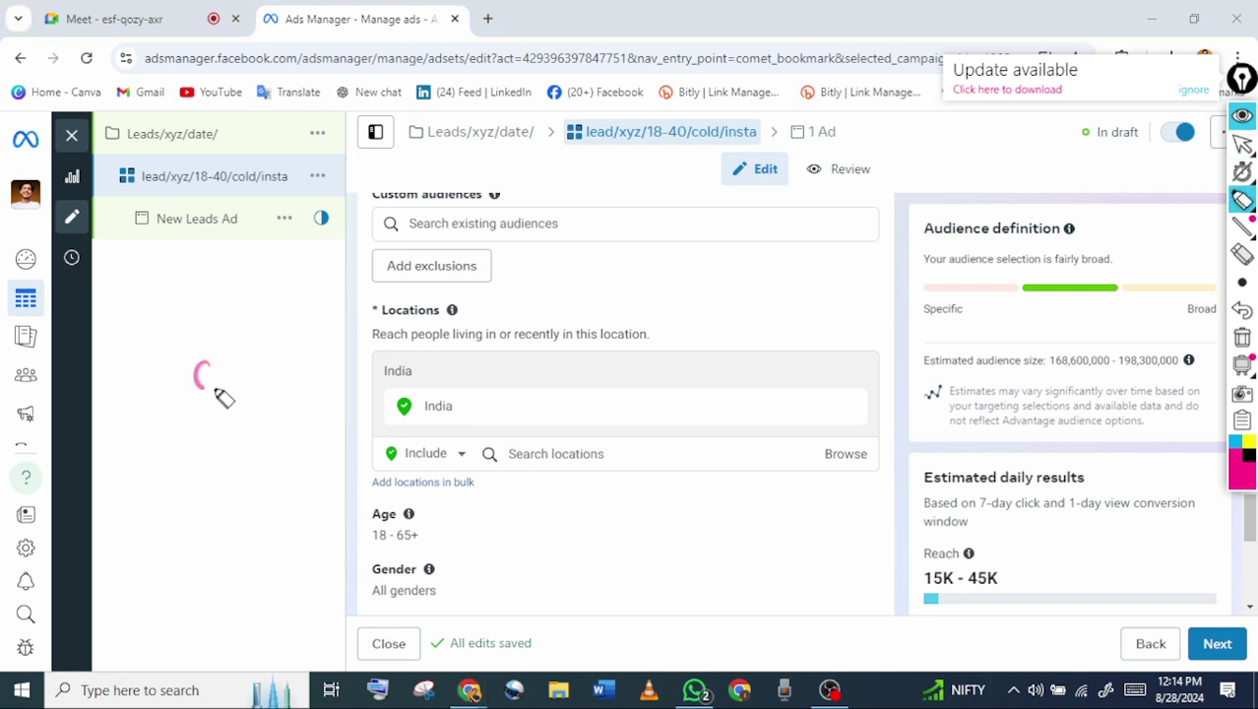
pyautogui.moveTo(214, 390); pyautogui.dragTo(219, 387)
pyautogui.moveTo(223, 320)
pyautogui.mouseDown()
pyautogui.moveTo(242, 353)
pyautogui.moveTo(342, 289)
pyautogui.mouseUp()
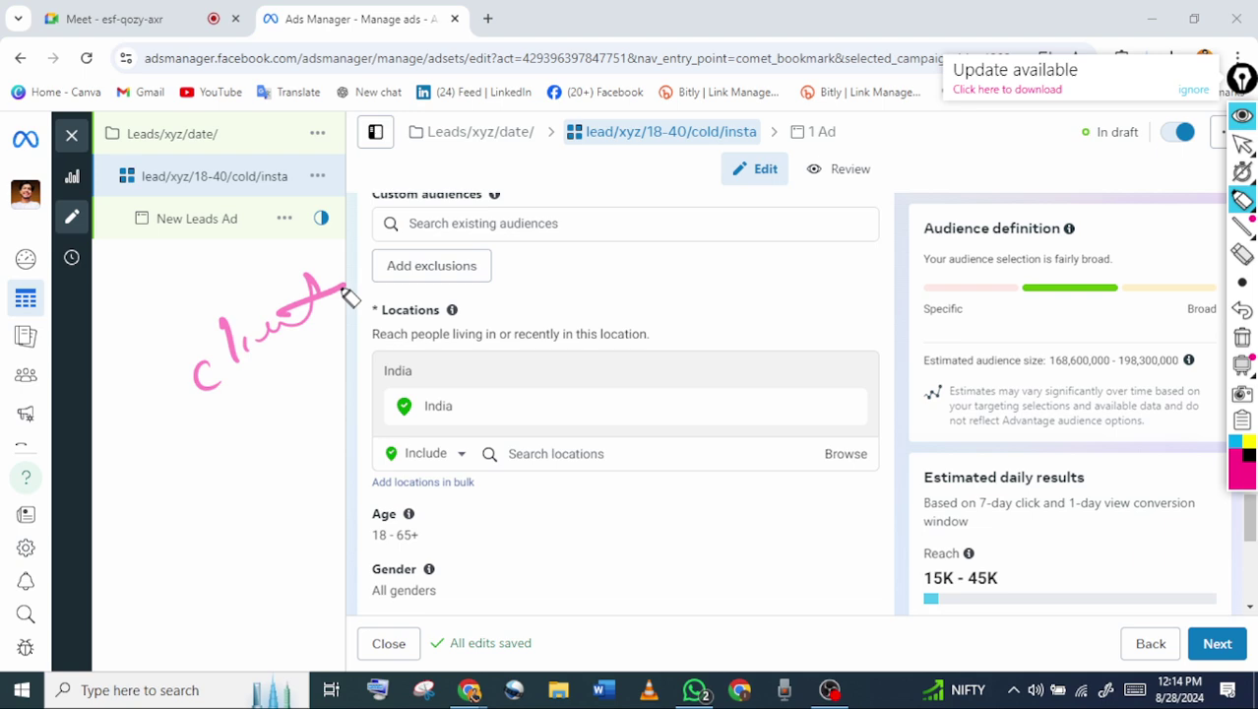
pyautogui.moveTo(175, 430); pyautogui.dragTo(346, 337)
pyautogui.moveTo(246, 433); pyautogui.dragTo(281, 392)
pyautogui.moveTo(295, 395)
pyautogui.mouseDown()
pyautogui.moveTo(295, 405)
pyautogui.moveTo(374, 384)
pyautogui.moveTo(469, 319)
pyautogui.mouseUp()
pyautogui.moveTo(183, 525); pyautogui.dragTo(453, 402)
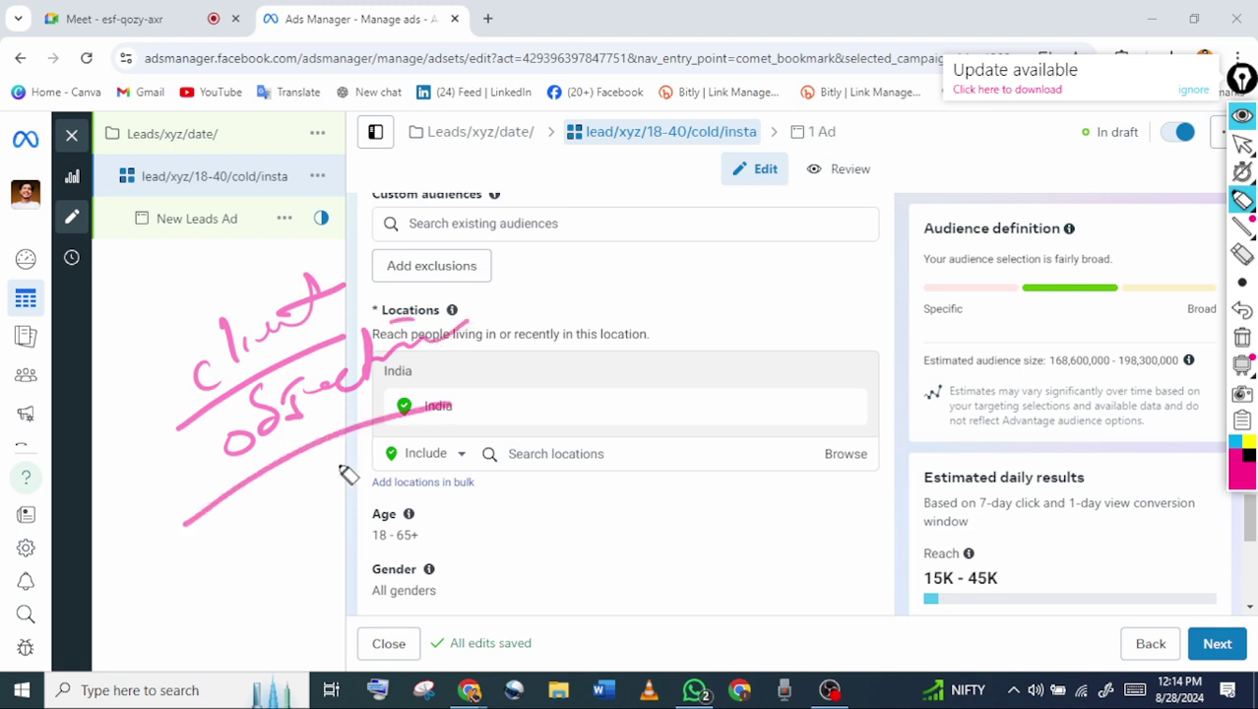
# Draw four short strokes beside the "client objective" note, then clear all handwriting from the screen
pyautogui.moveTo(528, 267); pyautogui.dragTo(600, 254)
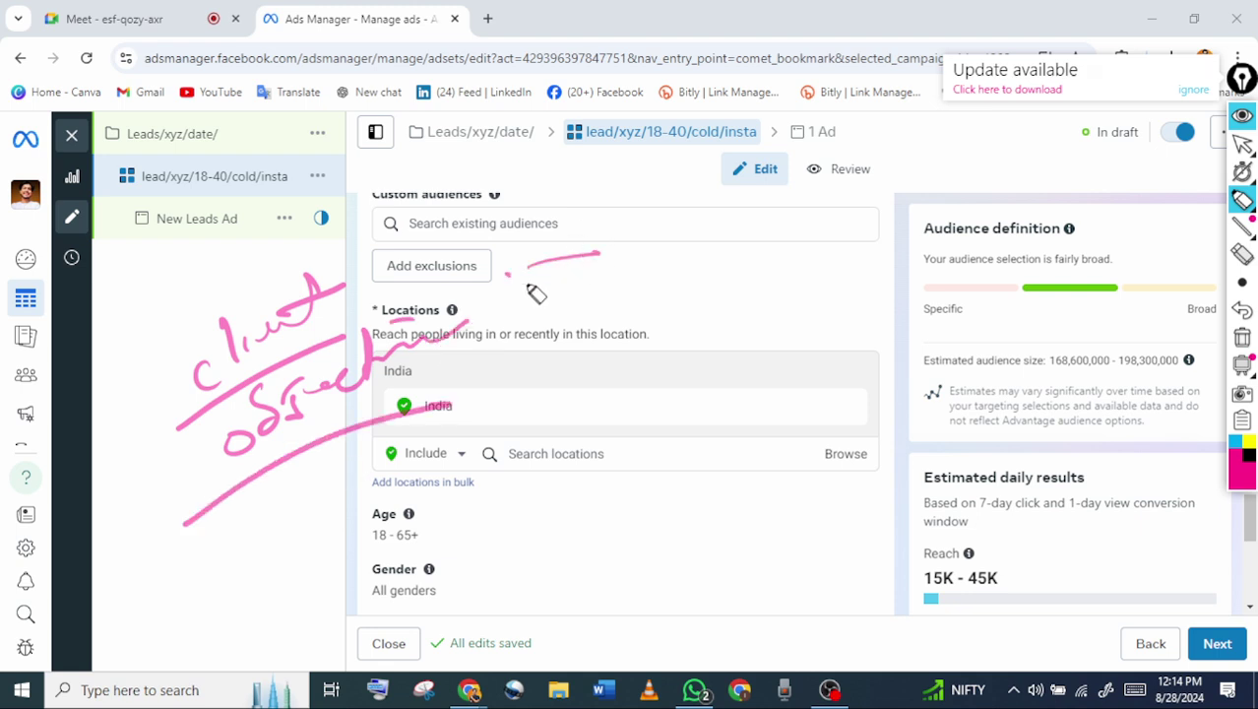
pyautogui.moveTo(506, 276); pyautogui.dragTo(597, 300)
pyautogui.moveTo(478, 303)
pyautogui.mouseDown()
pyautogui.moveTo(556, 335)
pyautogui.moveTo(553, 377)
pyautogui.mouseUp()
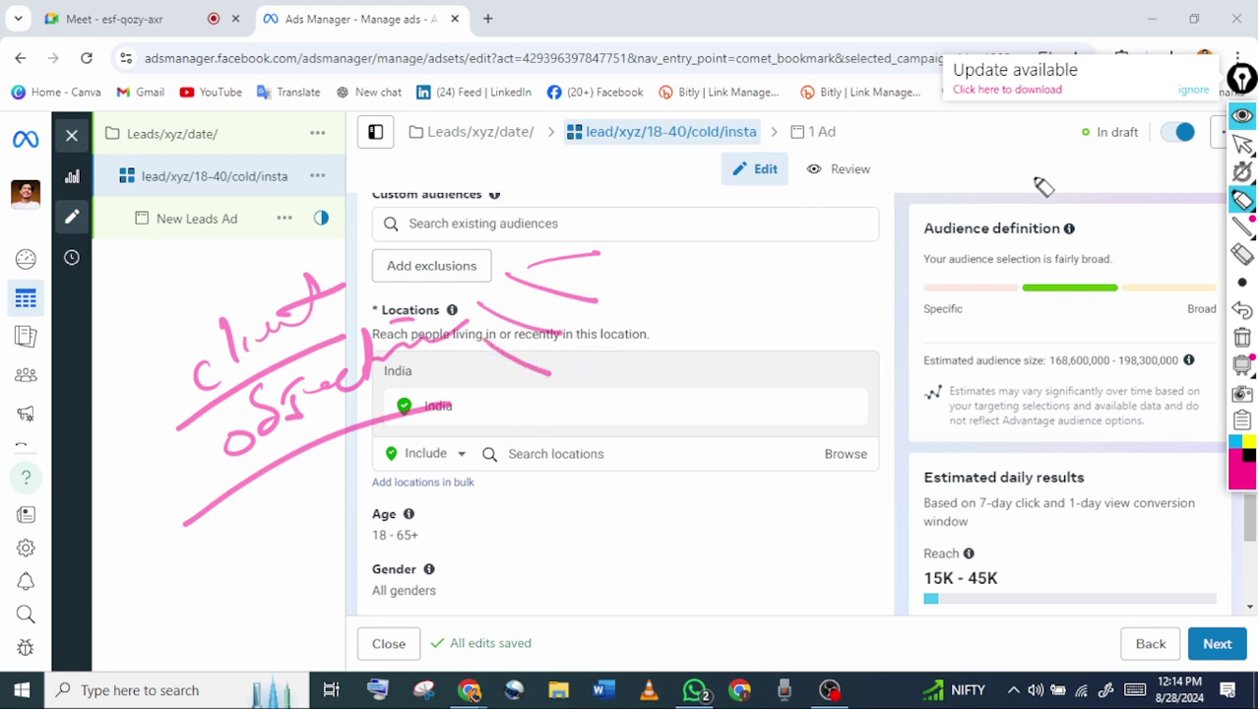
pyautogui.click(1243, 144)
pyautogui.click(1242, 338)
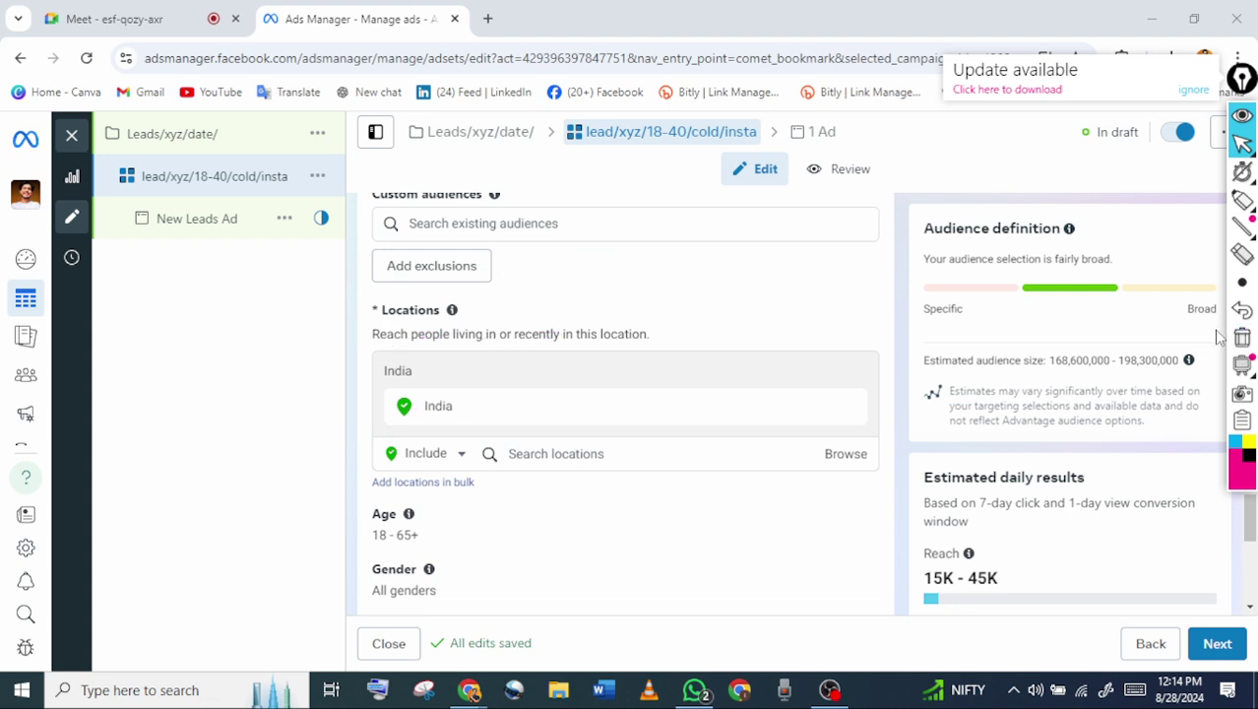
# Handwrite a list of location types over the Locations settings, including cities, address and postal code, with underlines and a connecting curve
pyautogui.scroll(-1, 1218, 332)
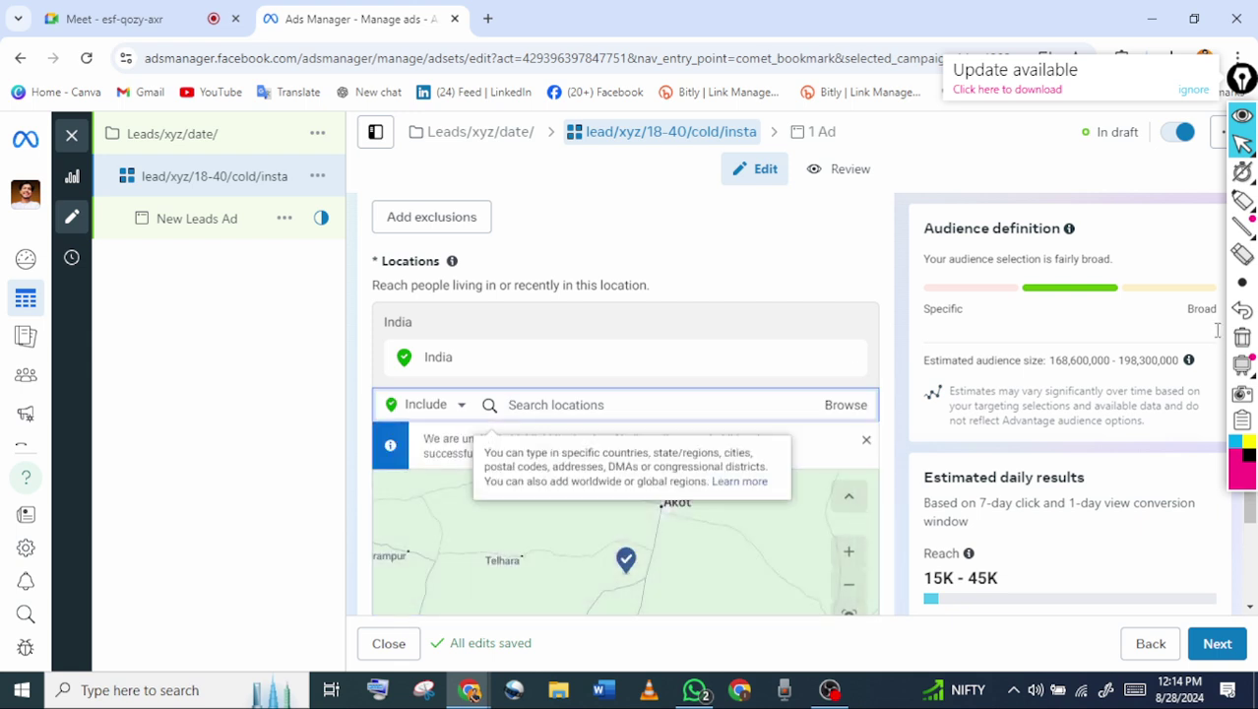
pyautogui.click(1243, 200)
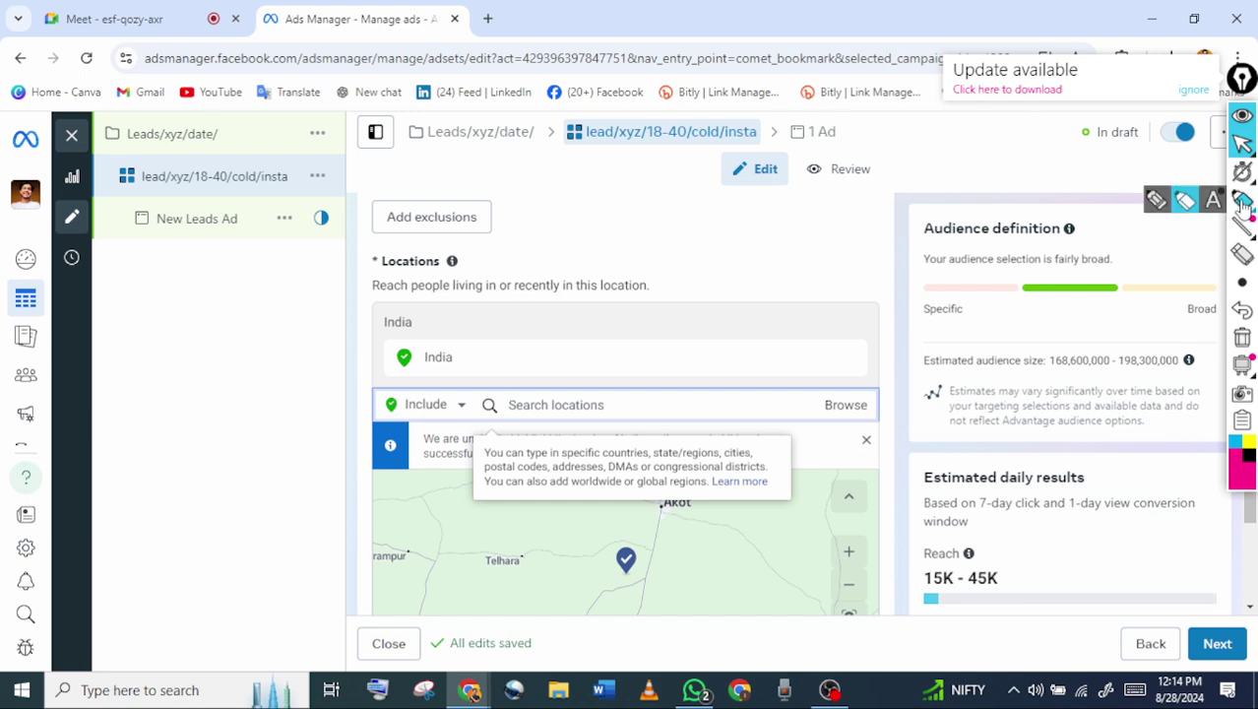
pyautogui.moveTo(172, 304); pyautogui.dragTo(316, 239)
pyautogui.moveTo(183, 393)
pyautogui.mouseDown()
pyautogui.moveTo(205, 412)
pyautogui.moveTo(272, 331)
pyautogui.moveTo(423, 241)
pyautogui.mouseUp()
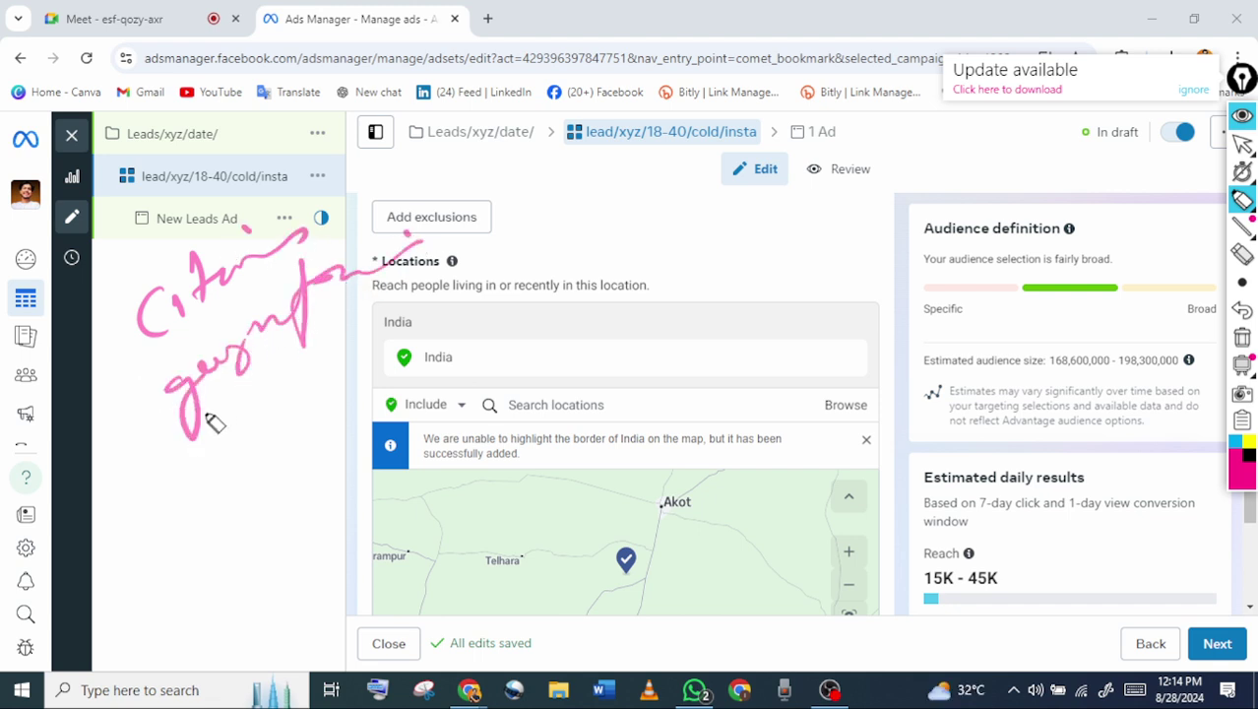
pyautogui.moveTo(242, 462)
pyautogui.mouseDown()
pyautogui.moveTo(274, 461)
pyautogui.moveTo(423, 356)
pyautogui.mouseUp()
pyautogui.moveTo(236, 512); pyautogui.dragTo(347, 449)
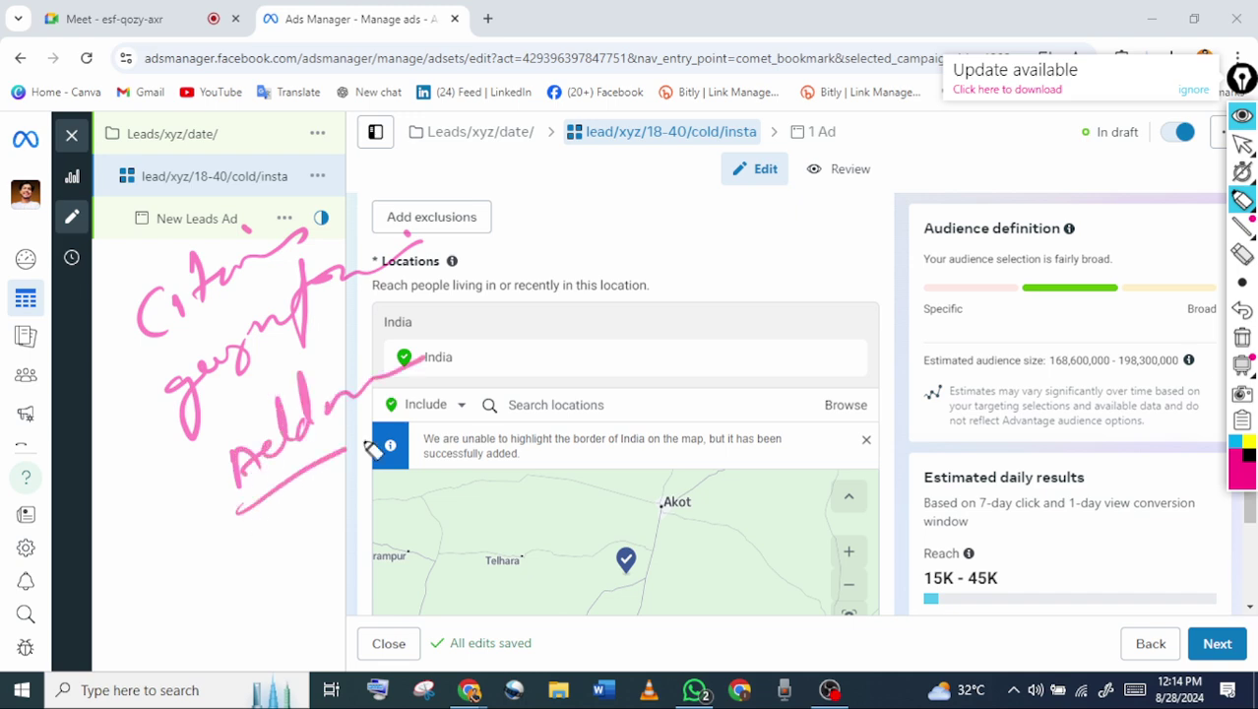
pyautogui.moveTo(276, 537); pyautogui.dragTo(392, 453)
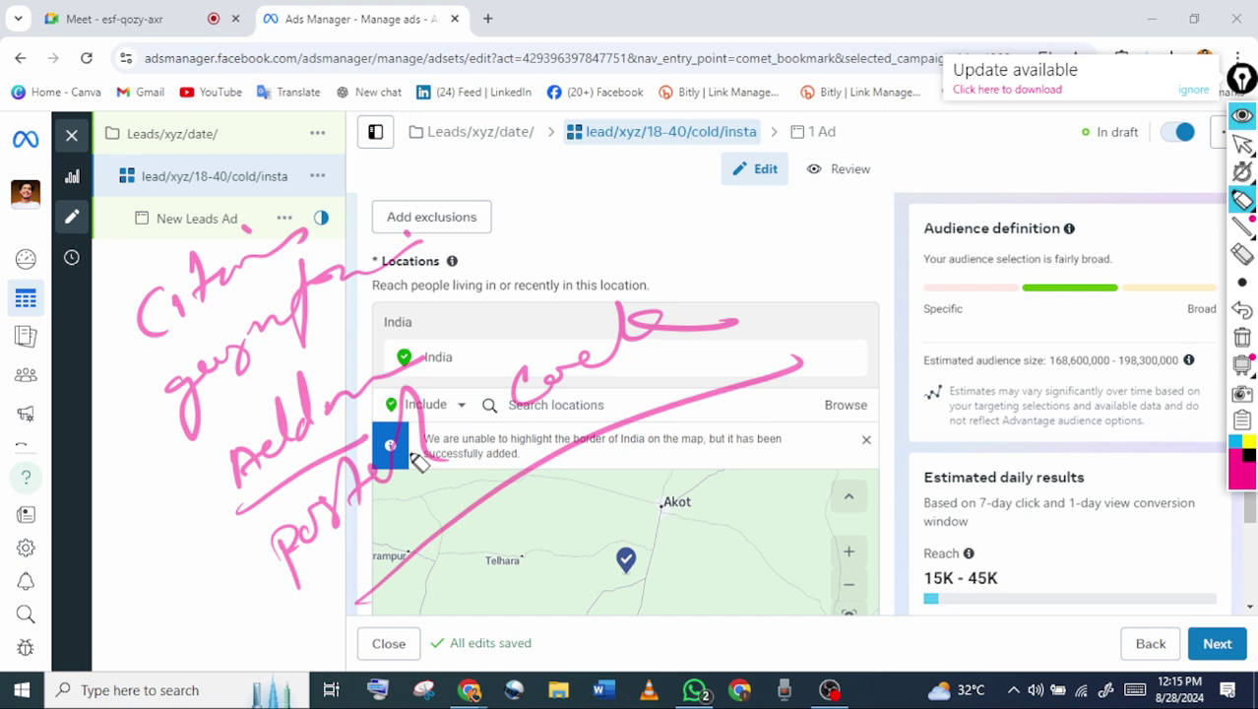
pyautogui.moveTo(95, 335); pyautogui.dragTo(280, 556)
# Clear the handwritten list of location types from the screen
pyautogui.click(1243, 143)
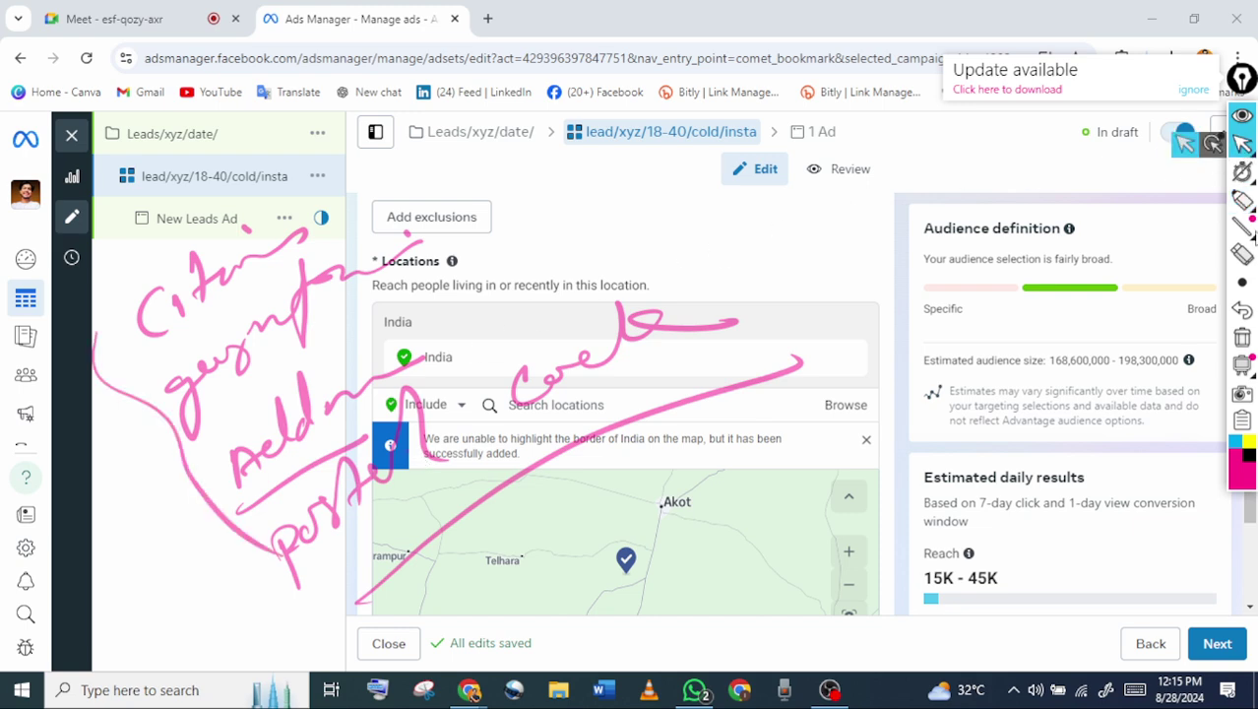
pyautogui.click(1242, 254)
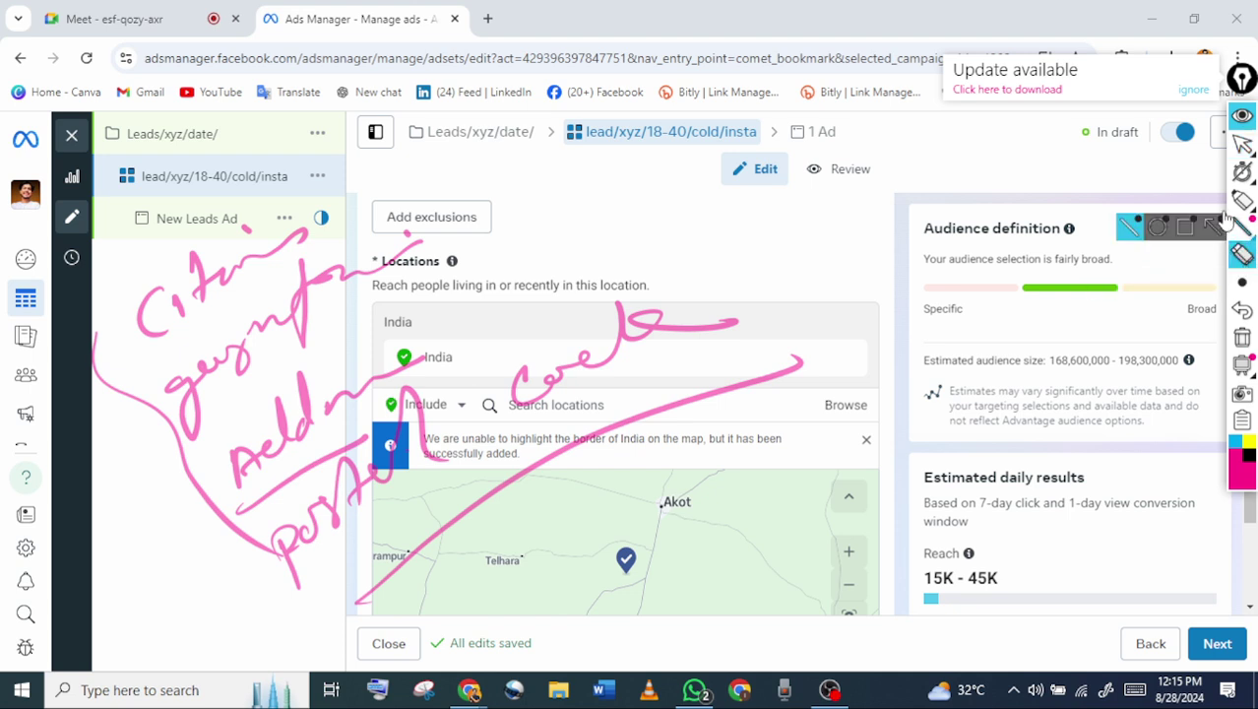
pyautogui.moveTo(1245, 202)
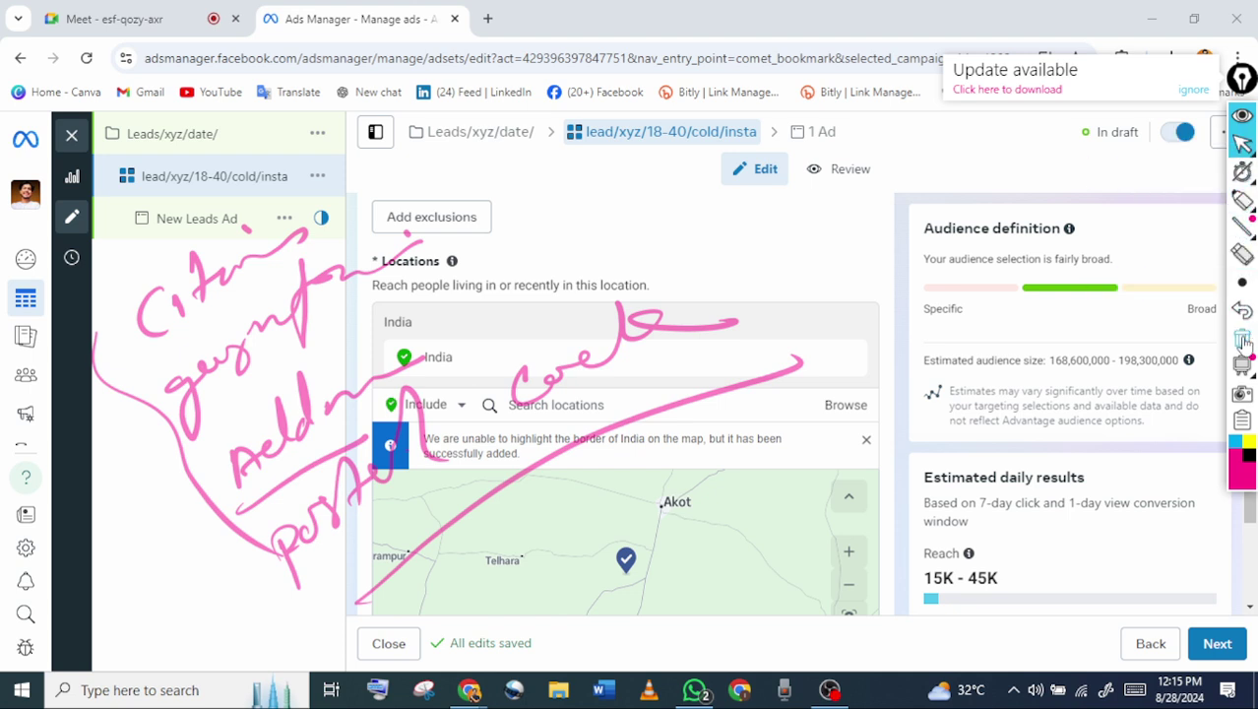
pyautogui.click(1244, 337)
# Search the audience locations for "delhi" and include the state Delhi, India in place of India
pyautogui.click(556, 404)
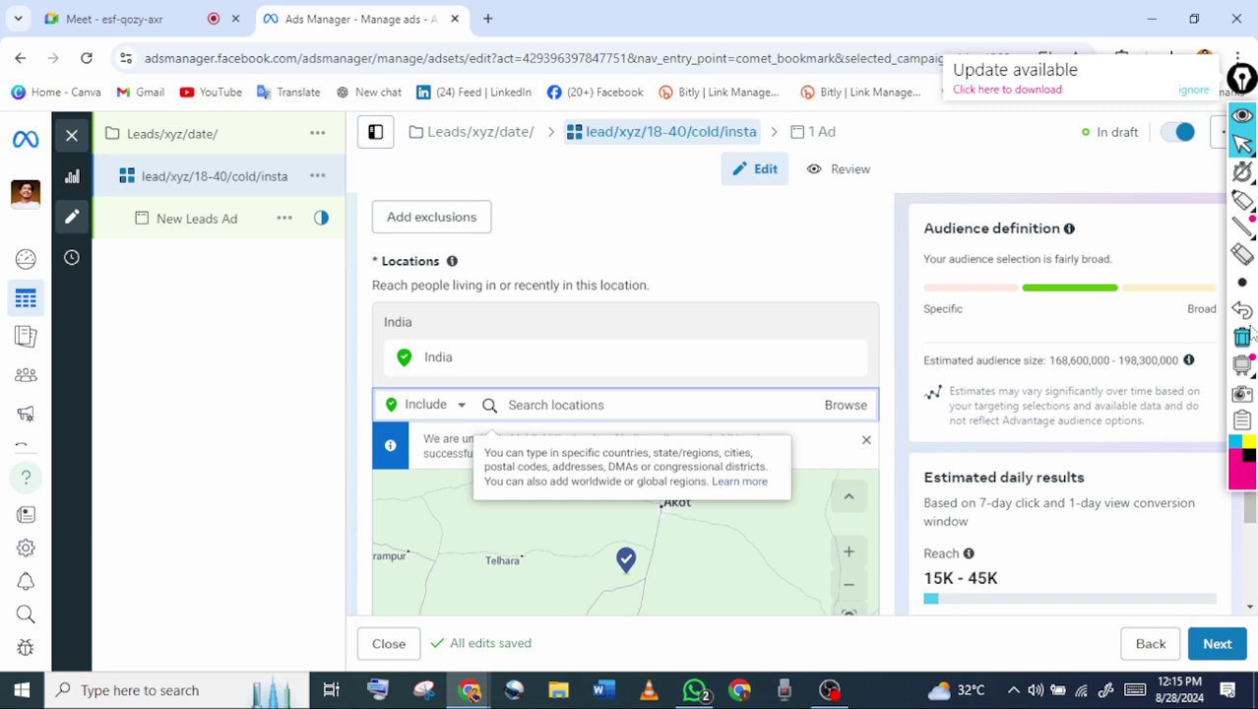
pyautogui.write('ci')
pyautogui.press('BackSpace')
pyautogui.press('BackSpace')
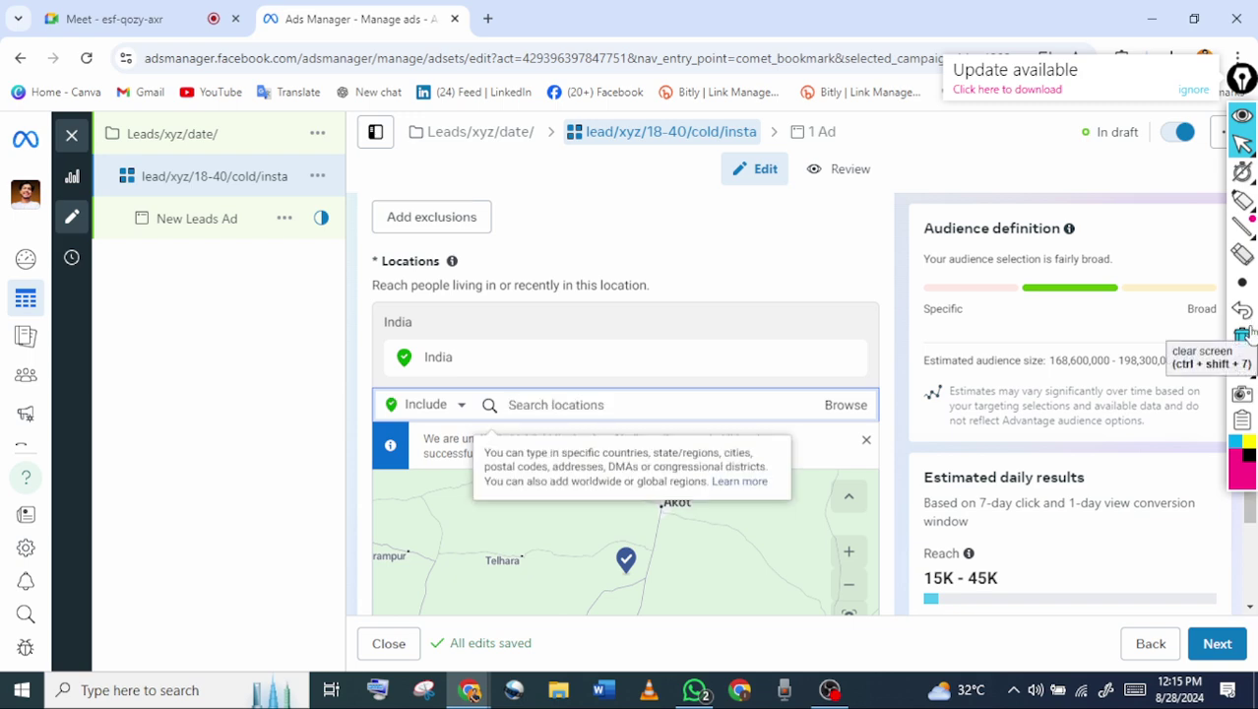
pyautogui.write('delhi')
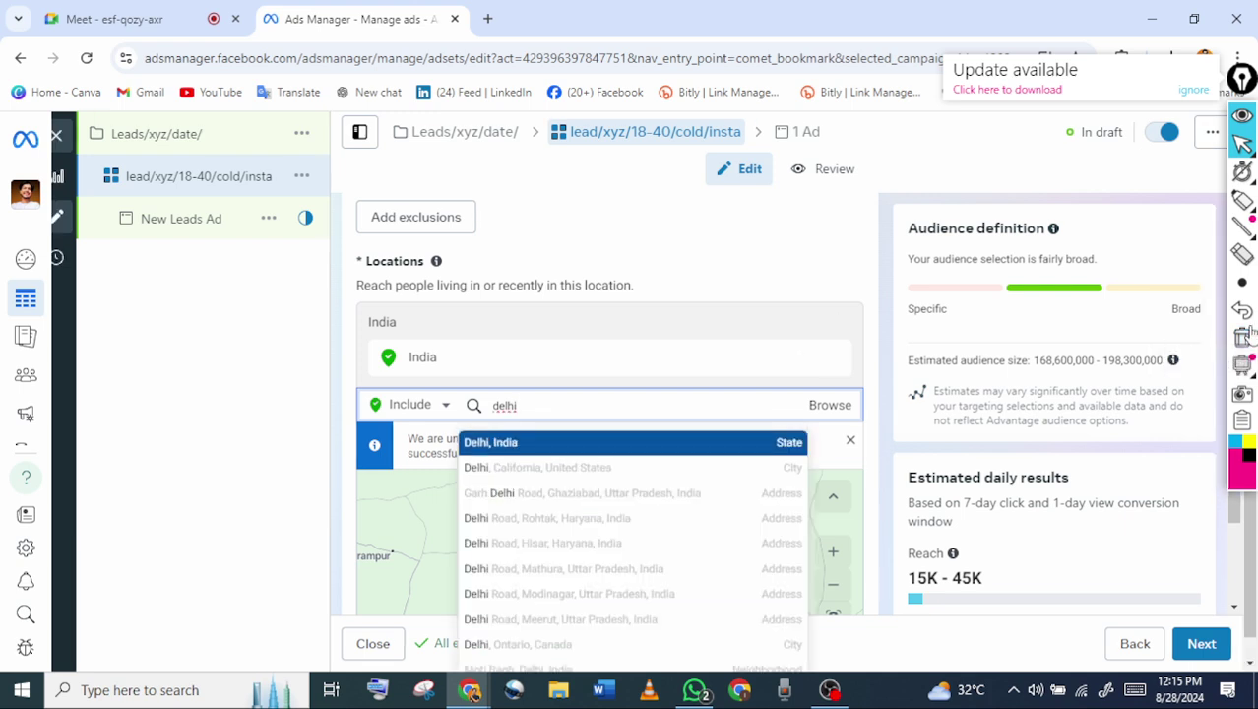
pyautogui.press('Return')
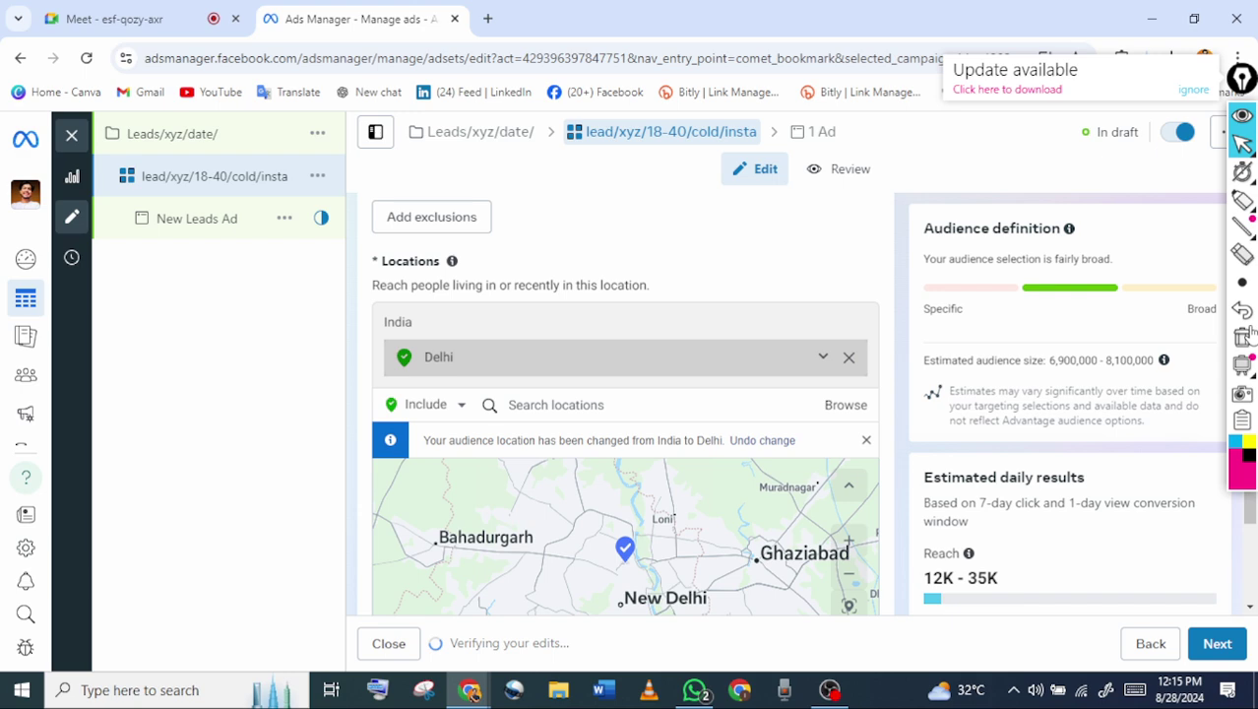
# Remove the Delhi location from the audience, search for "delhi" again, and include the state Delhi, India
pyautogui.click(556, 366)
pyautogui.write('ded')
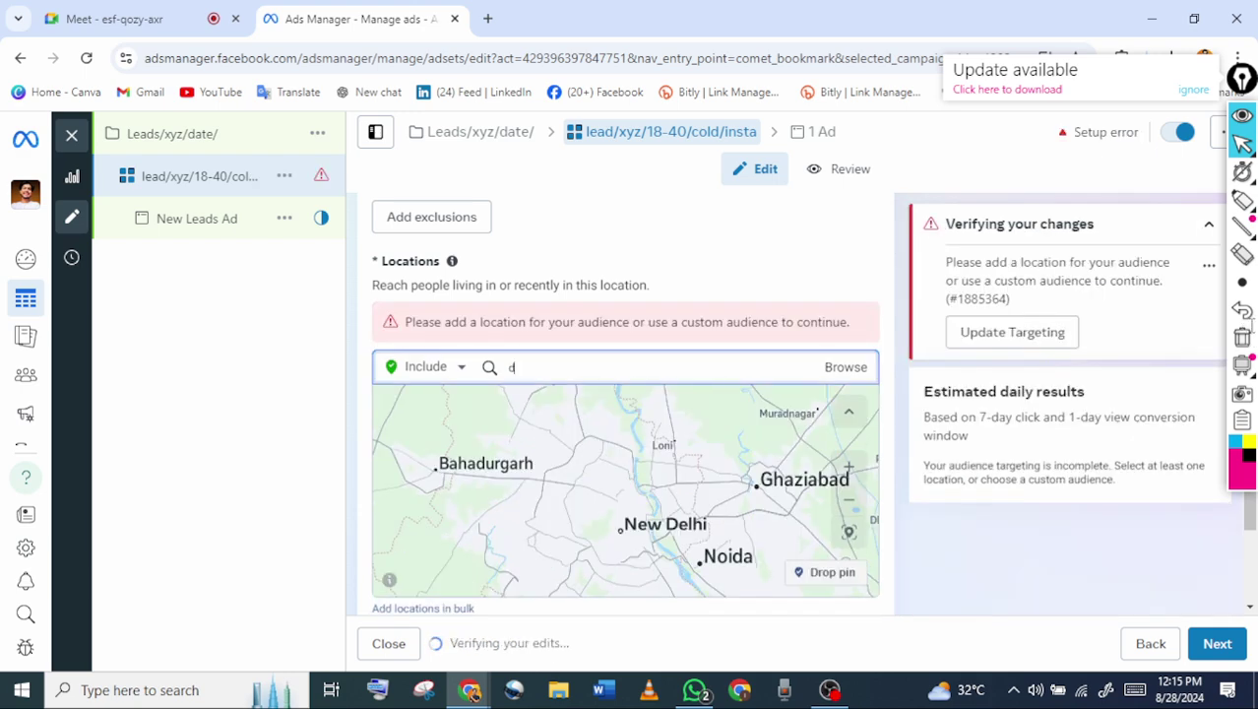
pyautogui.press('BackSpace')
pyautogui.press('BackSpace')
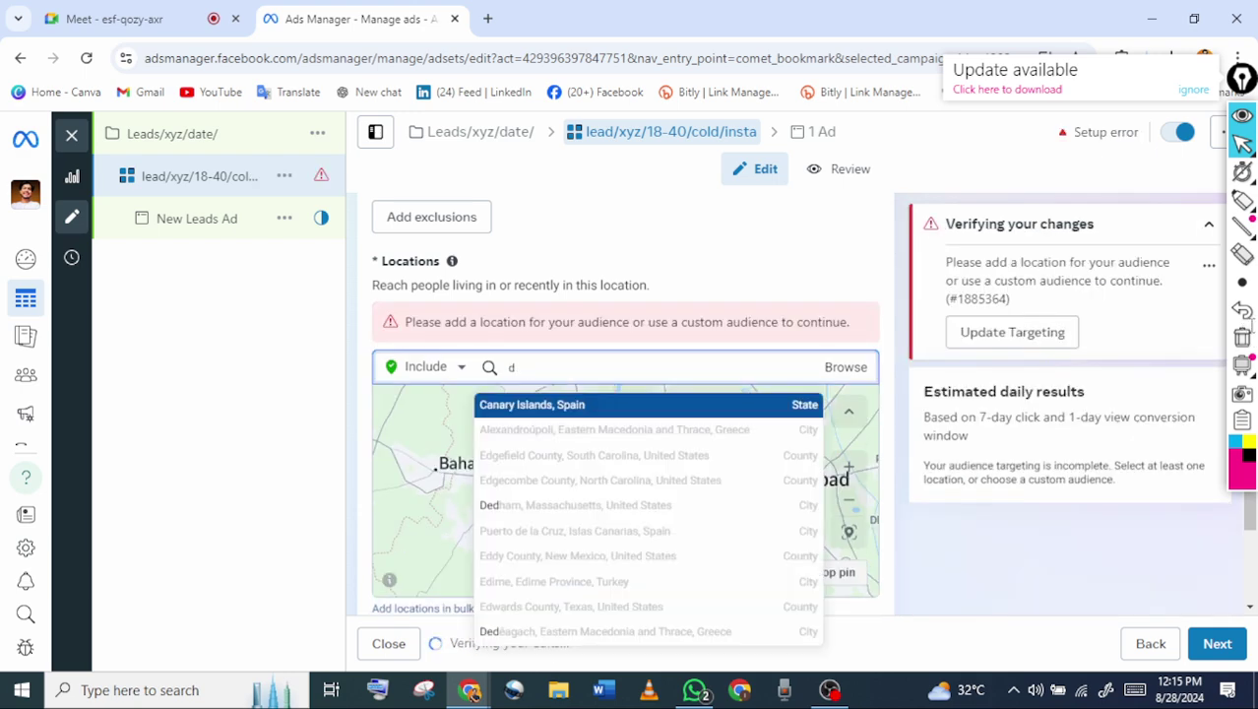
pyautogui.write('e')
pyautogui.write('lhi')
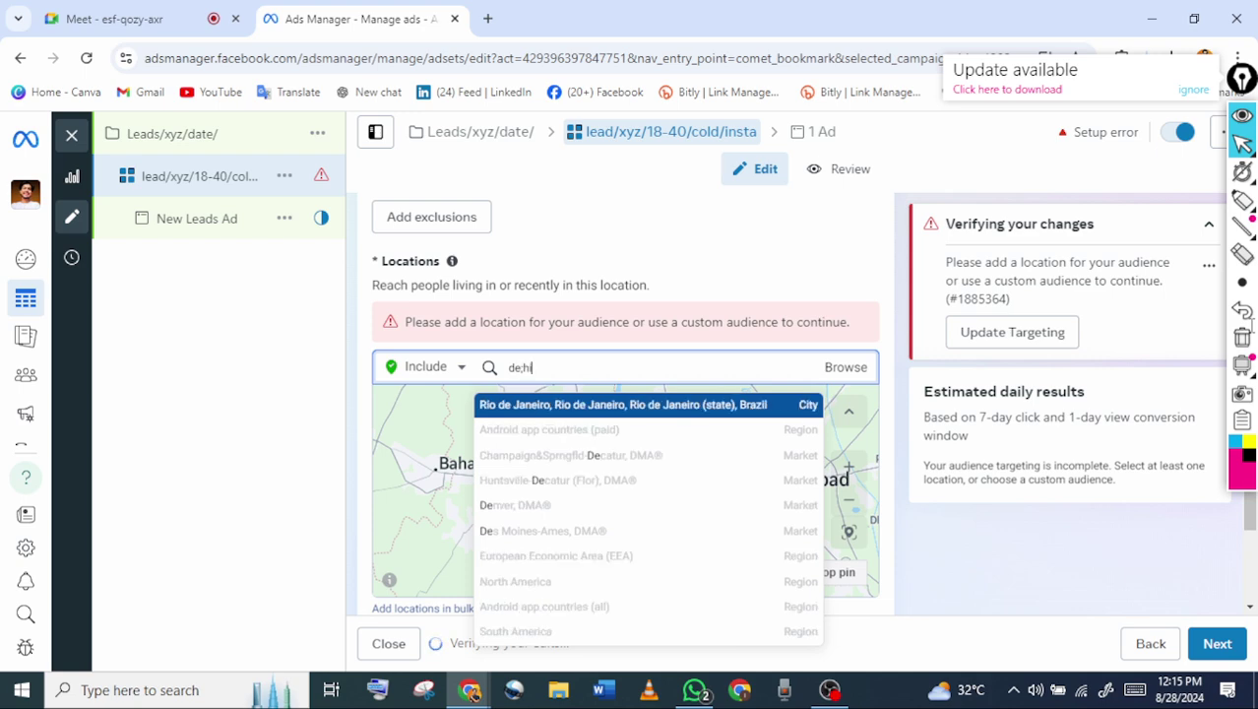
pyautogui.press('BackSpace')
pyautogui.press('BackSpace')
pyautogui.press('BackSpace')
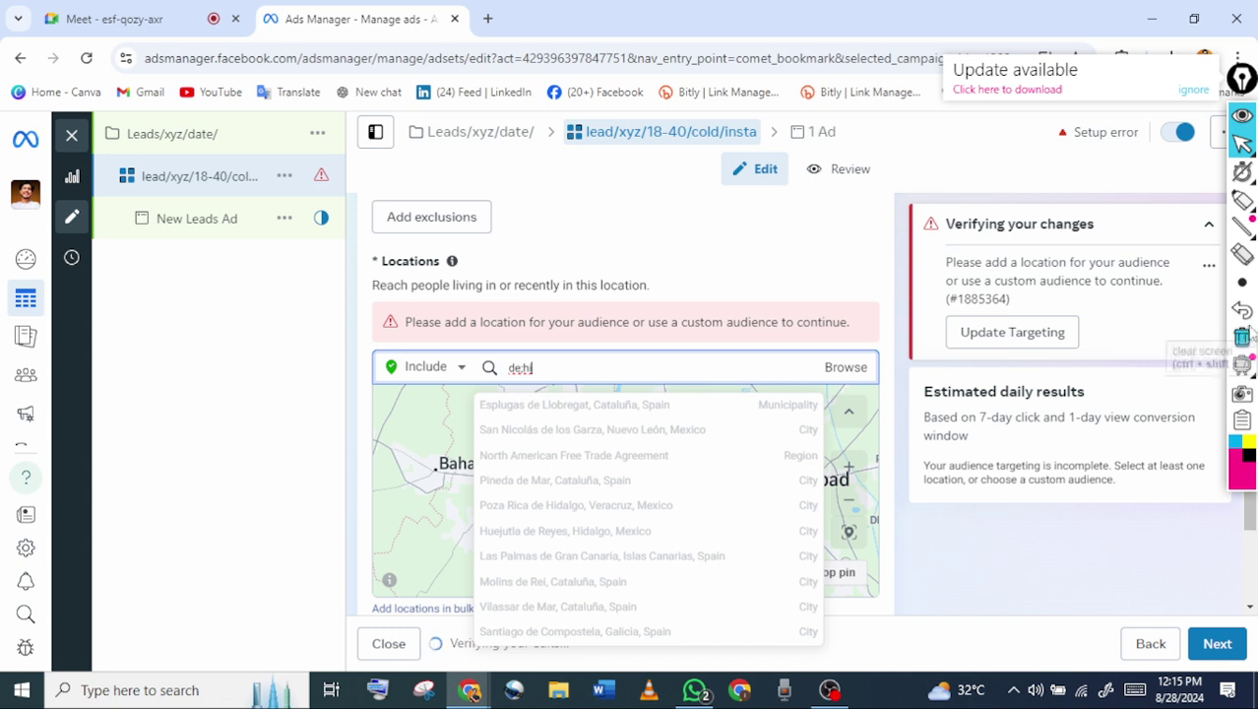
pyautogui.write('l')
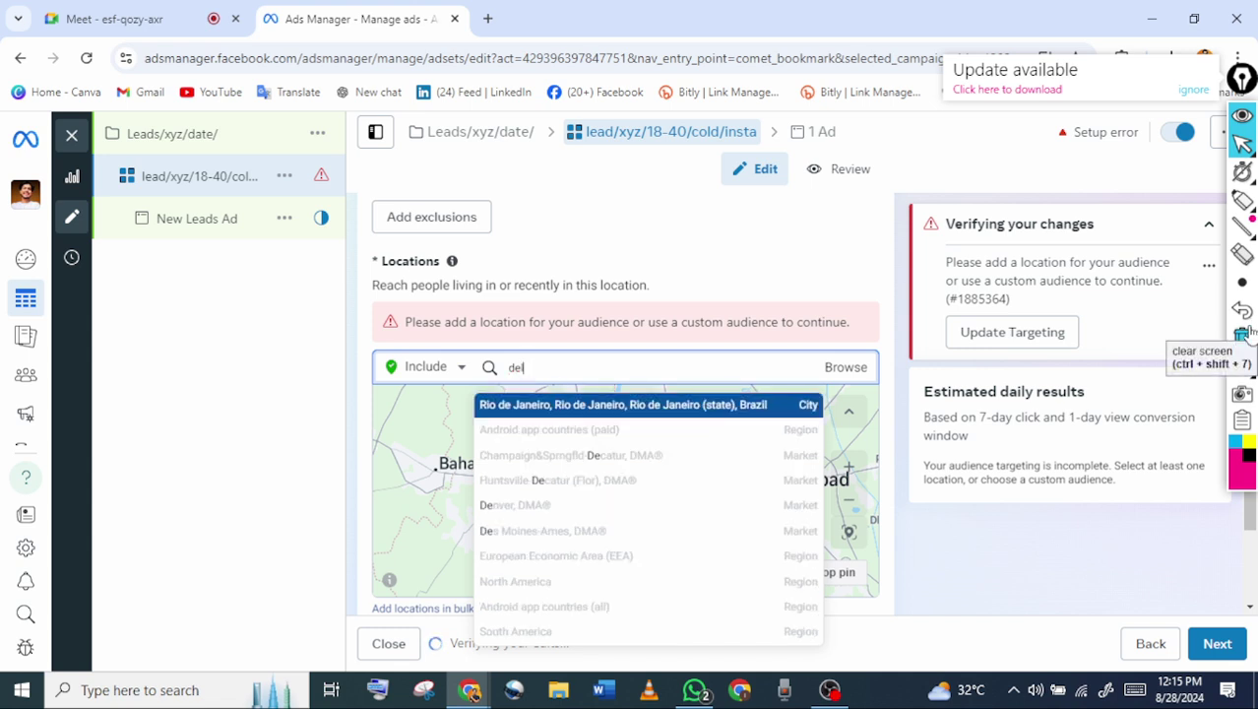
pyautogui.write('hi')
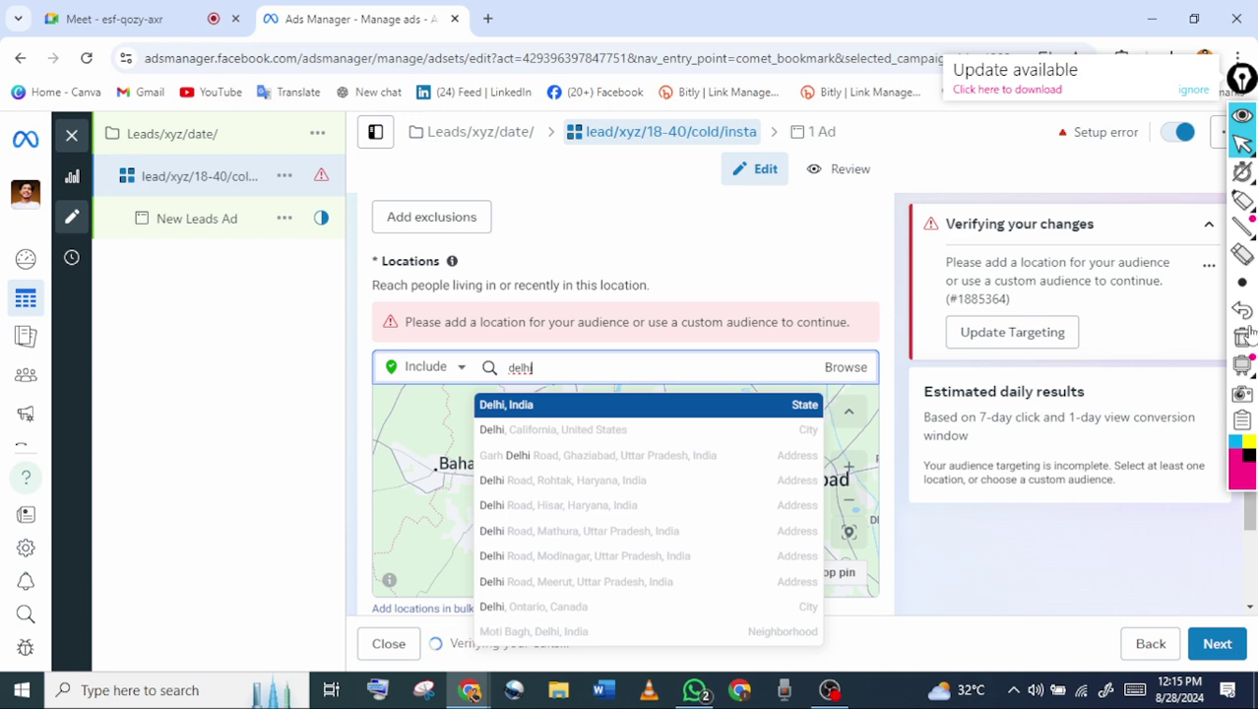
pyautogui.press('Return')
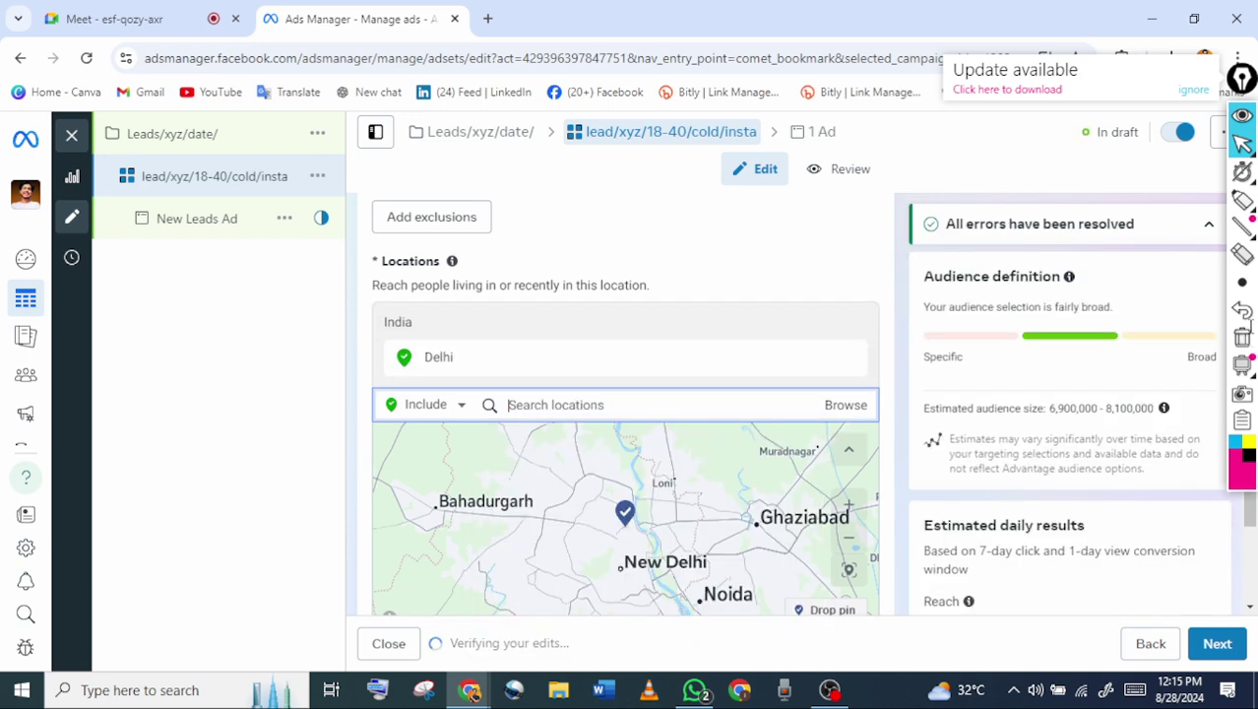
# Search the audience locations for "mumbai" and include the city Mumbai, Maharashtra, India alongside Delhi
pyautogui.write('mum')
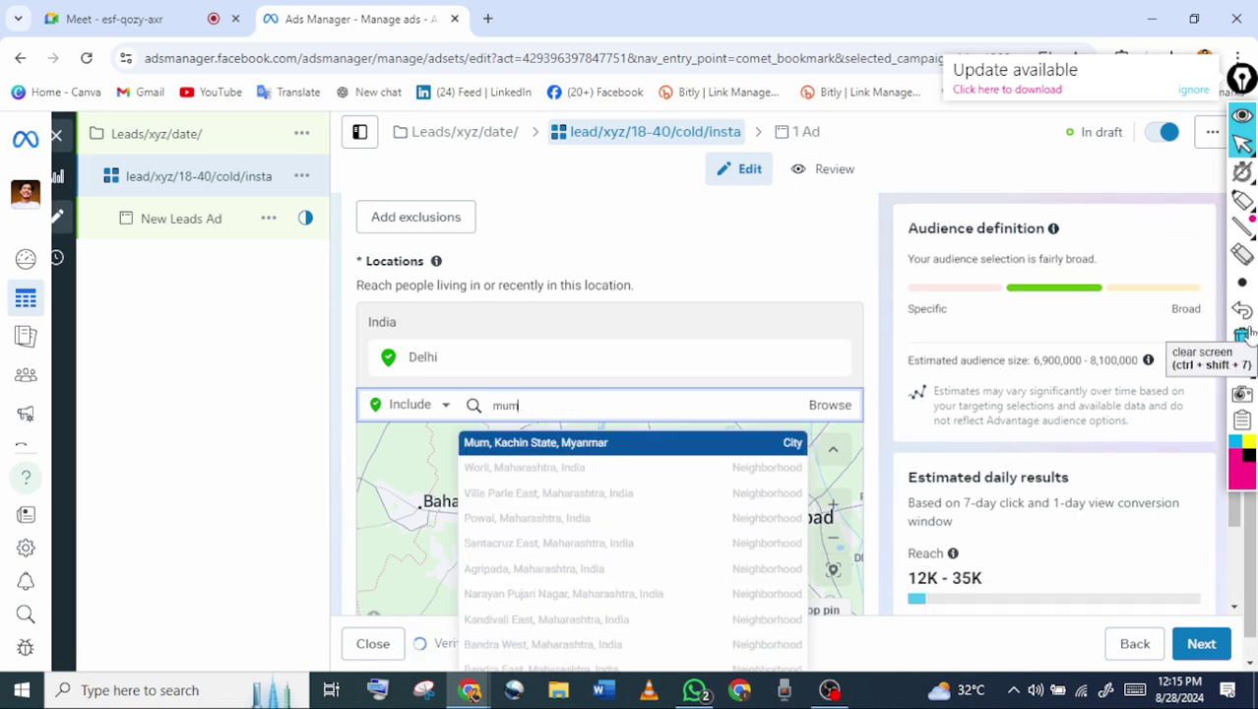
pyautogui.press('BackSpace')
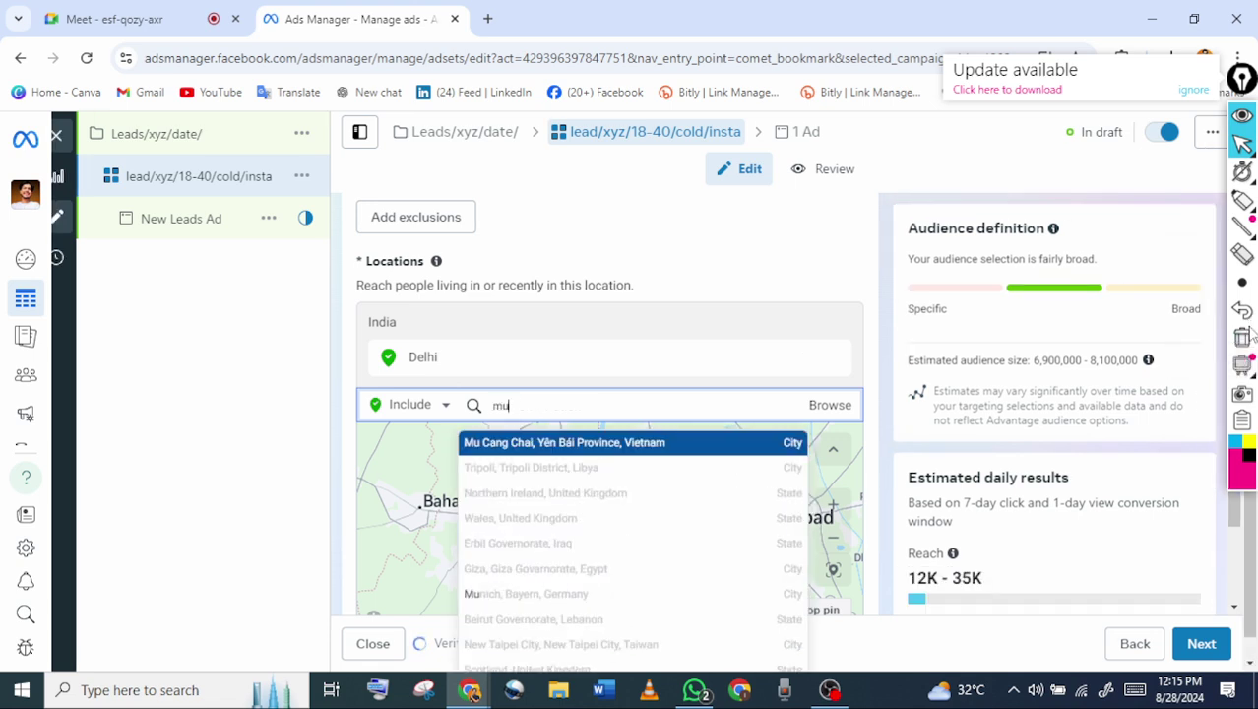
pyautogui.write('mbai')
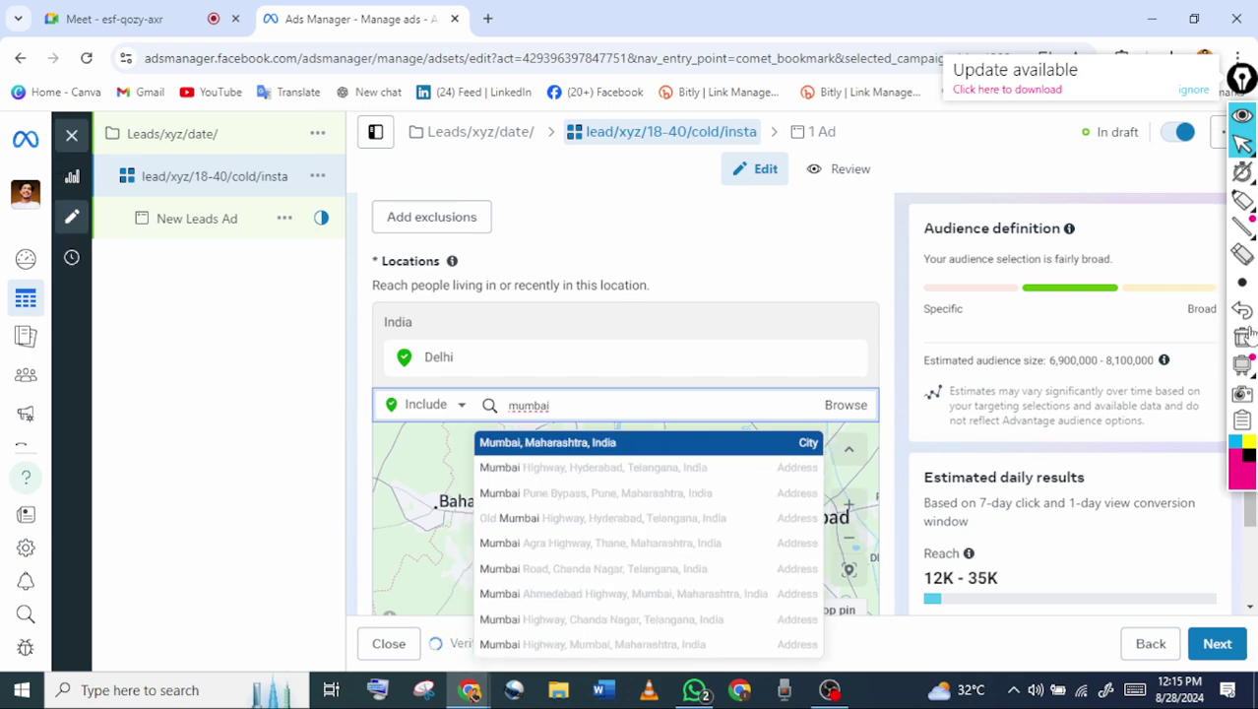
pyautogui.press('Return')
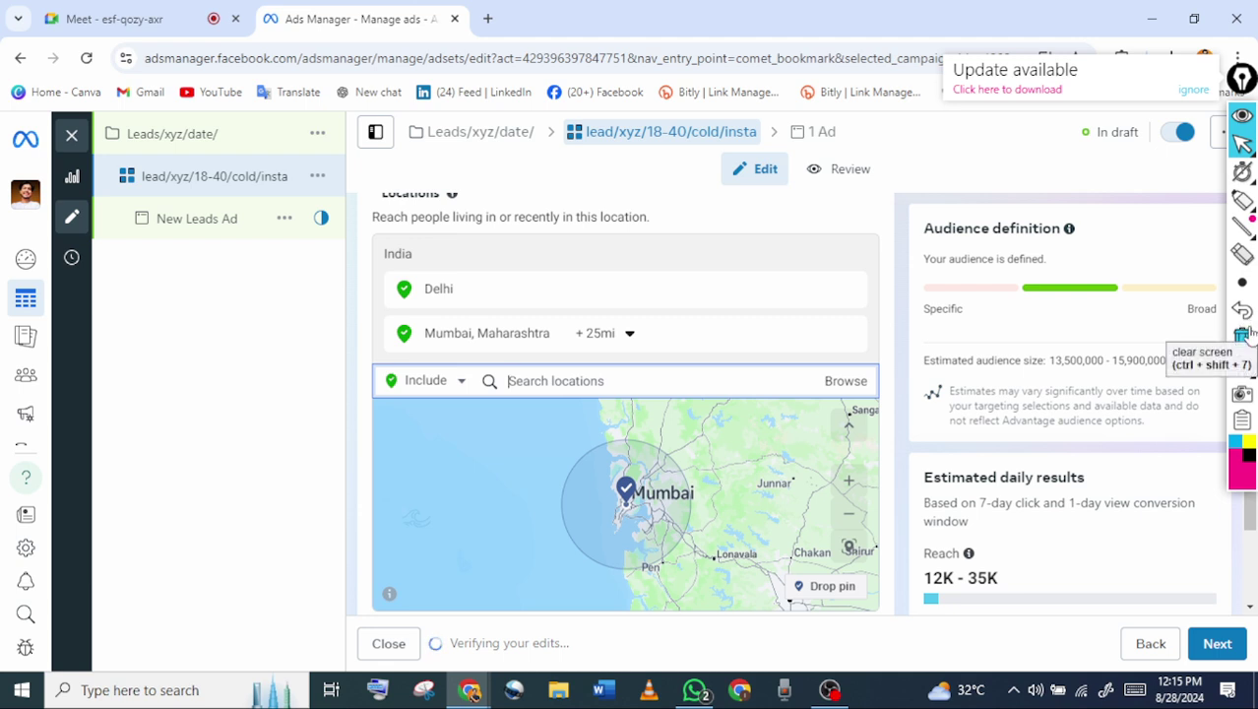
# Search the audience locations for "nehru place" and include the neighborhood Nehru Place, Delhi, India
pyautogui.write('n')
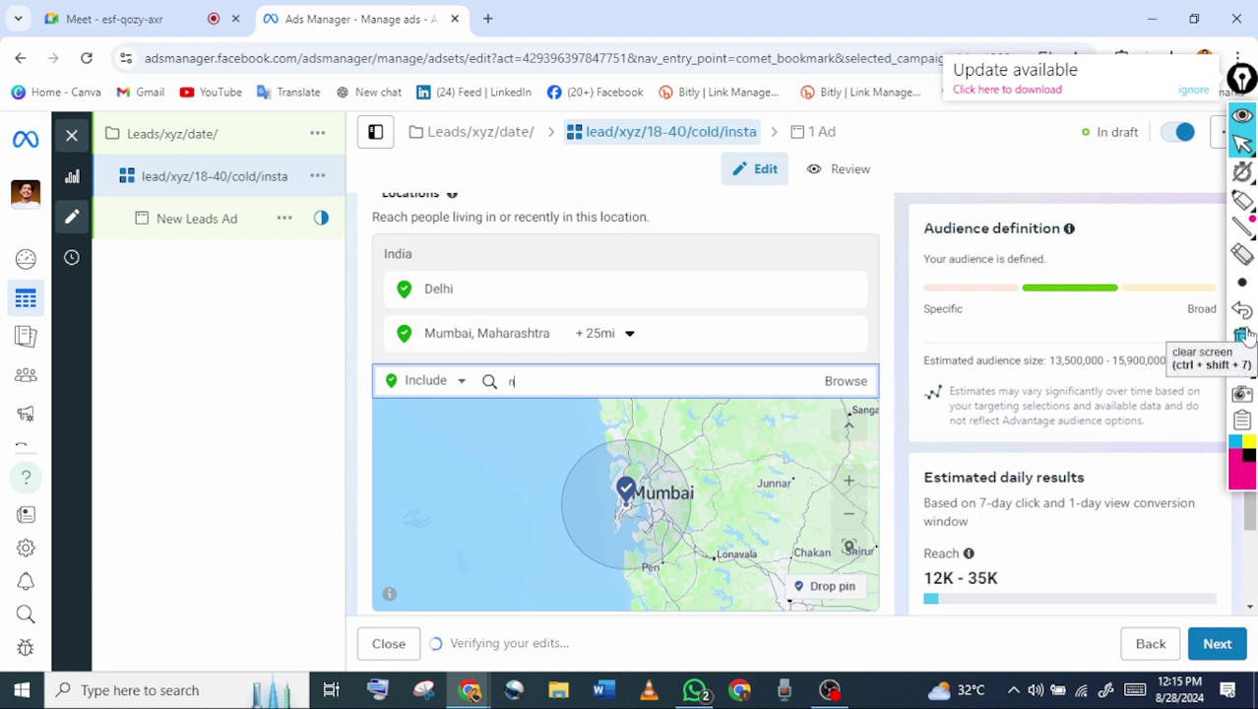
pyautogui.write('ehru place')
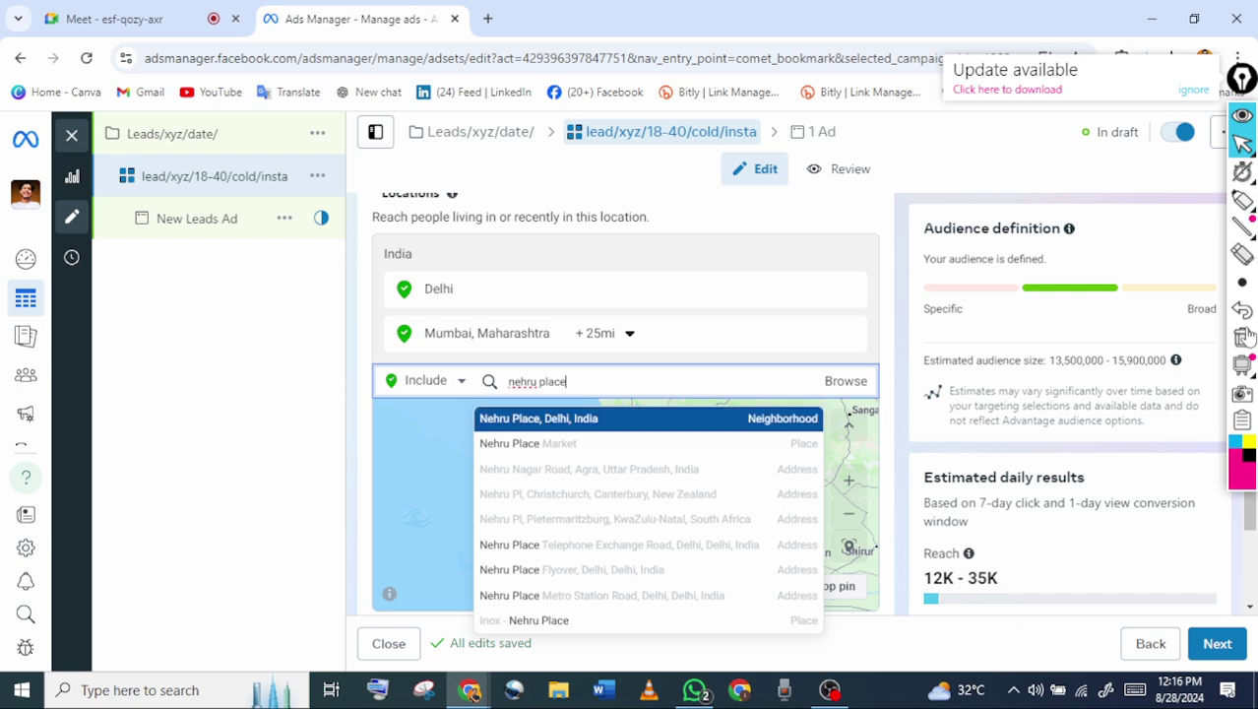
pyautogui.press('Return')
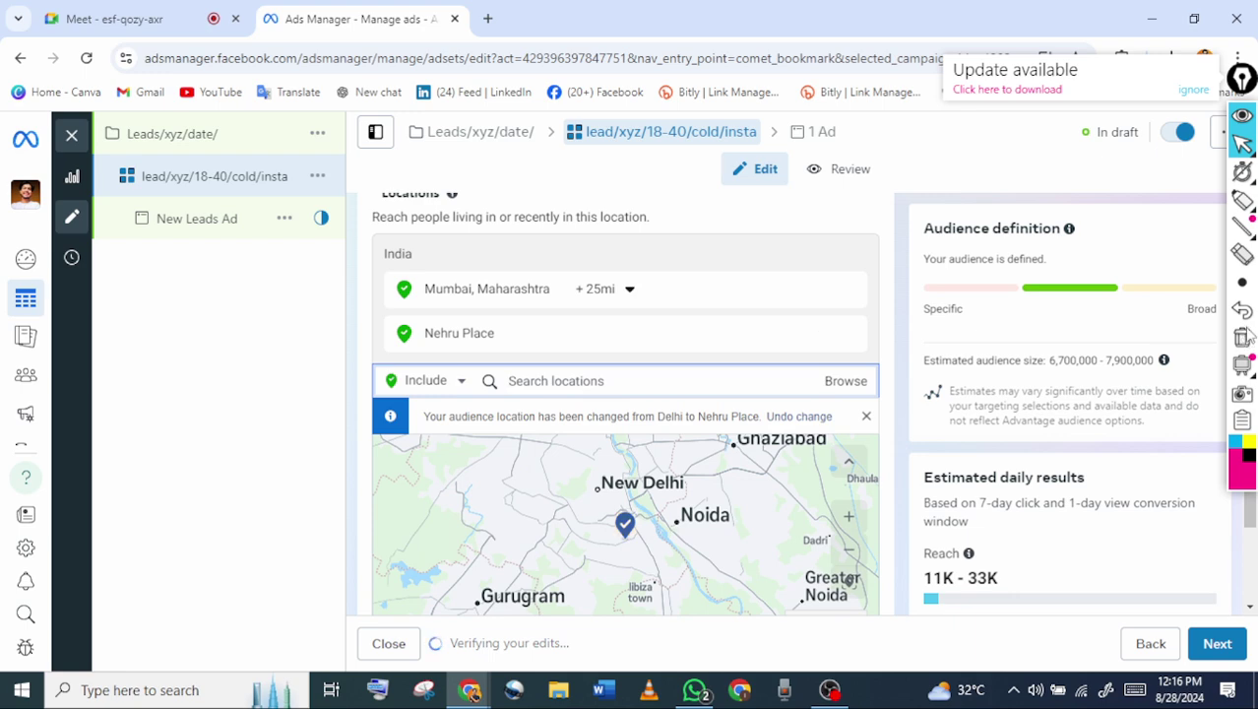
# Handwrite a circled "Radius", "cit" and a circled "Delhi UP" in pink over the blank area below the campaign tree
pyautogui.click(1243, 202)
pyautogui.moveTo(185, 359)
pyautogui.mouseDown()
pyautogui.moveTo(309, 276)
pyautogui.moveTo(322, 246)
pyautogui.mouseUp()
pyautogui.moveTo(335, 211); pyautogui.dragTo(166, 340)
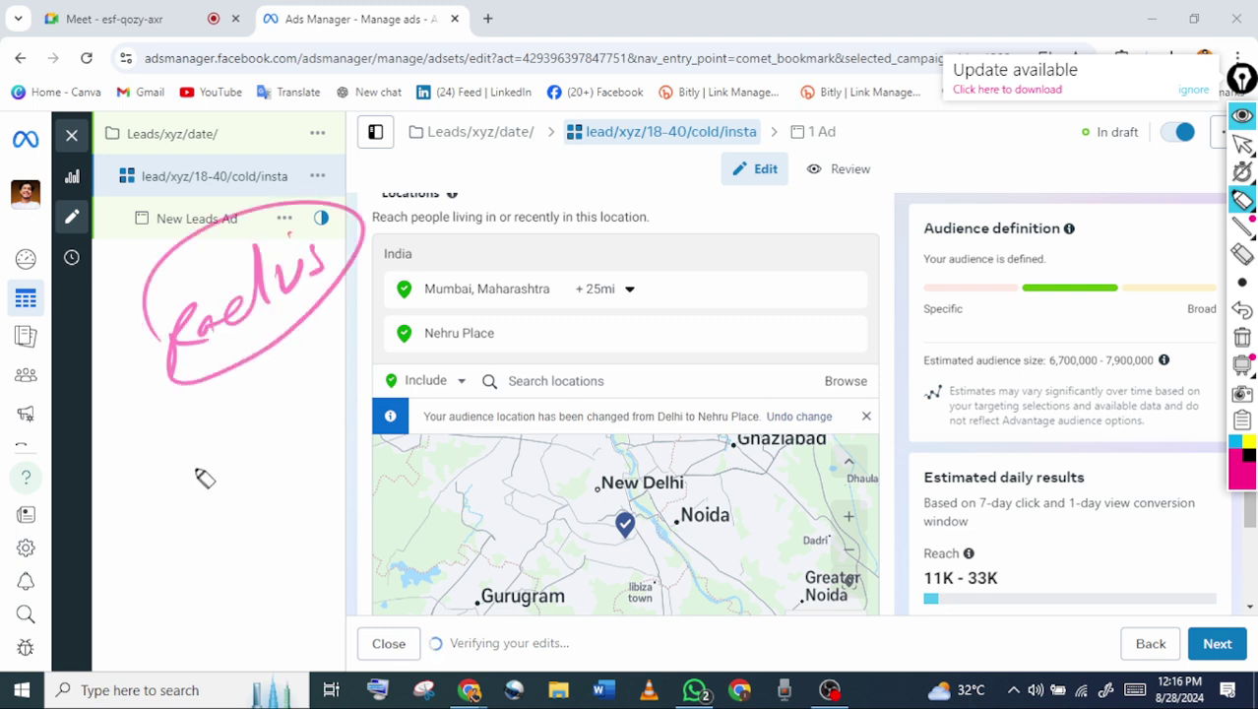
pyautogui.moveTo(192, 452); pyautogui.dragTo(191, 474)
pyautogui.moveTo(204, 459); pyautogui.dragTo(227, 434)
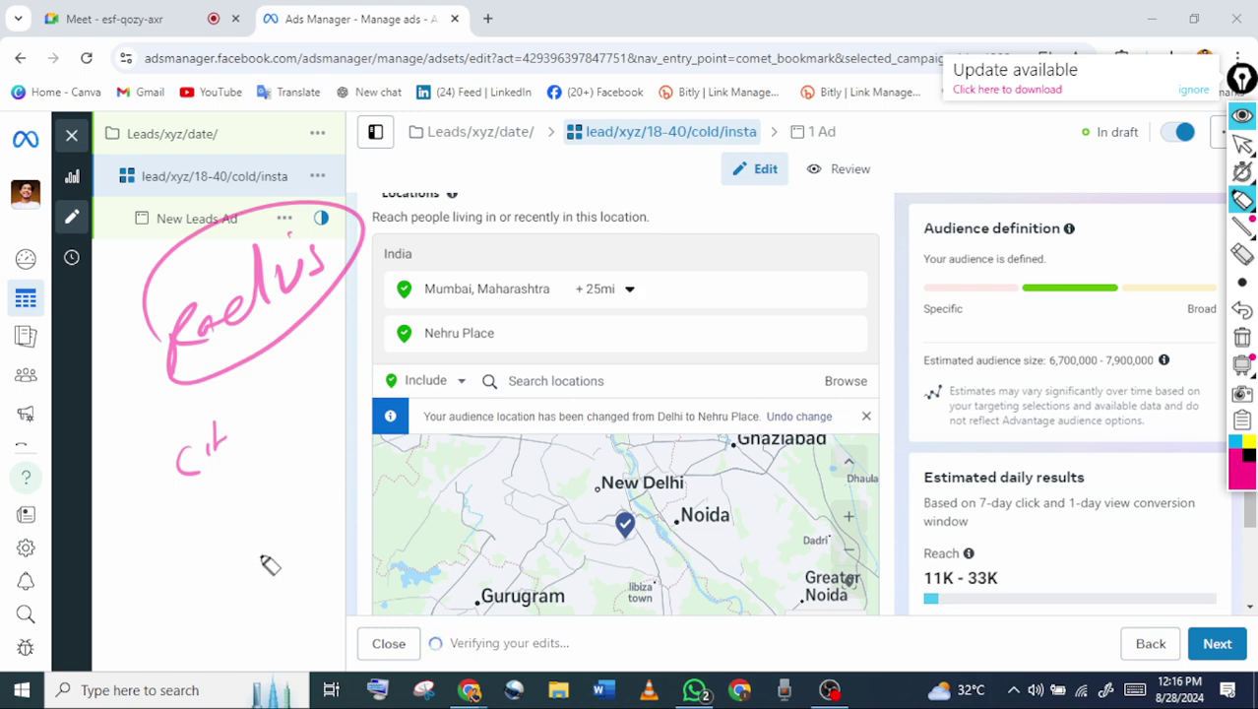
pyautogui.moveTo(172, 541)
pyautogui.mouseDown()
pyautogui.moveTo(295, 620)
pyautogui.moveTo(213, 576)
pyautogui.mouseUp()
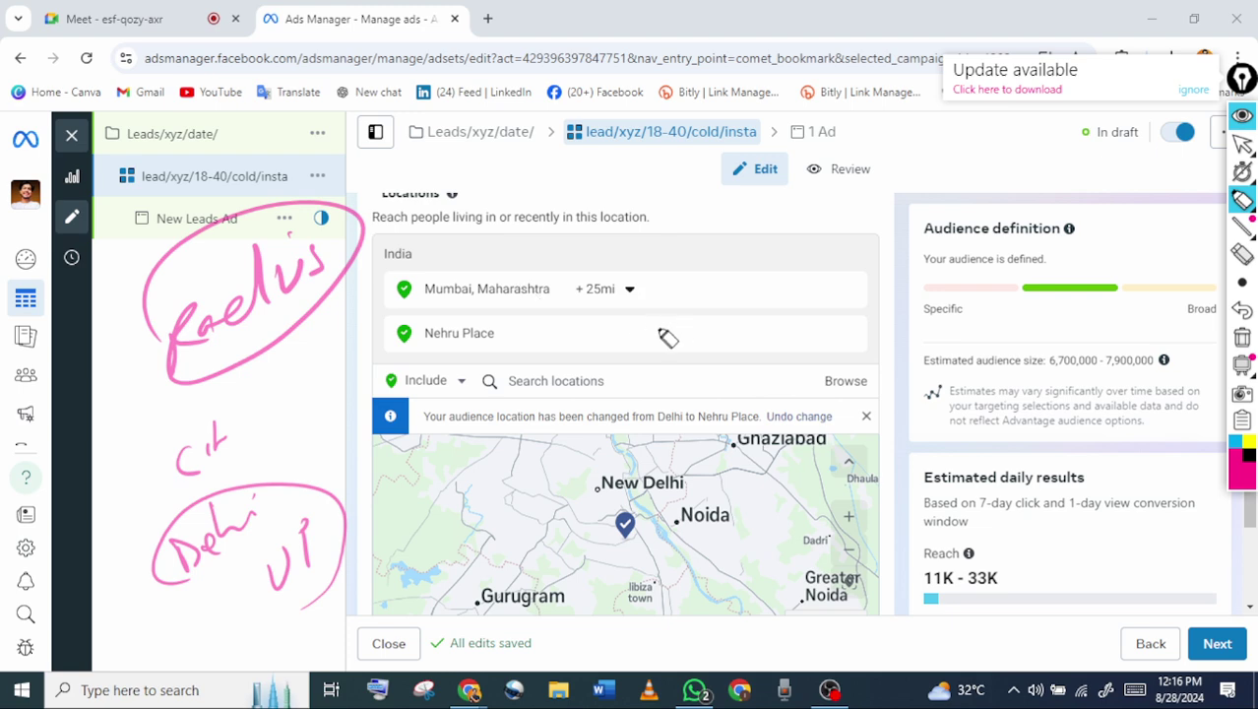
# Handwrite "Nehru Plac" across the included locations and circle the Nehru Place pin on the map in pink
pyautogui.moveTo(654, 344); pyautogui.dragTo(868, 247)
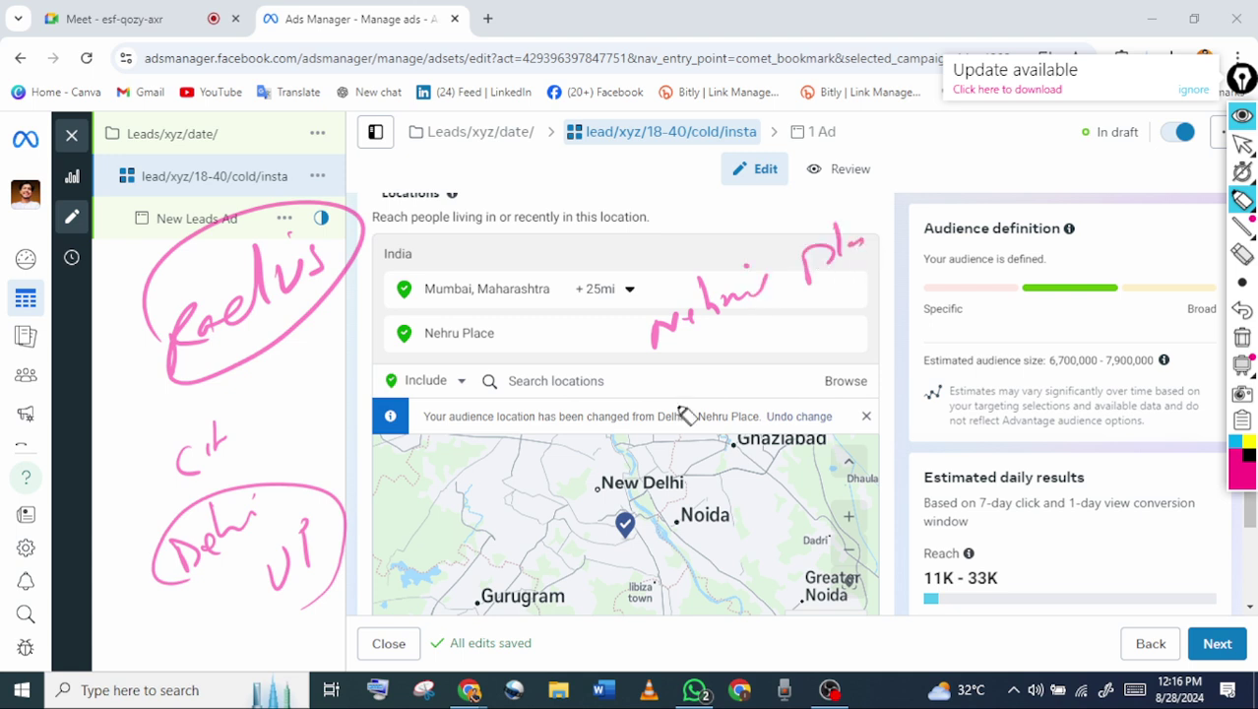
pyautogui.click(626, 523)
pyautogui.moveTo(591, 520); pyautogui.dragTo(605, 483)
pyautogui.moveTo(686, 536); pyautogui.dragTo(620, 437)
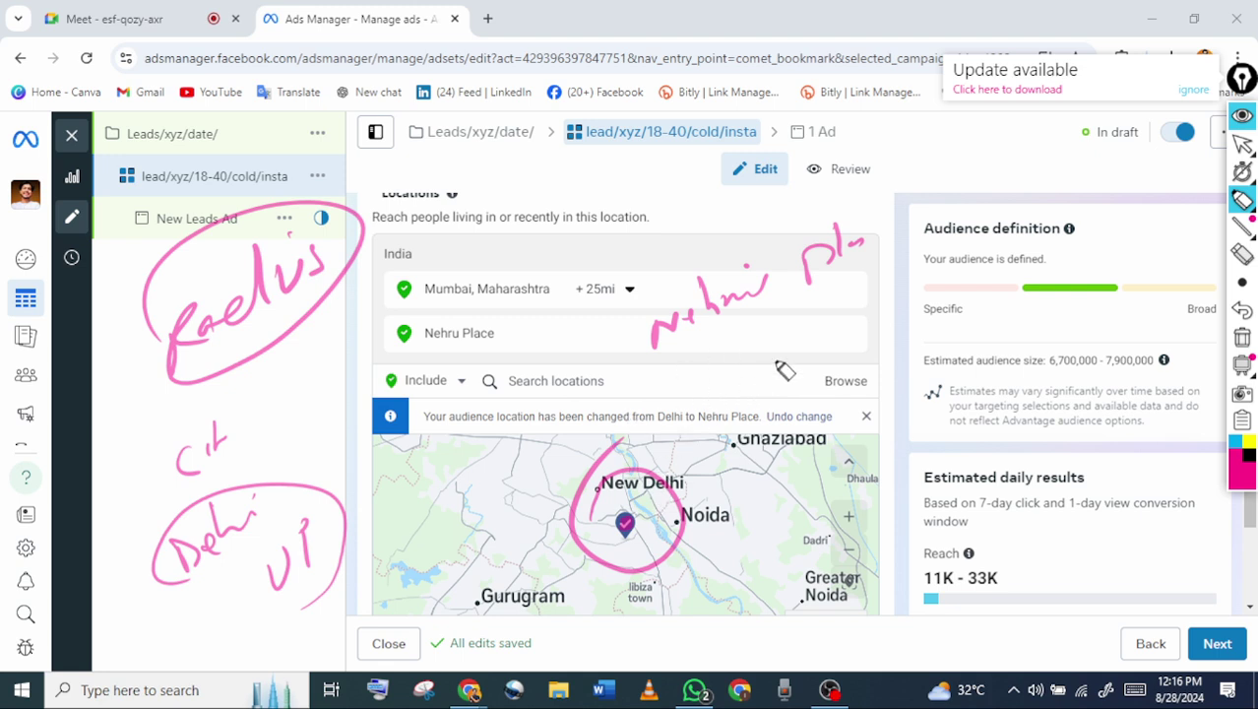
# Clear all handwritten radius and location annotations from the screen
pyautogui.click(1242, 255)
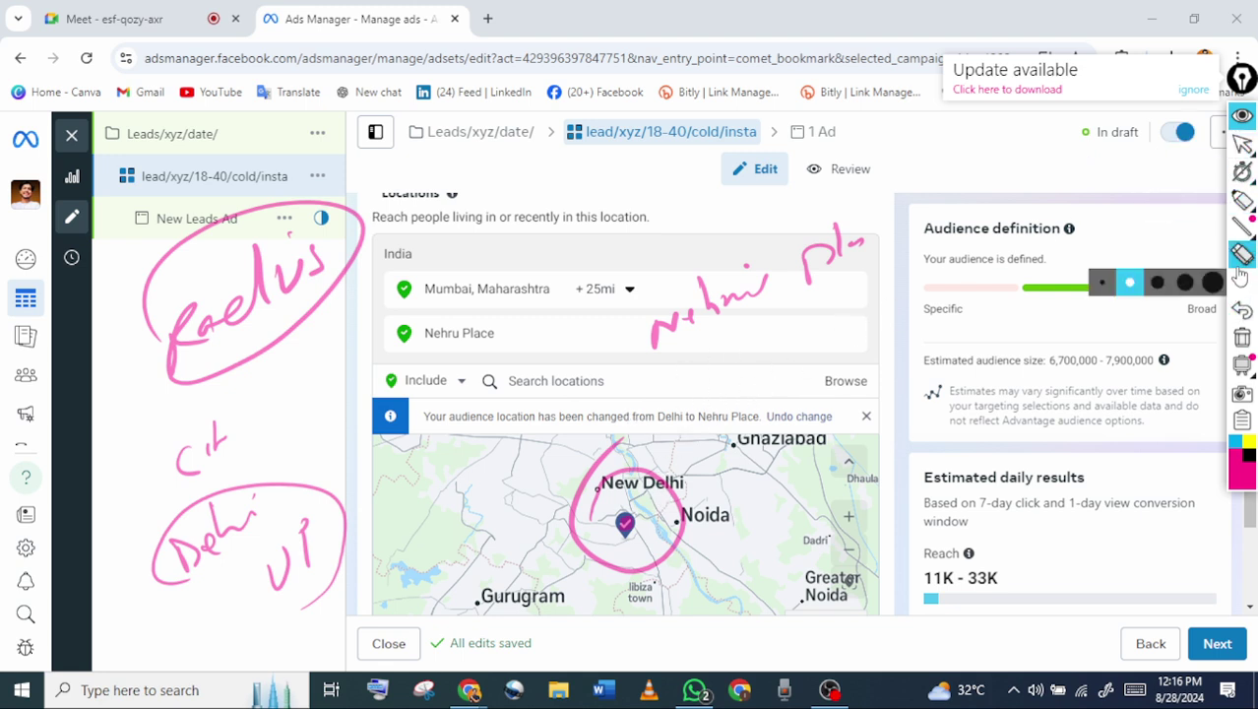
pyautogui.click(1242, 200)
pyautogui.click(1241, 336)
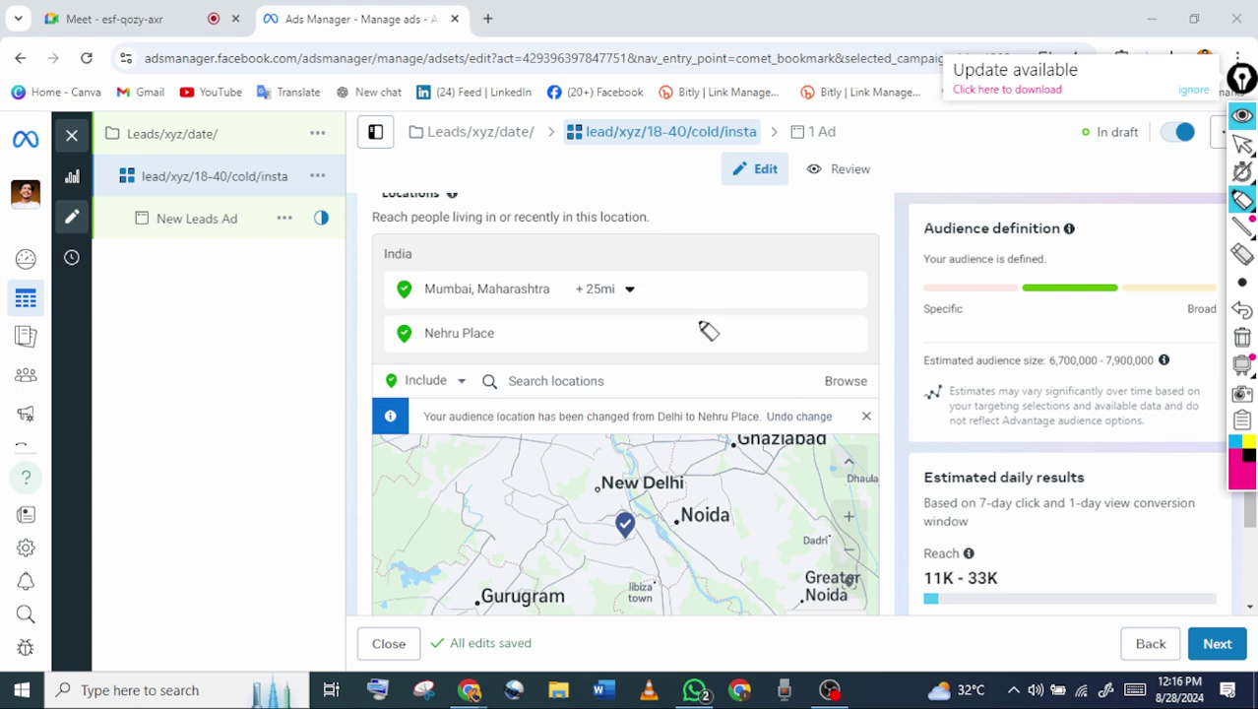
# Return to the normal cursor, check the location options for Nehru Place, and remove it from the audience
pyautogui.click(1236, 147)
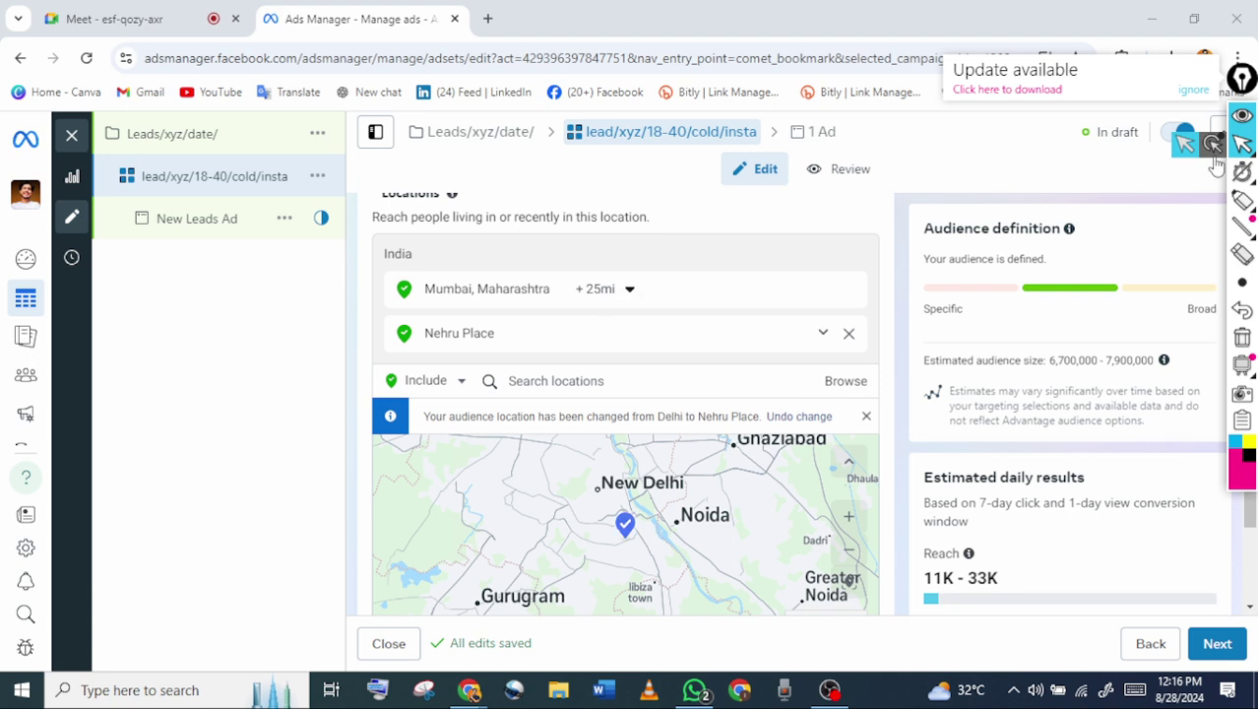
pyautogui.click(823, 333)
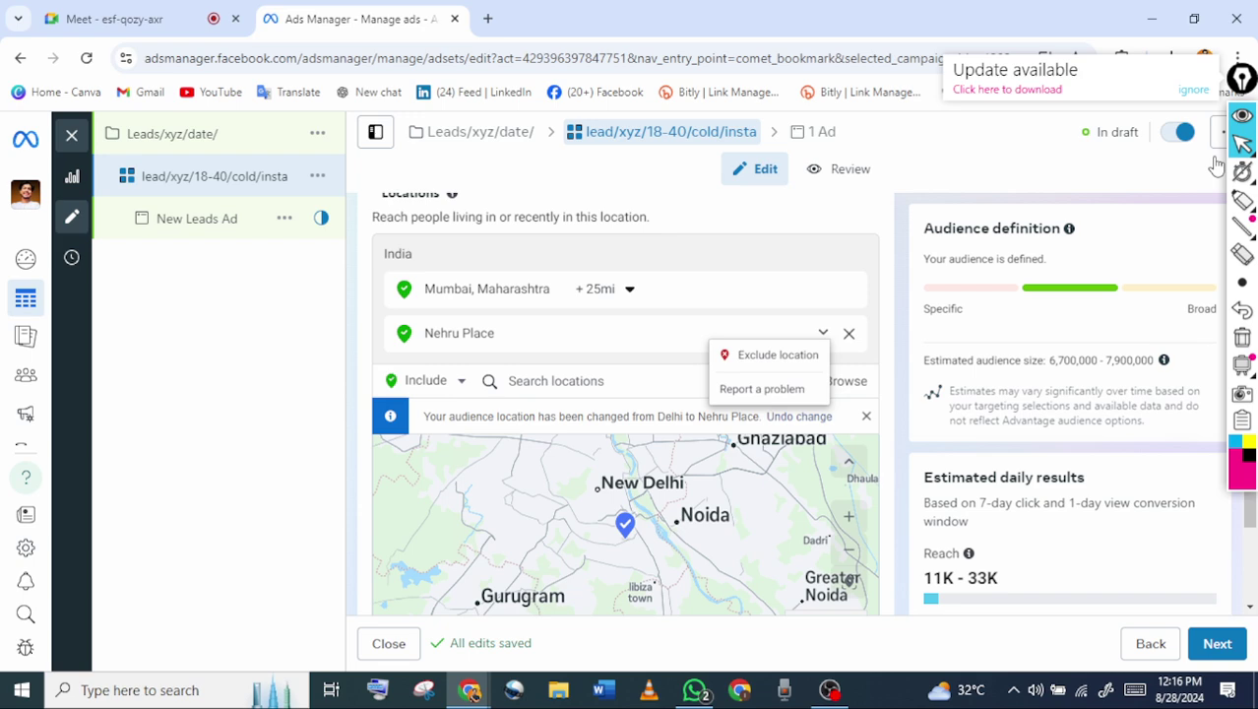
pyautogui.click(849, 333)
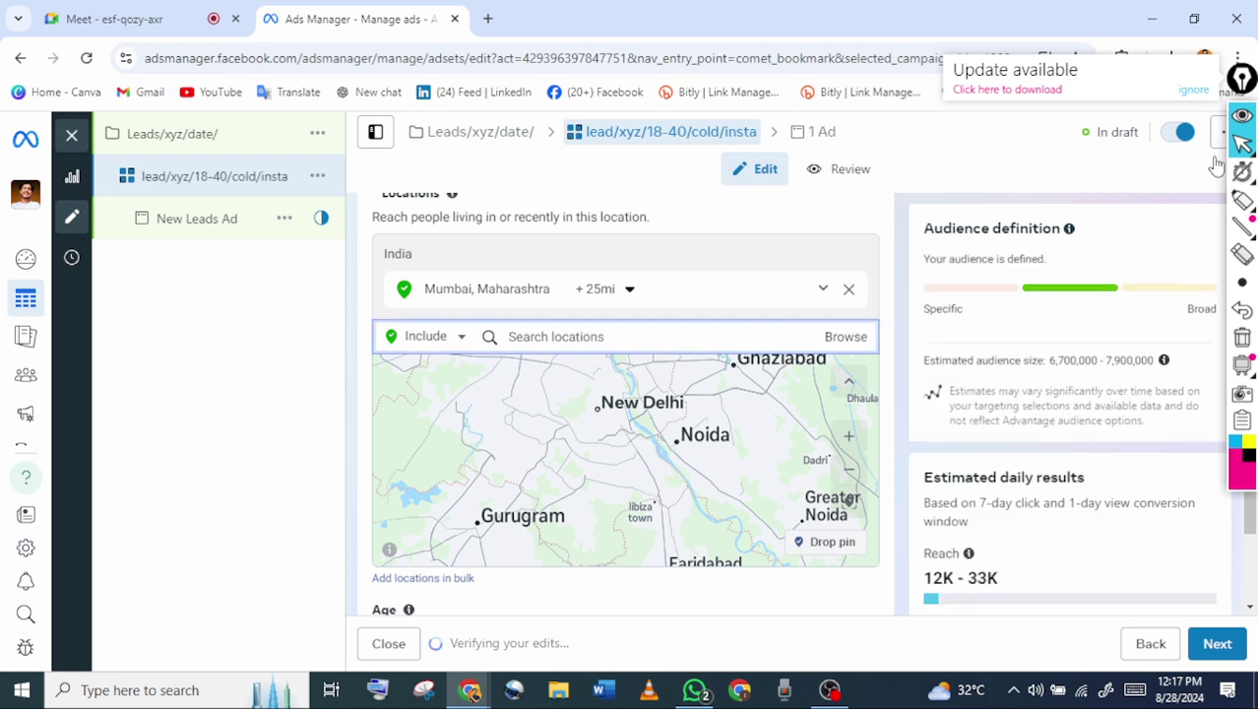
# Search the audience locations for "laxmi nagar", look through the suggestions, and include the neighborhood Laxmi Nagar, Delhi, India
pyautogui.write('laxmi nagar')
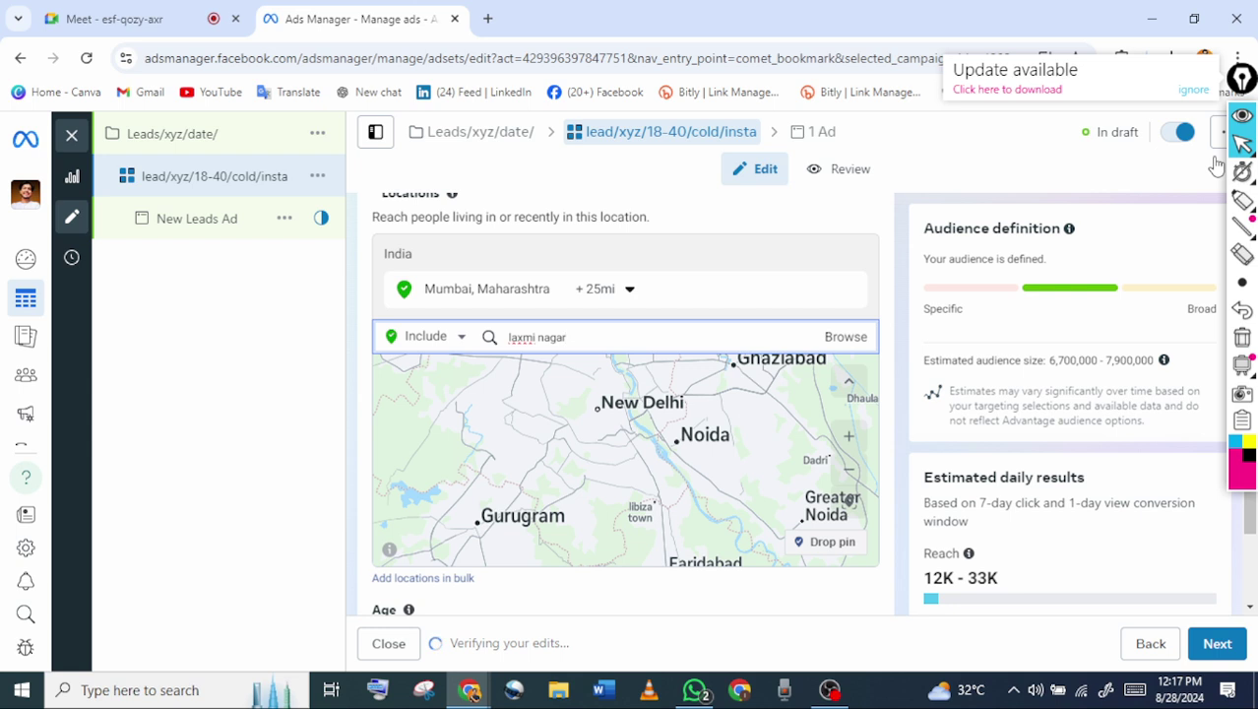
pyautogui.press('Down')
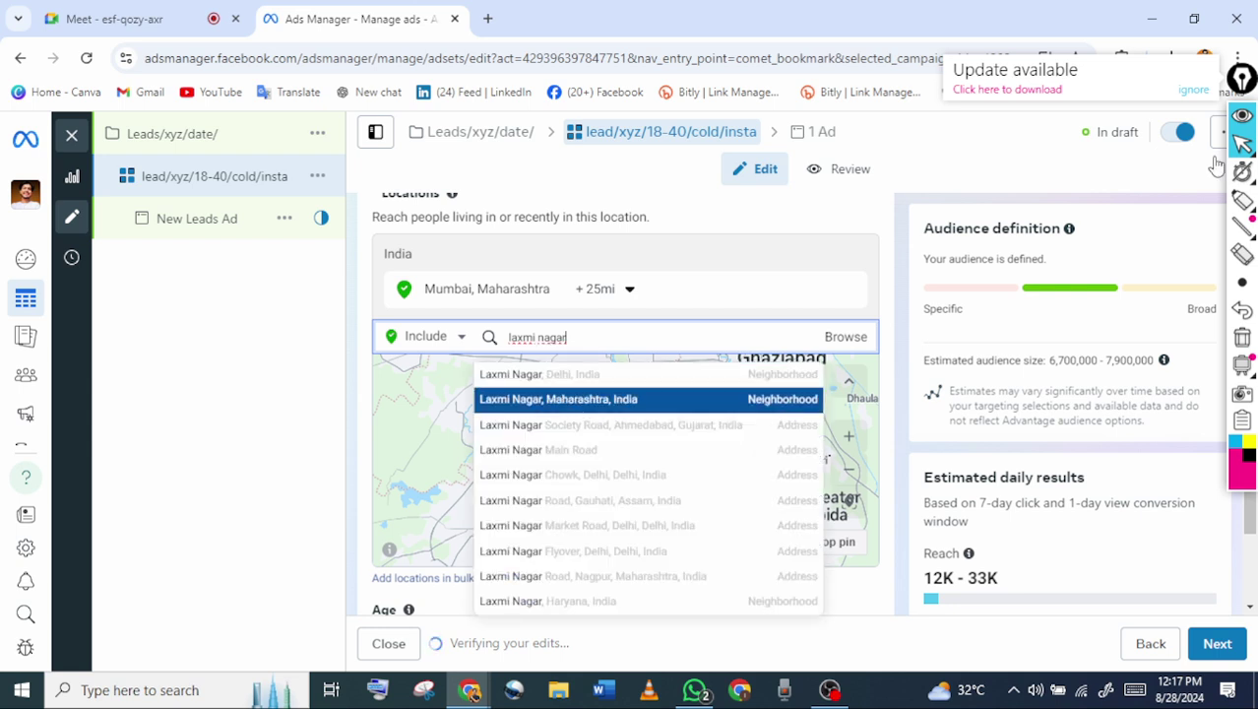
pyautogui.press('Up')
pyautogui.press('Down')
pyautogui.press('Up')
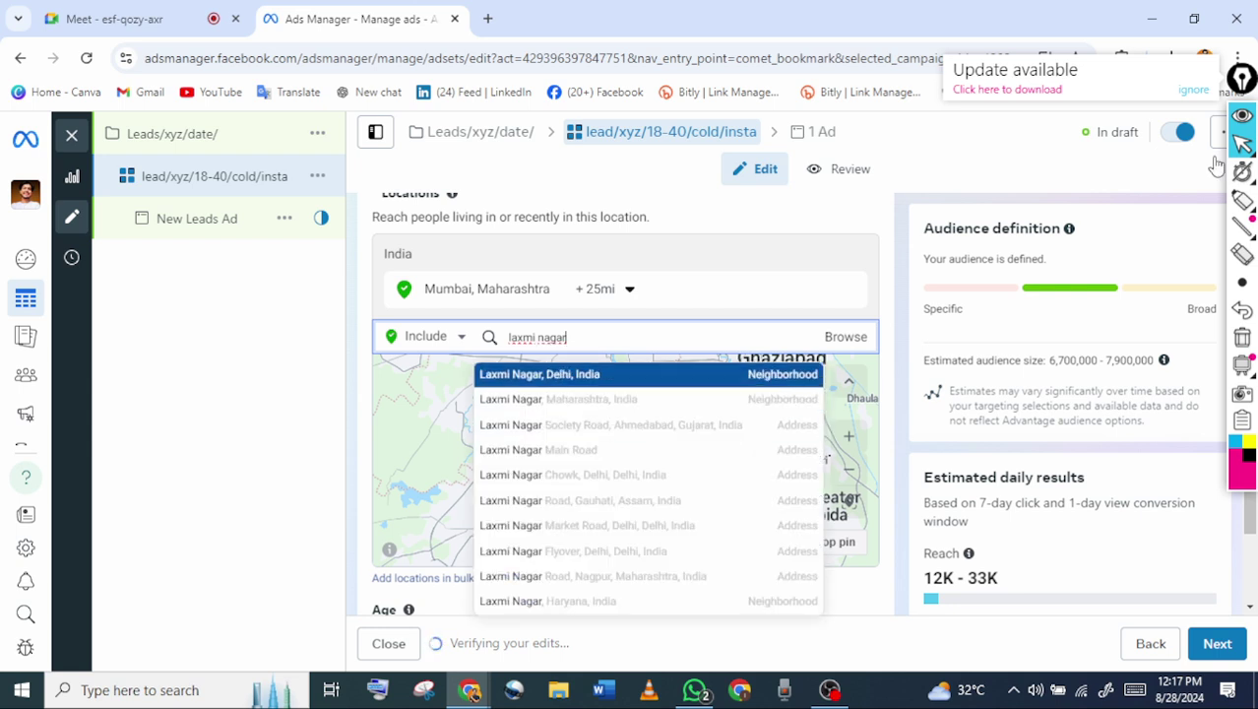
pyautogui.press('Down')
pyautogui.press('Down')
pyautogui.press('Up')
pyautogui.press('Up')
pyautogui.press('Down')
pyautogui.press('Down')
pyautogui.press('Up')
pyautogui.press('Up')
pyautogui.press('Down')
pyautogui.press('Down')
pyautogui.press('Down')
pyautogui.press('Down')
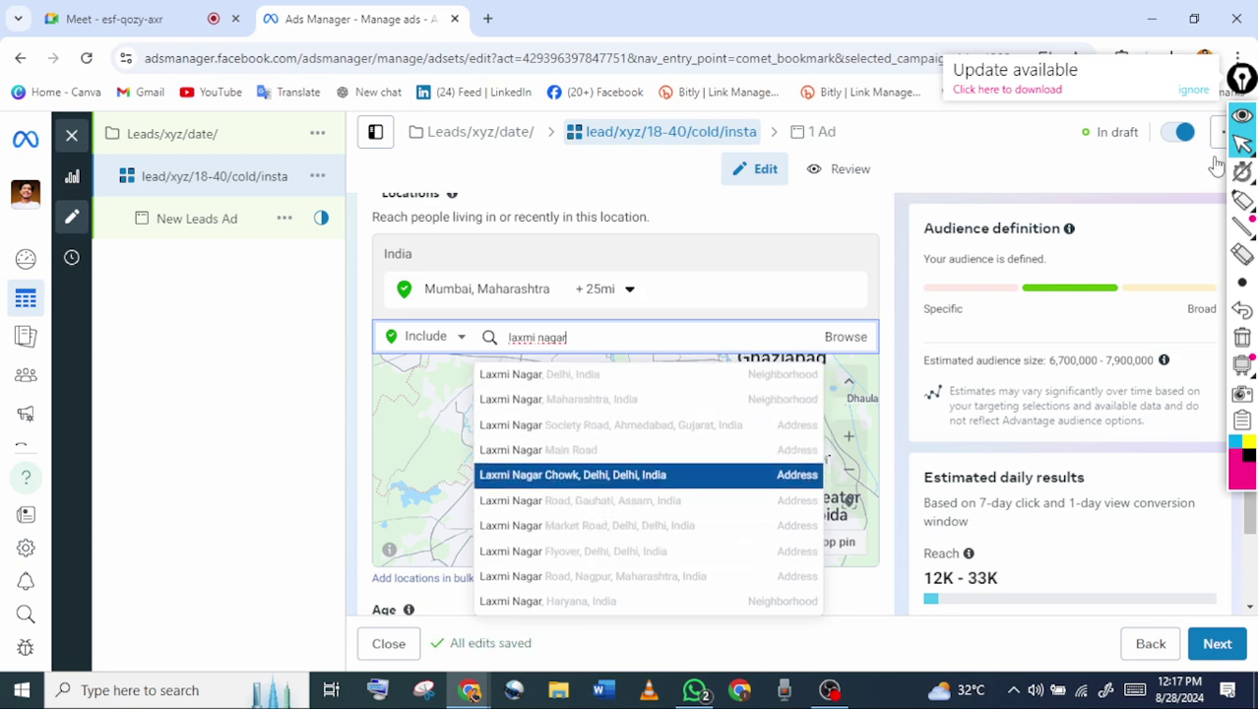
pyautogui.press('Up')
pyautogui.press('Down')
pyautogui.press('Down')
pyautogui.press('Down')
pyautogui.press('Down')
pyautogui.press('Down')
pyautogui.press('Up')
pyautogui.press('Up')
pyautogui.press('Up')
pyautogui.press('Up')
pyautogui.press('Up')
pyautogui.press('Up')
pyautogui.press('Up')
pyautogui.press('Up')
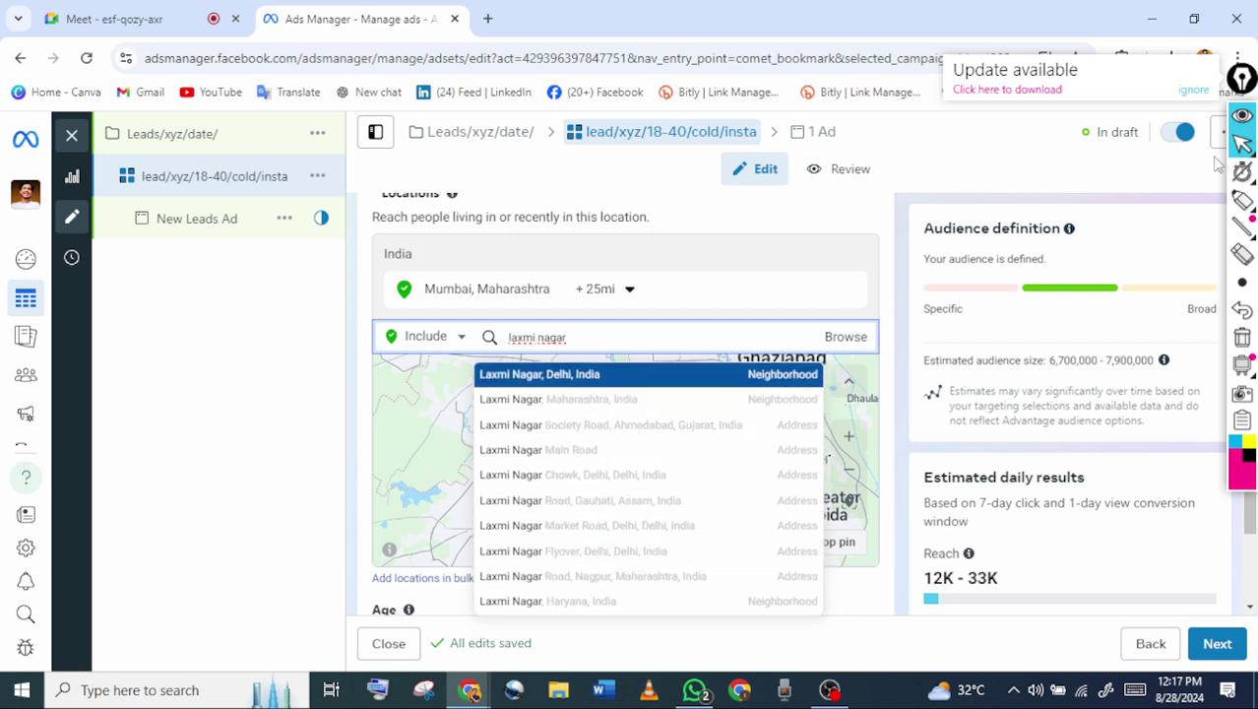
pyautogui.press('Return')
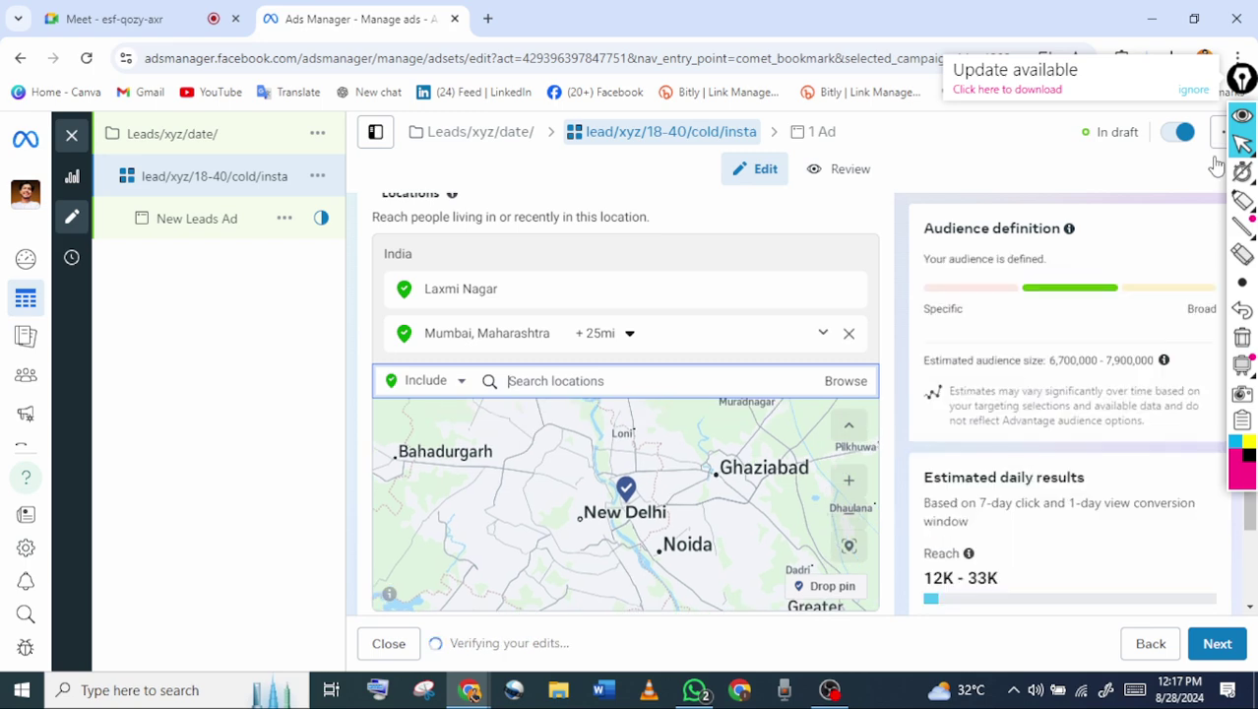
# Check the location options and map for Laxmi Nagar, and remove it from the audience locations
pyautogui.click(823, 288)
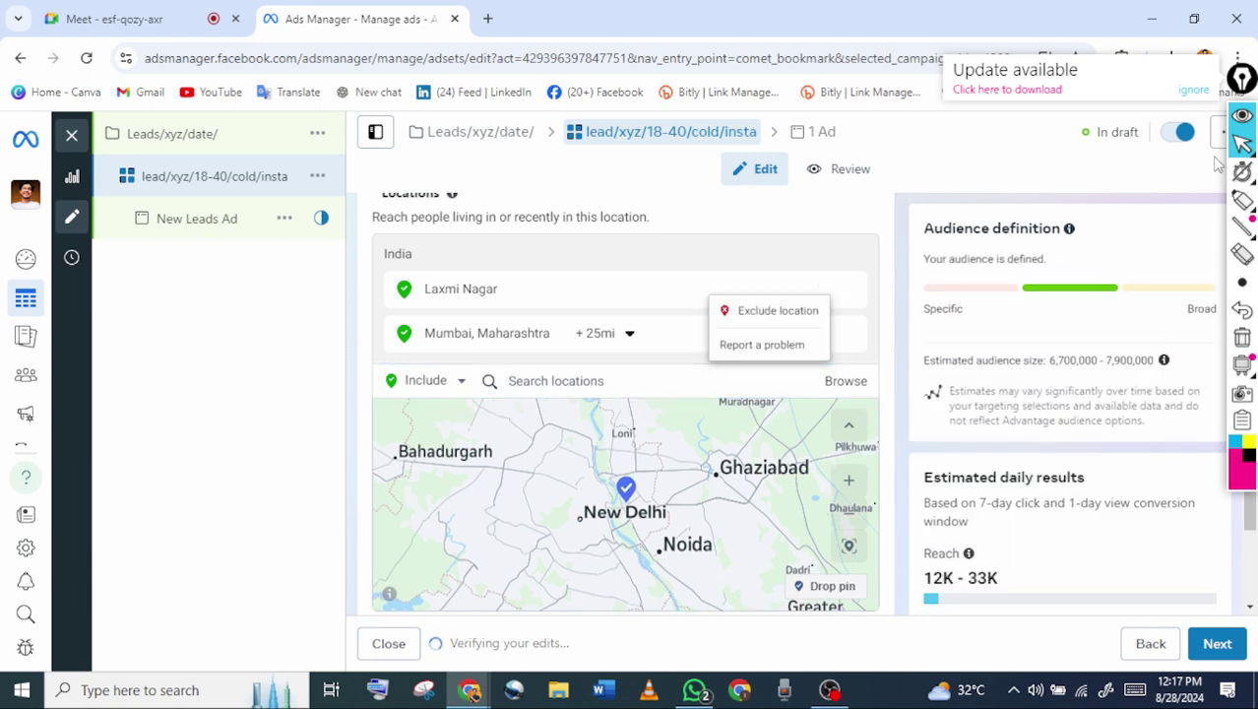
pyautogui.press('Escape')
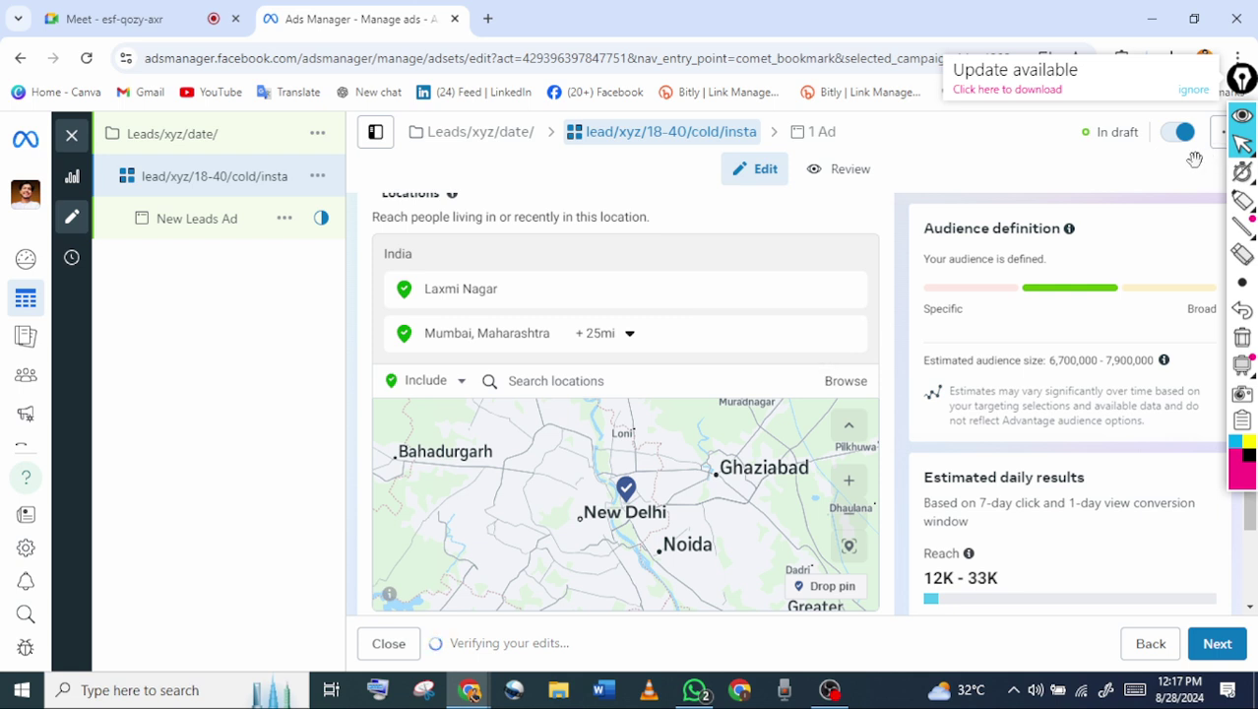
pyautogui.moveTo(3, 250)
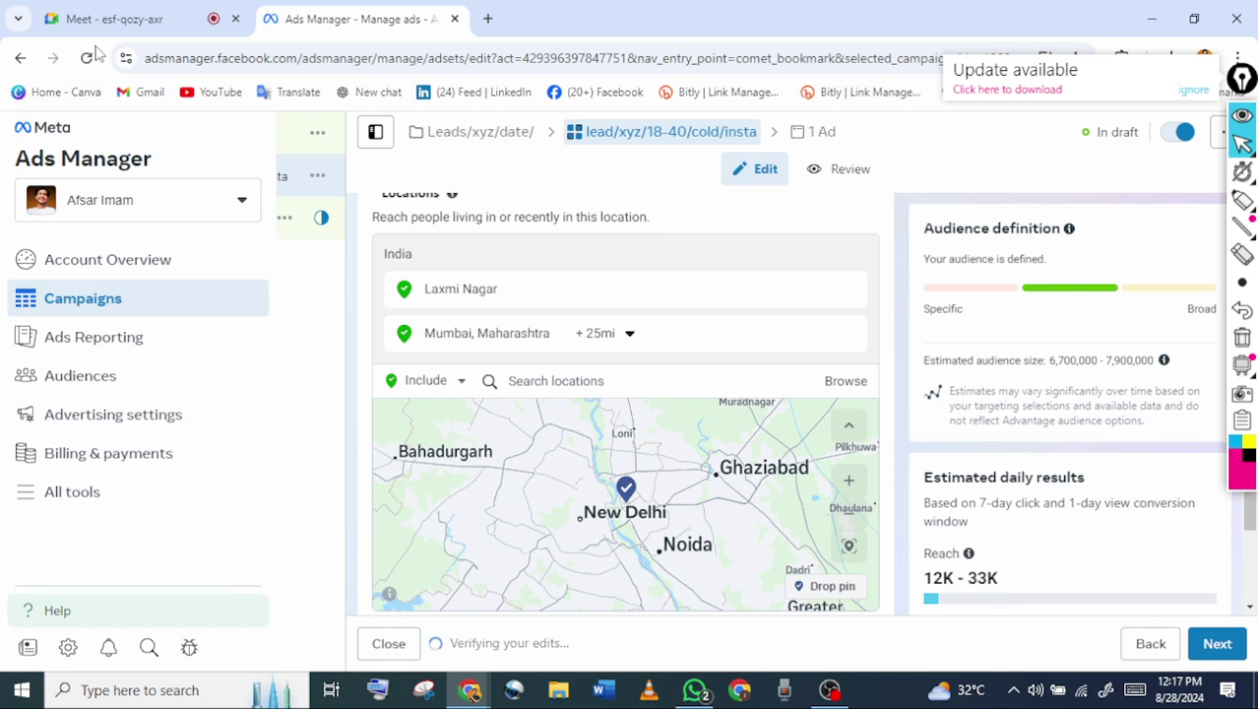
pyautogui.scroll(-2, 751, 542)
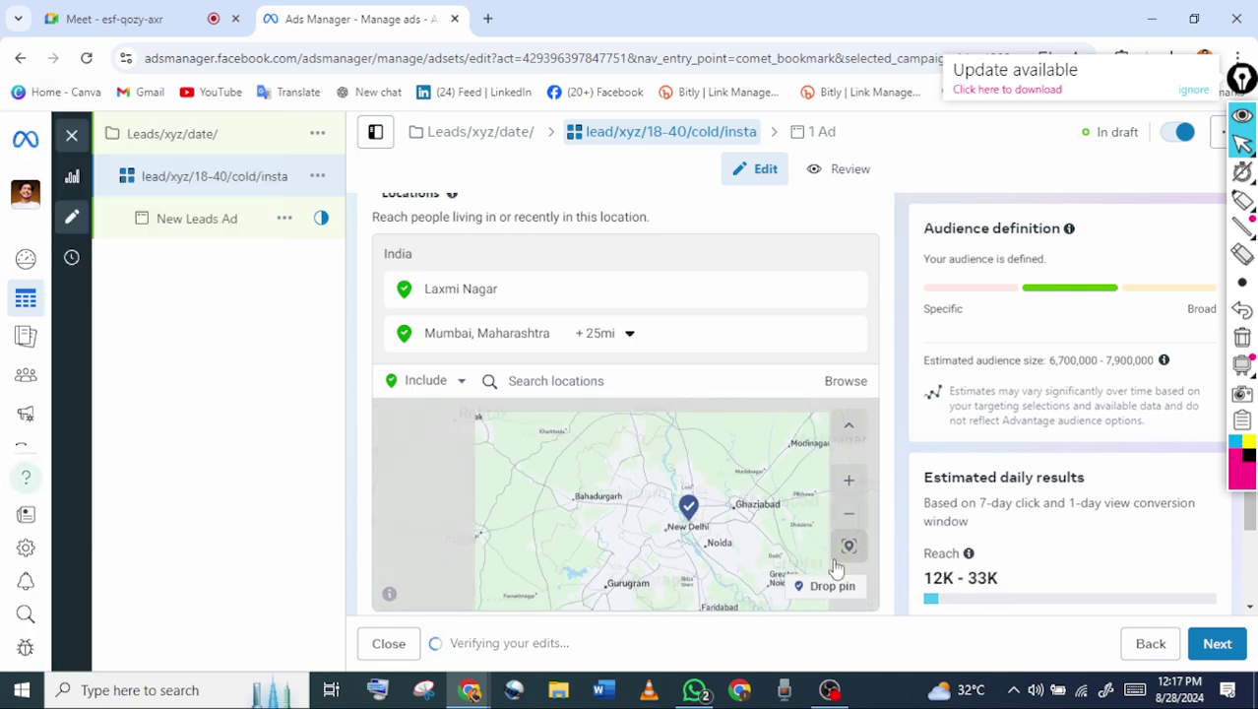
pyautogui.scroll(1, 690, 516)
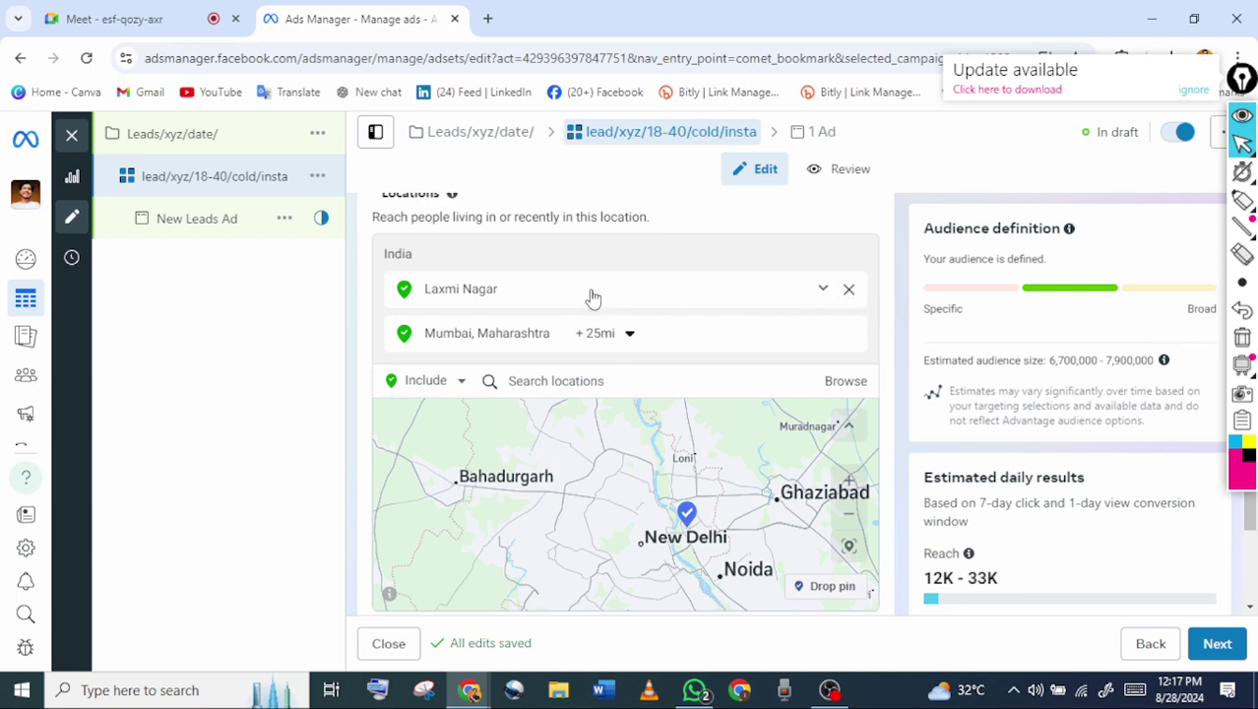
pyautogui.click(849, 289)
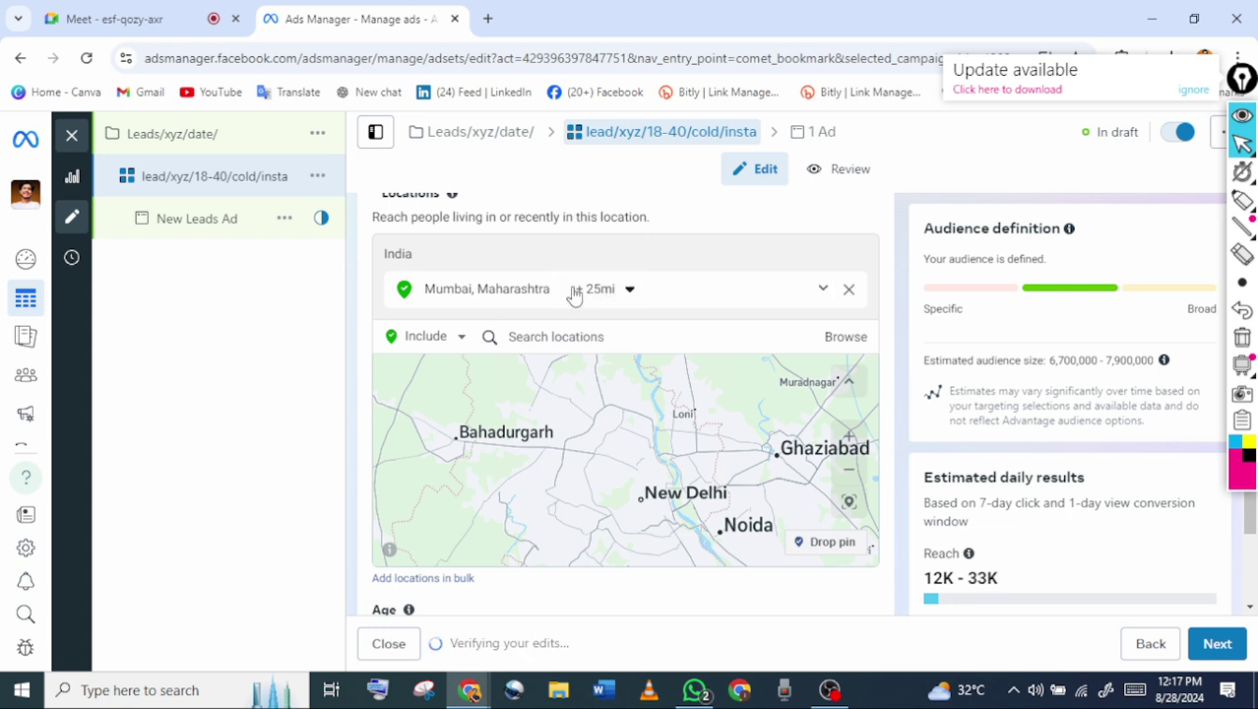
# Search the audience locations for "panipat" and include the city Panipat, Haryana, India alongside Mumbai
pyautogui.click(576, 330)
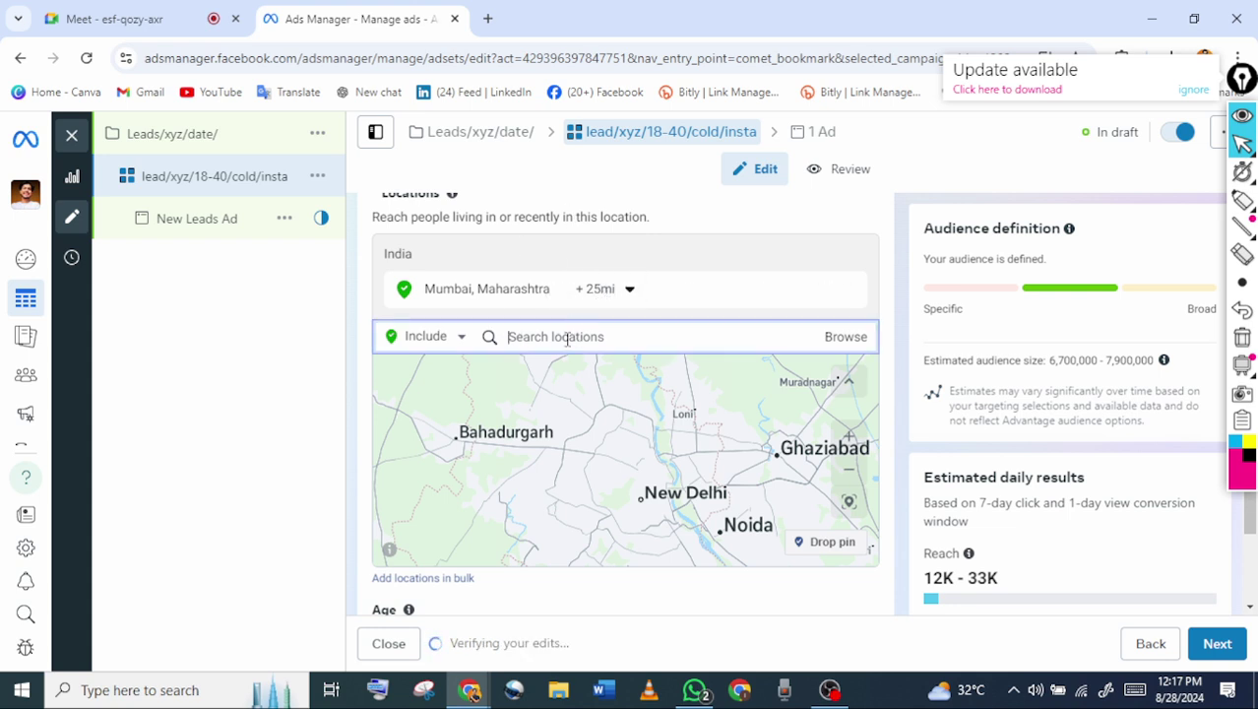
pyautogui.write('pan')
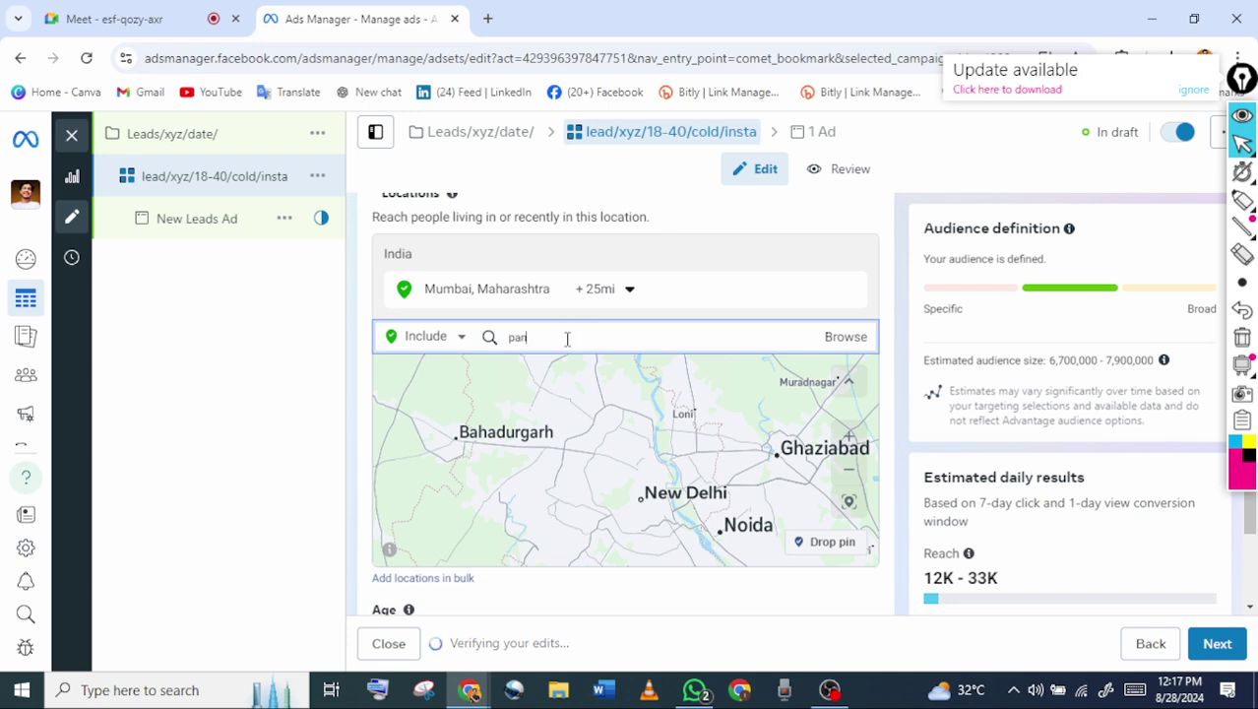
pyautogui.write('i p')
pyautogui.press('BackSpace')
pyautogui.press('BackSpace')
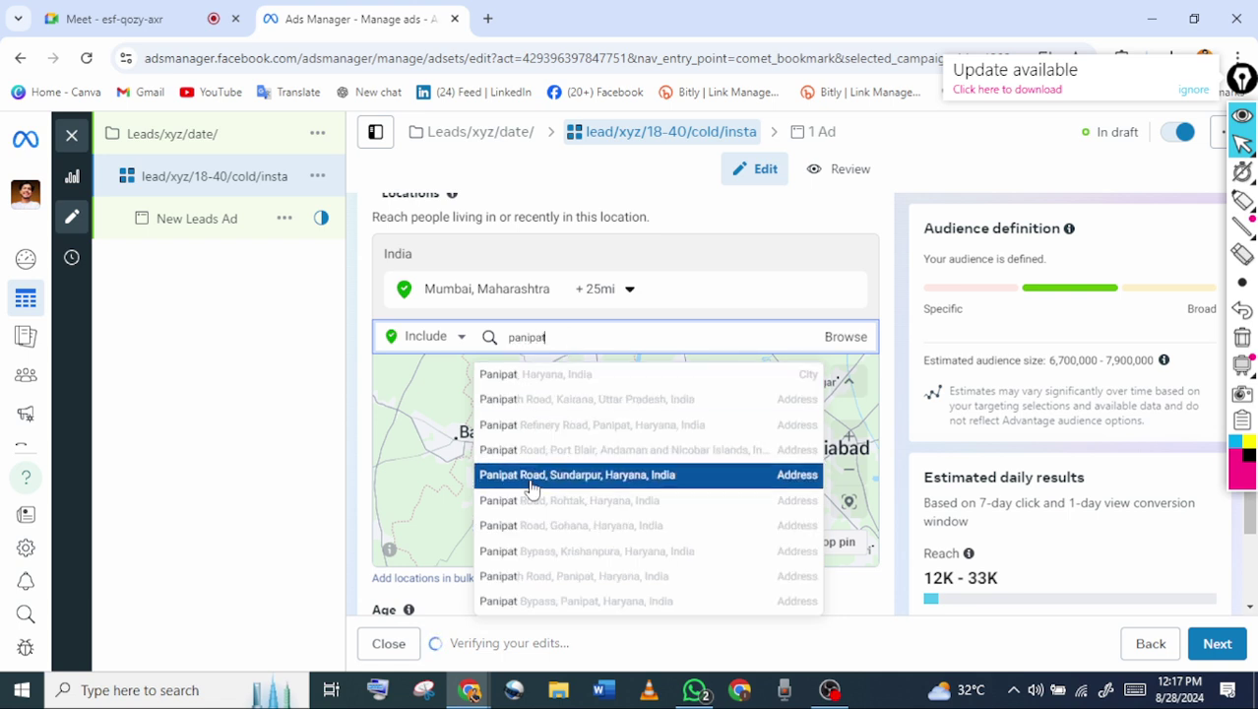
pyautogui.click(555, 382)
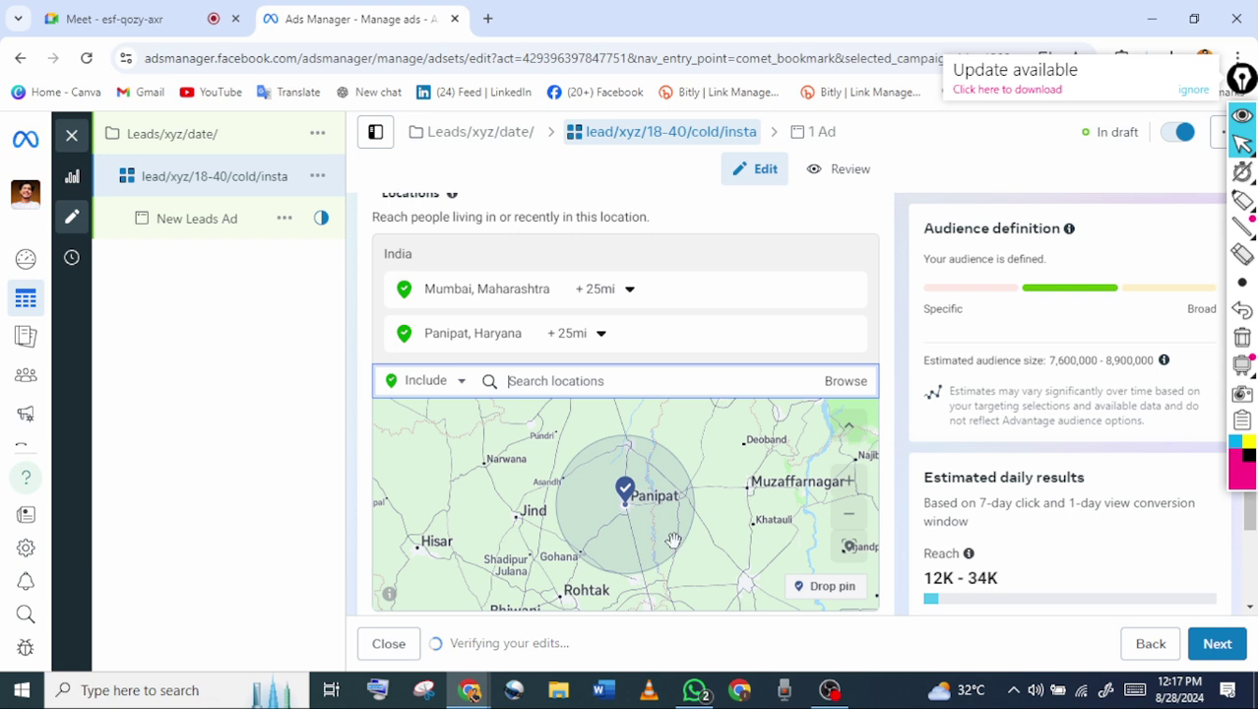
# Examine the map around Panipat to see which areas its targeting radius covers
pyautogui.scroll(2, 673, 544)
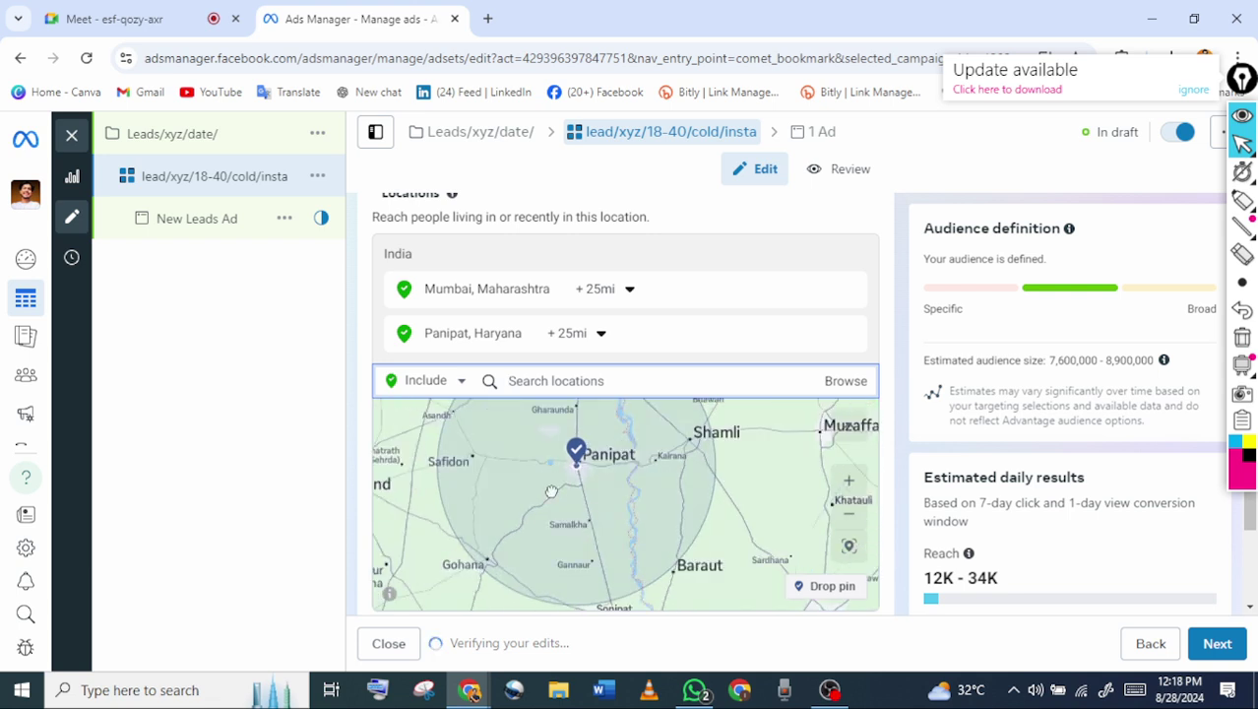
pyautogui.scroll(2, 551, 487)
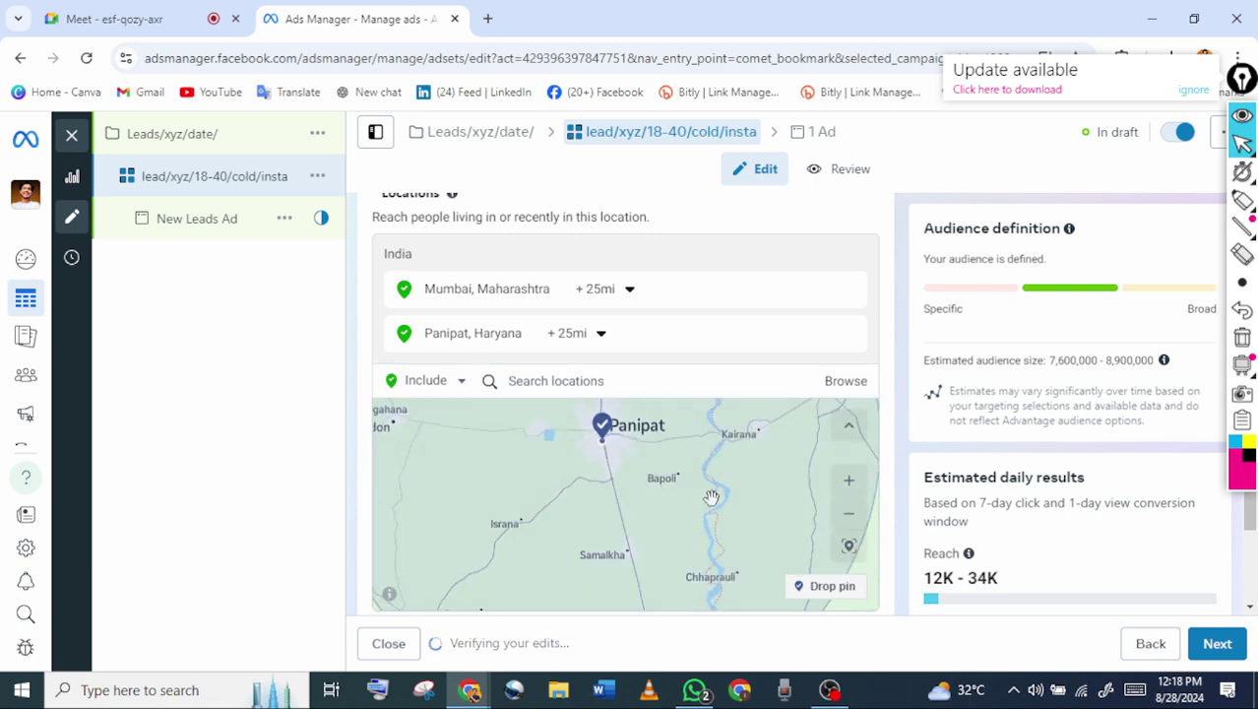
pyautogui.scroll(2, 724, 512)
pyautogui.moveTo(531, 449); pyautogui.dragTo(634, 493)
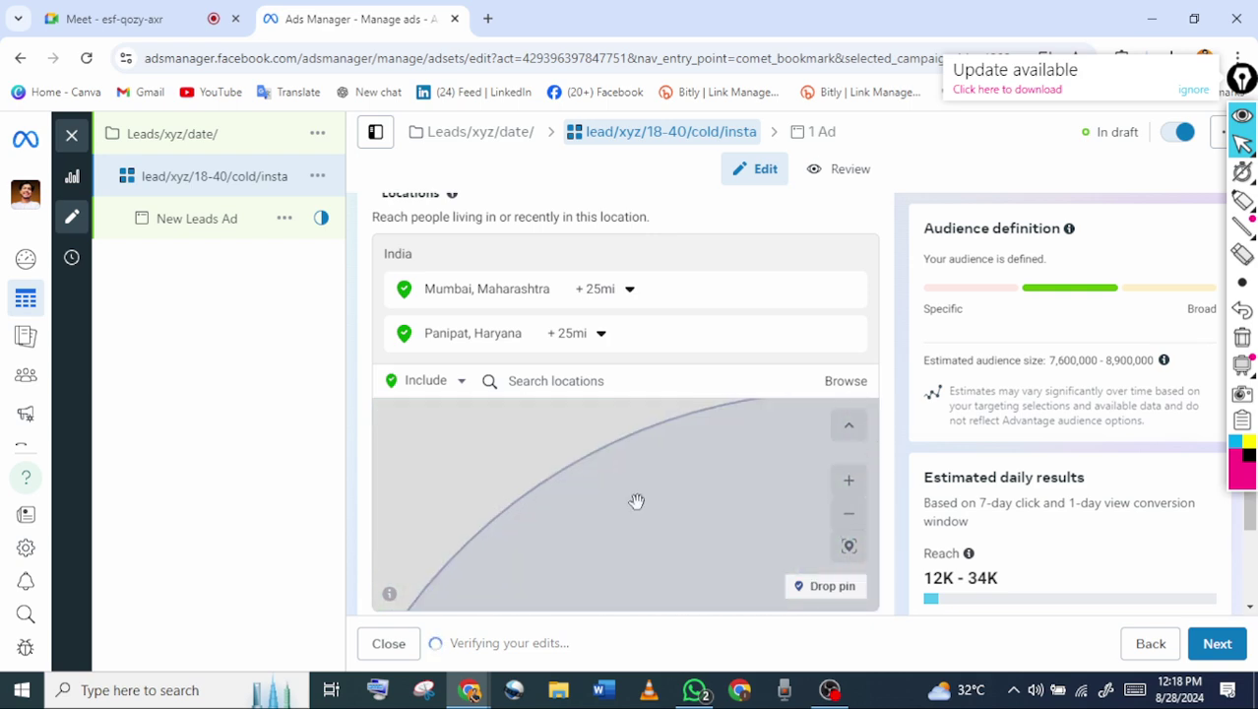
pyautogui.scroll(-2, 640, 507)
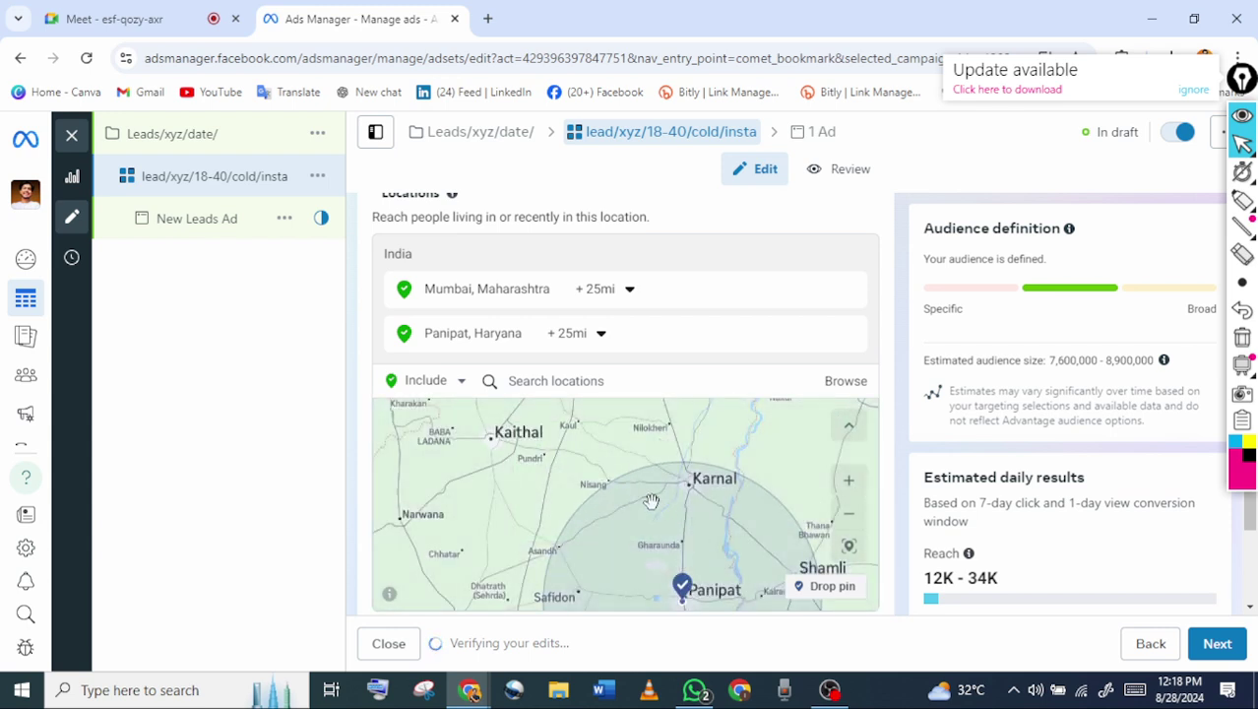
pyautogui.moveTo(650, 502); pyautogui.dragTo(642, 477)
pyautogui.moveTo(673, 576); pyautogui.dragTo(644, 516)
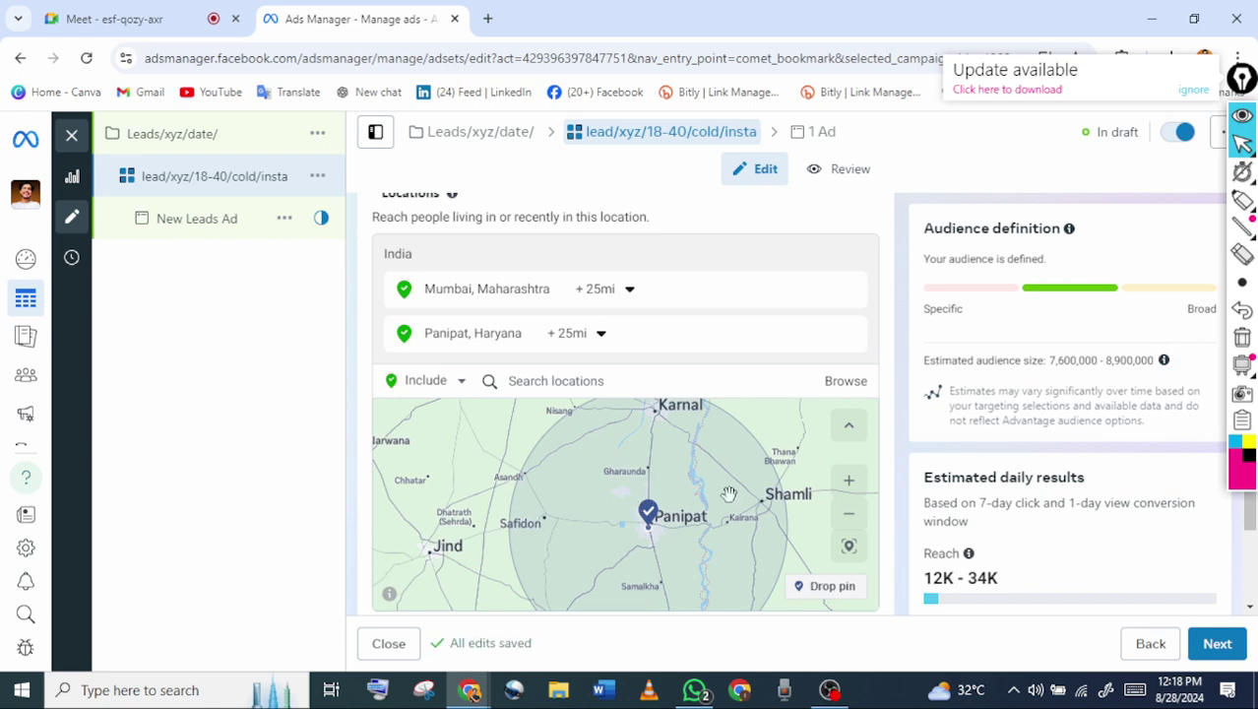
pyautogui.scroll(3, 638, 514)
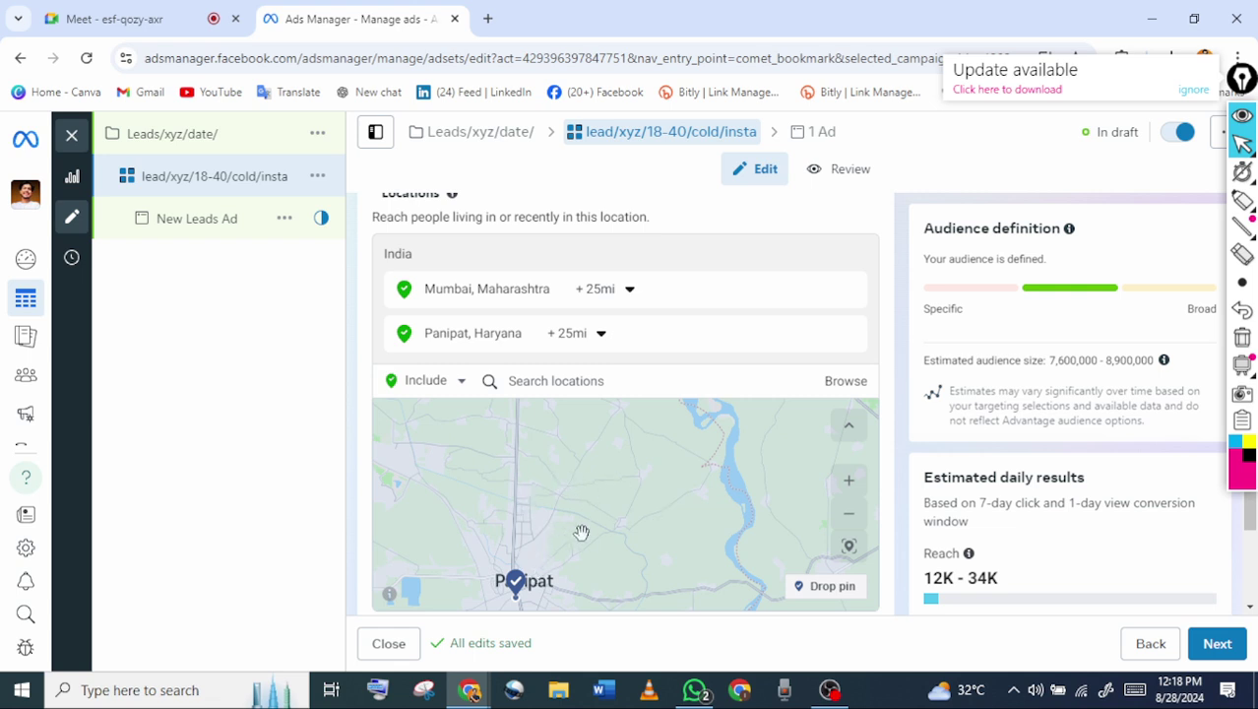
# Drop a location pin just northeast of Panipat on the audience map, at about (29.4184, 77.0066)
pyautogui.scroll(2, 588, 532)
pyautogui.scroll(-2, 605, 522)
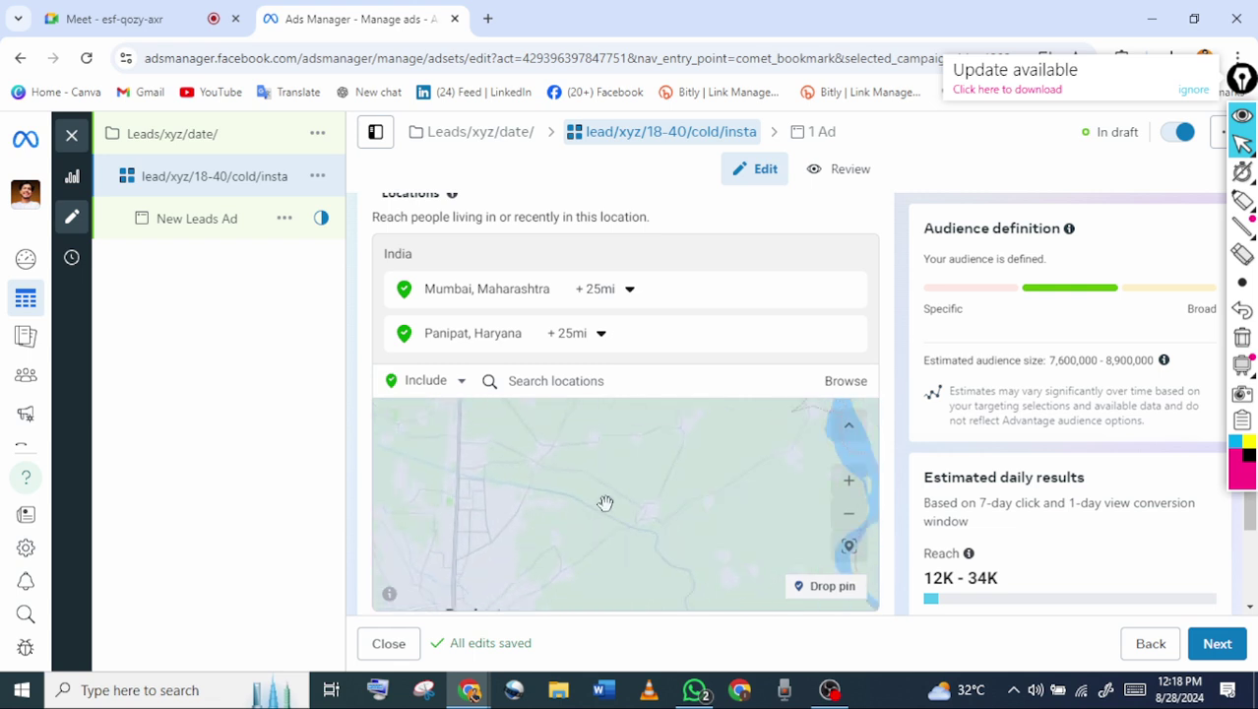
pyautogui.click(825, 587)
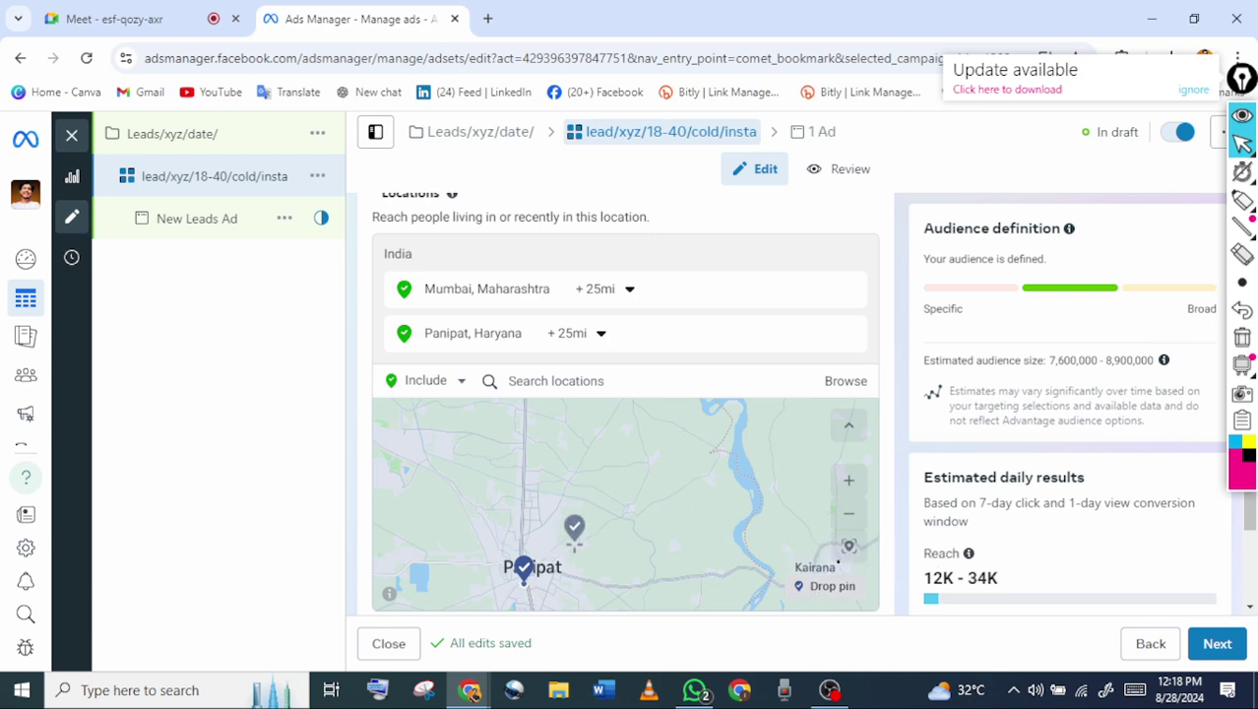
pyautogui.click(572, 526)
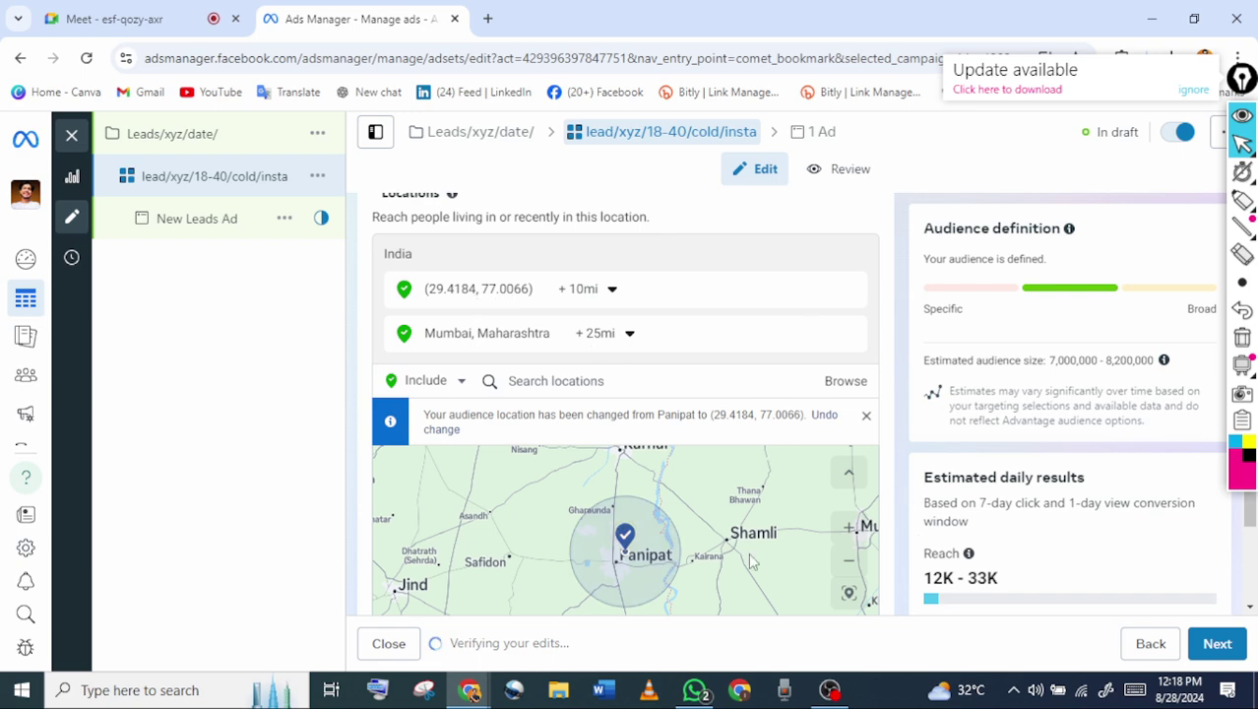
# Examine the map around the dropped pin near Panipat to see which towns its targeting radius covers
pyautogui.scroll(-2, 843, 559)
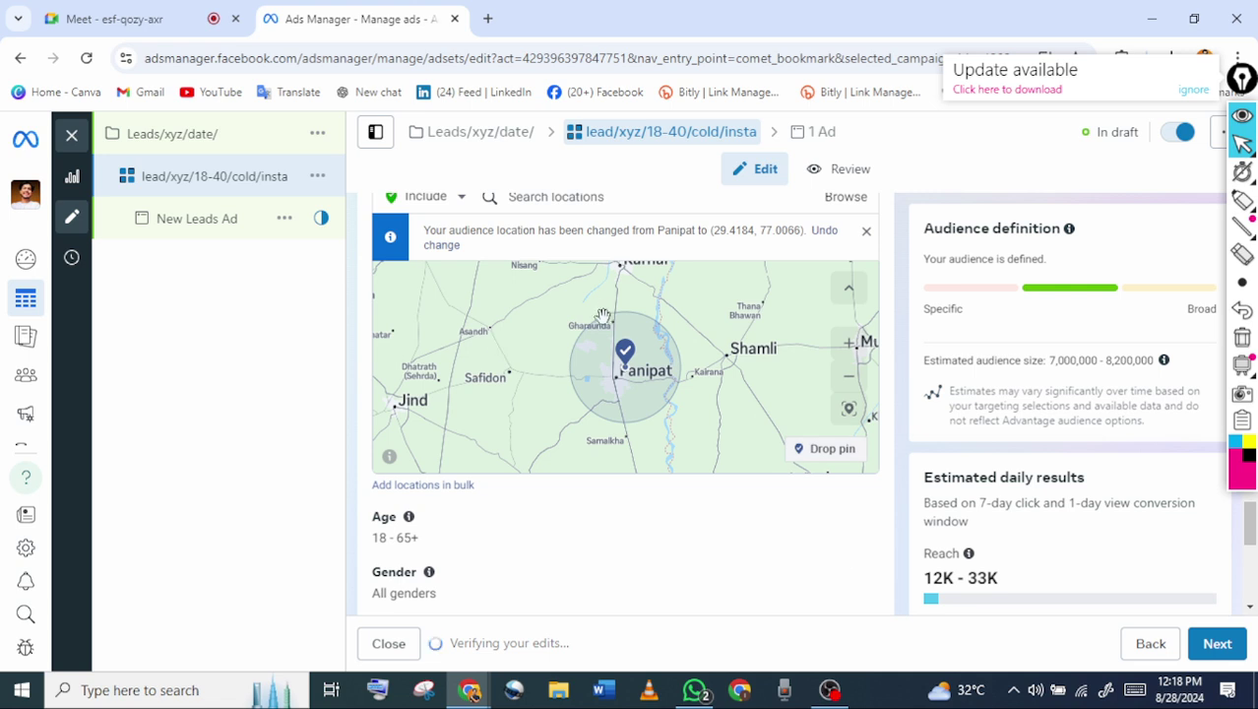
pyautogui.scroll(2, 671, 384)
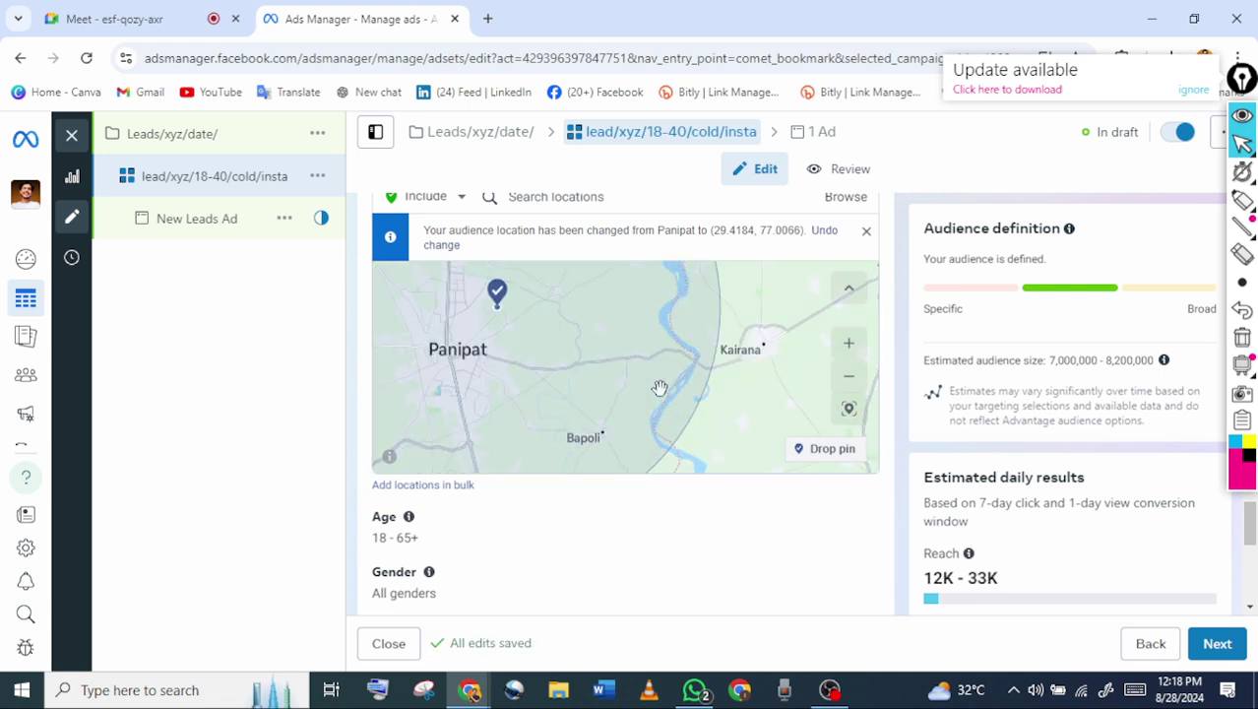
pyautogui.scroll(-2, 660, 386)
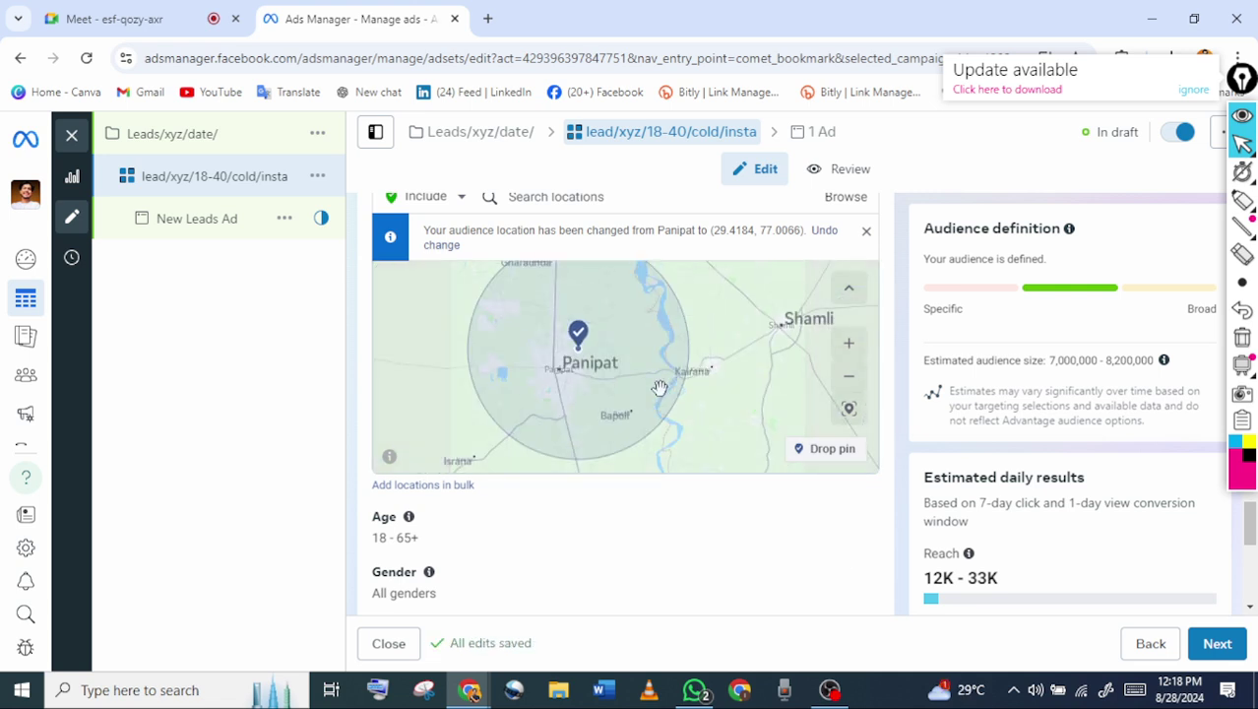
pyautogui.scroll(-1, 512, 379)
pyautogui.scroll(2, 541, 306)
pyautogui.scroll(-2, 542, 306)
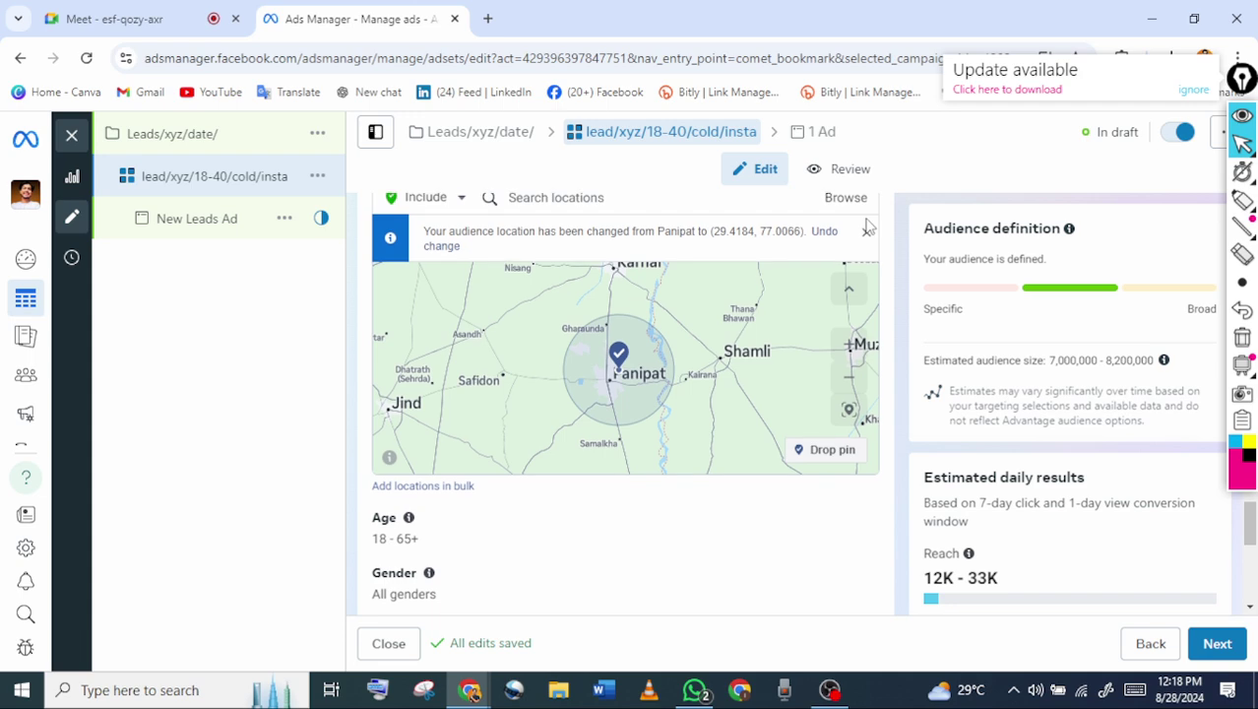
pyautogui.scroll(2, 745, 326)
pyautogui.scroll(-2, 719, 357)
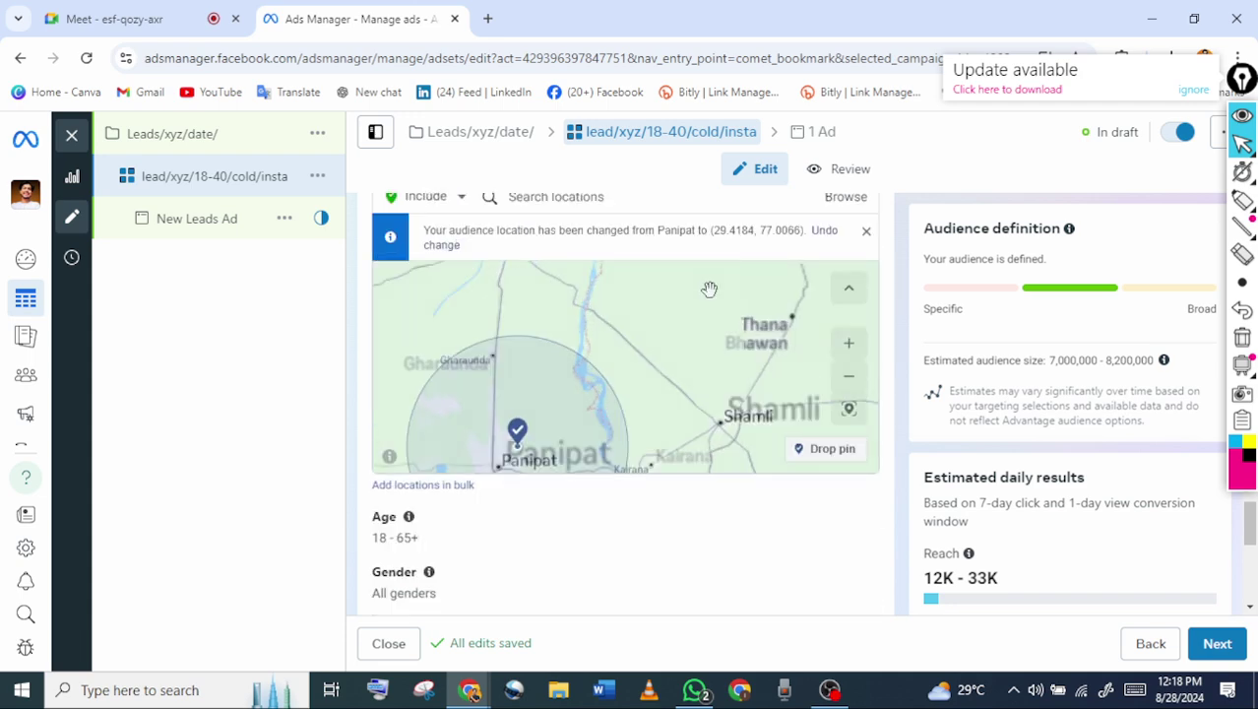
pyautogui.scroll(-1, 695, 310)
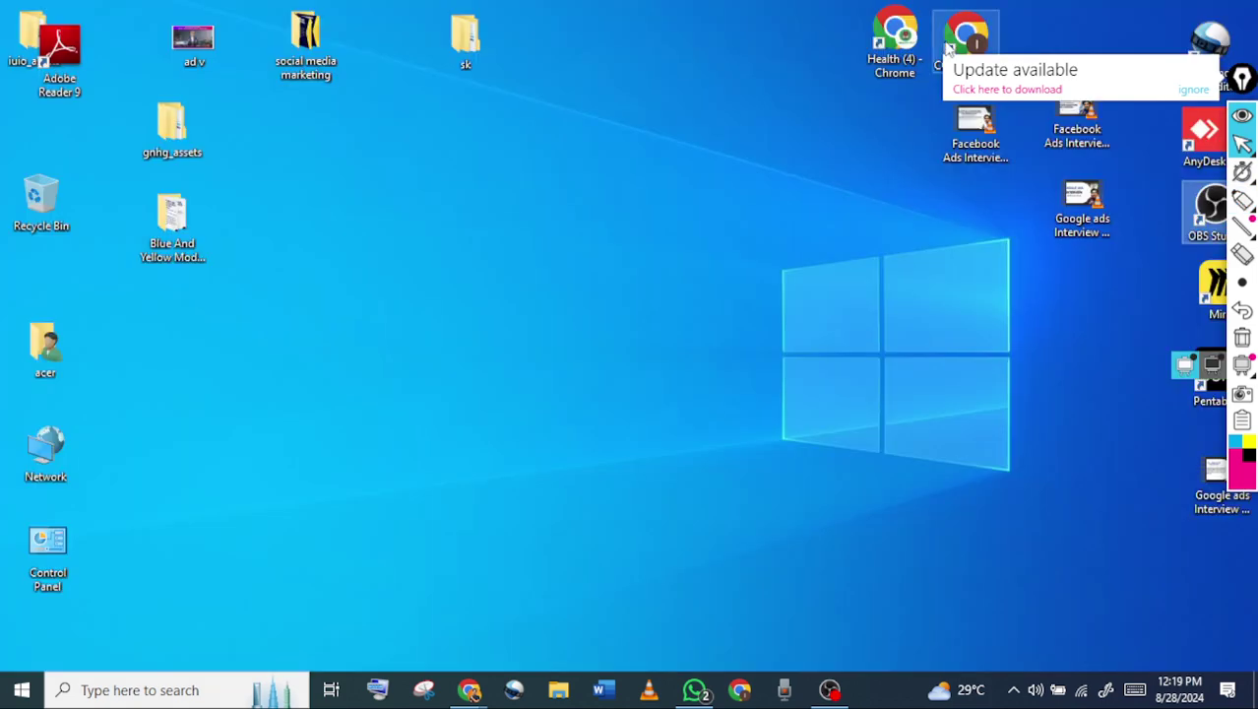
# Switch to the Chrome profile showing thecollectionkb.com and handwrite "Mobile", a circled "Market" and further notes over the page in pink
pyautogui.doubleClick(948, 47)
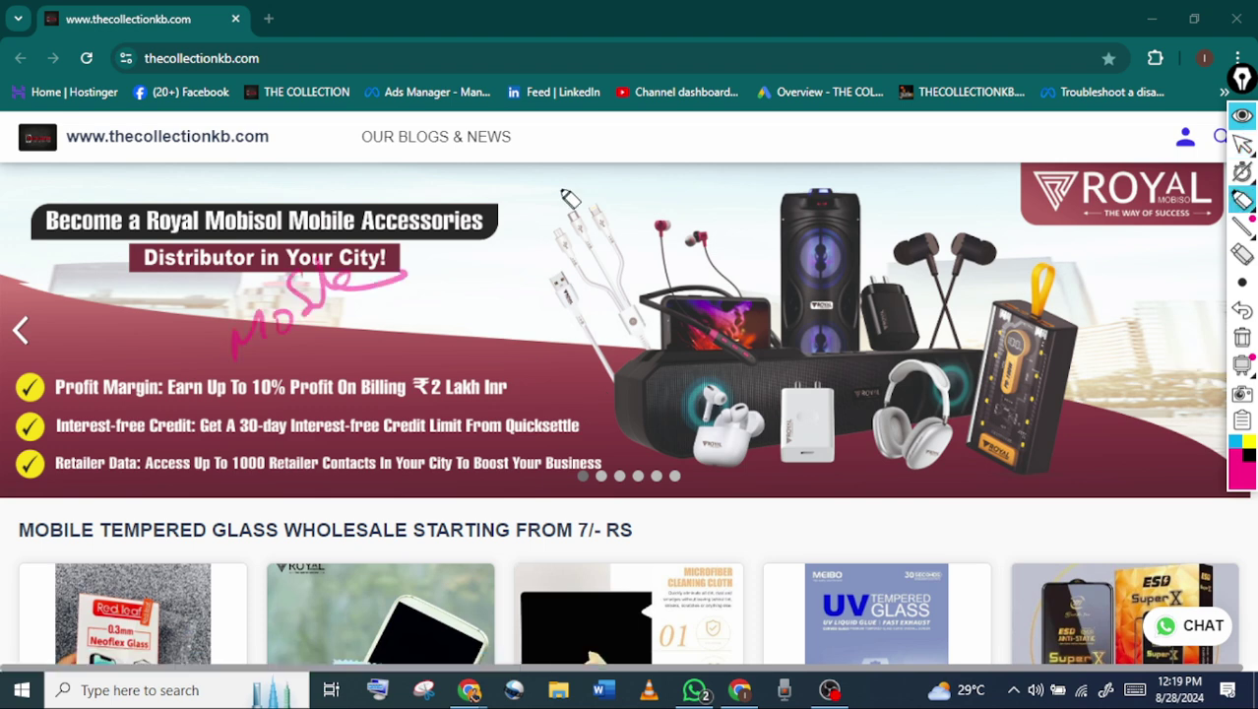
pyautogui.moveTo(517, 191)
pyautogui.mouseDown()
pyautogui.moveTo(526, 167)
pyautogui.moveTo(708, 118)
pyautogui.mouseUp()
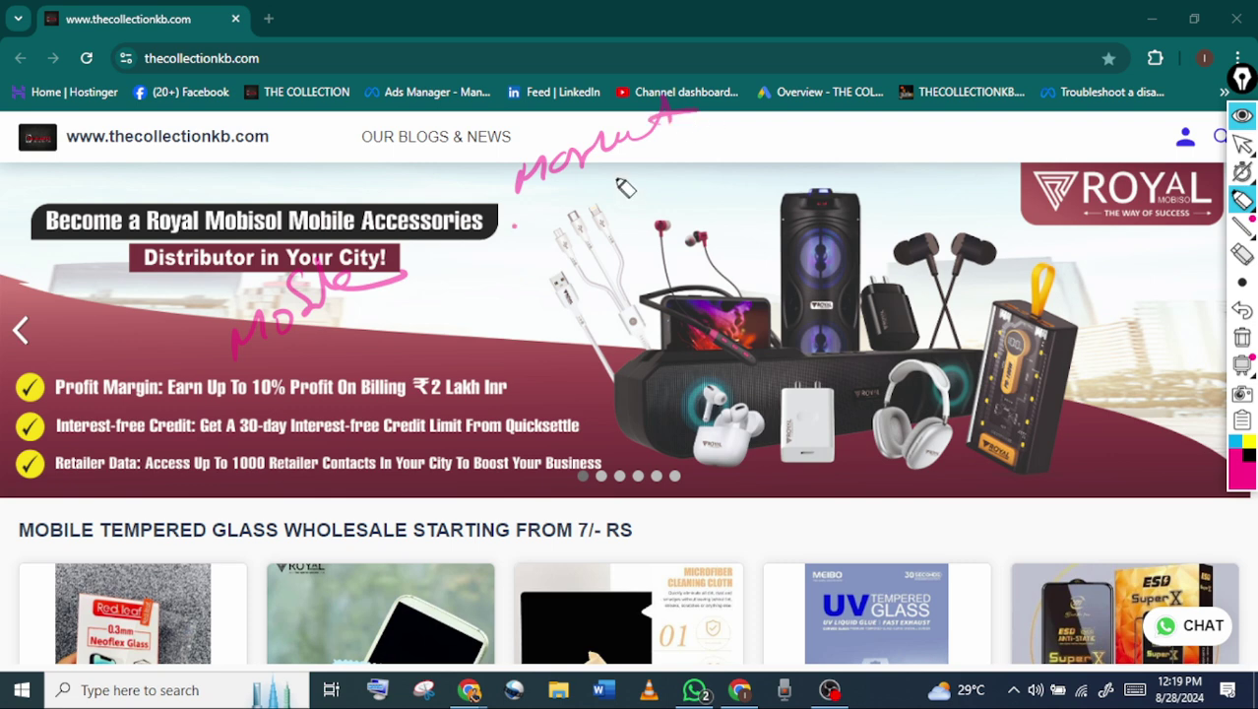
pyautogui.moveTo(626, 187); pyautogui.dragTo(640, 191)
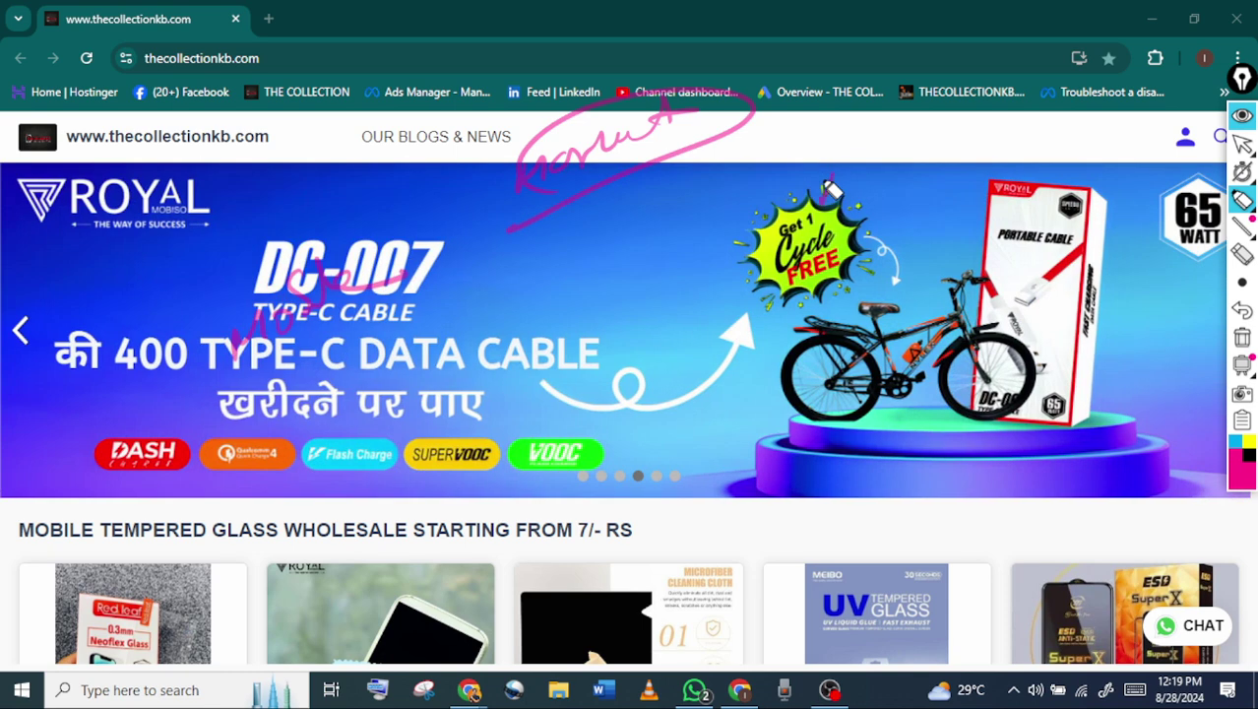
pyautogui.moveTo(827, 193)
pyautogui.mouseDown()
pyautogui.moveTo(930, 150)
pyautogui.moveTo(979, 150)
pyautogui.mouseUp()
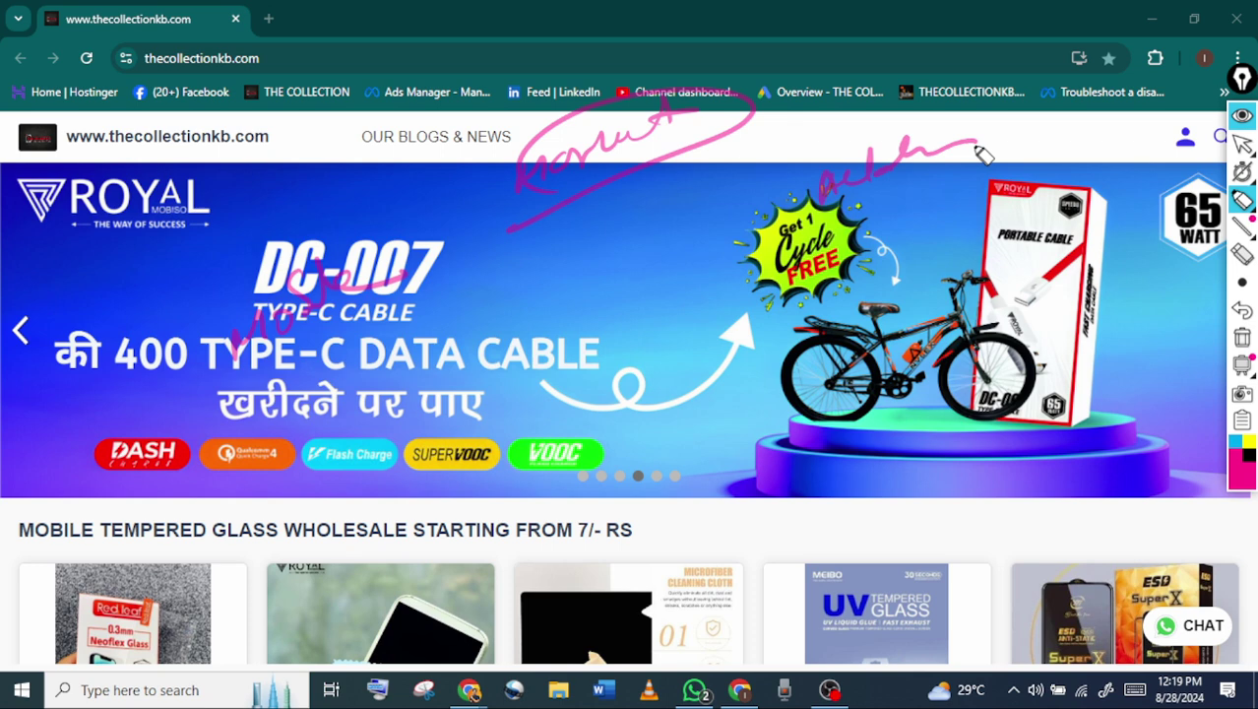
pyautogui.moveTo(777, 218); pyautogui.dragTo(970, 174)
pyautogui.moveTo(552, 244)
pyautogui.mouseDown()
pyautogui.moveTo(626, 223)
pyautogui.moveTo(526, 335)
pyautogui.mouseUp()
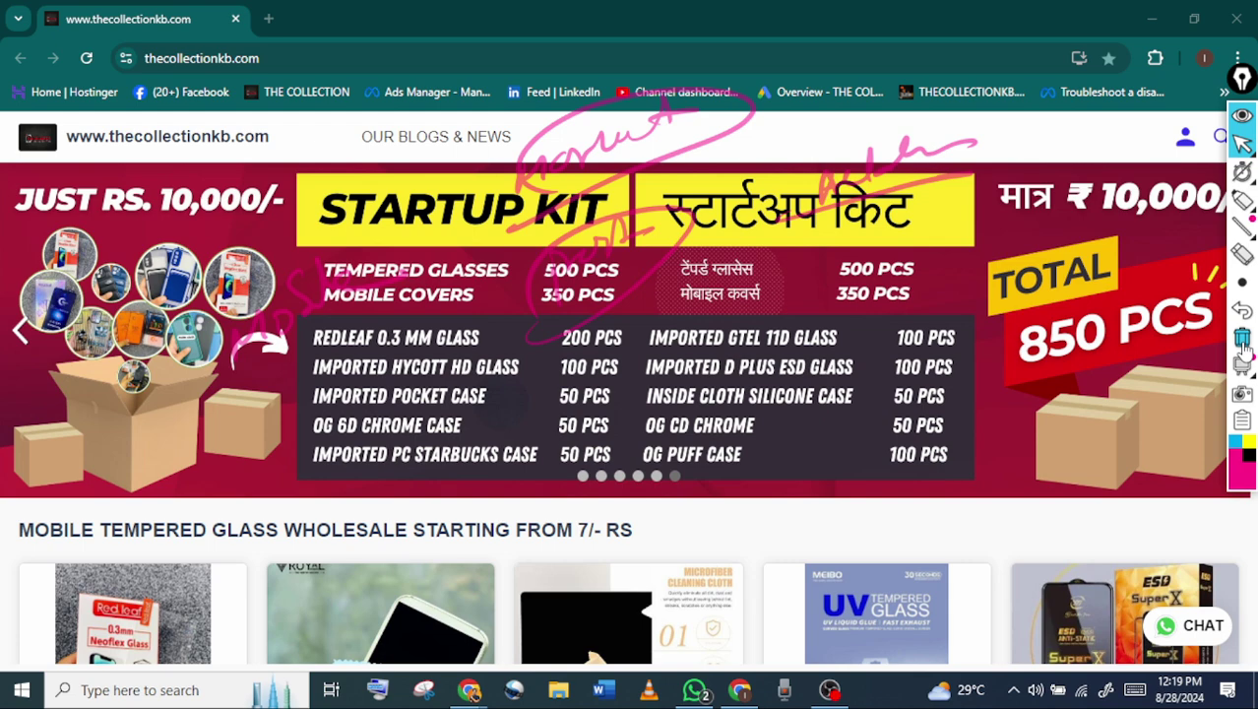
# Clear the pen annotations from the website and switch back to the Ads Manager window
pyautogui.click(1243, 338)
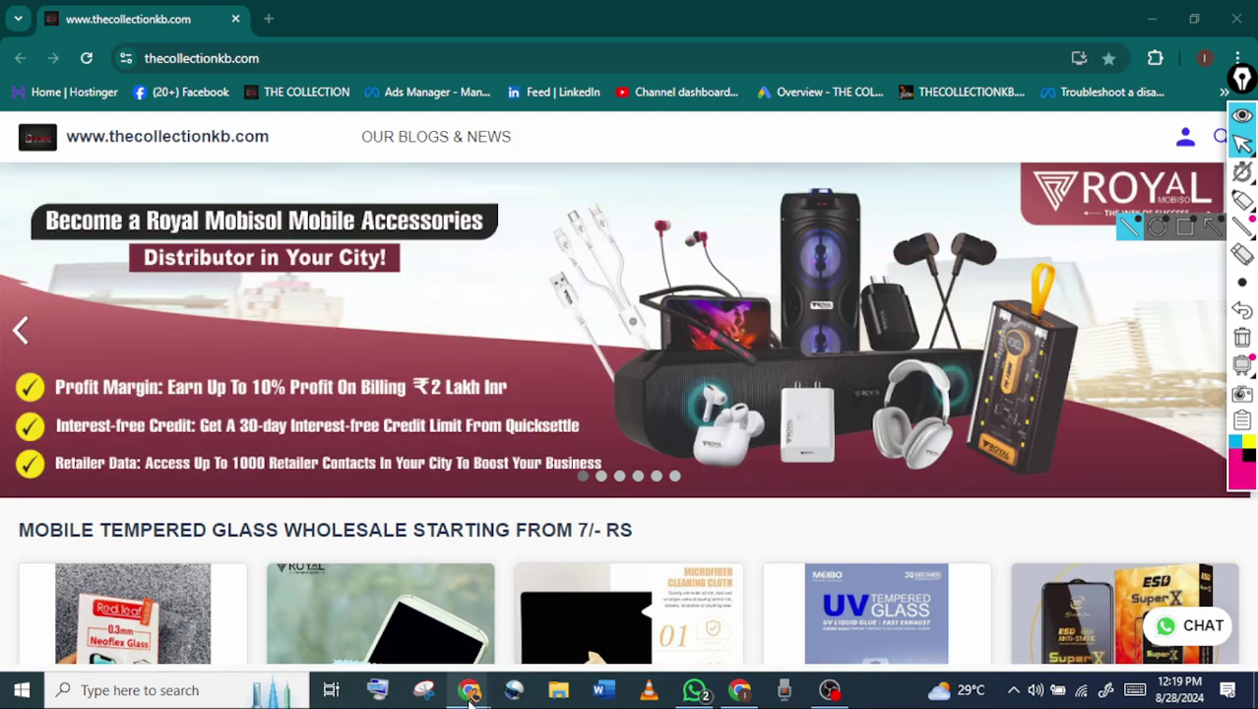
pyautogui.click(468, 695)
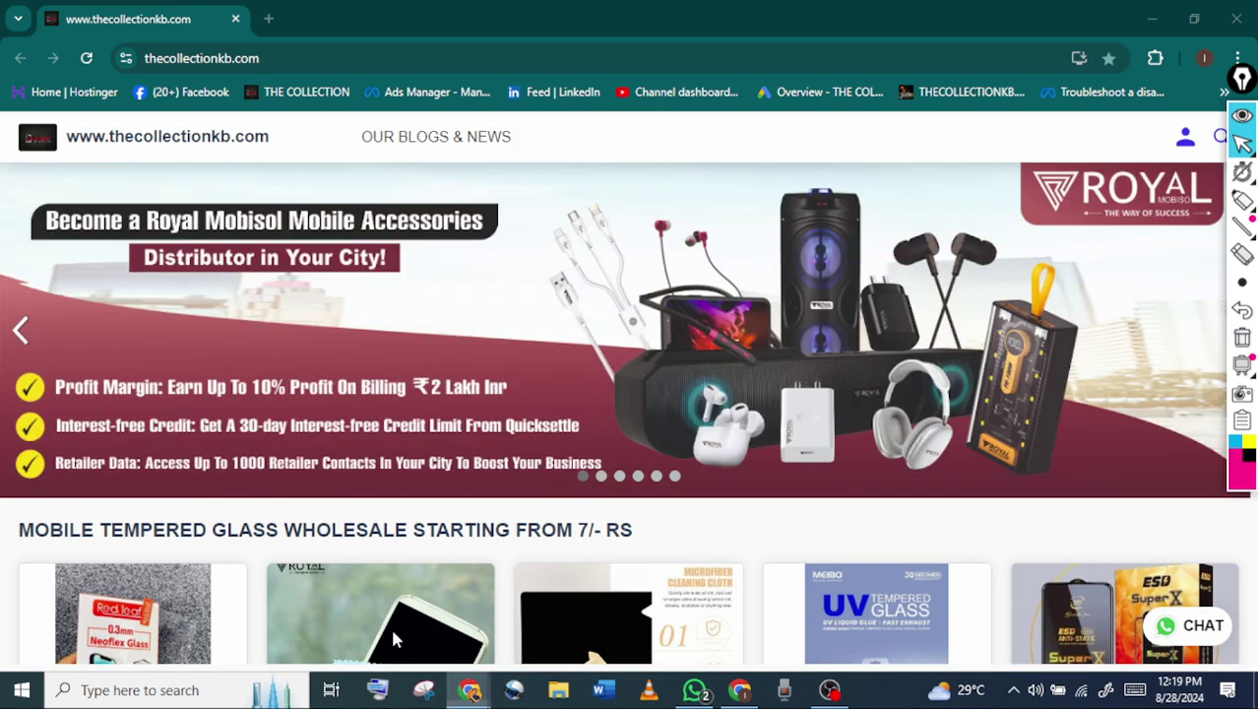
pyautogui.click(390, 625)
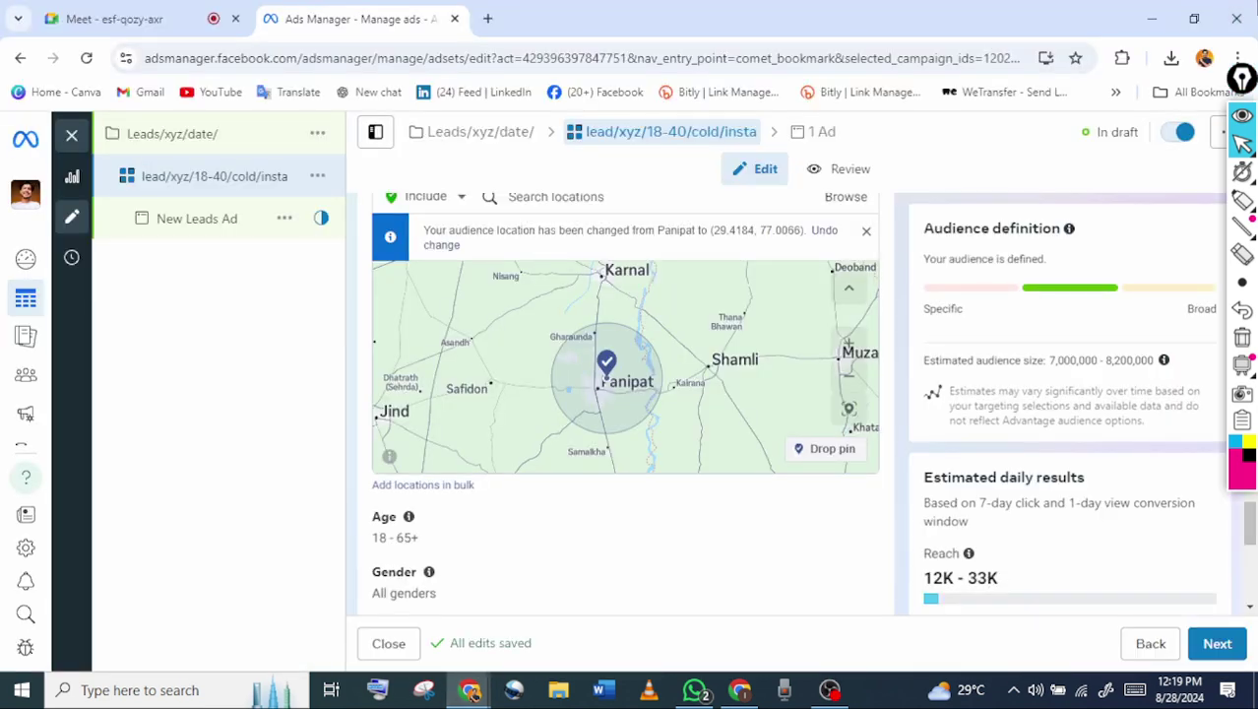
# Handwrite a circled "postal" beside the map, add pink lines and an arc below it, and clear all the annotations
pyautogui.click(1237, 203)
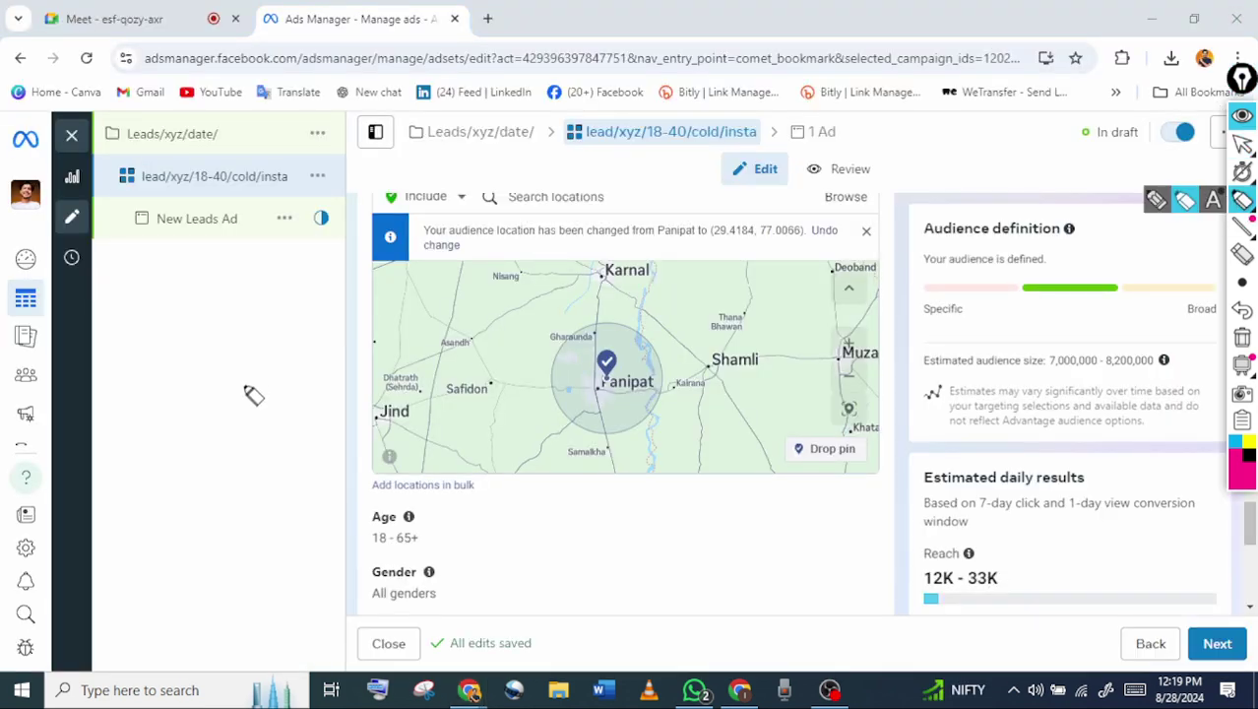
pyautogui.moveTo(236, 390)
pyautogui.mouseDown()
pyautogui.moveTo(335, 307)
pyautogui.moveTo(351, 351)
pyautogui.mouseUp()
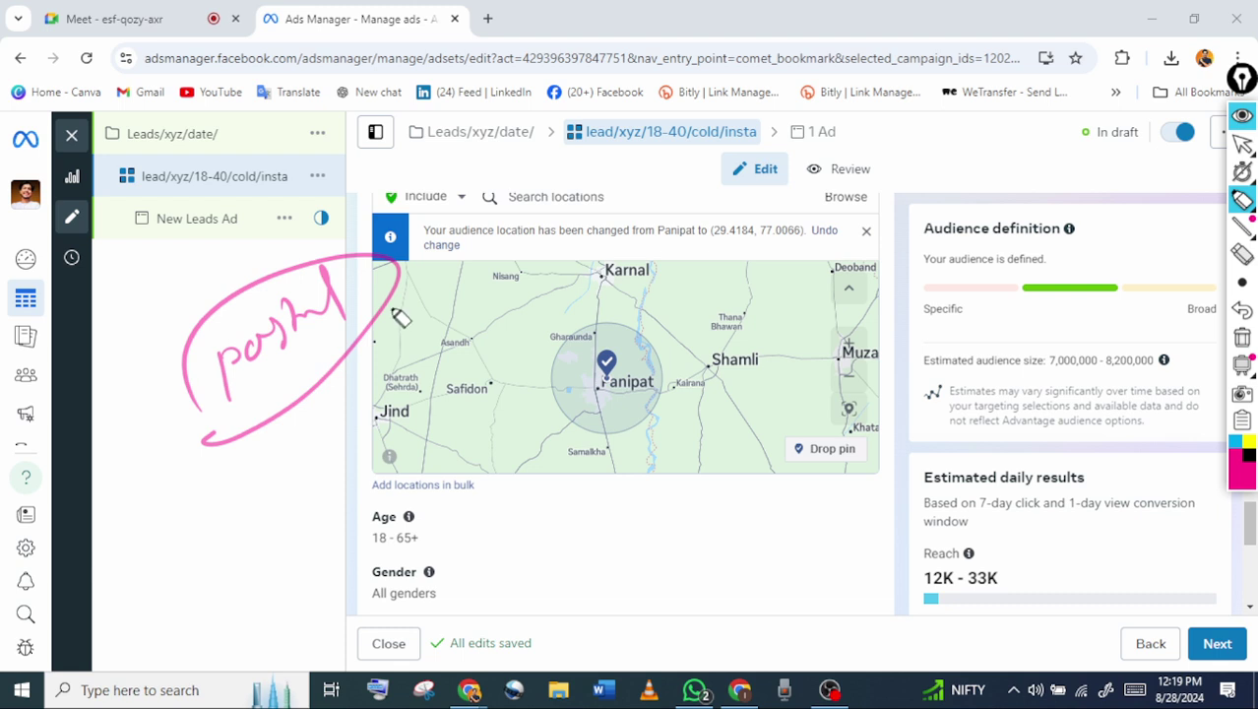
pyautogui.moveTo(224, 561); pyautogui.dragTo(320, 508)
pyautogui.moveTo(508, 563); pyautogui.dragTo(789, 533)
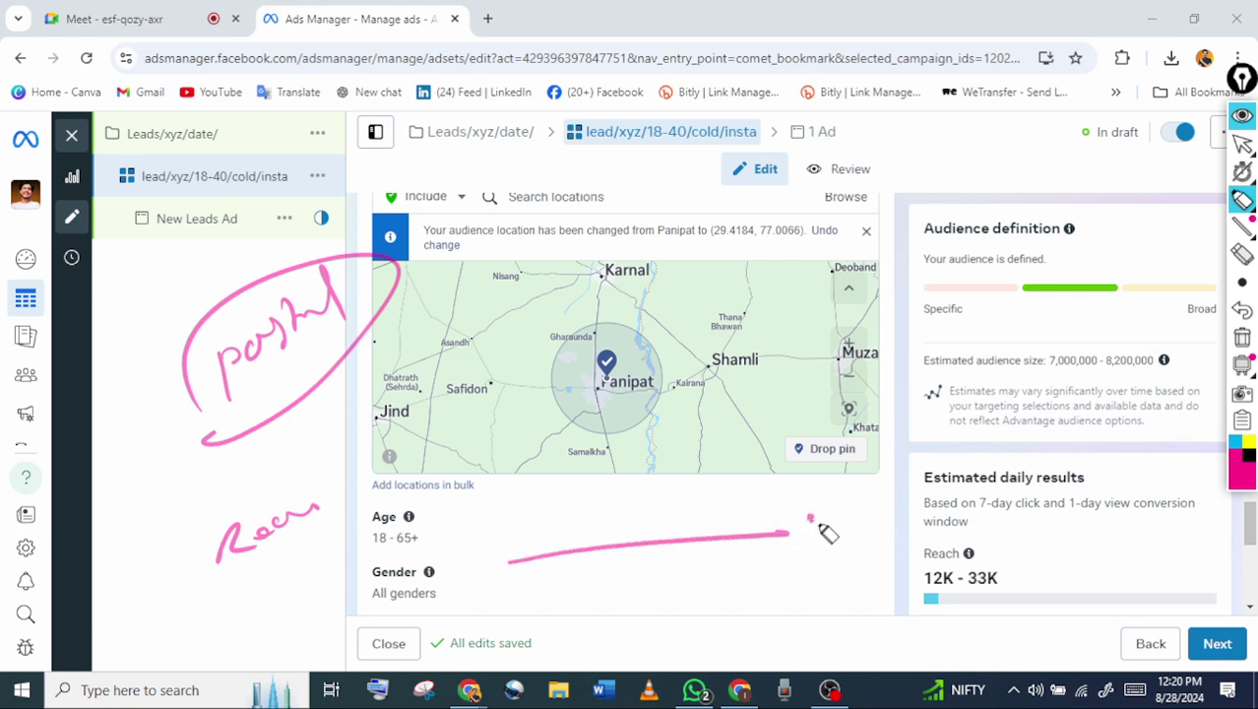
pyautogui.moveTo(864, 531); pyautogui.dragTo(1158, 526)
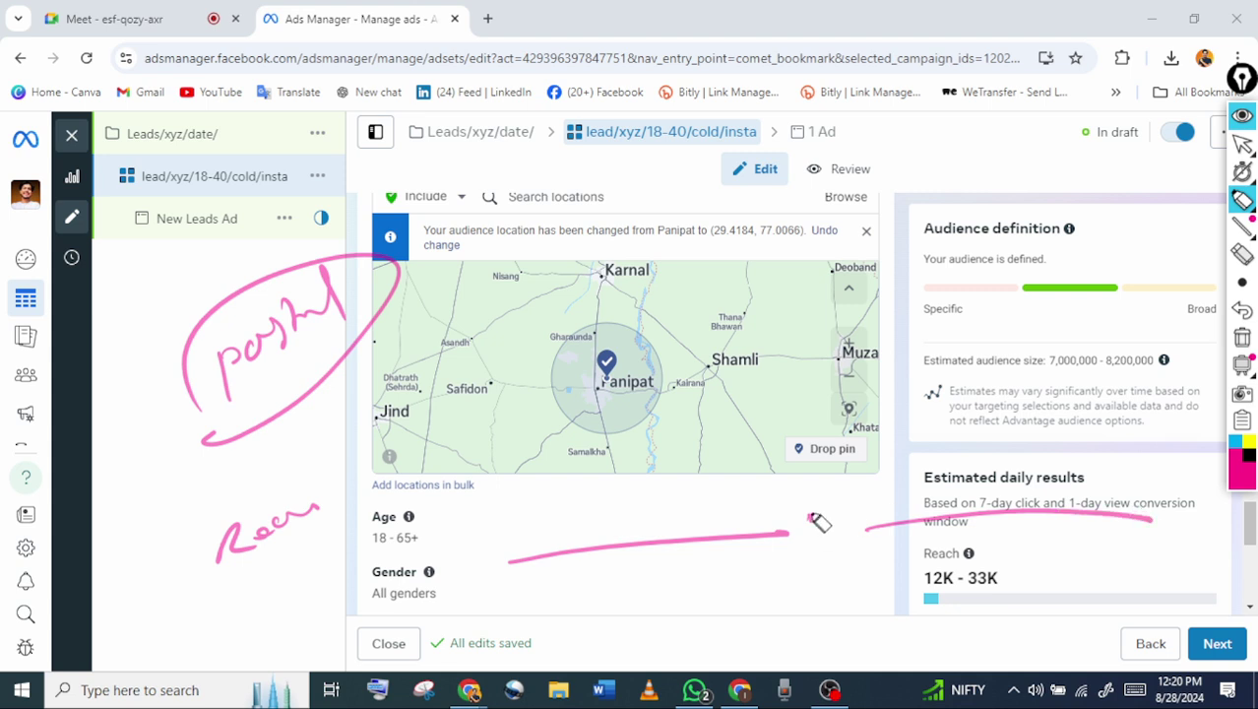
pyautogui.moveTo(802, 540)
pyautogui.mouseDown()
pyautogui.moveTo(865, 522)
pyautogui.moveTo(565, 558)
pyautogui.moveTo(531, 520)
pyautogui.mouseUp()
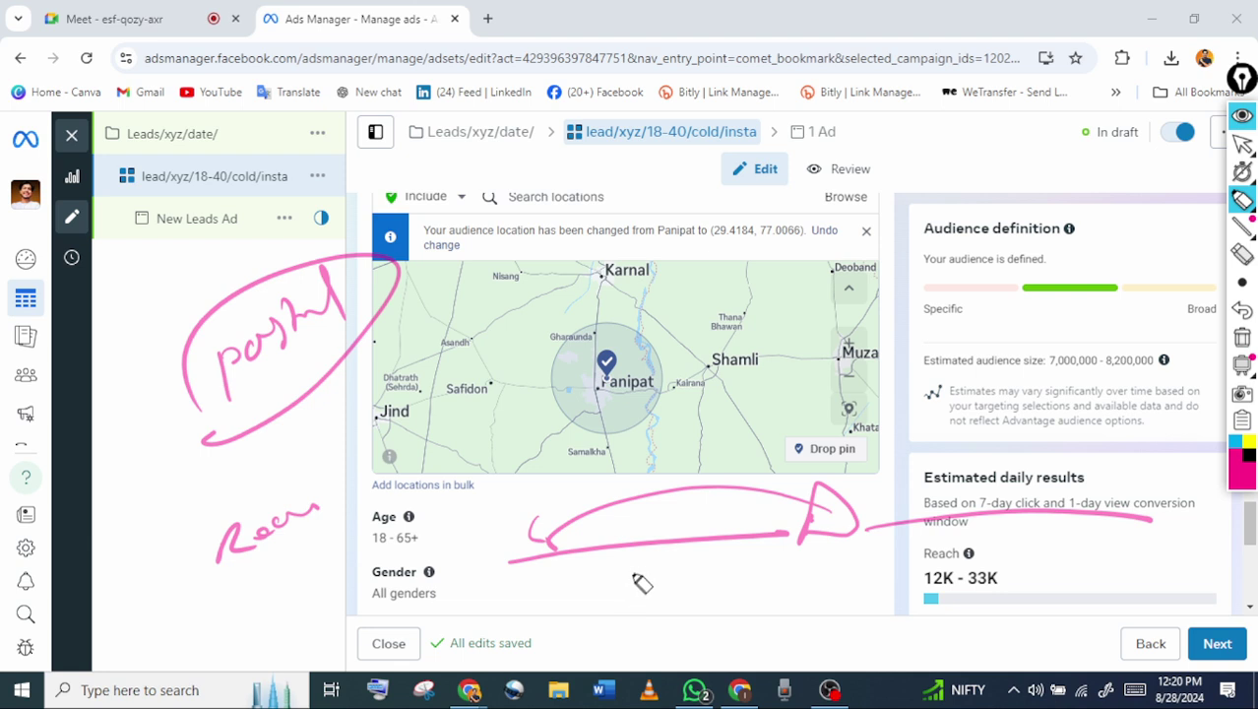
pyautogui.click(1243, 145)
pyautogui.click(1242, 337)
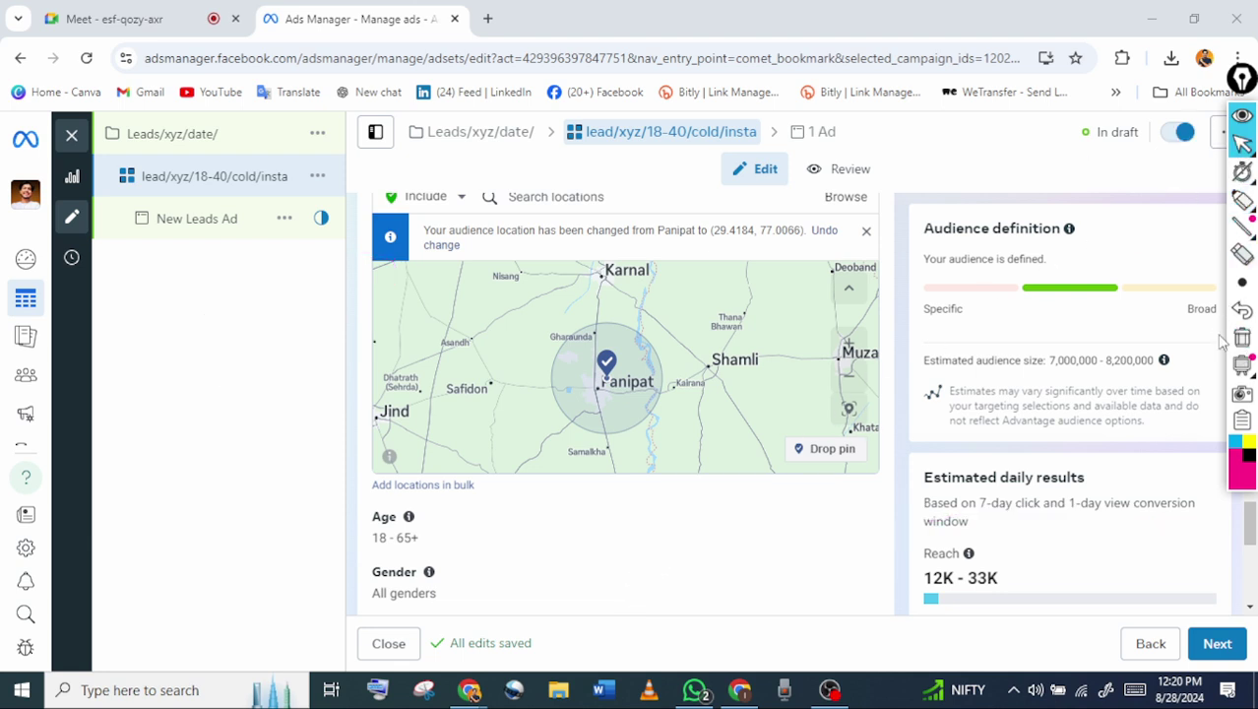
# Circle the "Add locations in bulk" link below the map with the pink pen, and clear the drawing
pyautogui.click(1218, 223)
pyautogui.scroll(1, 1219, 224)
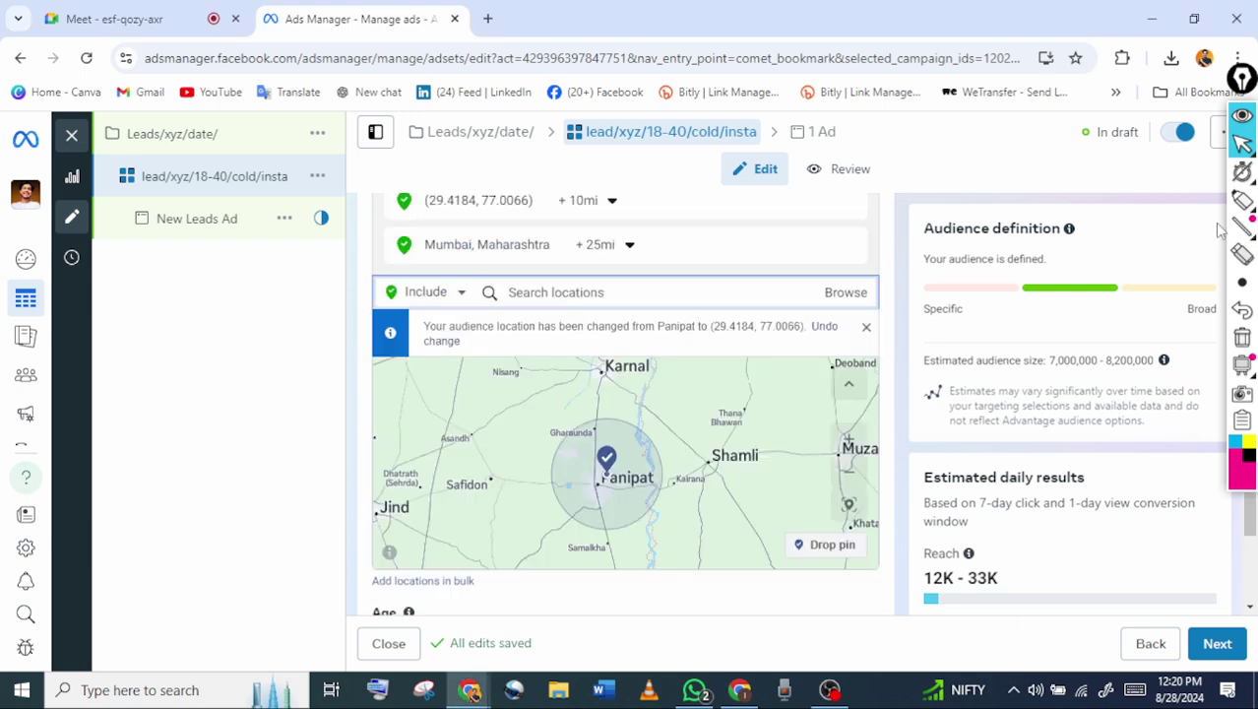
pyautogui.scroll(-1, 626, 404)
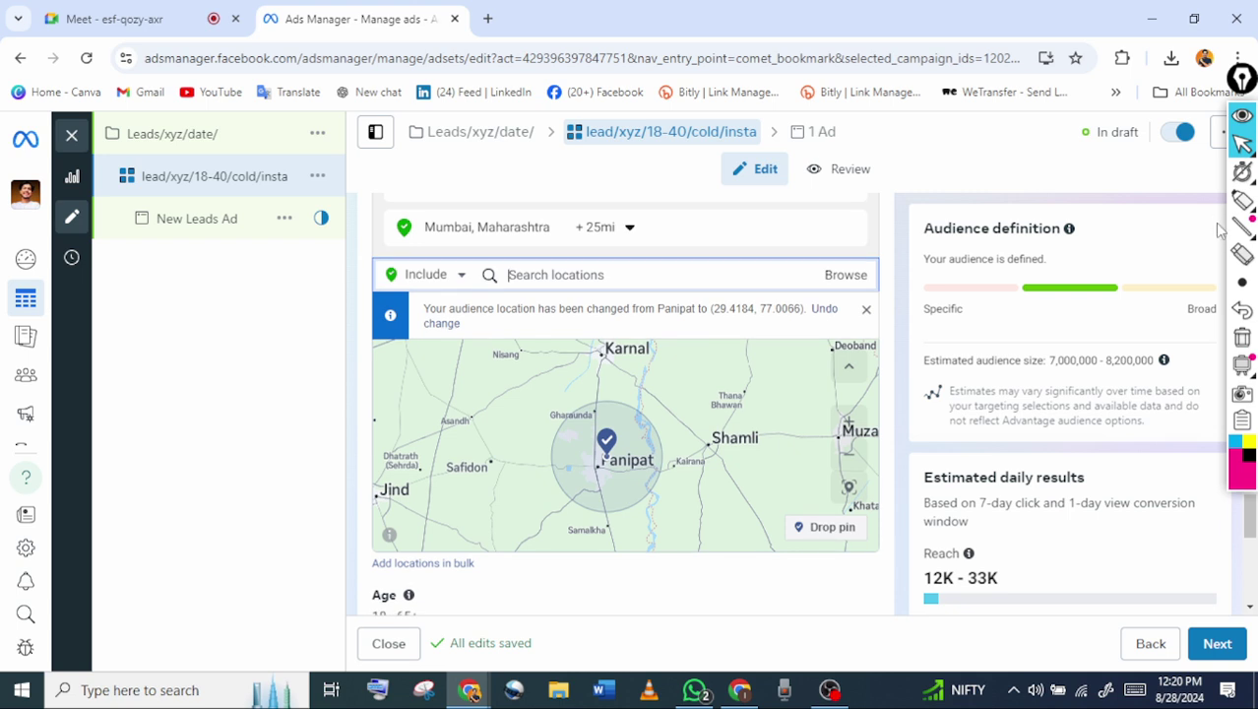
pyautogui.scroll(-1, 1216, 220)
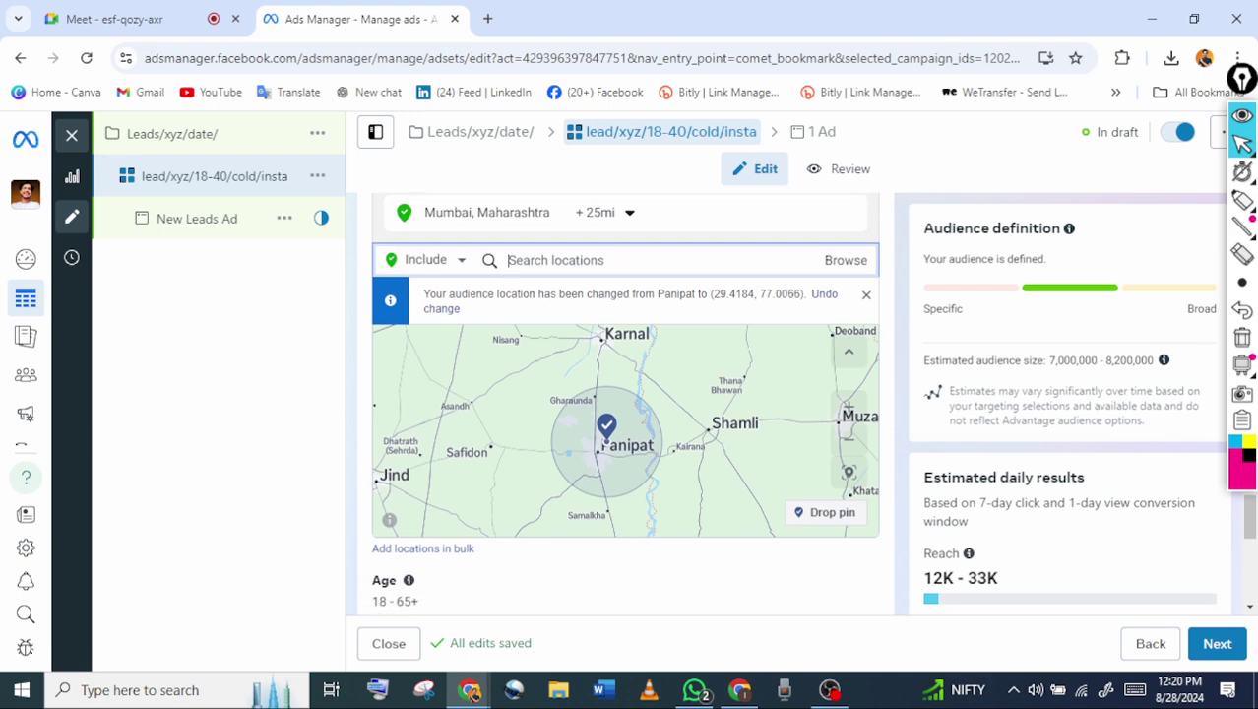
pyautogui.scroll(-1, 1217, 220)
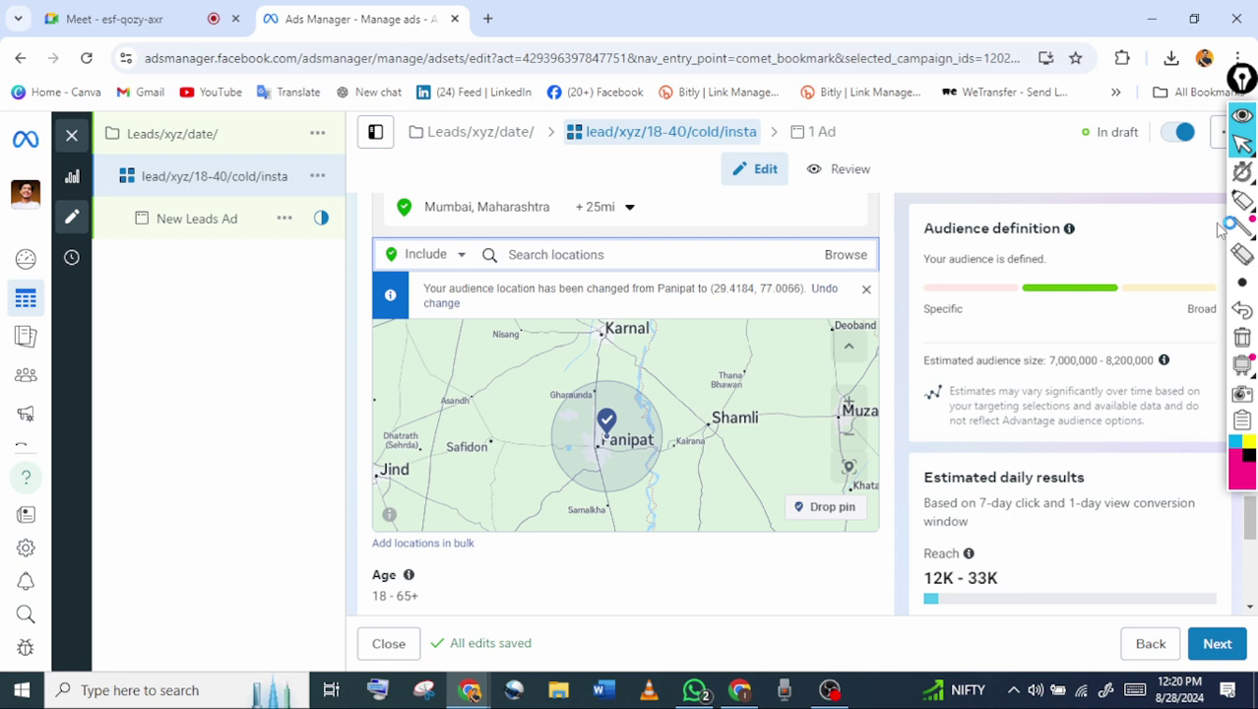
pyautogui.click(1242, 200)
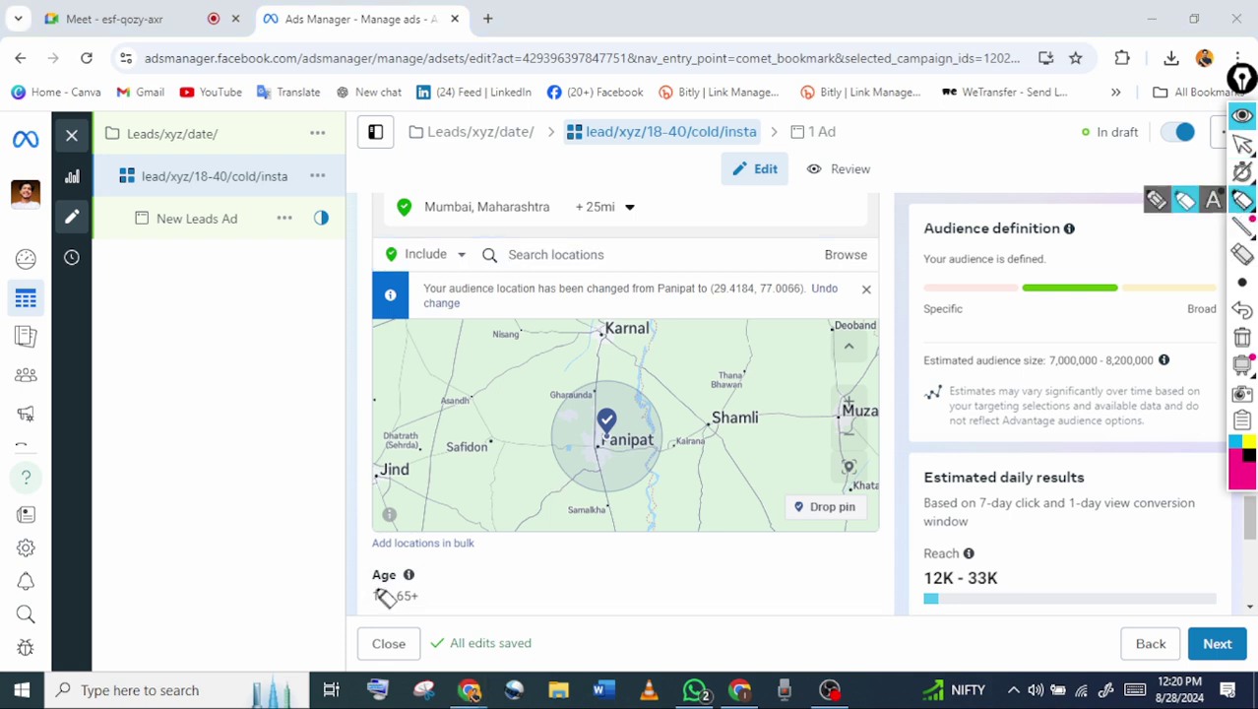
pyautogui.moveTo(332, 538)
pyautogui.mouseDown()
pyautogui.moveTo(427, 514)
pyautogui.moveTo(435, 592)
pyautogui.moveTo(331, 537)
pyautogui.mouseUp()
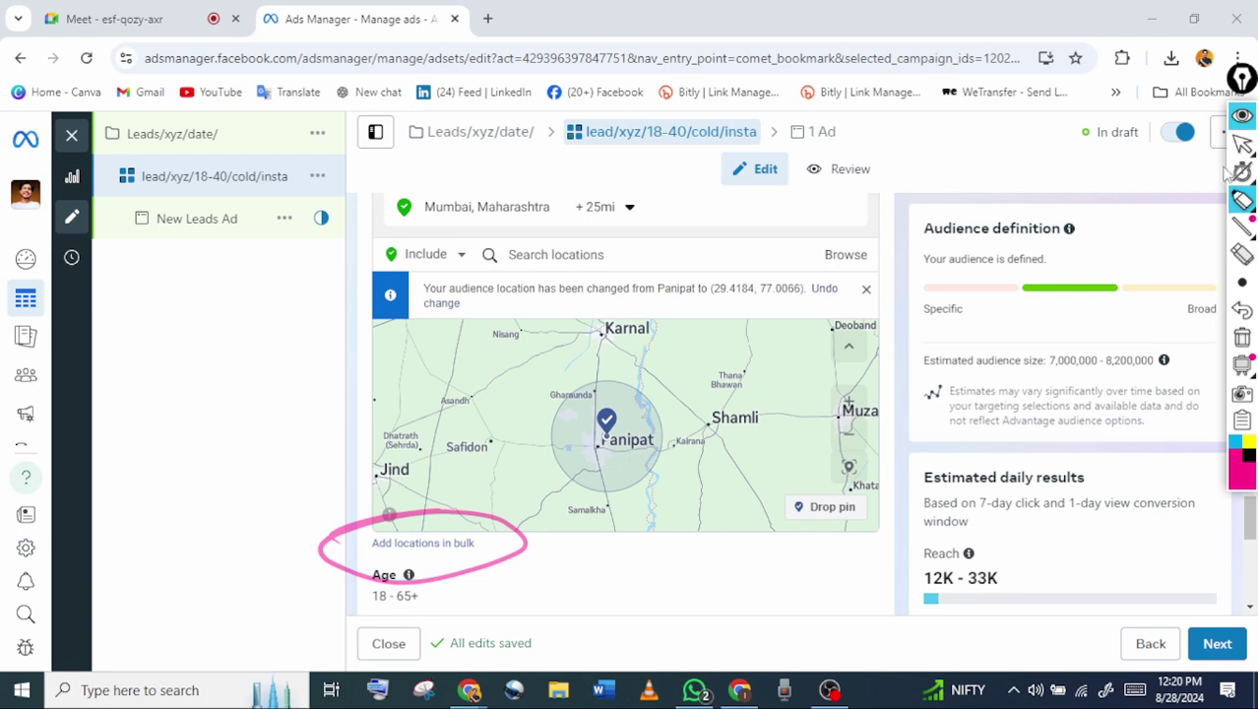
pyautogui.click(1237, 340)
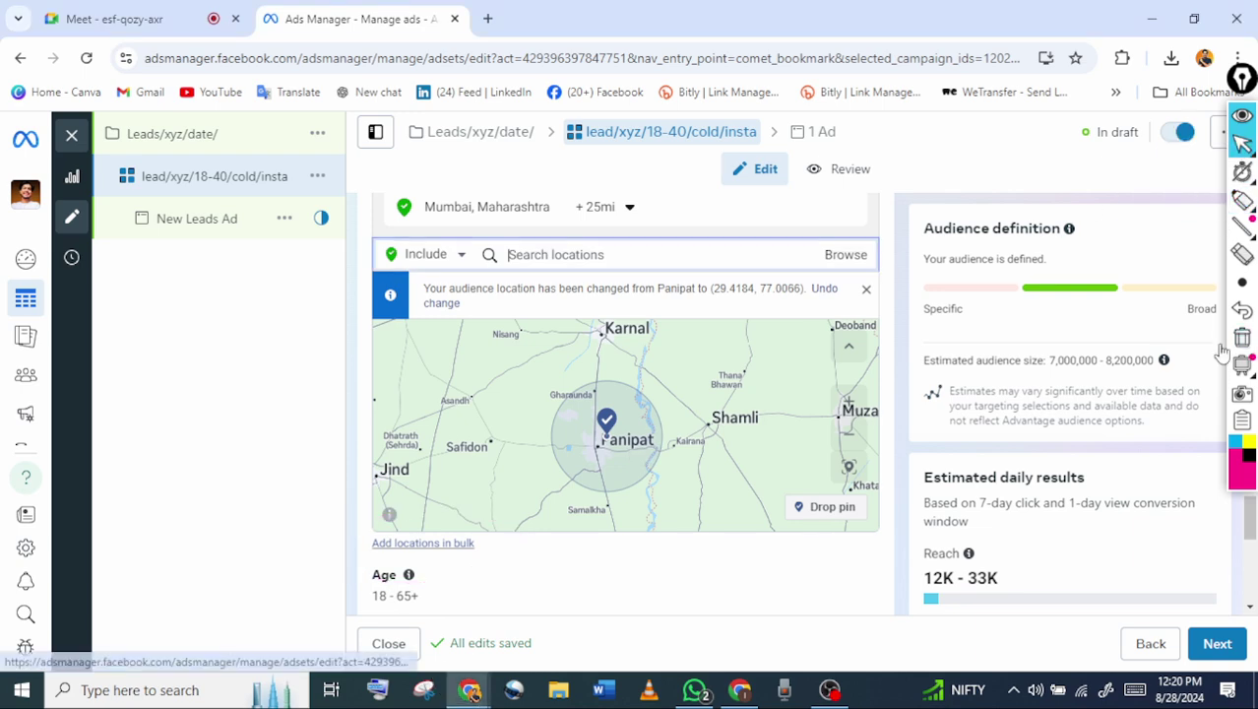
# Open the bulk location entry dialog, underline its "Location type" label with the pen, and clear the marks
pyautogui.click(423, 543)
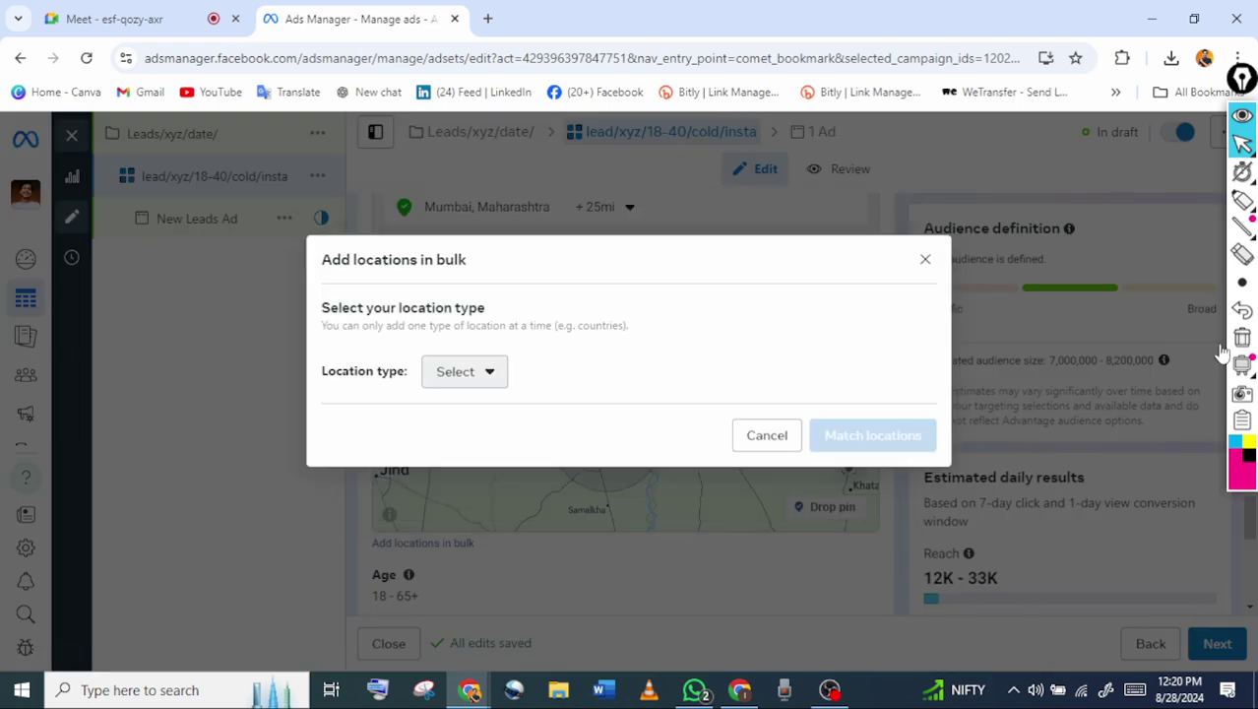
pyautogui.click(1242, 200)
pyautogui.moveTo(331, 391); pyautogui.dragTo(379, 391)
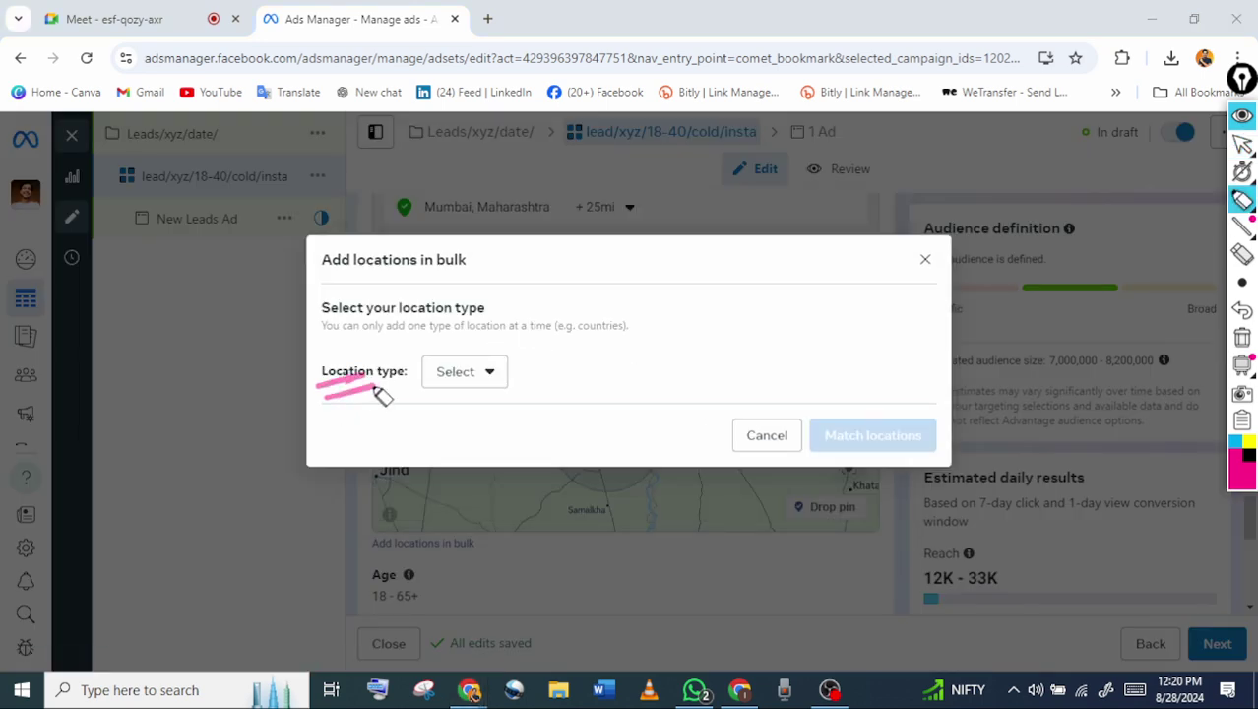
pyautogui.click(1243, 144)
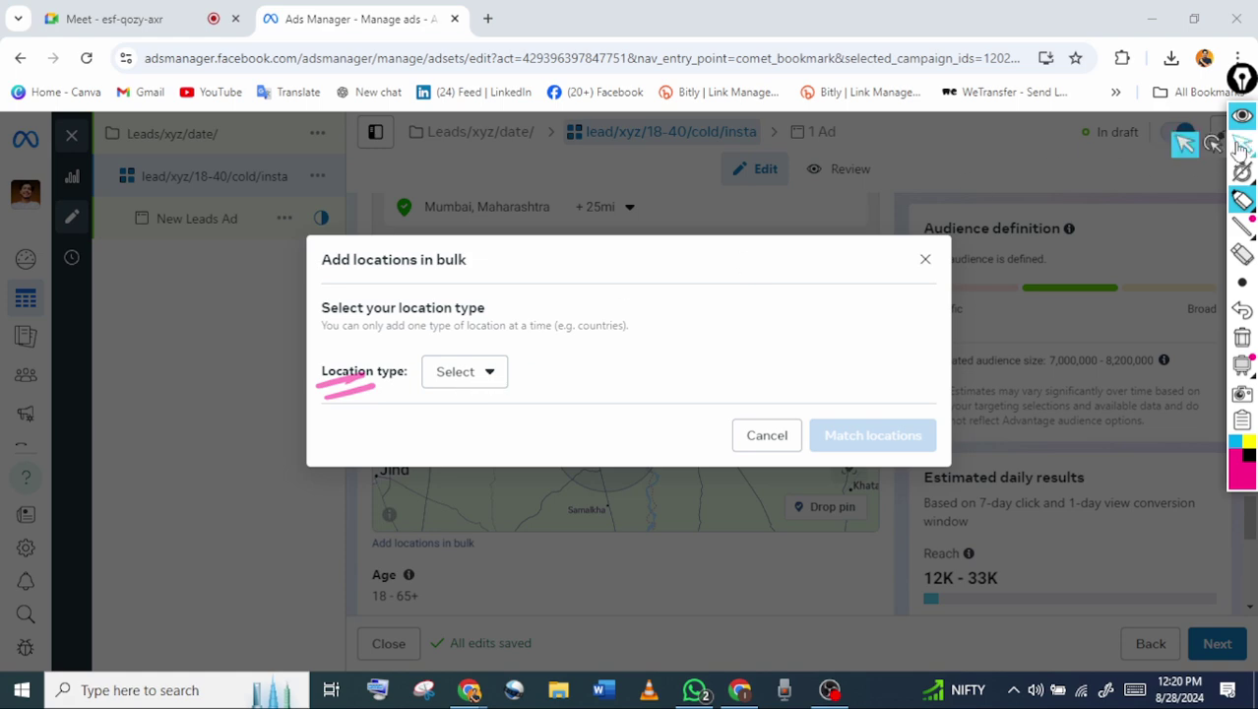
pyautogui.click(1241, 337)
# Set the location type for the bulk entry to Postal codes
pyautogui.click(464, 371)
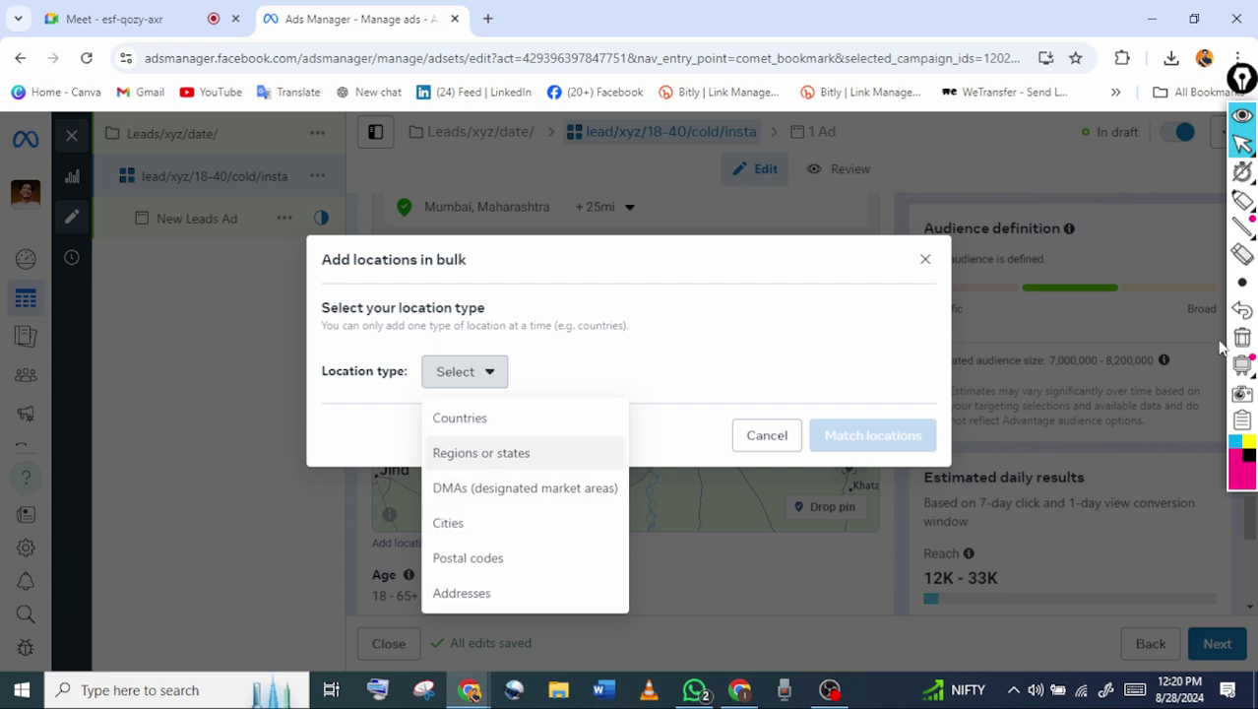
pyautogui.press('Up')
pyautogui.press('Down')
pyautogui.press('Down')
pyautogui.press('Up')
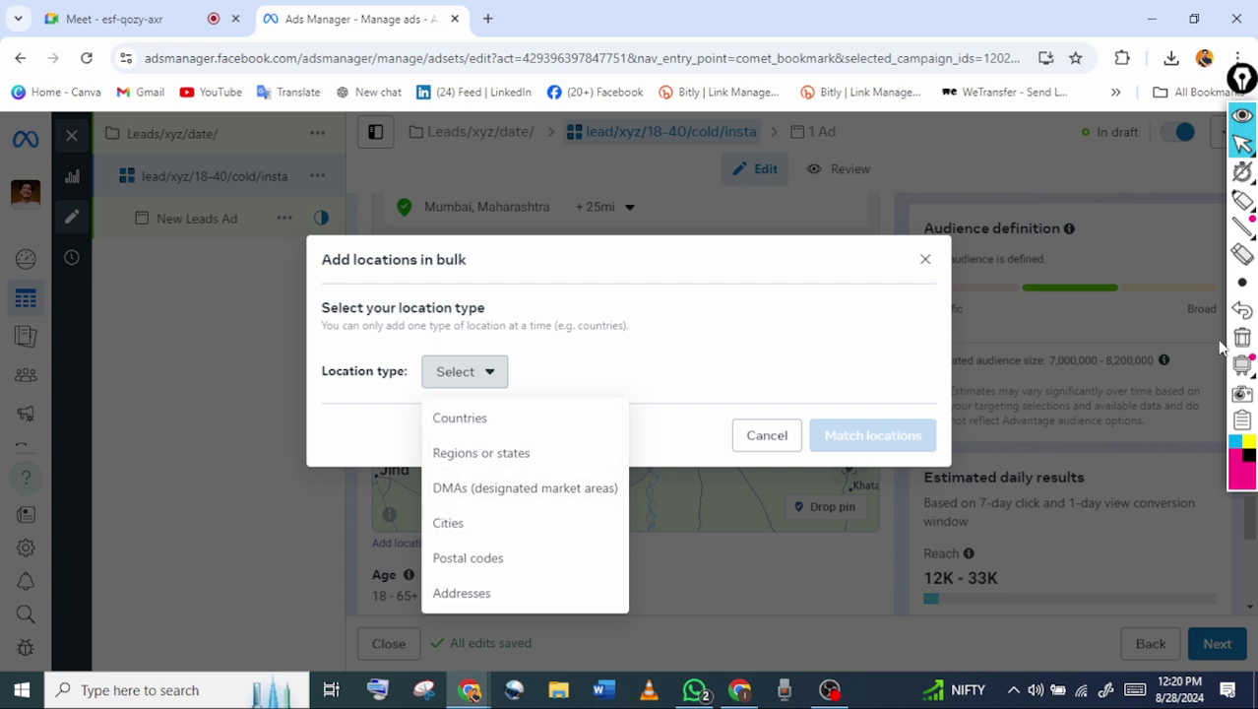
pyautogui.press('Down')
pyautogui.press('Down')
pyautogui.press('Up')
pyautogui.press('Down')
pyautogui.press('Down')
pyautogui.press('Down')
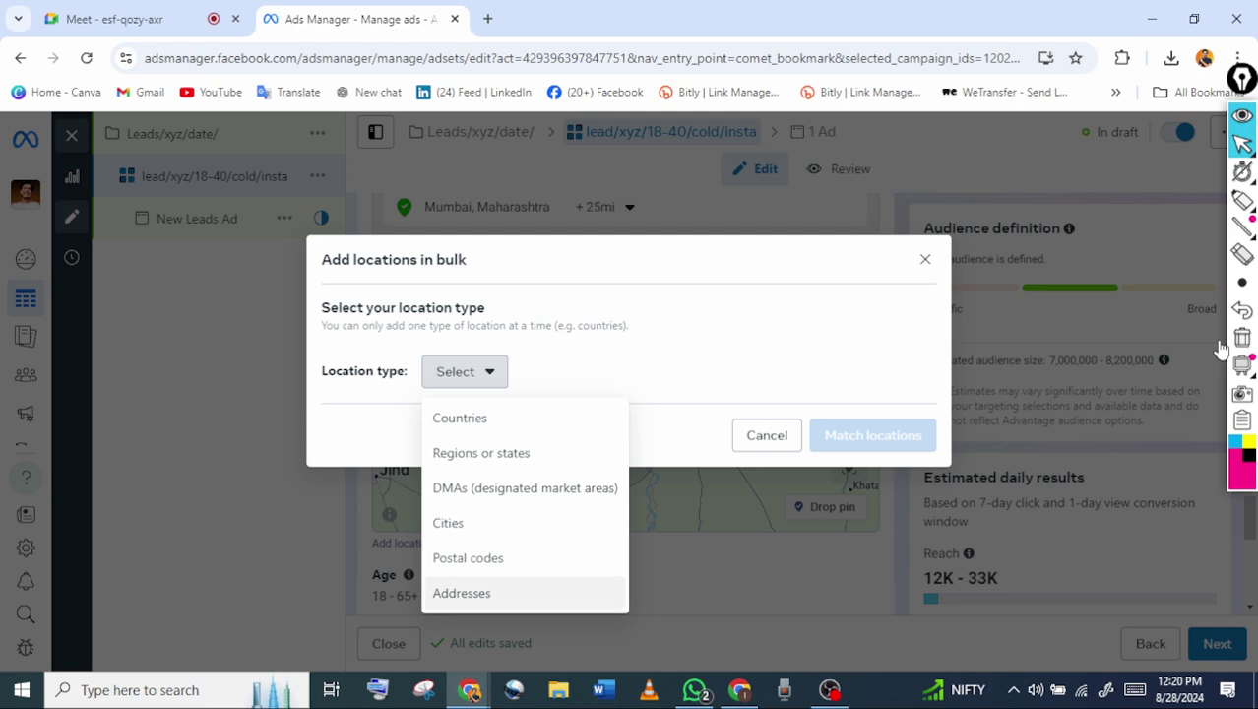
pyautogui.press('Up')
pyautogui.press('Return')
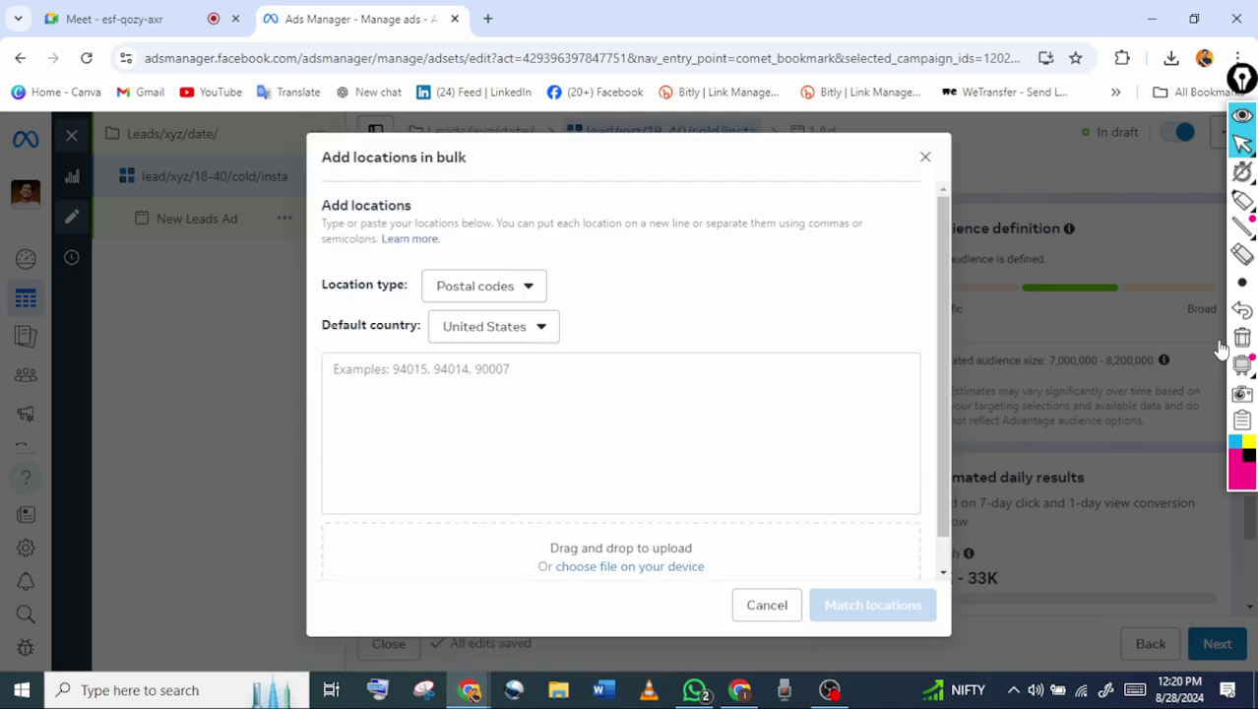
# Set the default country for the bulk postal codes to Italy
pyautogui.press('Tab')
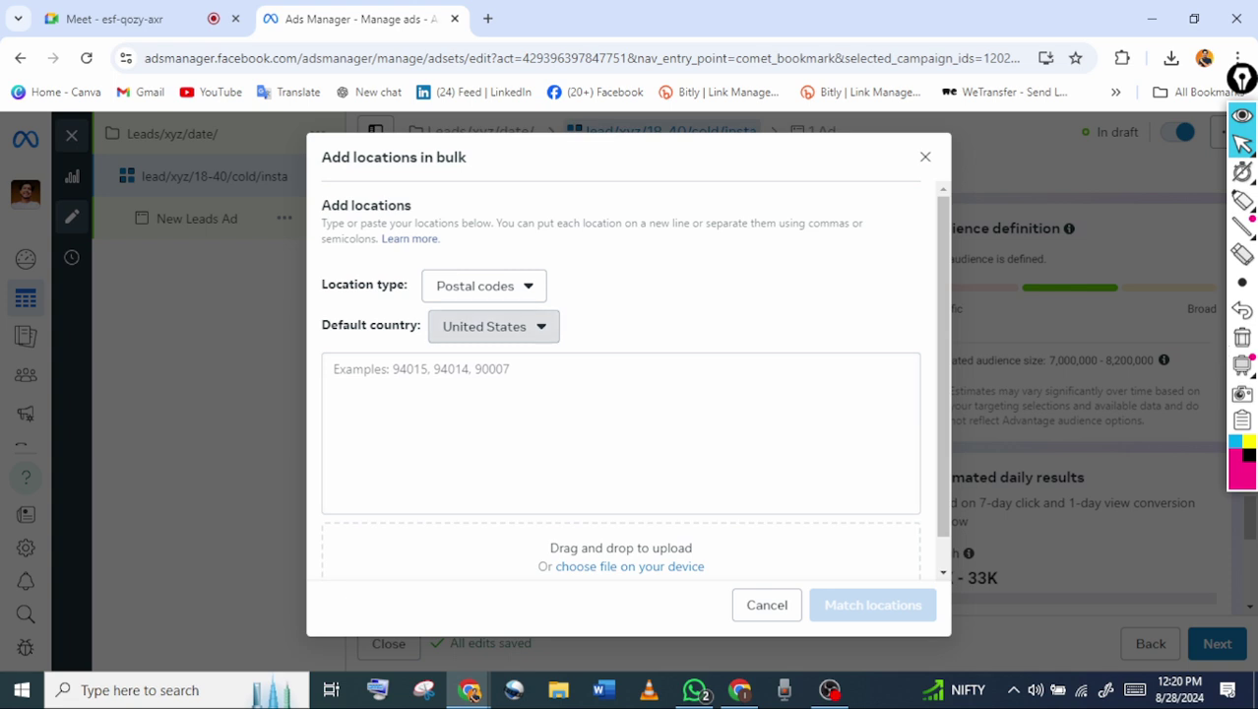
pyautogui.press('Return')
pyautogui.scroll(-2, 533, 445)
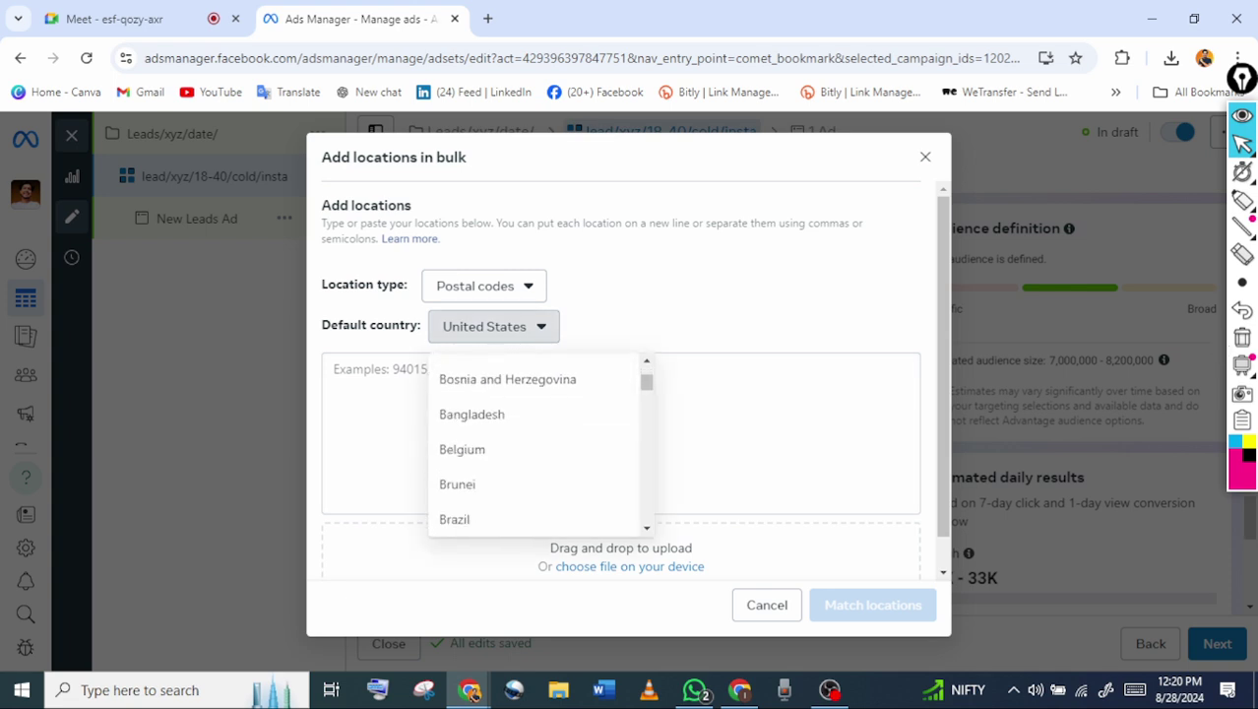
pyautogui.press('Down')
pyautogui.press('Down')
pyautogui.press('Down')
pyautogui.press('Down')
pyautogui.press('Down')
pyautogui.press('Down')
pyautogui.press('Down')
pyautogui.press('Down')
pyautogui.press('Down')
pyautogui.press('Down')
pyautogui.press('Down')
pyautogui.press('Down')
pyautogui.press('Down')
pyautogui.press('Down')
pyautogui.press('Down')
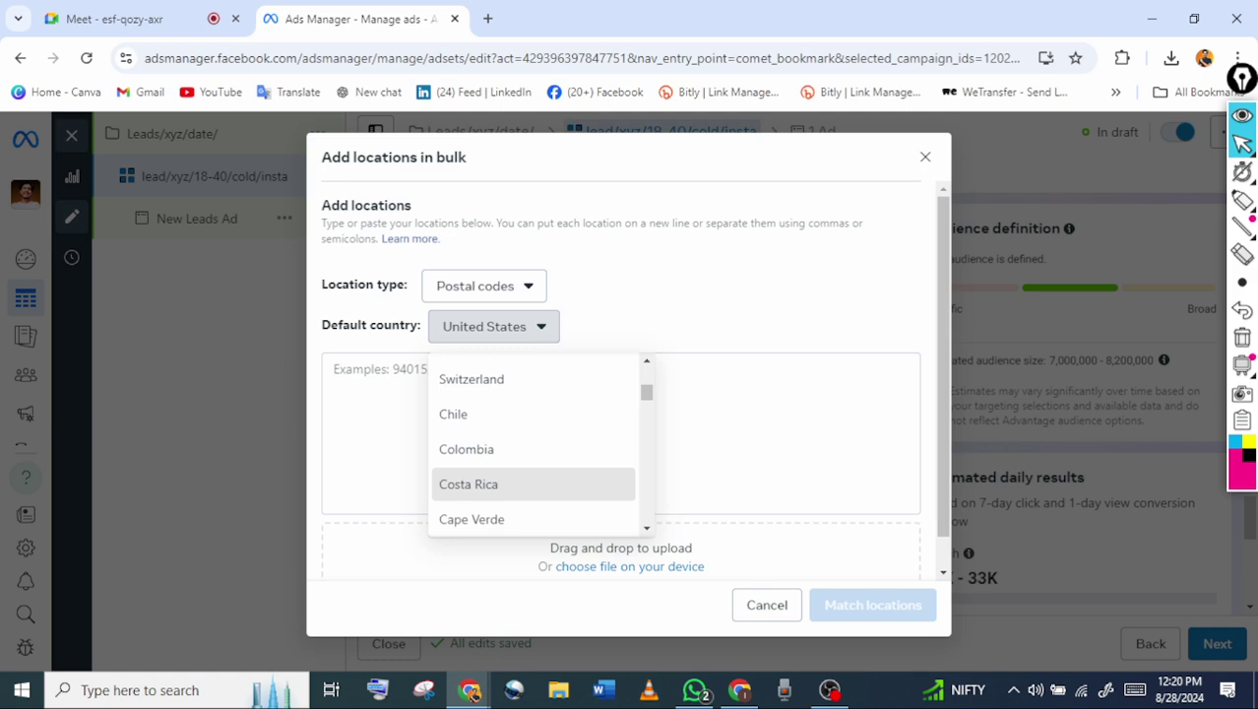
pyautogui.press('Down')
pyautogui.press('Down')
pyautogui.press('Down')
pyautogui.press('Down')
pyautogui.press('Down')
pyautogui.press('Down')
pyautogui.press('Down')
pyautogui.press('Down')
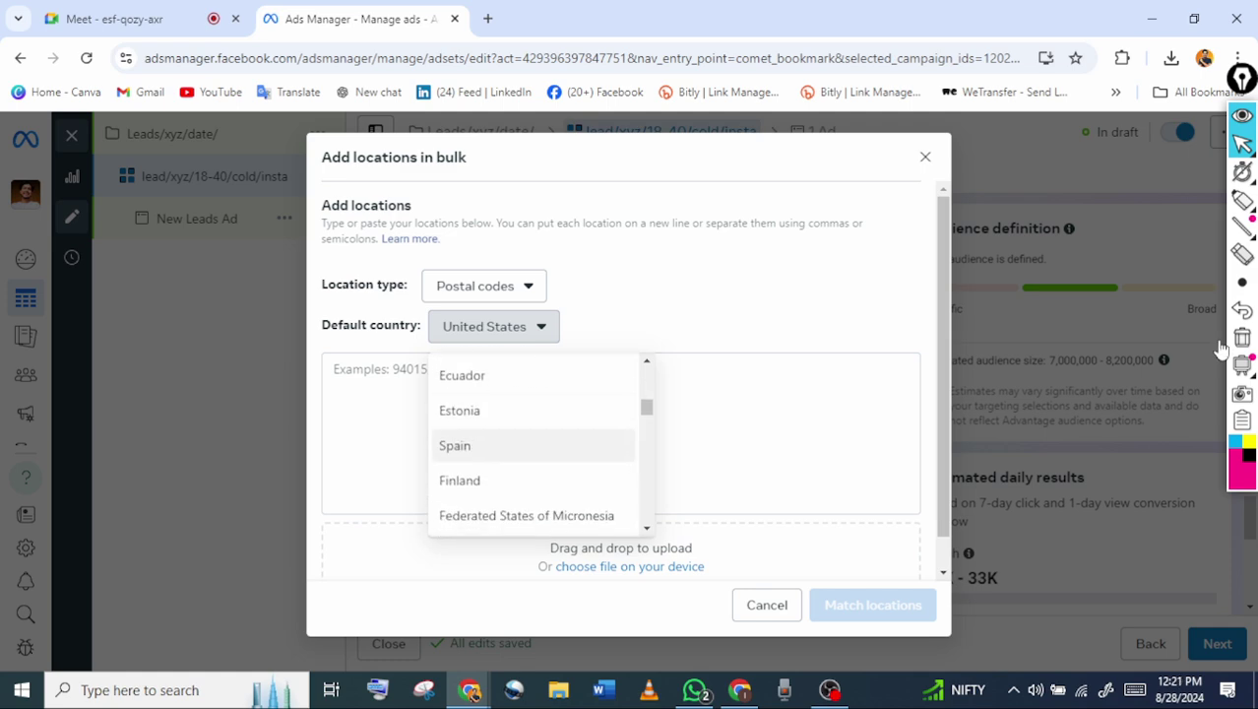
pyautogui.press('Down')
pyautogui.press('Down')
pyautogui.press('Down')
pyautogui.press('Down')
pyautogui.press('Down')
pyautogui.press('Down')
pyautogui.press('Down')
pyautogui.press('Down')
pyautogui.press('Down')
pyautogui.press('Down')
pyautogui.press('Down')
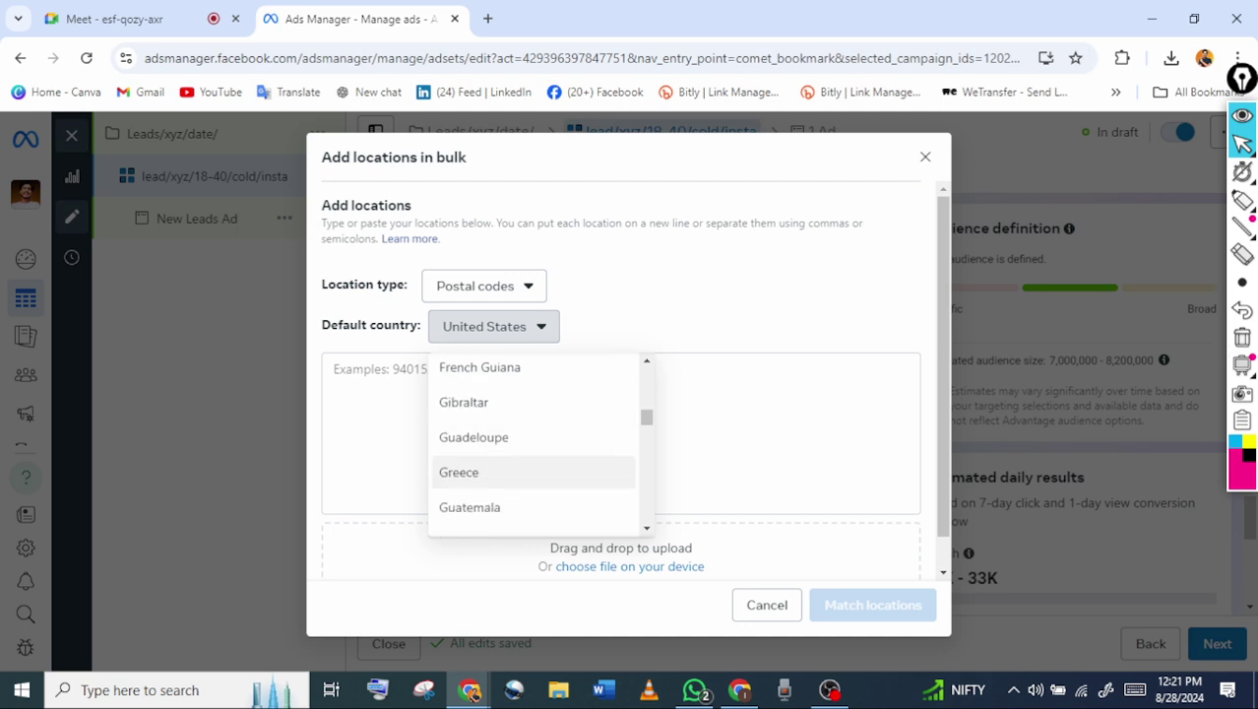
pyautogui.press('Down')
pyautogui.press('Down')
pyautogui.press('Down')
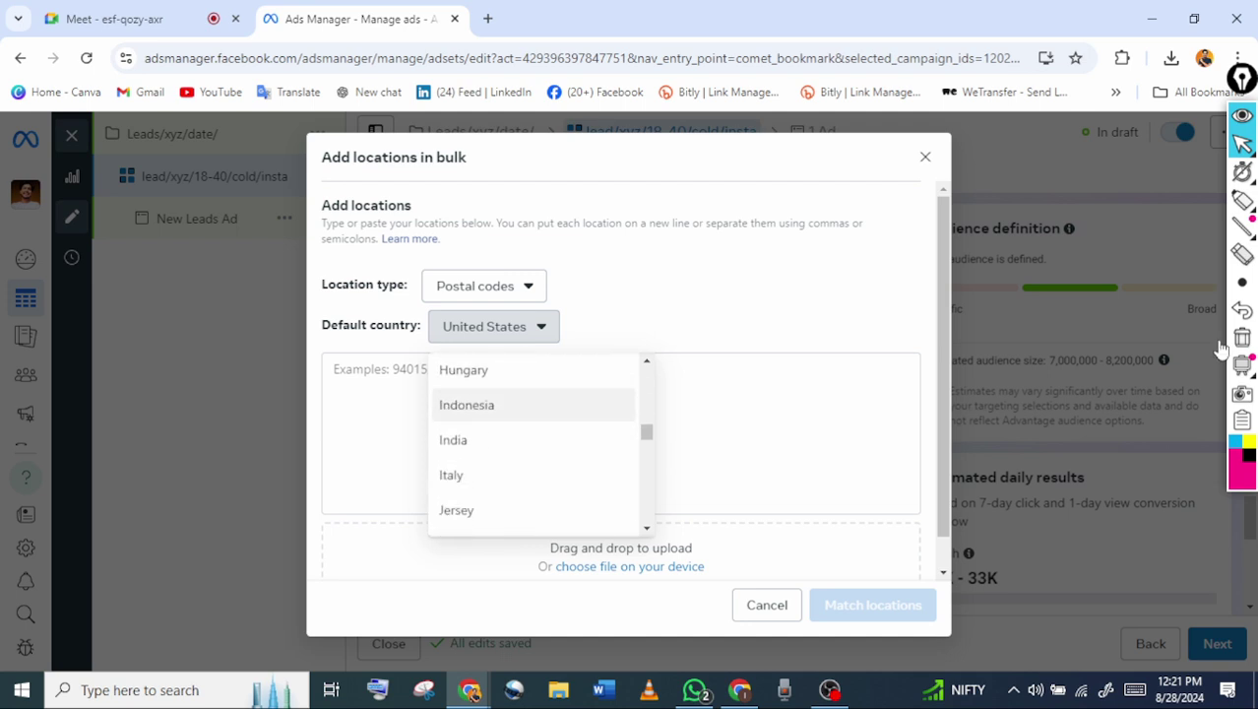
pyautogui.press('Return')
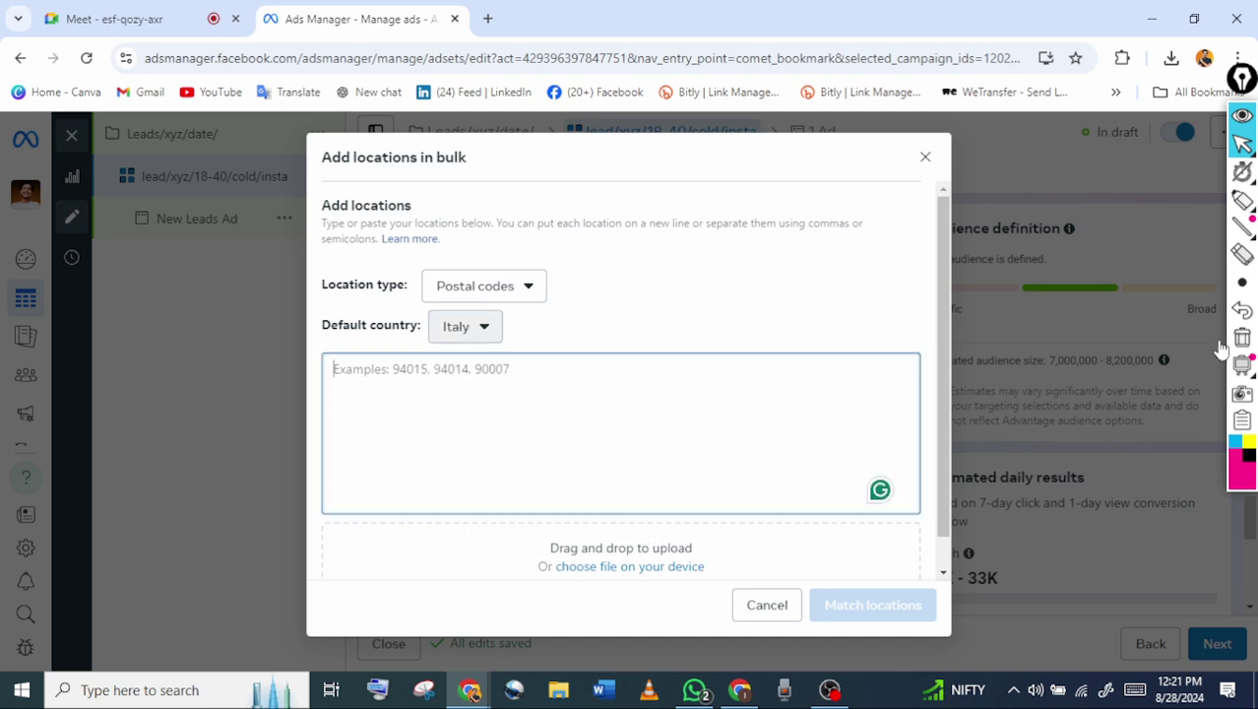
# Change the default country for the bulk postal codes to India
pyautogui.click(465, 326)
pyautogui.scroll(-4, 534, 478)
pyautogui.press('Down')
pyautogui.press('Down')
pyautogui.press('Down')
pyautogui.press('Down')
pyautogui.press('Down')
pyautogui.press('Down')
pyautogui.press('Down')
pyautogui.press('Down')
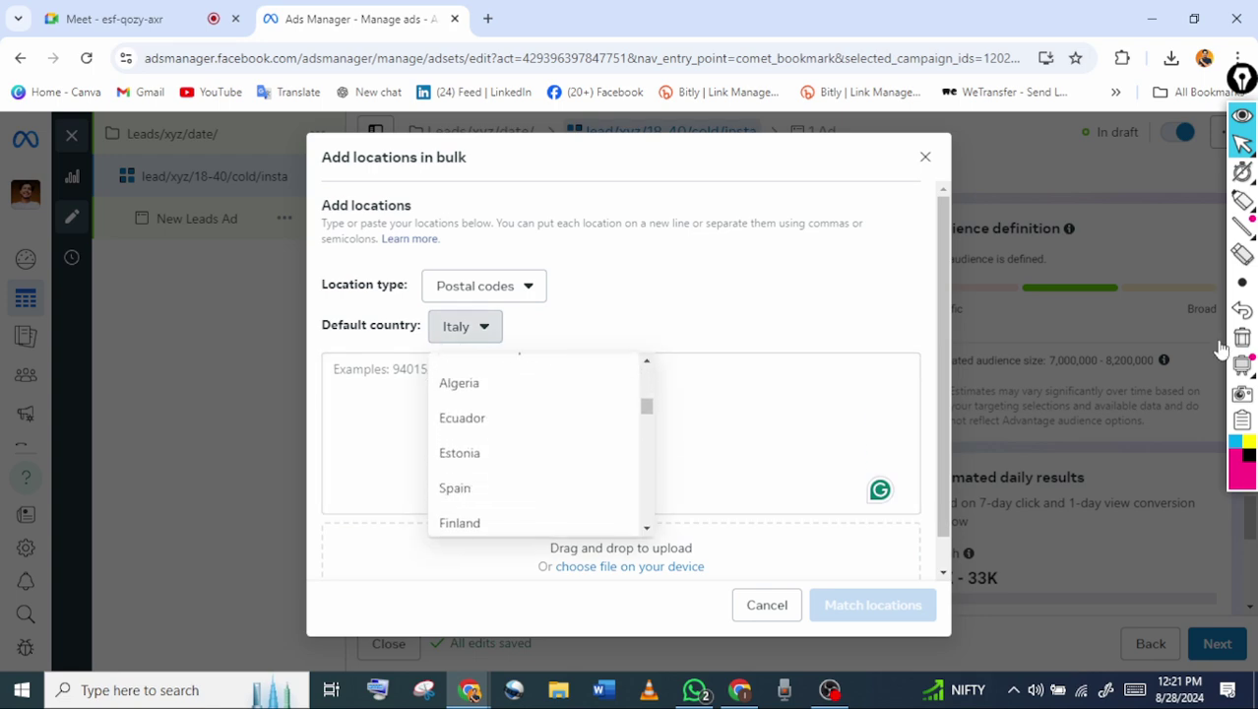
pyautogui.press('Down')
pyautogui.press('Down')
pyautogui.press('Down')
pyautogui.press('Down')
pyautogui.press('Down')
pyautogui.press('Down')
pyautogui.press('Down')
pyautogui.press('Down')
pyautogui.press('Down')
pyautogui.press('Down')
pyautogui.press('Down')
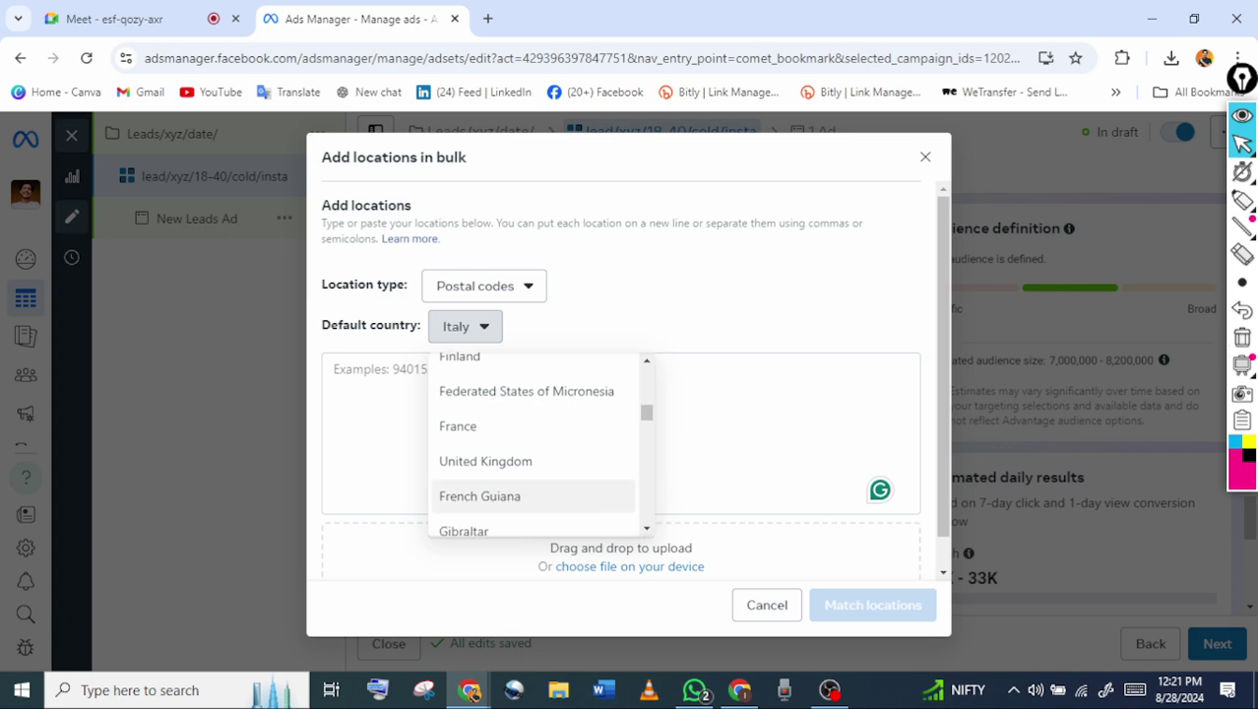
pyautogui.press('Down')
pyautogui.press('Down')
pyautogui.press('Down')
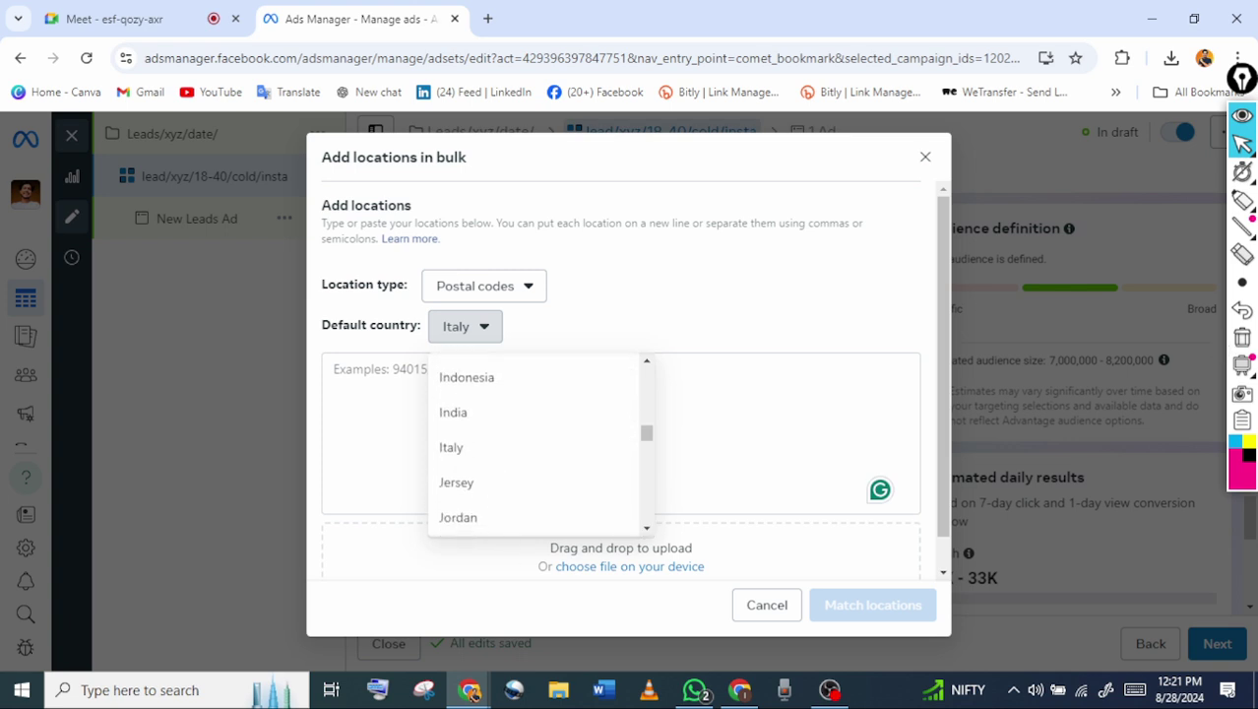
pyautogui.press('Return')
pyautogui.press('Tab')
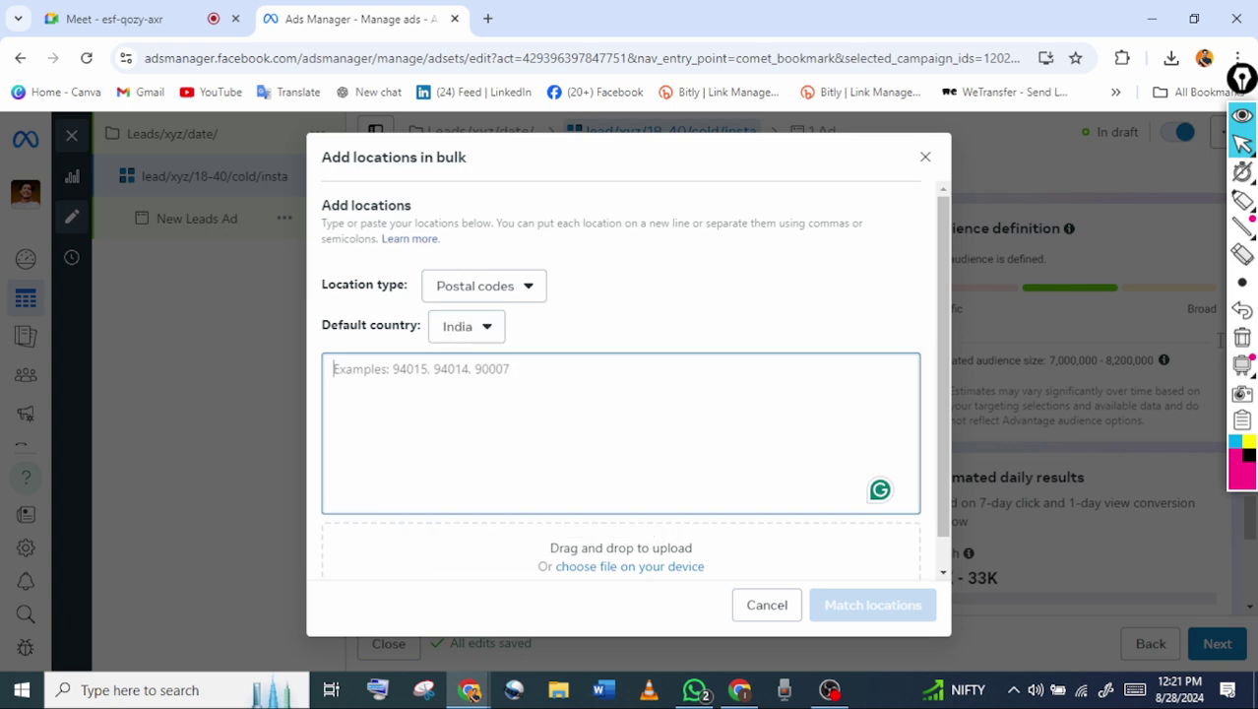
# Underline the example postal codes 94015, 94014 and 90007 in the bulk entry box with the pink pen
pyautogui.click(1241, 201)
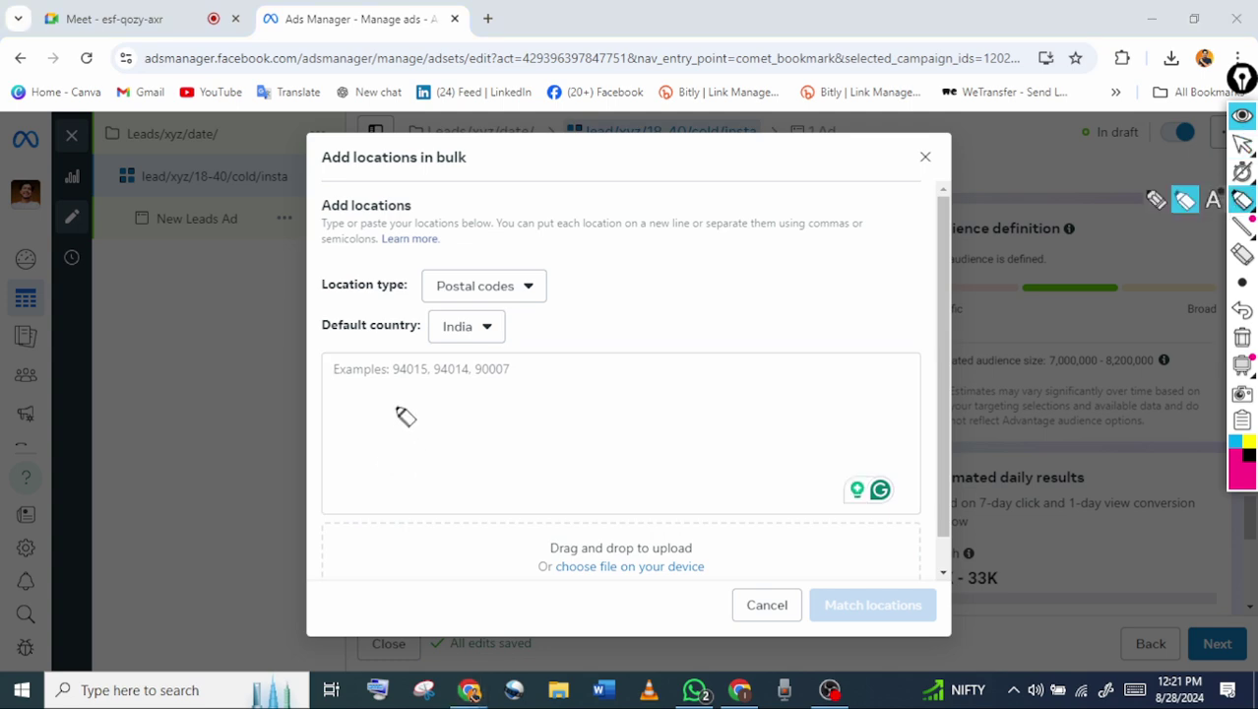
pyautogui.moveTo(387, 379); pyautogui.dragTo(545, 375)
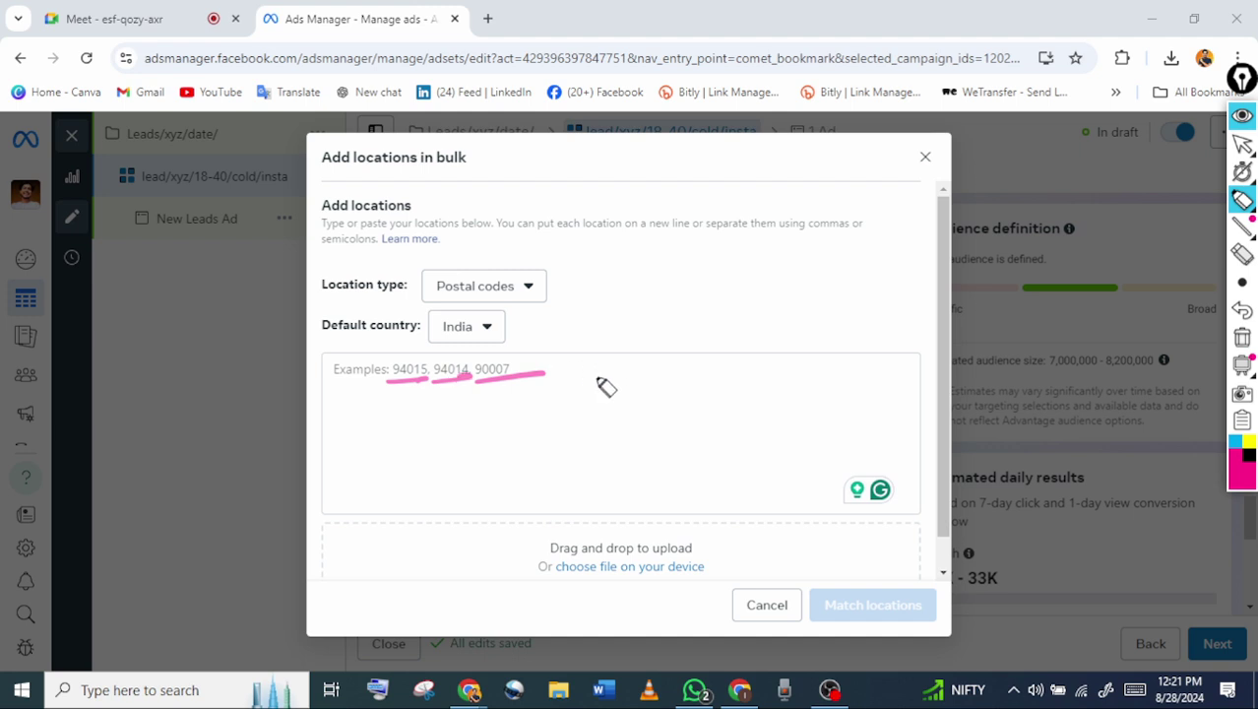
pyautogui.click(1242, 147)
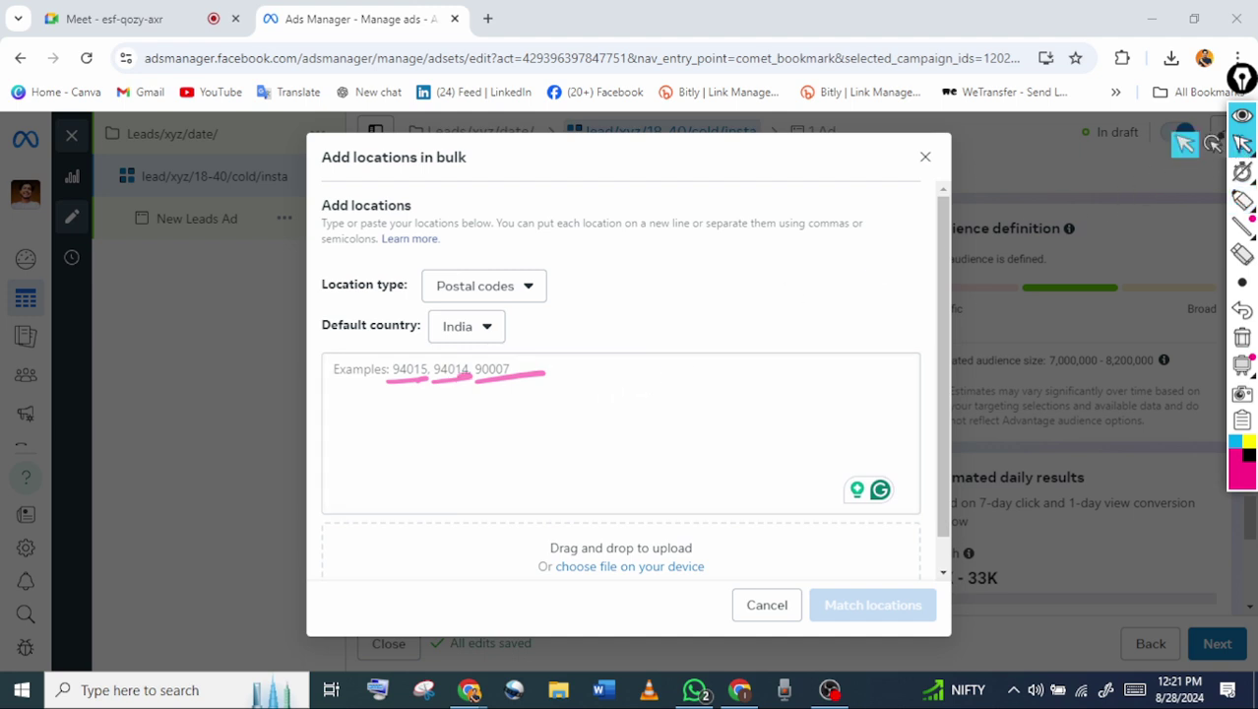
# Sketch a pink spreadsheet-like table with column lines and several row lines beside the underlined example postal codes
pyautogui.click(1242, 200)
pyautogui.moveTo(624, 260)
pyautogui.mouseDown()
pyautogui.moveTo(609, 355)
pyautogui.moveTo(856, 213)
pyautogui.moveTo(862, 401)
pyautogui.mouseUp()
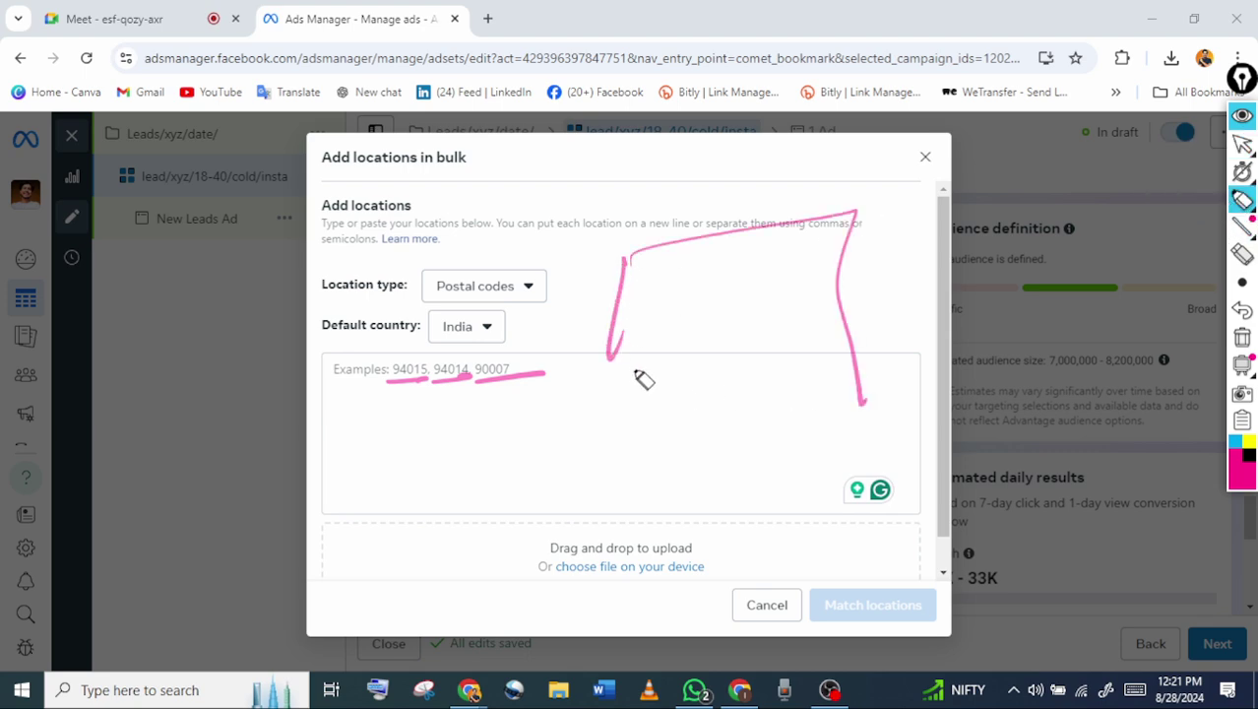
pyautogui.moveTo(609, 360)
pyautogui.mouseDown()
pyautogui.moveTo(699, 426)
pyautogui.moveTo(868, 397)
pyautogui.mouseUp()
pyautogui.moveTo(674, 252); pyautogui.dragTo(675, 419)
pyautogui.moveTo(729, 225); pyautogui.dragTo(692, 422)
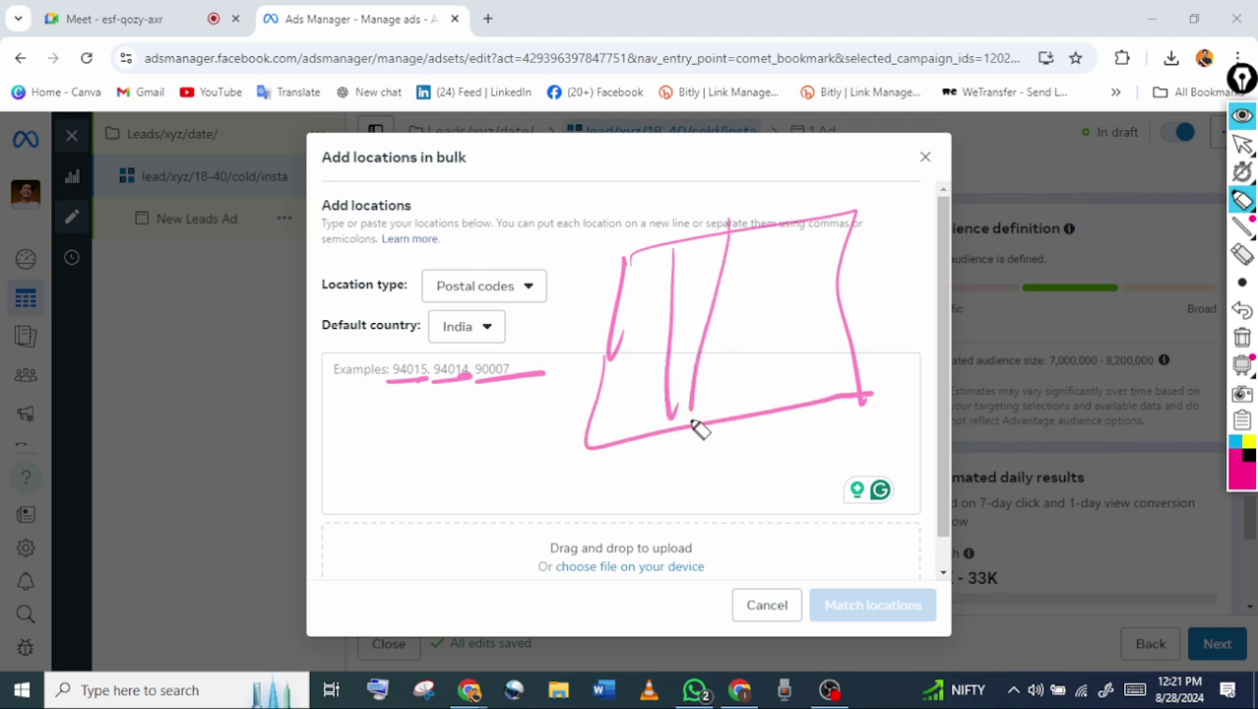
pyautogui.moveTo(812, 218); pyautogui.dragTo(765, 376)
pyautogui.moveTo(611, 316); pyautogui.dragTo(674, 307)
pyautogui.moveTo(611, 344); pyautogui.dragTo(659, 342)
pyautogui.moveTo(602, 378); pyautogui.dragTo(661, 372)
pyautogui.moveTo(595, 408)
pyautogui.mouseDown()
pyautogui.moveTo(658, 401)
pyautogui.moveTo(694, 418)
pyautogui.mouseUp()
# Clear all the pen marks, and open the file picker for uploading locations and dismiss it without choosing a file
pyautogui.click(1242, 144)
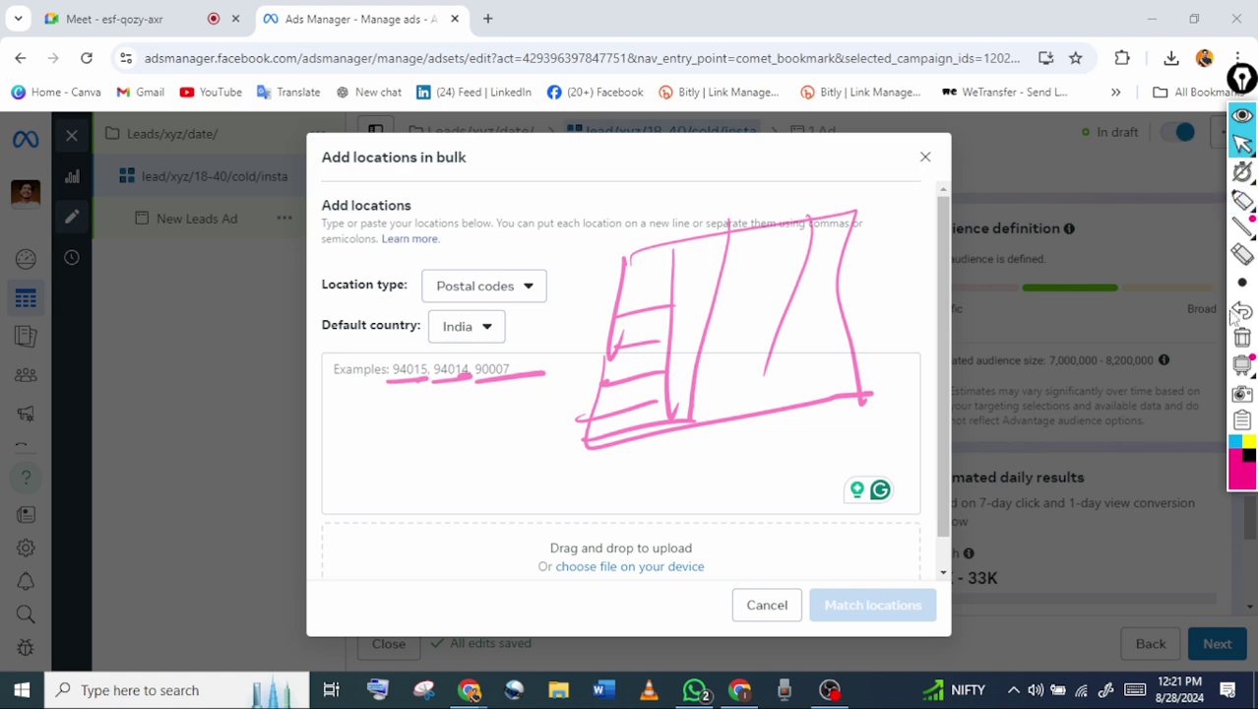
pyautogui.click(1243, 337)
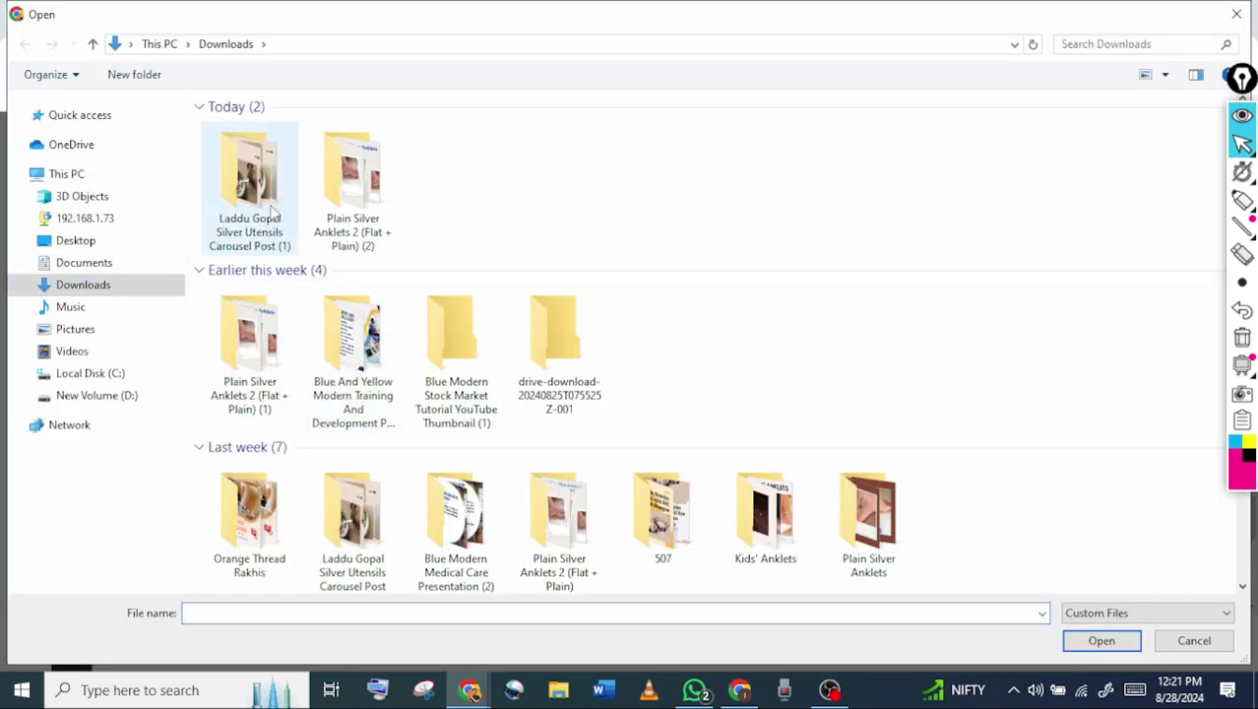
pyautogui.click(1238, 17)
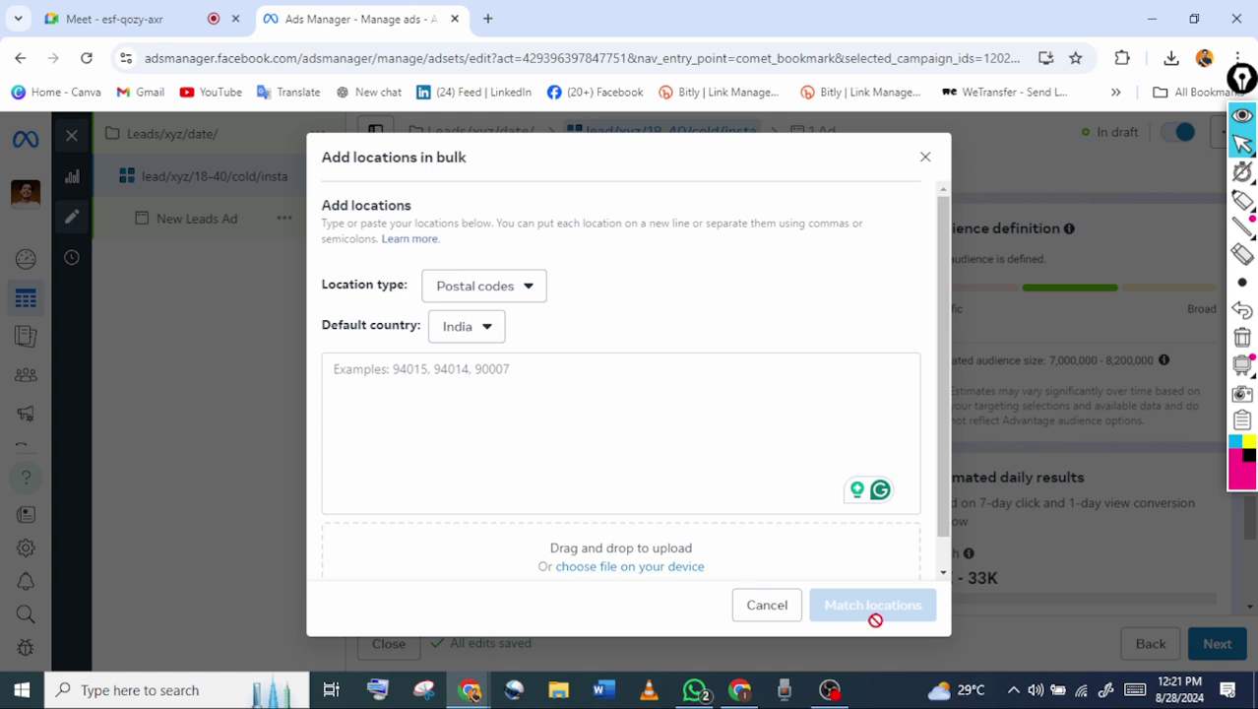
# Handwrite a circled "SK" with an arrow to a circled "postal", clear the marks and close the bulk locations dialog
pyautogui.click(1242, 199)
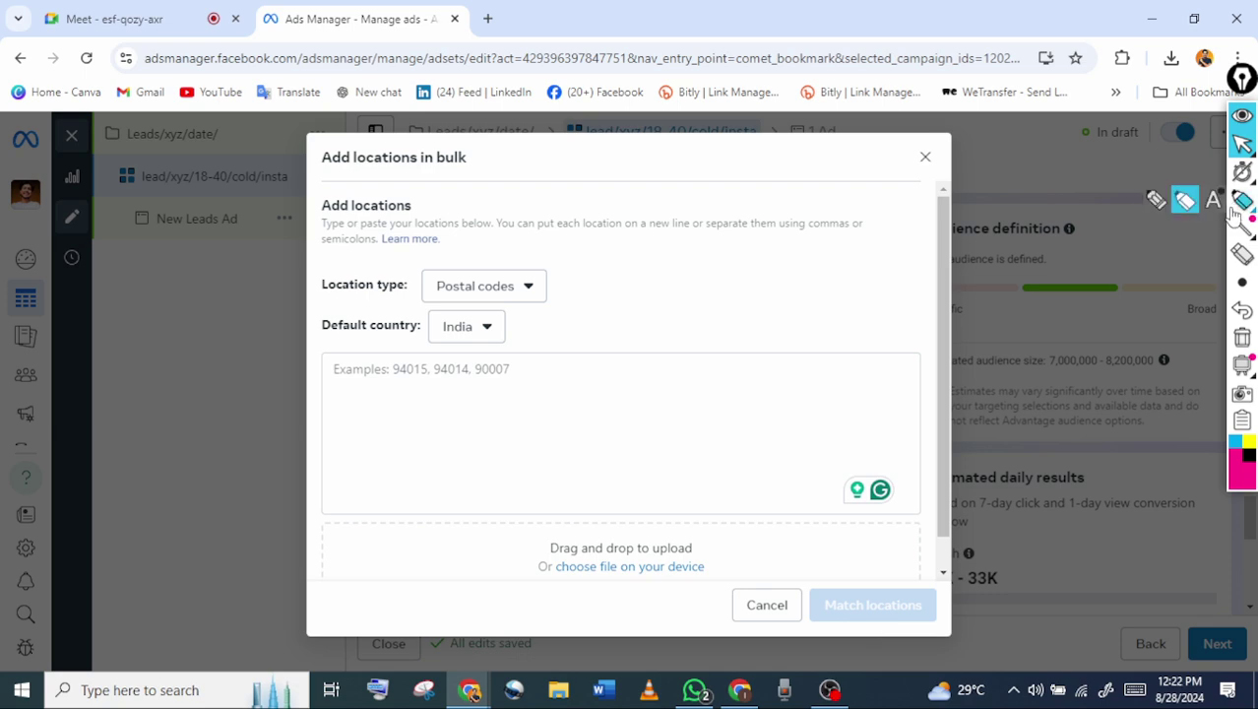
pyautogui.moveTo(464, 448)
pyautogui.mouseDown()
pyautogui.moveTo(463, 421)
pyautogui.moveTo(508, 411)
pyautogui.moveTo(640, 461)
pyautogui.mouseUp()
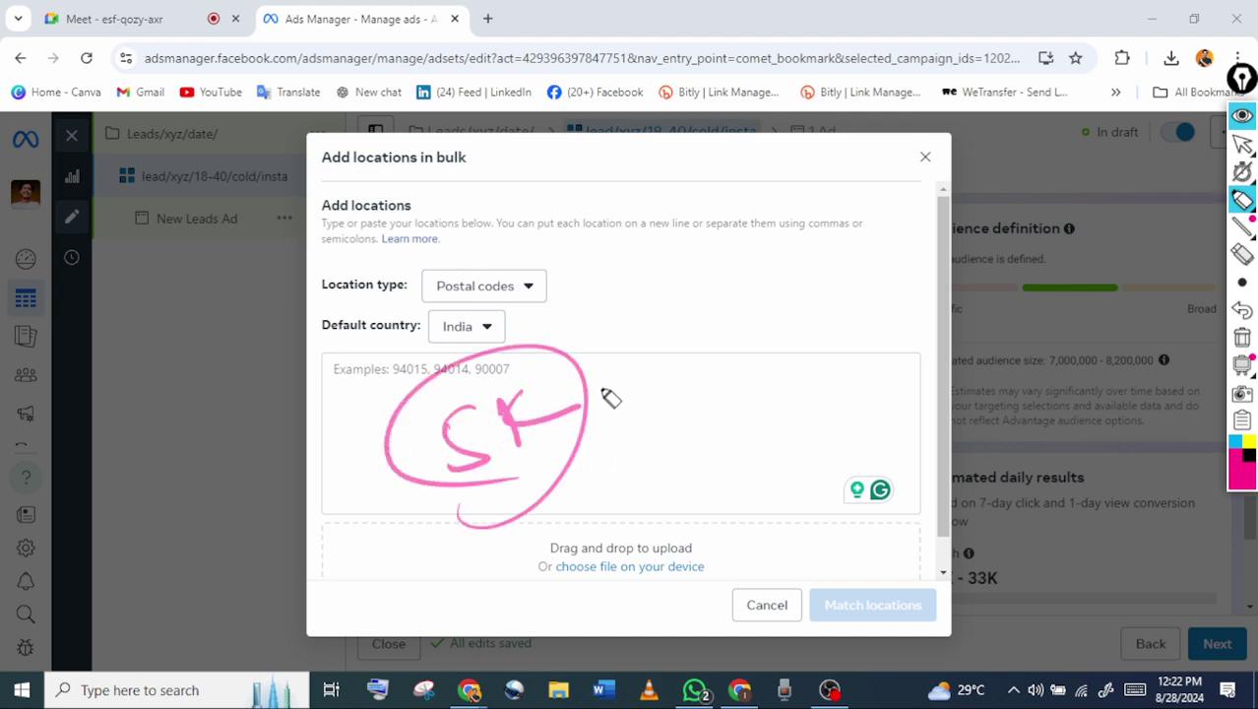
pyautogui.moveTo(589, 394)
pyautogui.mouseDown()
pyautogui.moveTo(656, 368)
pyautogui.moveTo(645, 392)
pyautogui.mouseUp()
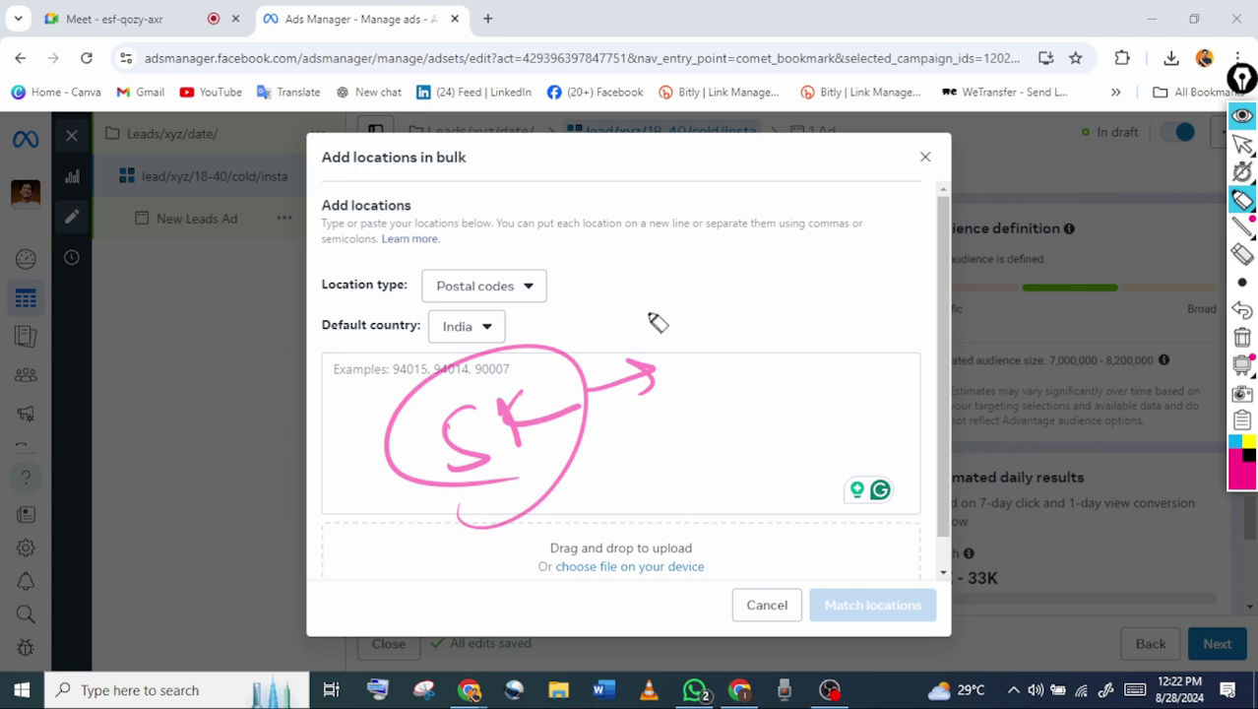
pyautogui.moveTo(696, 300)
pyautogui.mouseDown()
pyautogui.moveTo(735, 303)
pyautogui.moveTo(793, 281)
pyautogui.moveTo(690, 366)
pyautogui.mouseUp()
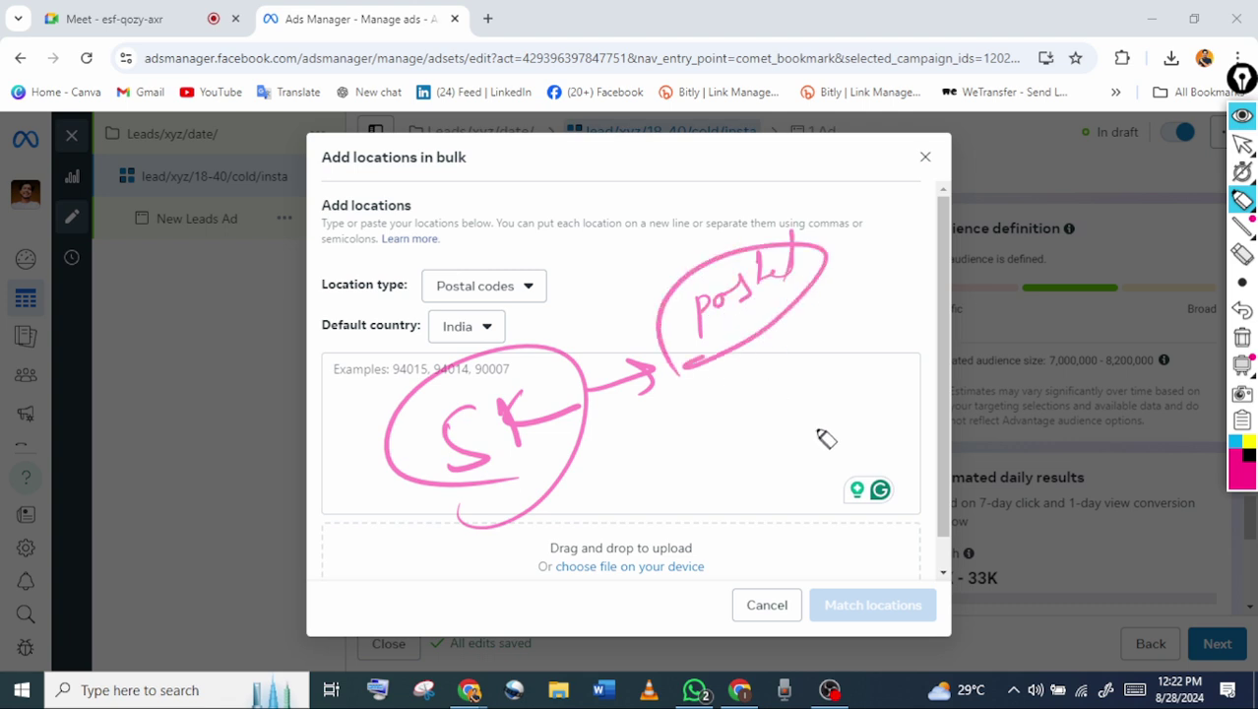
pyautogui.click(1243, 143)
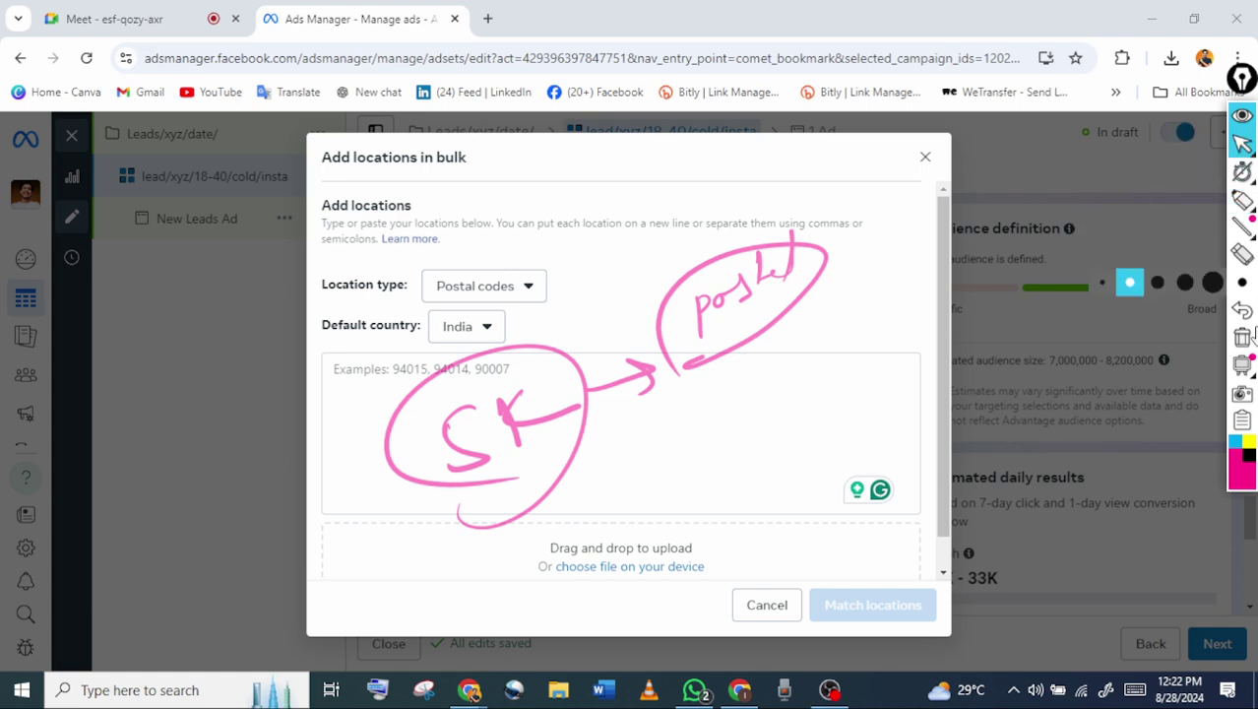
pyautogui.click(1242, 338)
pyautogui.click(1217, 343)
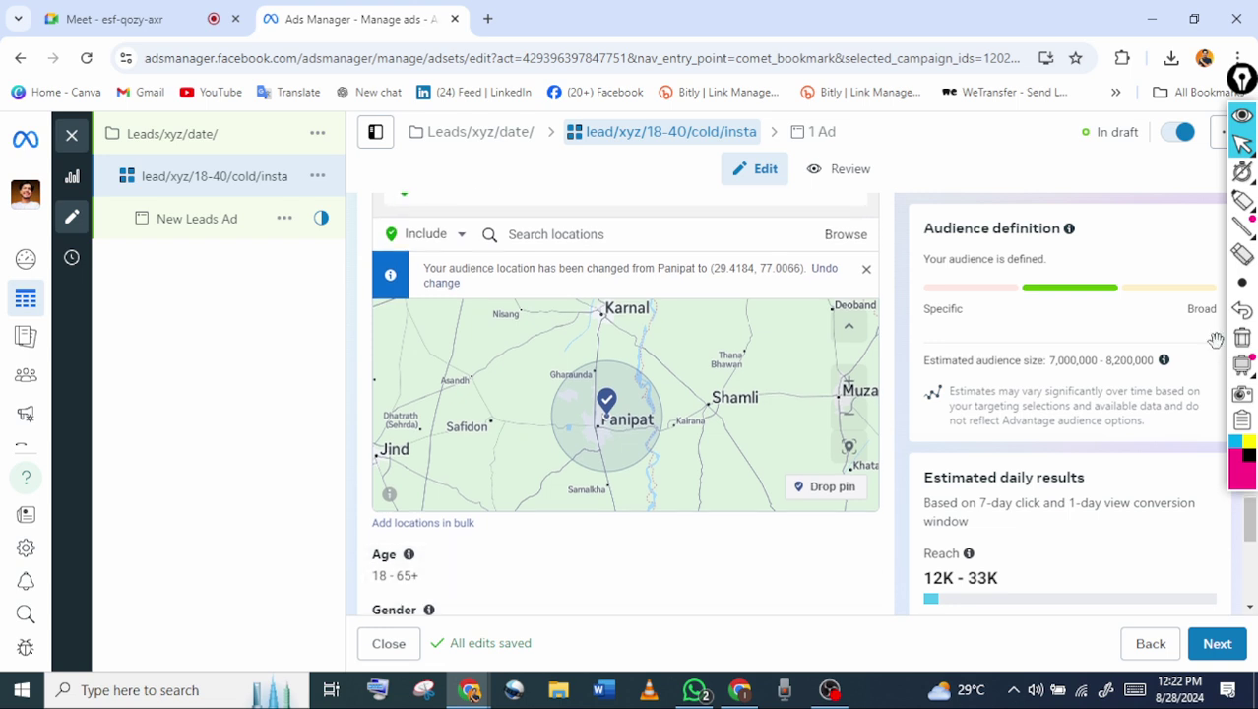
# Underline the estimated audience size, outline the three sections of the Specific-to-Broad audience gauge in pink, and clear the marks
pyautogui.moveTo(1235, 199)
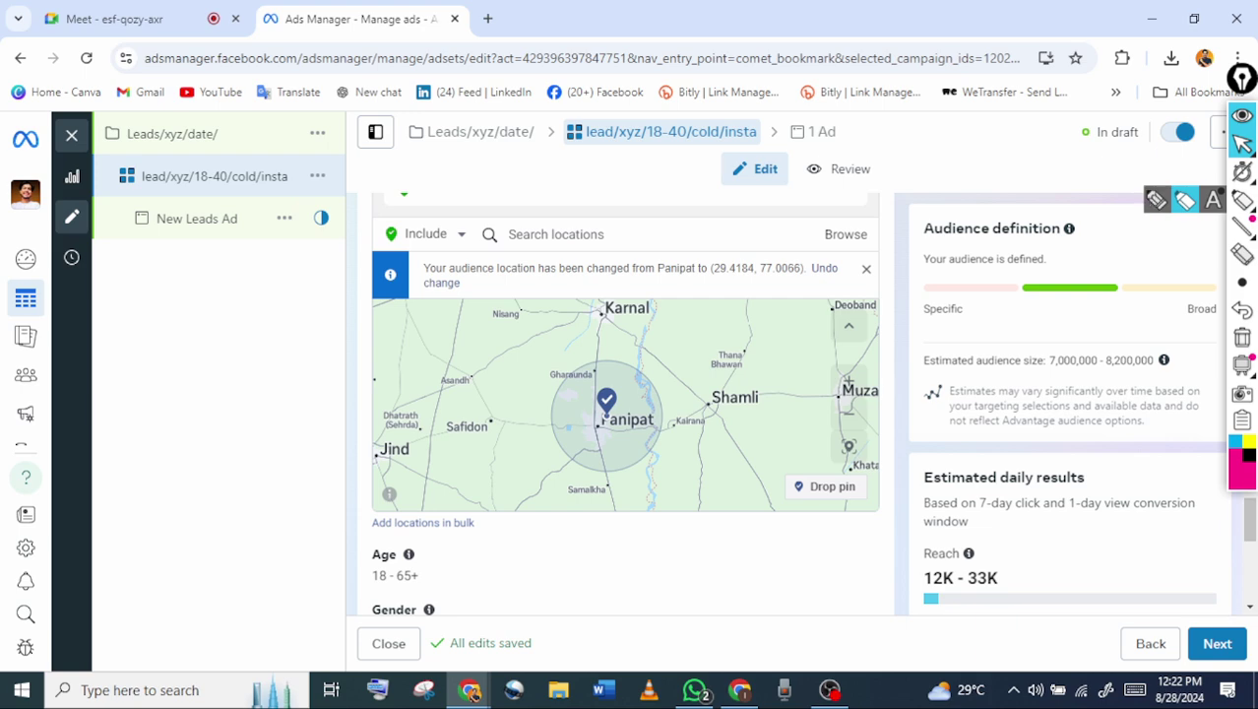
pyautogui.scroll(2, 625, 404)
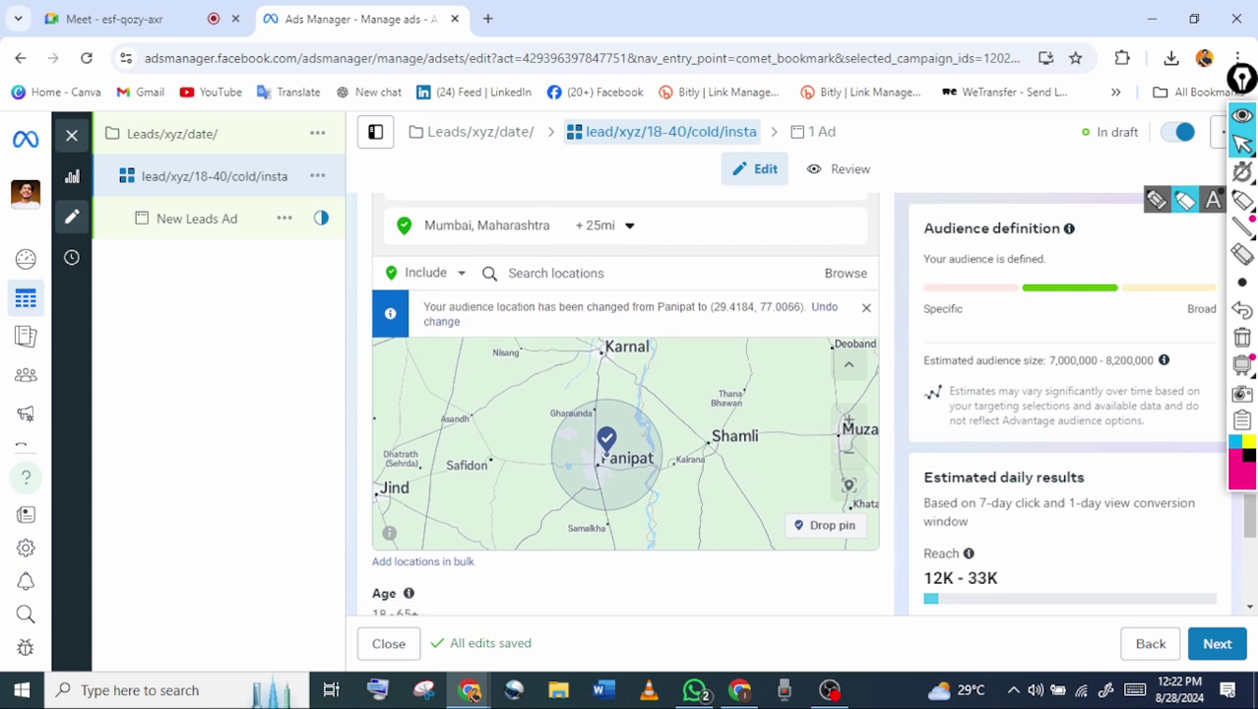
pyautogui.scroll(-1, 625, 404)
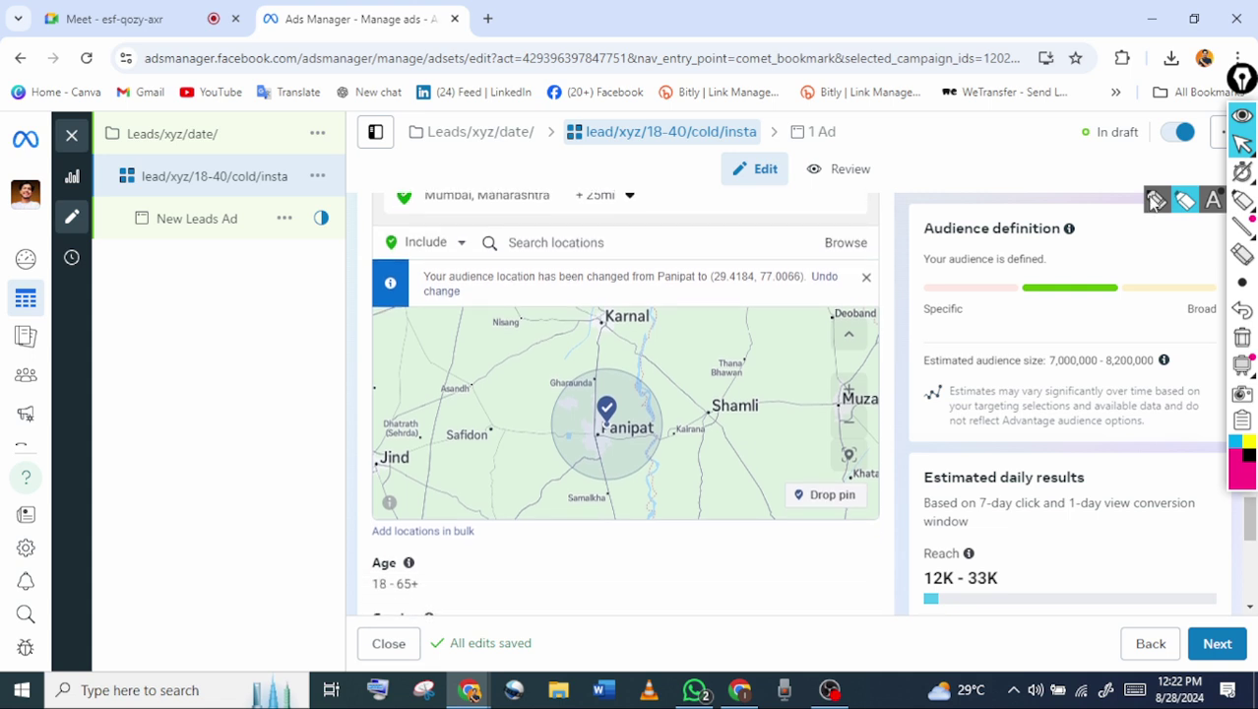
pyautogui.click(1155, 200)
pyautogui.moveTo(1034, 376); pyautogui.dragTo(1156, 374)
pyautogui.moveTo(1016, 313)
pyautogui.mouseDown()
pyautogui.moveTo(1140, 326)
pyautogui.moveTo(1019, 313)
pyautogui.mouseUp()
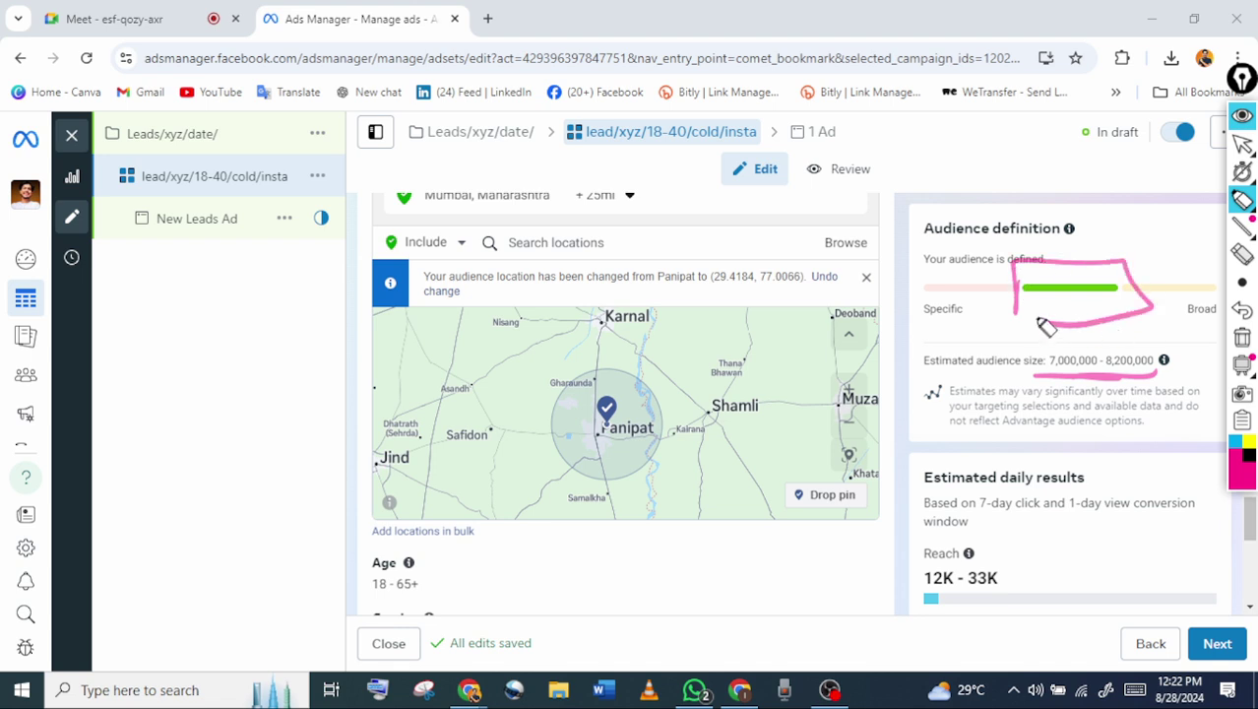
pyautogui.moveTo(935, 295)
pyautogui.mouseDown()
pyautogui.moveTo(1011, 273)
pyautogui.moveTo(1019, 330)
pyautogui.mouseUp()
pyautogui.moveTo(1157, 296)
pyautogui.mouseDown()
pyautogui.moveTo(1193, 254)
pyautogui.moveTo(1161, 330)
pyautogui.mouseUp()
pyautogui.moveTo(1019, 305)
pyautogui.mouseDown()
pyautogui.moveTo(1116, 252)
pyautogui.moveTo(1127, 271)
pyautogui.mouseUp()
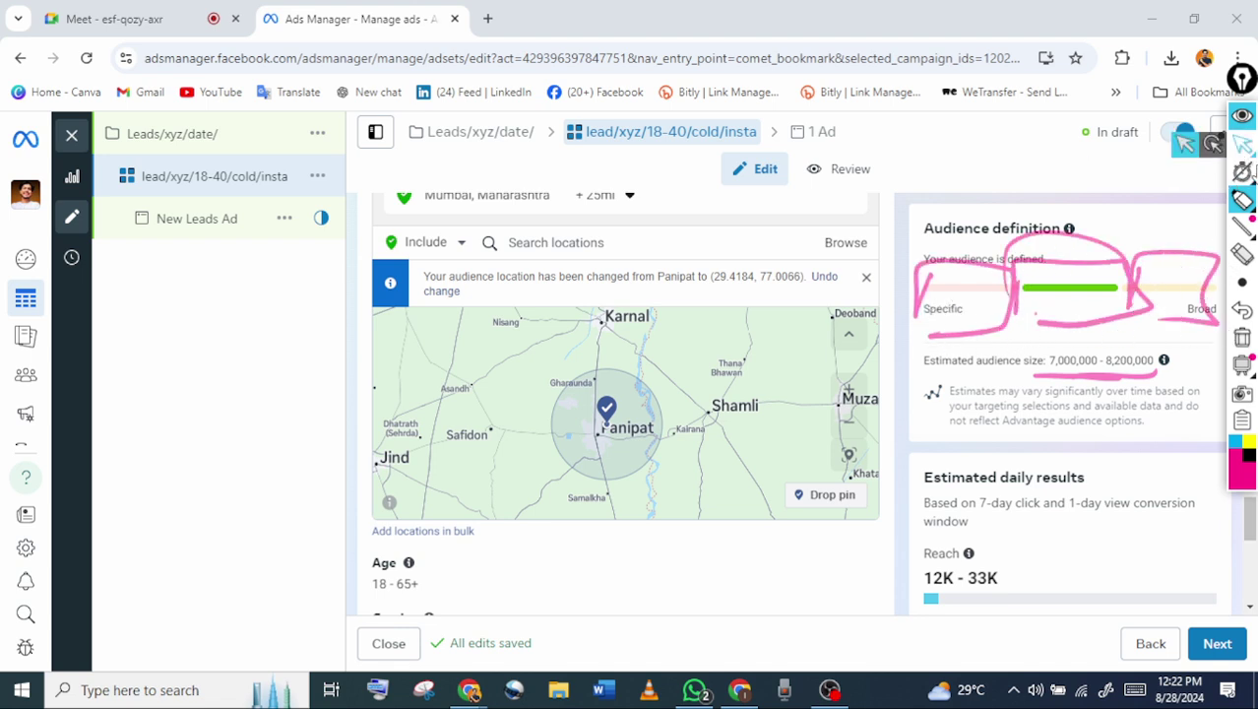
pyautogui.click(1243, 146)
pyautogui.click(1243, 337)
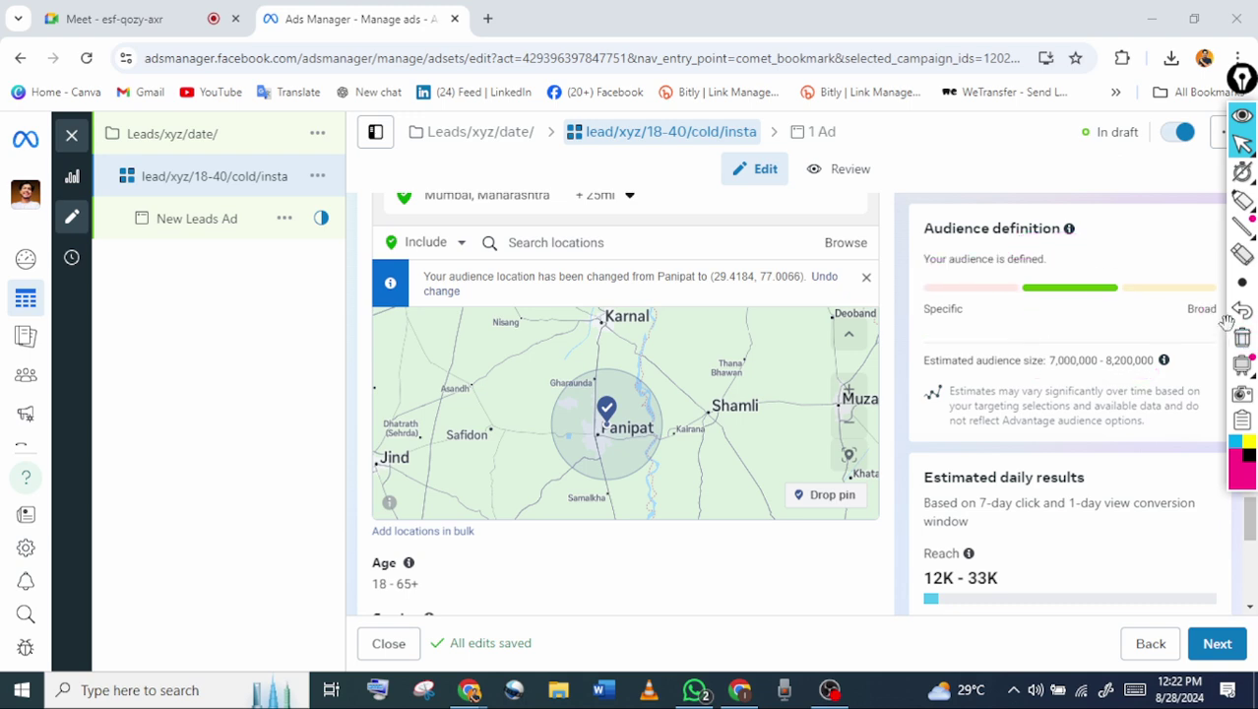
# Open the audience's age range for editing in the ad set
pyautogui.scroll(-3, 1231, 329)
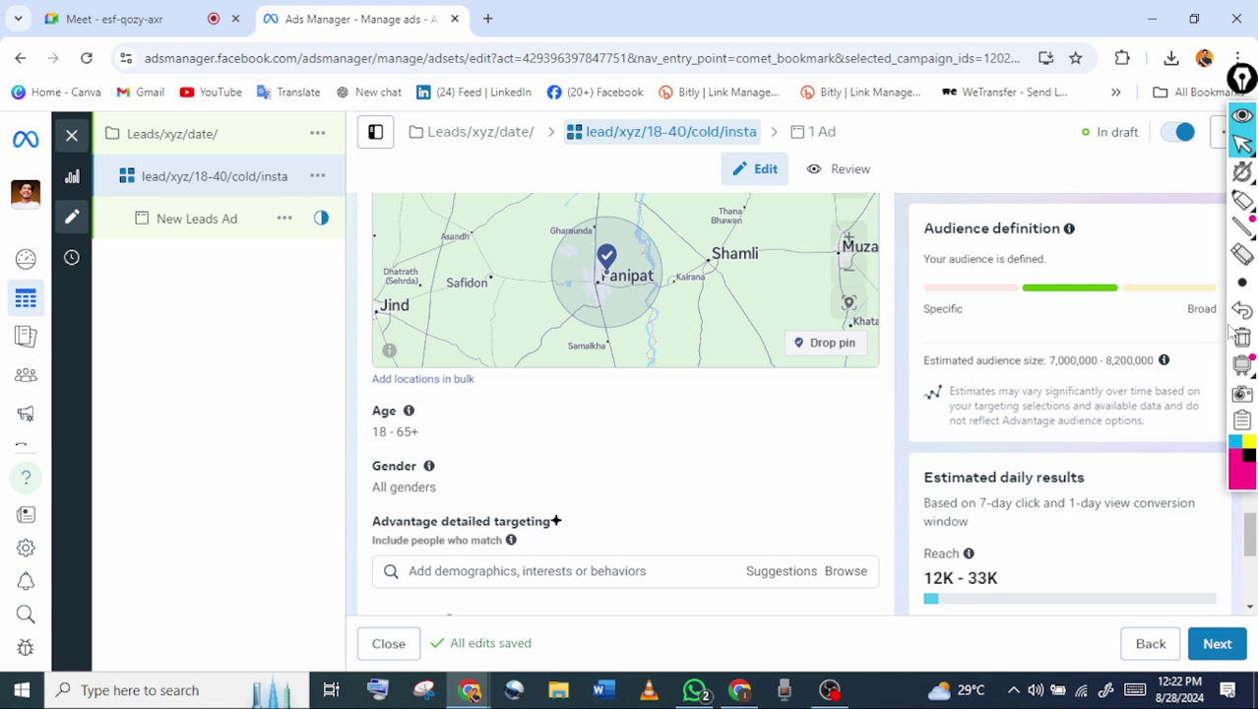
pyautogui.click(854, 410)
pyautogui.scroll(-1, 1230, 332)
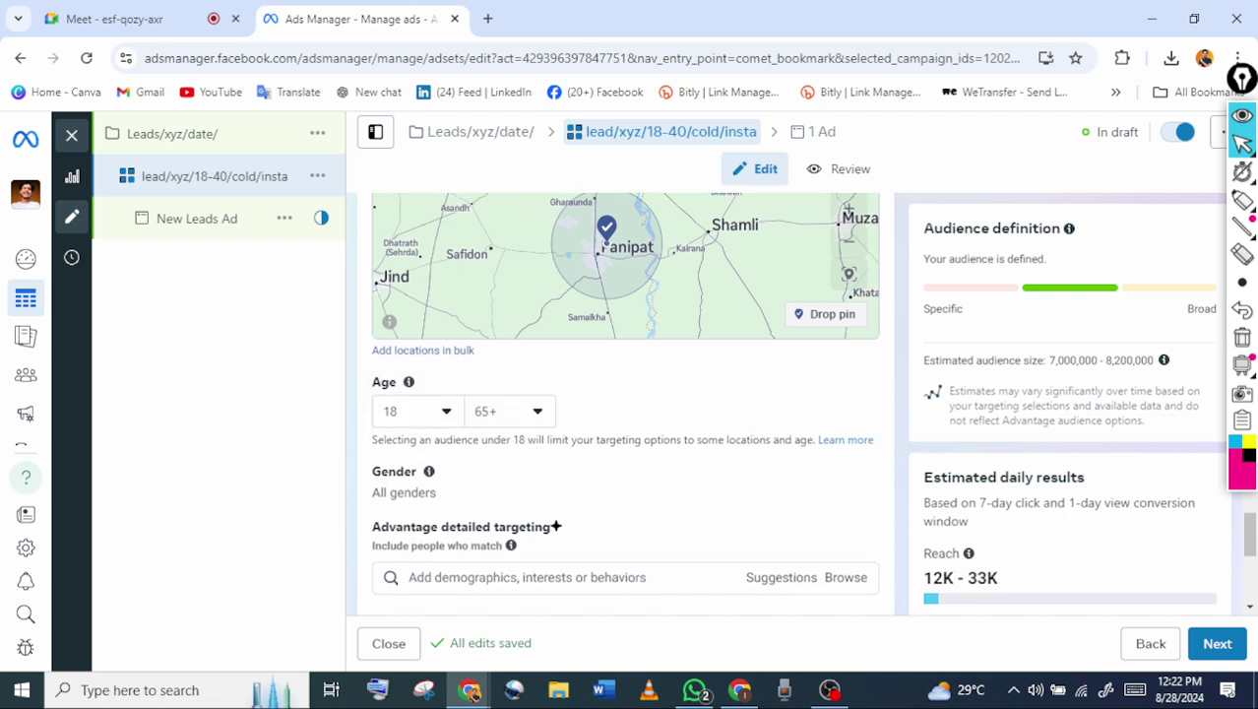
# Handwrite an underlined pink word with a downward arrow in the blank area beside the age settings, and clear the marks
pyautogui.click(1243, 200)
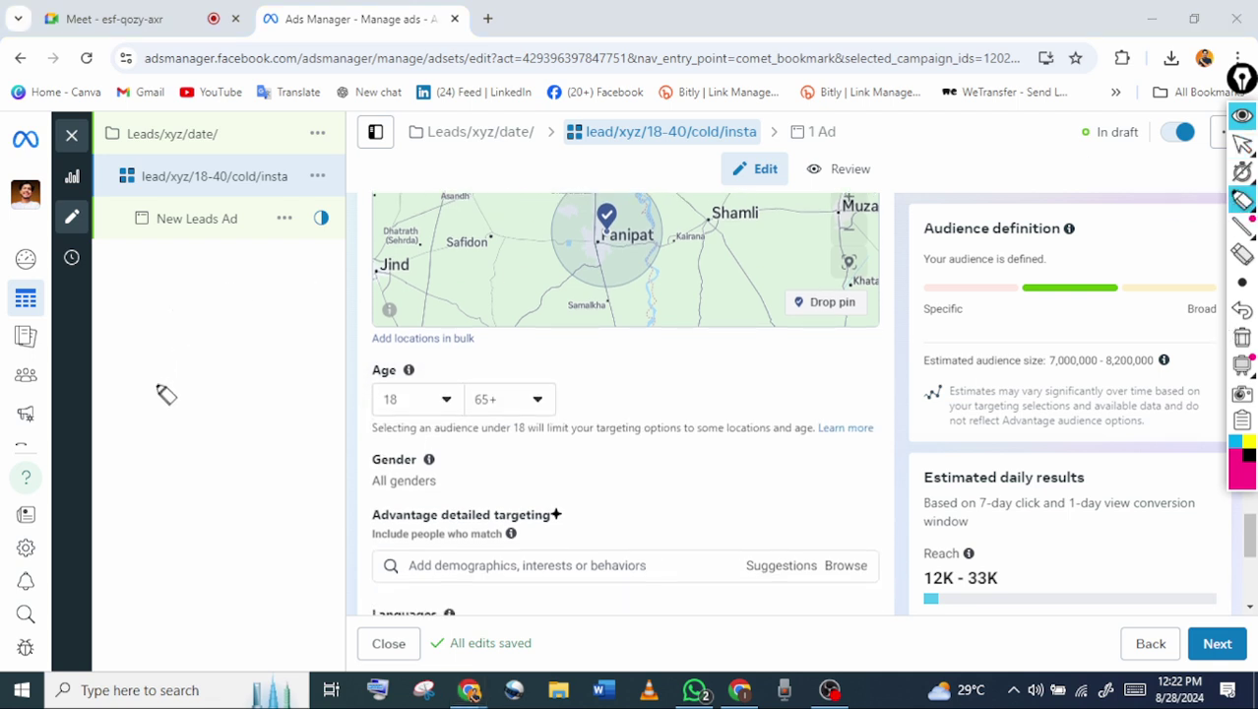
pyautogui.moveTo(187, 343)
pyautogui.mouseDown()
pyautogui.moveTo(197, 357)
pyautogui.moveTo(288, 291)
pyautogui.mouseUp()
pyautogui.moveTo(310, 327); pyautogui.dragTo(123, 457)
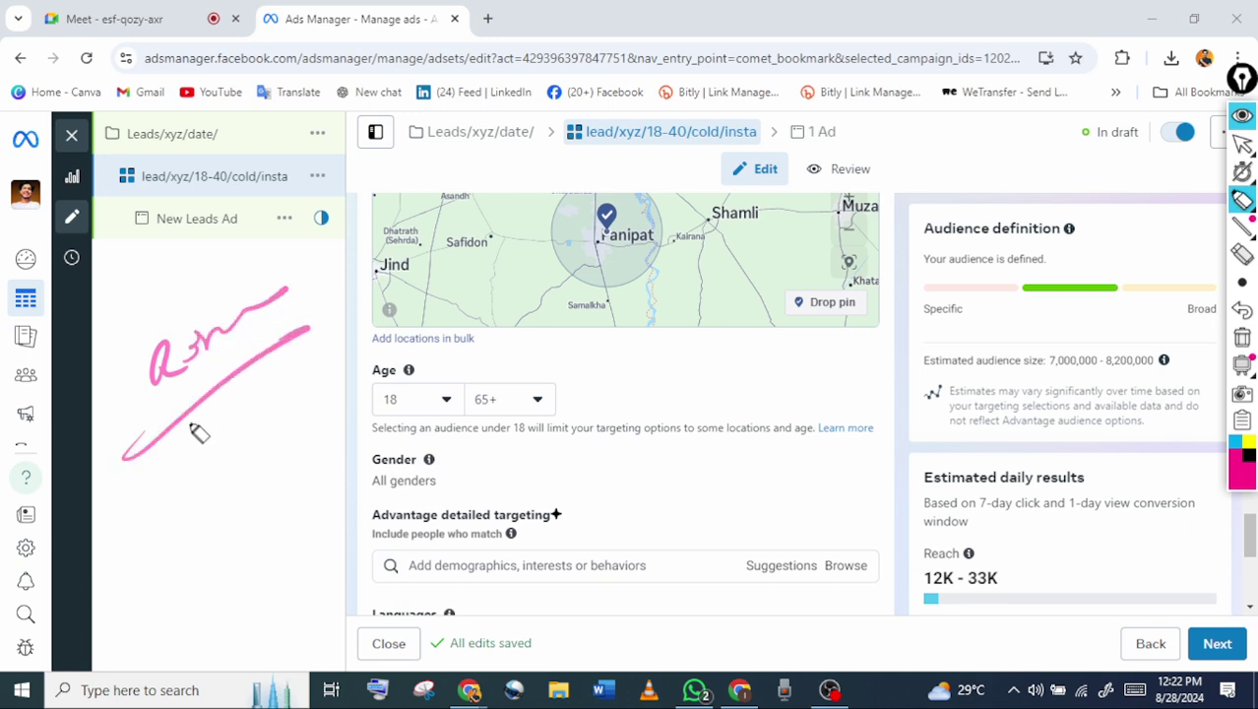
pyautogui.moveTo(182, 411); pyautogui.dragTo(205, 469)
pyautogui.moveTo(219, 440); pyautogui.dragTo(205, 468)
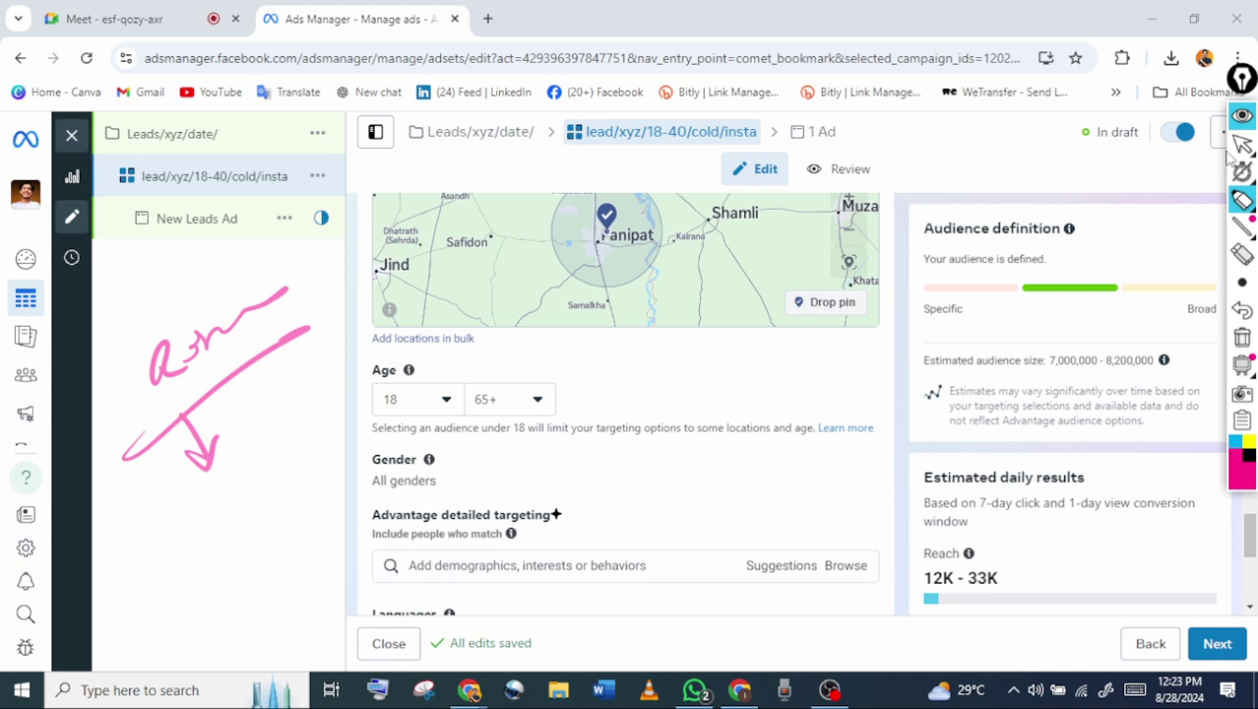
pyautogui.click(1243, 337)
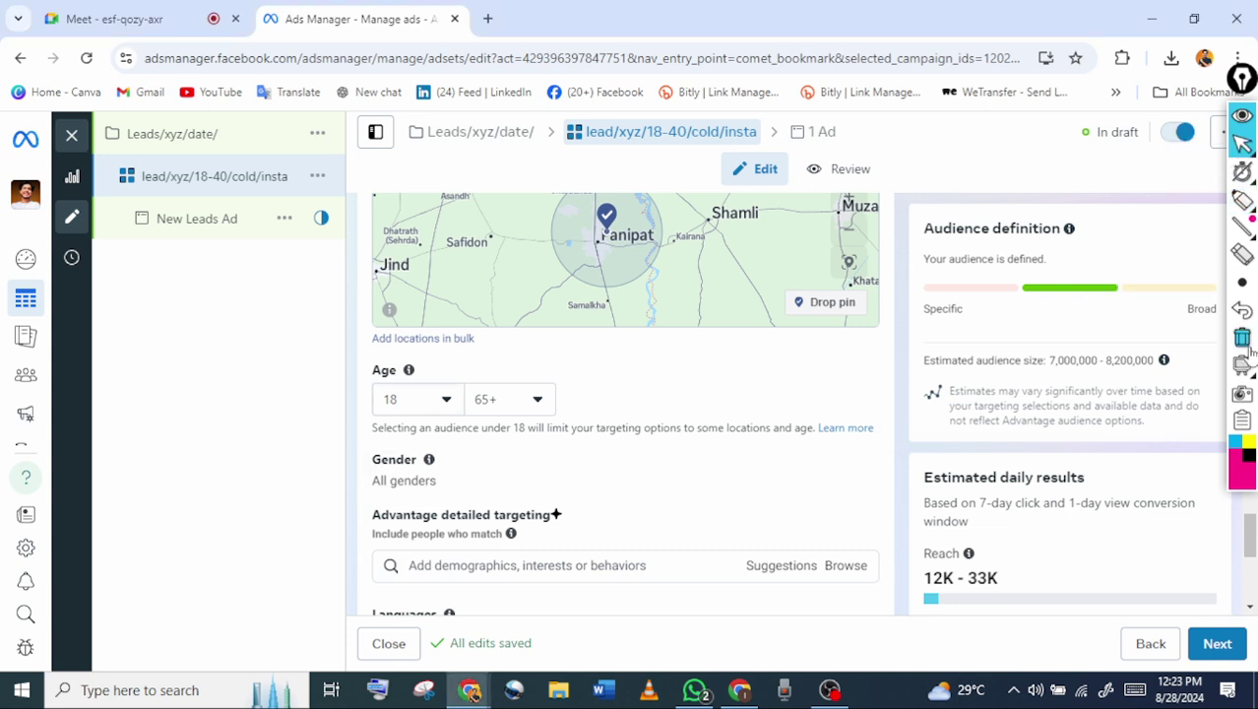
# Set the audience's minimum age to 20
pyautogui.click(418, 398)
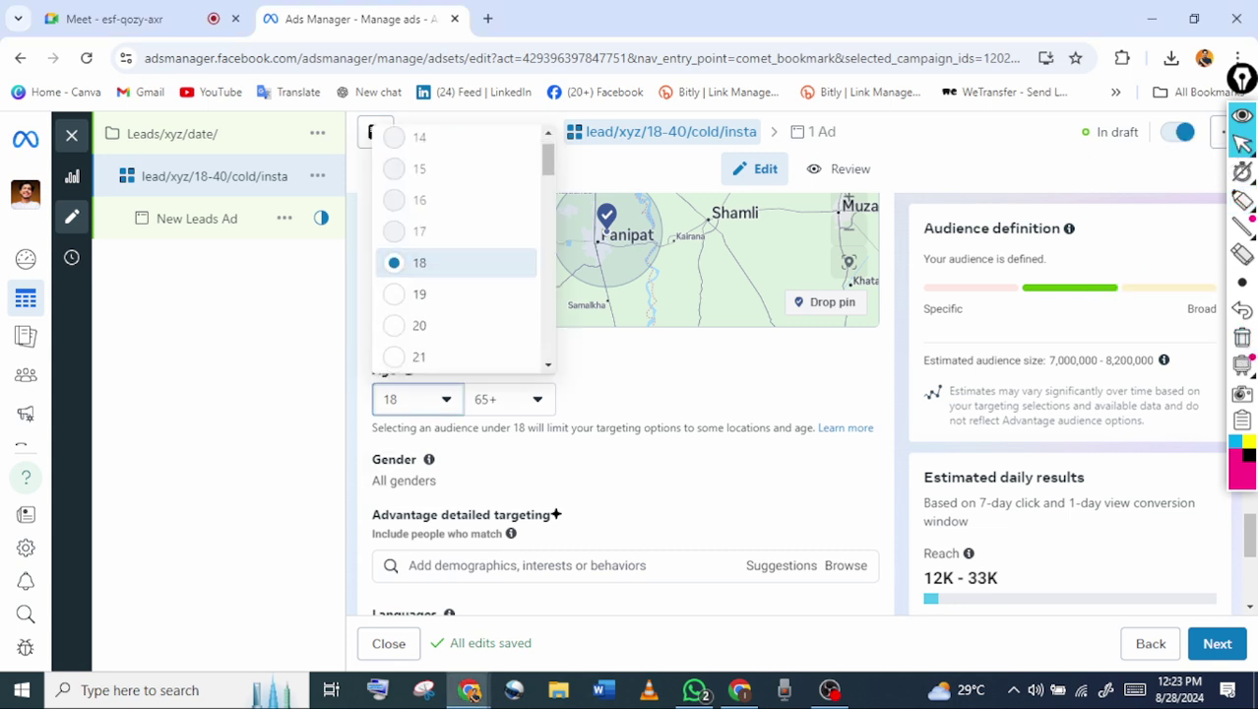
pyautogui.press('Down')
pyautogui.press('Down')
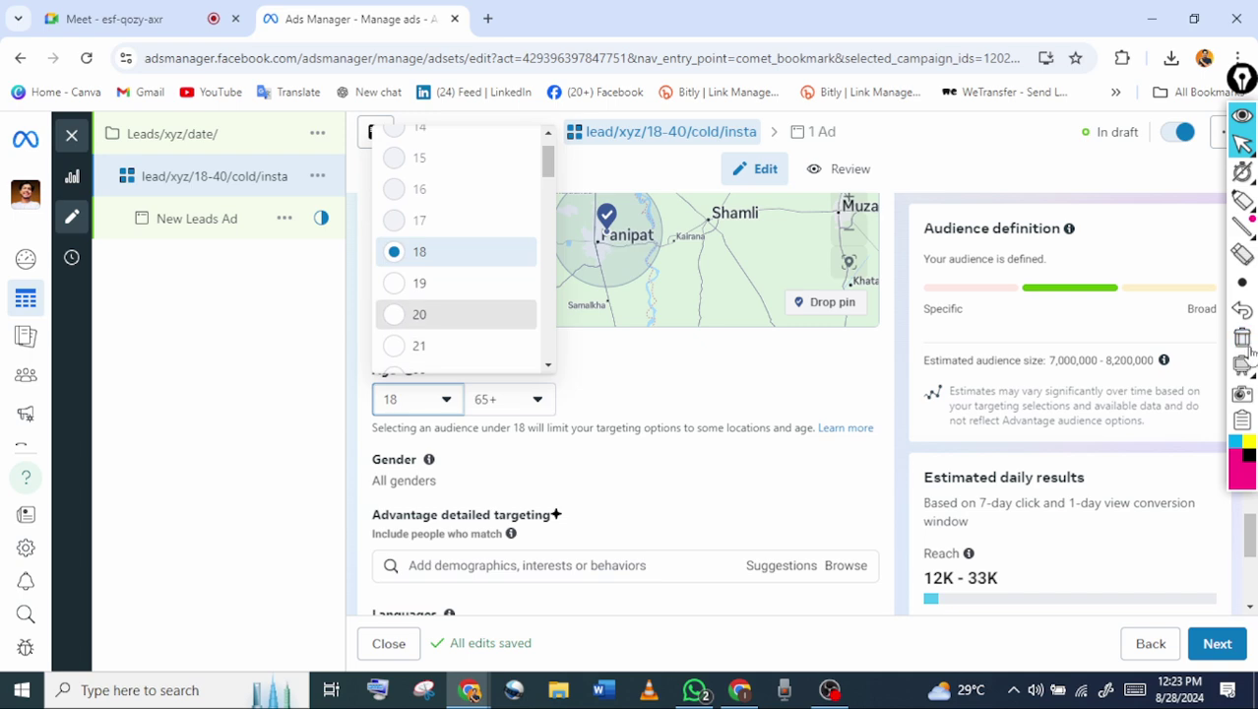
pyautogui.press('Return')
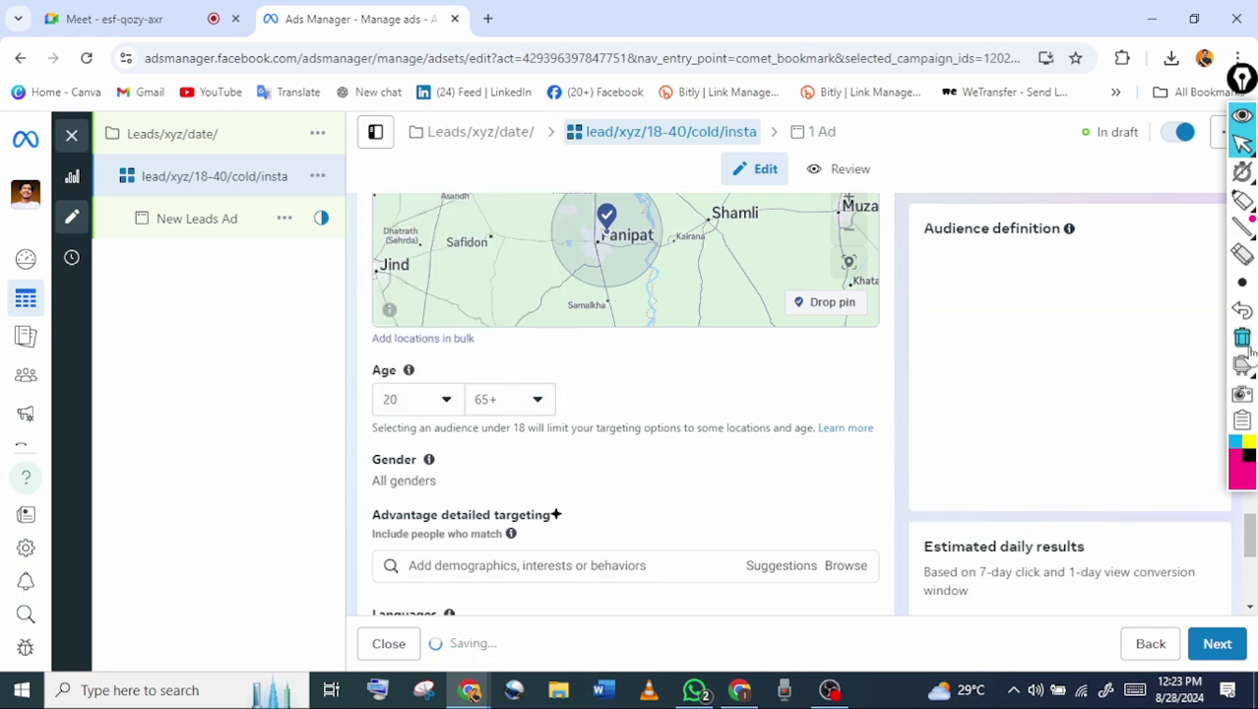
# Set the audience's maximum age to 38
pyautogui.press('Tab')
pyautogui.press('space')
pyautogui.press('Up')
pyautogui.press('Up')
pyautogui.press('Up')
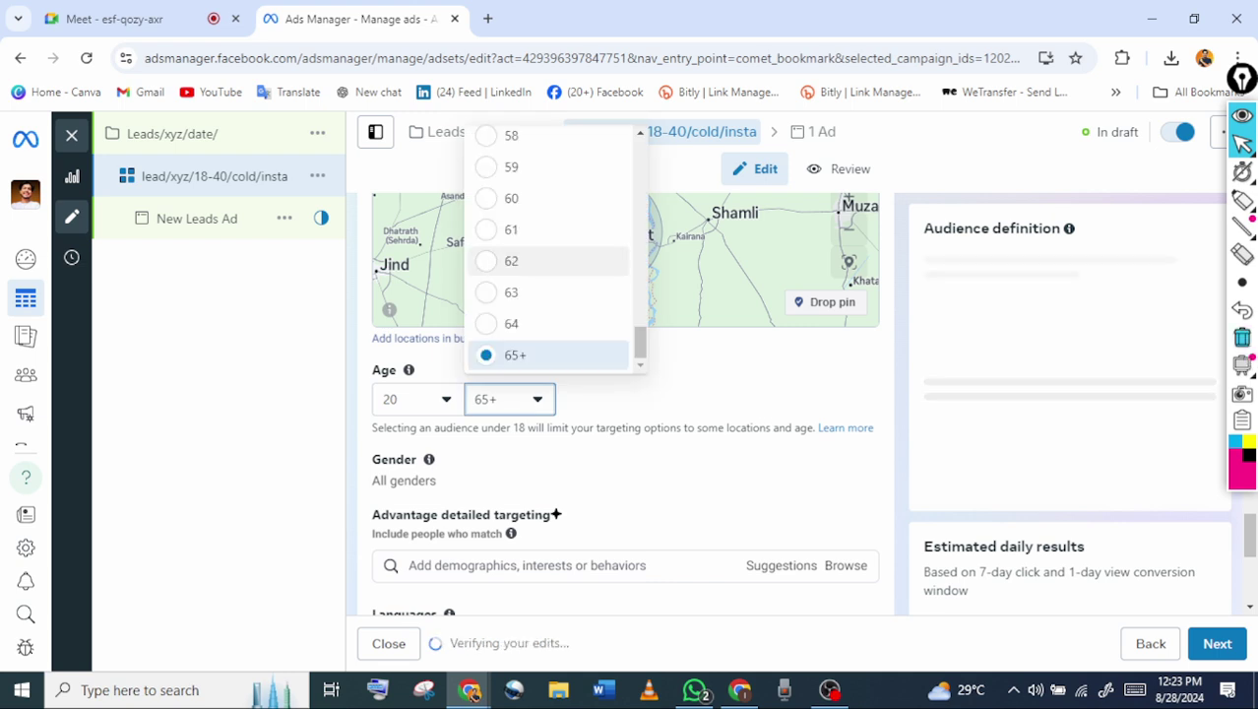
pyautogui.press('Up')
pyautogui.press('Up')
pyautogui.press('Up')
pyautogui.press('Up')
pyautogui.press('Up')
pyautogui.press('Up')
pyautogui.press('Up')
pyautogui.press('Up')
pyautogui.press('Up')
pyautogui.press('Up')
pyautogui.press('Up')
pyautogui.press('Up')
pyautogui.press('Up')
pyautogui.press('Up')
pyautogui.press('Up')
pyautogui.press('Up')
pyautogui.press('Up')
pyautogui.press('Up')
pyautogui.press('Up')
pyautogui.press('Up')
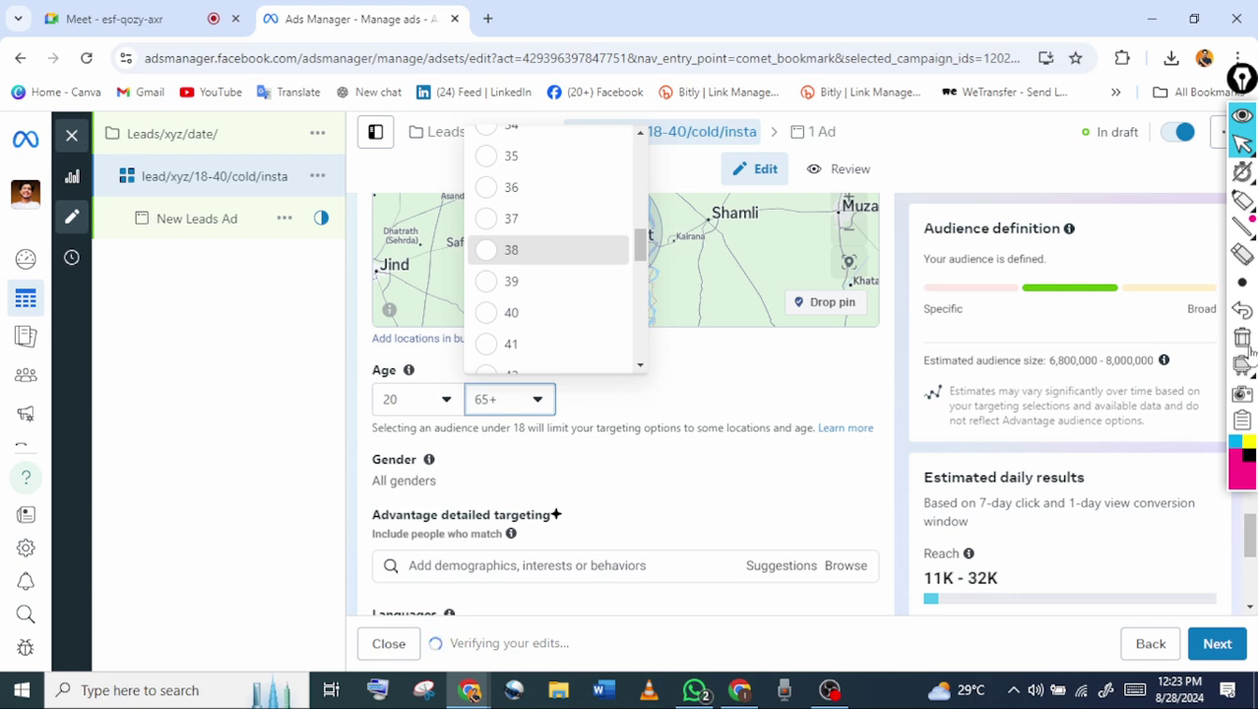
pyautogui.press('Return')
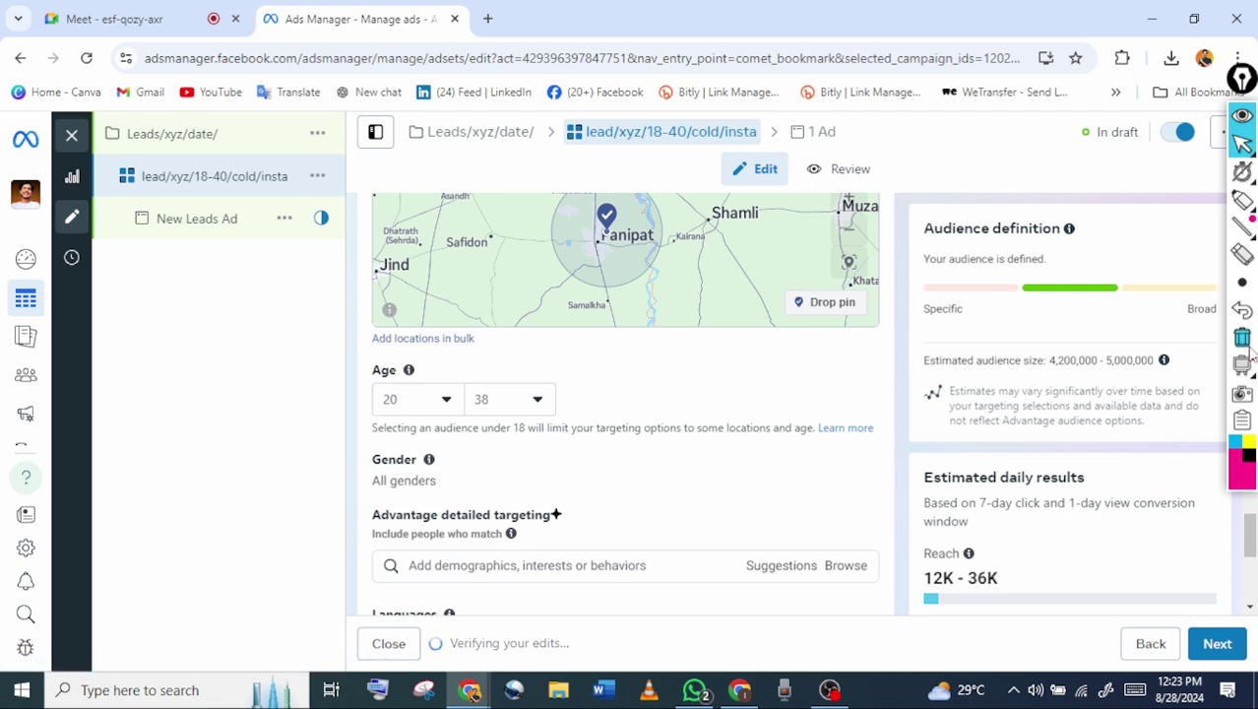
# Circle the age range settings in pink and clear the mark
pyautogui.click(1242, 200)
pyautogui.moveTo(491, 343); pyautogui.dragTo(502, 355)
pyautogui.click(1243, 143)
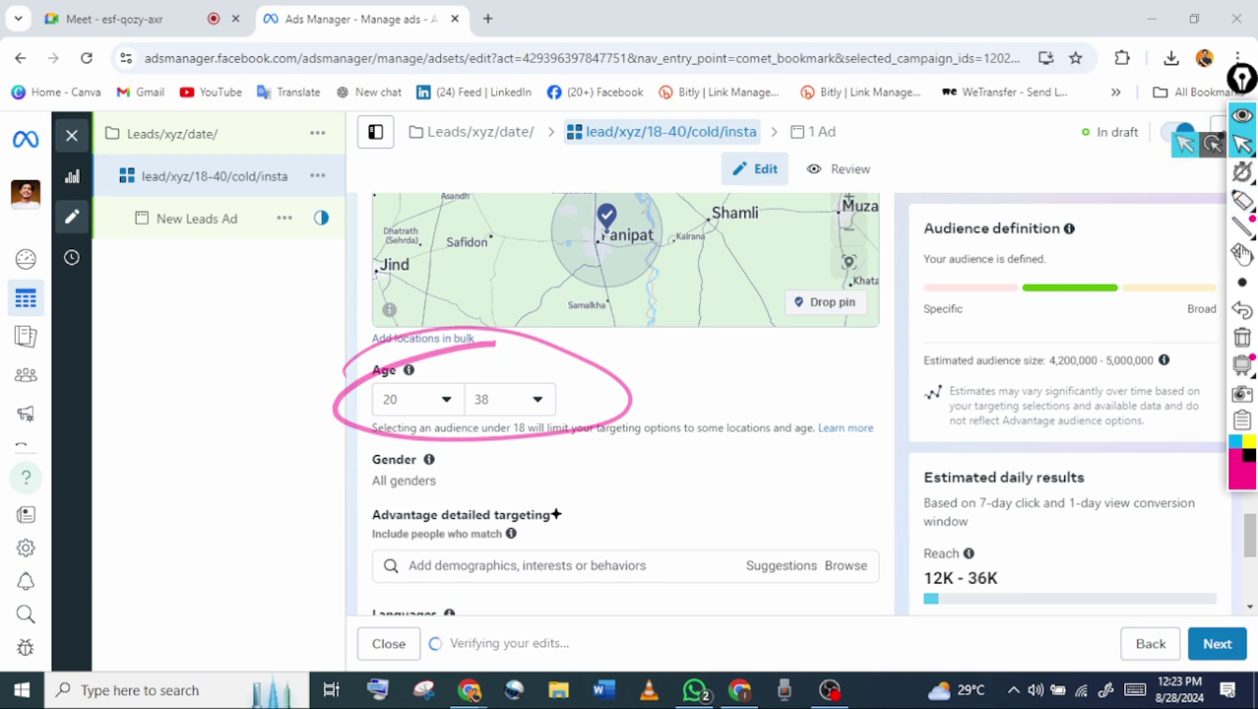
pyautogui.click(1242, 337)
# Open the gender options for editing, and handwrite a circled pink note beside them before clearing it
pyautogui.scroll(-1, 1221, 345)
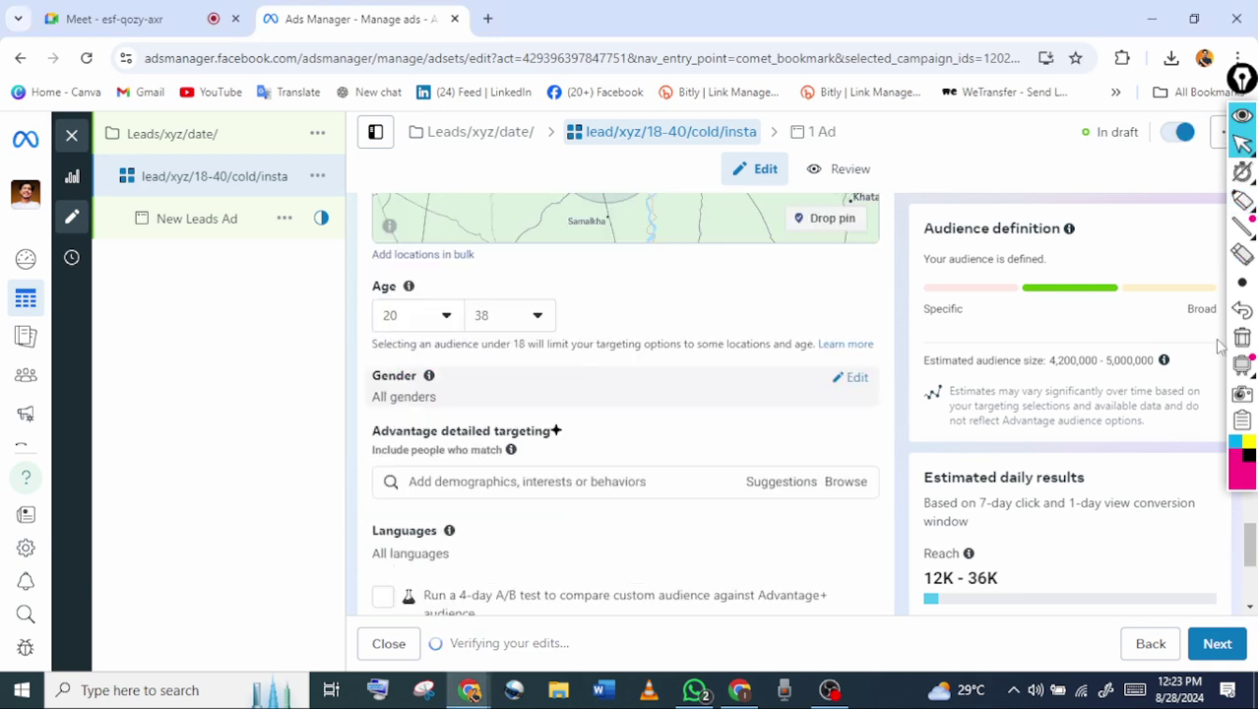
pyautogui.click(1242, 200)
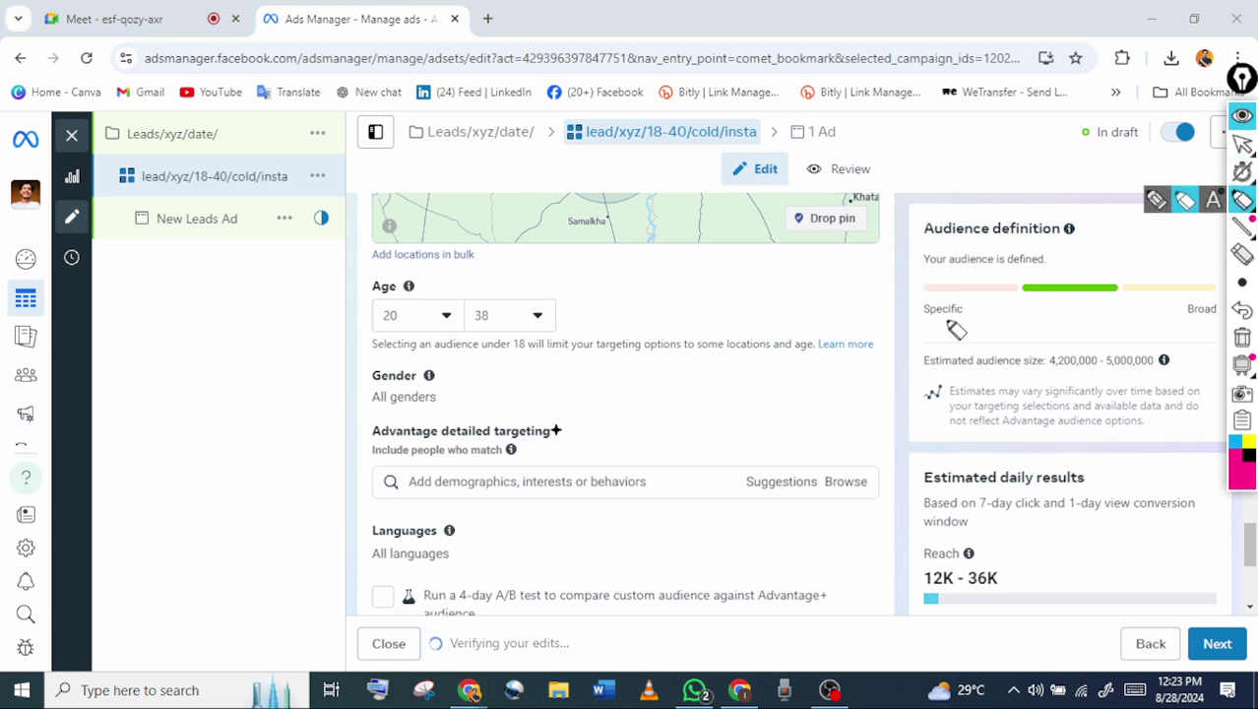
pyautogui.click(1243, 144)
pyautogui.click(1242, 284)
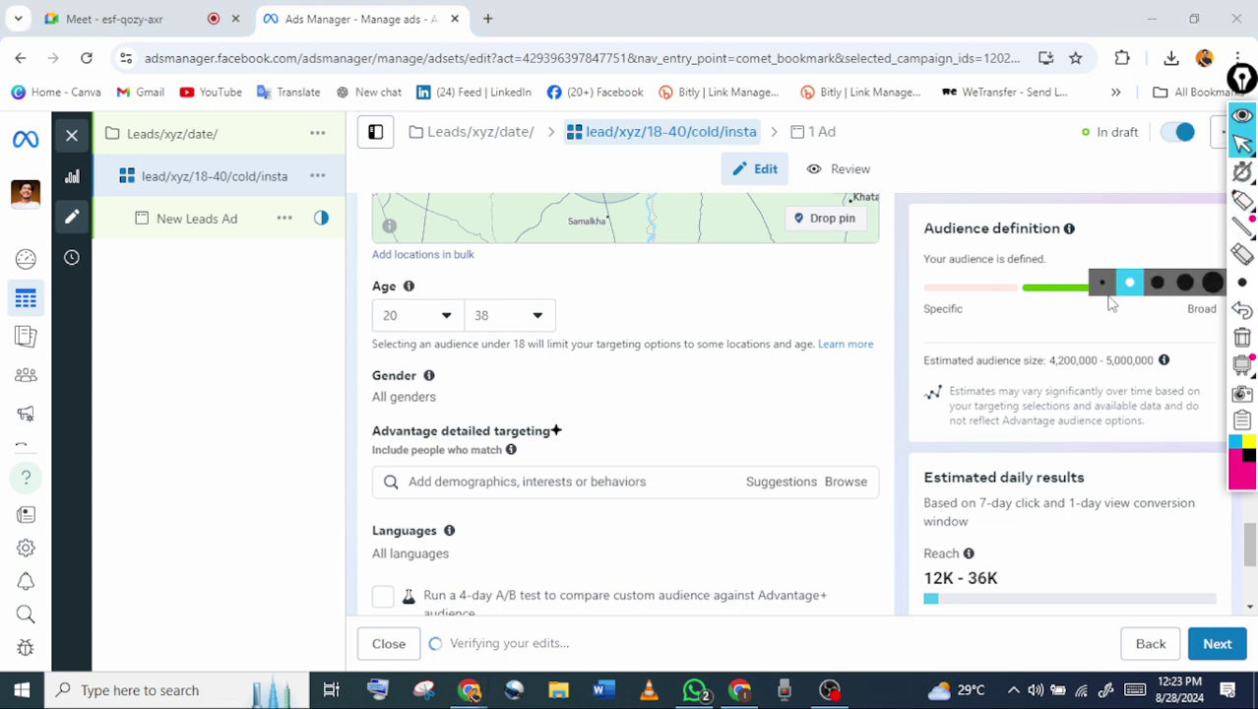
pyautogui.click(1242, 200)
pyautogui.moveTo(163, 348)
pyautogui.mouseDown()
pyautogui.moveTo(174, 392)
pyautogui.moveTo(217, 326)
pyautogui.moveTo(291, 299)
pyautogui.moveTo(219, 423)
pyautogui.moveTo(244, 413)
pyautogui.moveTo(272, 374)
pyautogui.moveTo(264, 445)
pyautogui.mouseUp()
pyautogui.moveTo(399, 295); pyautogui.dragTo(211, 385)
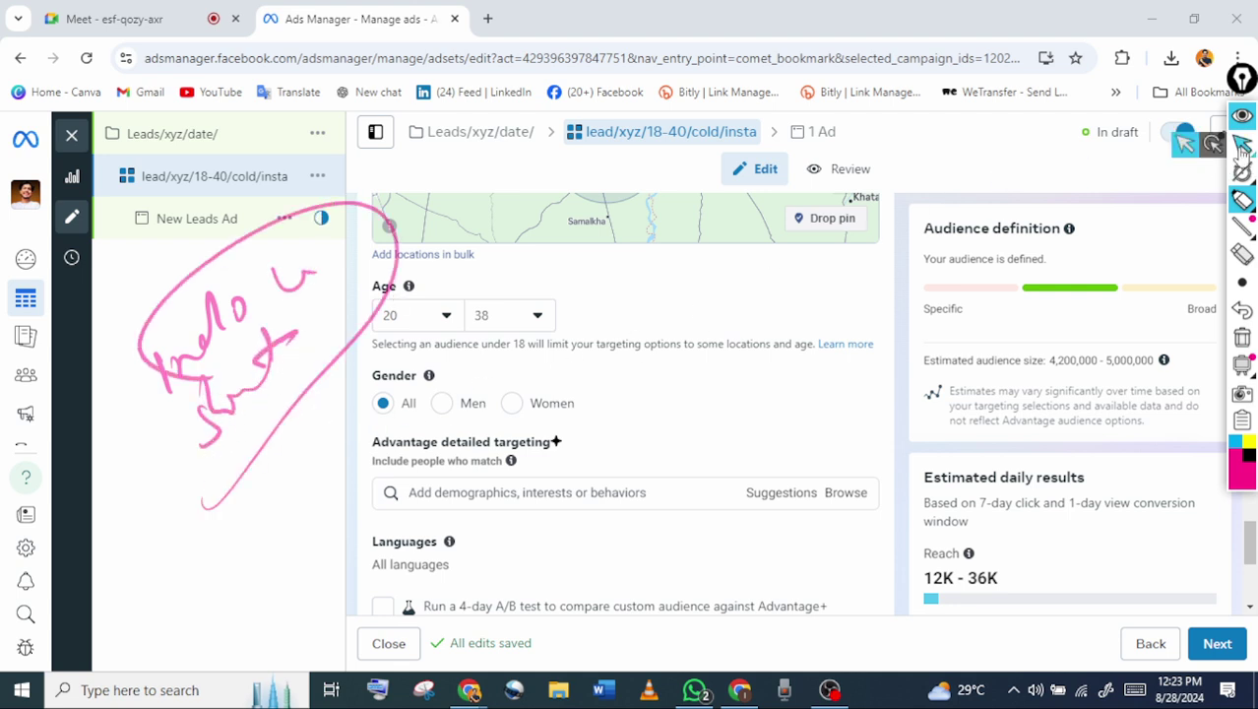
pyautogui.click(1241, 337)
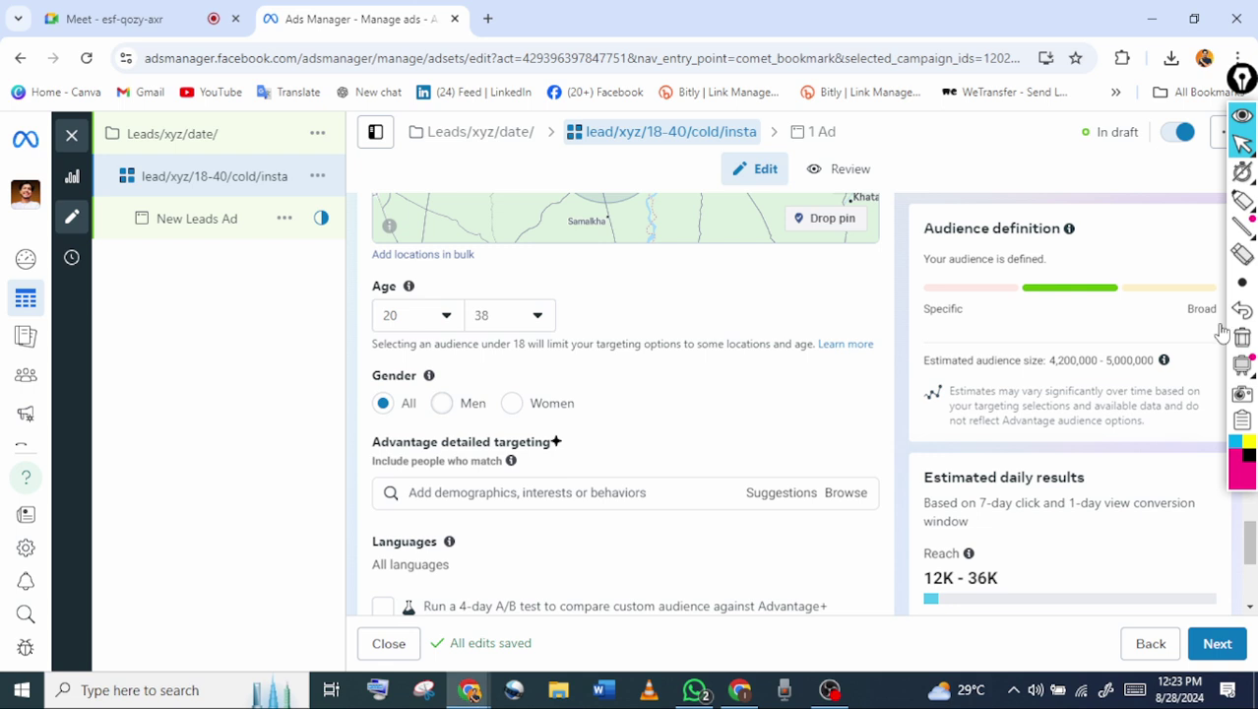
# Set the gender to Men, and handwrite a circled "gift" in pink beside the gender options before clearing it
pyautogui.moveTo(1241, 200)
pyautogui.click(1185, 202)
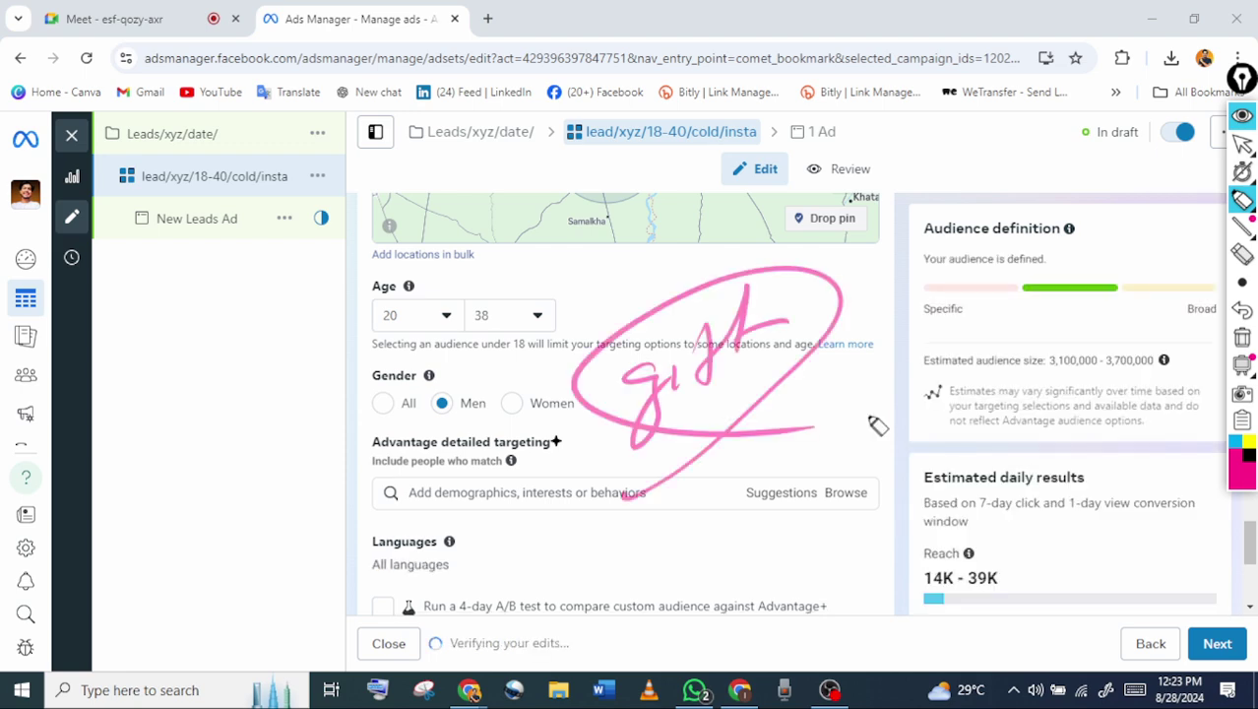
pyautogui.click(1242, 337)
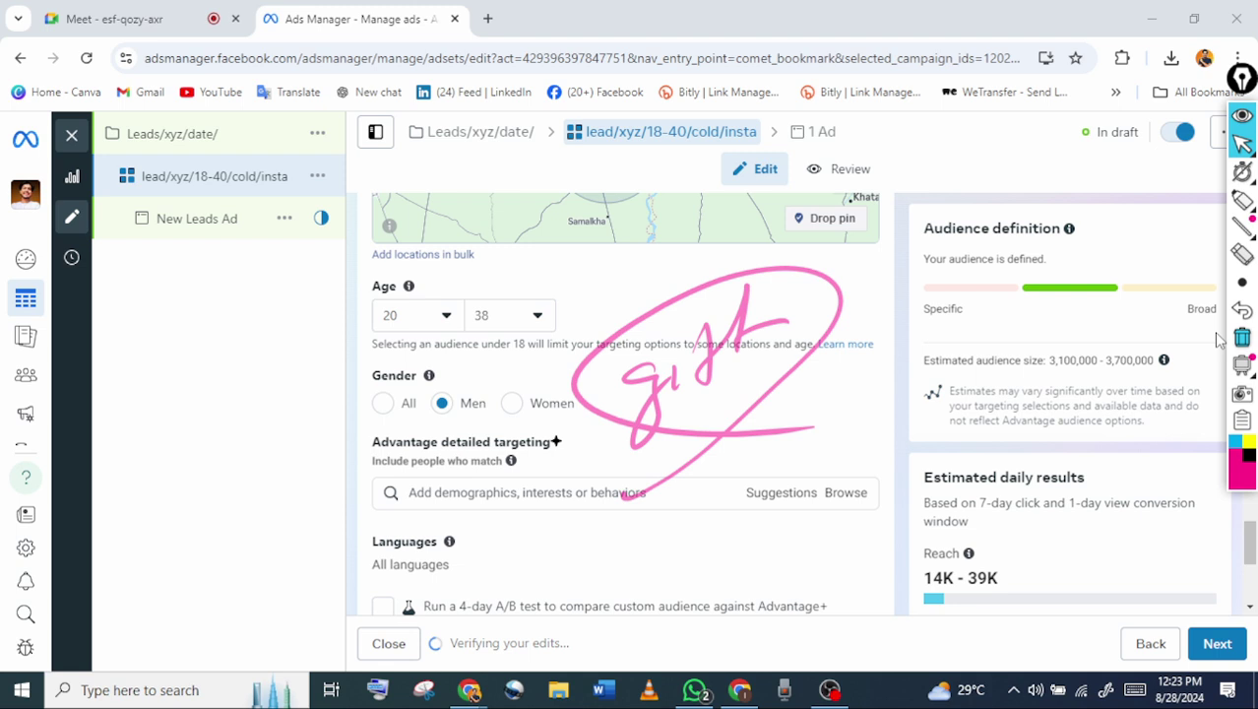
pyautogui.click(1219, 340)
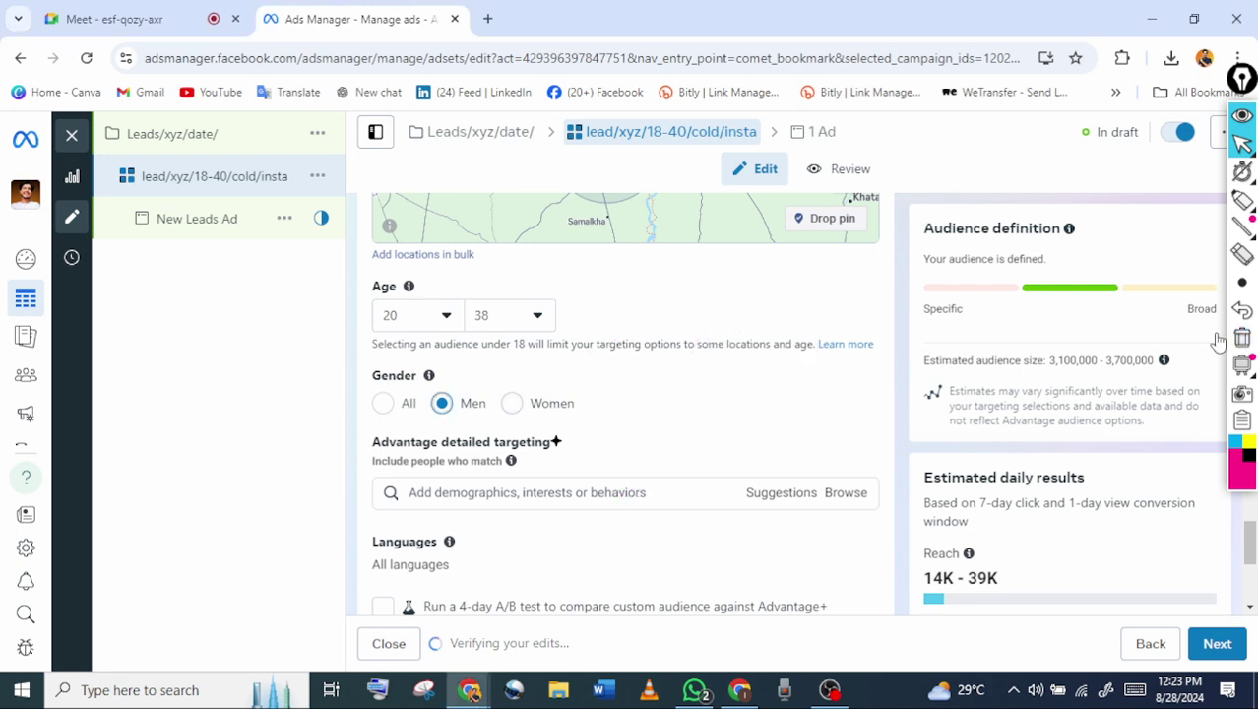
# Switch the audience gender between Women and Men, leaving Women selected
pyautogui.press('Right')
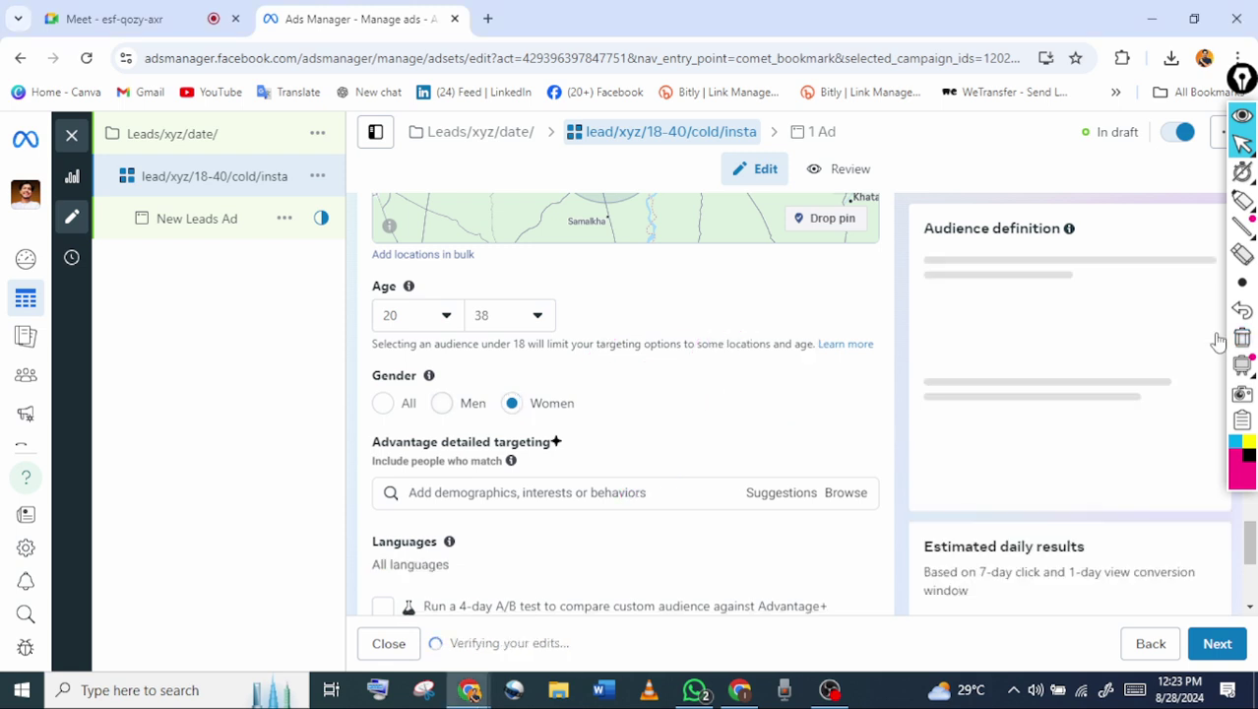
pyautogui.press('Left')
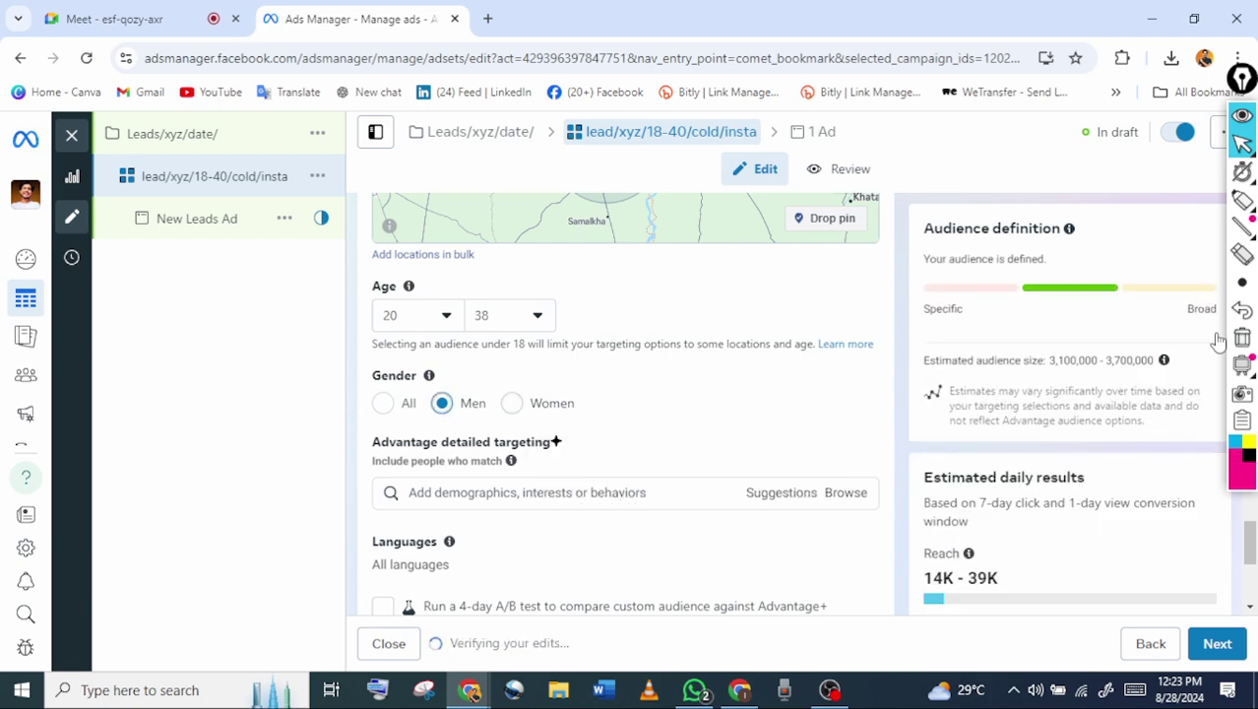
pyautogui.press('Right')
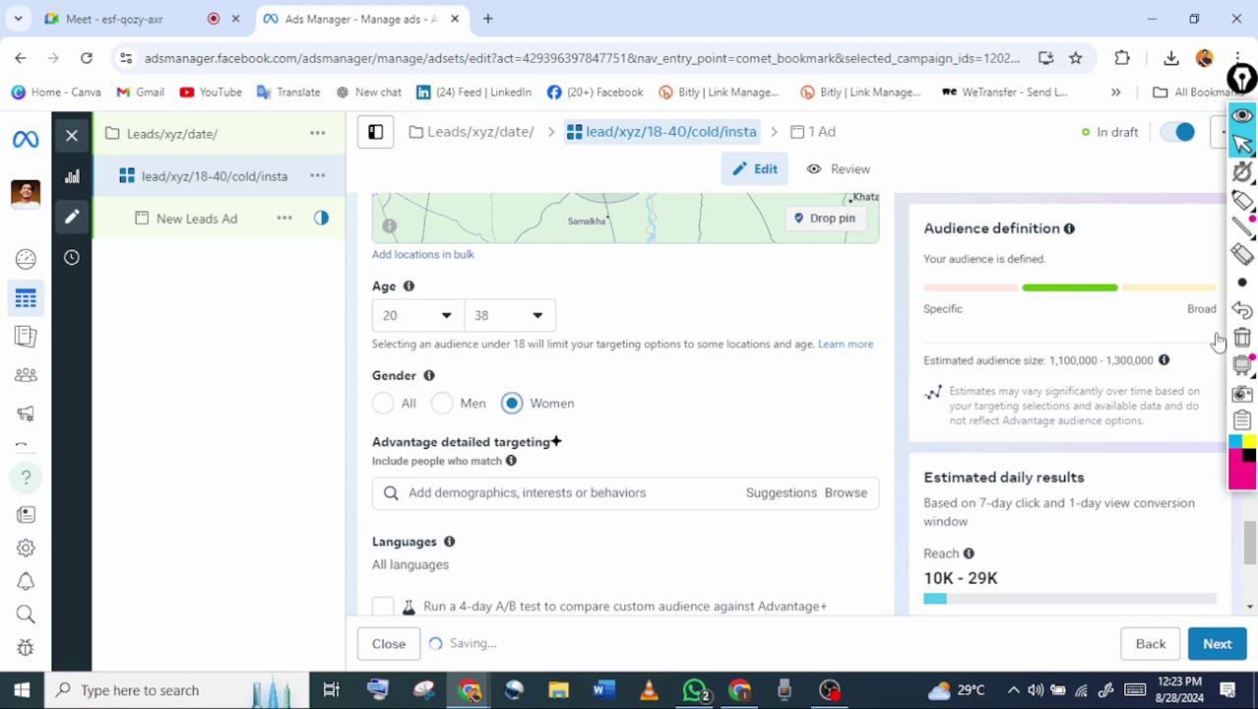
# Handwrite a pink two-word note across the detailed targeting section, underline and encircle it, and clear the marks
pyautogui.scroll(-1, 1218, 340)
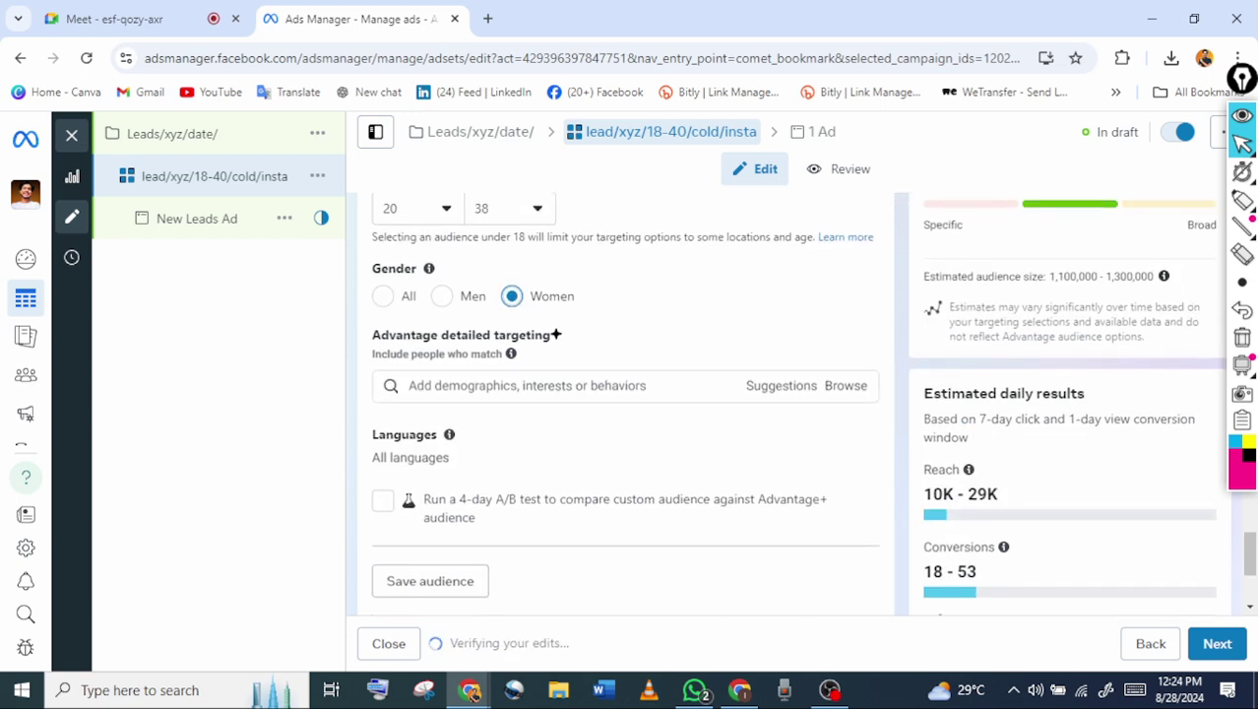
pyautogui.scroll(-1, 1218, 335)
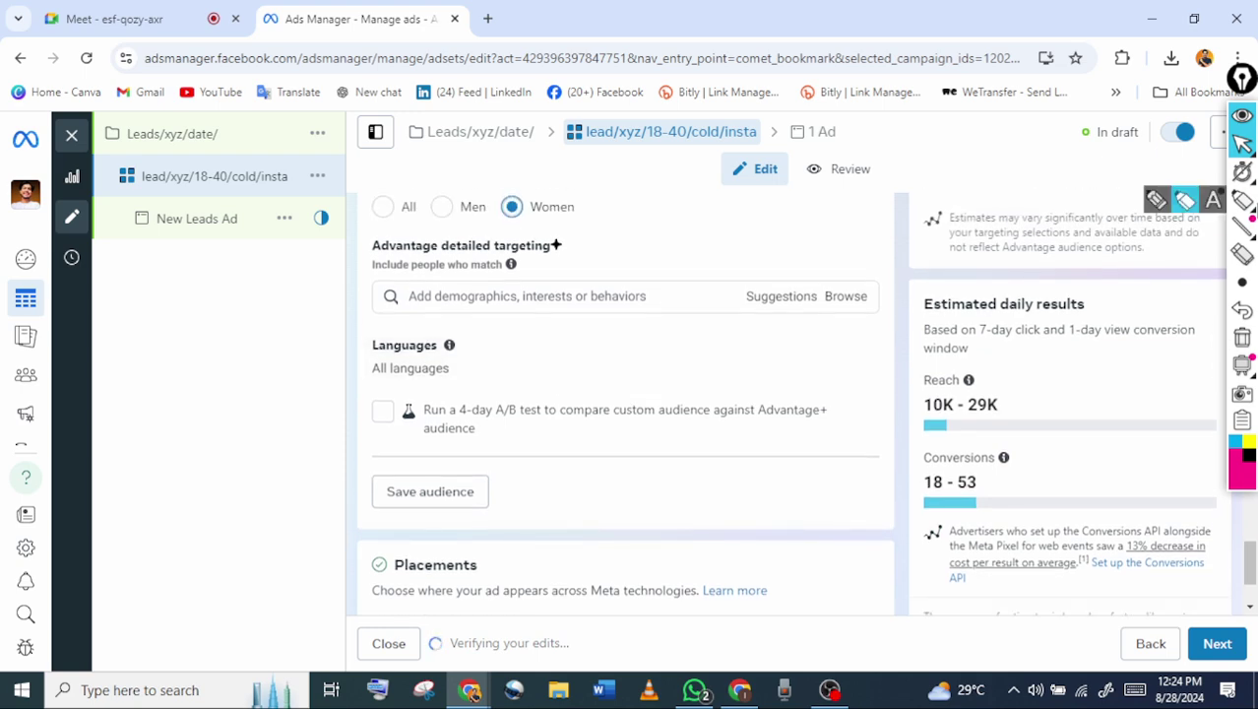
pyautogui.click(1242, 199)
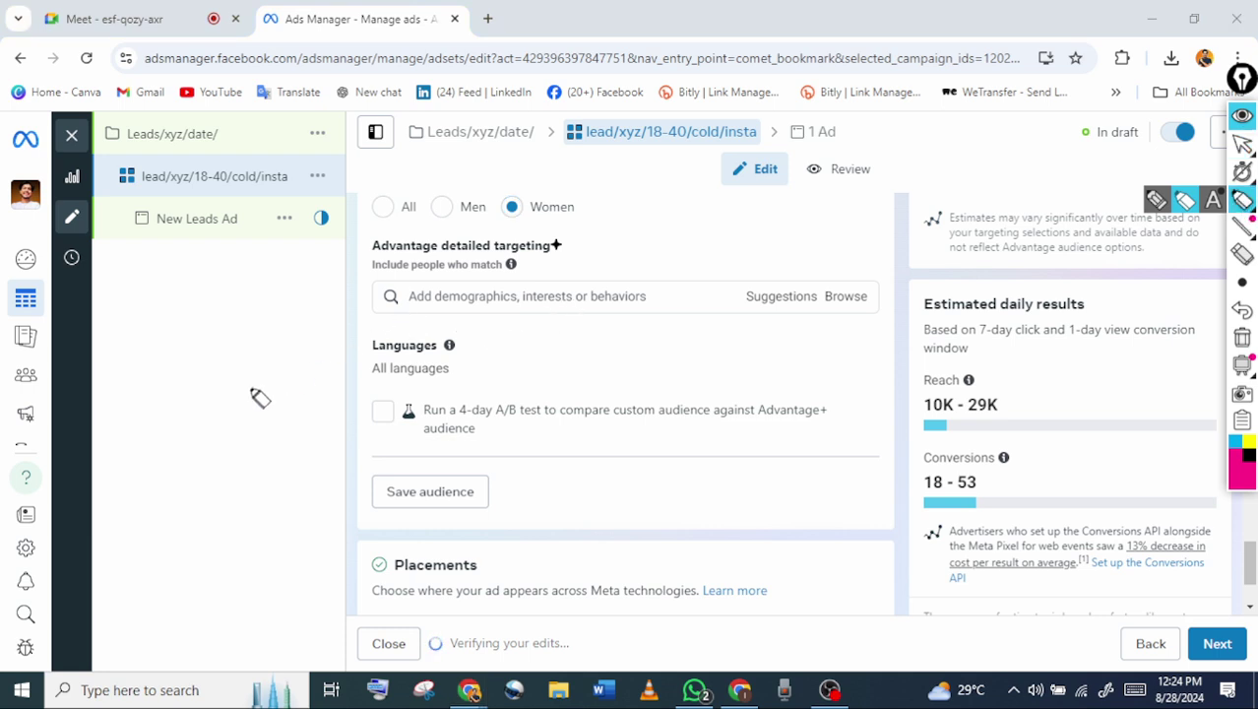
pyautogui.moveTo(224, 360)
pyautogui.mouseDown()
pyautogui.moveTo(241, 455)
pyautogui.moveTo(272, 365)
pyautogui.moveTo(346, 308)
pyautogui.mouseUp()
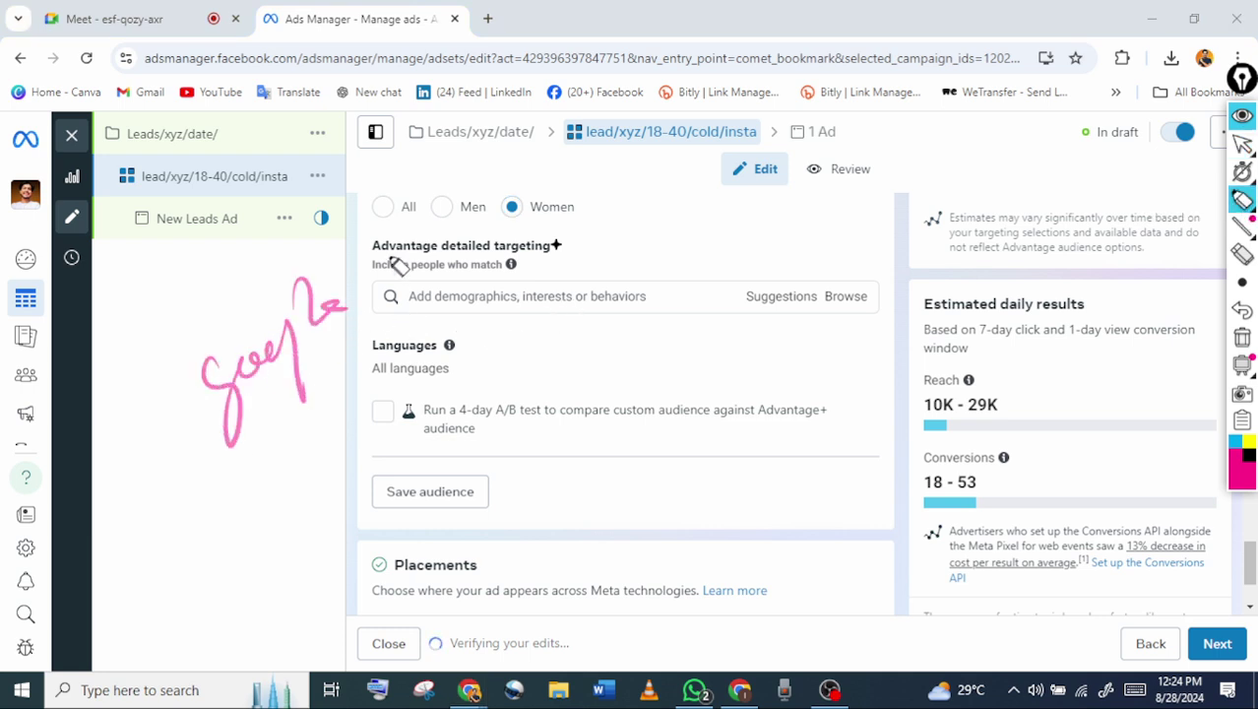
pyautogui.moveTo(398, 264); pyautogui.dragTo(511, 217)
pyautogui.moveTo(182, 509)
pyautogui.mouseDown()
pyautogui.moveTo(350, 245)
pyautogui.moveTo(69, 421)
pyautogui.moveTo(187, 404)
pyautogui.mouseUp()
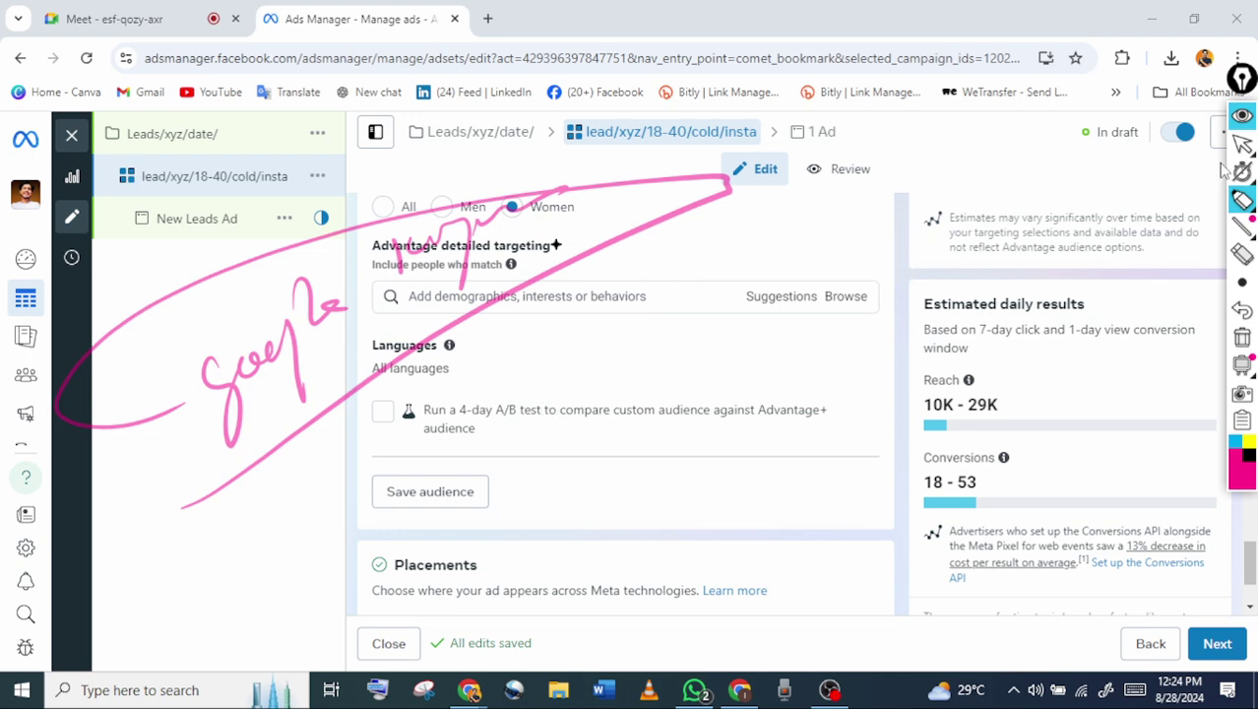
pyautogui.moveTo(1239, 159)
pyautogui.click(1242, 335)
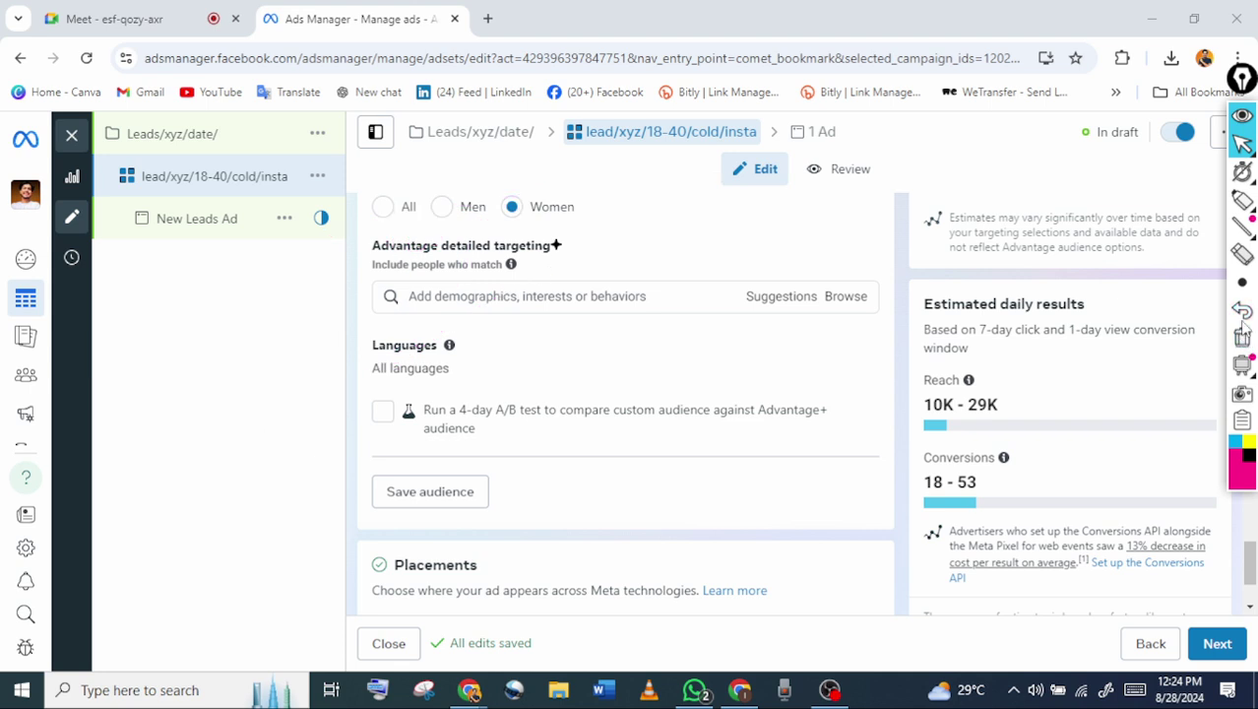
# Underline "demographics" and "interests or behaviors" in pink within the detailed targeting search prompt
pyautogui.click(1243, 201)
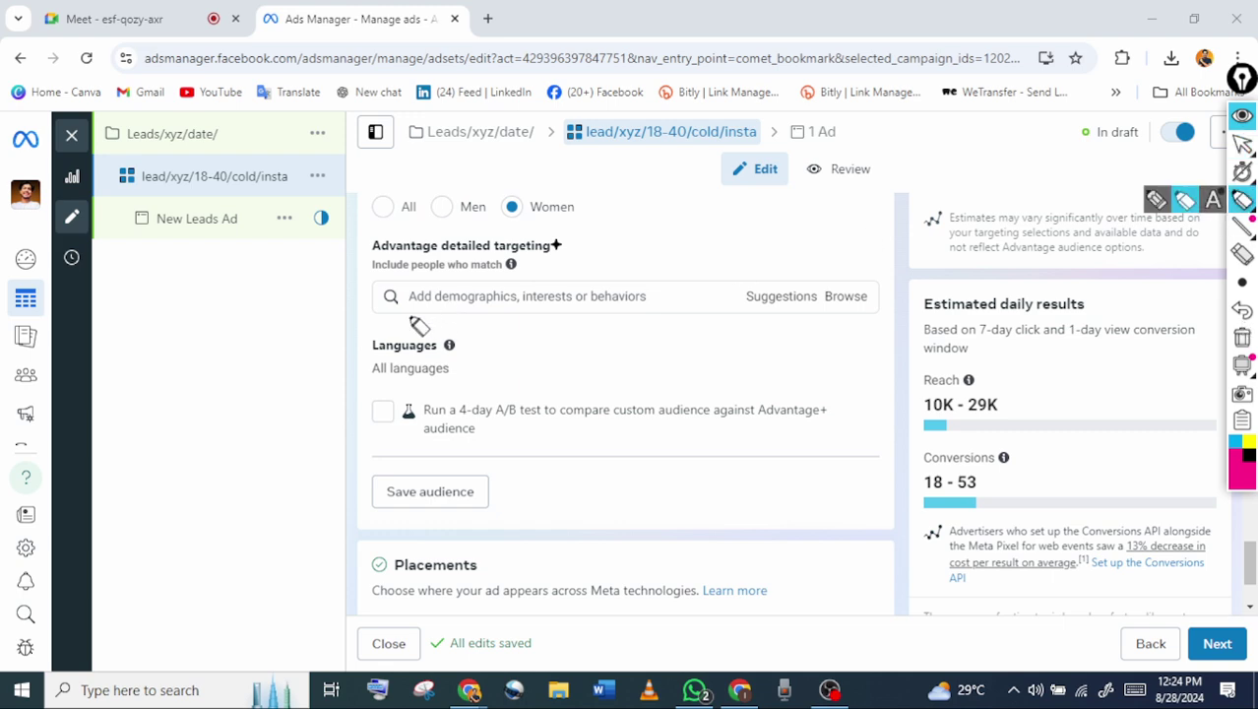
pyautogui.moveTo(401, 311); pyautogui.dragTo(492, 296)
pyautogui.moveTo(535, 317); pyautogui.dragTo(662, 296)
pyautogui.click(1242, 144)
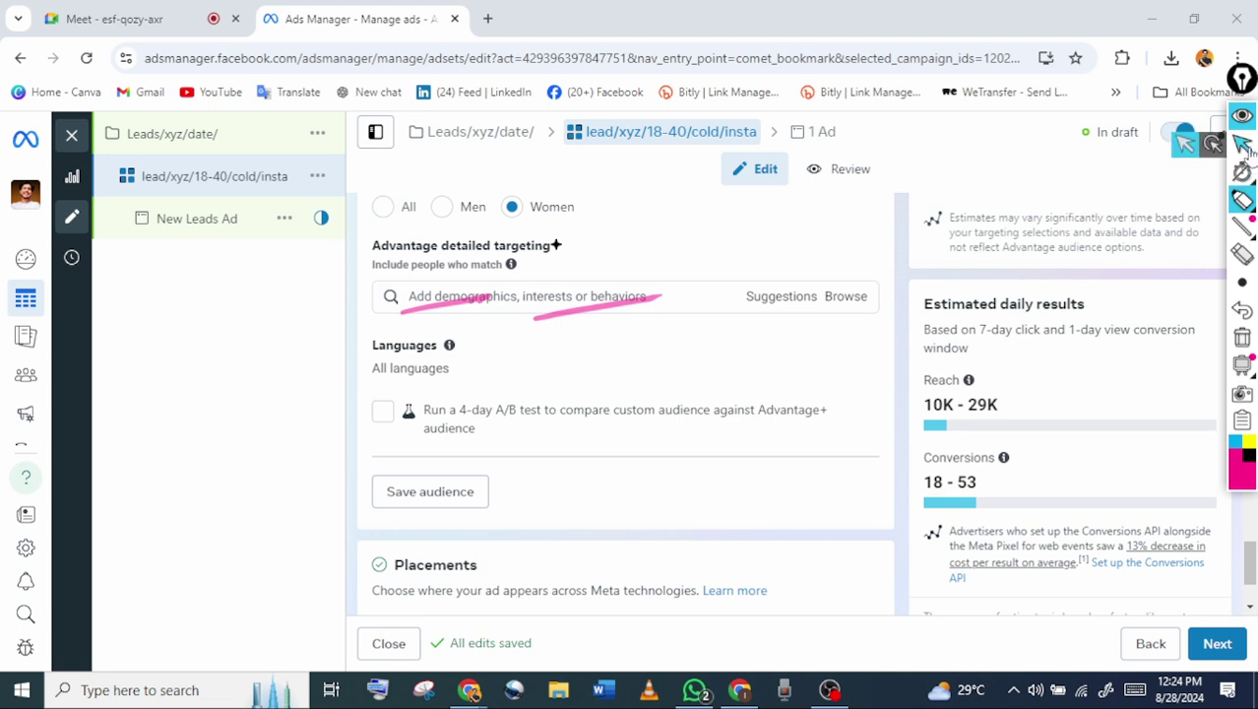
# Clear the pen marks and search the detailed targeting options for "fashion"
pyautogui.moveTo(1217, 300)
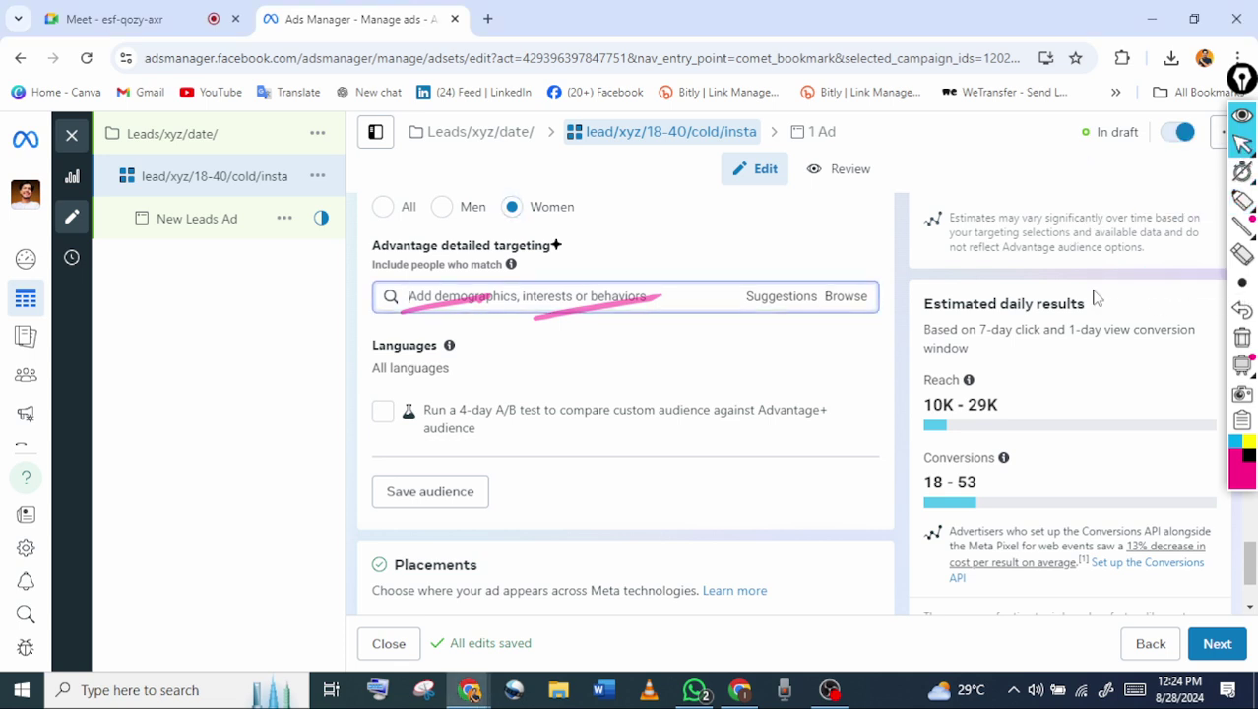
pyautogui.click(1242, 336)
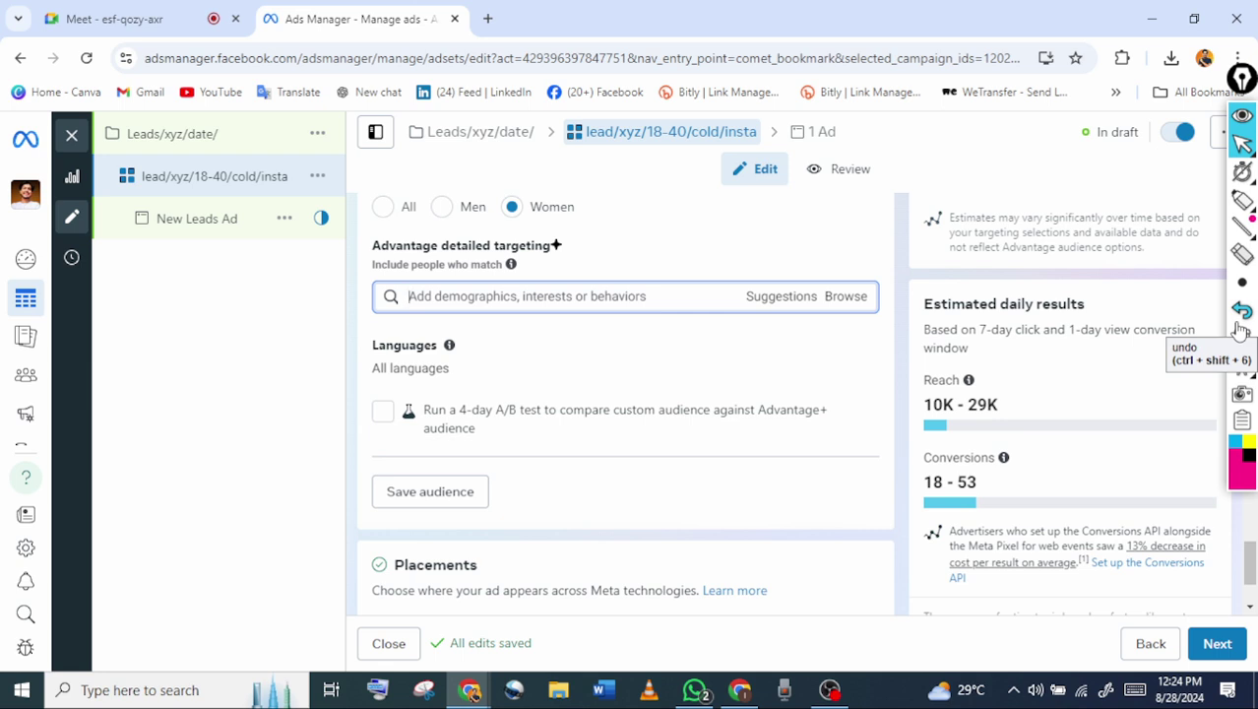
pyautogui.write('fashion')
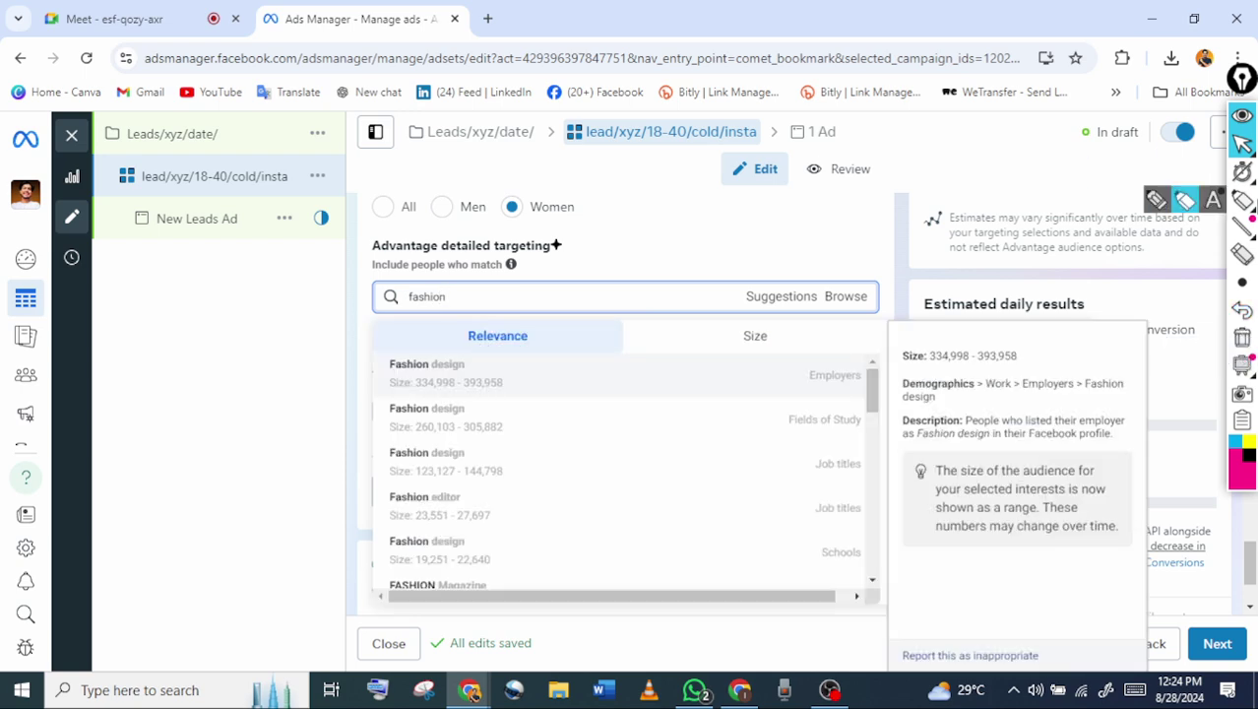
pyautogui.click(1240, 200)
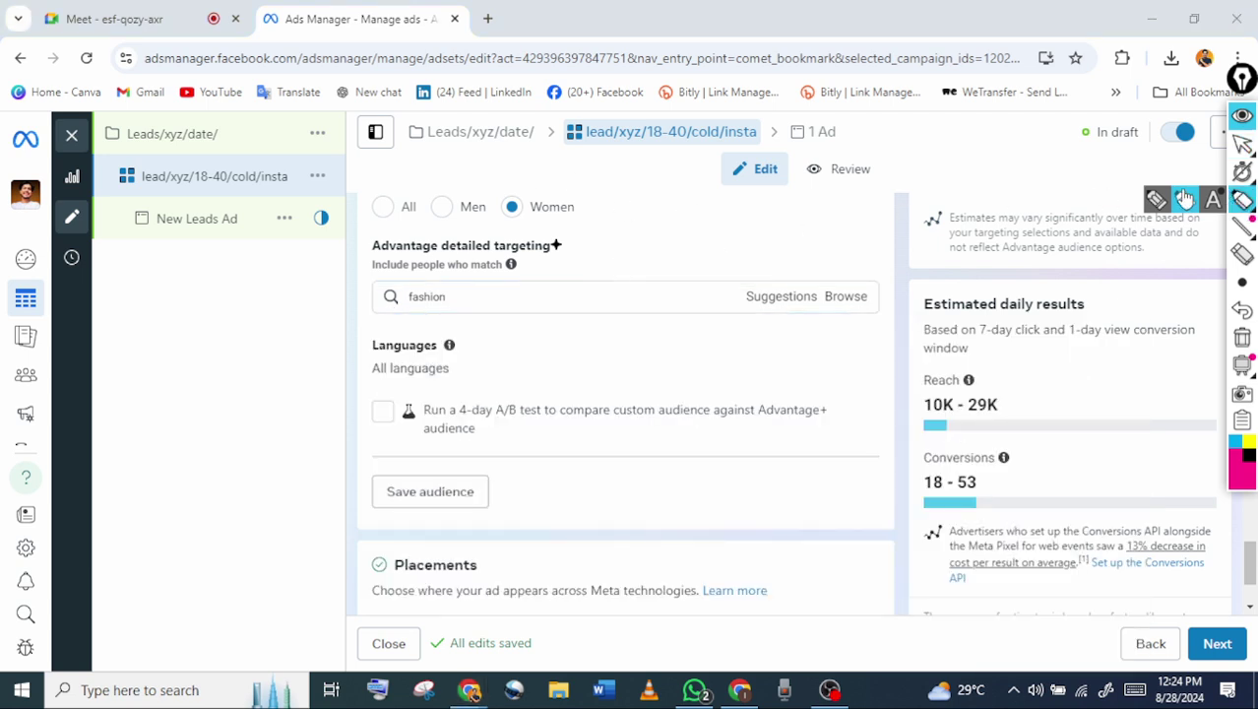
pyautogui.click(1243, 145)
pyautogui.click(1179, 157)
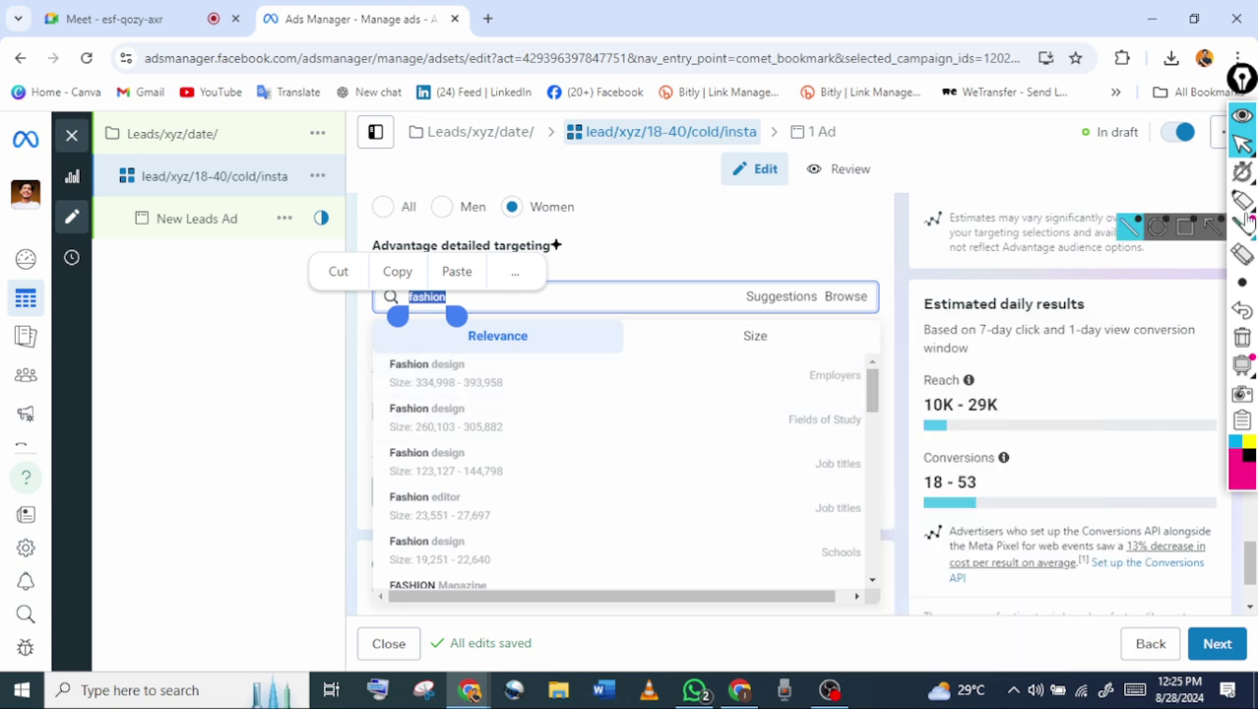
# Handwrite "Design" and a second word in pink over the campaign tree, encircle them, and clear the marks
pyautogui.click(1243, 200)
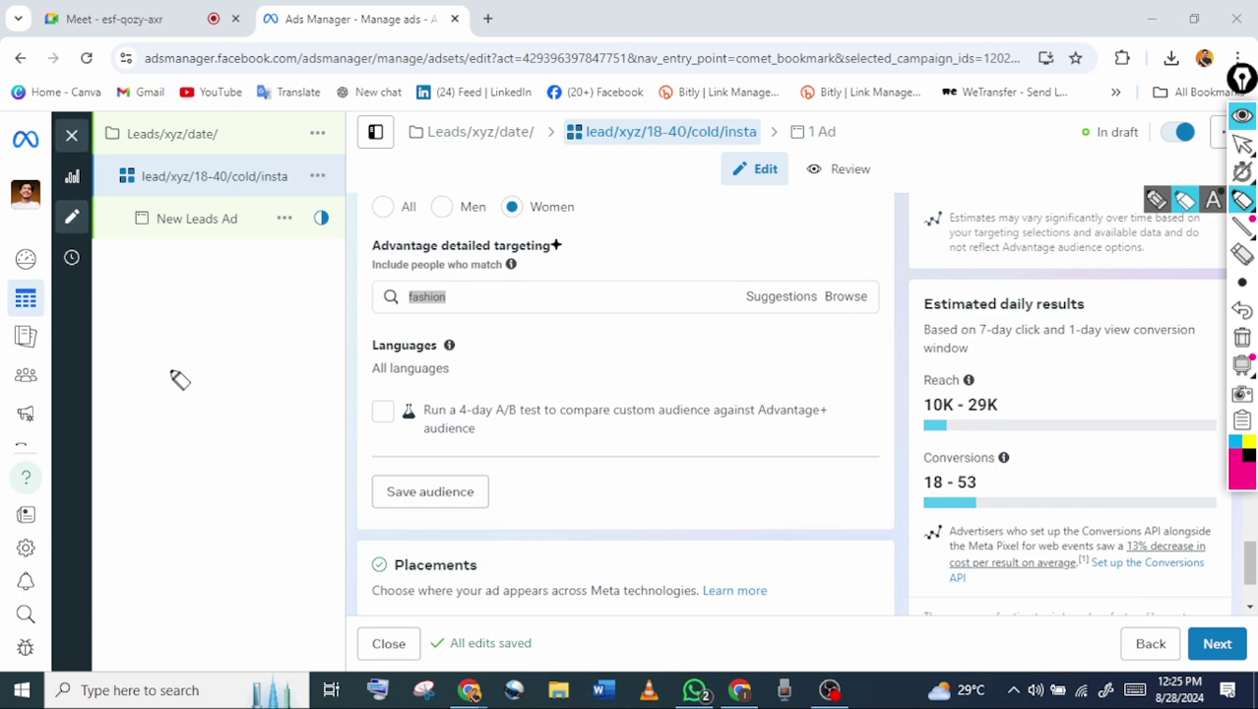
pyautogui.moveTo(154, 366)
pyautogui.mouseDown()
pyautogui.moveTo(267, 346)
pyautogui.moveTo(241, 309)
pyautogui.mouseUp()
pyautogui.moveTo(281, 393)
pyautogui.mouseDown()
pyautogui.moveTo(205, 422)
pyautogui.moveTo(199, 481)
pyautogui.moveTo(285, 411)
pyautogui.mouseUp()
pyautogui.moveTo(201, 533)
pyautogui.mouseDown()
pyautogui.moveTo(162, 471)
pyautogui.moveTo(320, 470)
pyautogui.mouseUp()
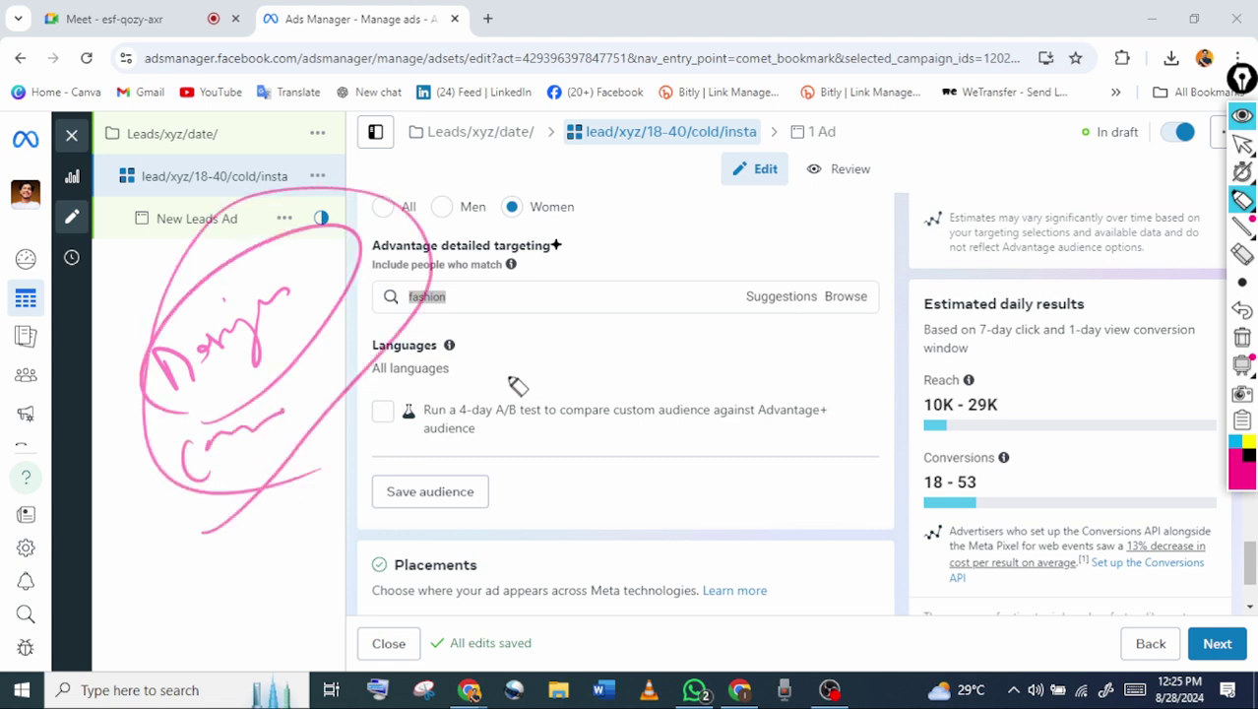
pyautogui.click(1242, 337)
pyautogui.click(1242, 143)
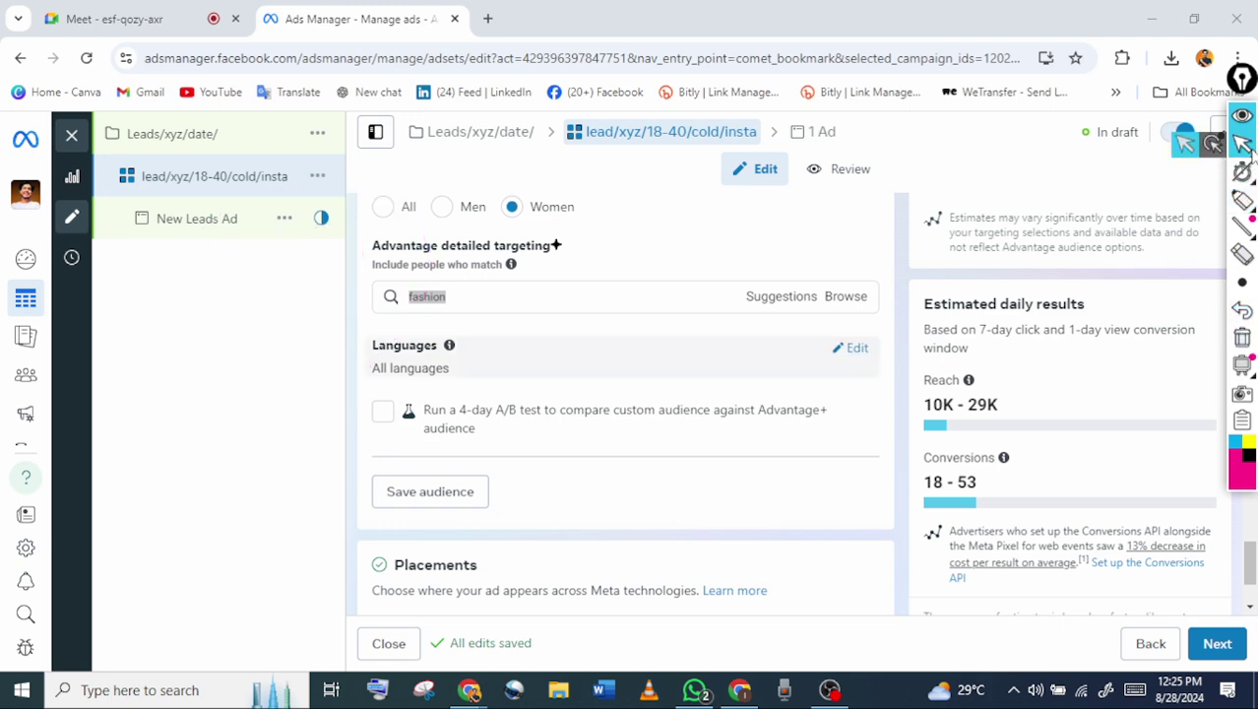
# Reopen the "fashion" targeting suggestions and handwrite an encircled pink "Fashion" beside the detailed targeting search
pyautogui.click(427, 297)
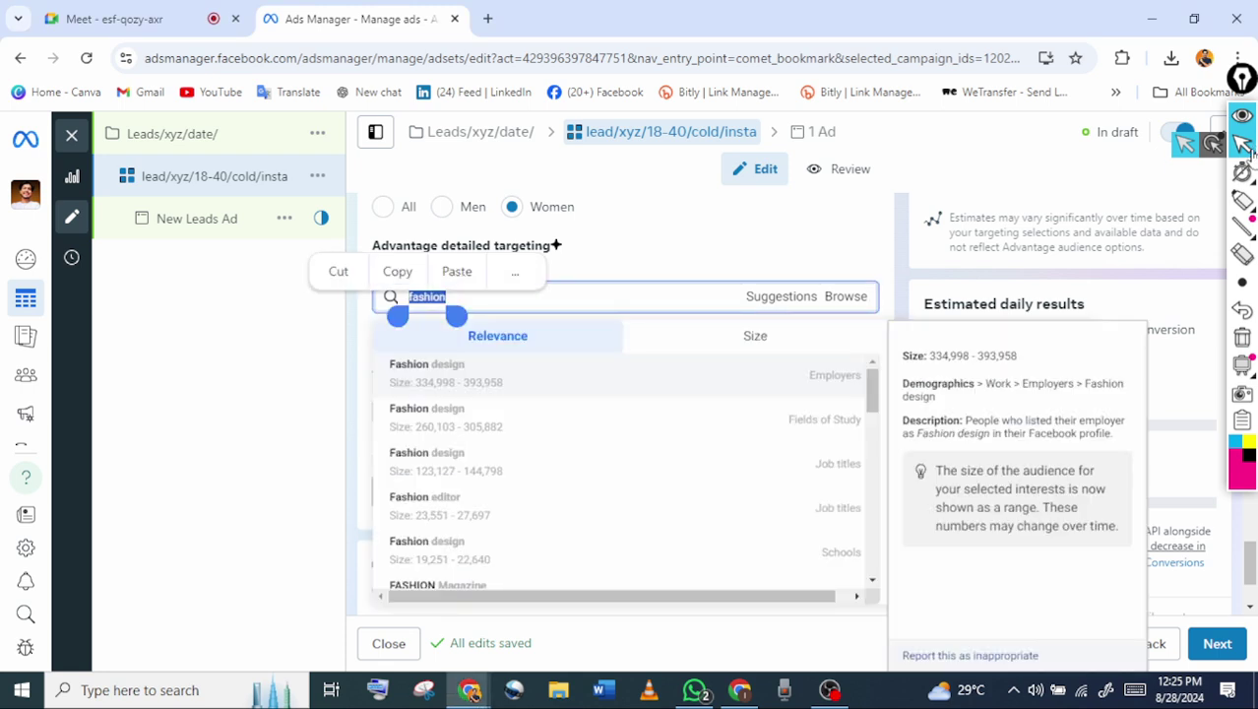
pyautogui.press('Down')
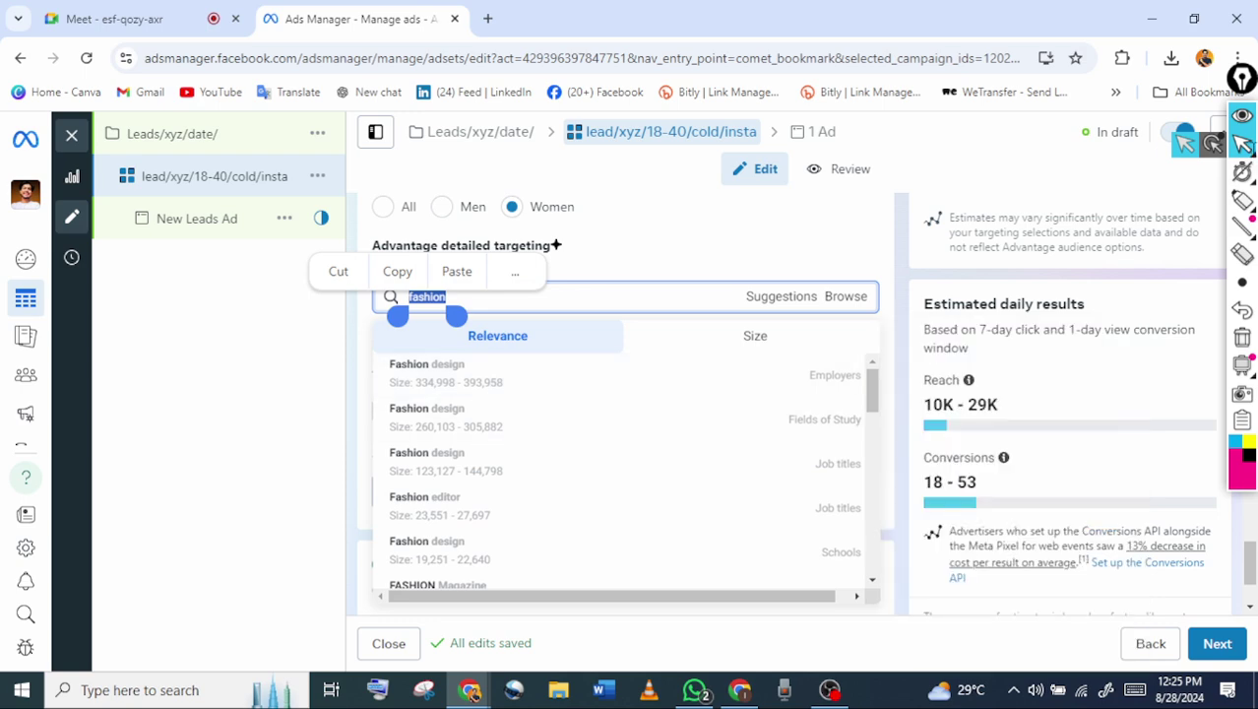
pyautogui.click(1242, 200)
pyautogui.moveTo(237, 414); pyautogui.dragTo(246, 342)
pyautogui.moveTo(229, 382)
pyautogui.mouseDown()
pyautogui.moveTo(261, 382)
pyautogui.moveTo(394, 280)
pyautogui.mouseUp()
pyautogui.moveTo(247, 439)
pyautogui.mouseDown()
pyautogui.moveTo(296, 415)
pyautogui.moveTo(366, 275)
pyautogui.mouseUp()
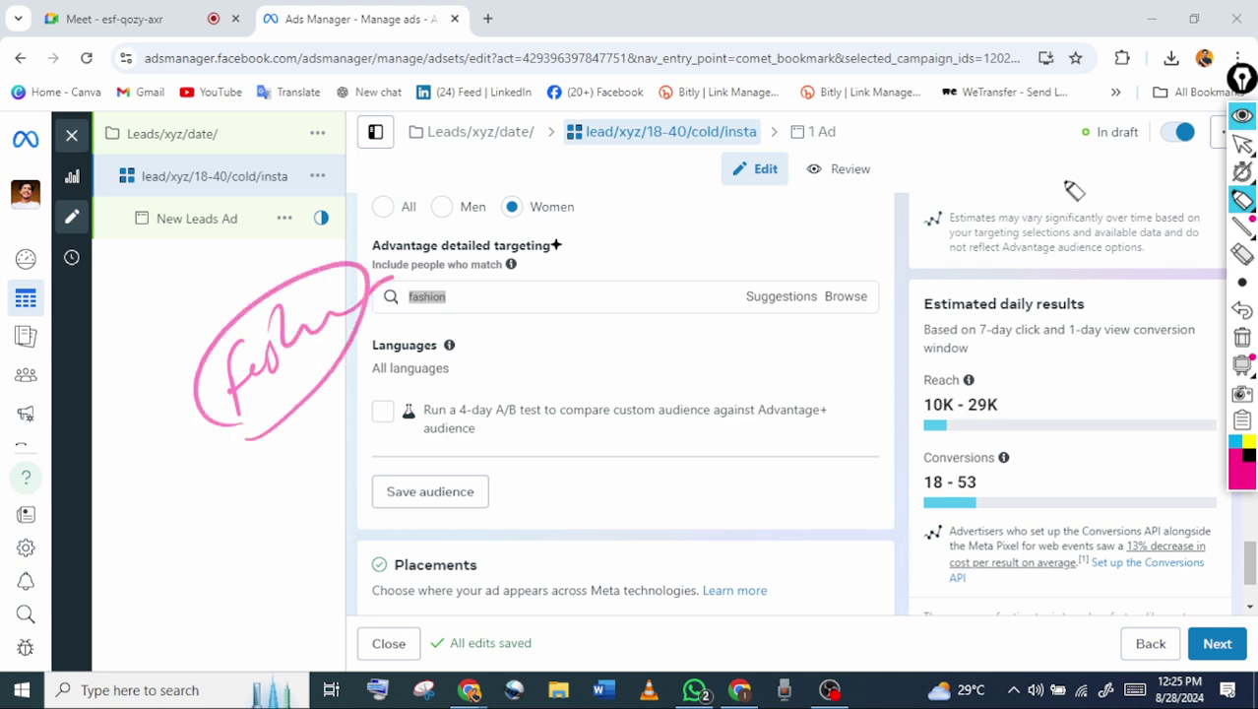
pyautogui.click(1243, 144)
pyautogui.click(1243, 254)
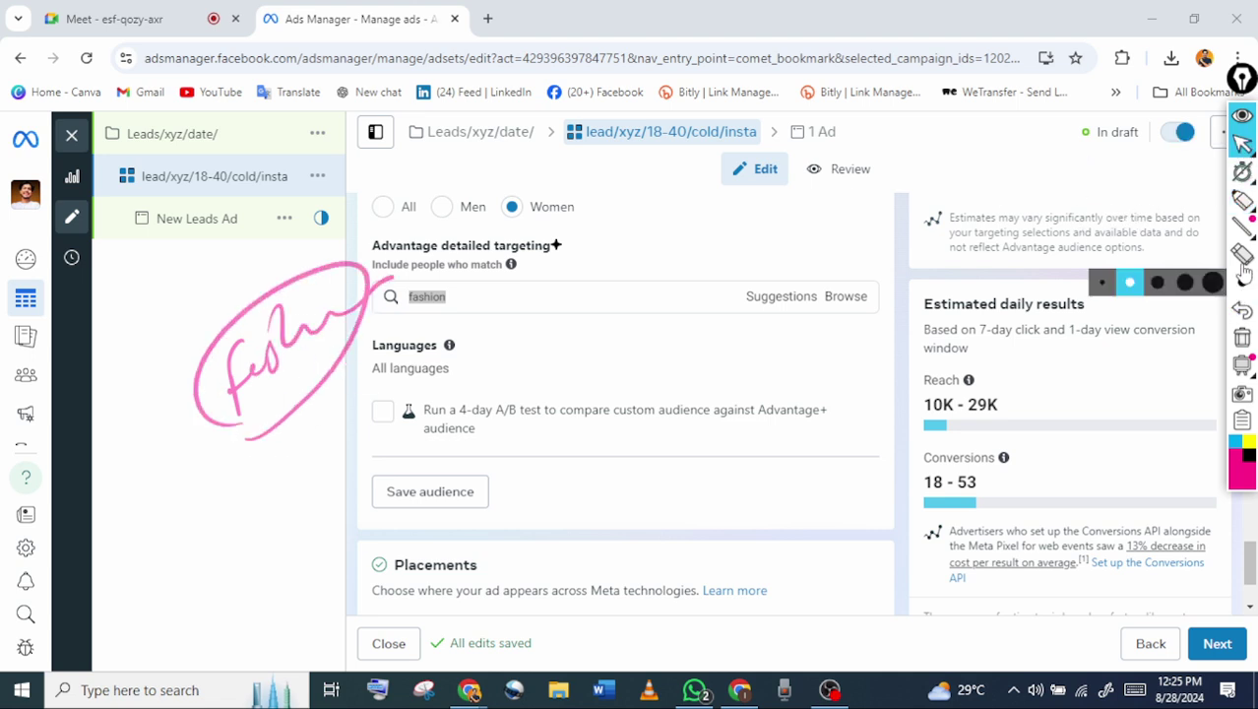
pyautogui.click(1242, 199)
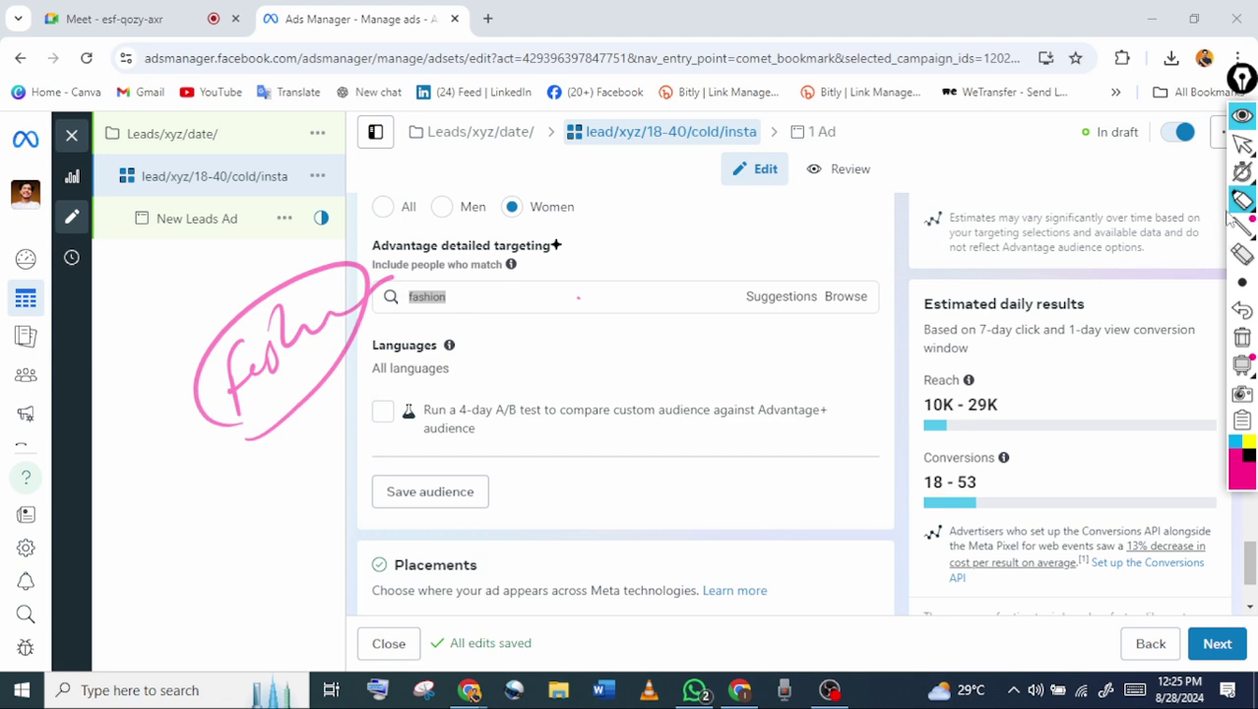
pyautogui.click(1242, 254)
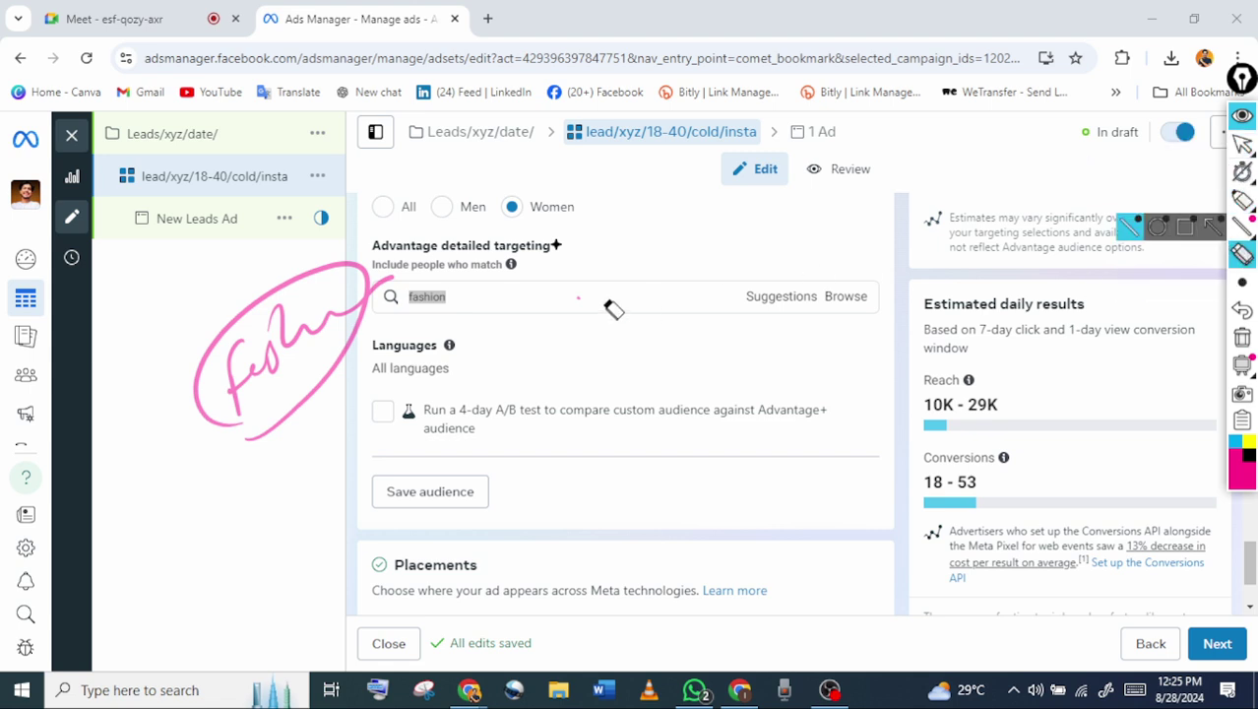
# Browse the "fashion" targeting suggestions down to the Fashion photography field of study, examining each one's category and audience size
pyautogui.click(1242, 144)
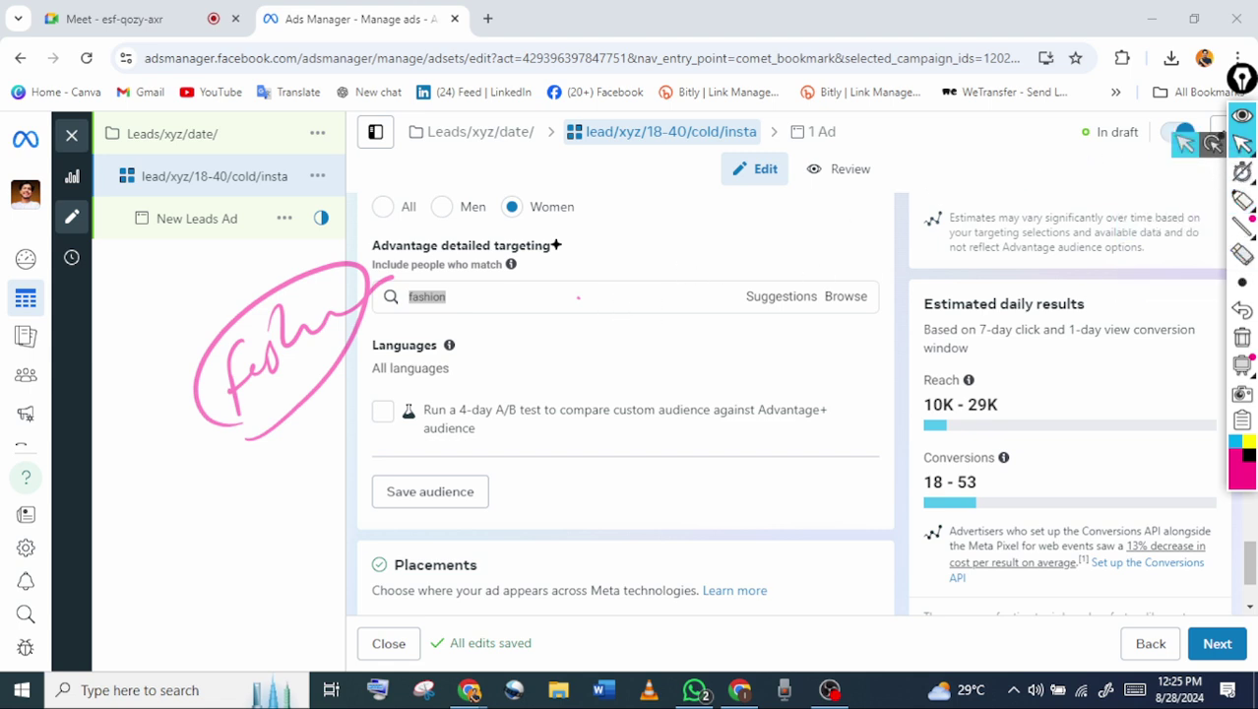
pyautogui.click(1185, 144)
pyautogui.press('Down')
pyautogui.press('Down')
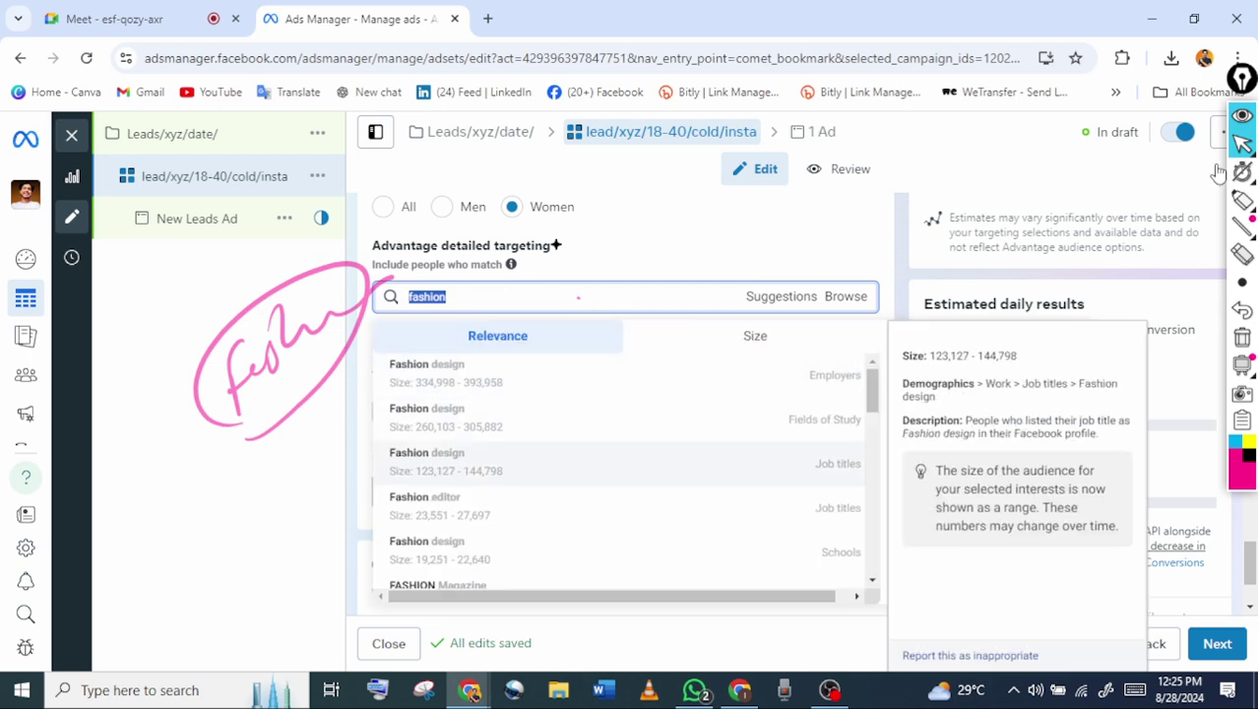
pyautogui.press('Down')
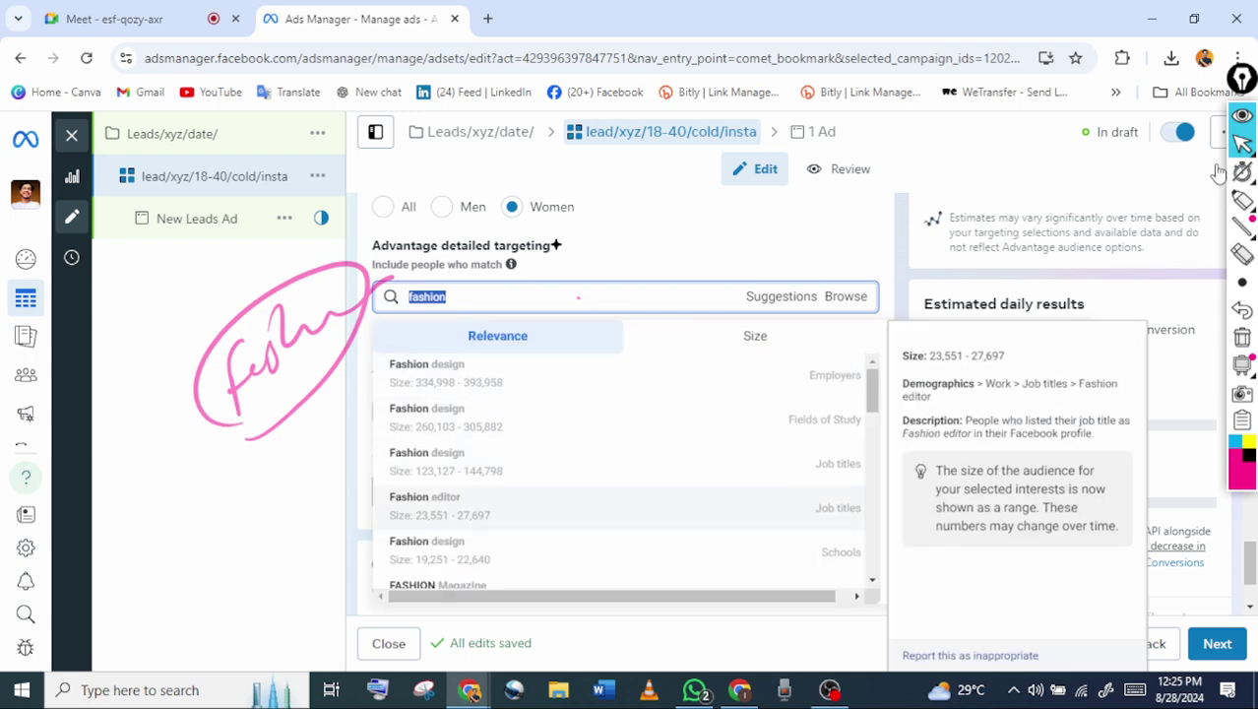
pyautogui.press('Down')
pyautogui.press('Down')
pyautogui.press('Down')
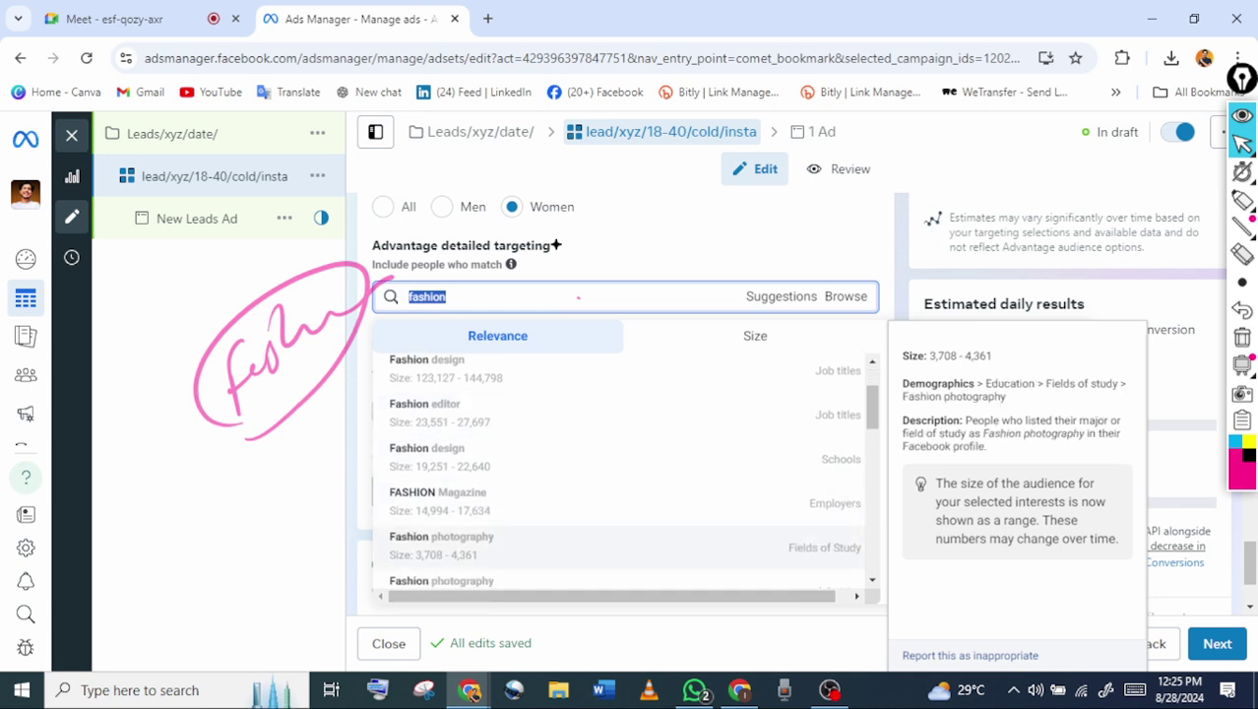
# Add the interest Fashion accessories (accessories) to the ad set's detailed targeting from the fashion search
pyautogui.press('Down')
pyautogui.press('Down')
pyautogui.press('Down')
pyautogui.press('Down')
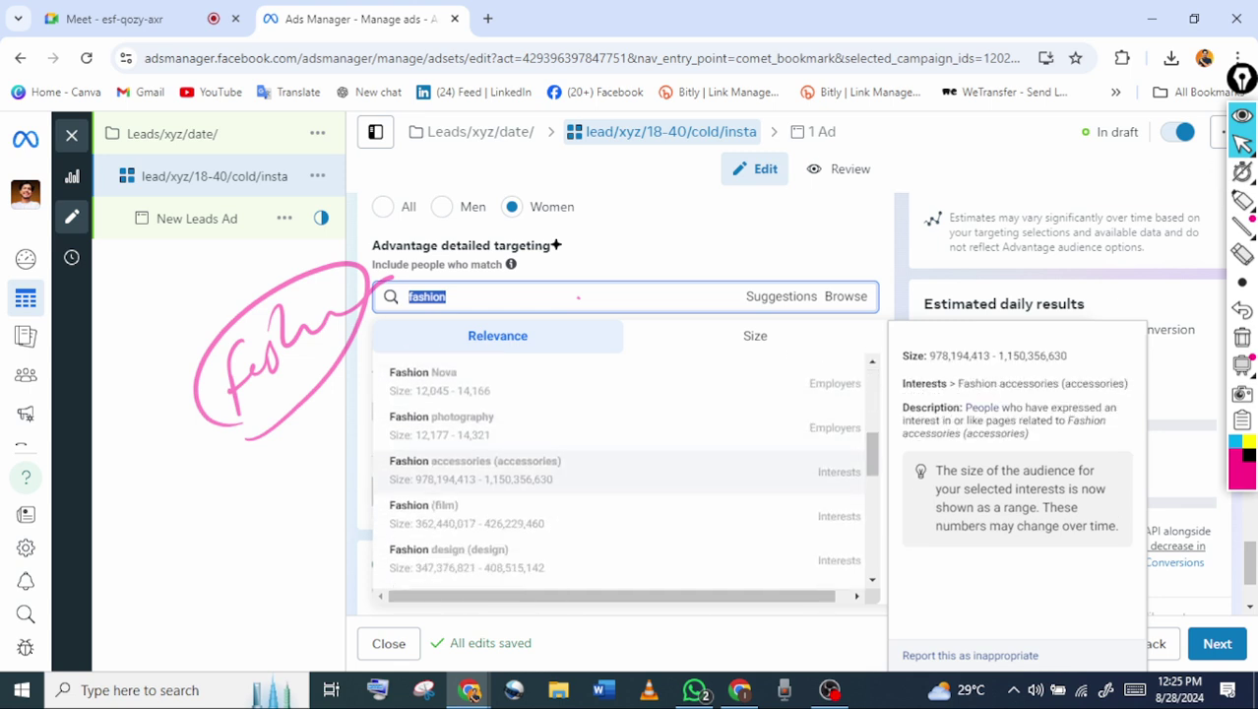
pyautogui.press('Down')
pyautogui.press('Up')
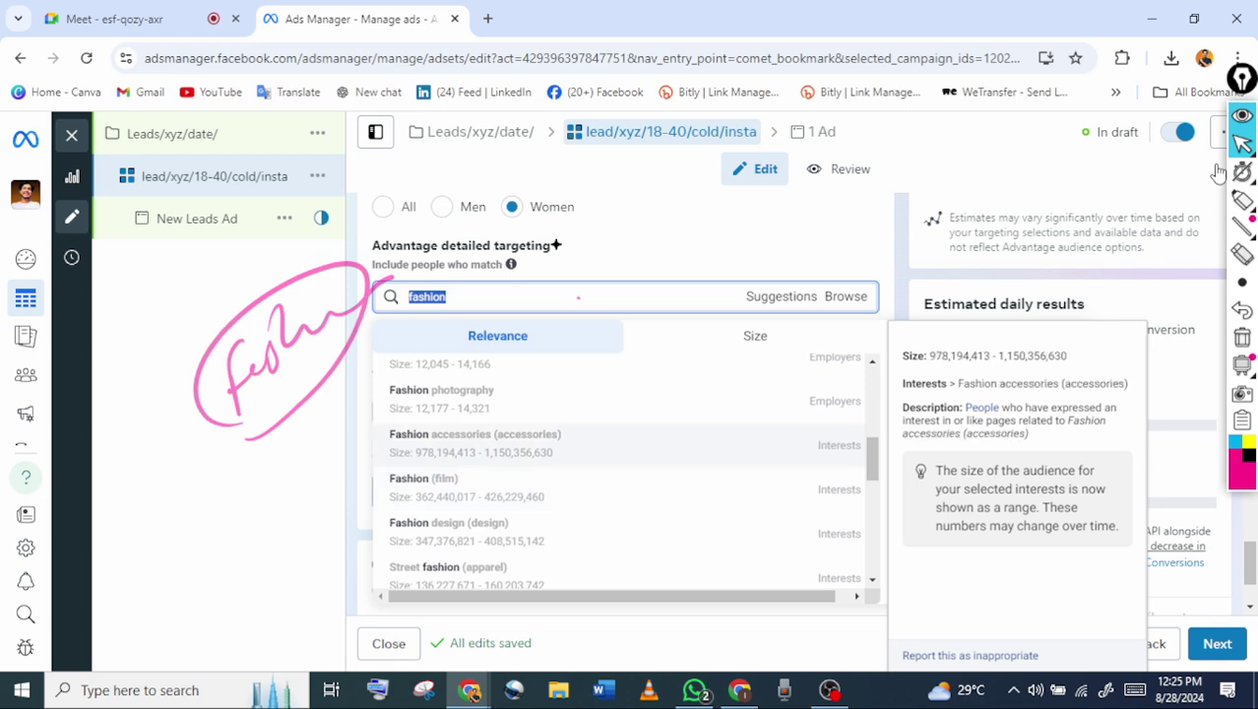
pyautogui.press('Return')
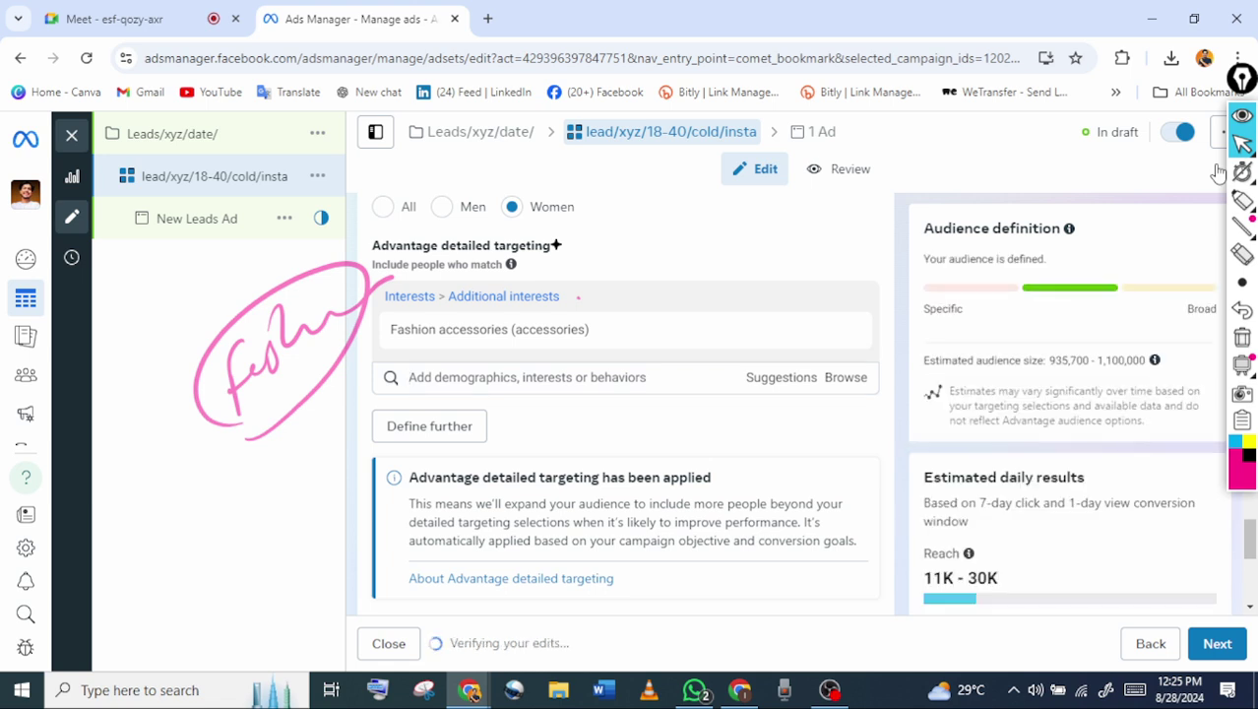
# Clear the handwritten fashion annotation from the screen
pyautogui.click(1243, 197)
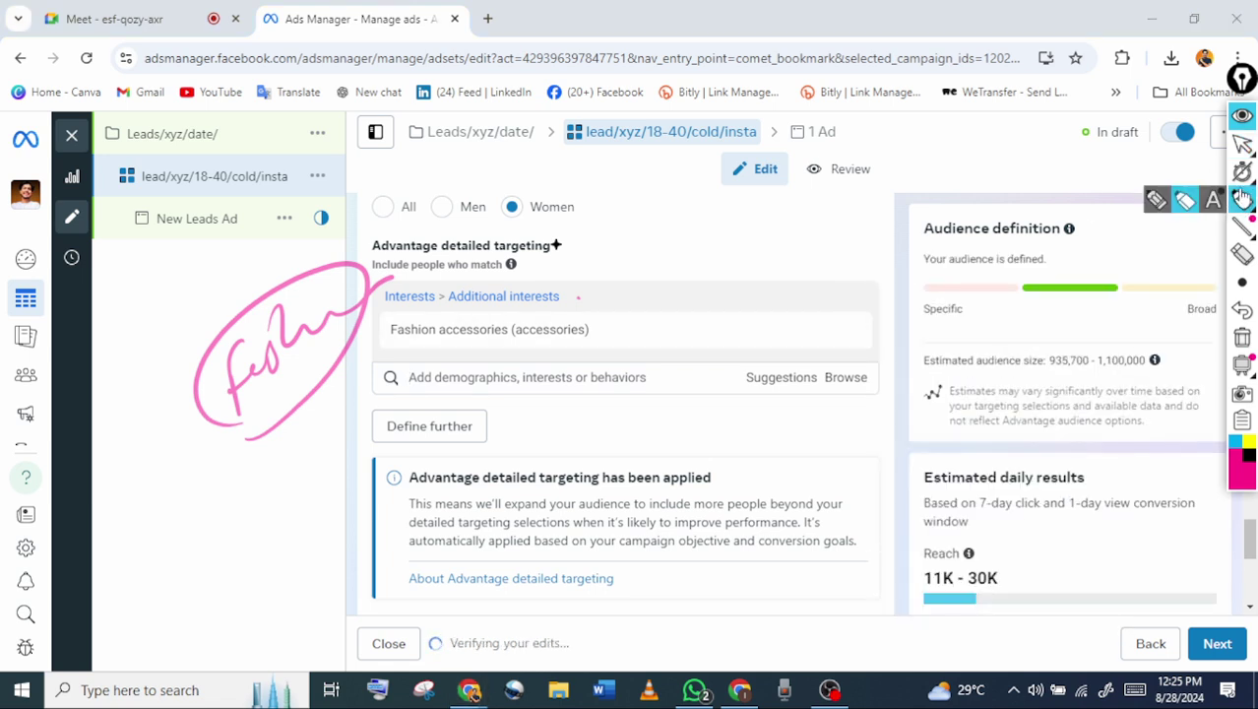
pyautogui.click(1243, 144)
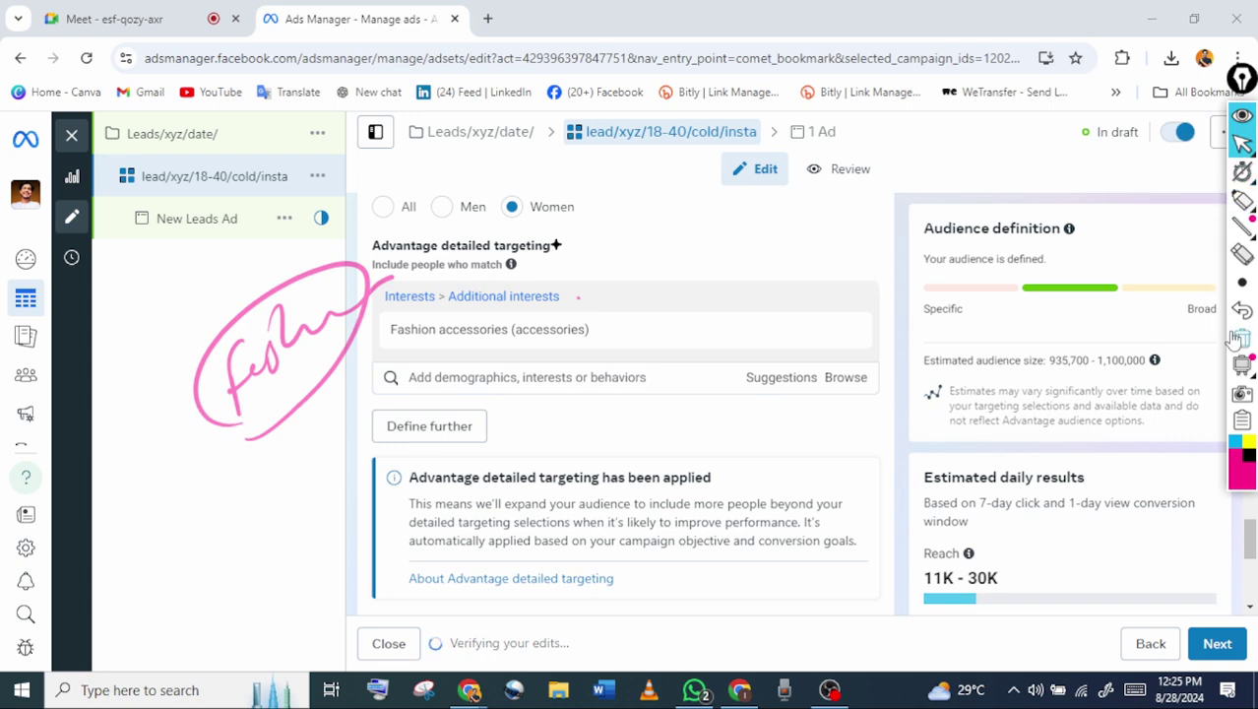
pyautogui.click(1242, 337)
# Handwrite example products such as "Watch" and "Ring" beside the targeting section and circle the Fashion accessories interest
pyautogui.click(1242, 197)
pyautogui.moveTo(189, 320)
pyautogui.mouseDown()
pyautogui.moveTo(210, 368)
pyautogui.moveTo(250, 356)
pyautogui.moveTo(368, 251)
pyautogui.mouseUp()
pyautogui.moveTo(184, 408); pyautogui.dragTo(428, 273)
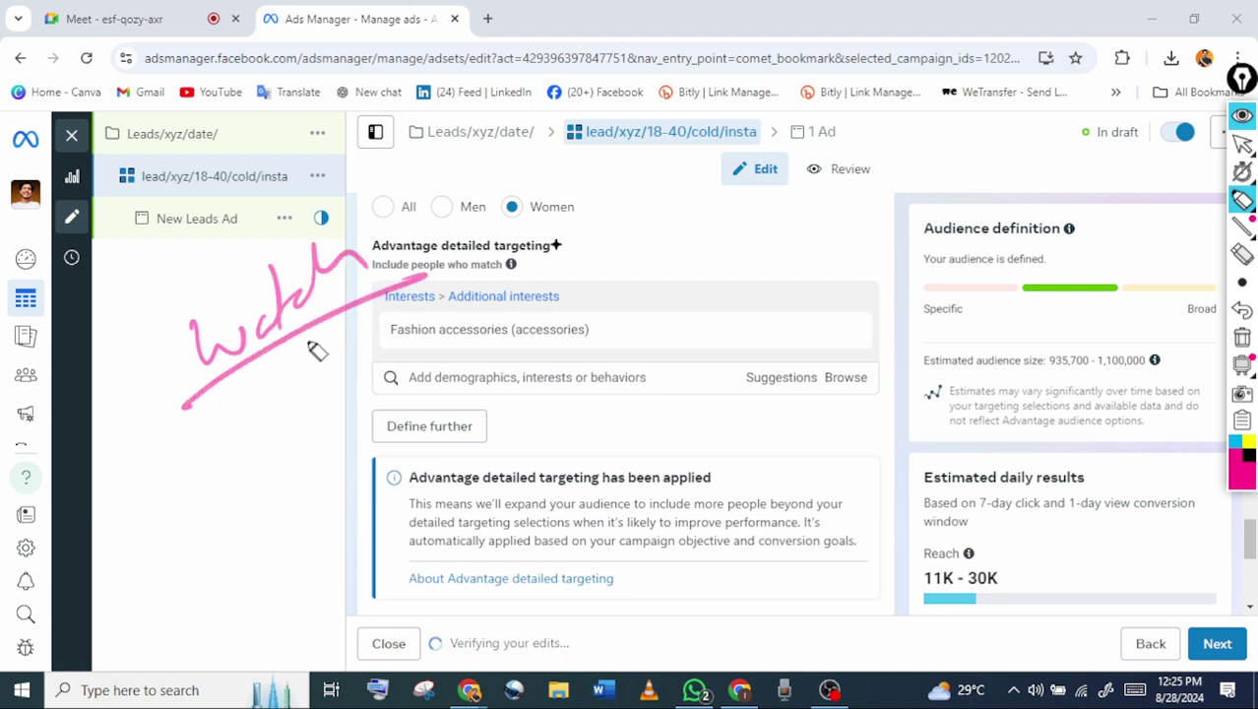
pyautogui.moveTo(270, 431)
pyautogui.mouseDown()
pyautogui.moveTo(278, 390)
pyautogui.moveTo(408, 344)
pyautogui.mouseUp()
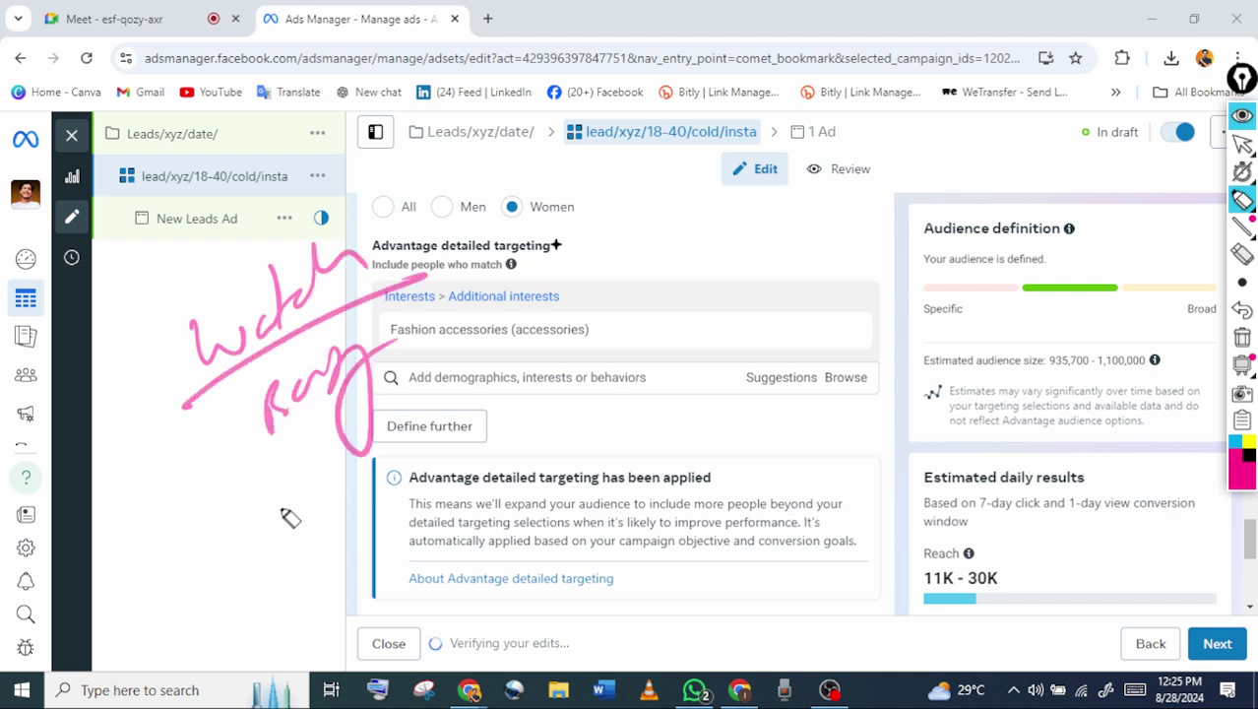
pyautogui.moveTo(277, 510)
pyautogui.mouseDown()
pyautogui.moveTo(275, 532)
pyautogui.moveTo(364, 475)
pyautogui.mouseUp()
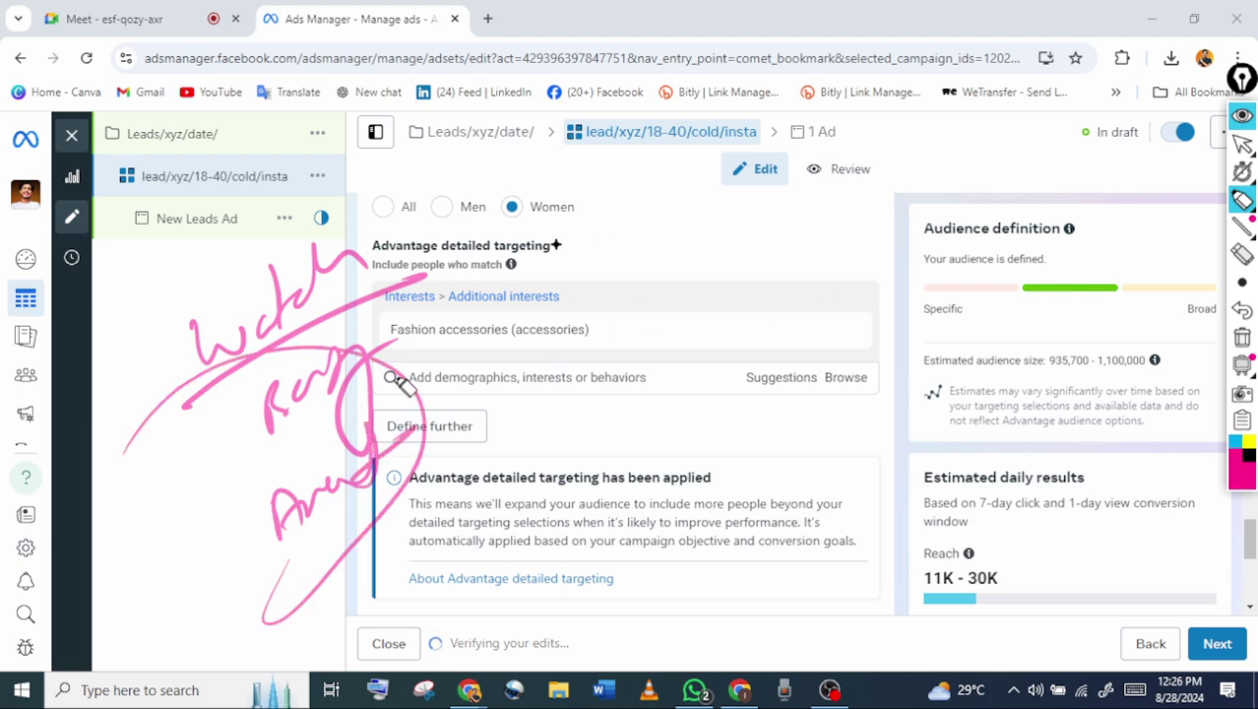
pyautogui.moveTo(374, 329)
pyautogui.mouseDown()
pyautogui.moveTo(392, 307)
pyautogui.moveTo(365, 385)
pyautogui.mouseUp()
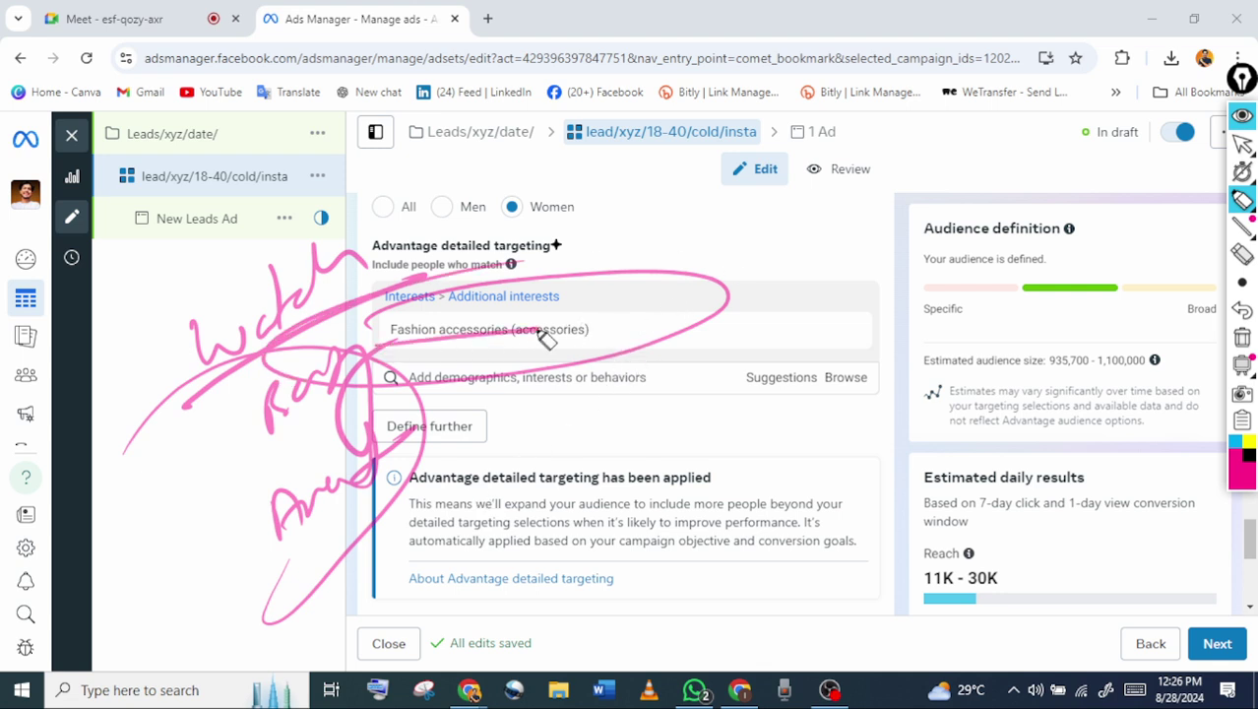
# Clear the handwritten product examples from the screen and return to the normal pointer
pyautogui.click(1243, 146)
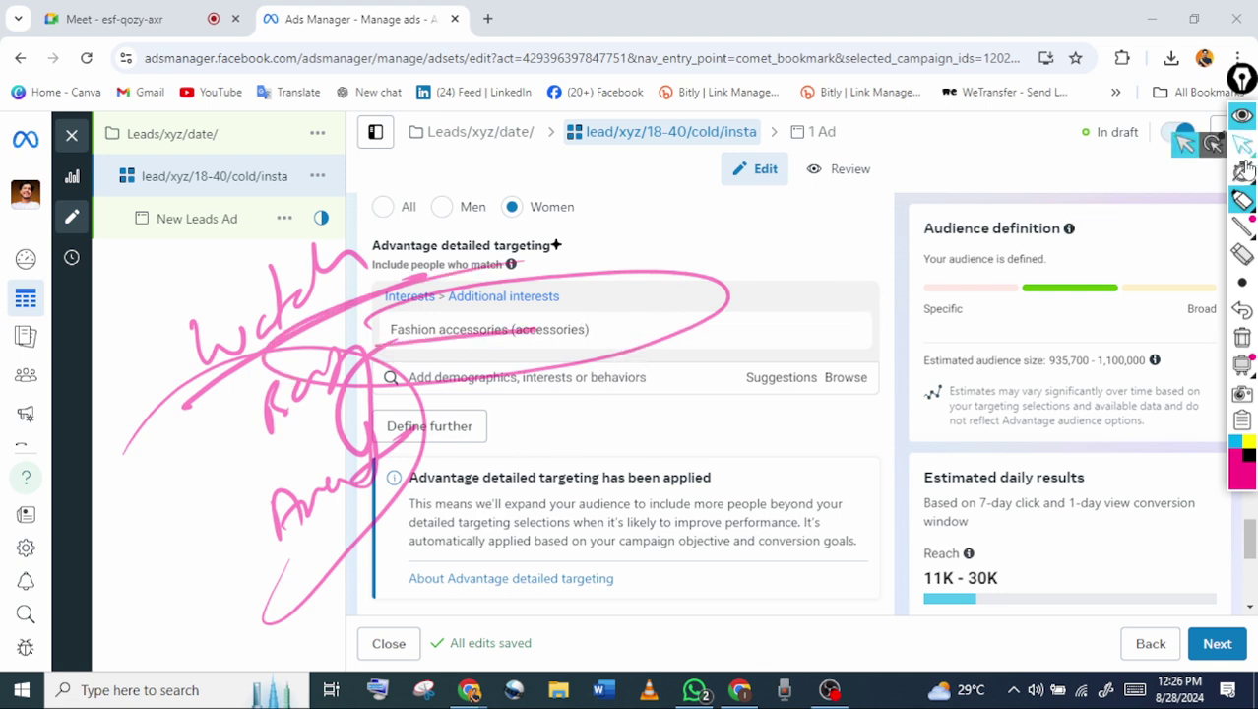
pyautogui.click(1245, 259)
pyautogui.moveTo(1243, 200)
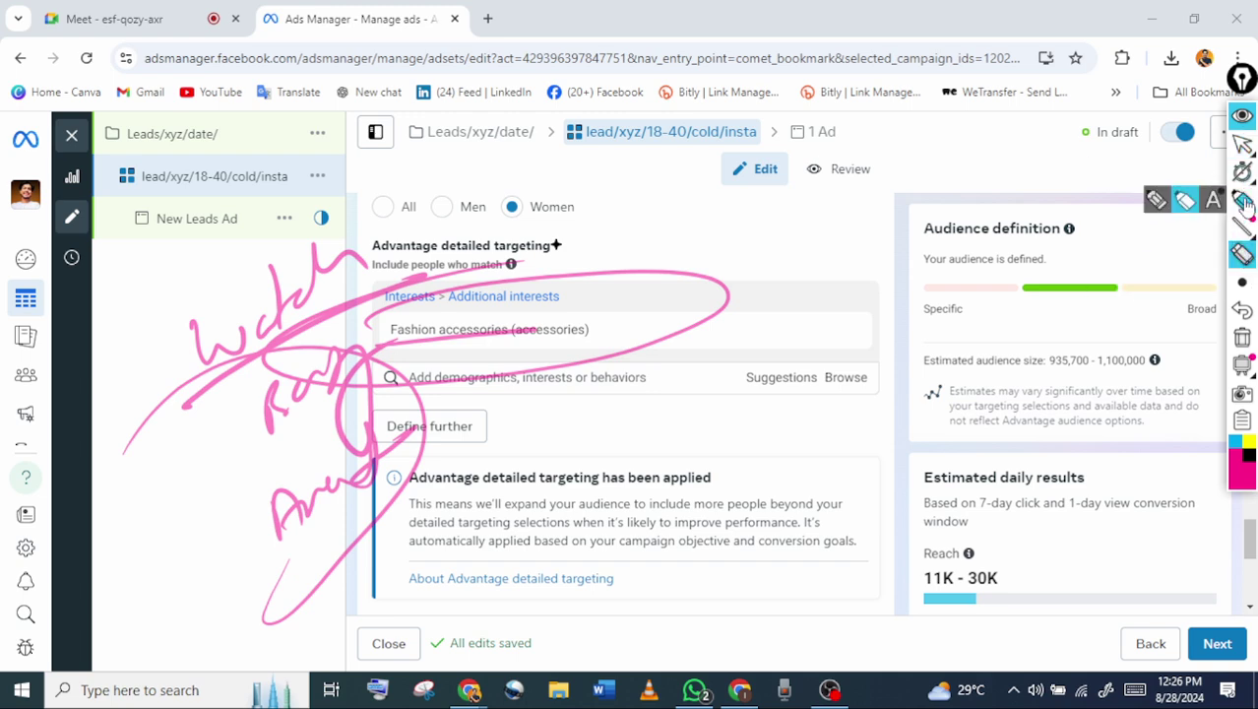
pyautogui.click(1242, 146)
pyautogui.click(1243, 338)
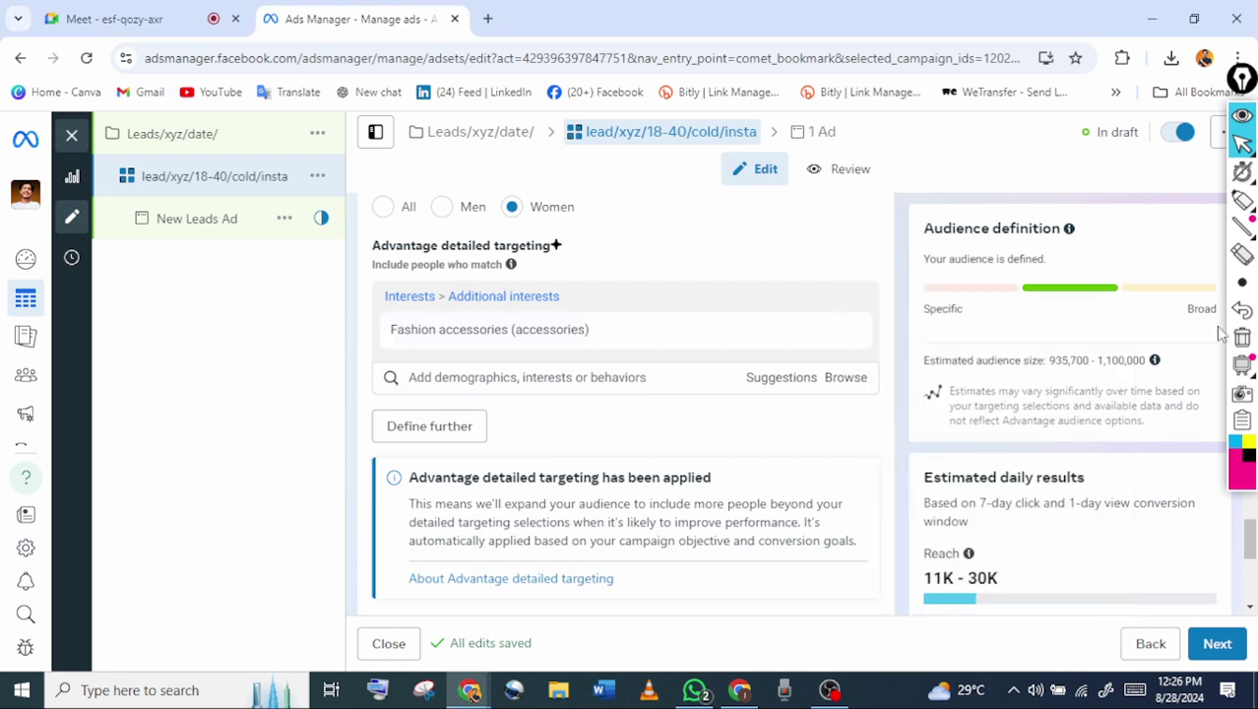
# Examine the suggested detailed targeting options and the browsable Demographics, Interests and Behaviors categories
pyautogui.scroll(1, 625, 403)
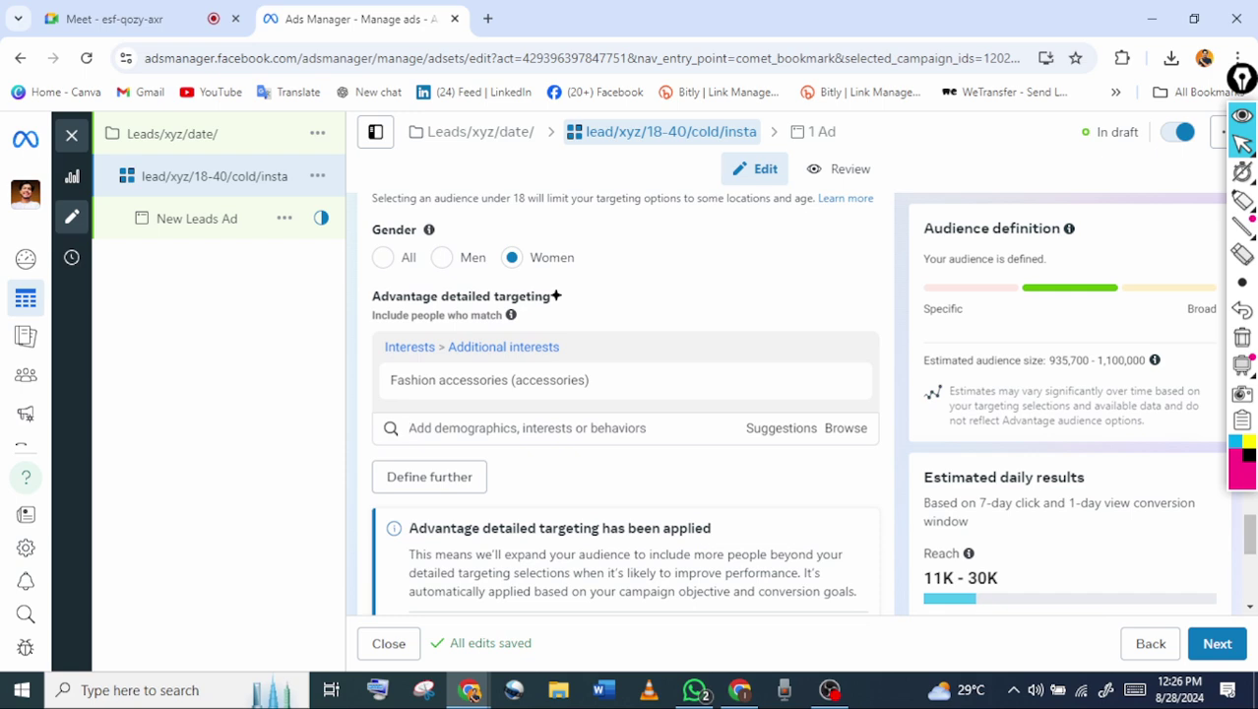
pyautogui.scroll(-1, 625, 404)
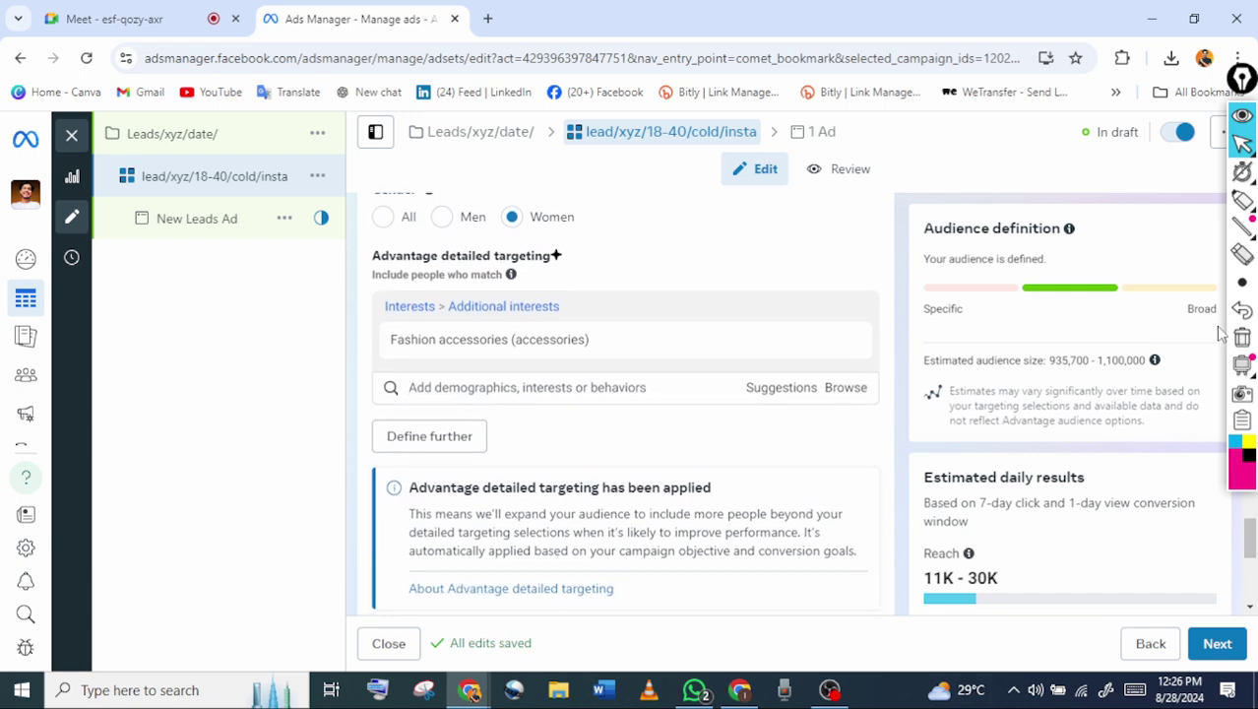
pyautogui.scroll(1, 1220, 335)
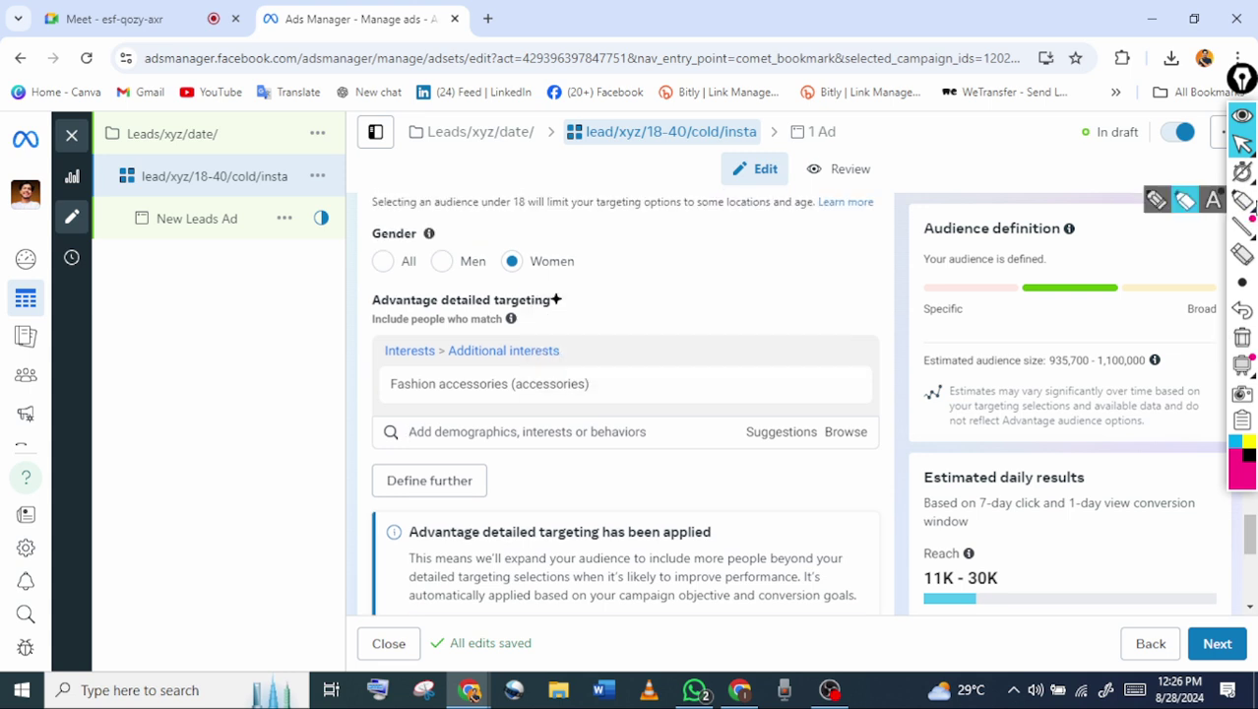
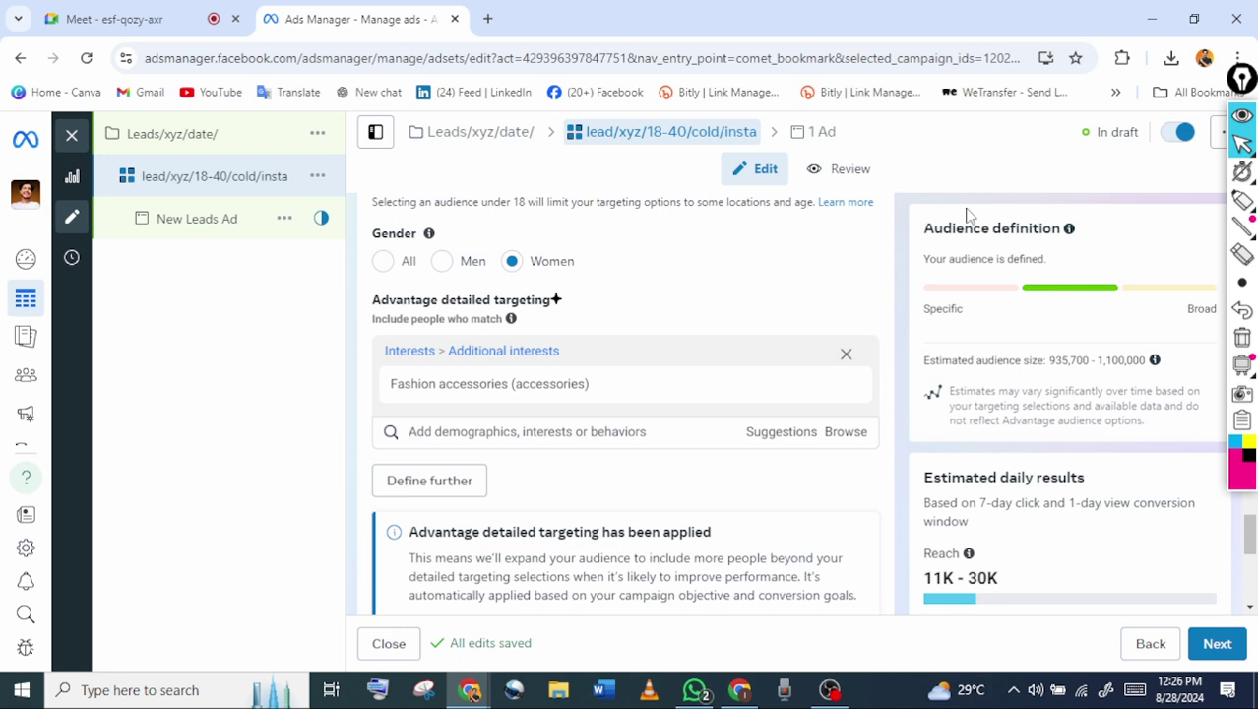
pyautogui.moveTo(590, 384)
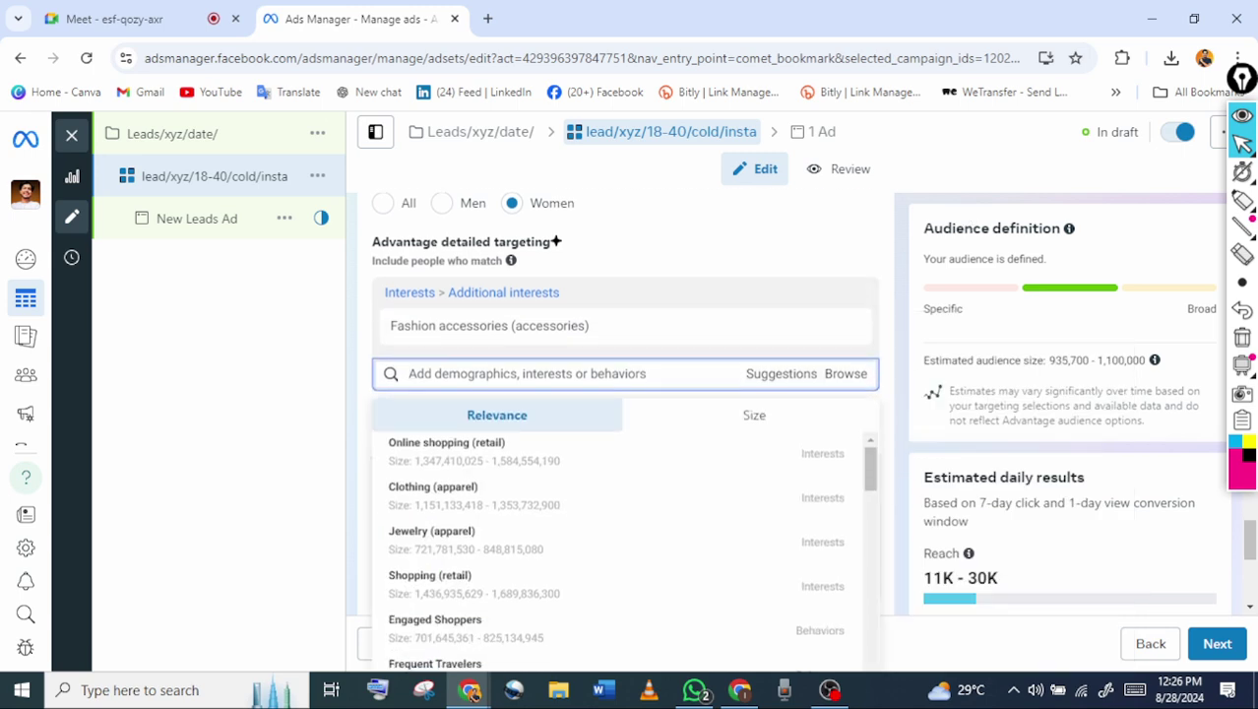
pyautogui.click(967, 215)
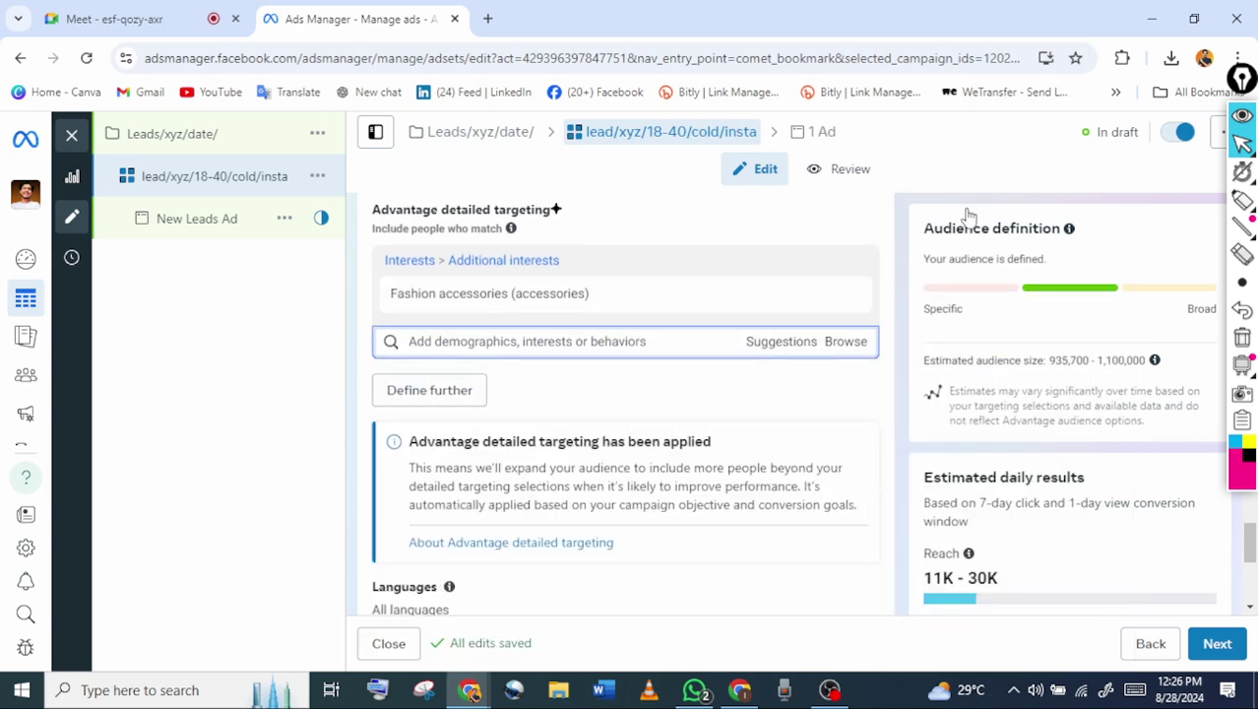
pyautogui.click(846, 341)
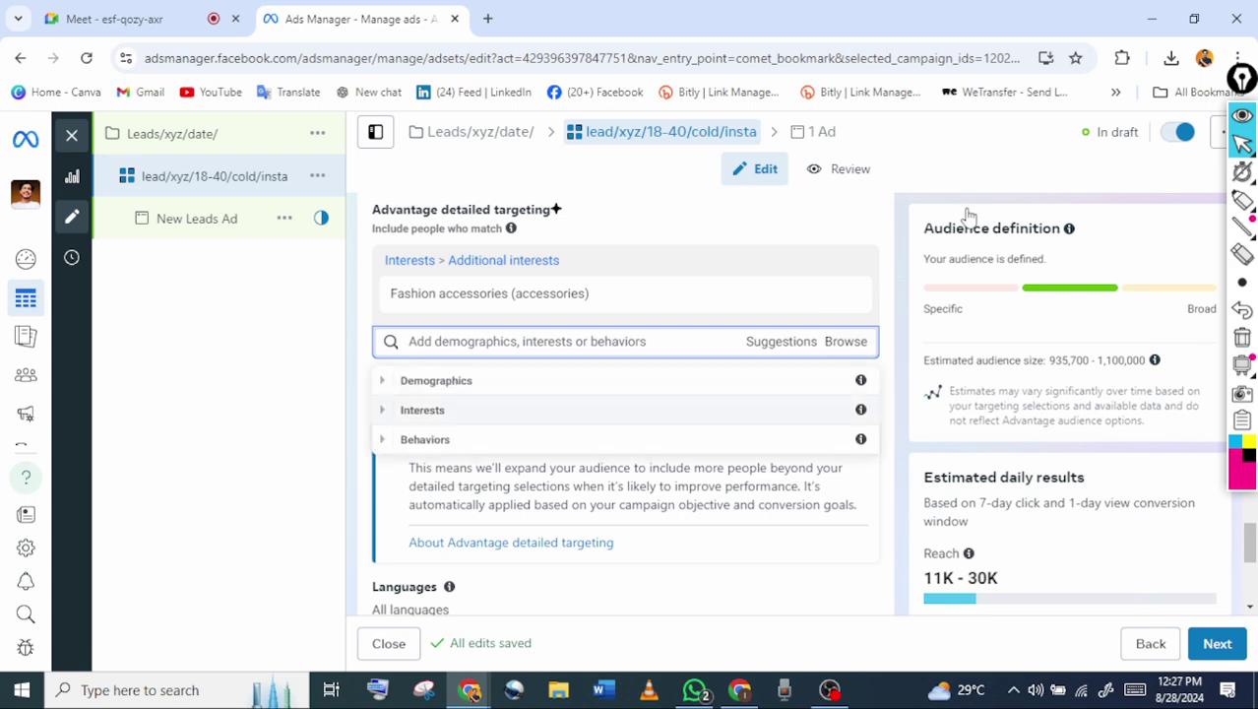
pyautogui.click(968, 211)
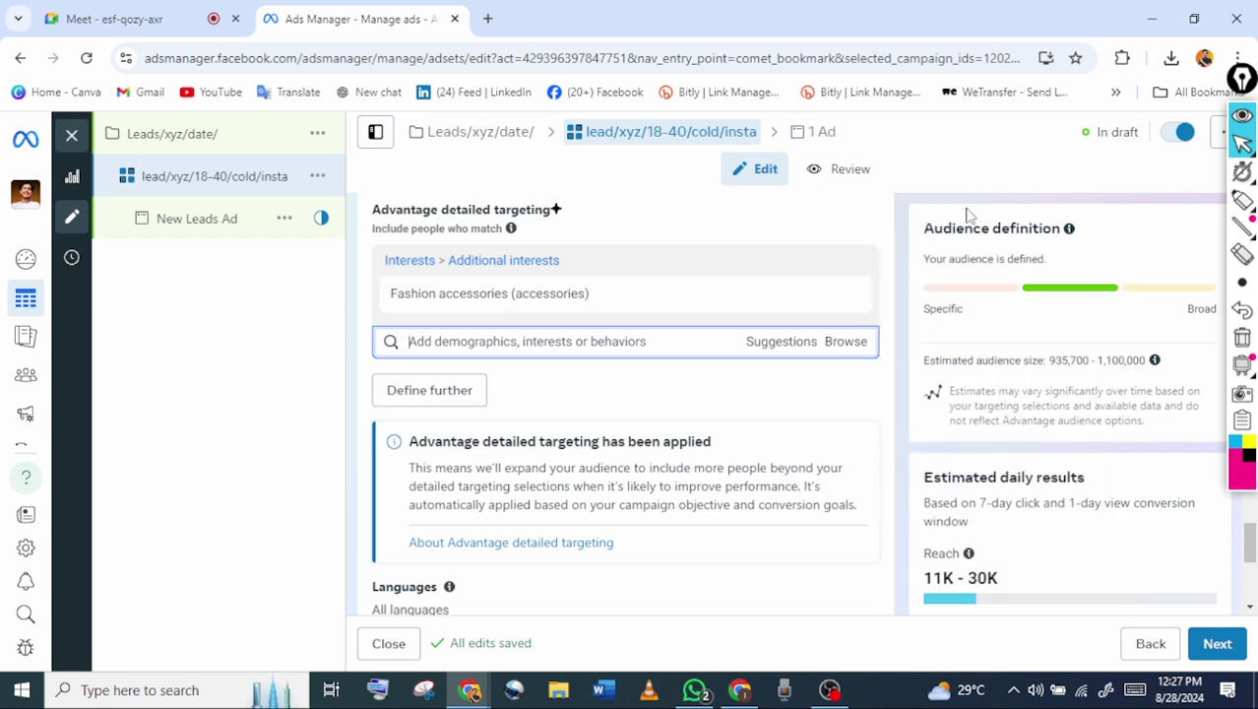
pyautogui.write('fh')
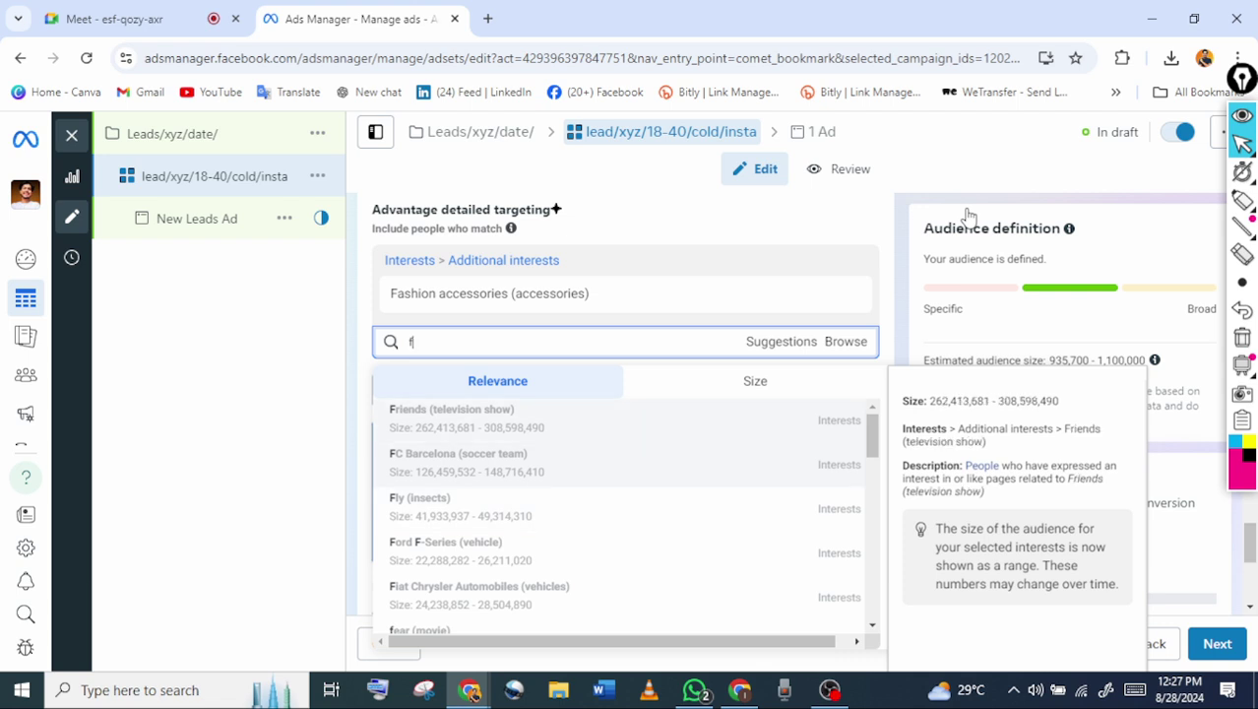
pyautogui.press('Down')
pyautogui.press('Down')
pyautogui.press('Down')
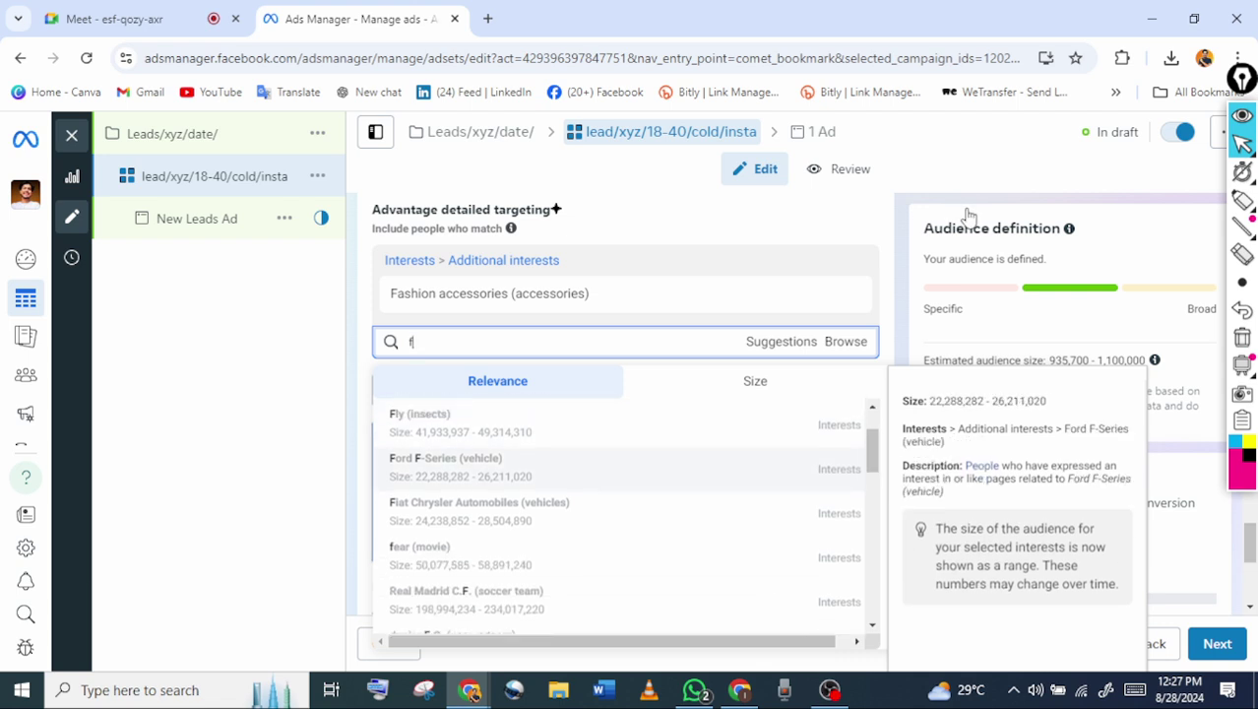
pyautogui.press('Up')
pyautogui.press('Up')
pyautogui.press('Up')
pyautogui.press('Up')
pyautogui.press('BackSpace')
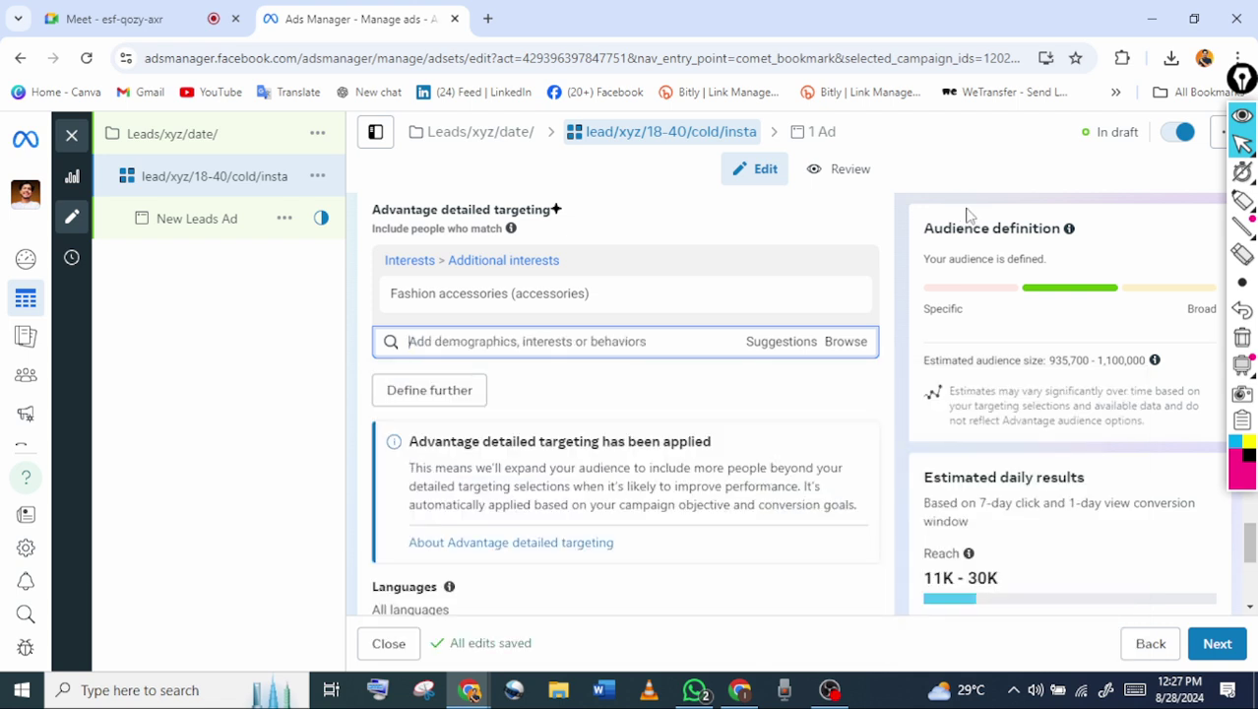
# Search the detailed targeting options for "real estate" and look through the matching employers, interests and job titles
pyautogui.write('real estate')
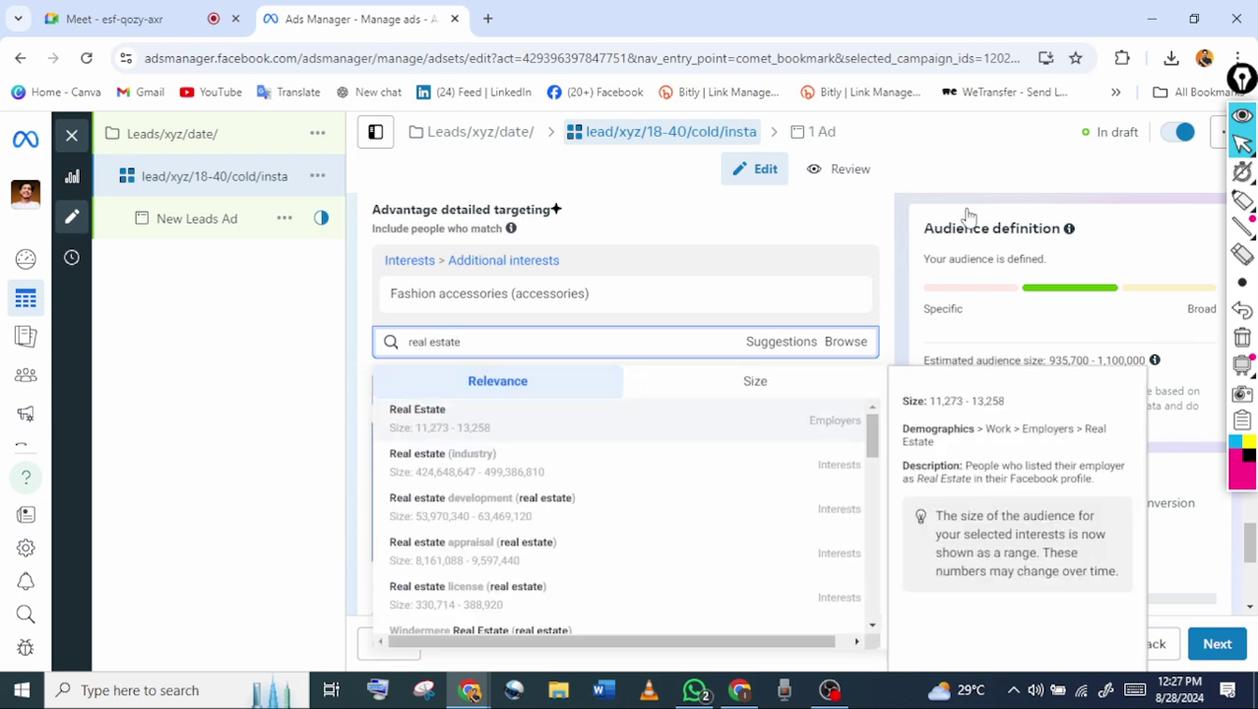
pyautogui.press('Down')
pyautogui.press('Down')
pyautogui.press('Down')
pyautogui.press('Down')
pyautogui.press('Down')
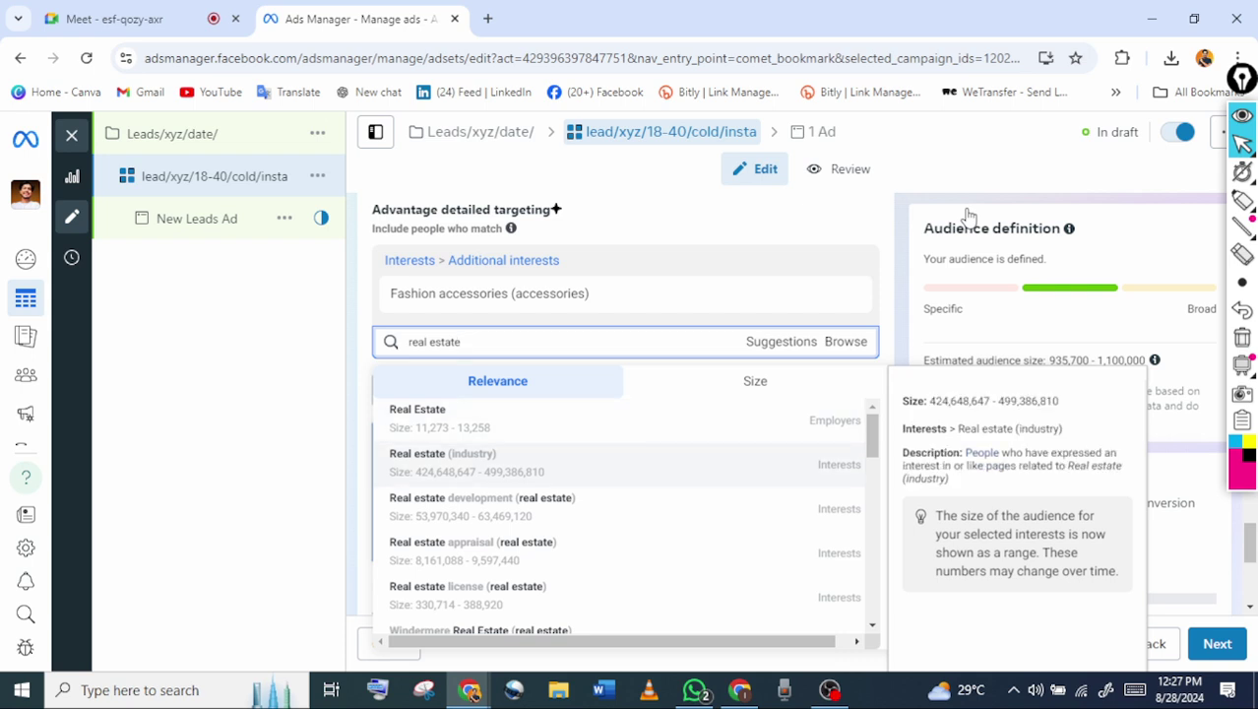
pyautogui.press('Down')
pyautogui.press('Down')
pyautogui.press('Down')
pyautogui.press('Down')
pyautogui.press('Down')
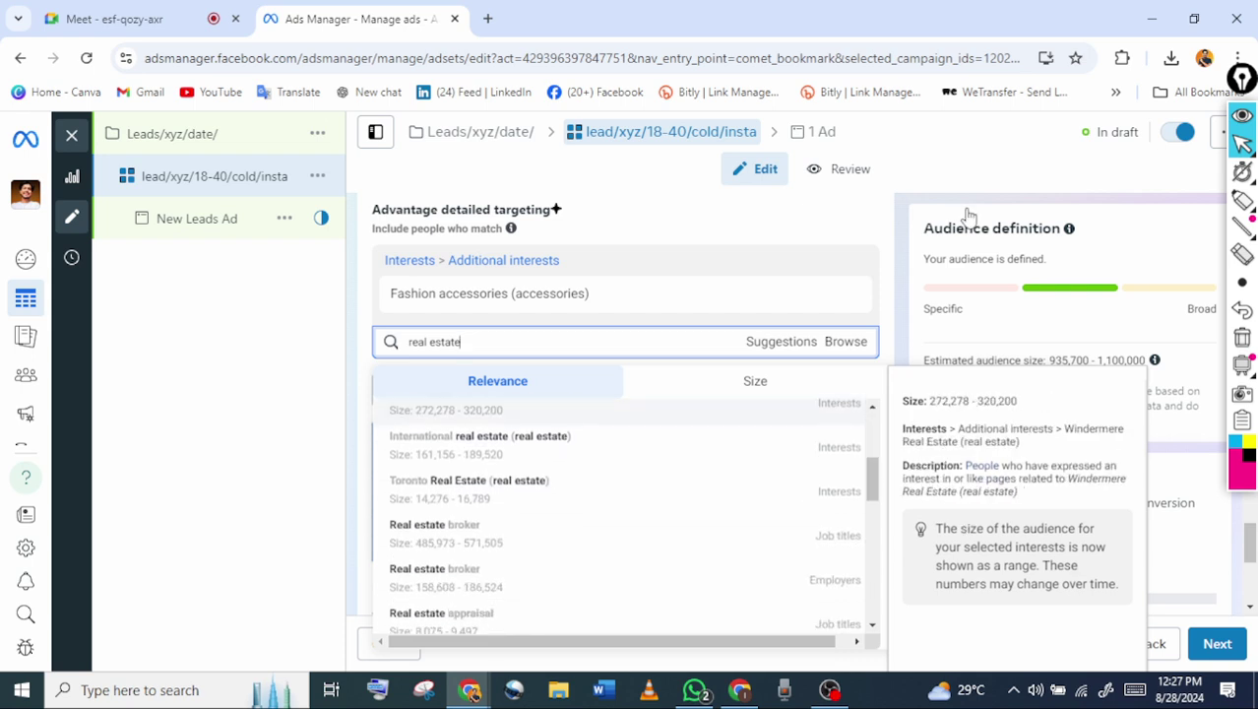
pyautogui.press('Down')
pyautogui.press('Down')
pyautogui.press('Down')
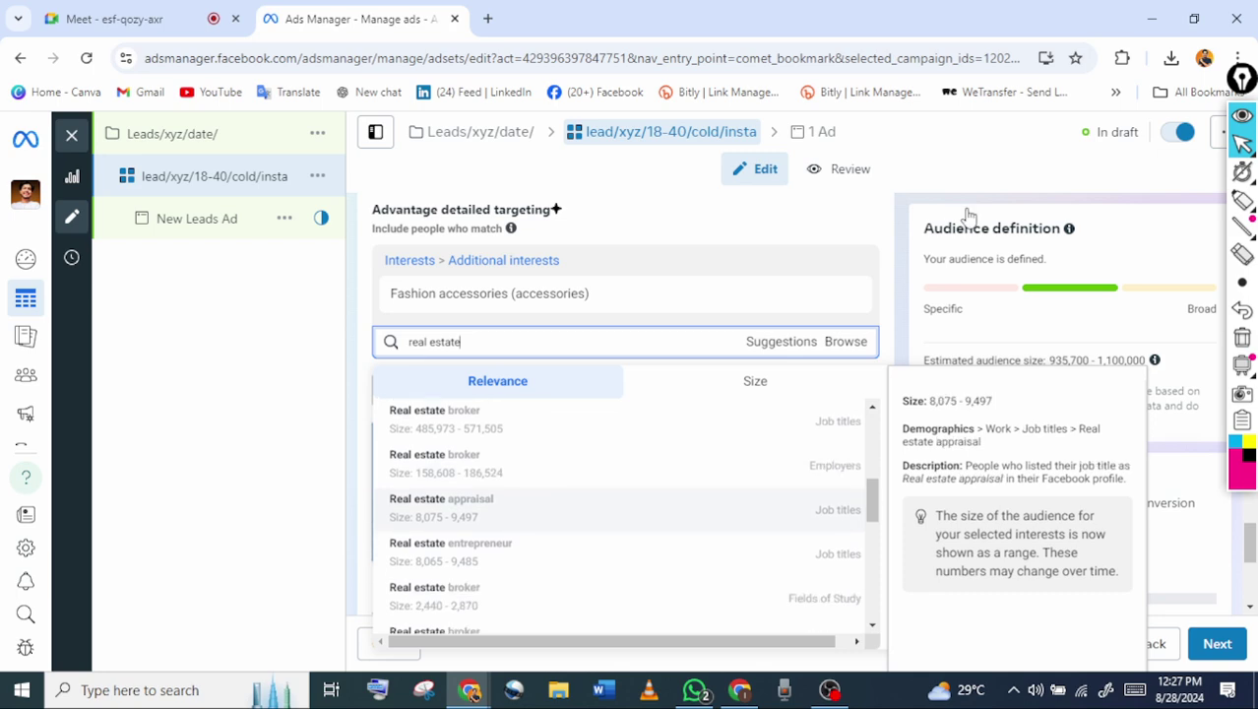
pyautogui.press('Up')
pyautogui.press('Up')
pyautogui.press('Up')
pyautogui.press('Up')
pyautogui.press('Up')
pyautogui.press('Up')
pyautogui.press('Up')
pyautogui.press('Up')
pyautogui.press('Up')
pyautogui.press('Up')
pyautogui.press('Up')
pyautogui.press('Up')
pyautogui.press('Up')
pyautogui.press('Up')
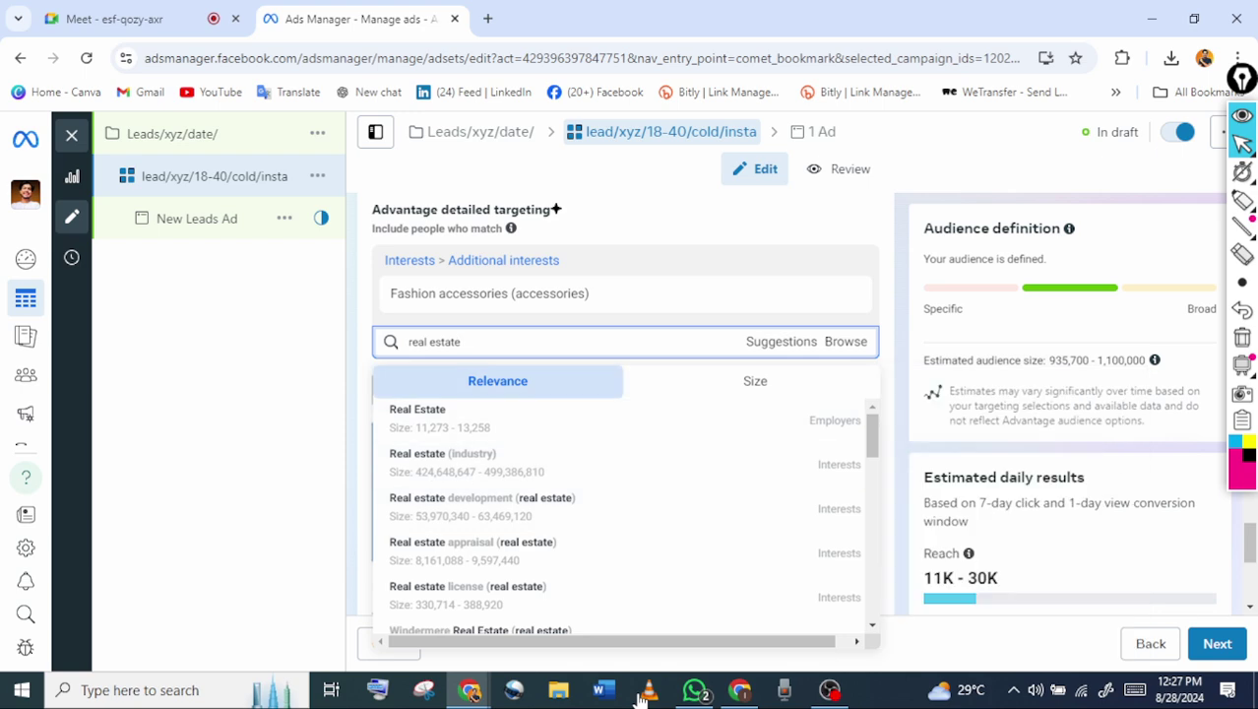
# Review the real estate interest entries again, comparing their categories, descriptions and audience sizes
pyautogui.scroll(-1, 621, 494)
pyautogui.scroll(1, 621, 493)
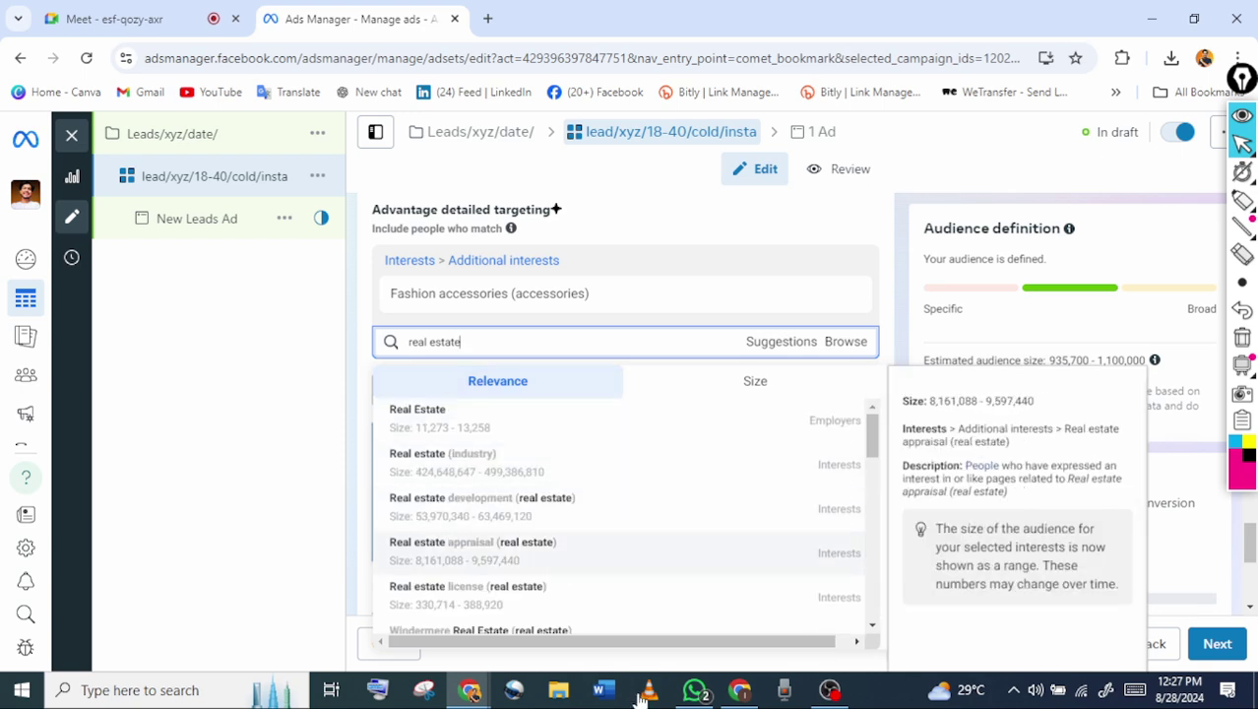
pyautogui.scroll(-1, 620, 542)
pyautogui.scroll(-1, 621, 562)
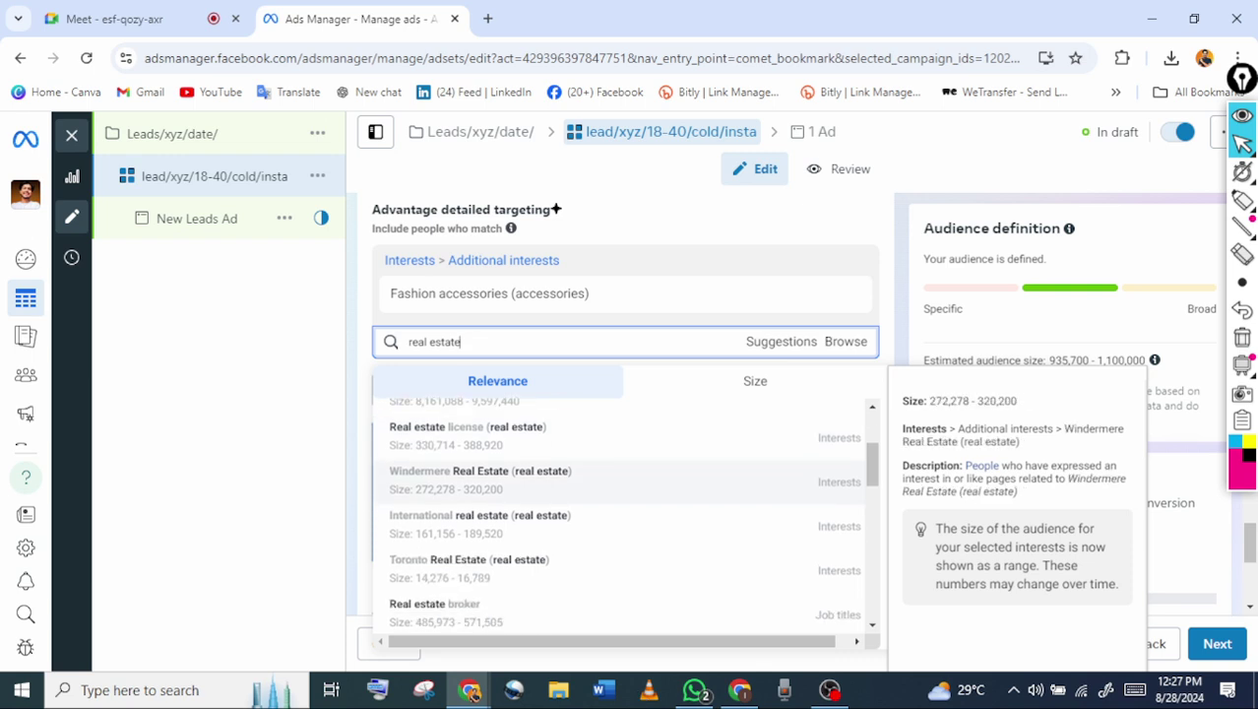
pyautogui.scroll(1, 620, 512)
pyautogui.scroll(3, 591, 546)
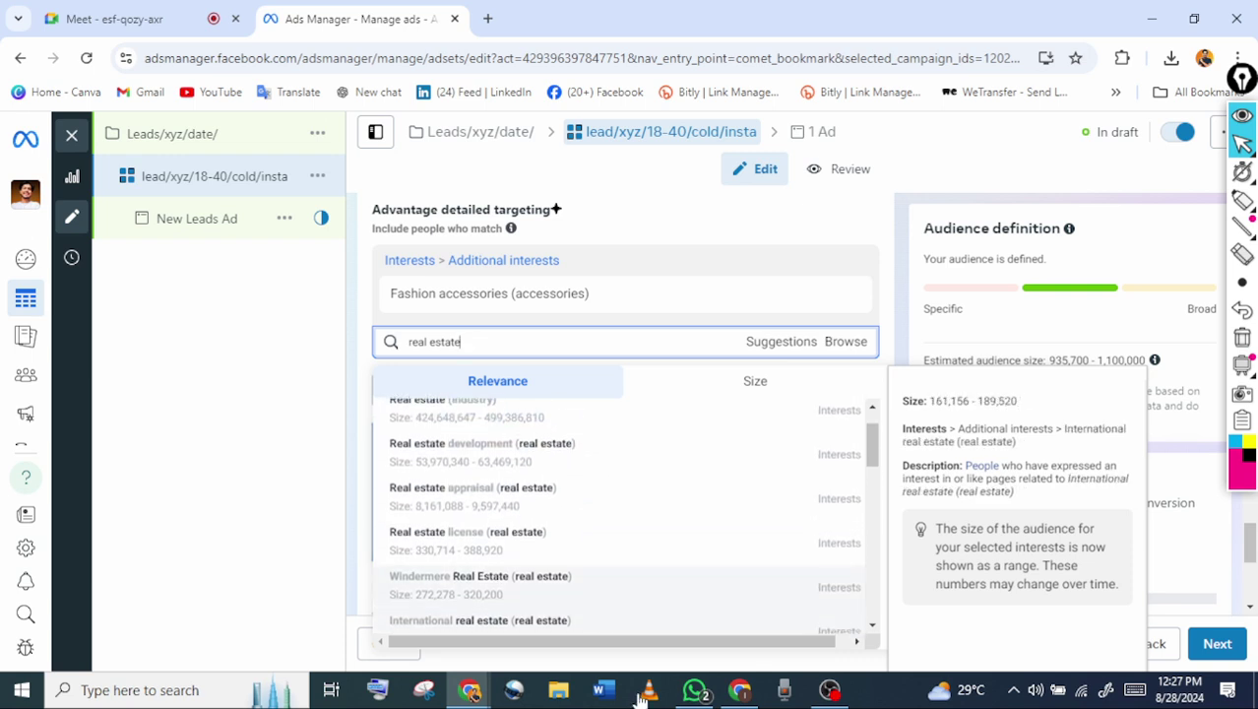
pyautogui.scroll(-2, 591, 511)
pyautogui.scroll(2, 591, 512)
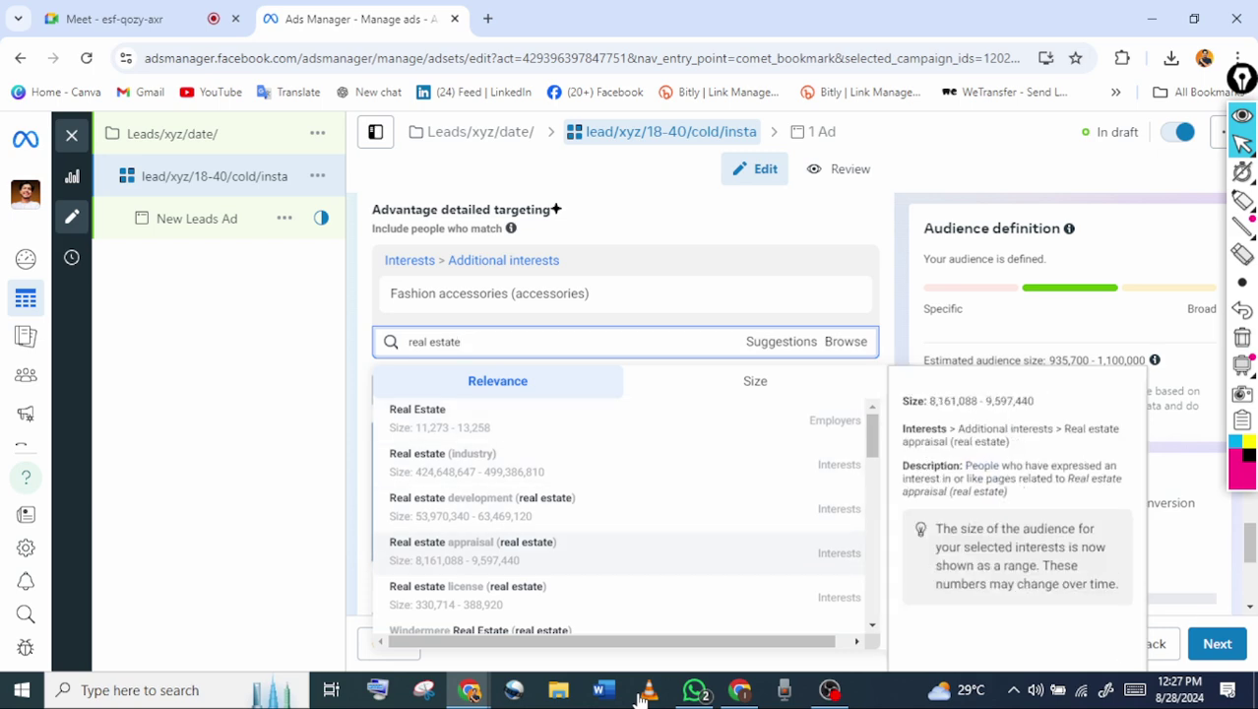
pyautogui.press('Down')
pyautogui.scroll(-3, 620, 512)
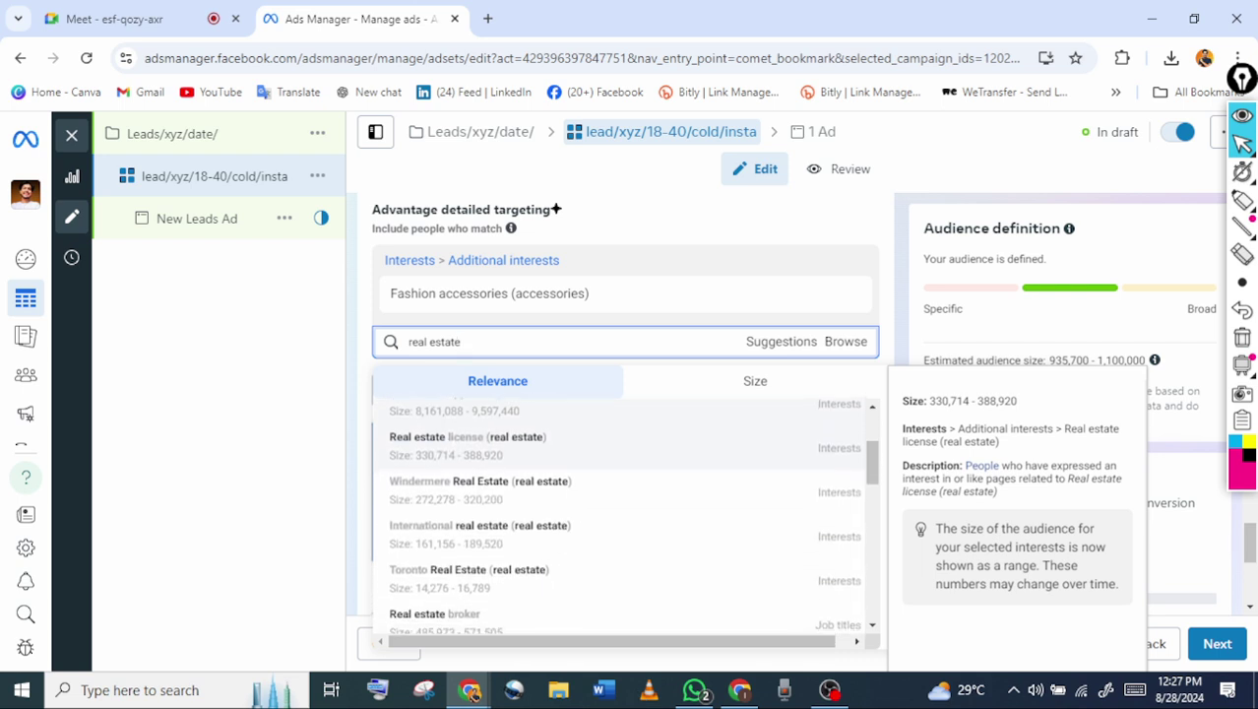
pyautogui.scroll(3, 620, 448)
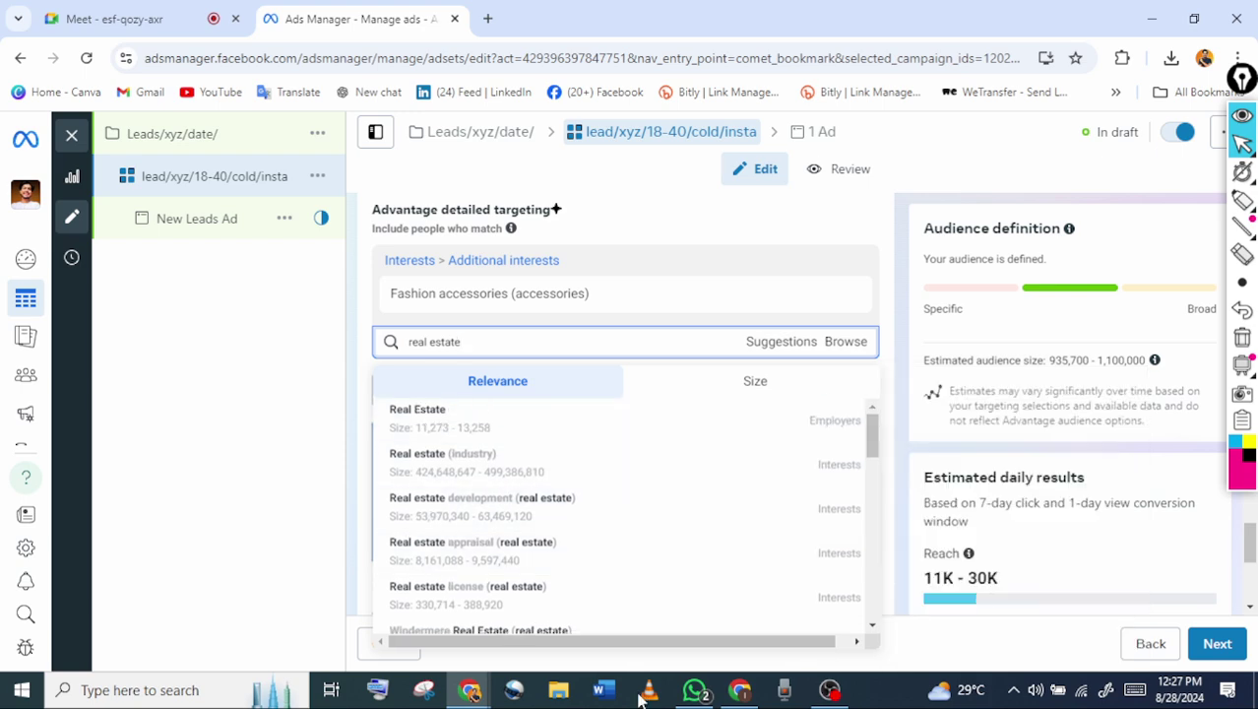
# Handwrite "Real Estate" across the campaign list with the pen and underline it
pyautogui.click(1243, 202)
pyautogui.moveTo(149, 348)
pyautogui.mouseDown()
pyautogui.moveTo(202, 335)
pyautogui.moveTo(289, 273)
pyautogui.moveTo(290, 236)
pyautogui.moveTo(343, 205)
pyautogui.moveTo(483, 153)
pyautogui.mouseUp()
pyautogui.moveTo(129, 405); pyautogui.dragTo(502, 194)
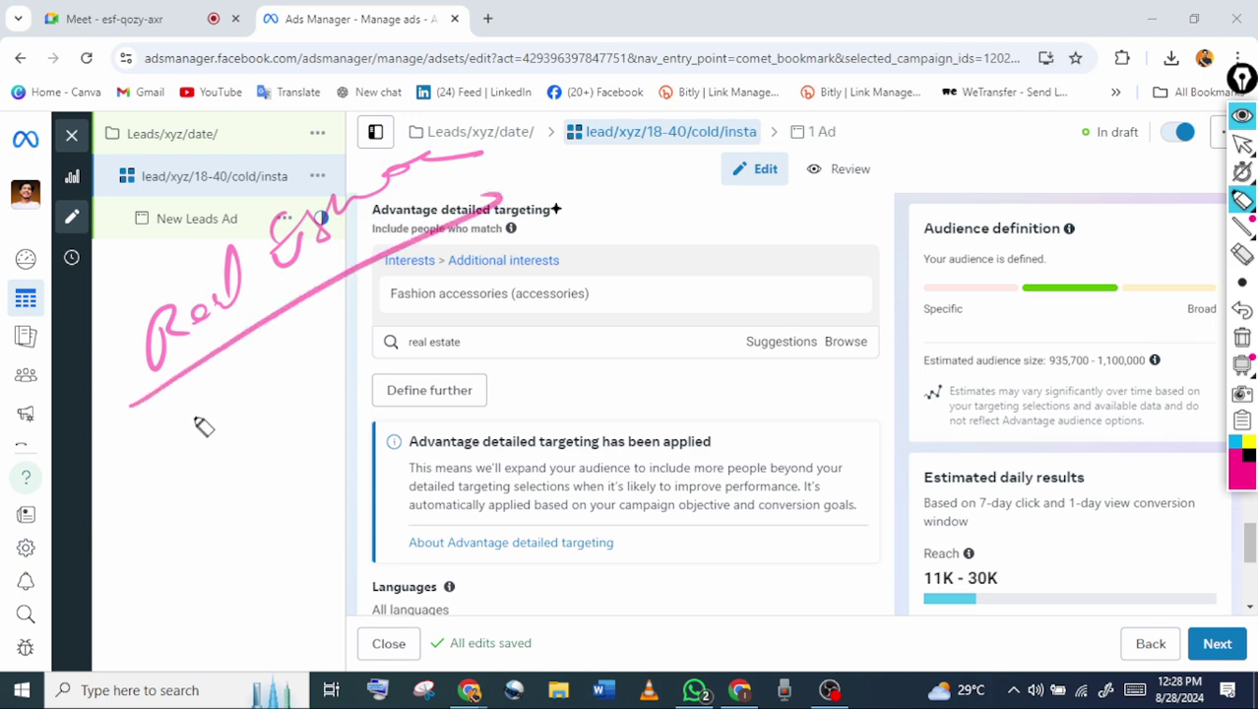
# Handwrite and underline further pen notes below "Real Estate" and across the detailed targeting area, separating the upper notes with a vertical line
pyautogui.moveTo(203, 426)
pyautogui.mouseDown()
pyautogui.moveTo(219, 403)
pyautogui.moveTo(273, 396)
pyautogui.moveTo(398, 307)
pyautogui.mouseUp()
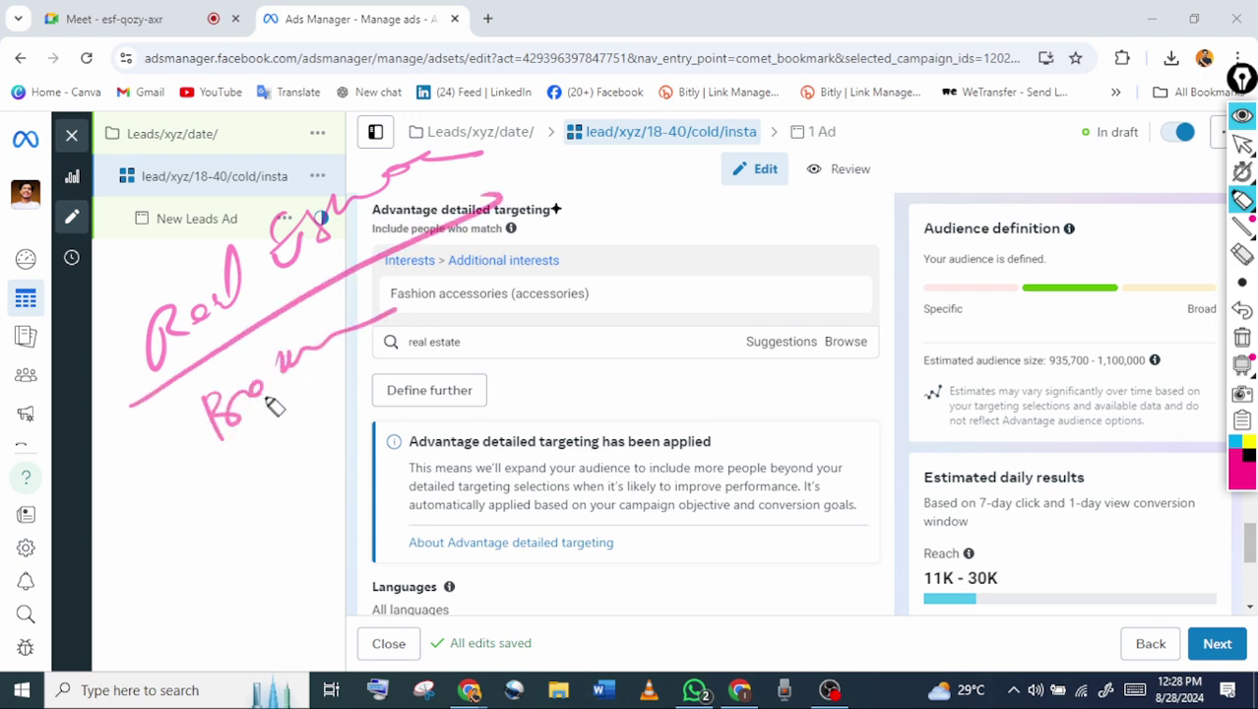
pyautogui.moveTo(187, 494); pyautogui.dragTo(549, 354)
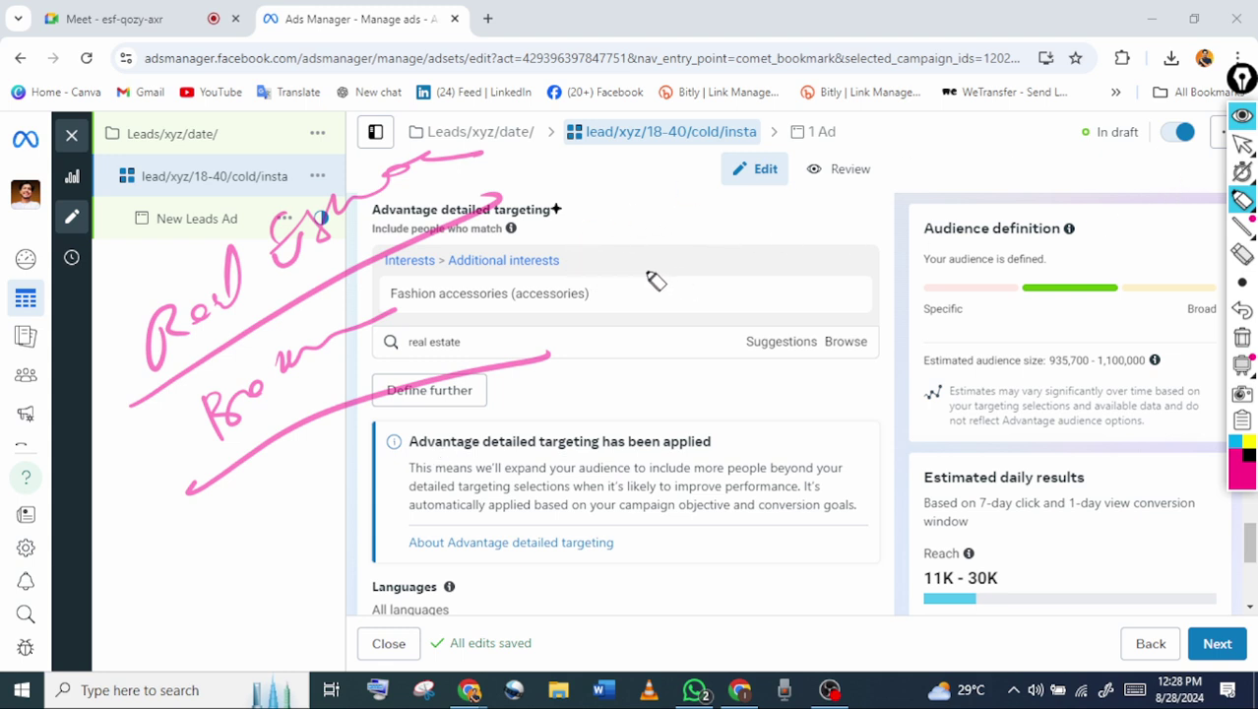
pyautogui.moveTo(659, 271)
pyautogui.mouseDown()
pyautogui.moveTo(666, 299)
pyautogui.moveTo(795, 230)
pyautogui.moveTo(876, 246)
pyautogui.moveTo(947, 202)
pyautogui.mouseUp()
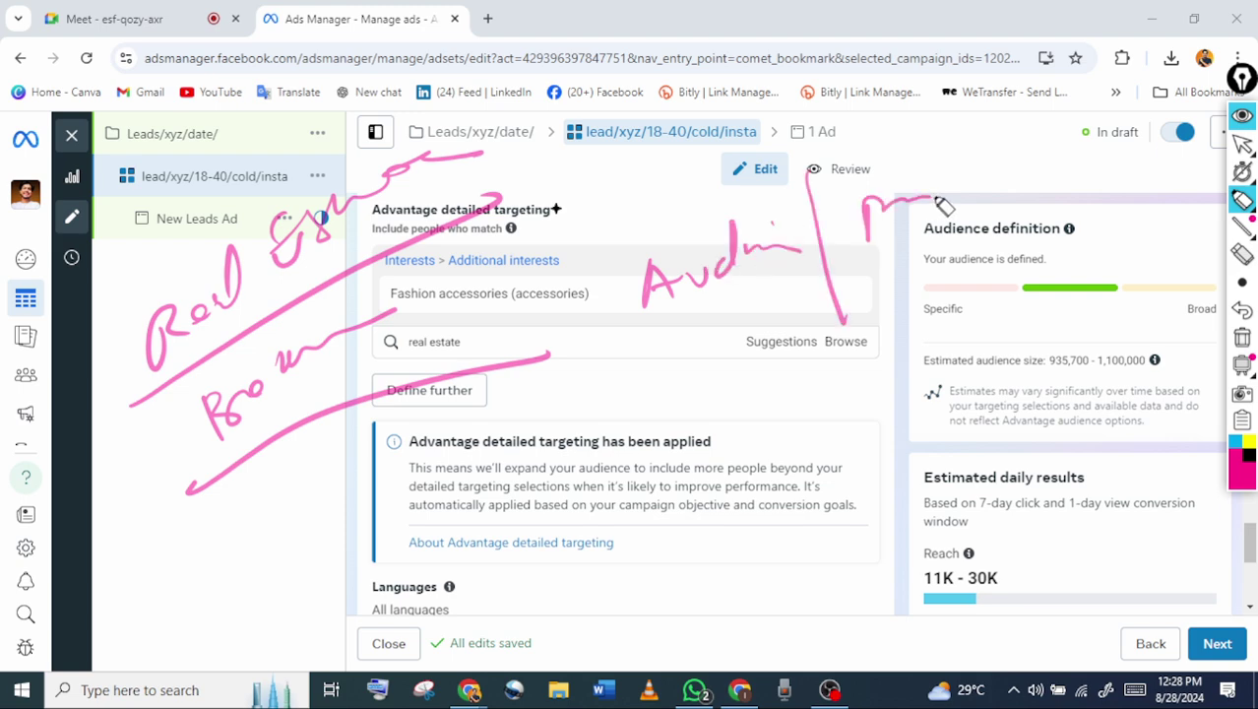
pyautogui.moveTo(570, 354); pyautogui.dragTo(1087, 231)
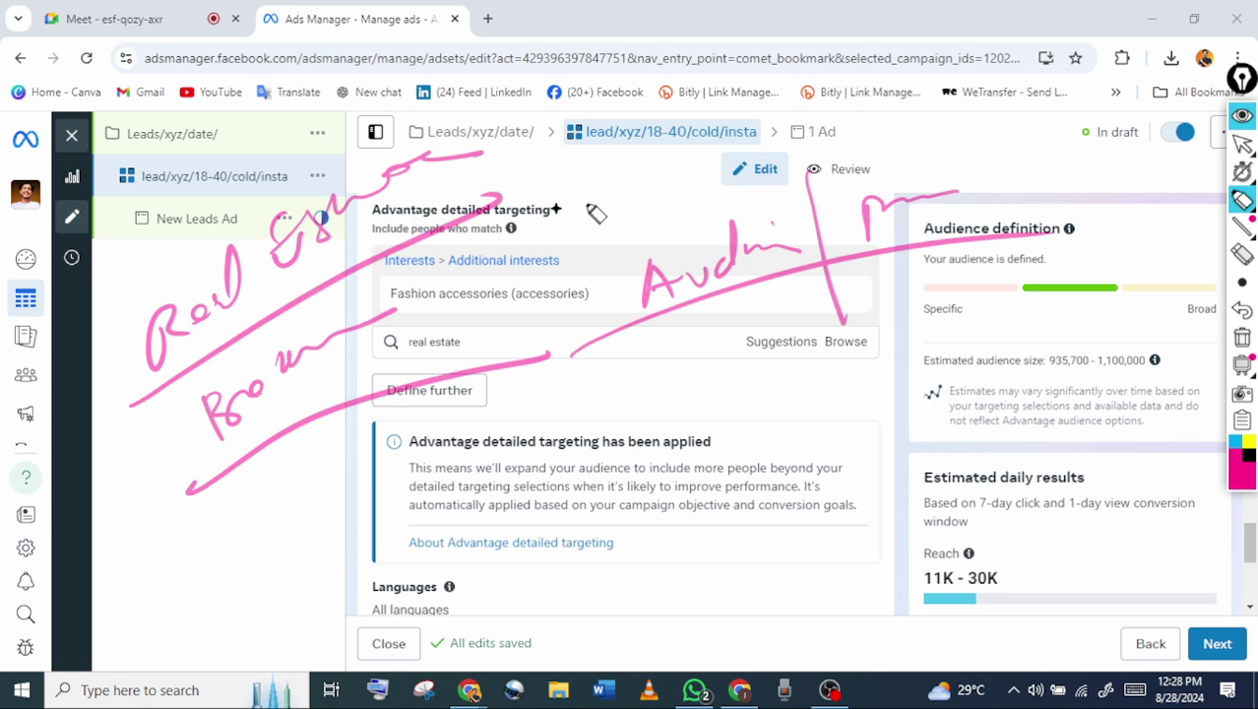
# Put away the pen and erase all handwritten annotations from the screen
pyautogui.moveTo(1238, 169)
pyautogui.click(1242, 142)
pyautogui.click(1242, 337)
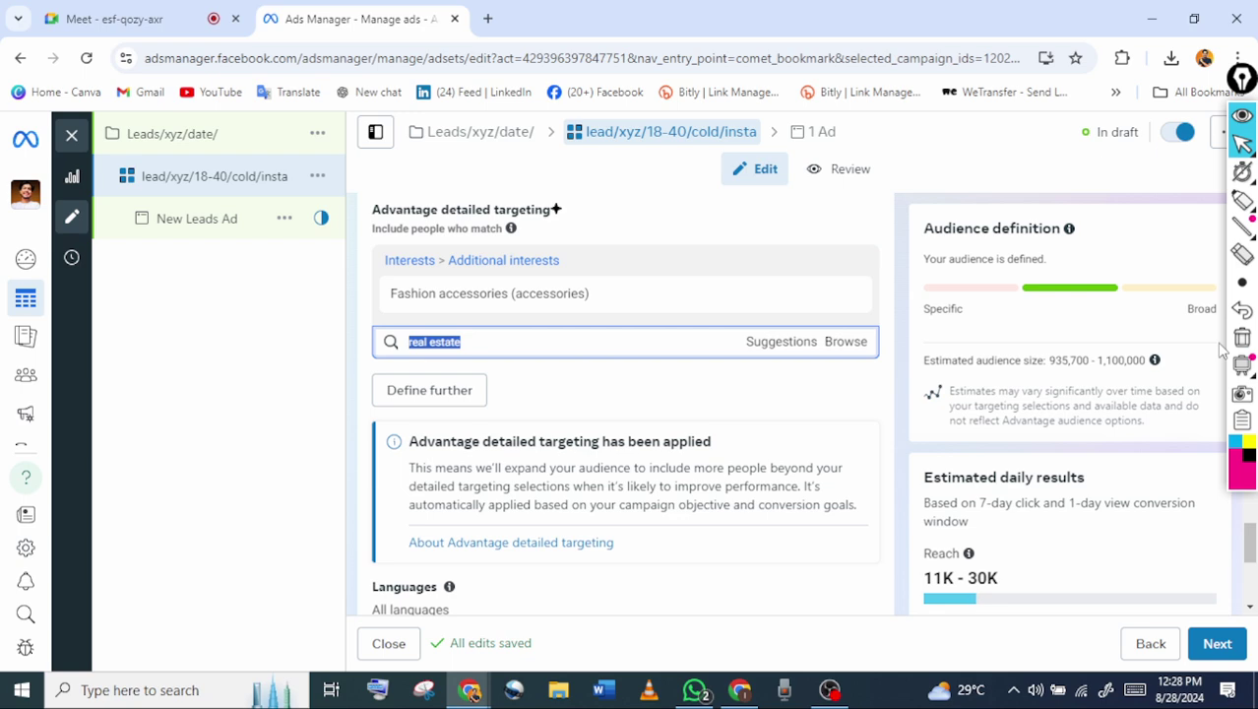
# Add the interest "Real estate (industry)" from the real estate matches to the detailed targeting
pyautogui.click(434, 341)
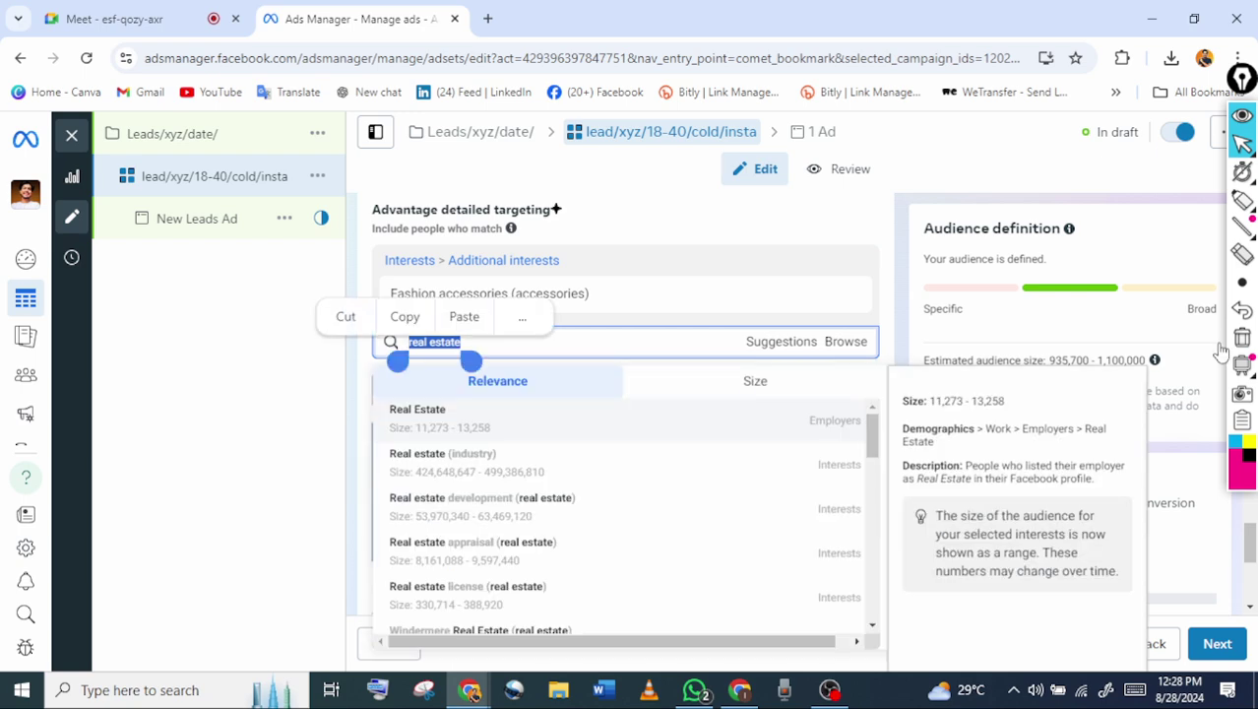
pyautogui.press('Down')
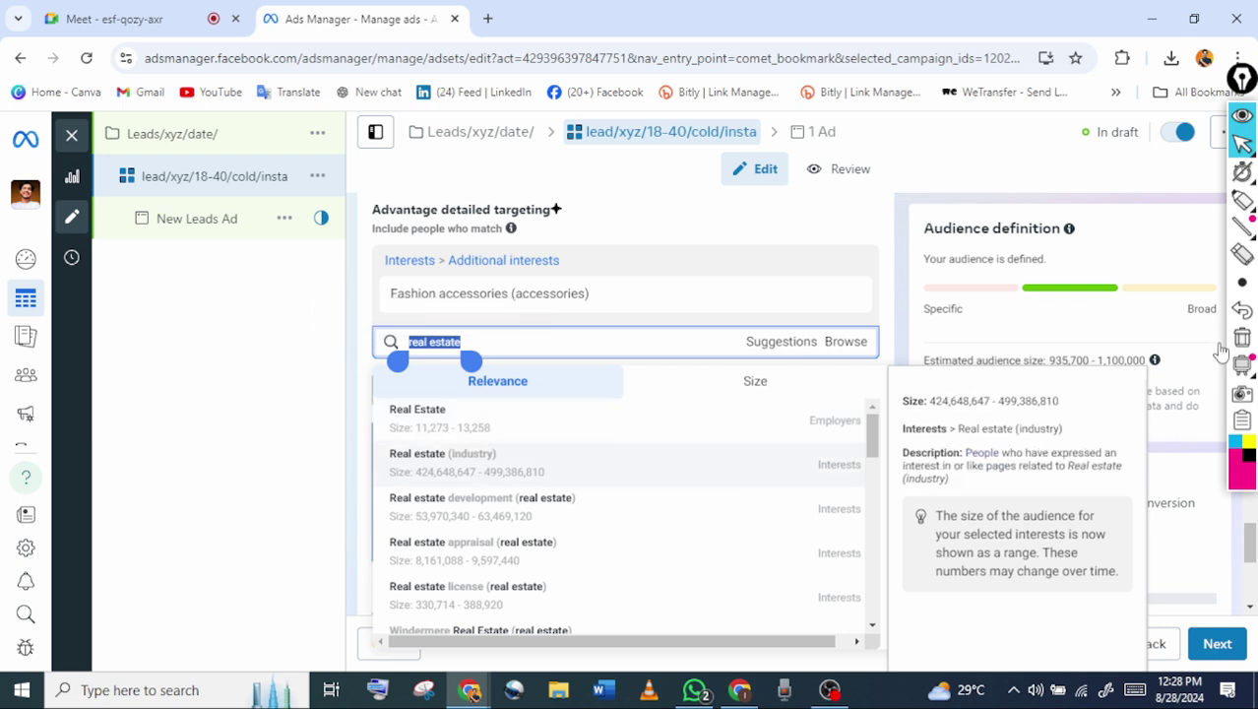
pyautogui.press('Return')
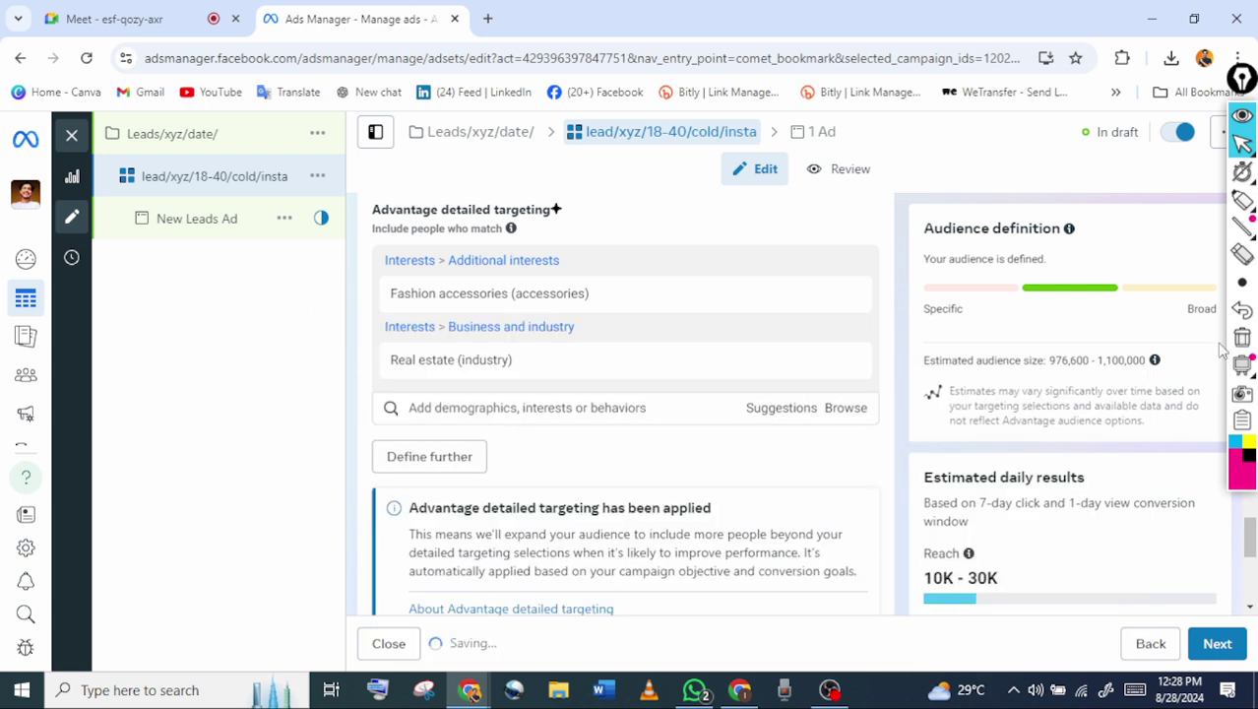
# Add an "and must also match" condition to the detailed targeting, look it over and remove it again
pyautogui.scroll(-1, 625, 404)
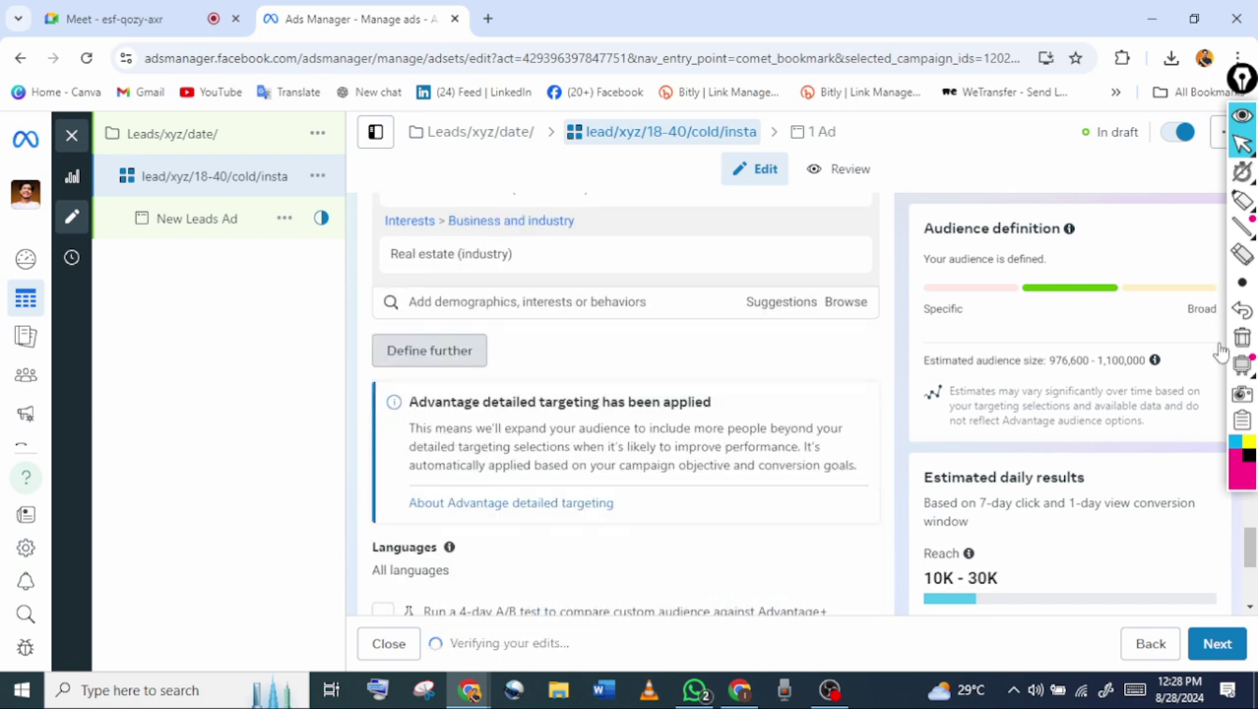
pyautogui.click(429, 350)
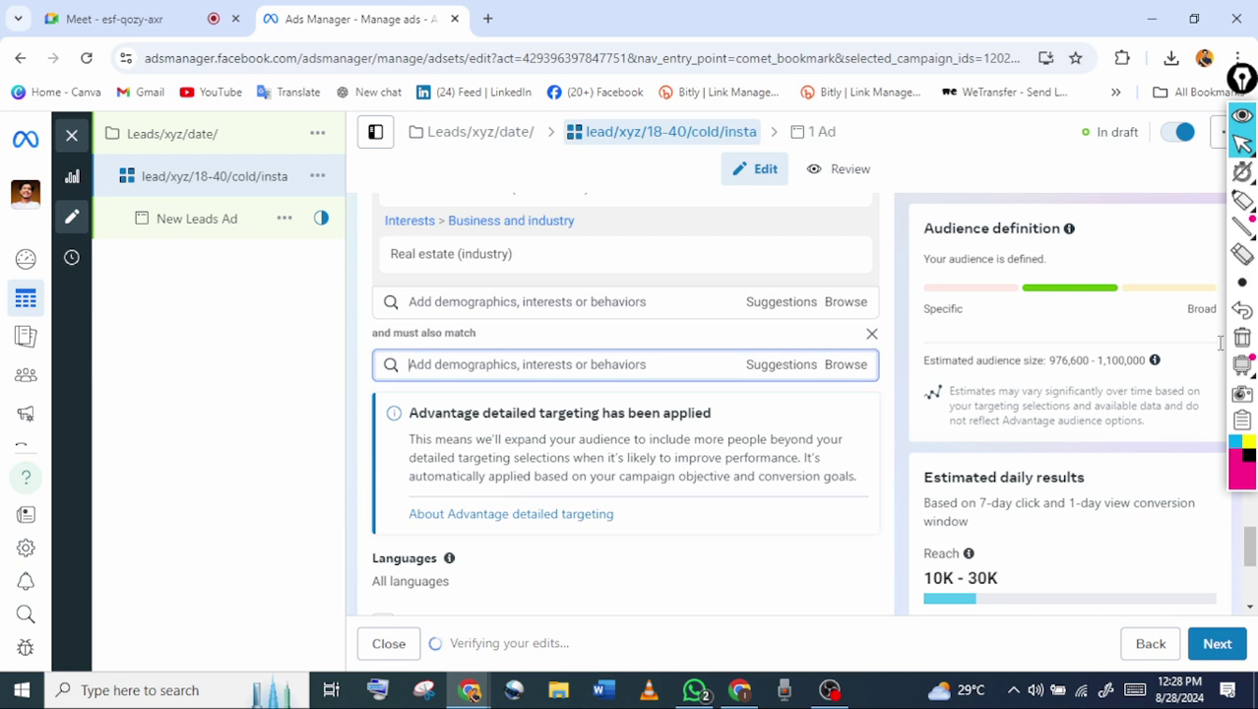
pyautogui.scroll(-1, 1220, 341)
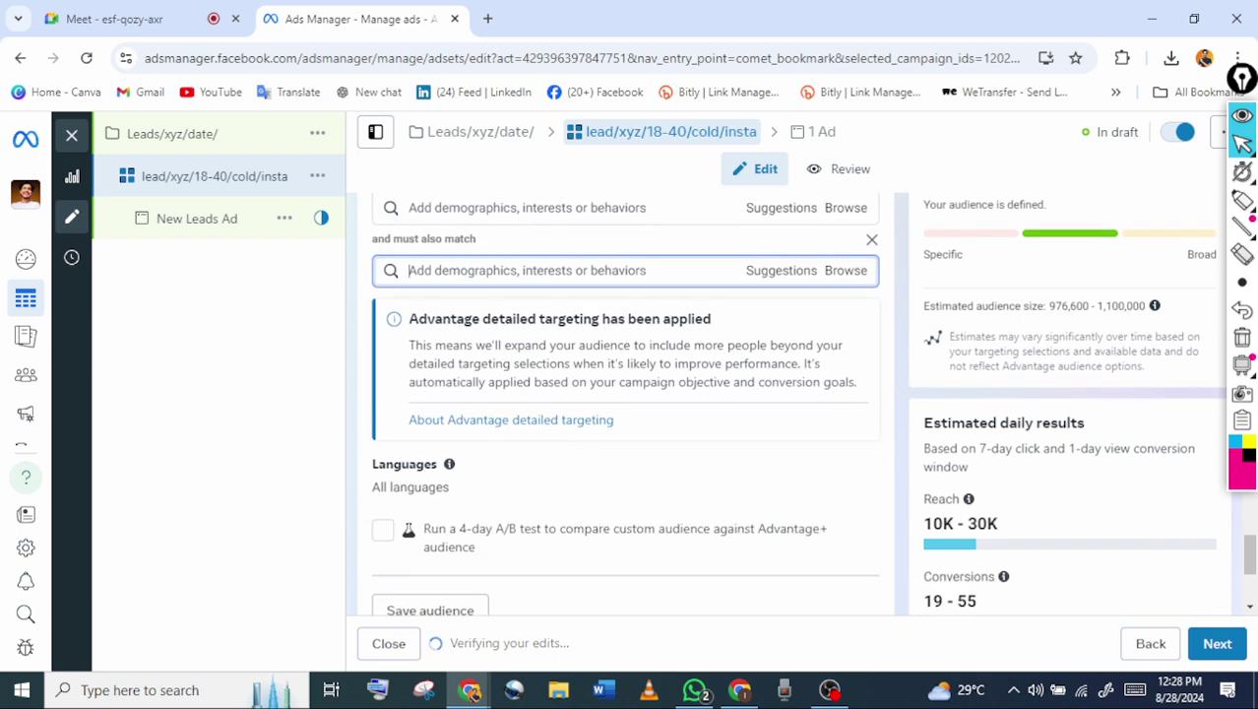
pyautogui.scroll(1, 1220, 342)
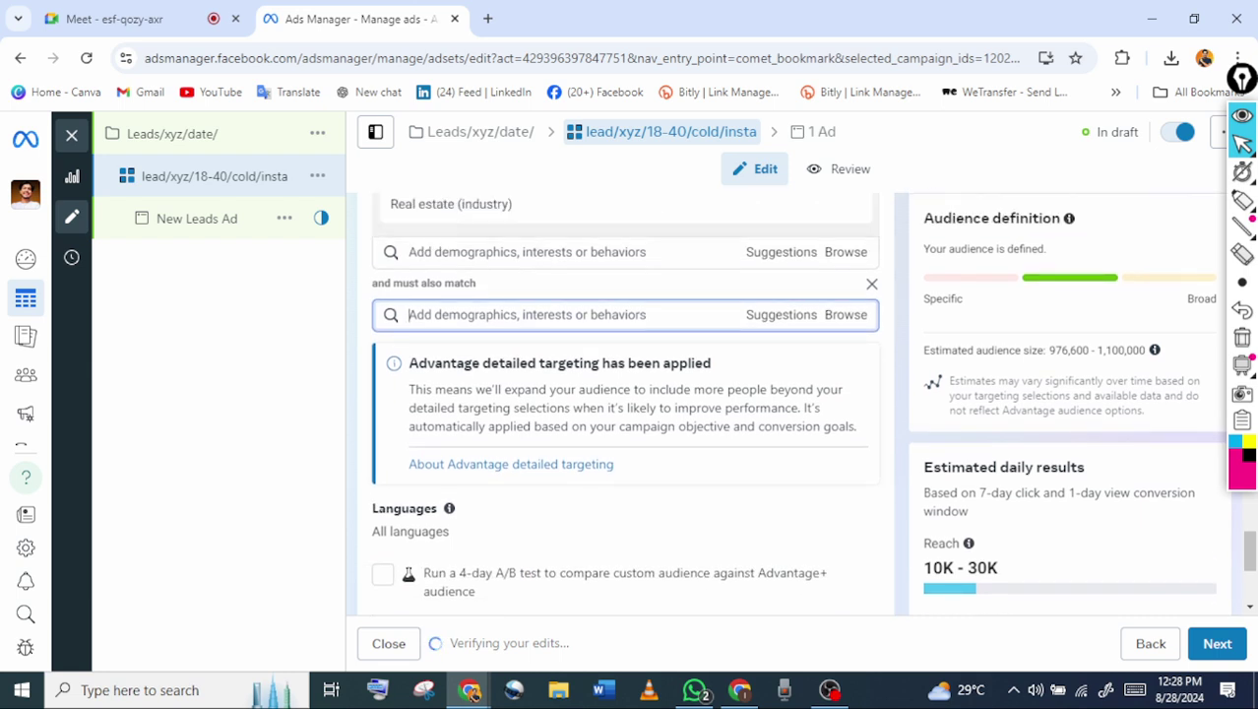
pyautogui.scroll(1, 1220, 341)
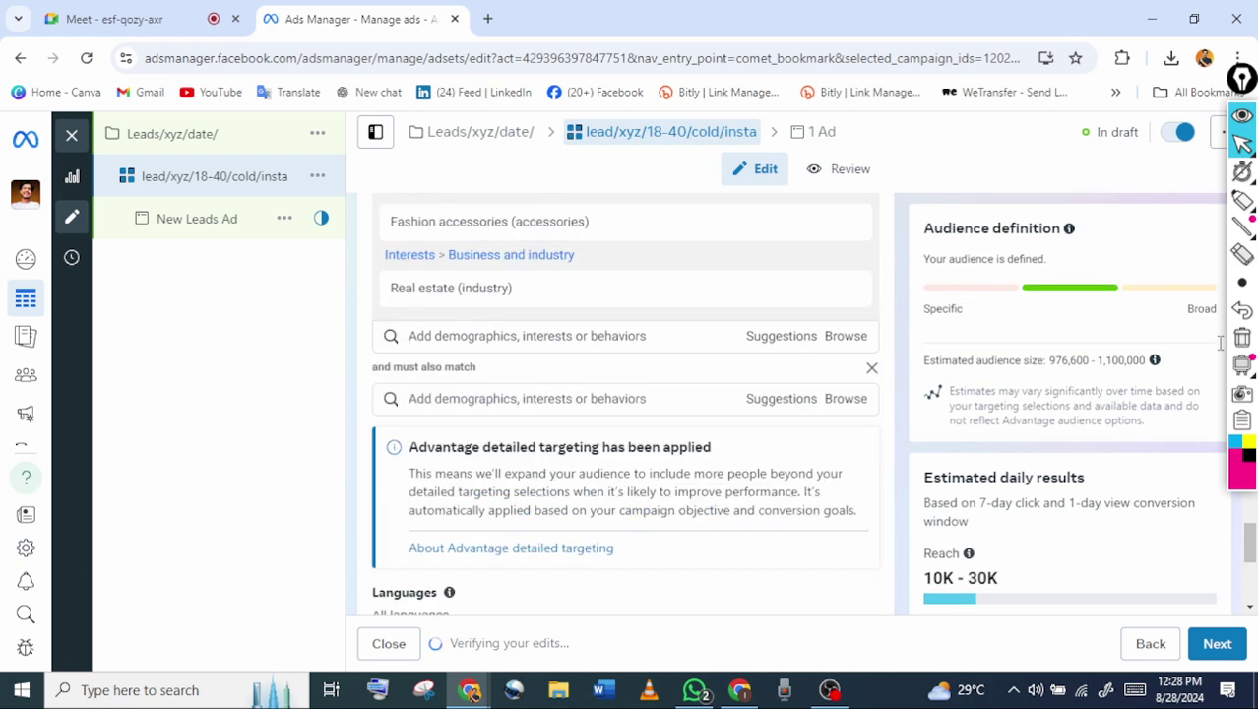
pyautogui.scroll(-2, 1221, 344)
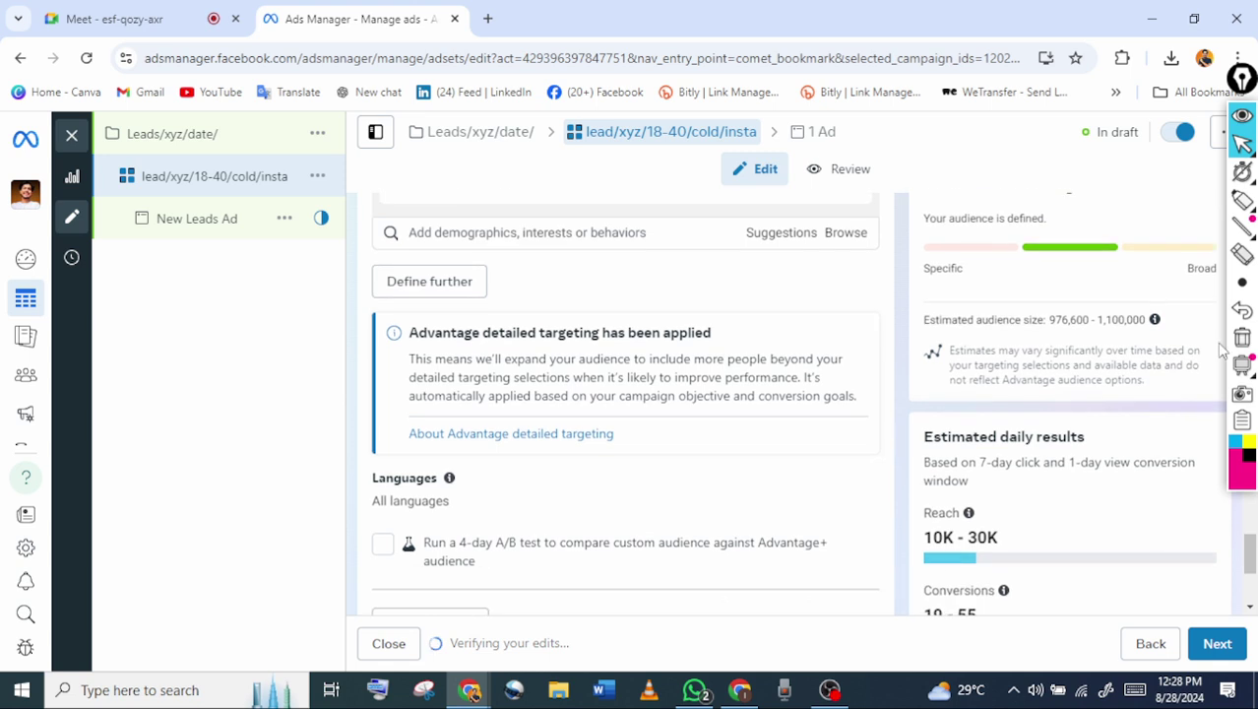
pyautogui.scroll(1, 1220, 350)
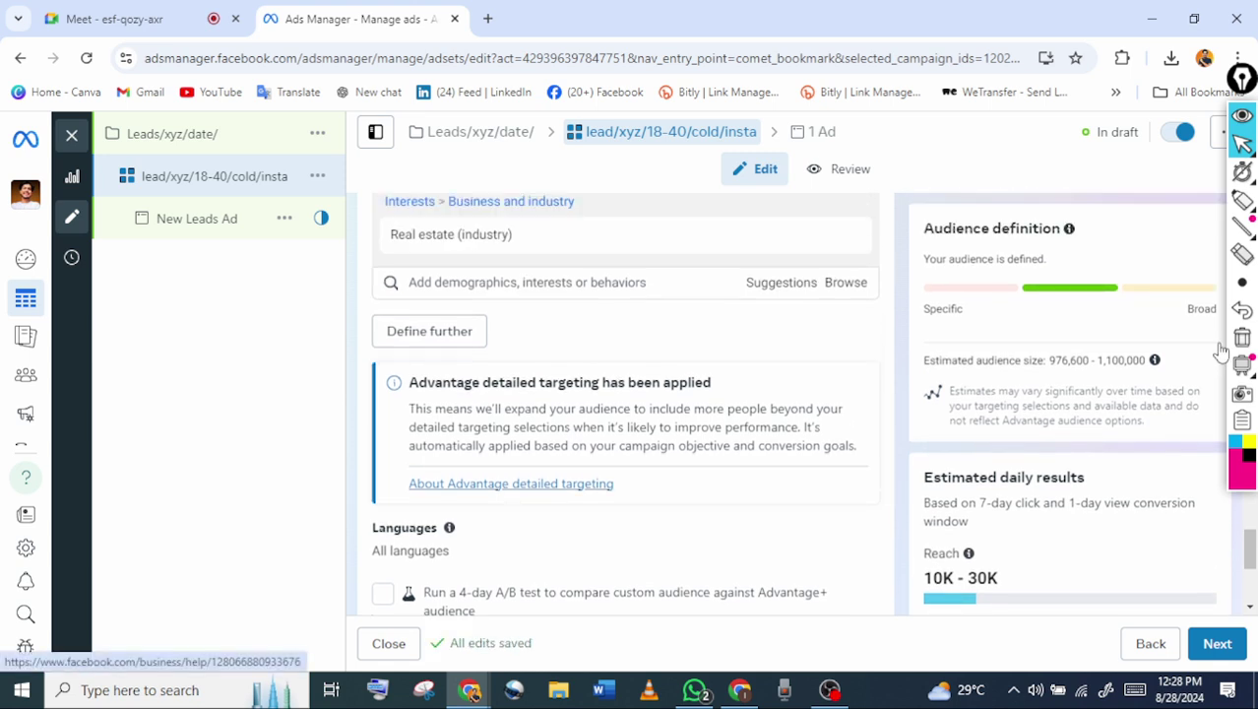
# Search the detailed targeting options for "property" and compare the first job title and employer matches
pyautogui.scroll(1, 1220, 350)
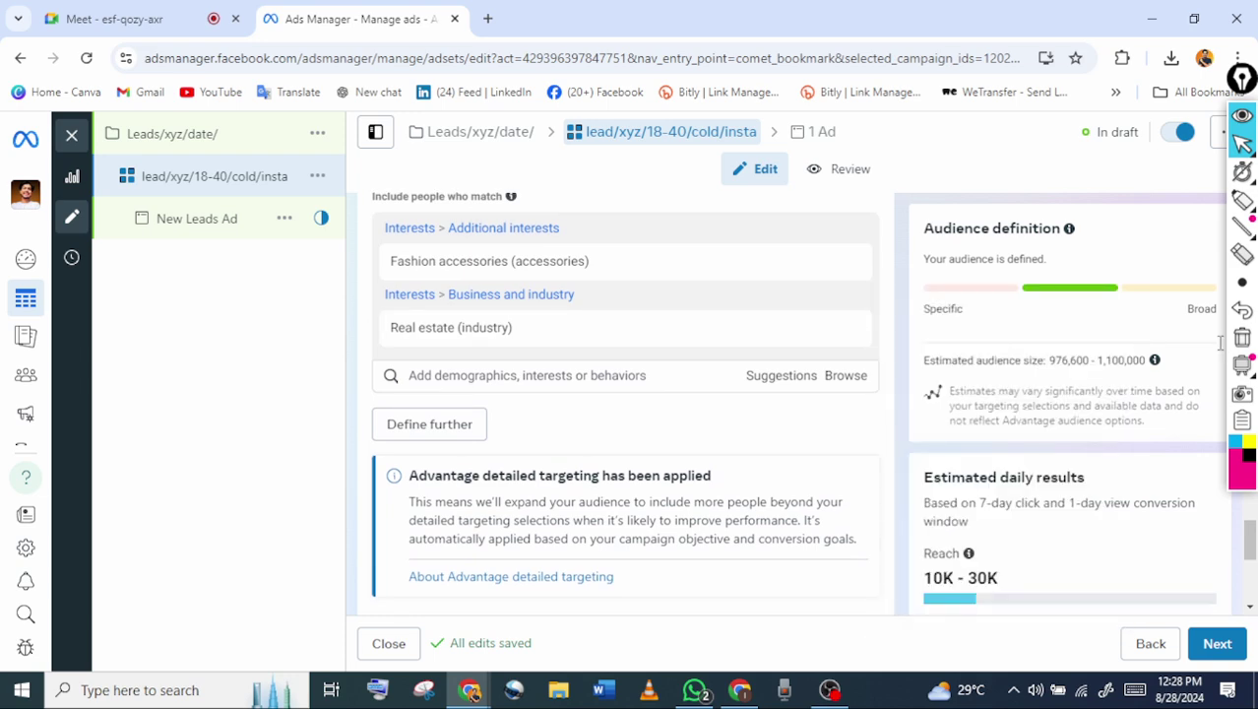
pyautogui.click(575, 375)
pyautogui.write('property')
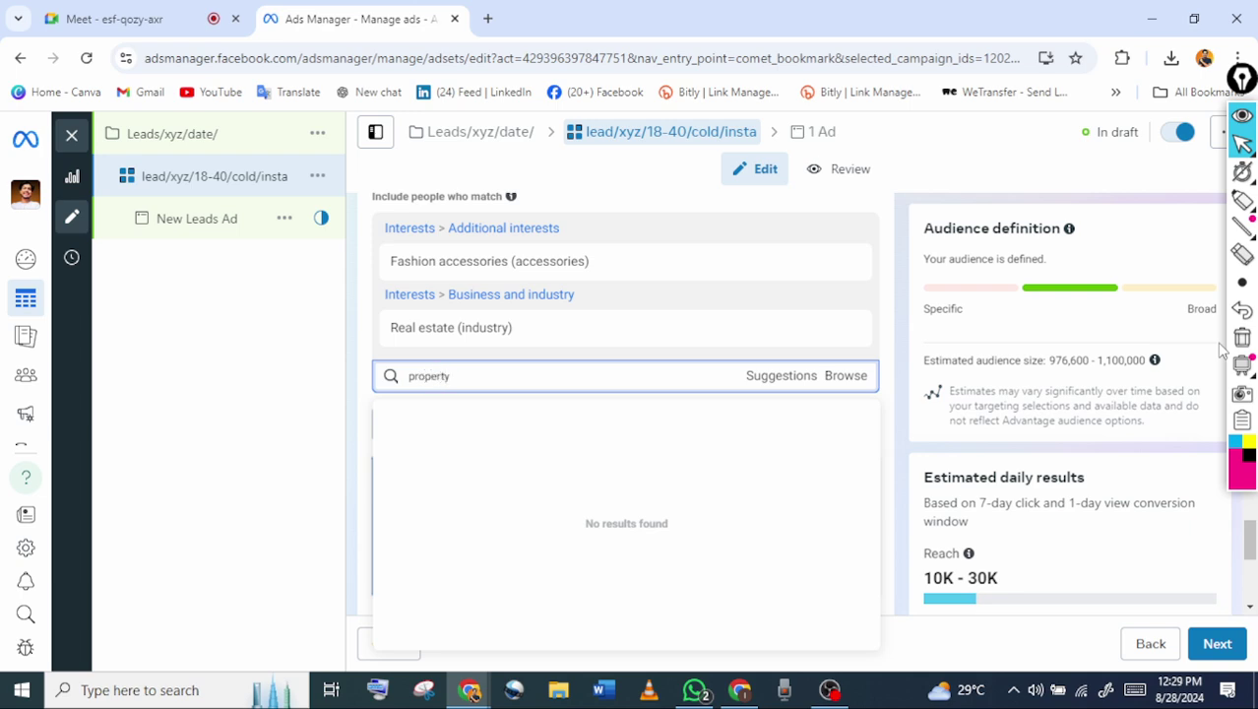
pyautogui.scroll(-1, 626, 499)
pyautogui.scroll(1, 626, 498)
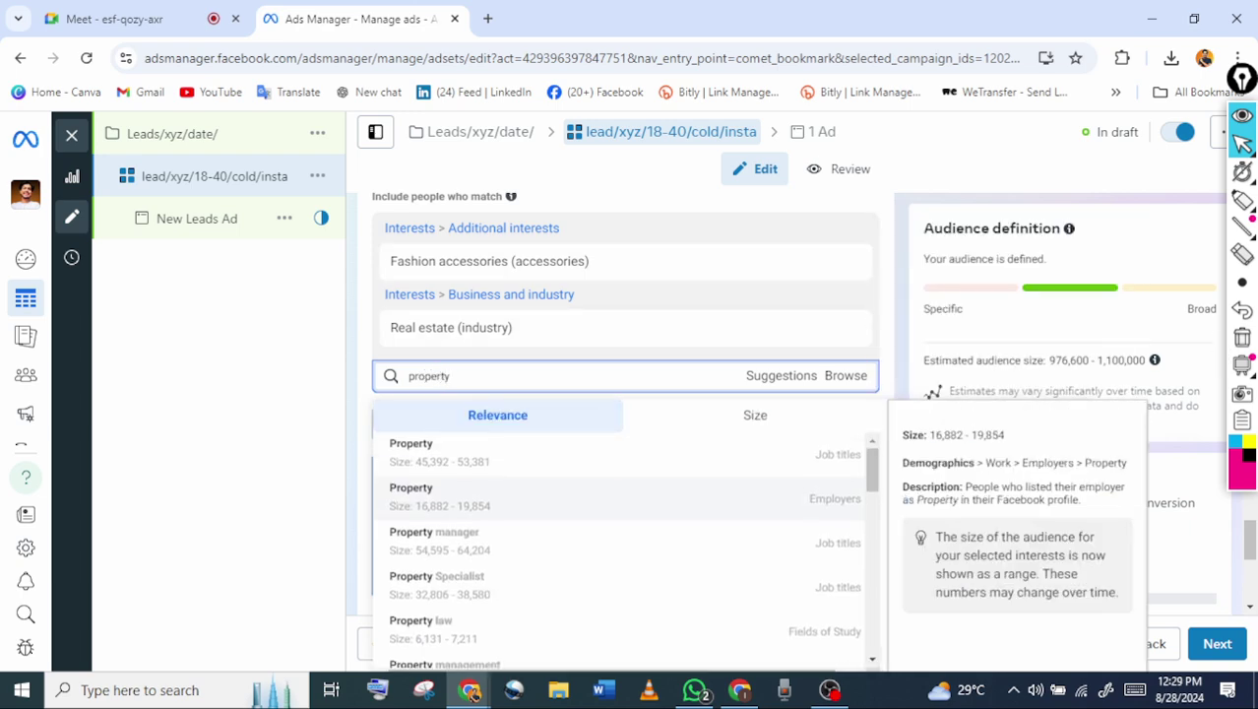
pyautogui.press('Up')
pyautogui.press('Down')
pyautogui.press('Up')
pyautogui.press('Down')
pyautogui.press('Up')
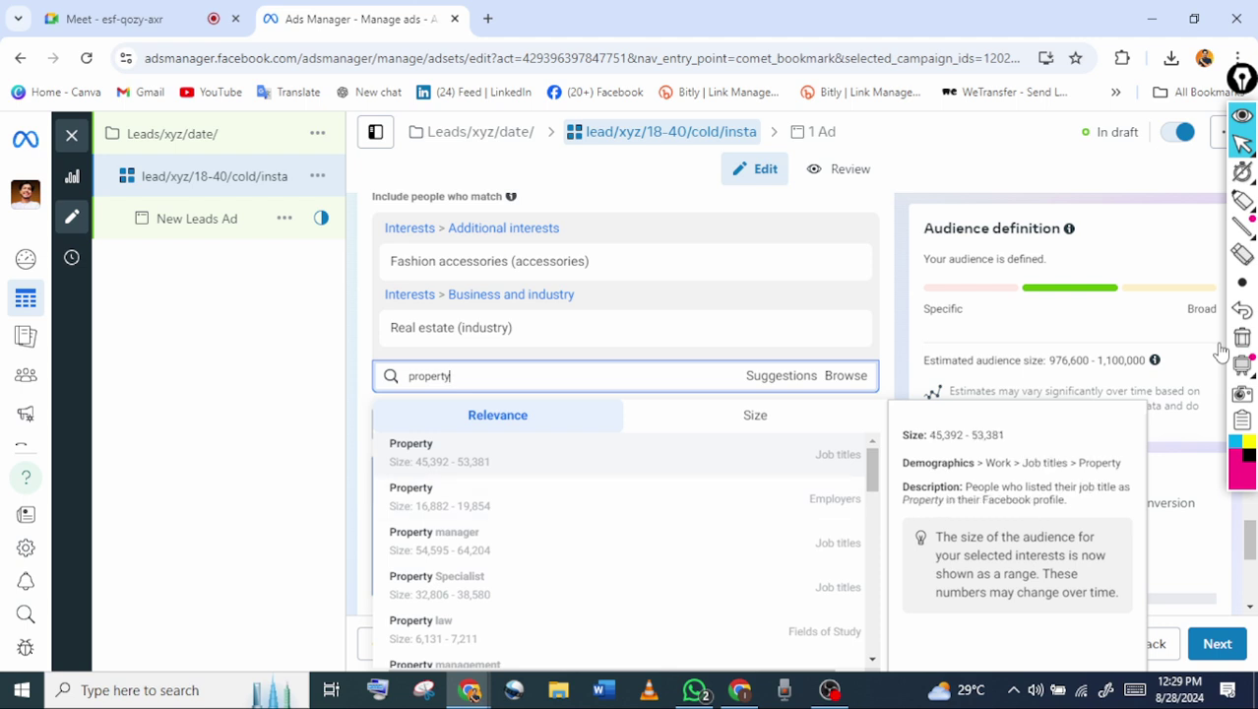
pyautogui.press('Down')
pyautogui.press('Down')
pyautogui.press('Up')
pyautogui.press('Down')
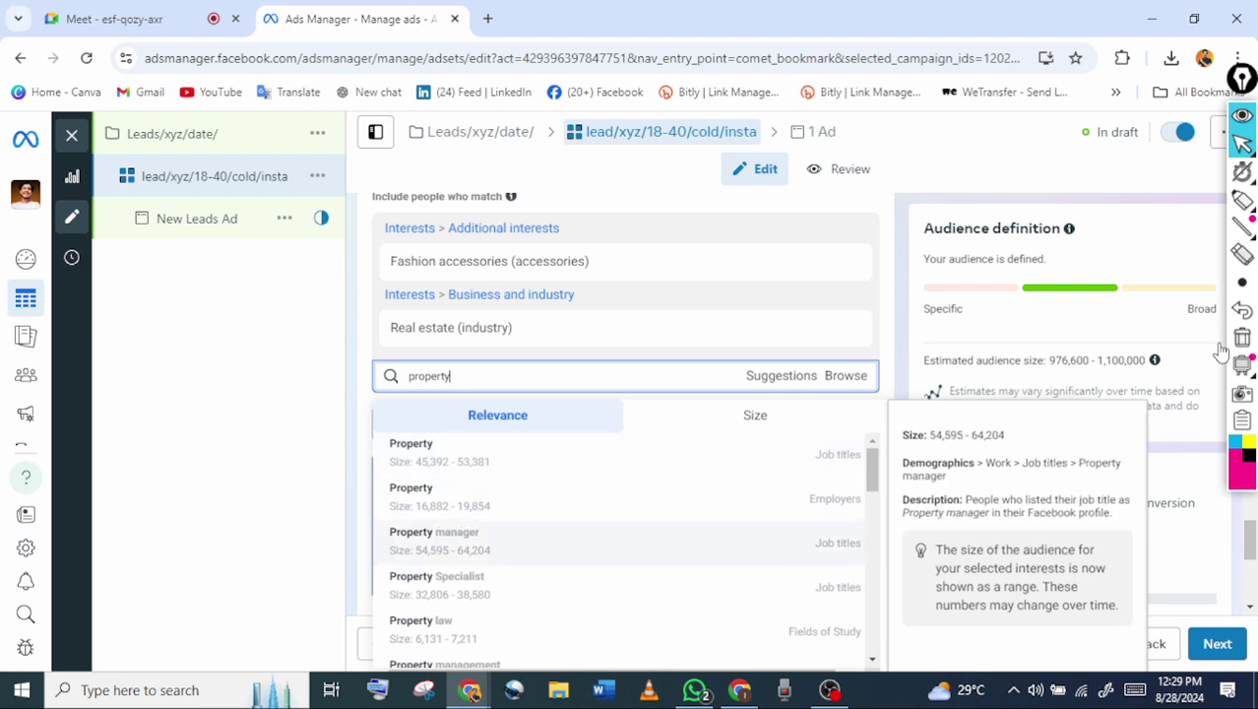
pyautogui.press('Up')
# Examine the remaining property matches through the real estate interests, checking their categories and audience sizes, and clear the search
pyautogui.scroll(-1, 621, 485)
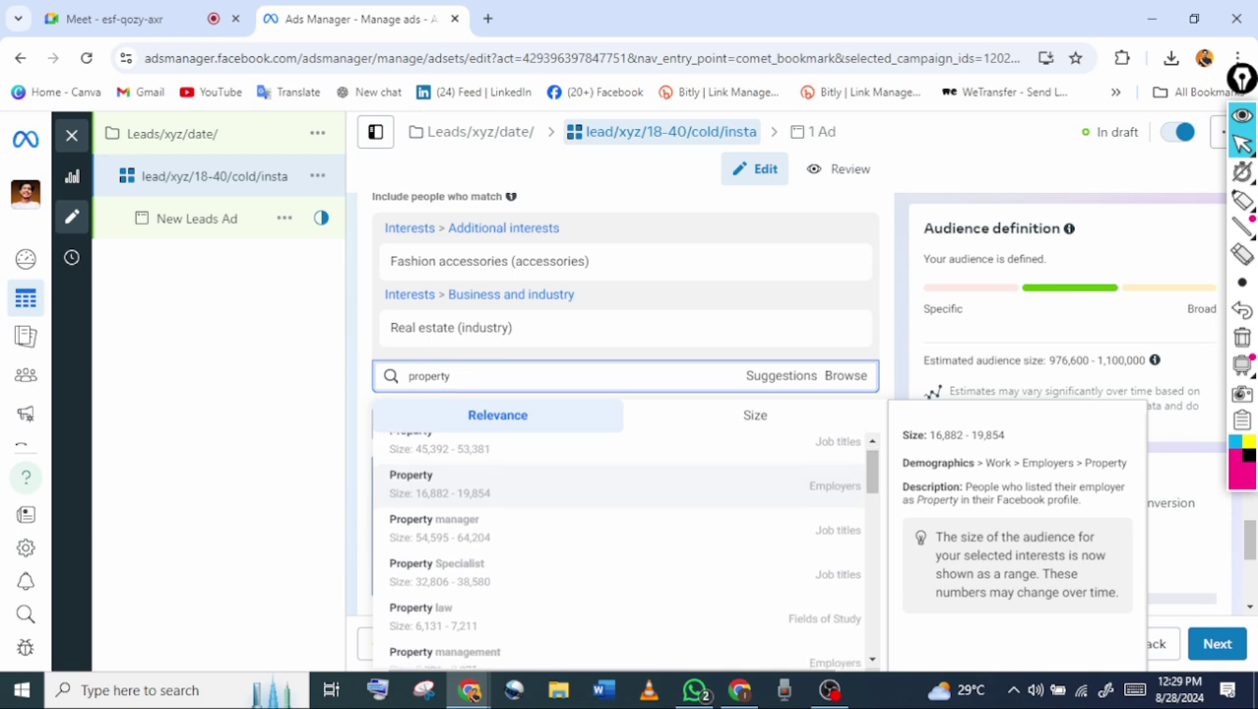
pyautogui.press('Down')
pyautogui.press('Down')
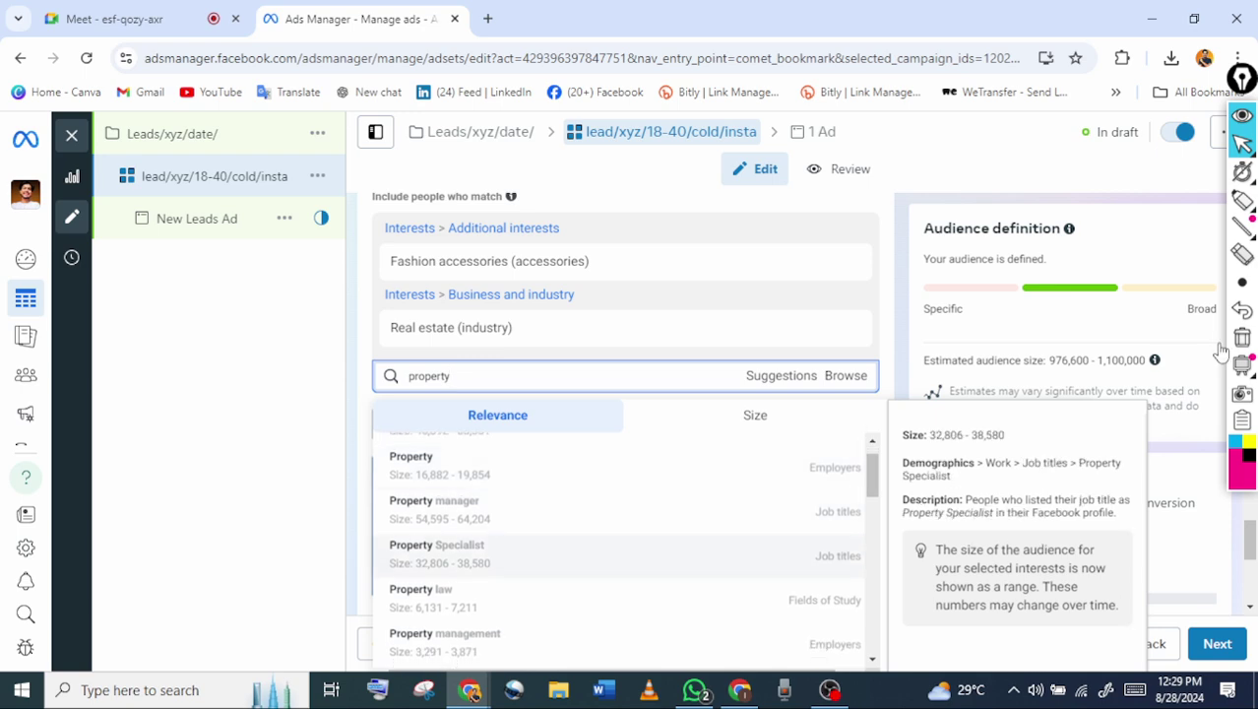
pyautogui.press('Down')
pyautogui.press('Down')
pyautogui.press('Down')
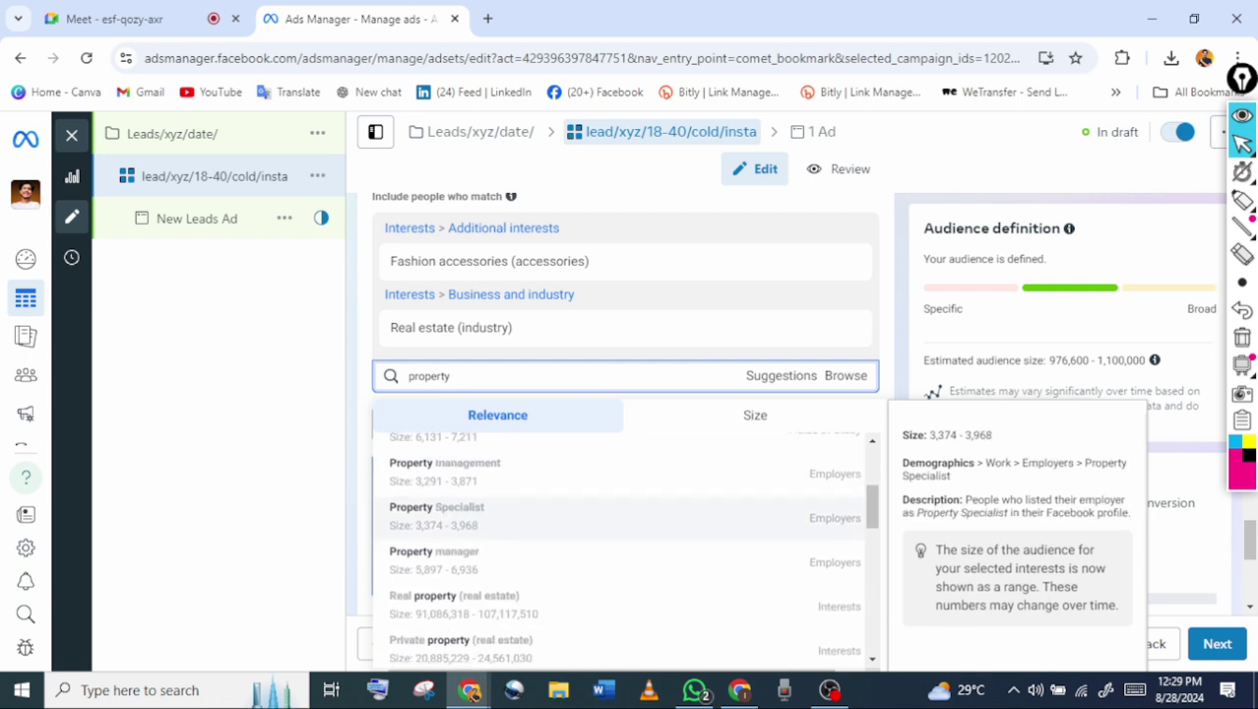
pyautogui.press('Down')
pyautogui.press('Down')
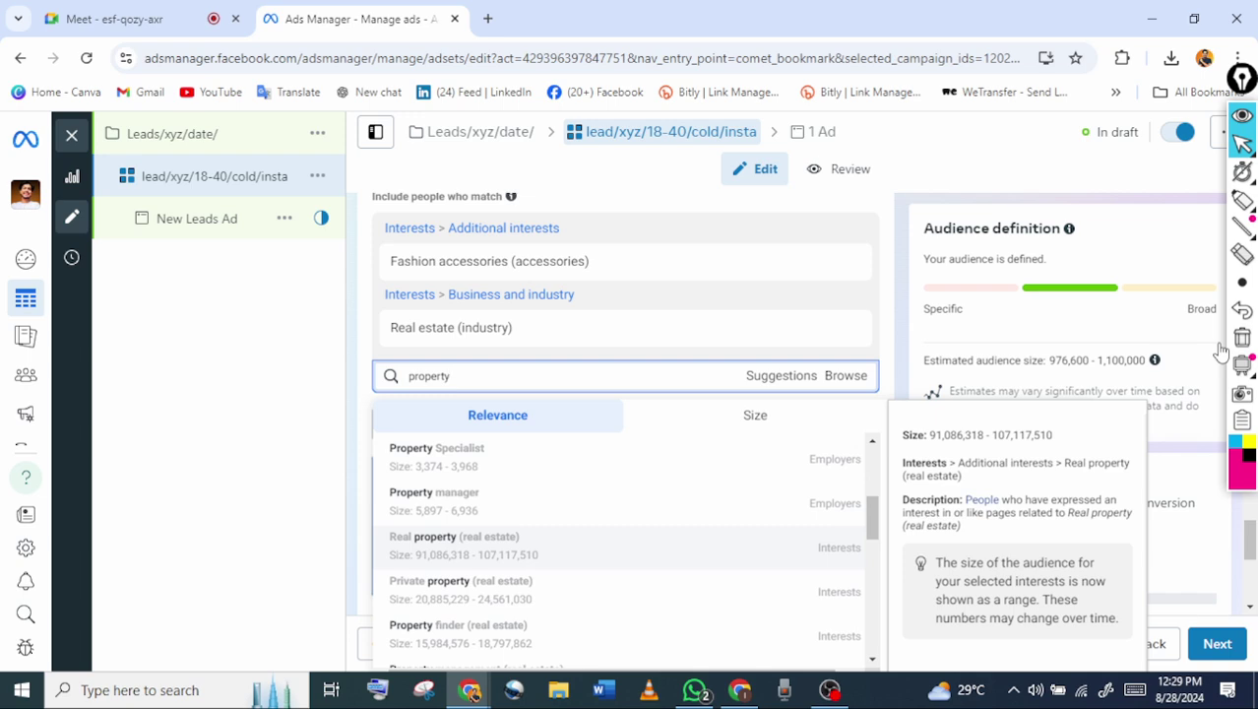
pyautogui.press('Down')
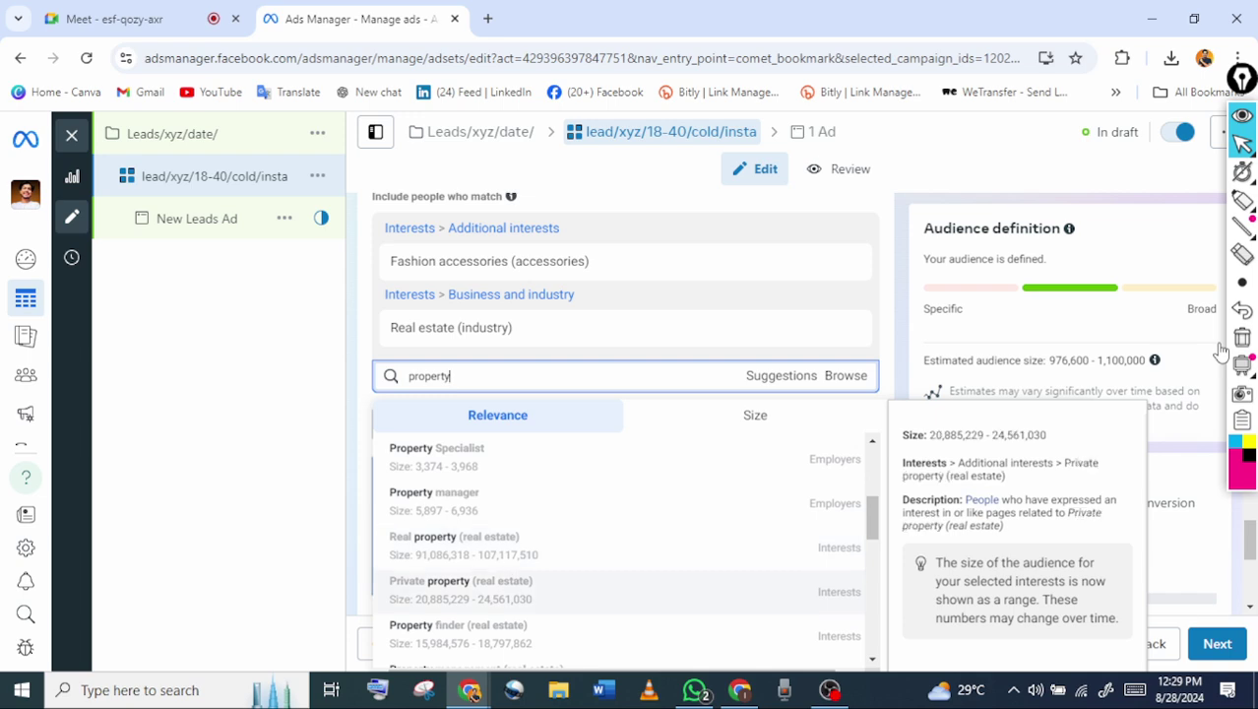
pyautogui.press('Down')
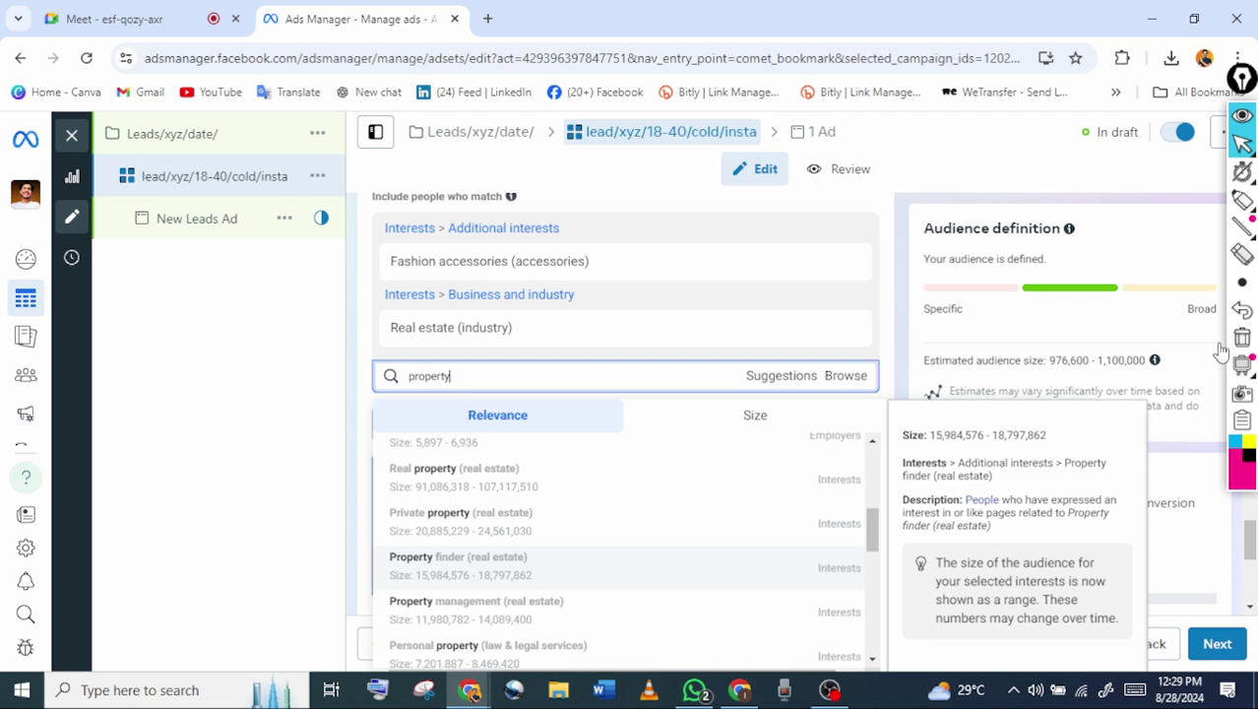
pyautogui.press('Down')
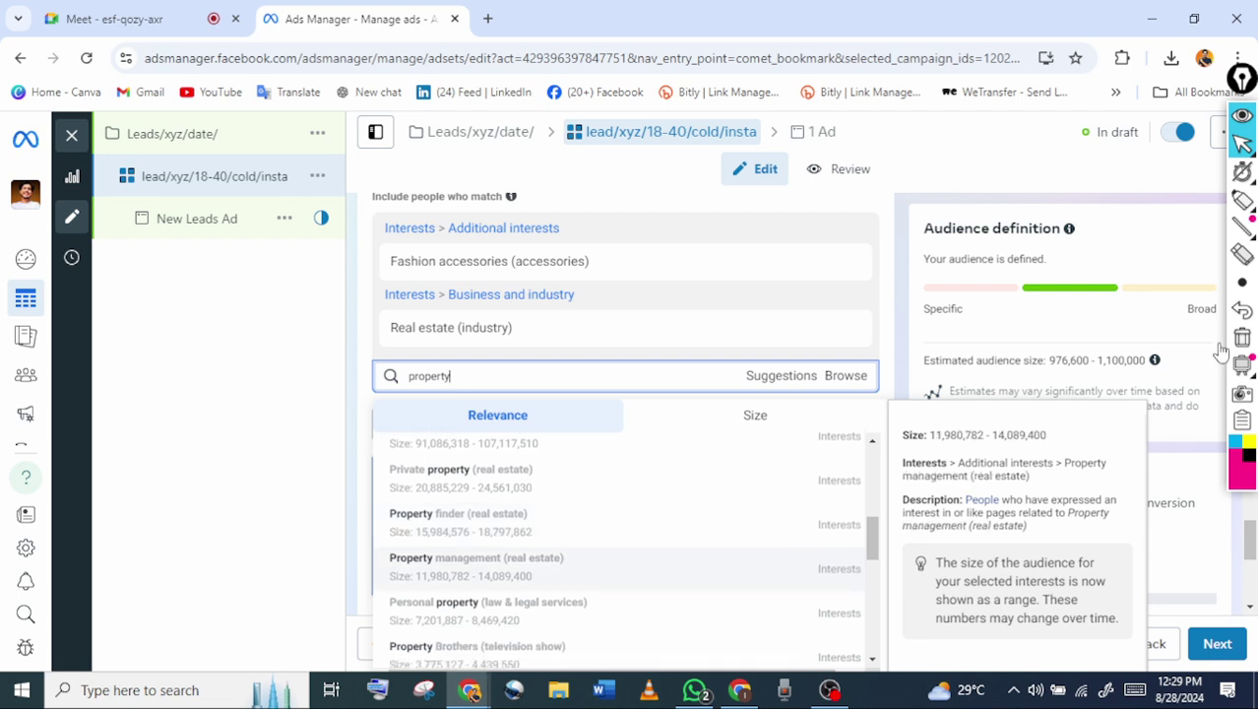
pyautogui.press('Down')
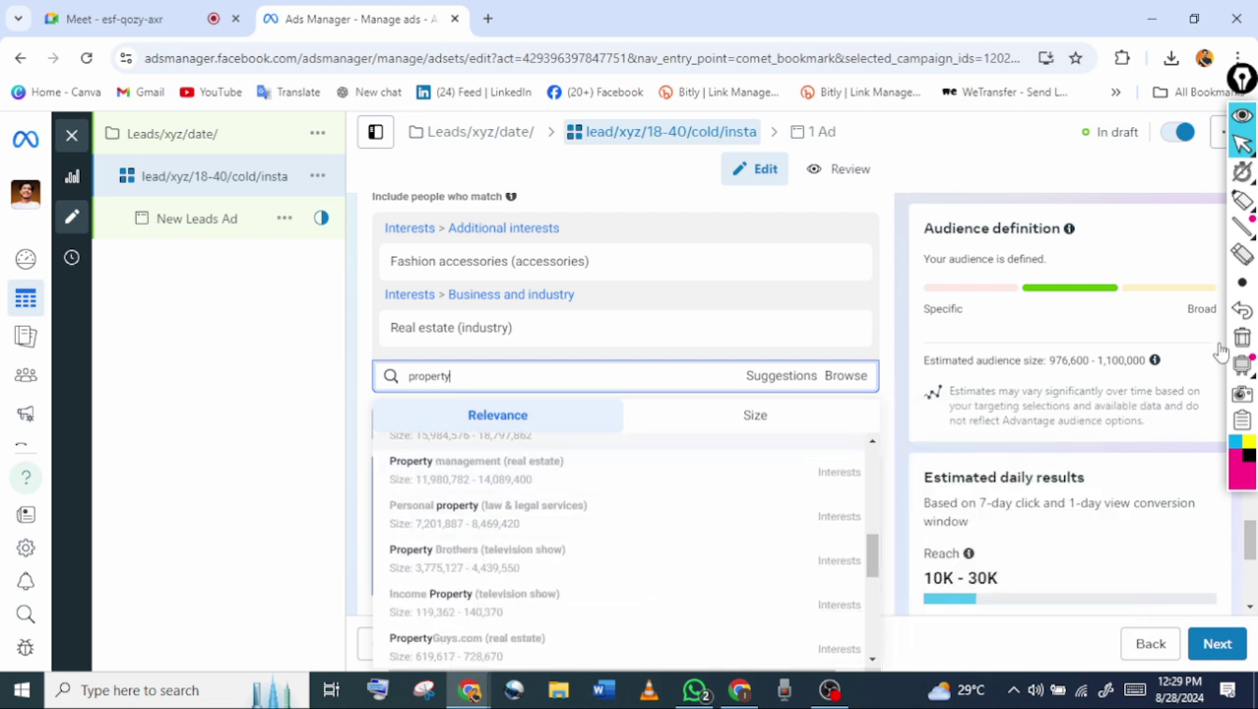
pyautogui.scroll(5, 625, 547)
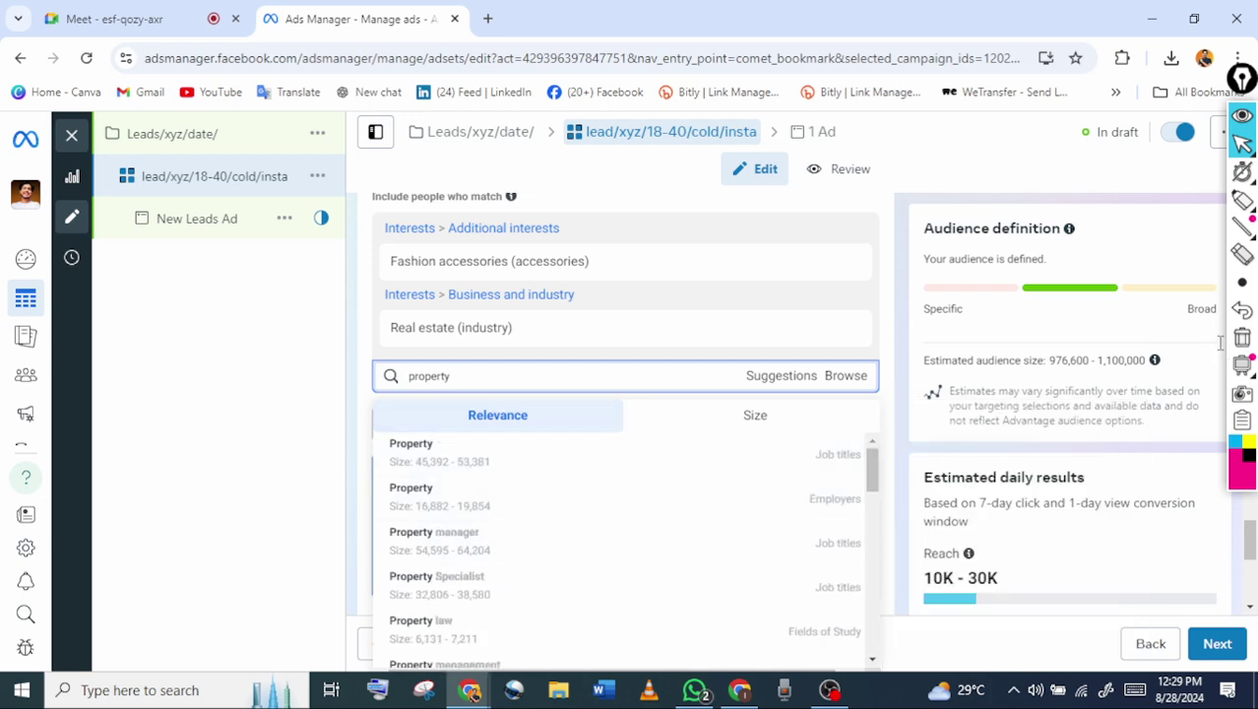
pyautogui.hotkey('ctrl', 'a')
pyautogui.press('BackSpace')
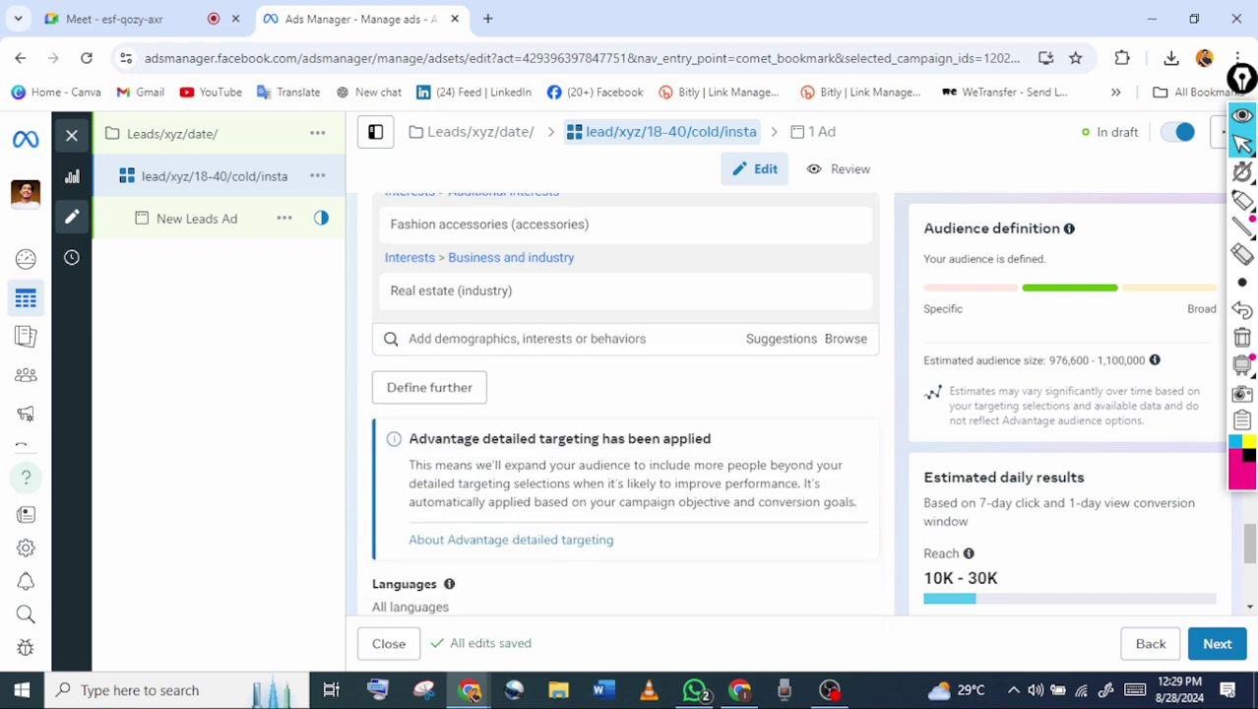
# Add an "and must also match" condition to the detailed targeting and open the ad set's language selection
pyautogui.scroll(-1, 625, 404)
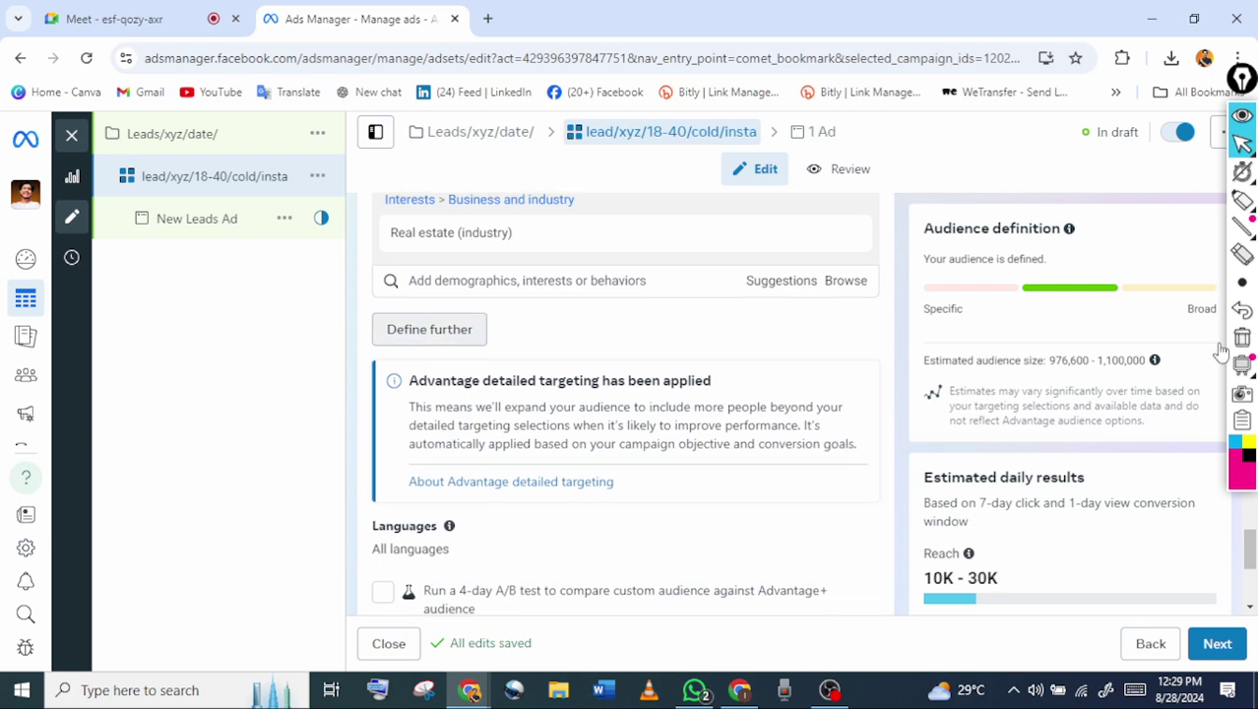
pyautogui.click(429, 329)
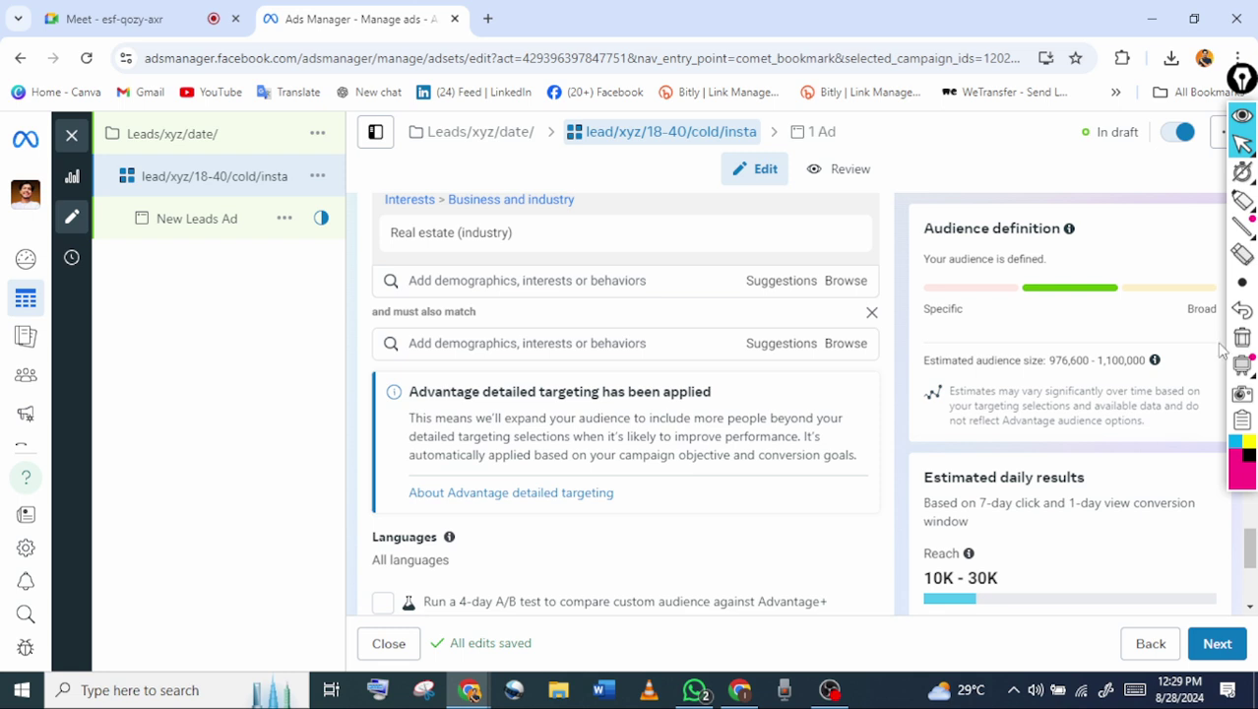
pyautogui.click(527, 343)
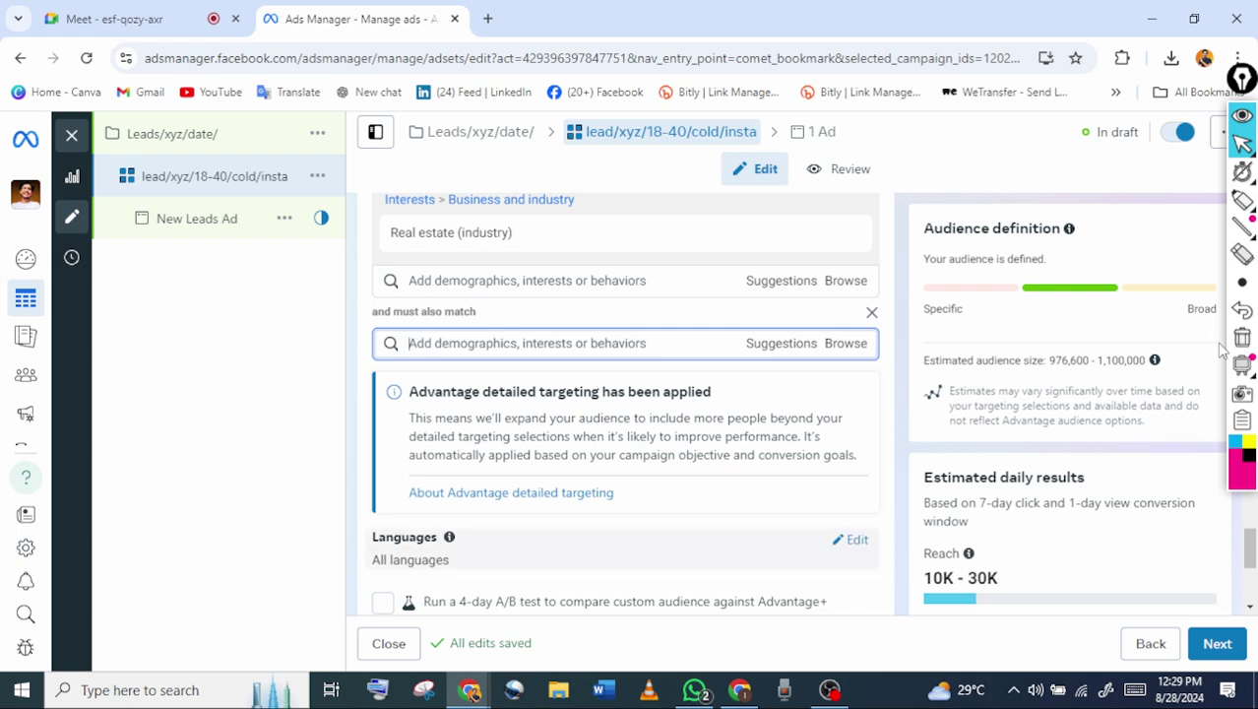
pyautogui.scroll(-2, 1221, 342)
pyautogui.scroll(2, 1221, 345)
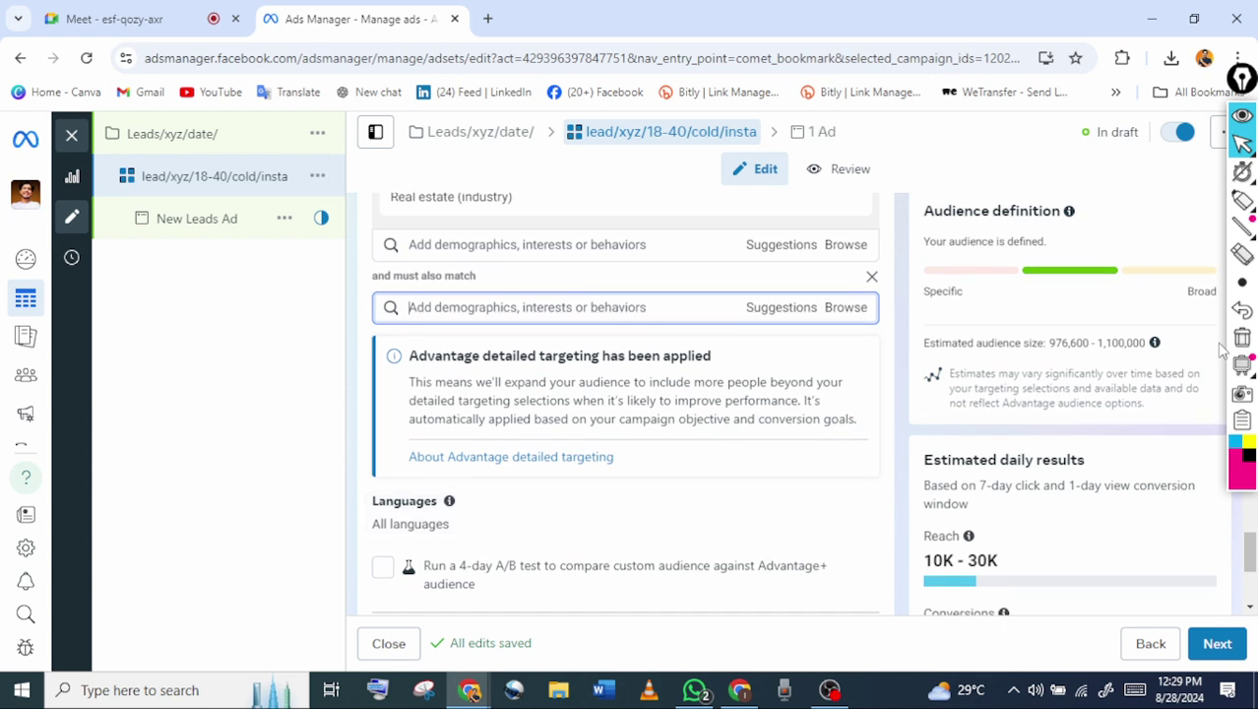
pyautogui.scroll(-1, 1220, 350)
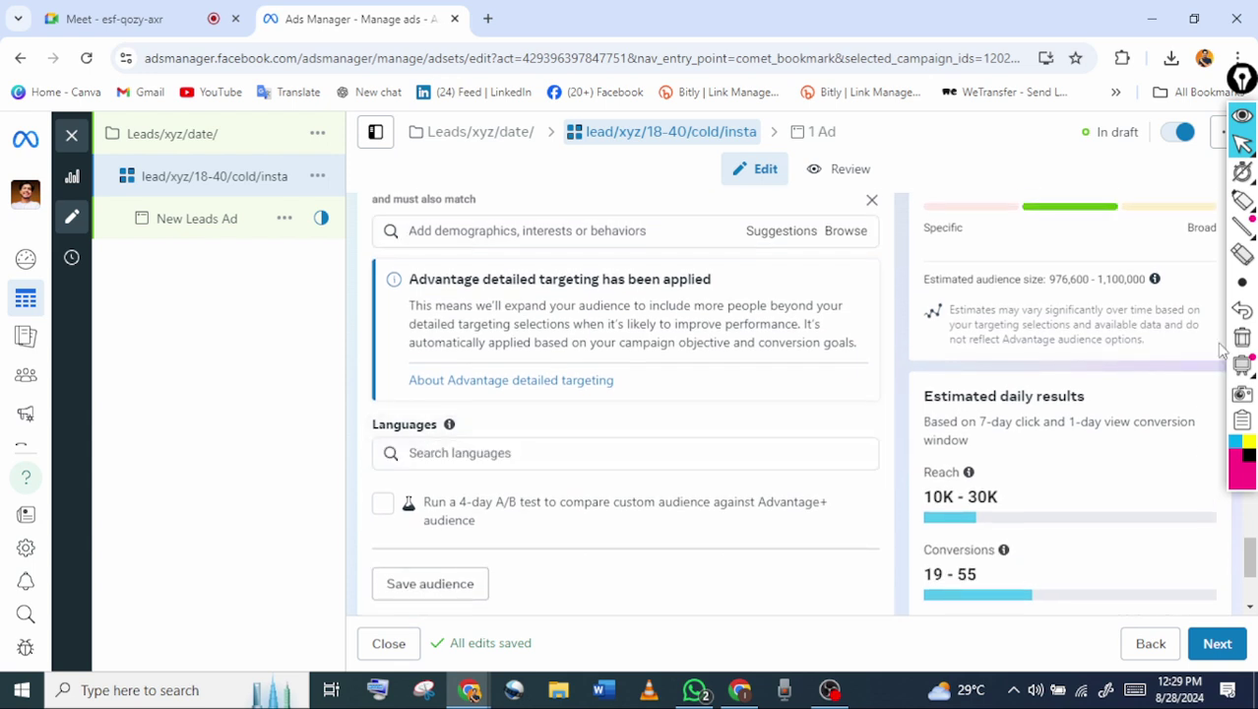
# Handwrite "Tamil" in the blank area beside the ad set settings, circle it and begin the word again beneath
pyautogui.click(624, 453)
pyautogui.click(1243, 200)
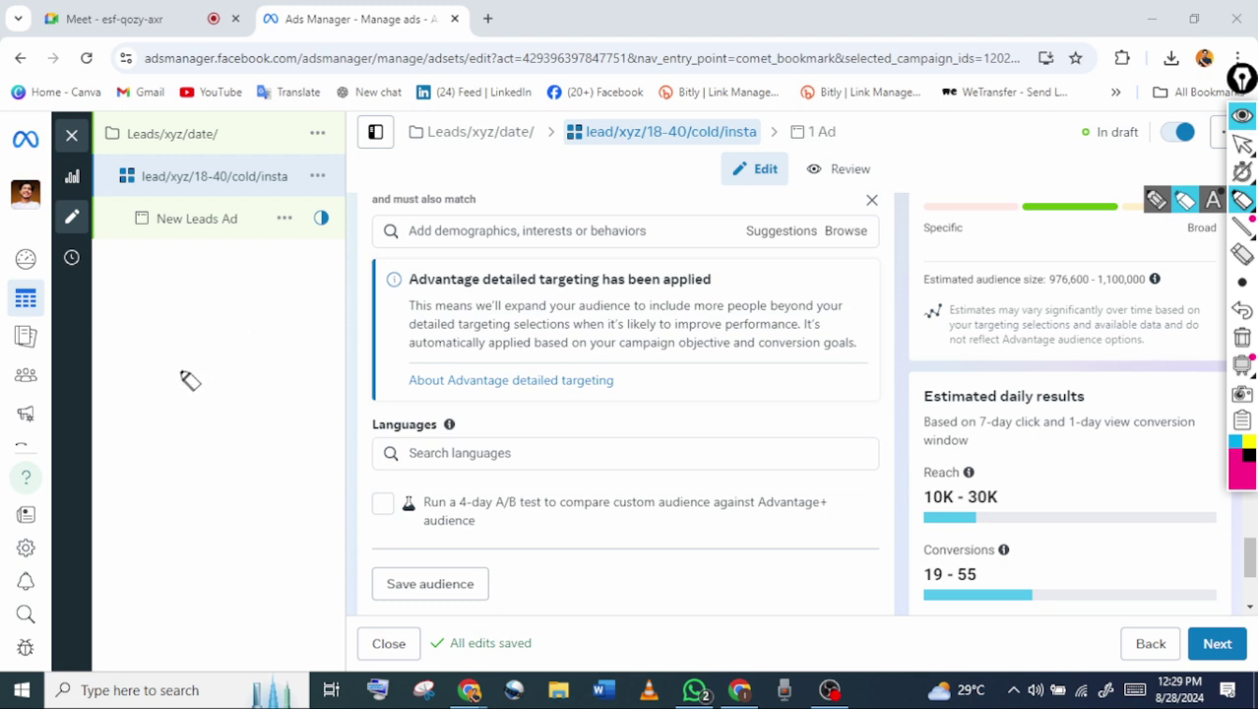
pyautogui.moveTo(143, 390)
pyautogui.mouseDown()
pyautogui.moveTo(180, 346)
pyautogui.moveTo(187, 403)
pyautogui.mouseUp()
pyautogui.moveTo(200, 374)
pyautogui.mouseDown()
pyautogui.moveTo(219, 390)
pyautogui.moveTo(230, 369)
pyautogui.moveTo(283, 360)
pyautogui.mouseUp()
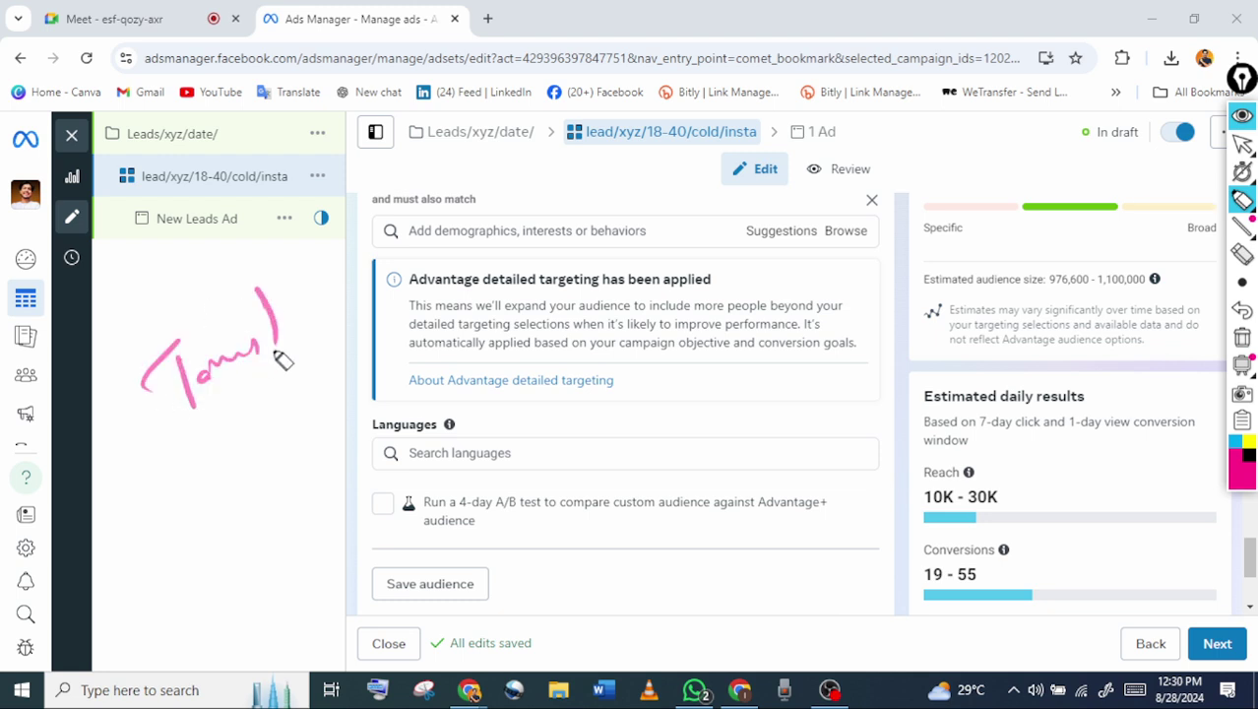
pyautogui.click(209, 317)
pyautogui.moveTo(135, 458); pyautogui.dragTo(202, 448)
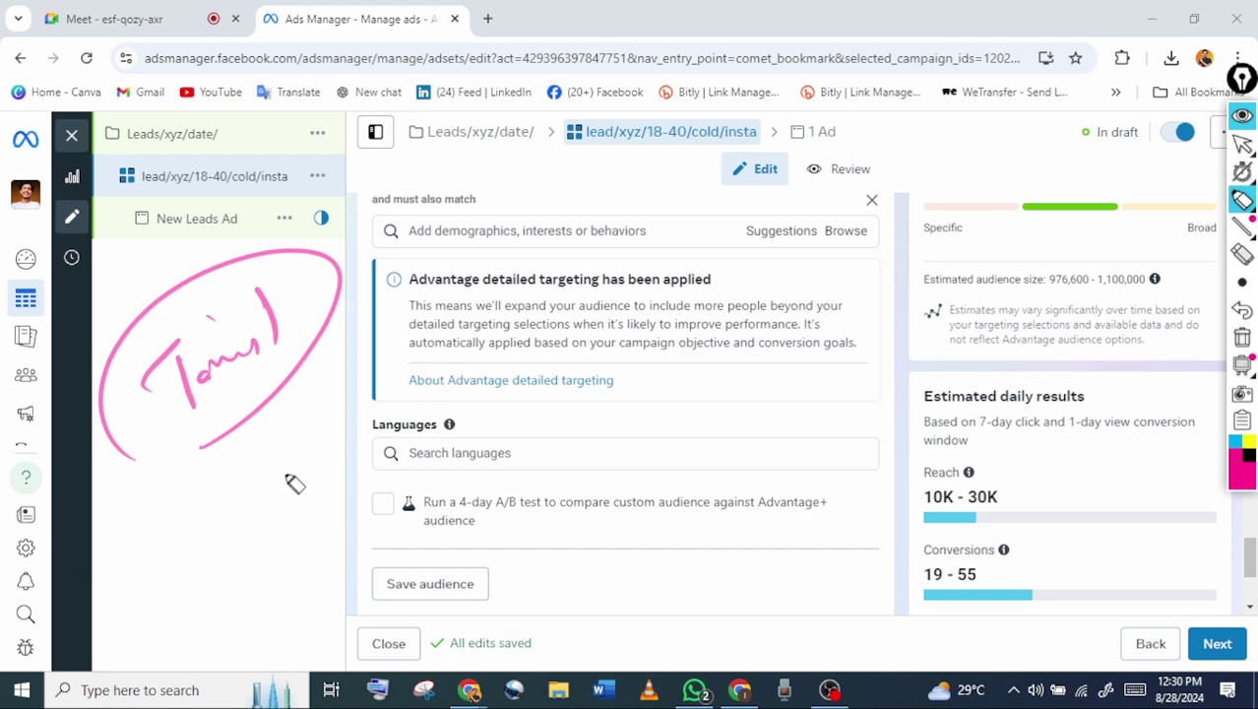
pyautogui.moveTo(262, 455); pyautogui.dragTo(275, 500)
pyautogui.moveTo(224, 482)
pyautogui.mouseDown()
pyautogui.moveTo(235, 489)
pyautogui.moveTo(294, 445)
pyautogui.mouseUp()
pyautogui.moveTo(282, 467); pyautogui.dragTo(333, 448)
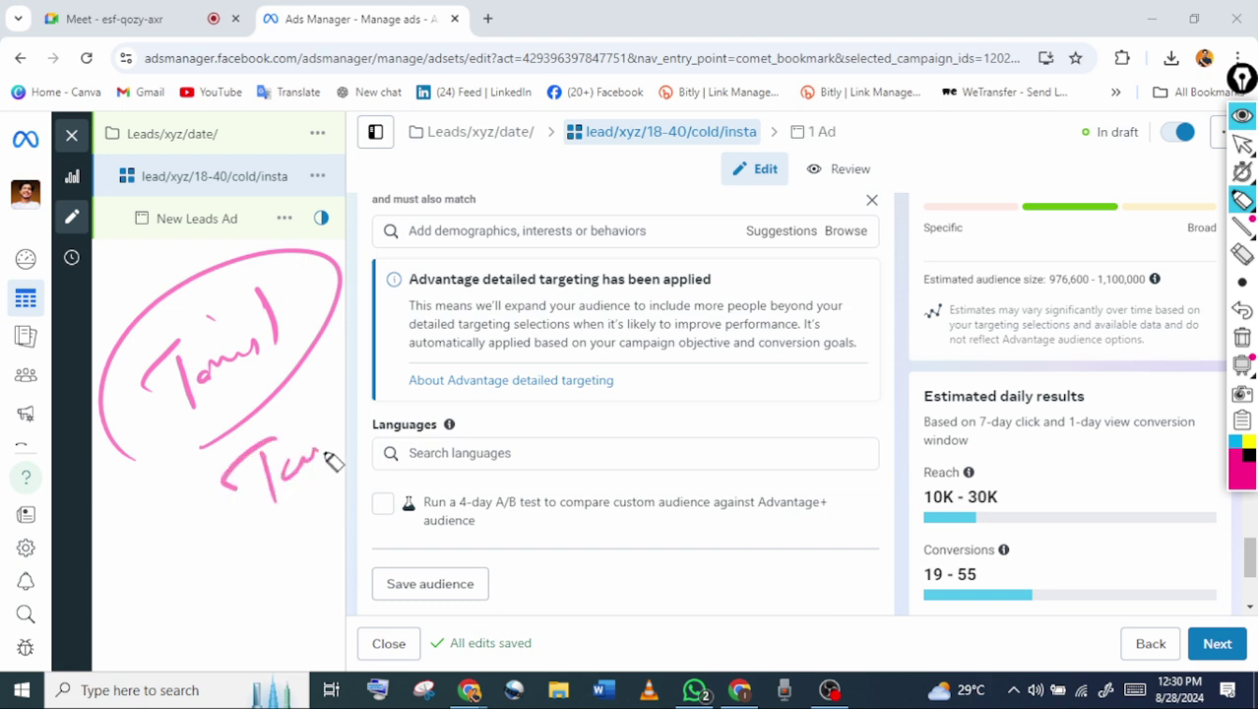
# Handwrite two more notes over the targeting settings, circle and underline them for emphasis, and clear all the annotations
pyautogui.moveTo(510, 421); pyautogui.dragTo(569, 374)
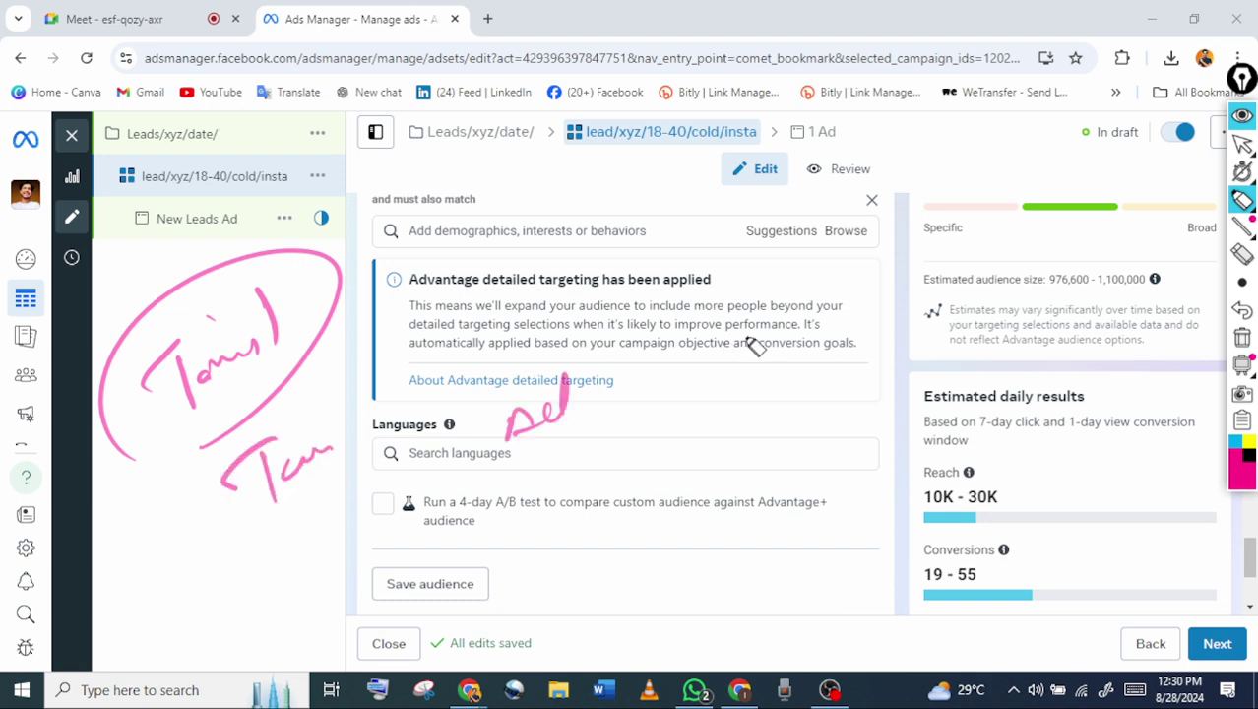
pyautogui.moveTo(759, 323)
pyautogui.mouseDown()
pyautogui.moveTo(734, 362)
pyautogui.moveTo(736, 393)
pyautogui.mouseUp()
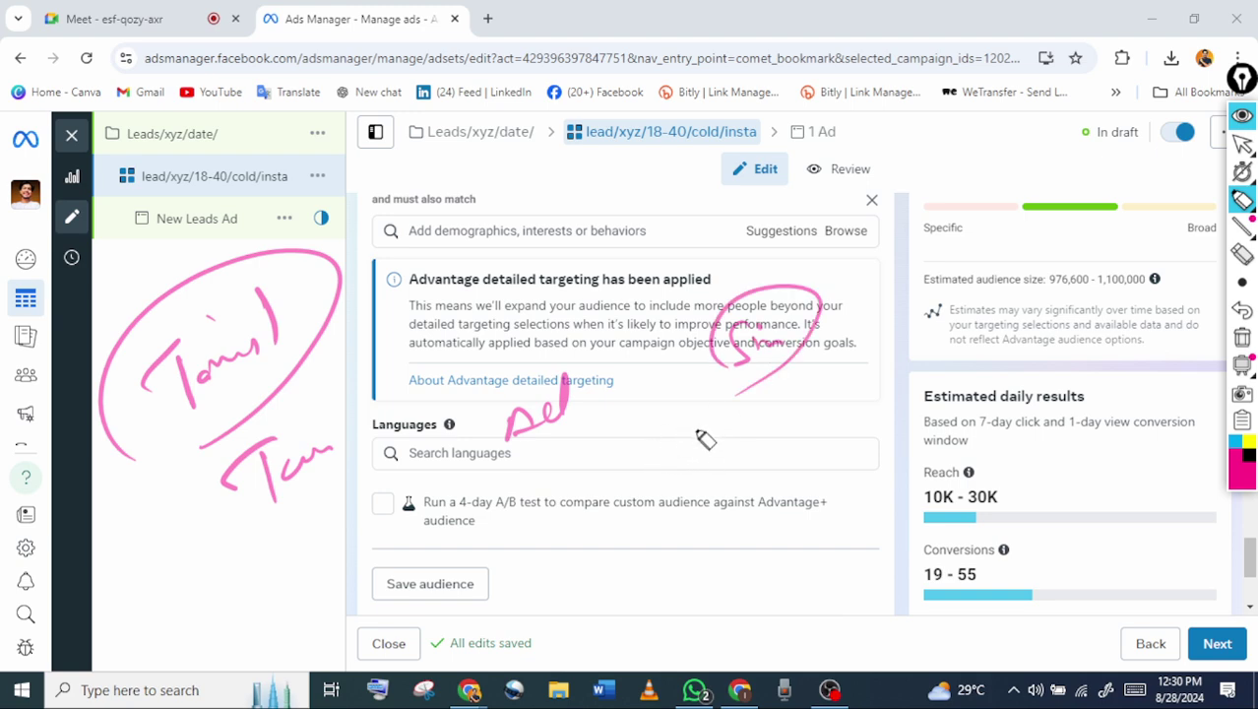
pyautogui.moveTo(460, 485); pyautogui.dragTo(628, 436)
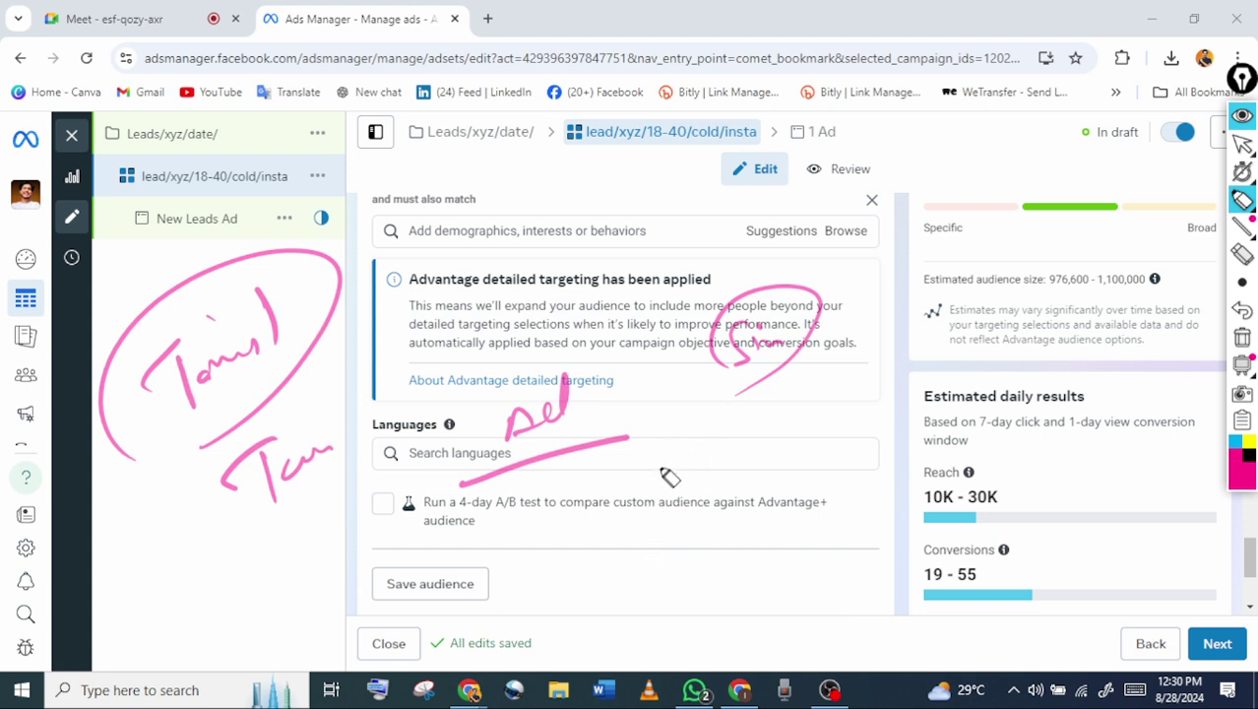
pyautogui.moveTo(174, 371)
pyautogui.mouseDown()
pyautogui.moveTo(419, 394)
pyautogui.moveTo(313, 301)
pyautogui.mouseUp()
pyautogui.click(1242, 144)
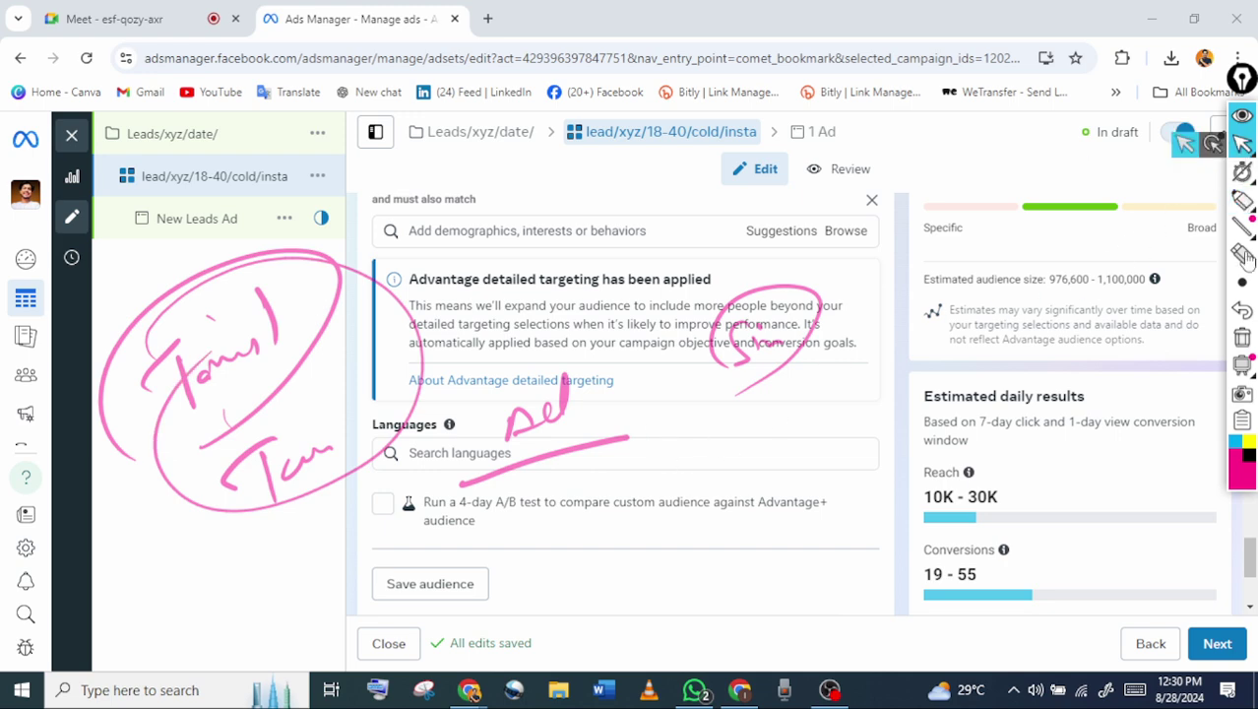
pyautogui.click(1243, 339)
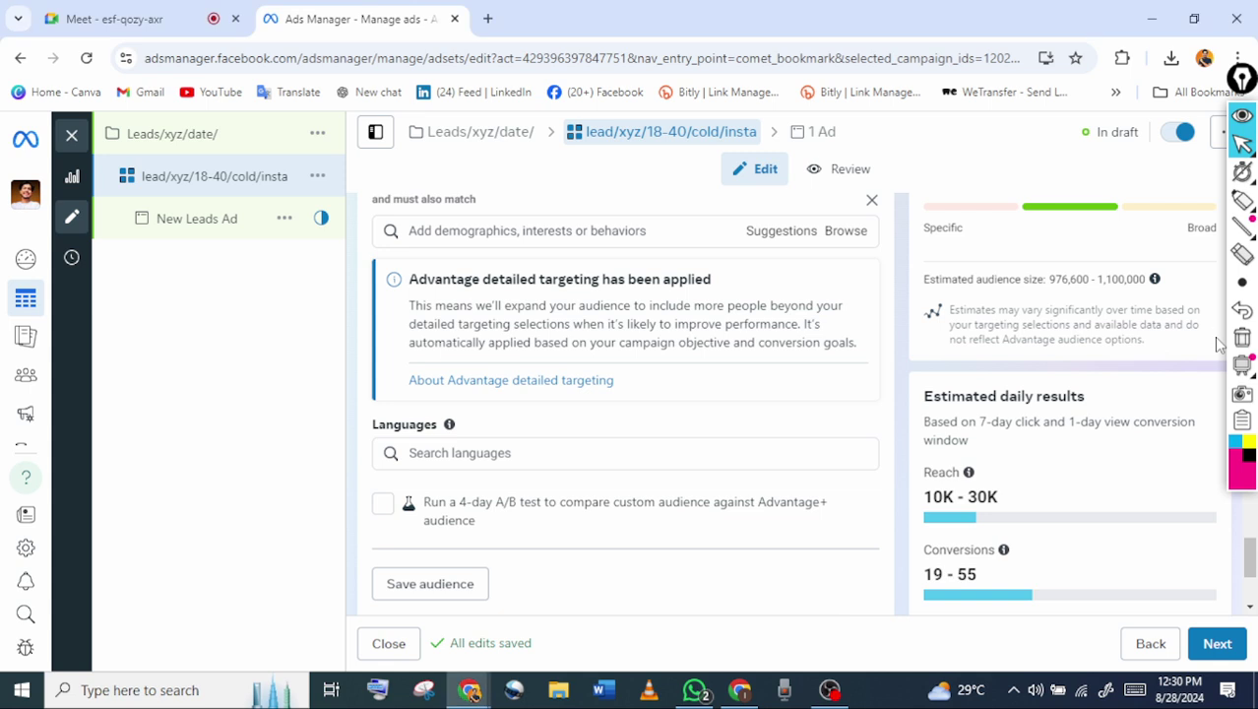
# Add Tamil as a language of the ad set's audience
pyautogui.scroll(3, 1219, 345)
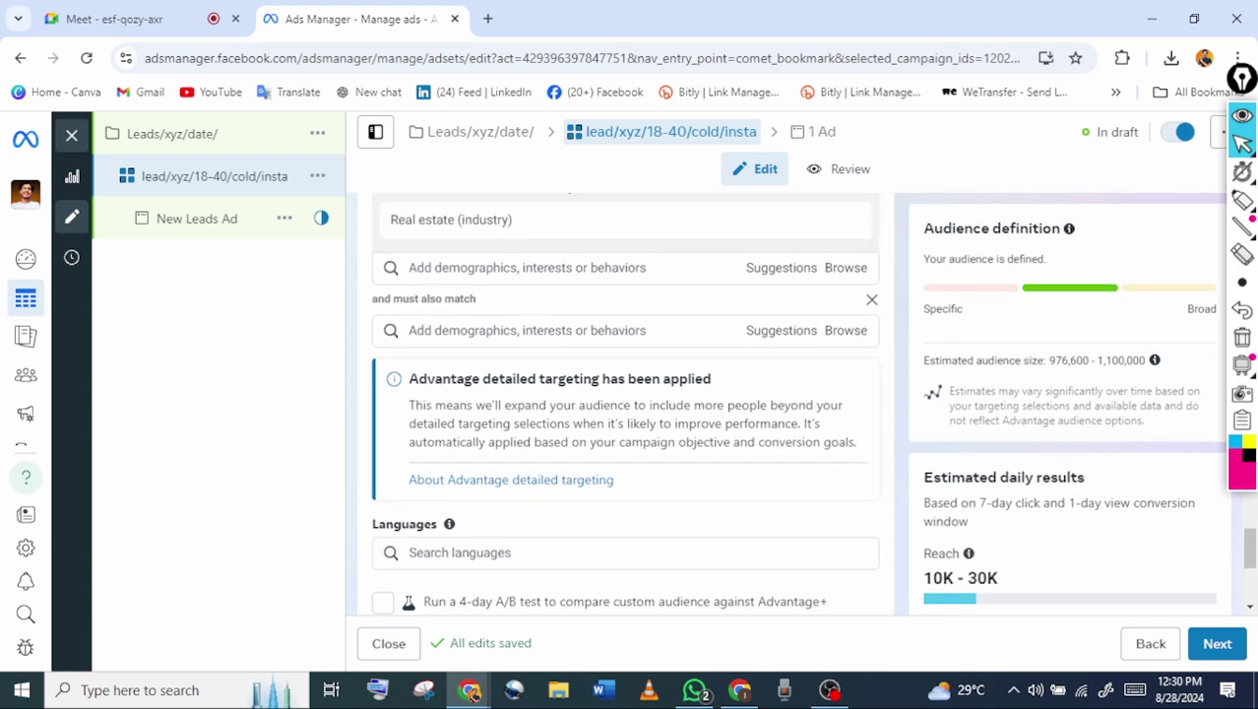
pyautogui.scroll(-3, 1218, 342)
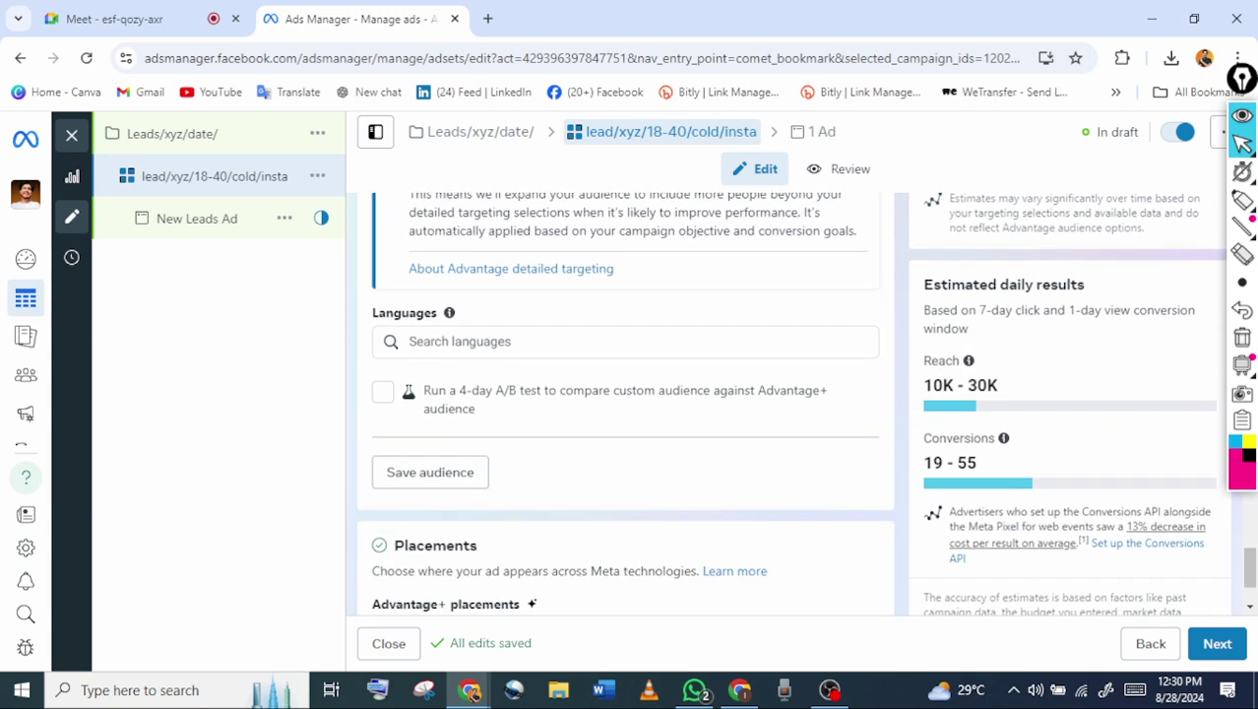
pyautogui.scroll(-1, 1219, 342)
pyautogui.scroll(1, 1219, 343)
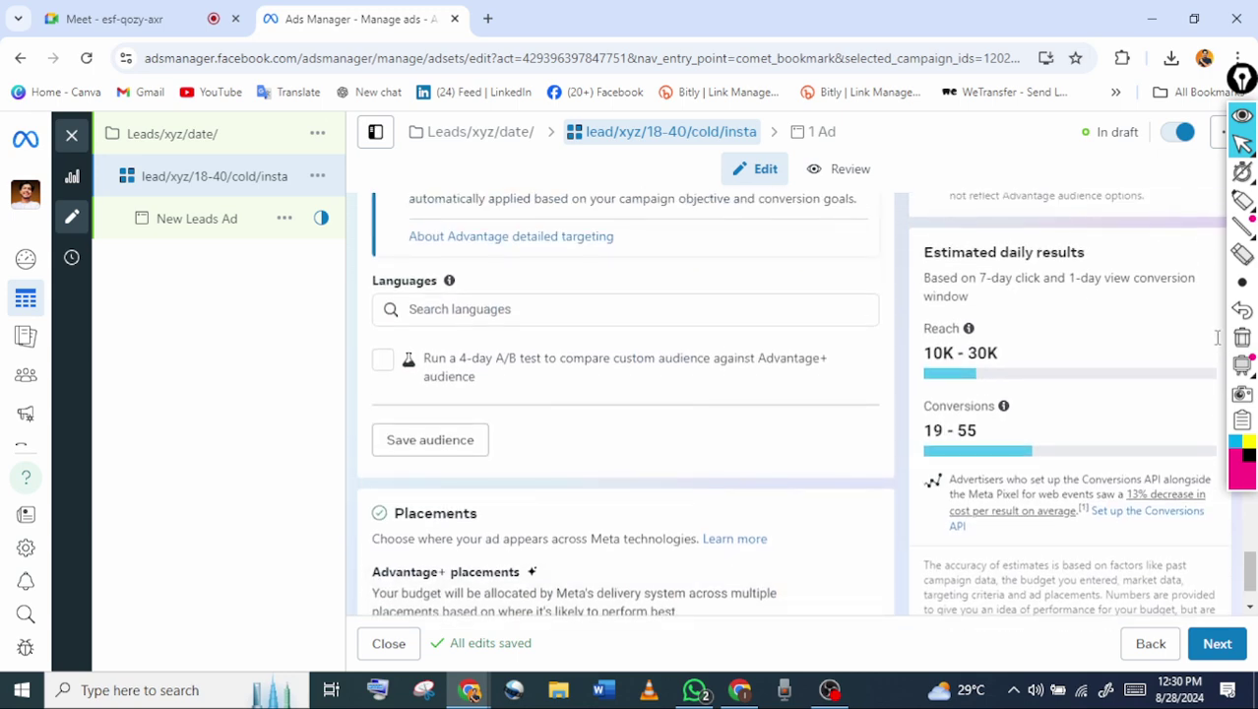
pyautogui.scroll(1, 1219, 344)
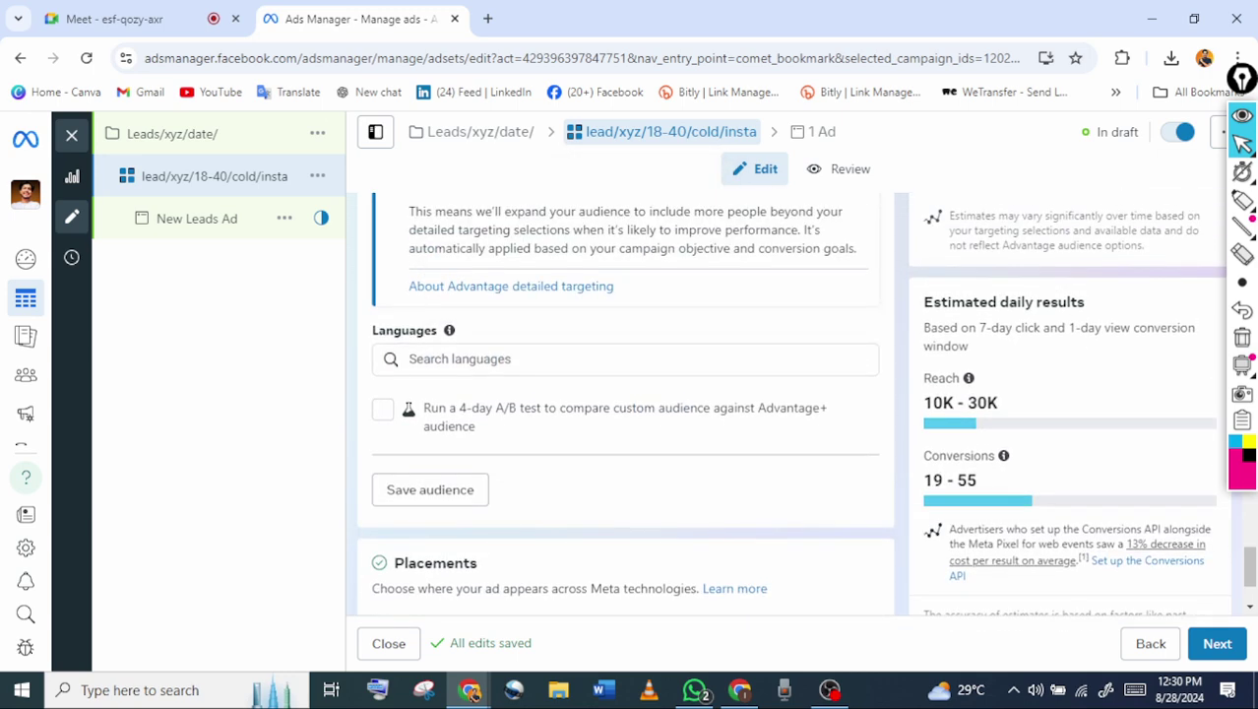
pyautogui.scroll(-1, 1219, 343)
pyautogui.write('tamil')
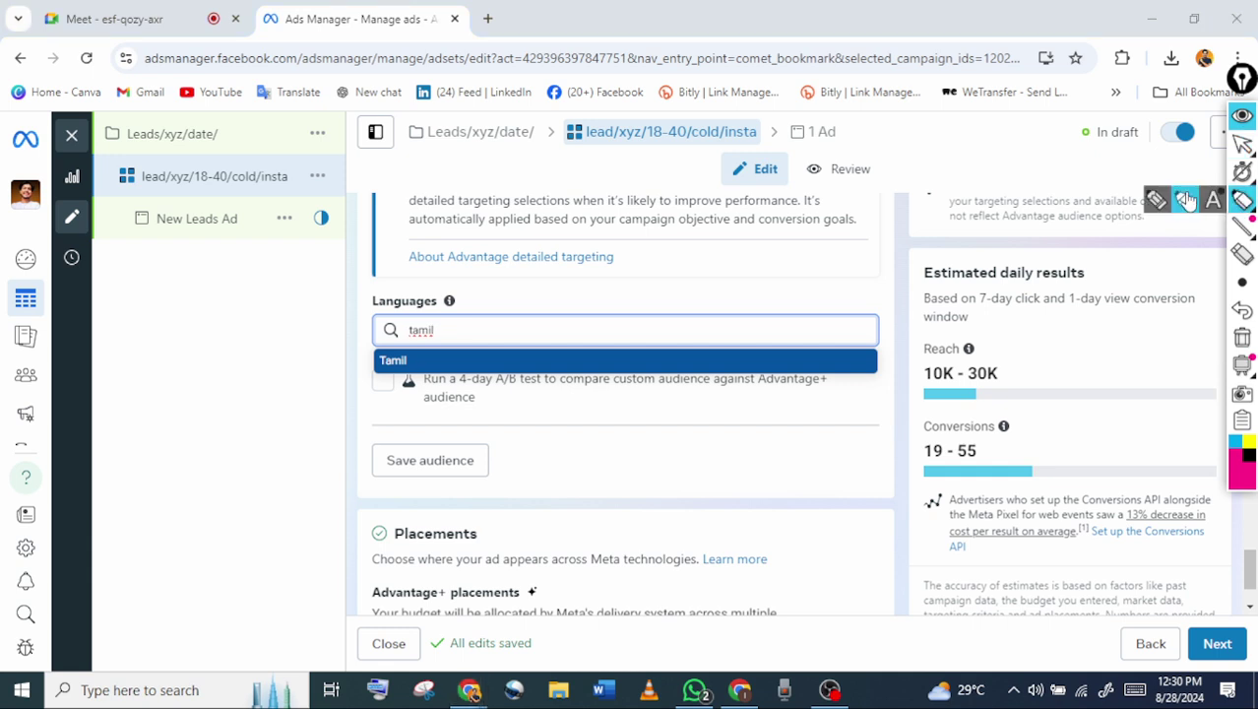
pyautogui.press('Return')
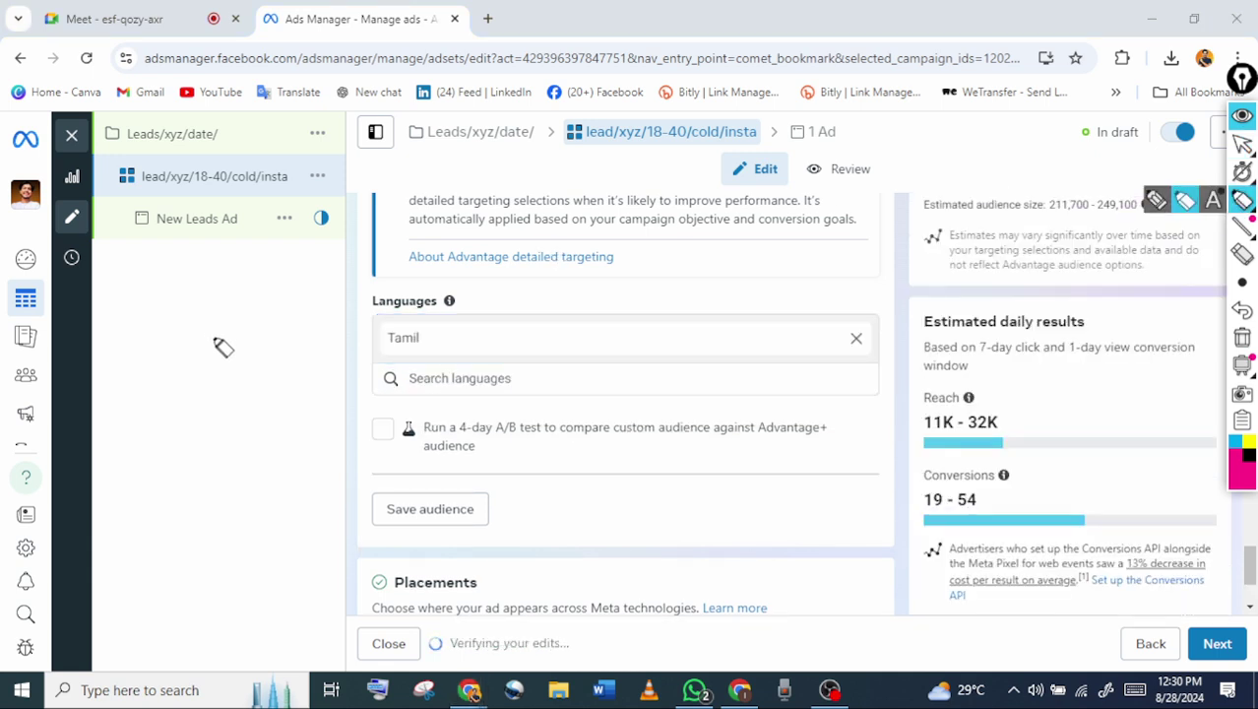
# Handwrite "Tamil" with related notes beside the language setting, underline and circle them, and erase the drawings
pyautogui.moveTo(223, 317)
pyautogui.mouseDown()
pyautogui.moveTo(231, 363)
pyautogui.moveTo(231, 293)
pyautogui.mouseUp()
pyautogui.moveTo(256, 316)
pyautogui.mouseDown()
pyautogui.moveTo(256, 332)
pyautogui.moveTo(301, 330)
pyautogui.mouseUp()
pyautogui.moveTo(298, 264); pyautogui.dragTo(315, 295)
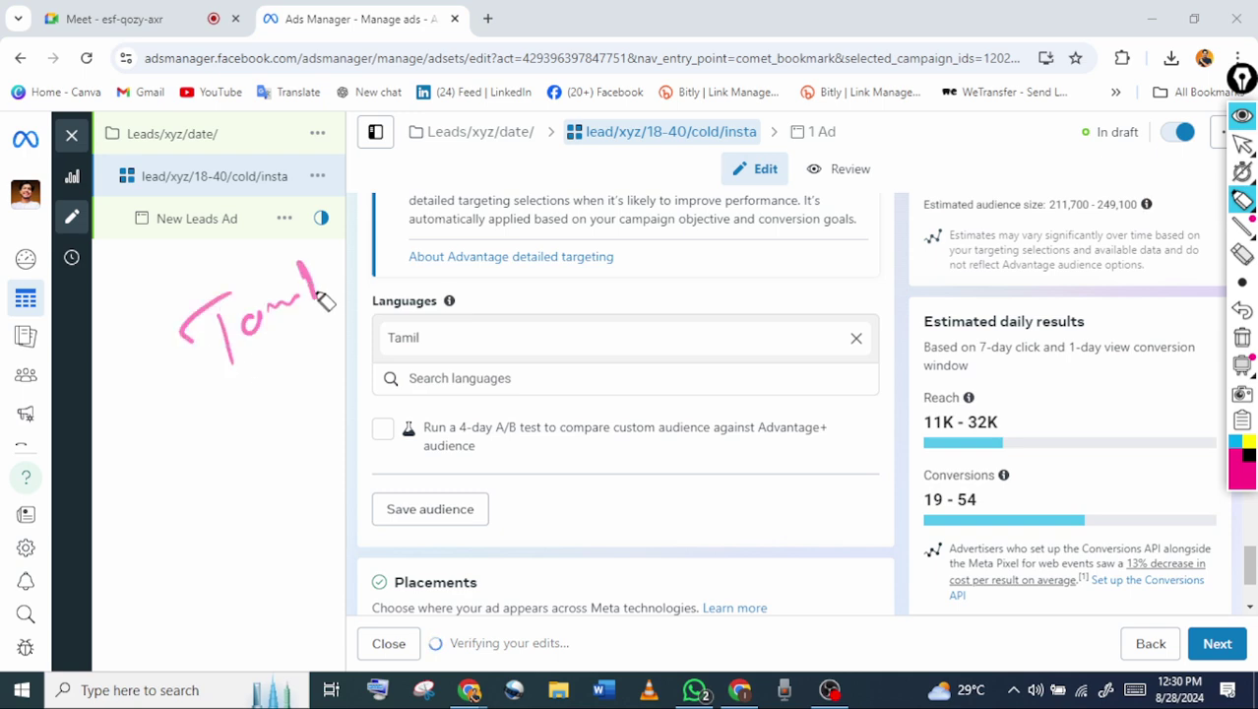
pyautogui.moveTo(314, 252); pyautogui.dragTo(386, 227)
pyautogui.moveTo(230, 389); pyautogui.dragTo(354, 288)
pyautogui.moveTo(317, 336); pyautogui.dragTo(300, 374)
pyautogui.moveTo(309, 355); pyautogui.dragTo(368, 318)
pyautogui.moveTo(386, 212); pyautogui.dragTo(411, 288)
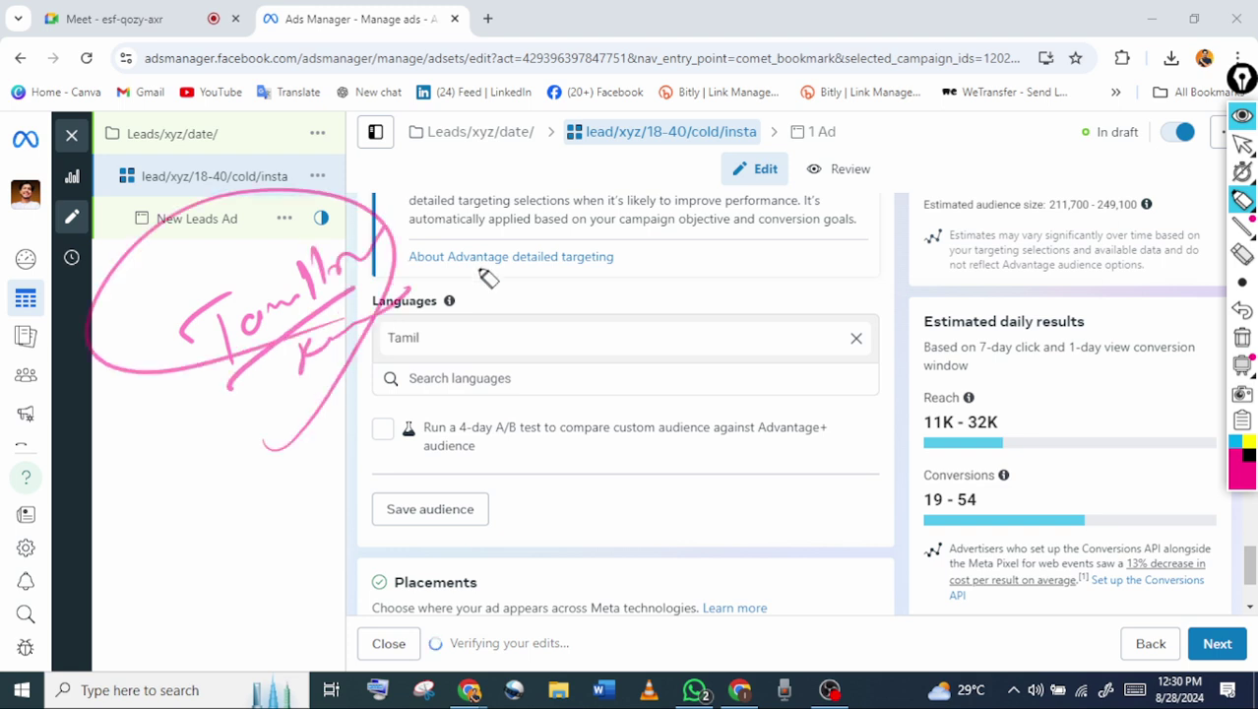
pyautogui.click(1242, 144)
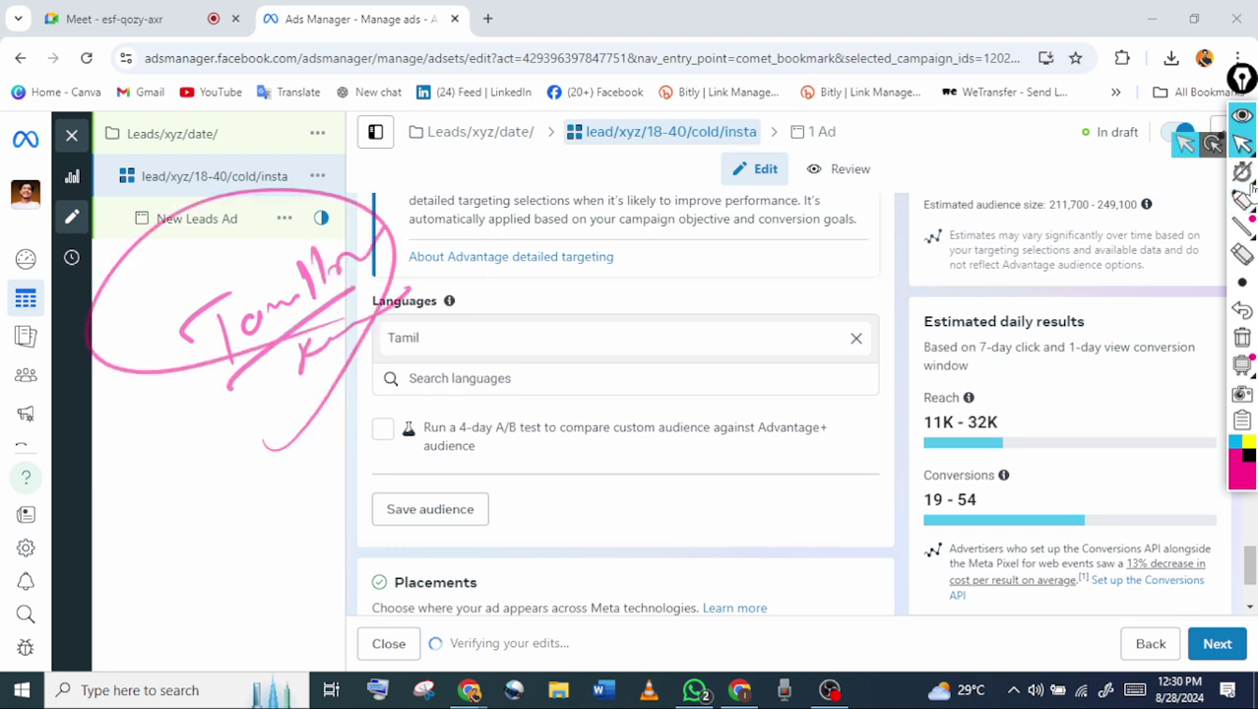
pyautogui.click(1239, 337)
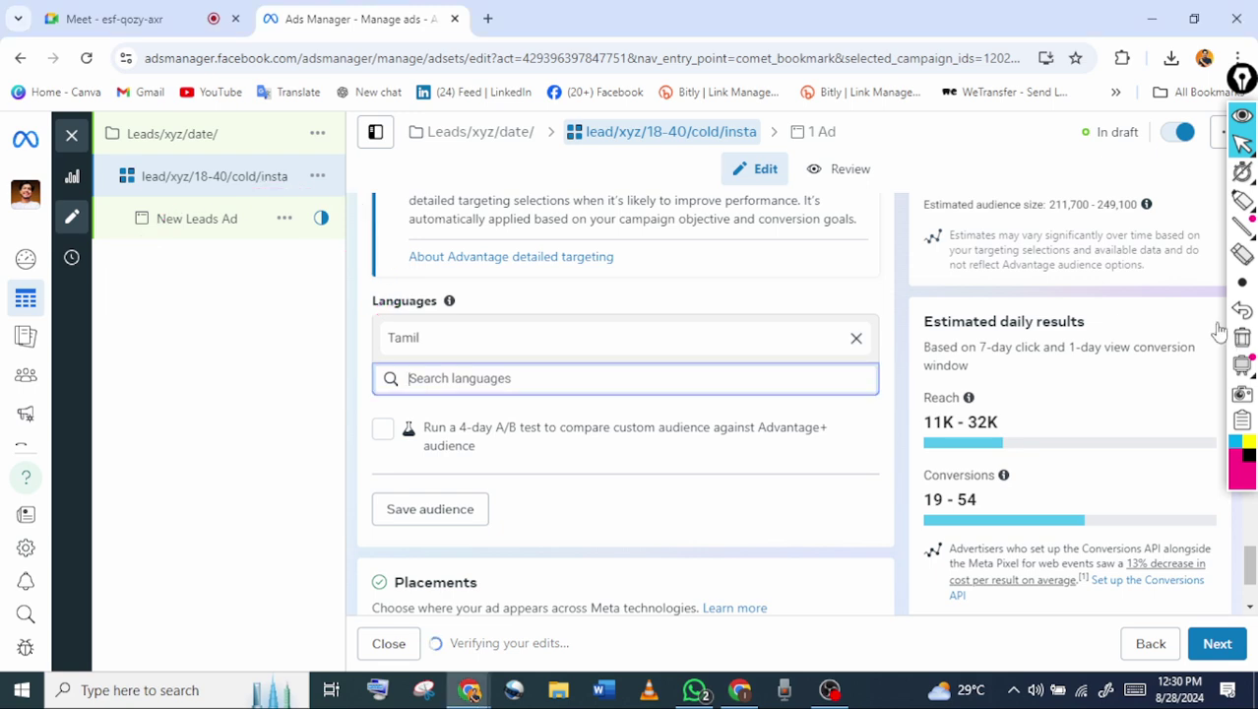
# Remove Tamil from the audience languages and look over the age, gender and detailed targeting settings
pyautogui.press('BackSpace')
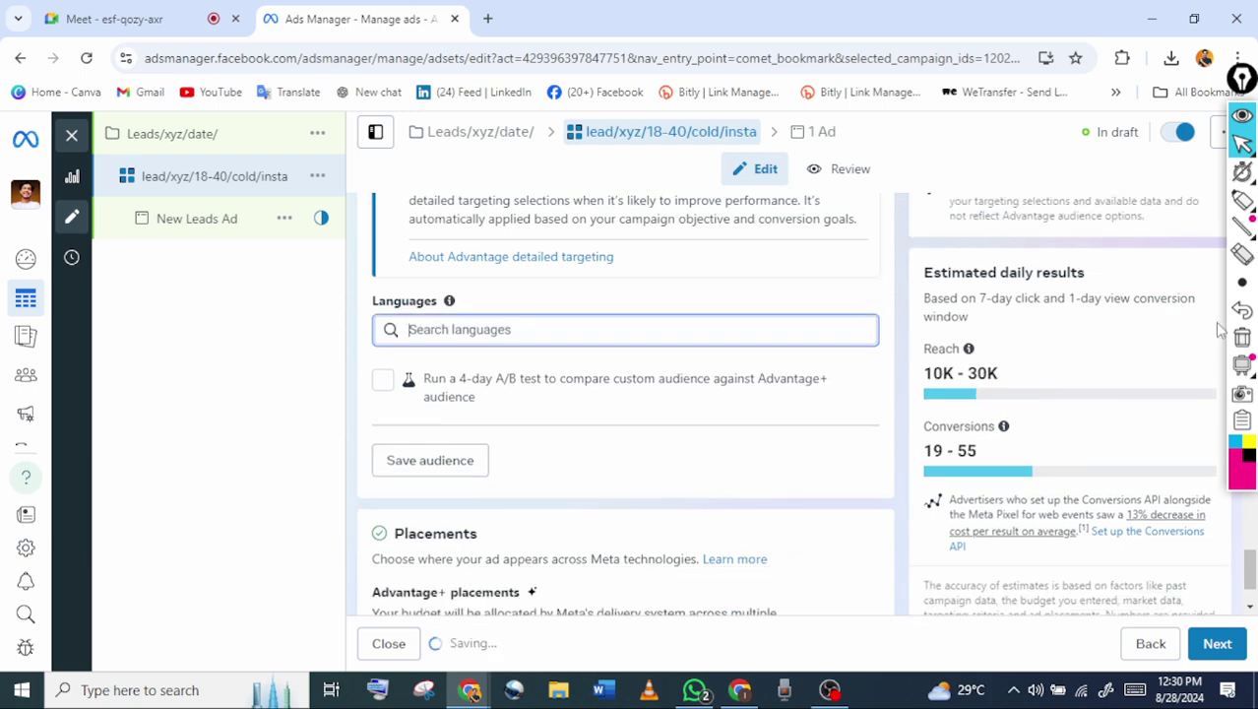
pyautogui.scroll(-2, 1220, 332)
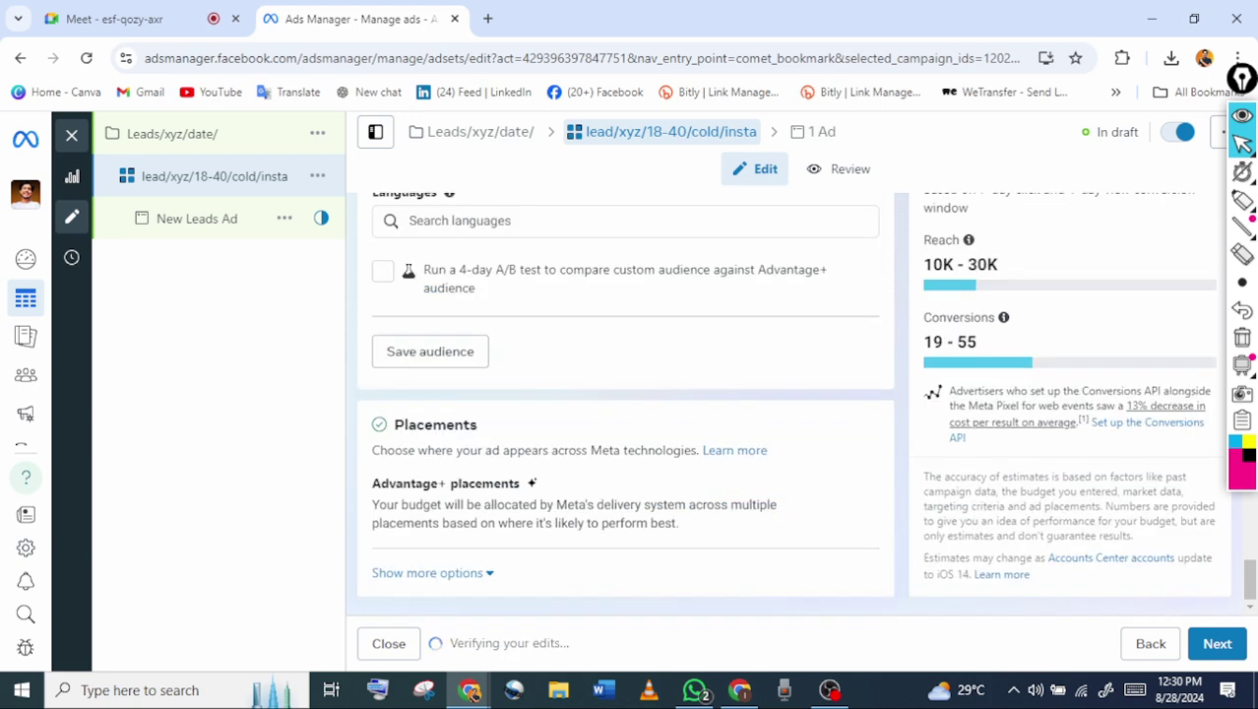
pyautogui.scroll(5, 1221, 332)
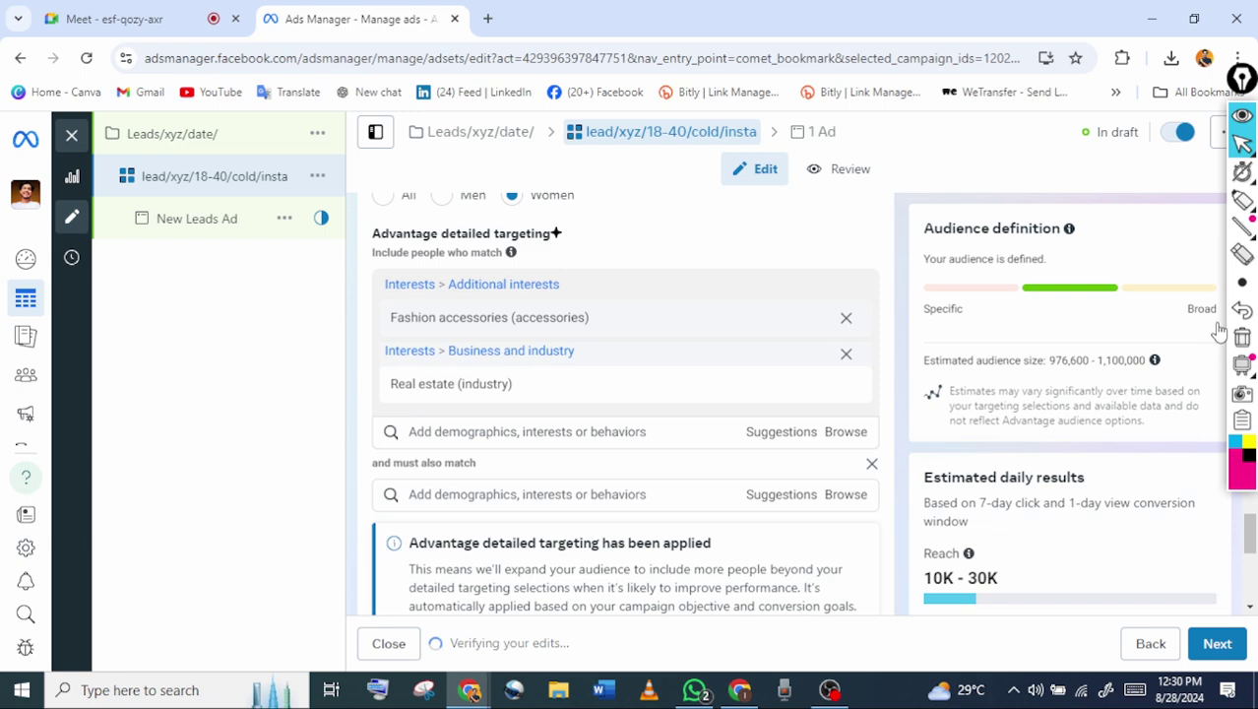
pyautogui.scroll(2, 1221, 332)
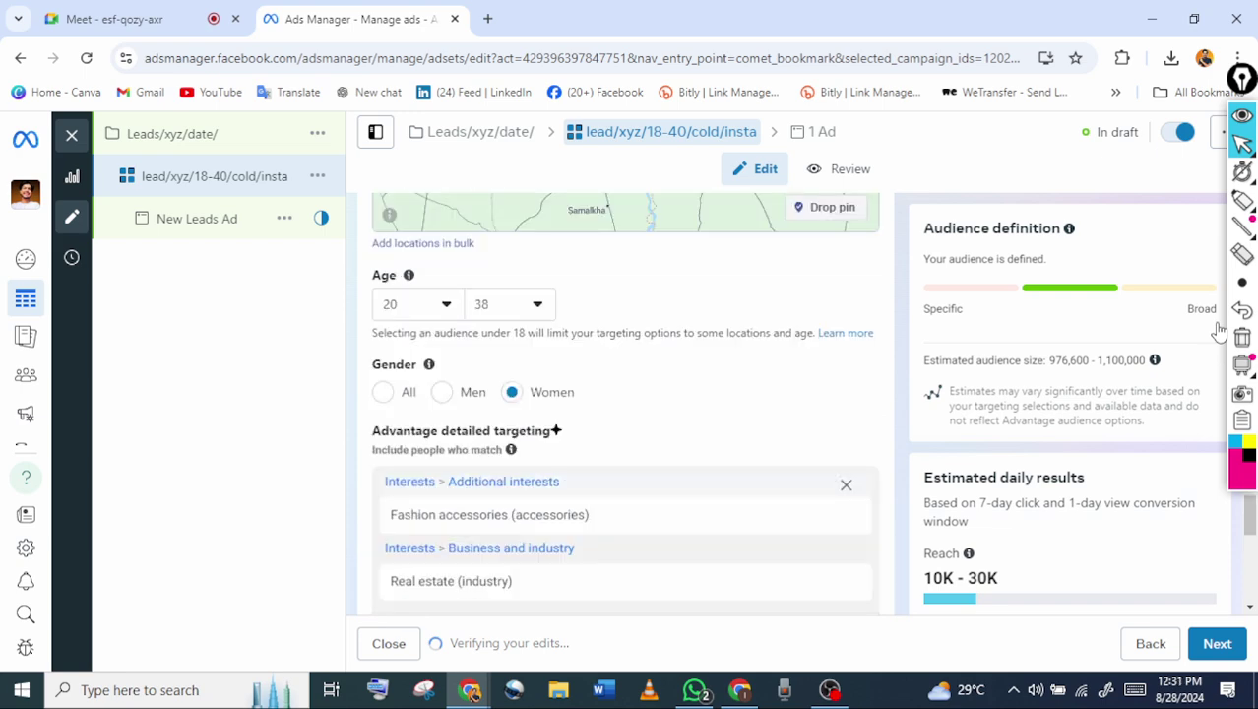
pyautogui.scroll(-7, 1219, 331)
# Start saving the audience under the name "xyz", replacing the suggested name, and cancel without saving
pyautogui.press('Return')
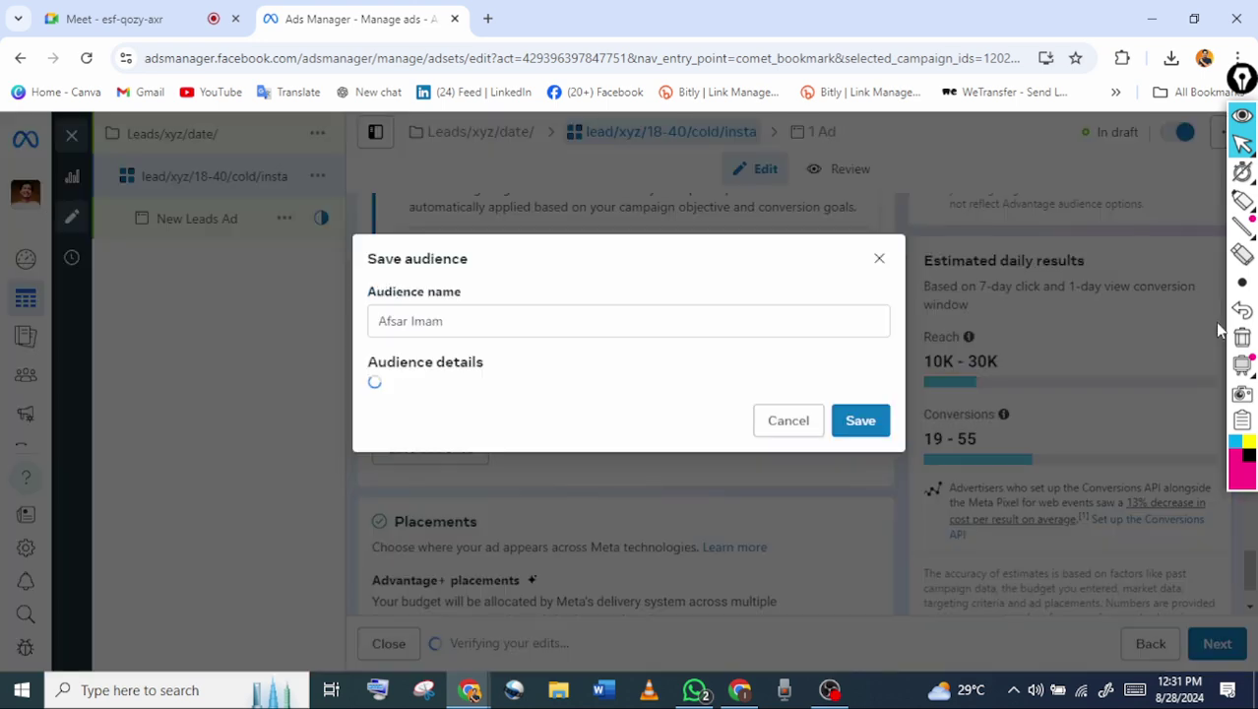
pyautogui.click(442, 244)
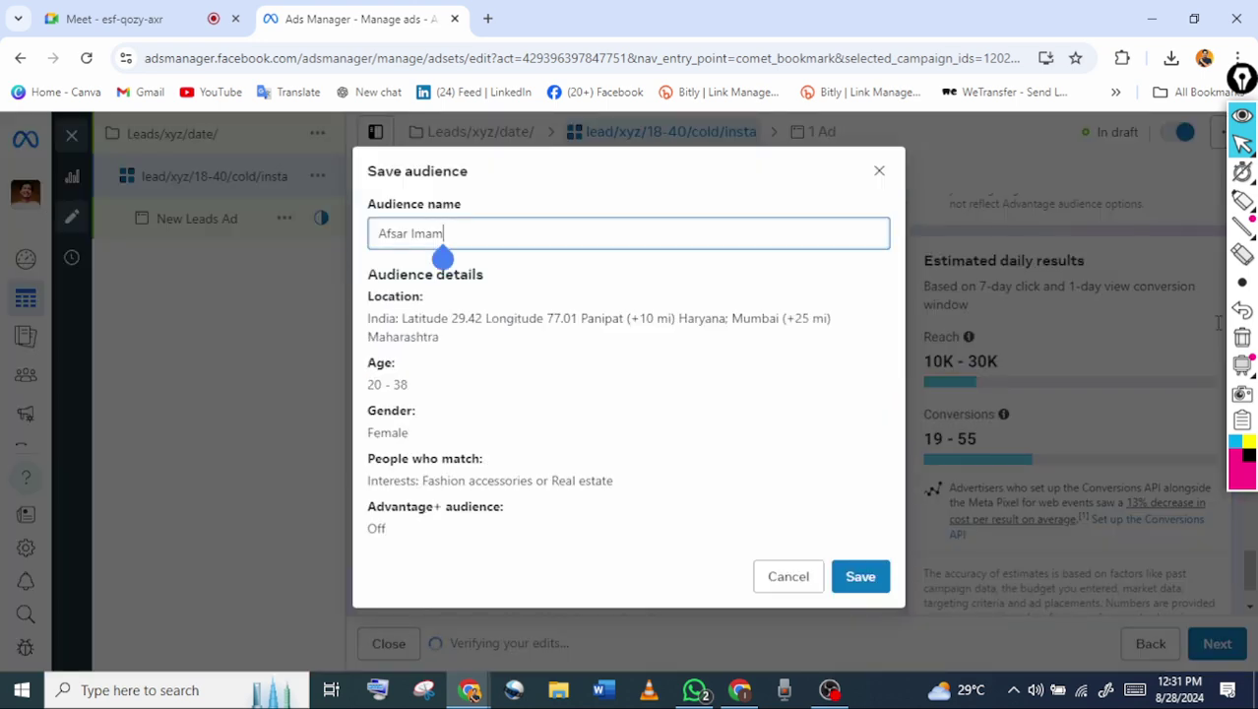
pyautogui.press('BackSpace')
pyautogui.press('BackSpace')
pyautogui.press('BackSpace')
pyautogui.press('BackSpace')
pyautogui.press('BackSpace')
pyautogui.press('BackSpace')
pyautogui.press('BackSpace')
pyautogui.press('BackSpace')
pyautogui.press('BackSpace')
pyautogui.press('BackSpace')
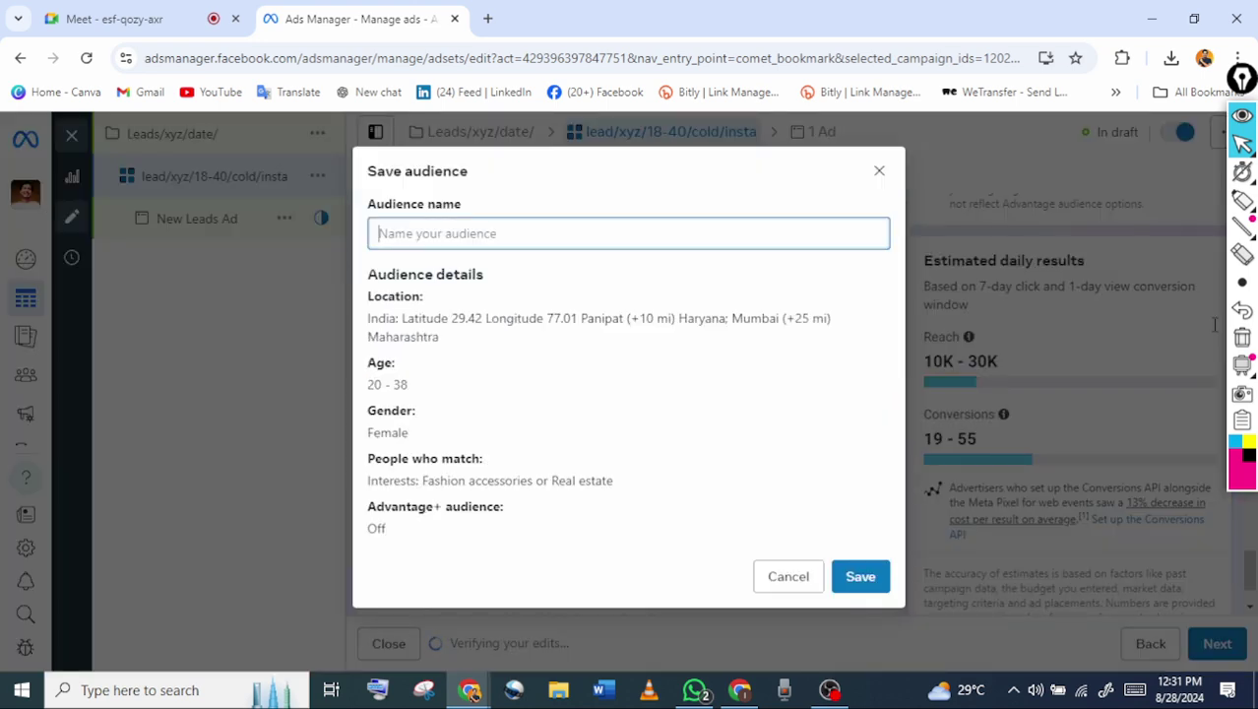
pyautogui.write('xyz')
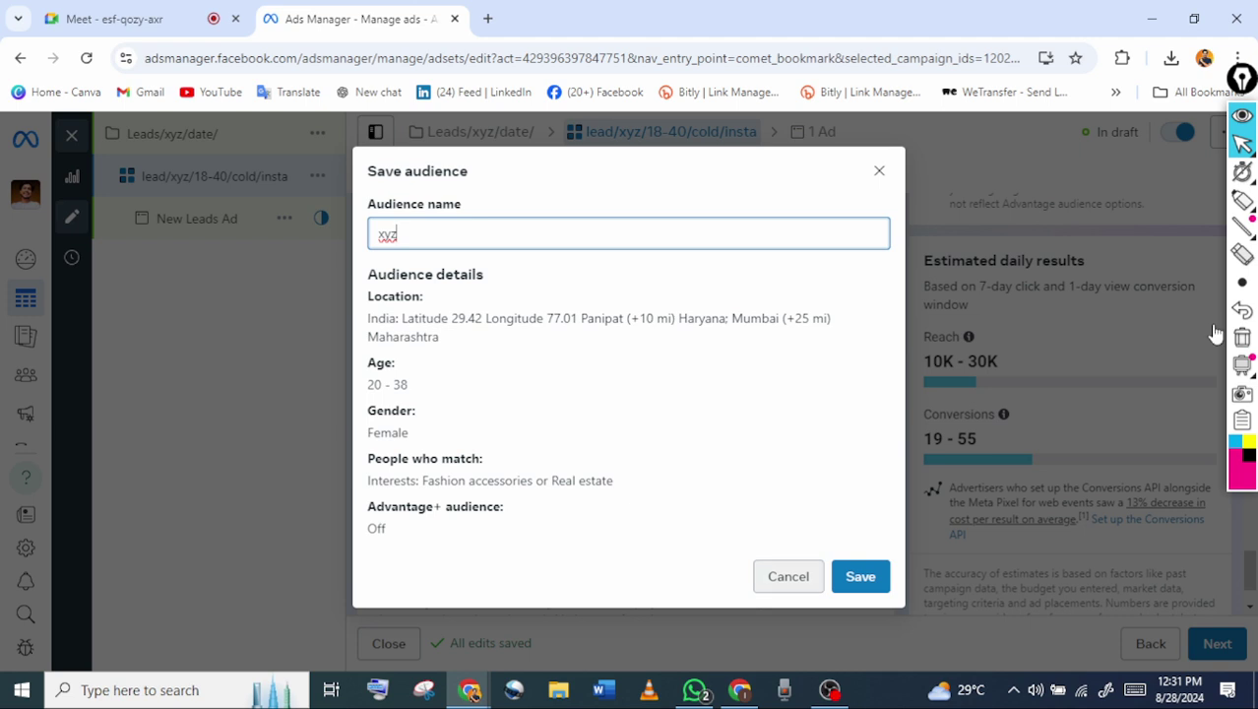
pyautogui.press('Escape')
# Go to the Placements section of the ad set and circle its heading with the annotation pen
pyautogui.scroll(-1, 1216, 333)
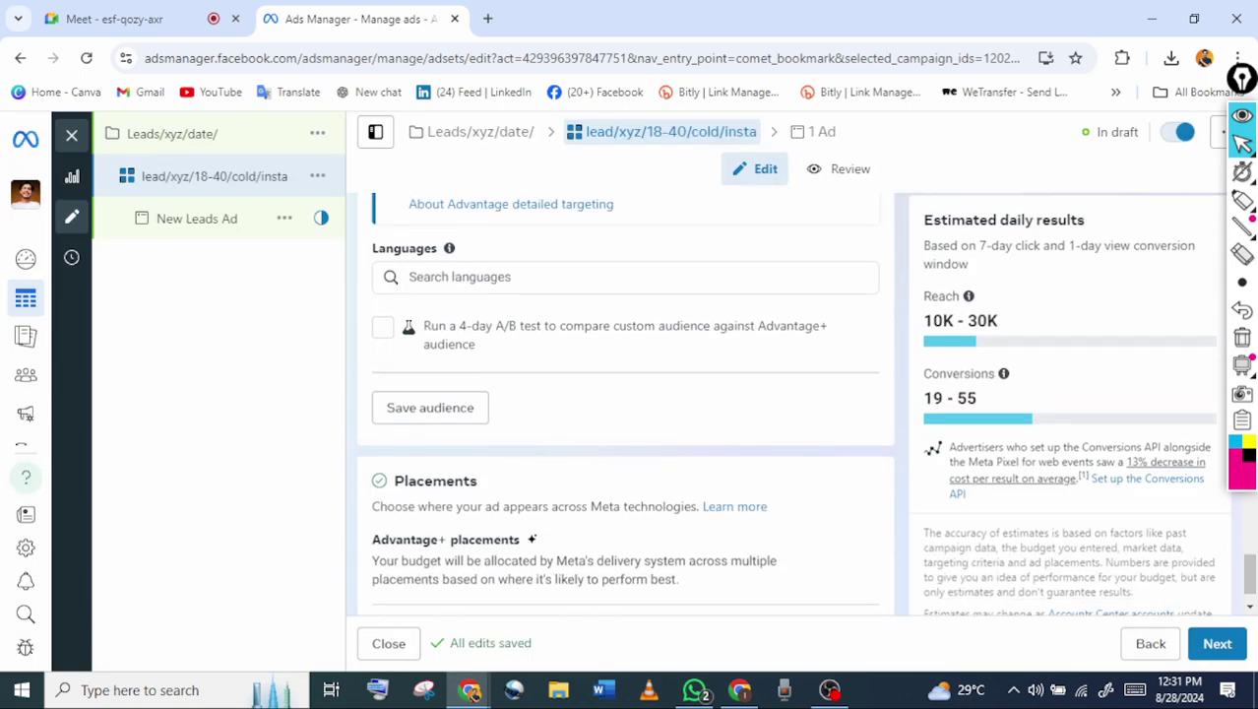
pyautogui.scroll(-1, 1217, 333)
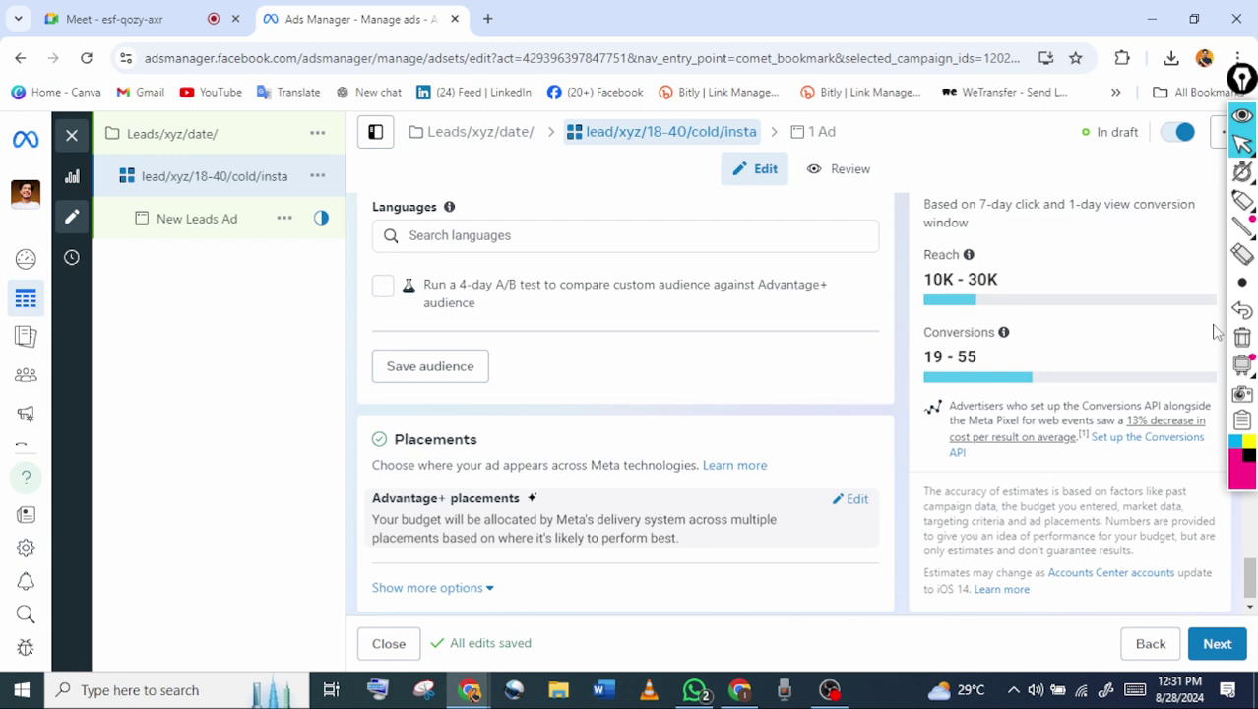
pyautogui.scroll(-1, 1216, 333)
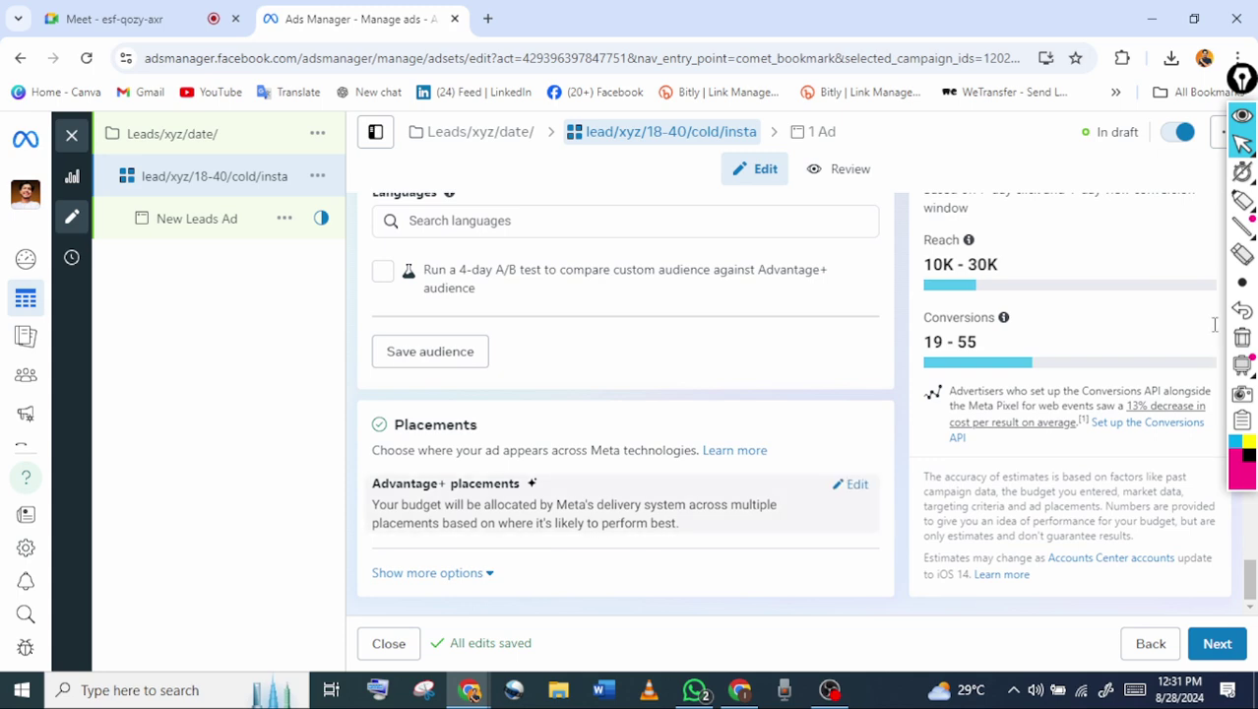
pyautogui.click(1242, 200)
pyautogui.moveTo(359, 406)
pyautogui.mouseDown()
pyautogui.moveTo(313, 406)
pyautogui.moveTo(468, 344)
pyautogui.mouseUp()
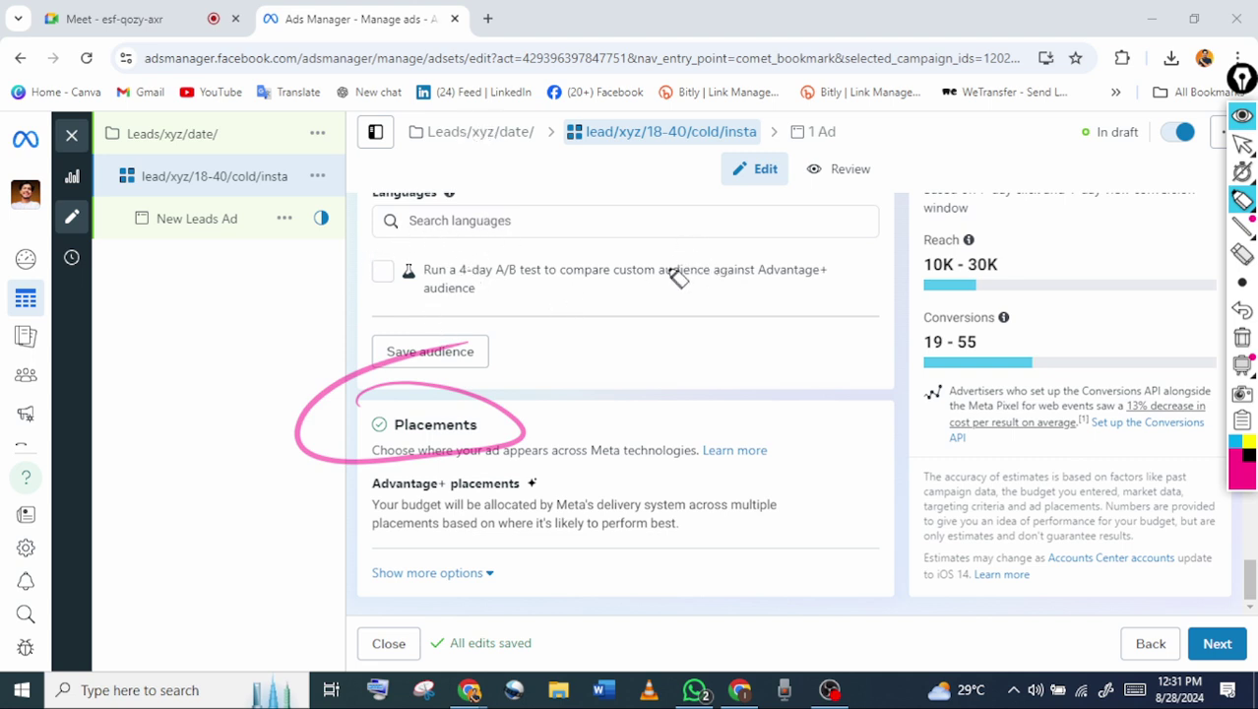
# Handwrite "META" with a branched list of its platforms beside the Placements section and hide the annotations
pyautogui.moveTo(635, 283); pyautogui.dragTo(683, 229)
pyautogui.moveTo(693, 274)
pyautogui.mouseDown()
pyautogui.moveTo(705, 248)
pyautogui.moveTo(758, 216)
pyautogui.moveTo(823, 225)
pyautogui.moveTo(701, 361)
pyautogui.moveTo(806, 340)
pyautogui.moveTo(846, 303)
pyautogui.moveTo(922, 279)
pyautogui.mouseUp()
pyautogui.moveTo(703, 361)
pyautogui.mouseDown()
pyautogui.moveTo(789, 397)
pyautogui.moveTo(800, 369)
pyautogui.moveTo(716, 450)
pyautogui.moveTo(711, 502)
pyautogui.moveTo(845, 463)
pyautogui.moveTo(784, 548)
pyautogui.moveTo(850, 505)
pyautogui.moveTo(1010, 476)
pyautogui.mouseUp()
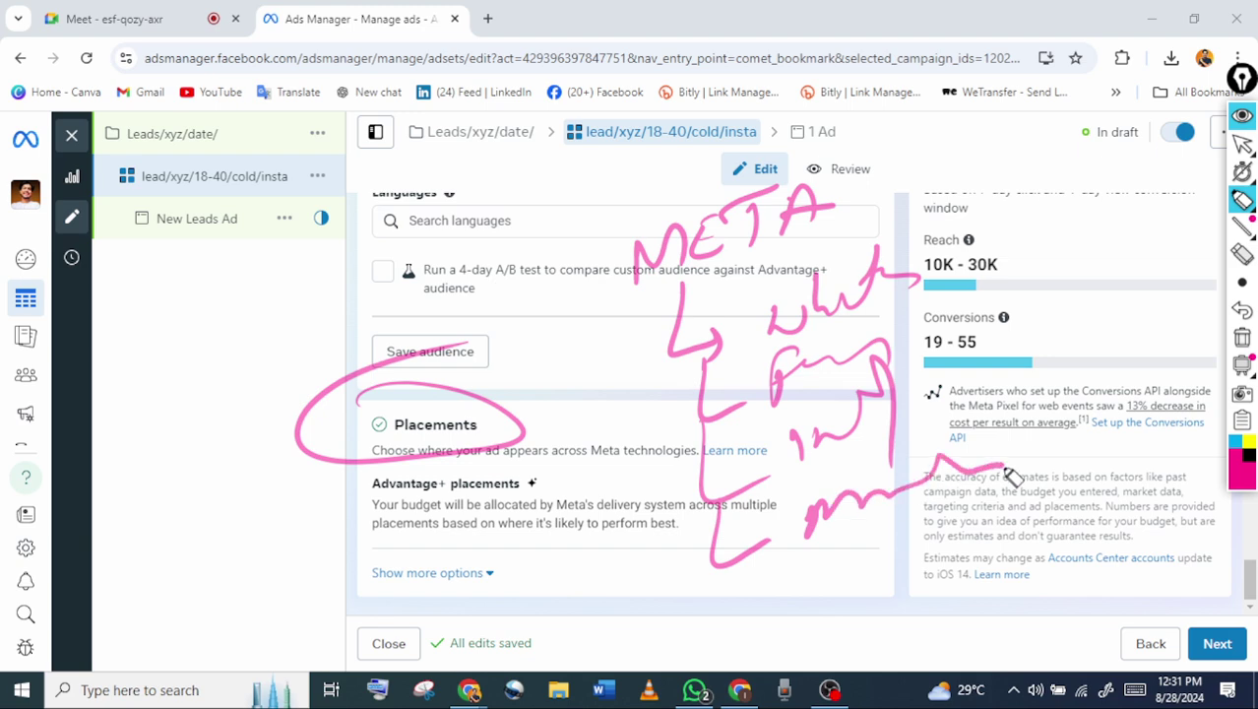
pyautogui.moveTo(758, 556)
pyautogui.mouseDown()
pyautogui.moveTo(843, 620)
pyautogui.moveTo(988, 533)
pyautogui.moveTo(1073, 504)
pyautogui.mouseUp()
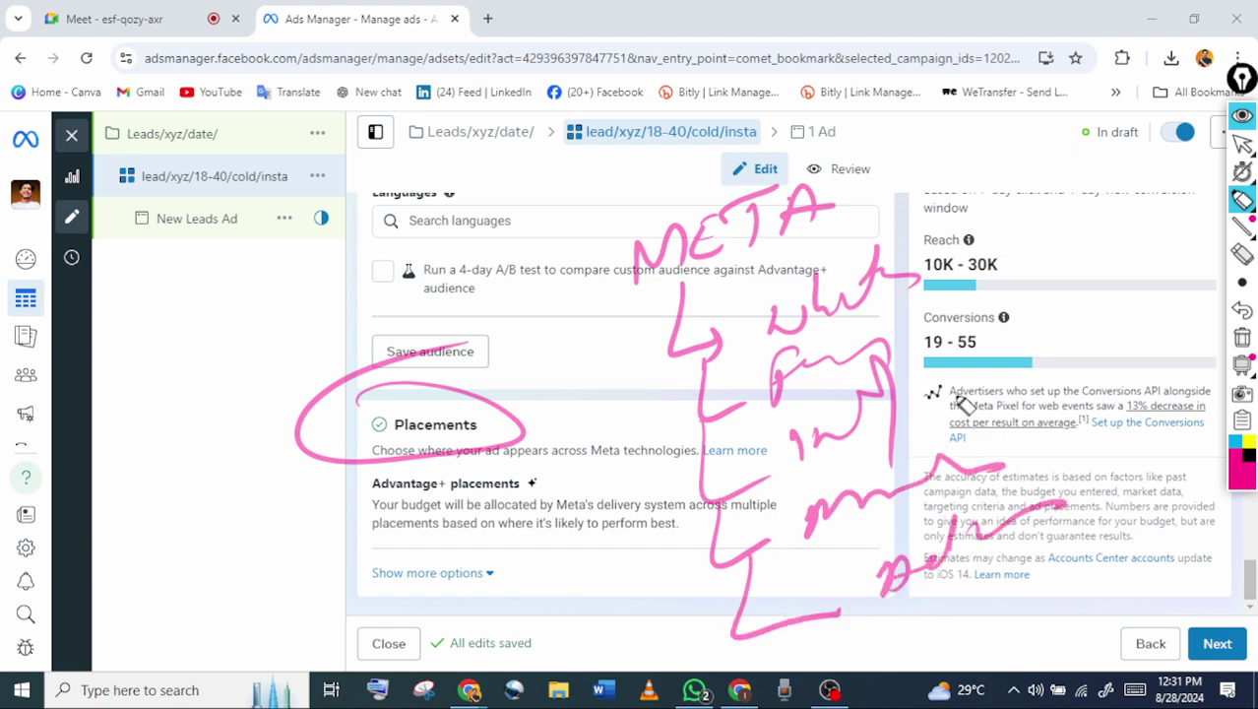
pyautogui.moveTo(984, 261)
pyautogui.mouseDown()
pyautogui.moveTo(1020, 426)
pyautogui.moveTo(988, 537)
pyautogui.mouseUp()
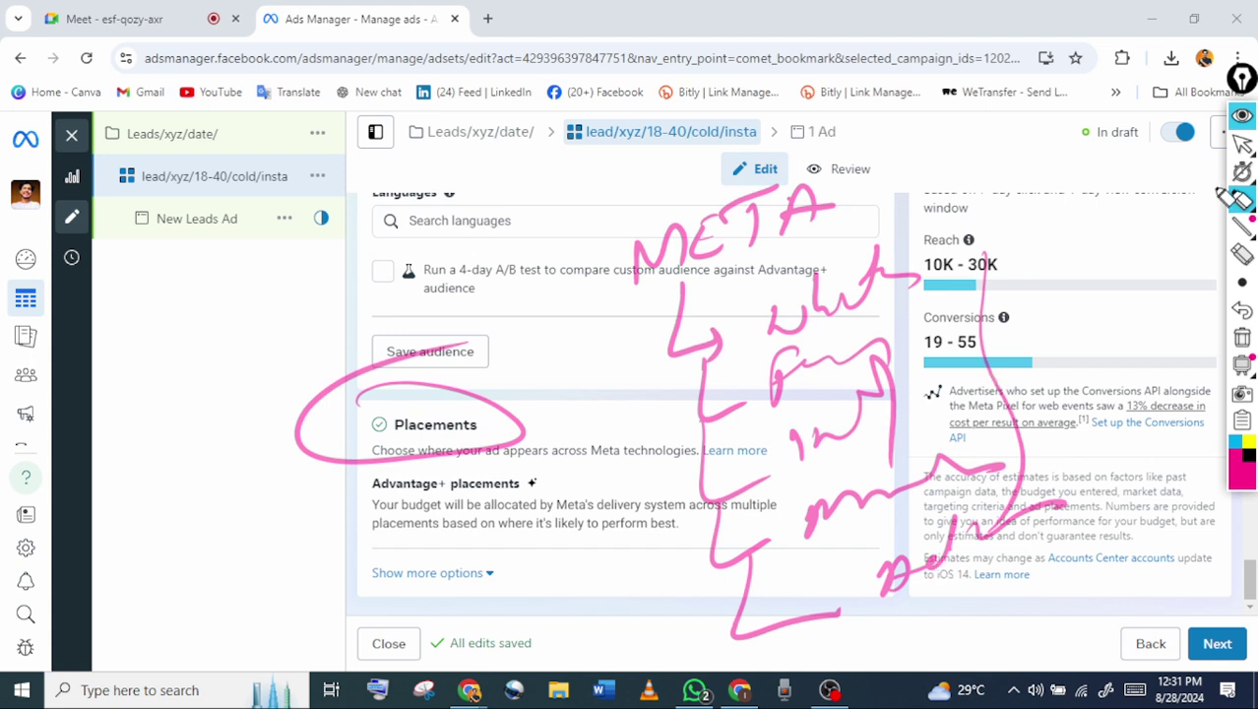
pyautogui.click(1242, 117)
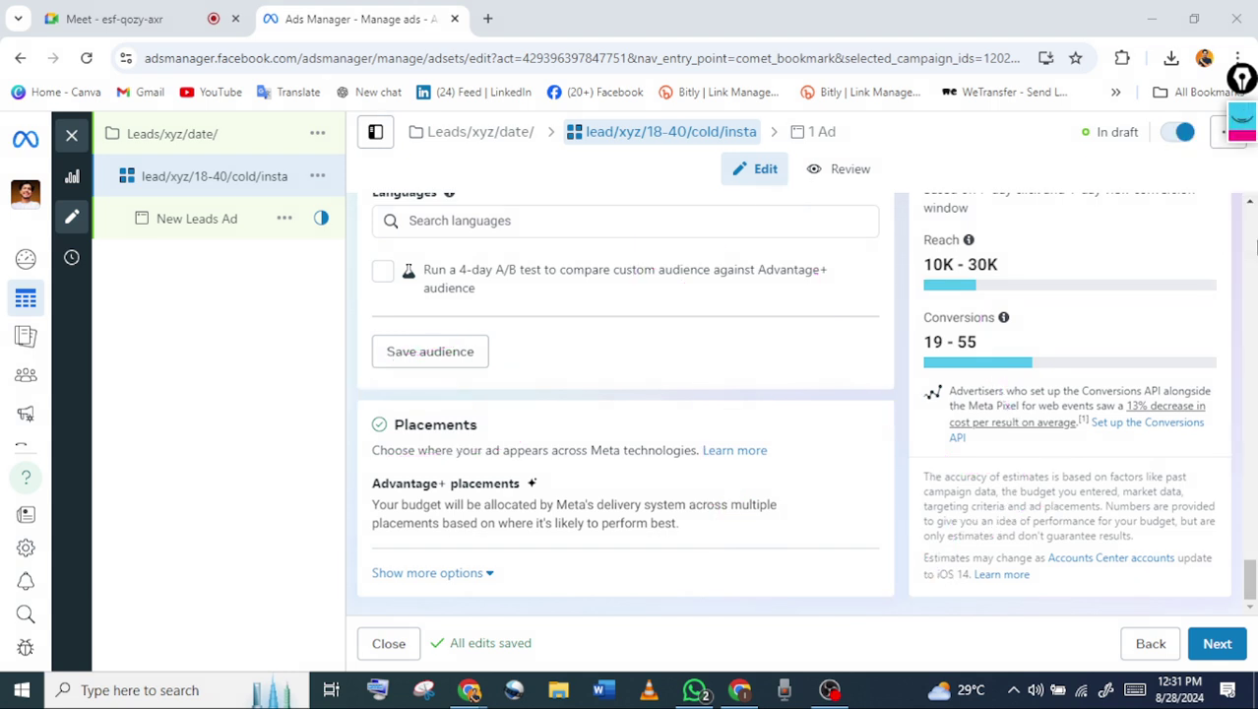
# Clear the existing annotations and open the ad set's placement settings for editing
pyautogui.click(1246, 138)
pyautogui.click(1242, 336)
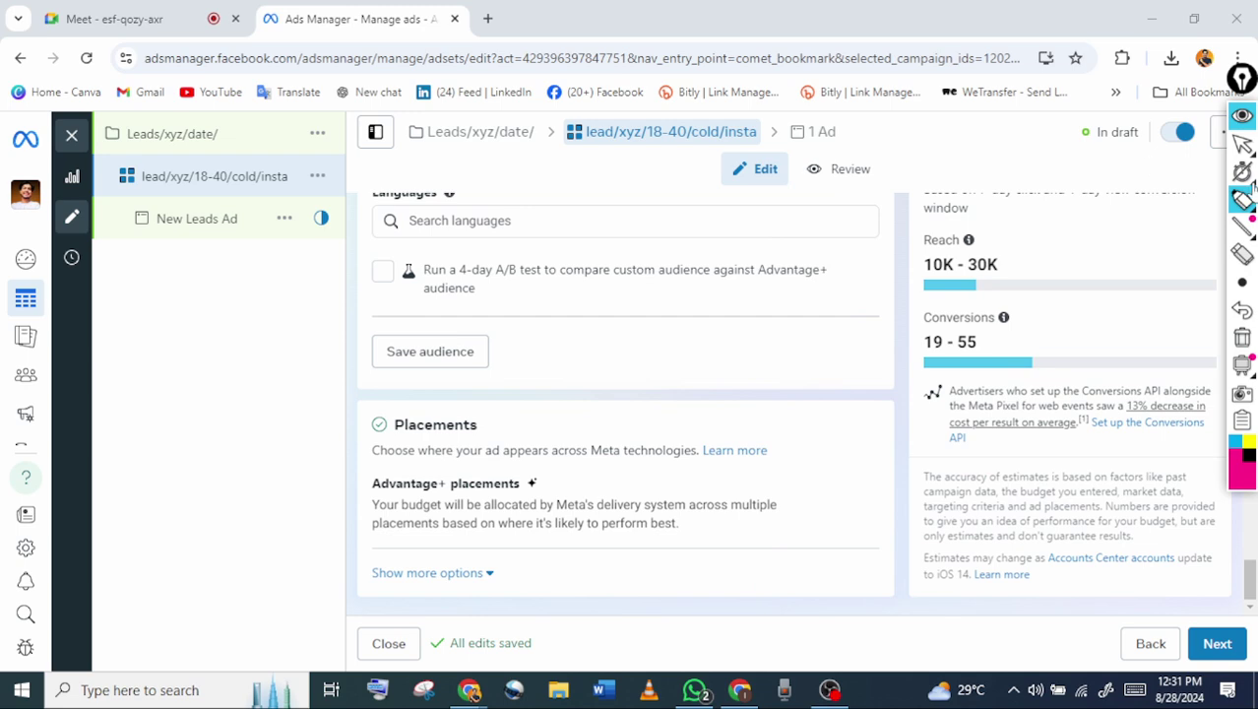
pyautogui.click(1243, 145)
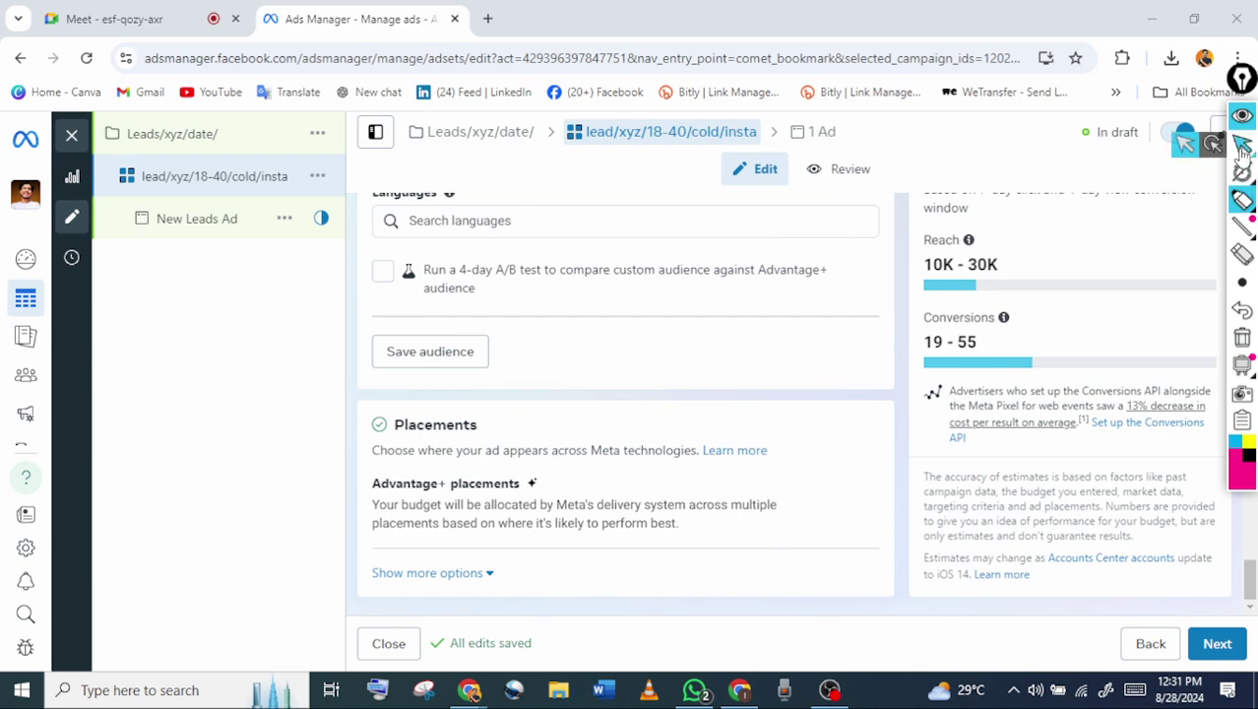
pyautogui.click(1217, 145)
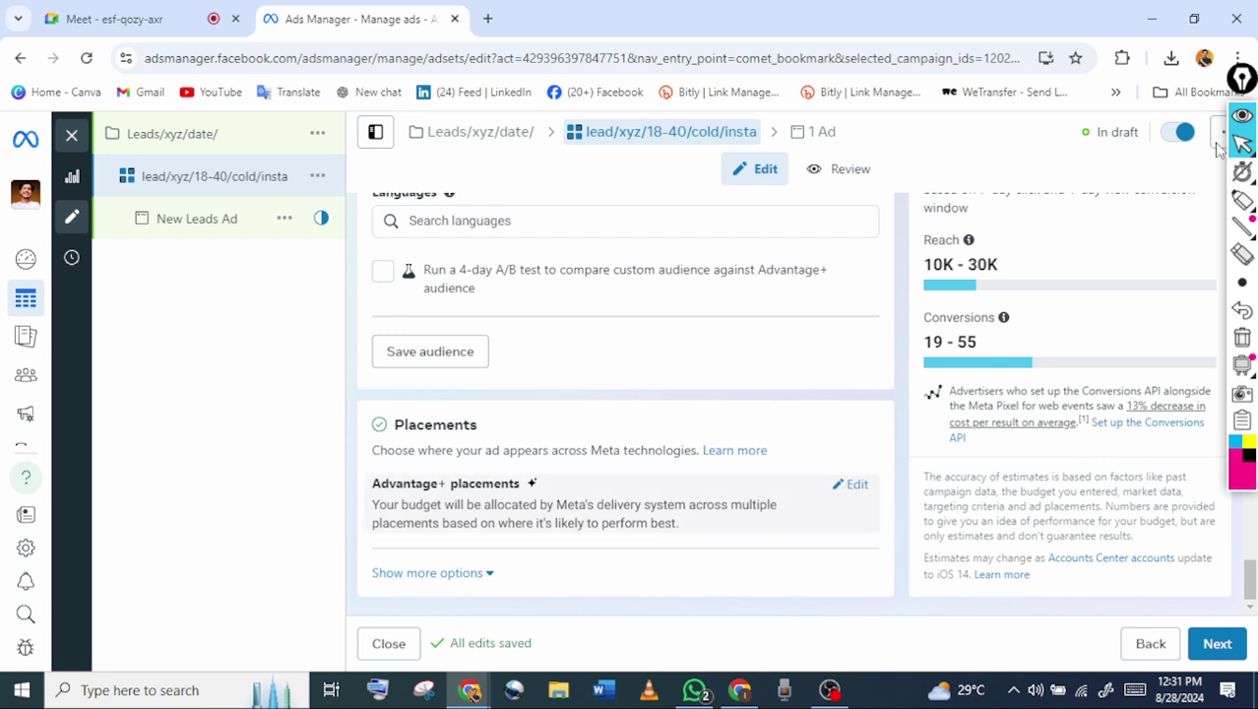
pyautogui.click(854, 483)
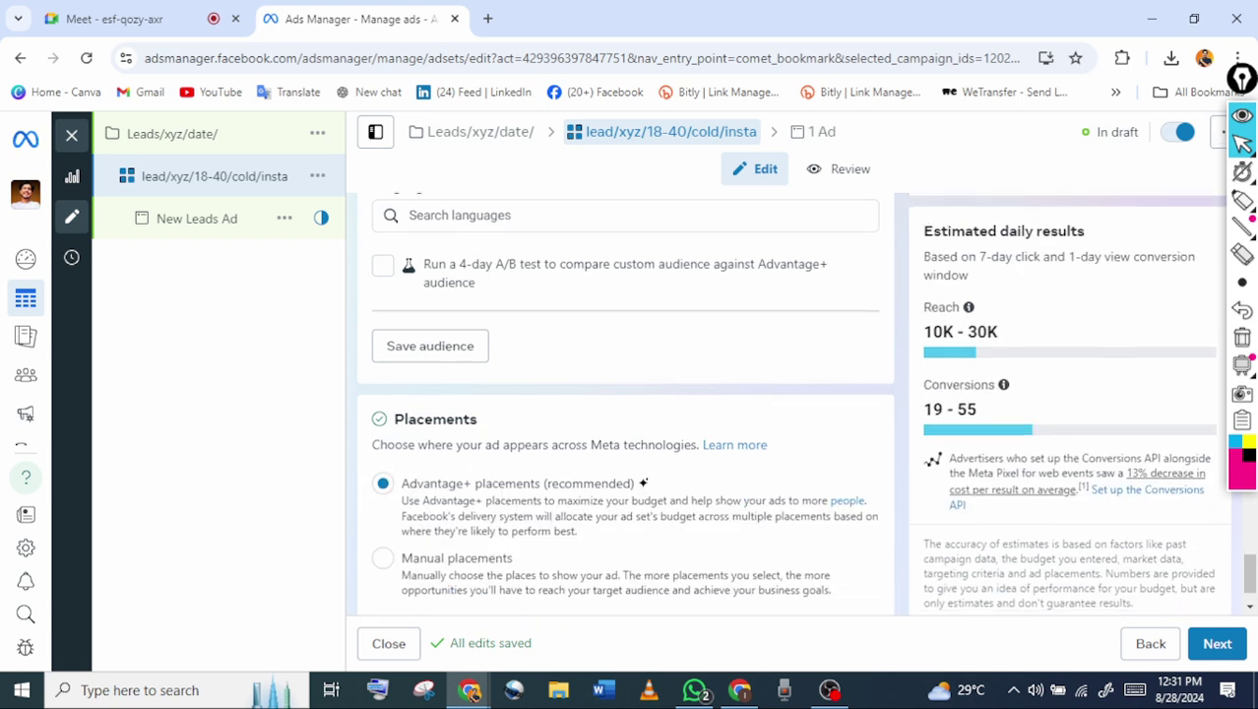
pyautogui.scroll(-1, 625, 404)
# Underline "your ad appears across Meta technologies" with the annotation pen, circle "Meta technologies", and clear the marks
pyautogui.click(1223, 204)
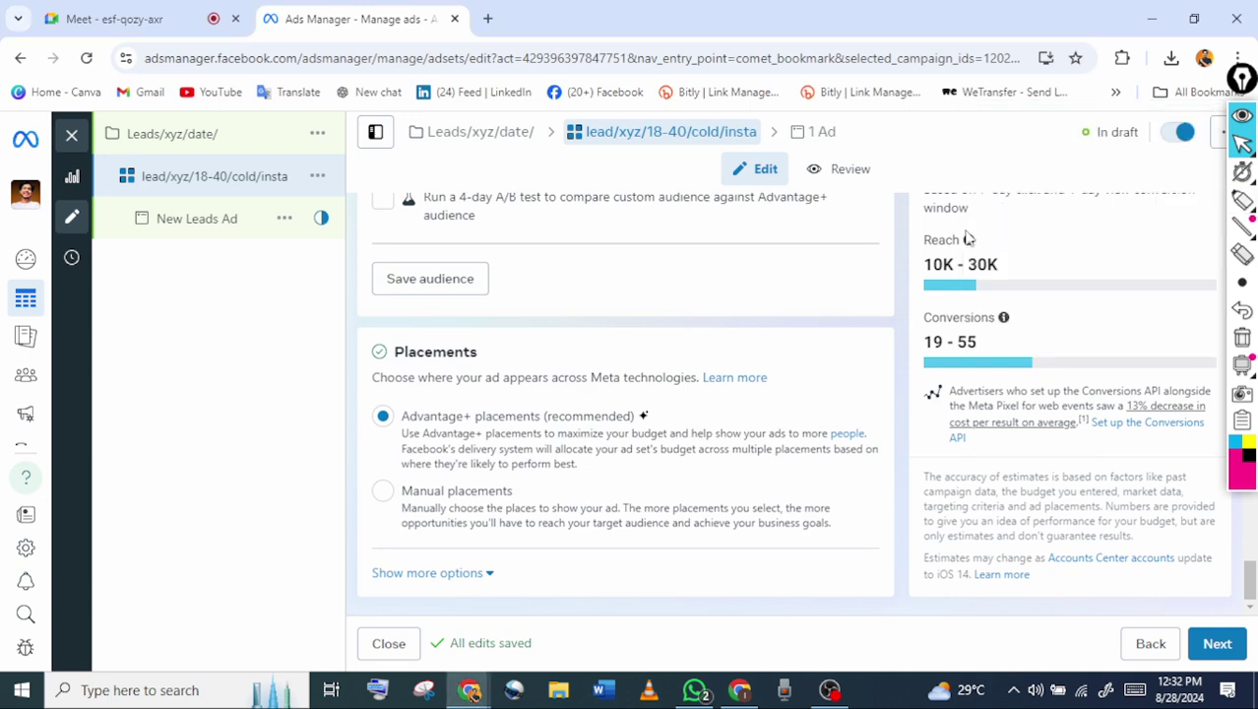
pyautogui.click(1243, 200)
pyautogui.moveTo(442, 387)
pyautogui.mouseDown()
pyautogui.moveTo(735, 388)
pyautogui.moveTo(688, 393)
pyautogui.moveTo(619, 342)
pyautogui.moveTo(716, 415)
pyautogui.moveTo(562, 371)
pyautogui.mouseUp()
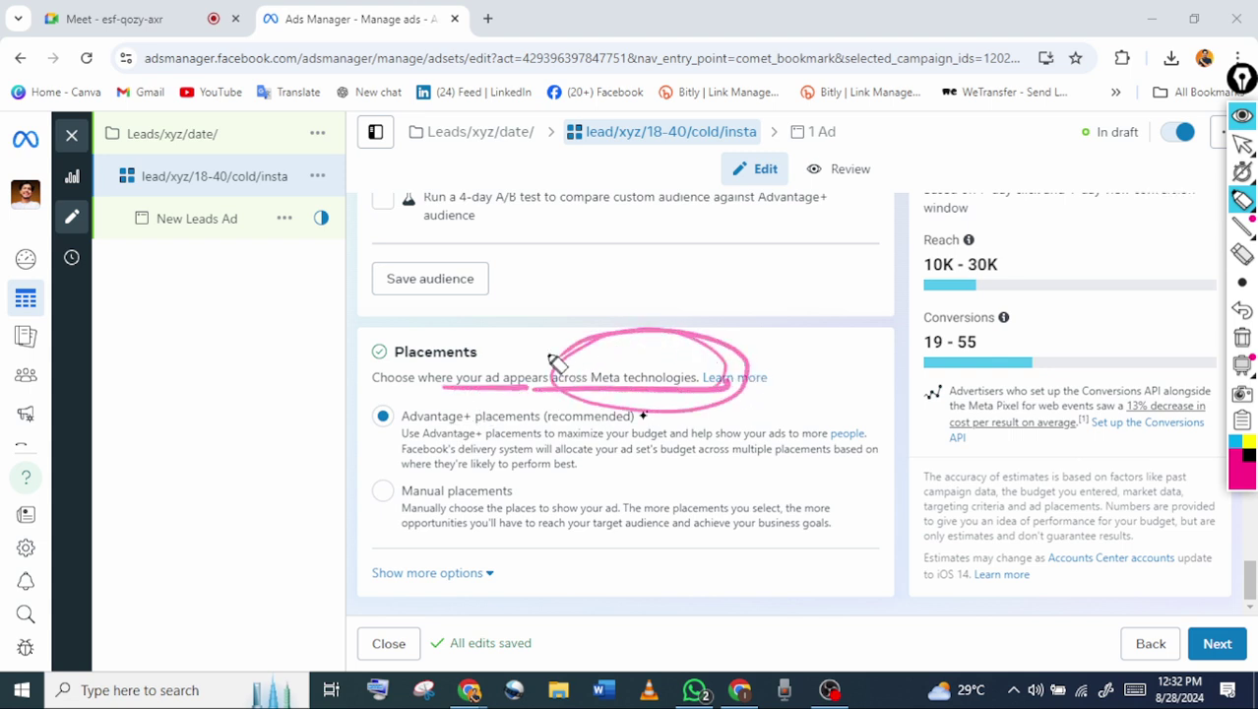
pyautogui.click(1240, 146)
pyautogui.click(1243, 337)
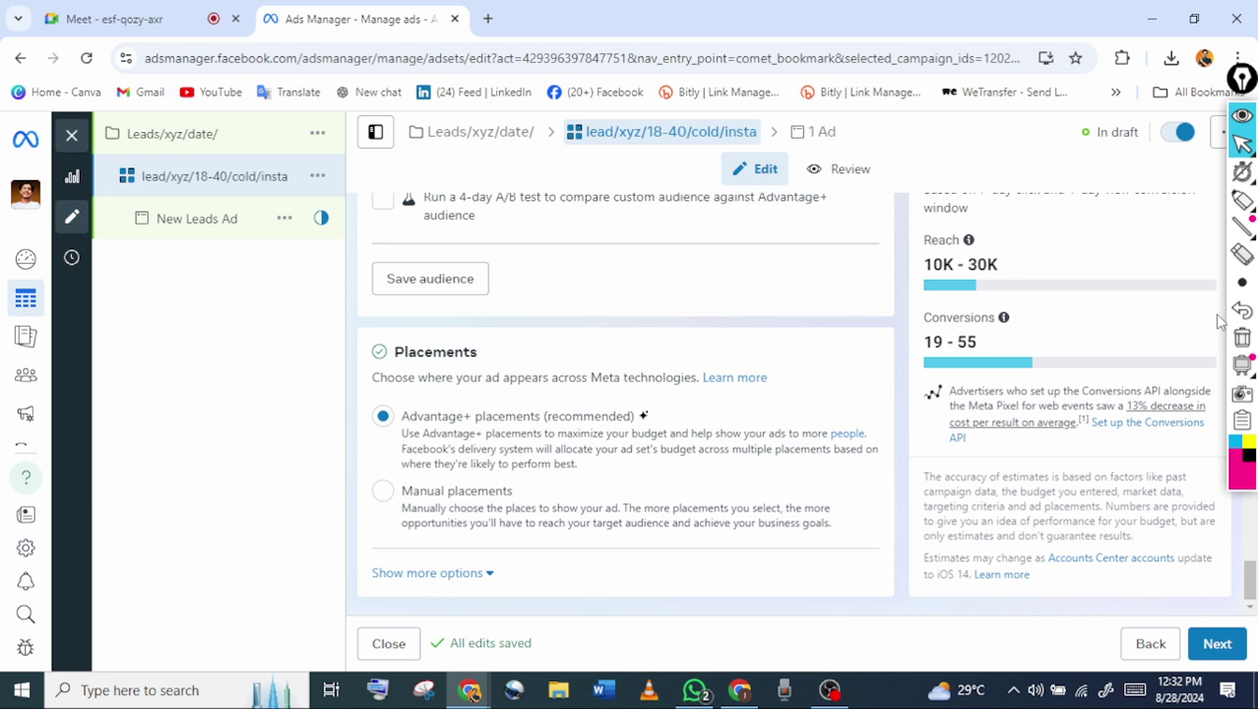
# Circle the Advantage+ placements option with the annotation pen, clear the mark, and switch to Manual placements
pyautogui.click(1243, 202)
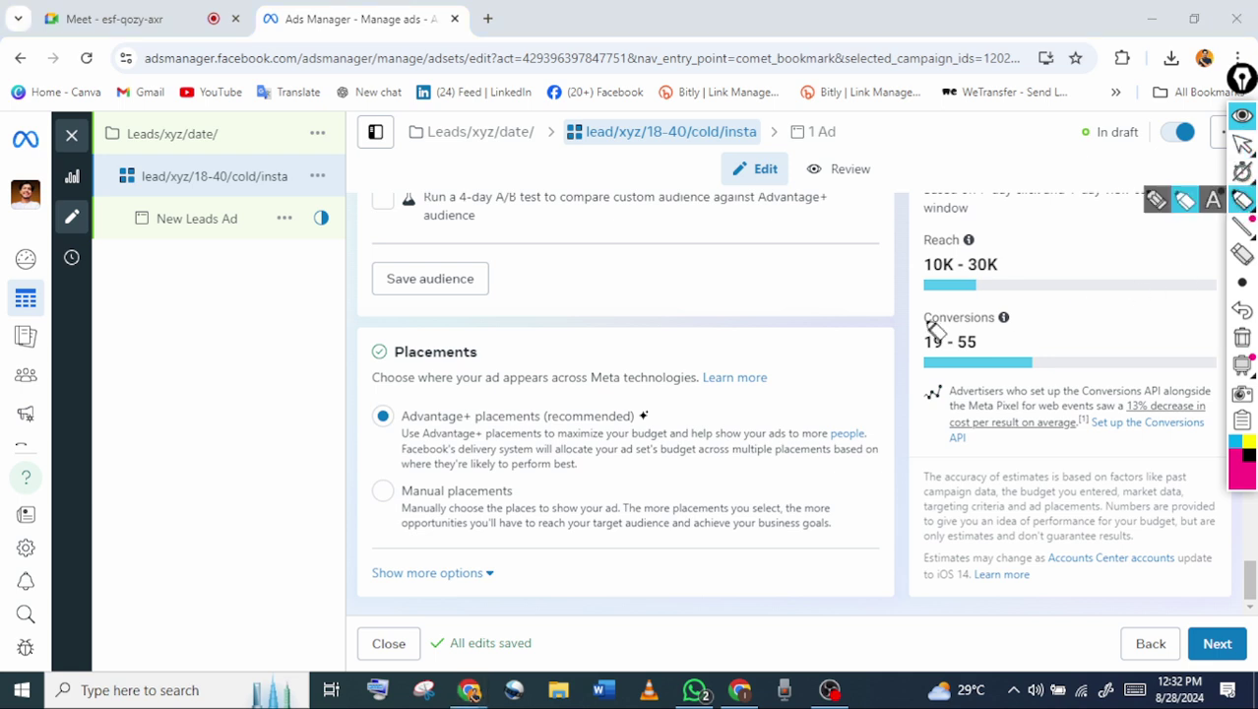
pyautogui.click(1241, 147)
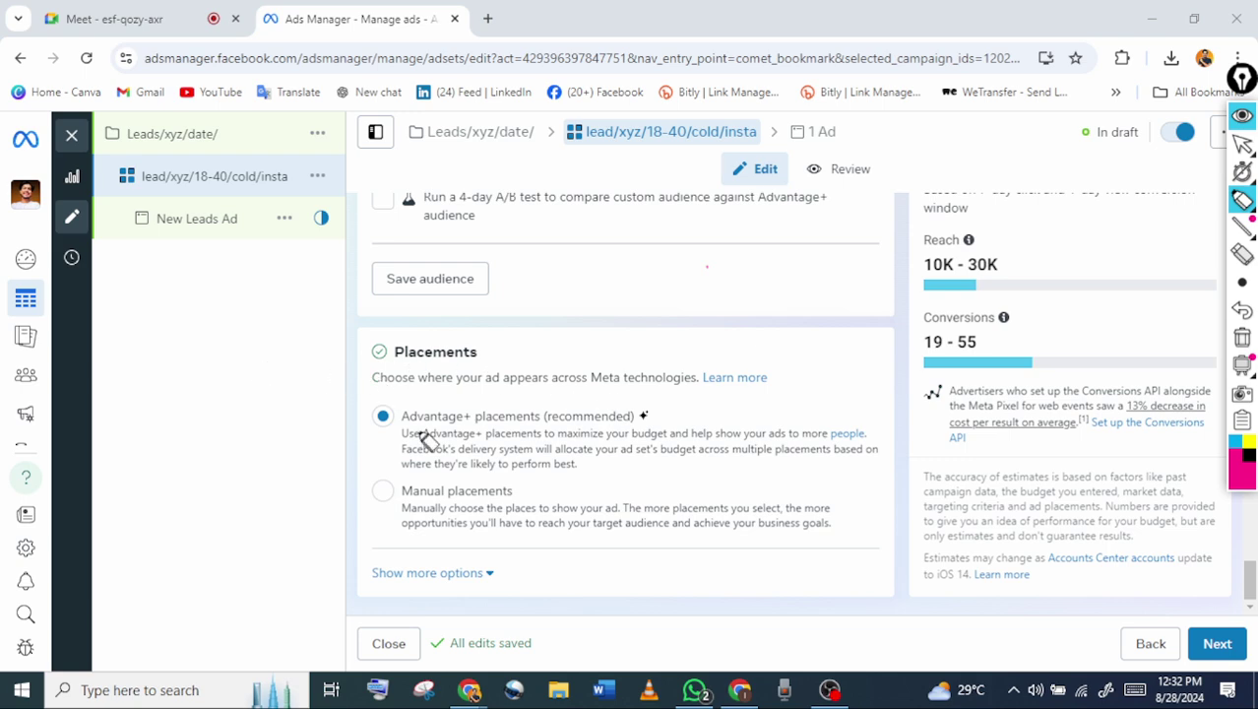
pyautogui.moveTo(337, 404)
pyautogui.mouseDown()
pyautogui.moveTo(687, 372)
pyautogui.moveTo(372, 327)
pyautogui.mouseUp()
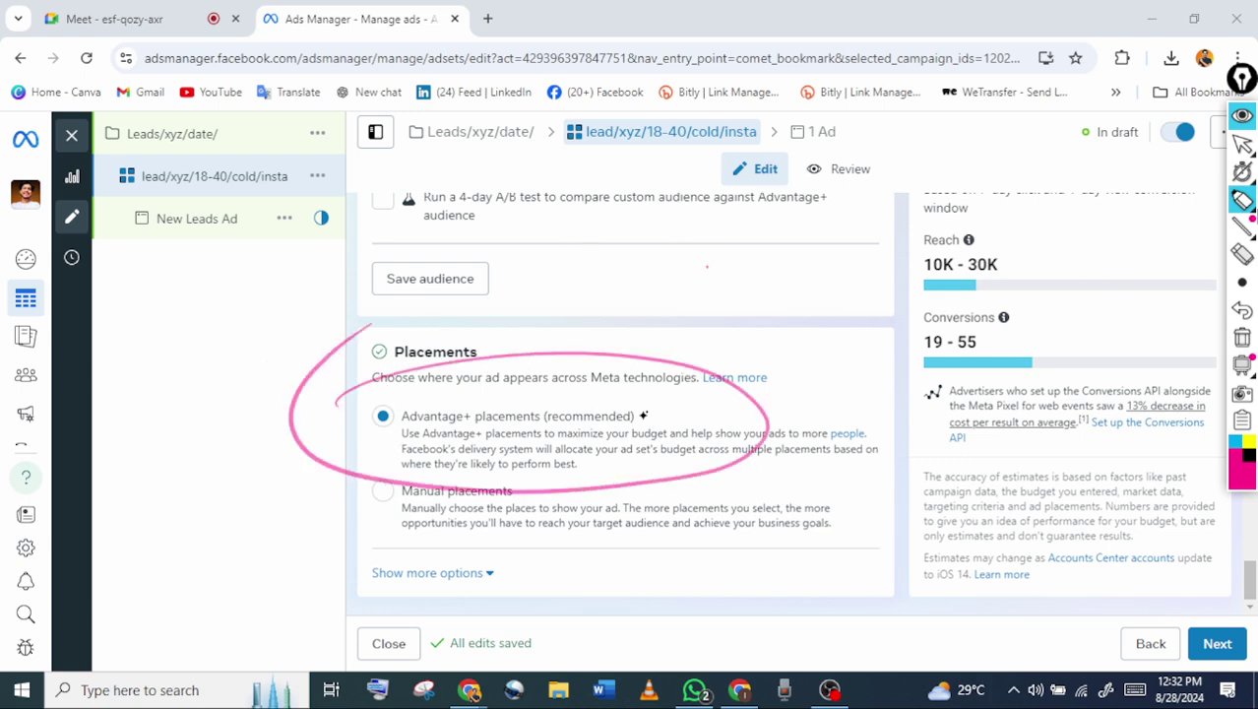
pyautogui.moveTo(1249, 173)
pyautogui.click(1242, 336)
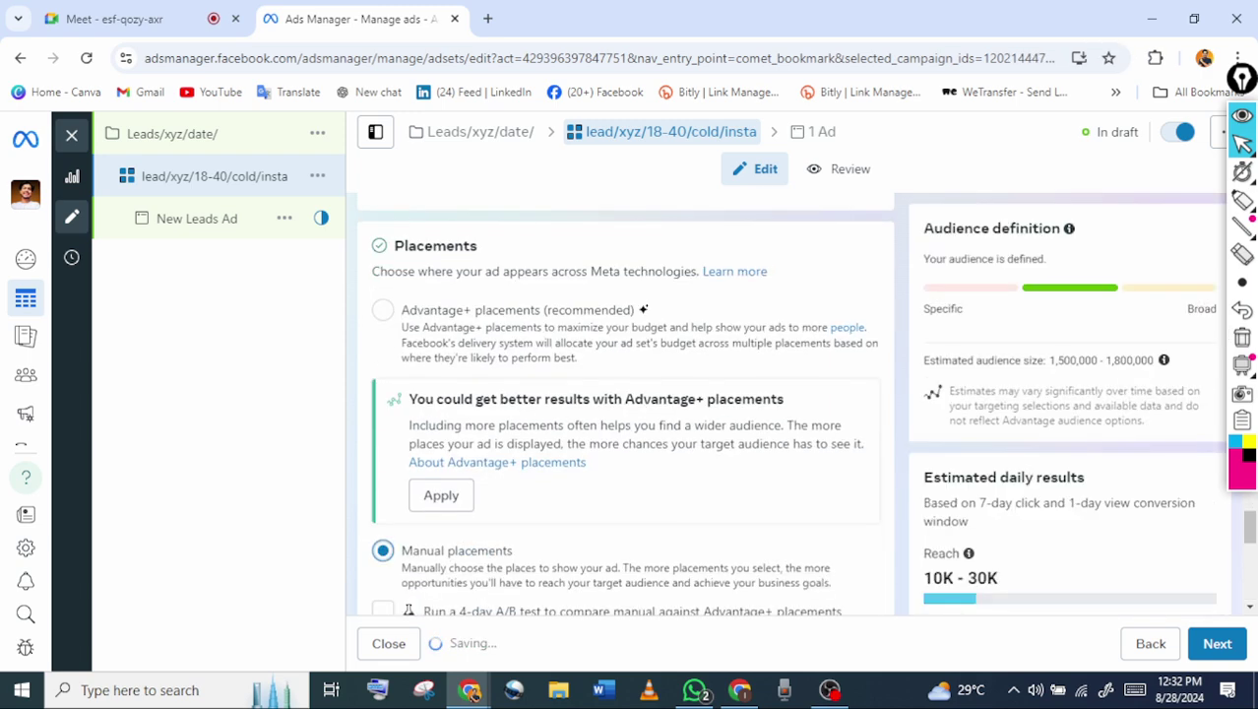
# Mark the platform choices under Manual placements with the pen and deselect Audience Network and Messenger
pyautogui.scroll(-3, 1223, 332)
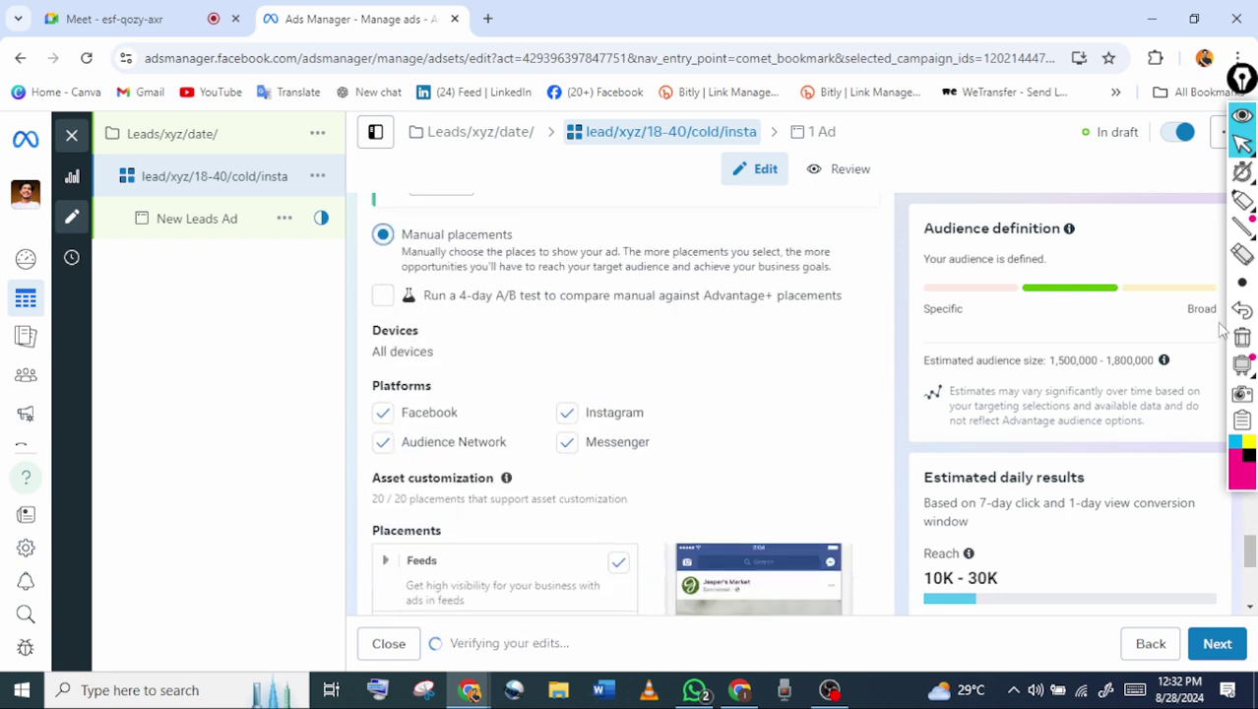
pyautogui.click(1242, 199)
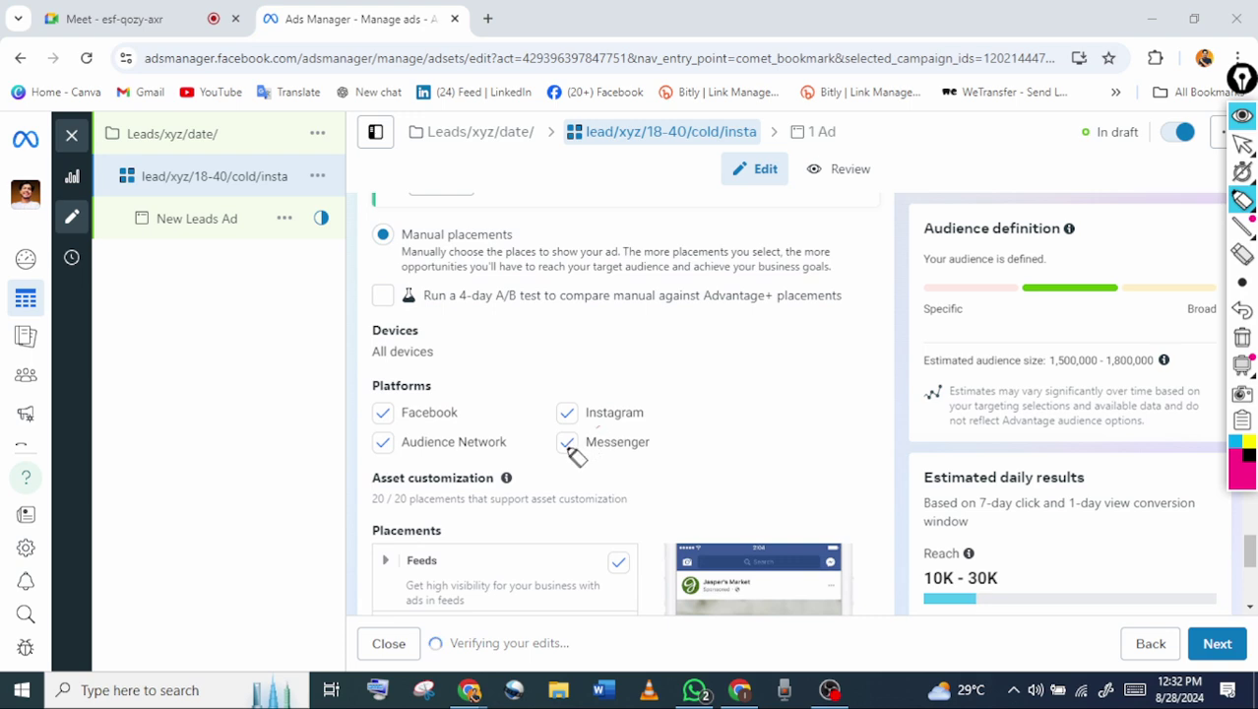
pyautogui.moveTo(568, 446); pyautogui.dragTo(560, 443)
pyautogui.click(1243, 143)
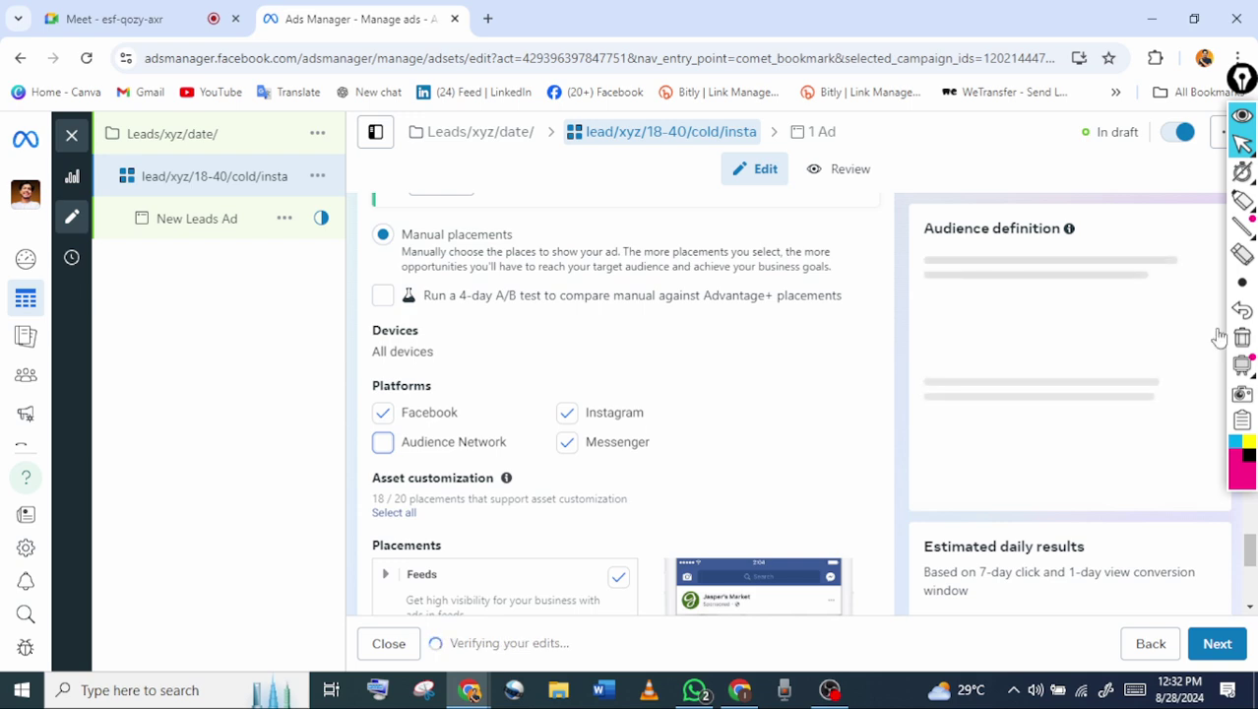
pyautogui.press('Tab')
pyautogui.press('space')
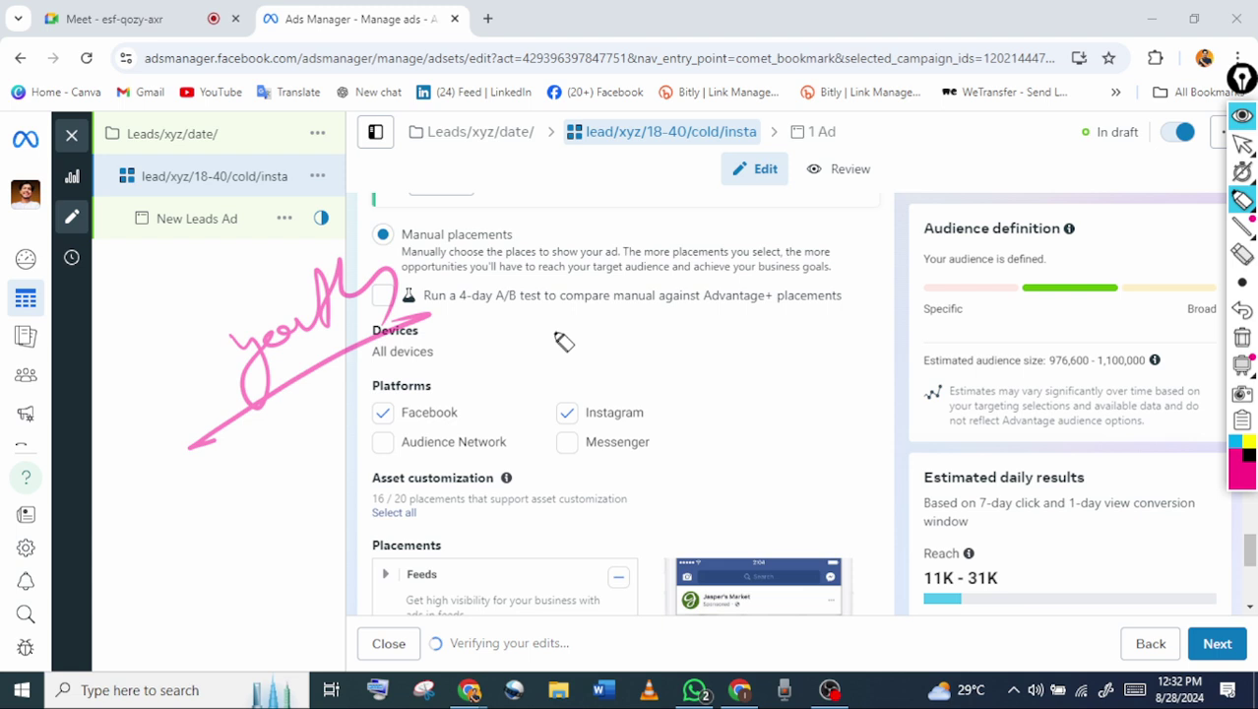
# Clear the handwritten note, leave only Instagram selected as platform, and handwrite "Insta" and a circled "18-40"
pyautogui.click(1241, 337)
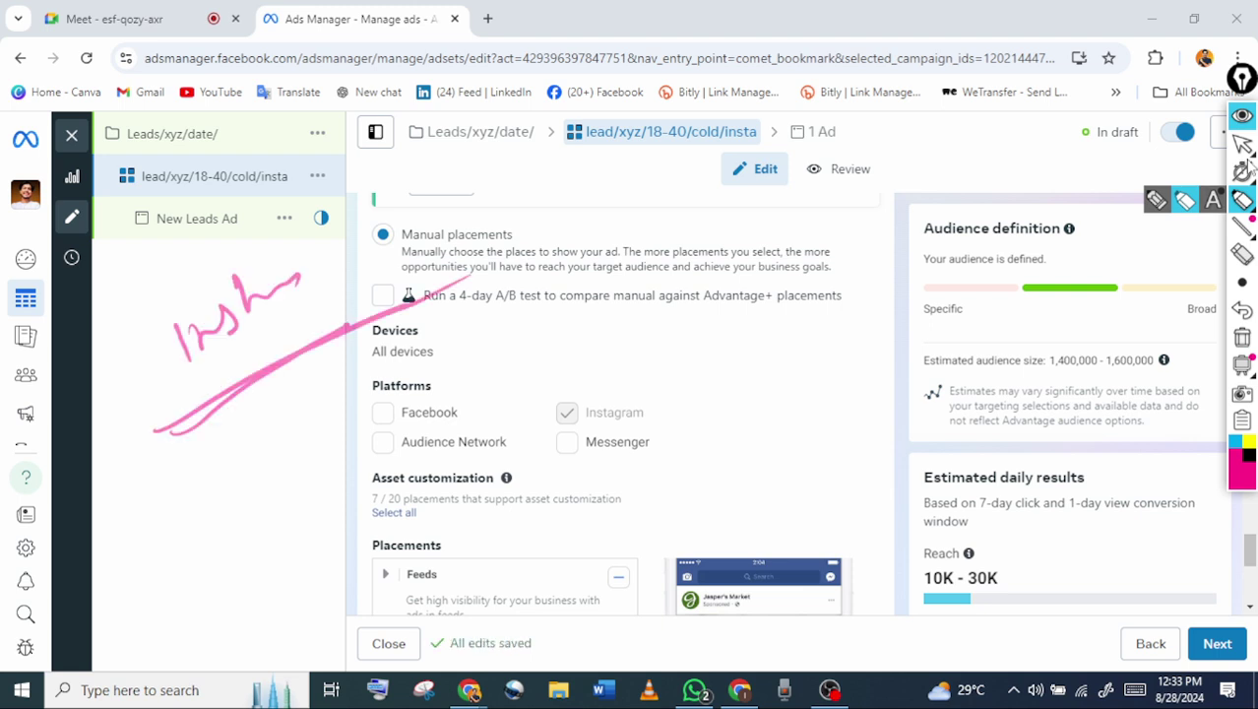
pyautogui.click(1243, 148)
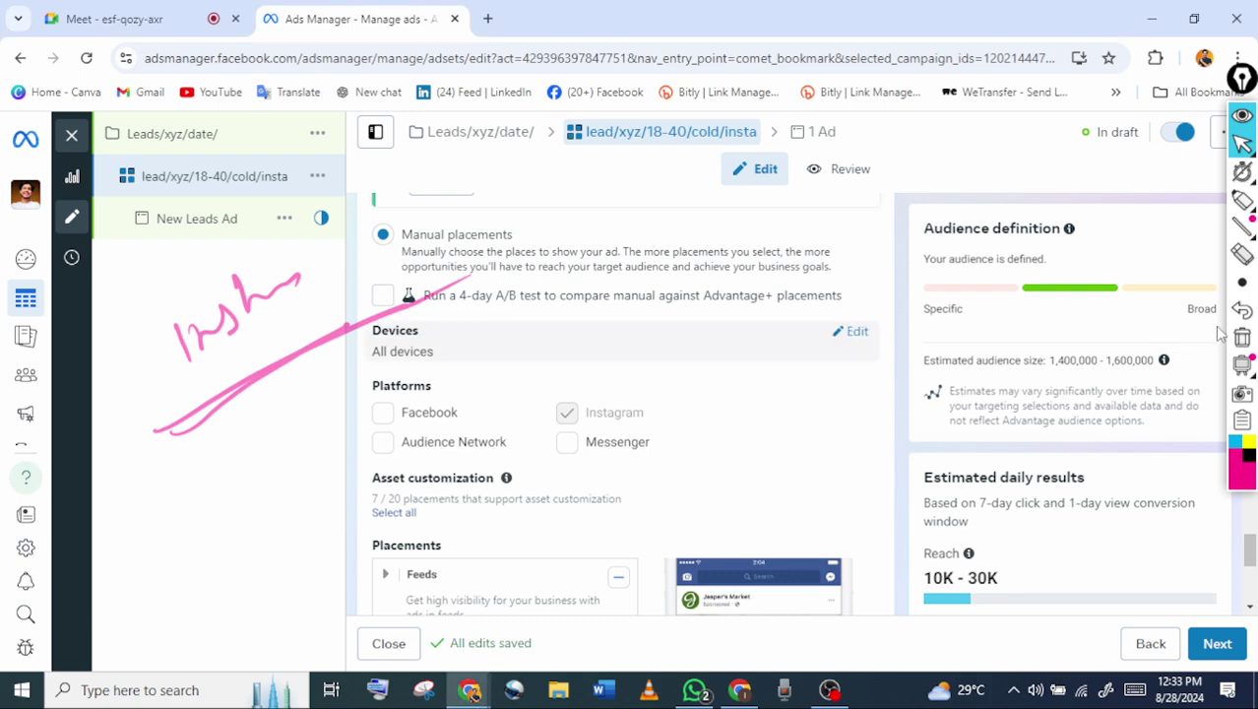
pyautogui.click(1243, 200)
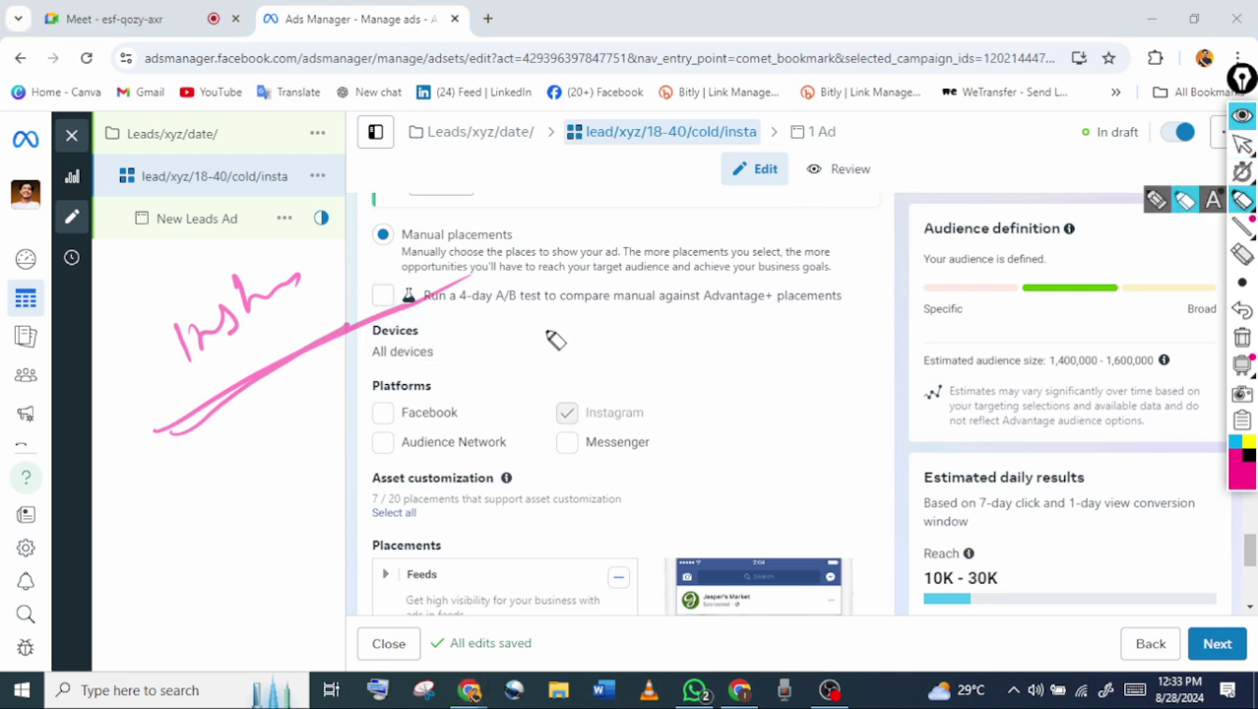
pyautogui.moveTo(277, 469)
pyautogui.mouseDown()
pyautogui.moveTo(297, 487)
pyautogui.moveTo(261, 441)
pyautogui.moveTo(477, 368)
pyautogui.moveTo(512, 381)
pyautogui.moveTo(480, 382)
pyautogui.mouseUp()
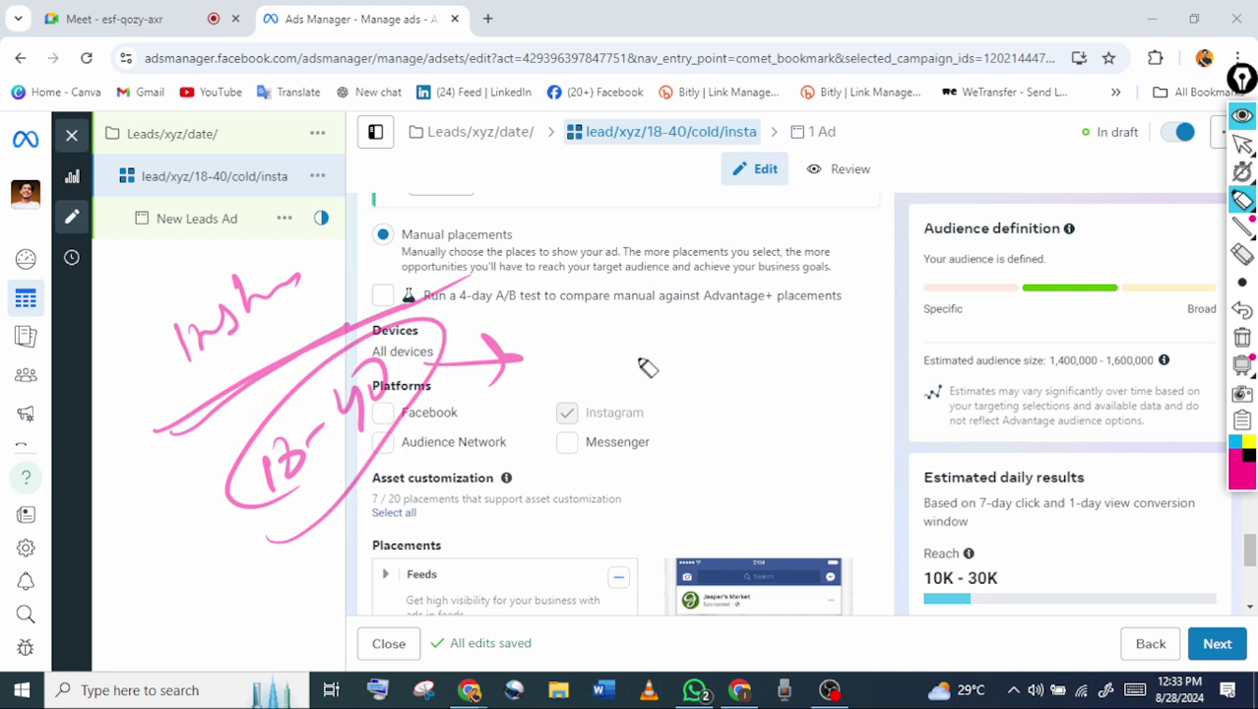
# Handwrite "80%" beside the age range, circle both notes, and clear all annotations
pyautogui.moveTo(679, 359)
pyautogui.mouseDown()
pyautogui.moveTo(691, 360)
pyautogui.moveTo(681, 415)
pyautogui.mouseUp()
pyautogui.moveTo(727, 372); pyautogui.dragTo(774, 345)
pyautogui.moveTo(807, 349); pyautogui.dragTo(789, 396)
pyautogui.moveTo(827, 370); pyautogui.dragTo(829, 374)
pyautogui.moveTo(673, 448); pyautogui.dragTo(748, 470)
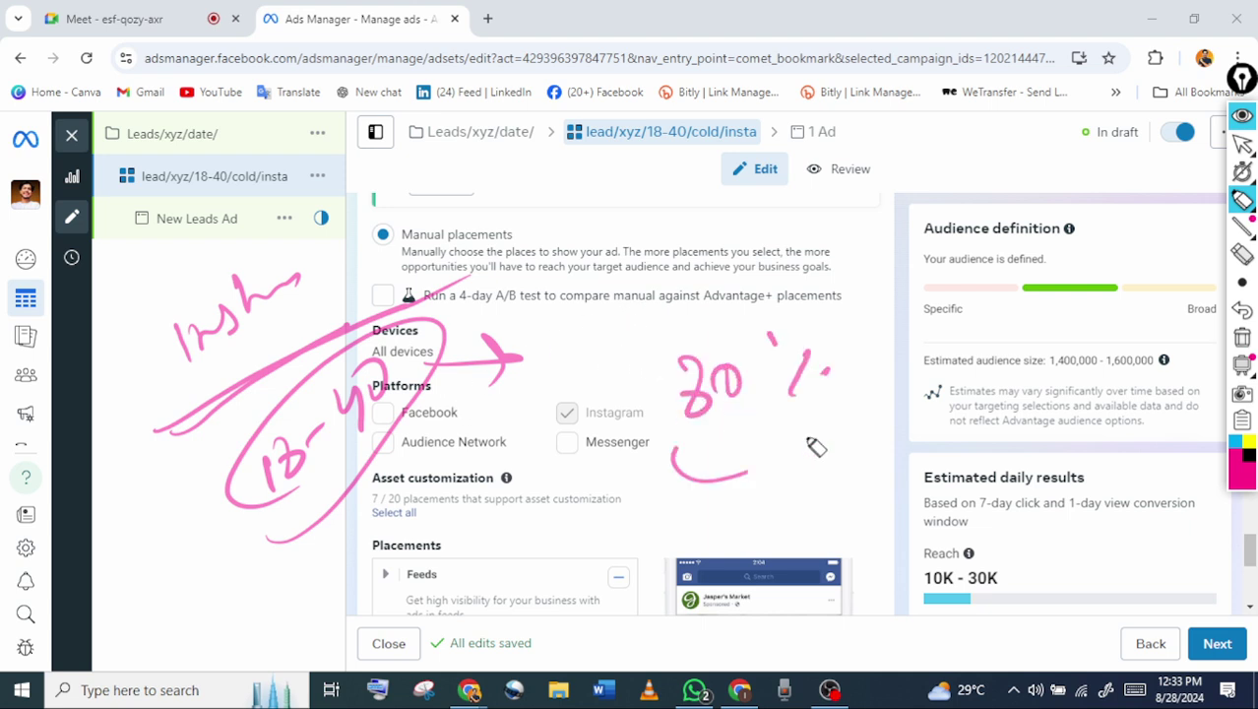
pyautogui.moveTo(816, 447); pyautogui.dragTo(433, 334)
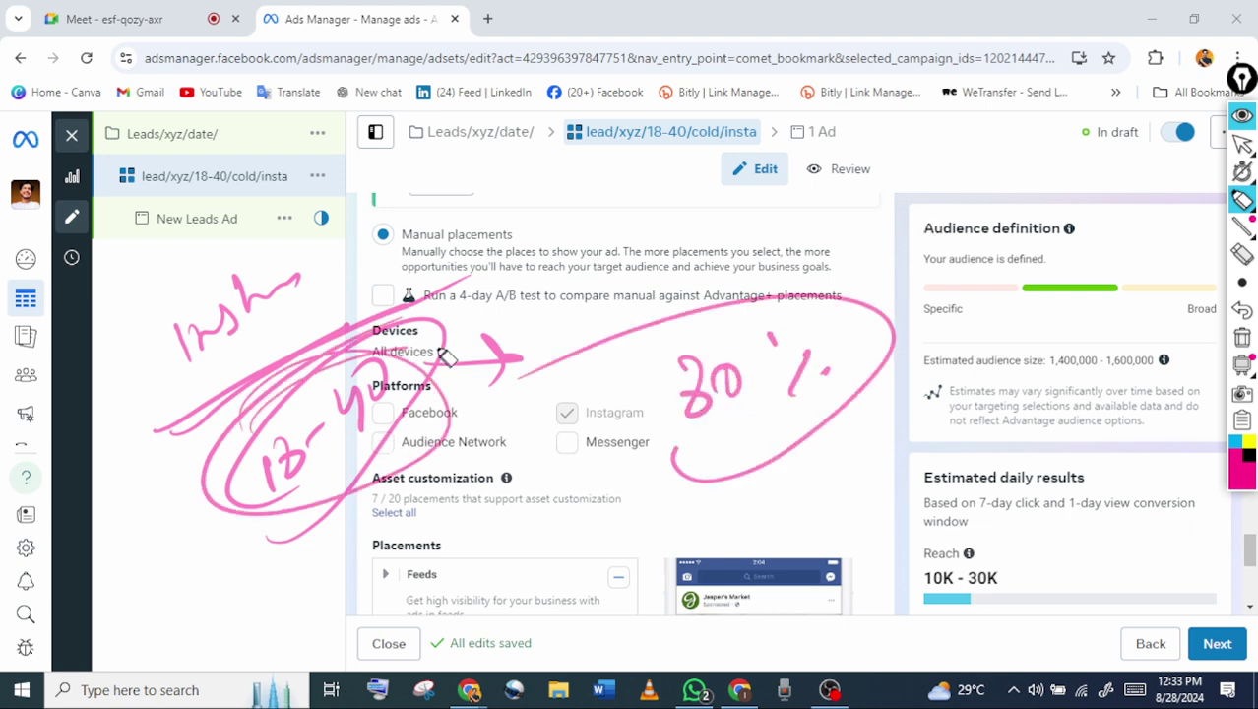
pyautogui.click(1242, 144)
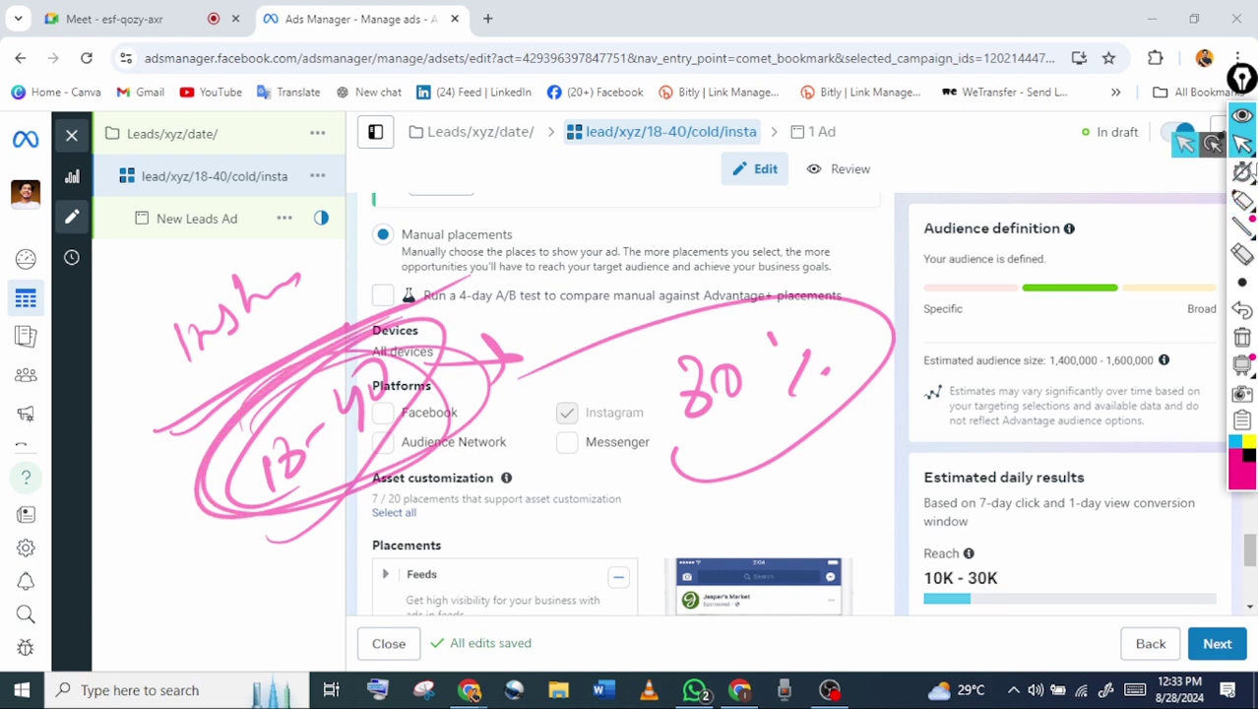
pyautogui.click(1242, 338)
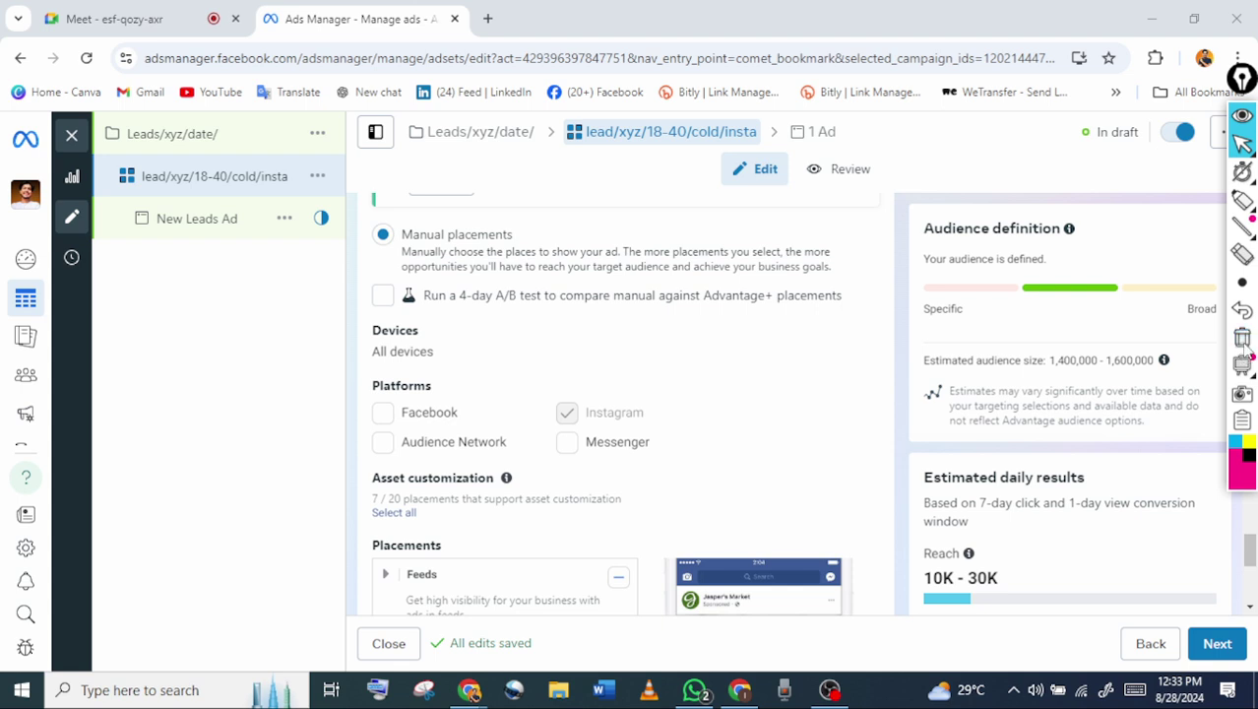
pyautogui.click(1245, 344)
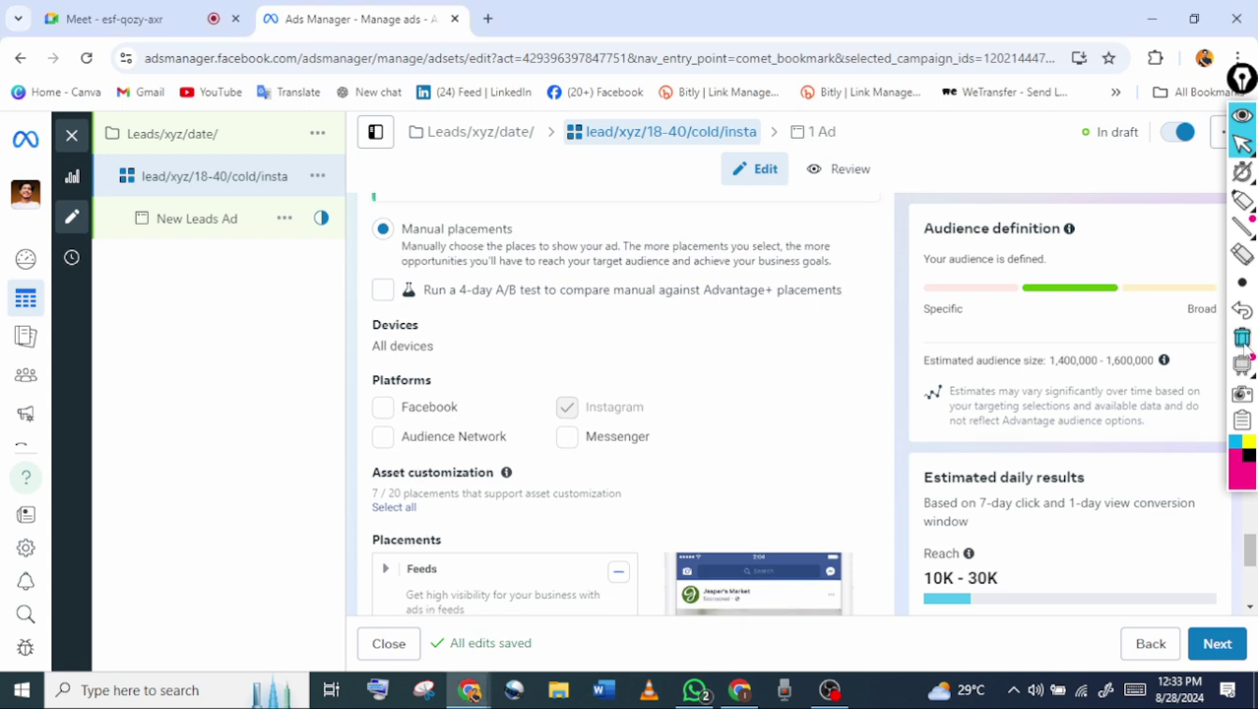
# Handwrite and circle a two-line note over the Platforms area with the annotation pen, and clear it
pyautogui.click(1242, 200)
pyautogui.moveTo(284, 416)
pyautogui.mouseDown()
pyautogui.moveTo(273, 425)
pyautogui.moveTo(388, 356)
pyautogui.mouseUp()
pyautogui.moveTo(323, 491)
pyautogui.mouseDown()
pyautogui.moveTo(351, 444)
pyautogui.moveTo(462, 378)
pyautogui.moveTo(197, 434)
pyautogui.moveTo(325, 465)
pyautogui.mouseUp()
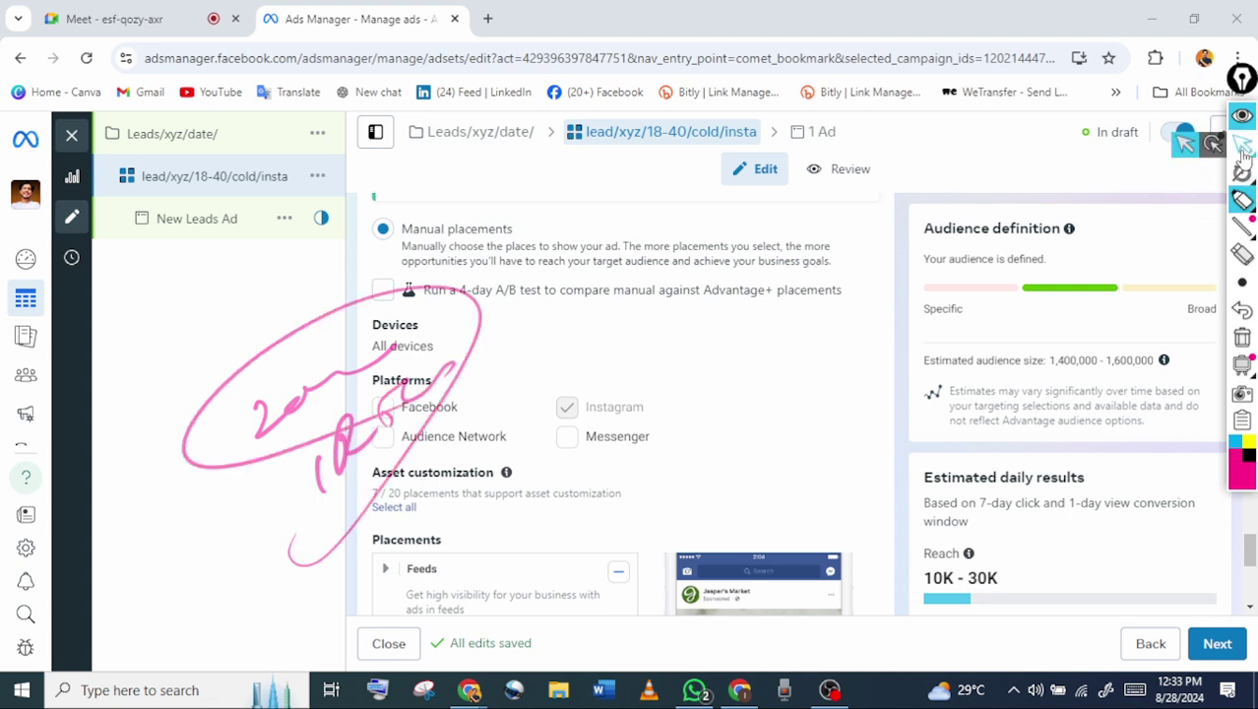
pyautogui.click(1242, 145)
pyautogui.click(1242, 339)
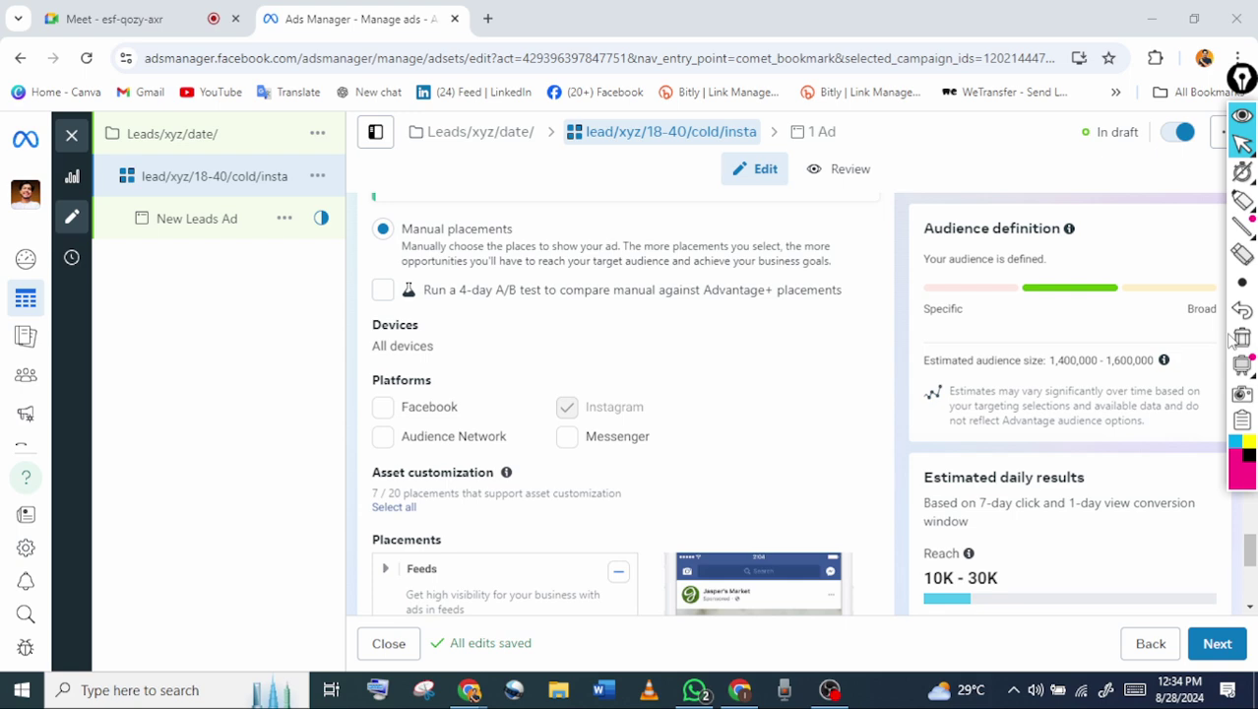
# Select Facebook again as a platform alongside Instagram and underline both platforms with the annotation pen
pyautogui.scroll(-1, 506, 473)
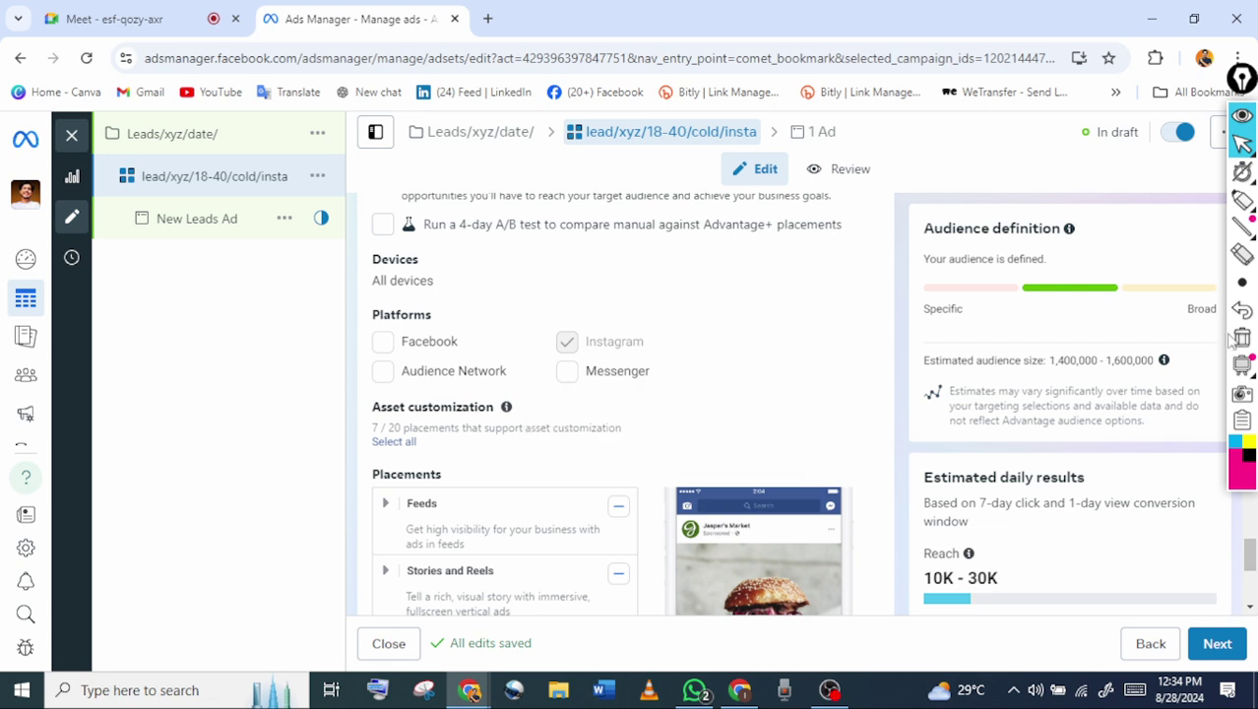
pyautogui.click(383, 342)
pyautogui.scroll(-1, 625, 403)
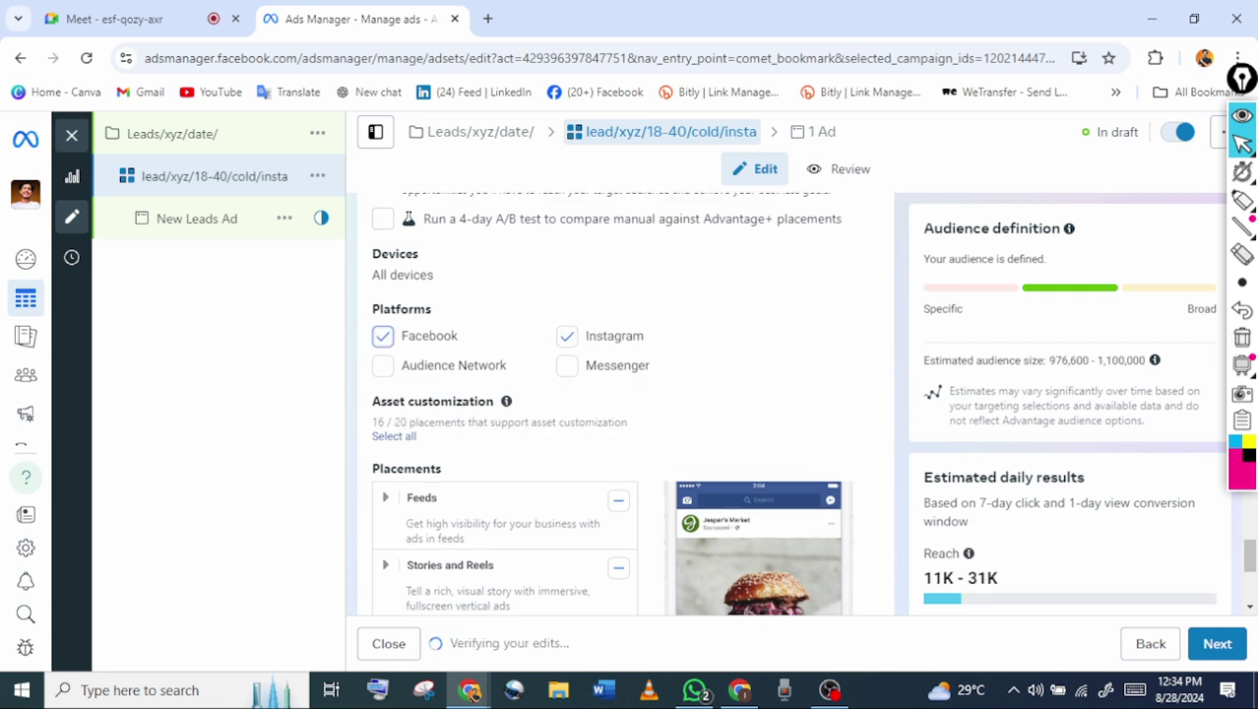
pyautogui.click(1243, 199)
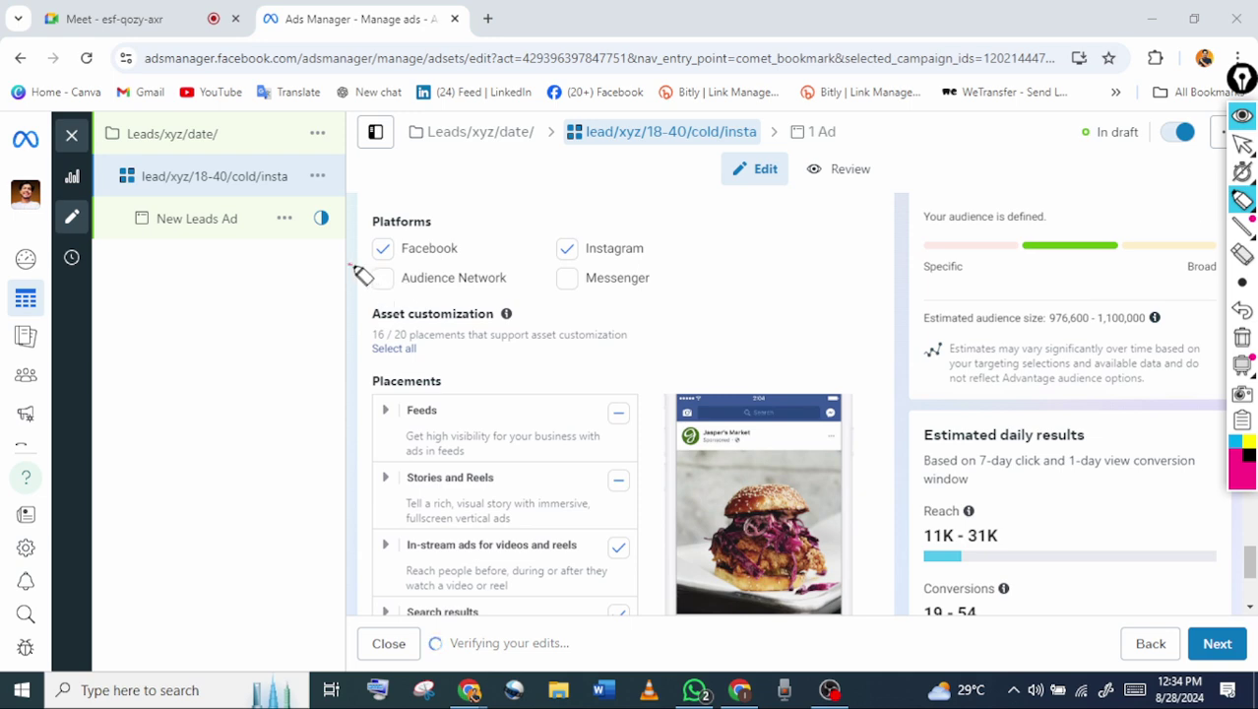
pyautogui.moveTo(349, 264)
pyautogui.mouseDown()
pyautogui.moveTo(459, 247)
pyautogui.moveTo(673, 251)
pyautogui.mouseUp()
# Handwrite "Facebook" with a branched list of its ad placements, including Reel, Video and Feed, beside the Placements list
pyautogui.moveTo(156, 340)
pyautogui.mouseDown()
pyautogui.moveTo(174, 376)
pyautogui.moveTo(245, 278)
pyautogui.moveTo(273, 286)
pyautogui.moveTo(315, 247)
pyautogui.moveTo(355, 246)
pyautogui.mouseUp()
pyautogui.moveTo(183, 378)
pyautogui.mouseDown()
pyautogui.moveTo(188, 393)
pyautogui.moveTo(258, 362)
pyautogui.moveTo(264, 378)
pyautogui.mouseUp()
pyautogui.moveTo(279, 356); pyautogui.dragTo(345, 366)
pyautogui.moveTo(205, 425)
pyautogui.mouseDown()
pyautogui.moveTo(217, 477)
pyautogui.moveTo(246, 449)
pyautogui.mouseUp()
pyautogui.moveTo(272, 403); pyautogui.dragTo(293, 396)
pyautogui.moveTo(303, 384); pyautogui.dragTo(311, 410)
pyautogui.moveTo(333, 384); pyautogui.dragTo(347, 374)
pyautogui.moveTo(351, 366); pyautogui.dragTo(392, 347)
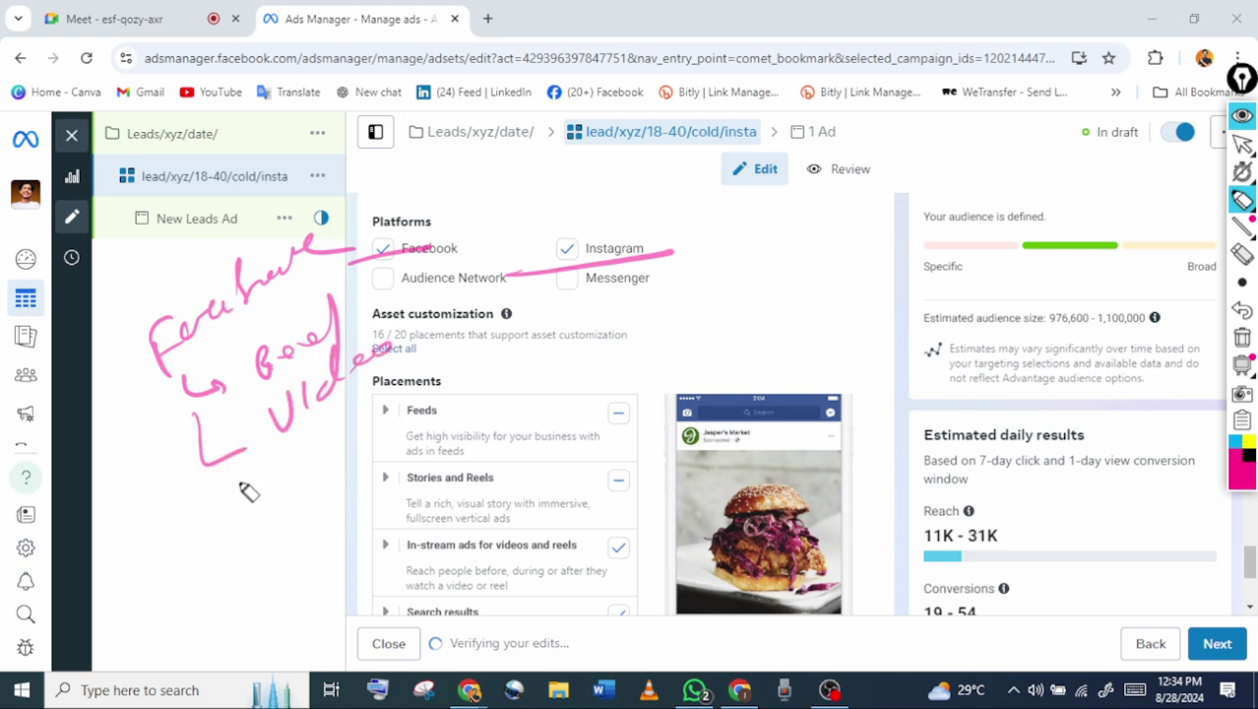
pyautogui.moveTo(211, 471); pyautogui.dragTo(274, 510)
pyautogui.moveTo(315, 443); pyautogui.dragTo(374, 472)
pyautogui.moveTo(379, 463); pyautogui.dragTo(431, 379)
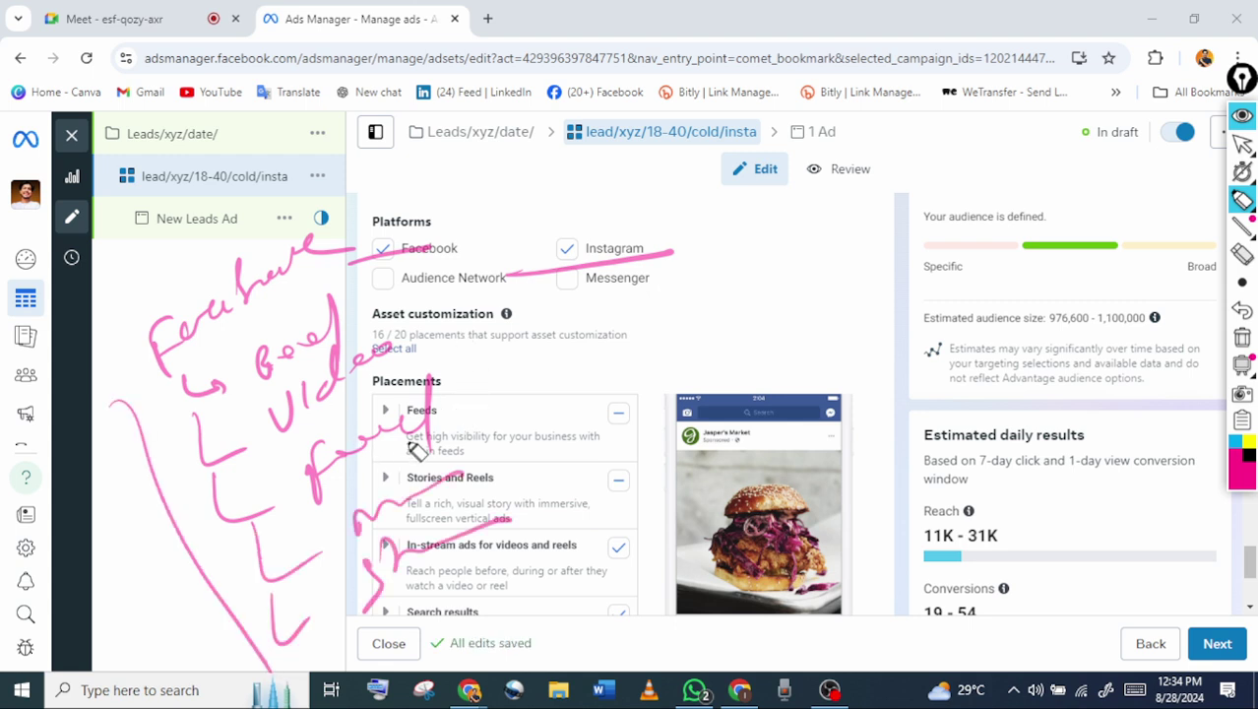
# Underline the Reel and Feed entries in the handwritten list, draw an arrow towards the Feeds placement, and clear all annotations
pyautogui.moveTo(234, 394); pyautogui.dragTo(286, 379)
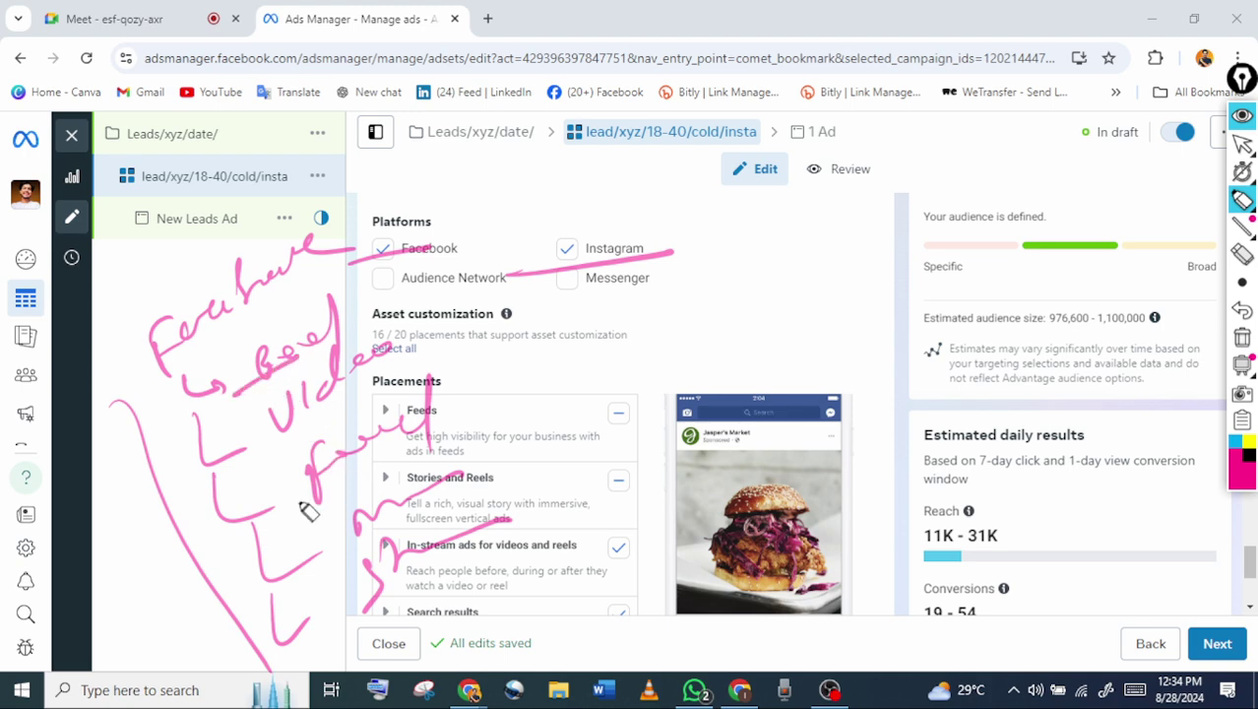
pyautogui.moveTo(267, 512); pyautogui.dragTo(379, 457)
pyautogui.moveTo(461, 482); pyautogui.dragTo(586, 419)
pyautogui.moveTo(544, 412); pyautogui.dragTo(581, 433)
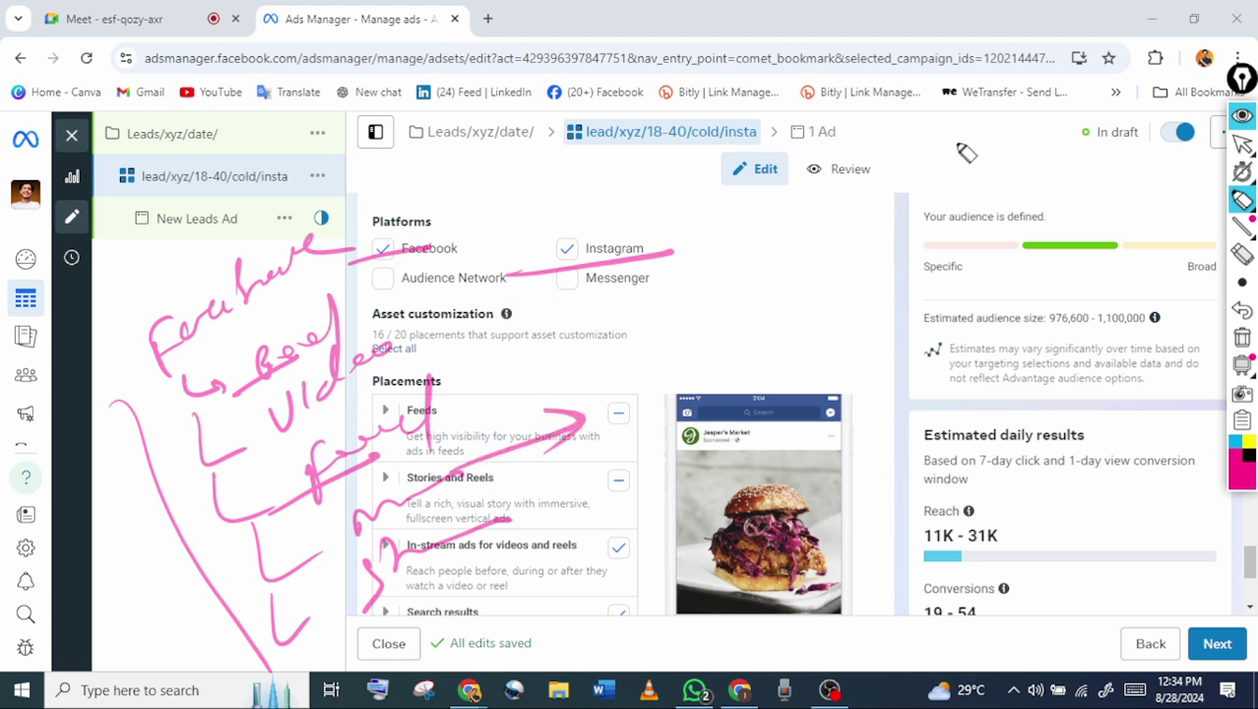
pyautogui.click(1243, 143)
pyautogui.click(1242, 337)
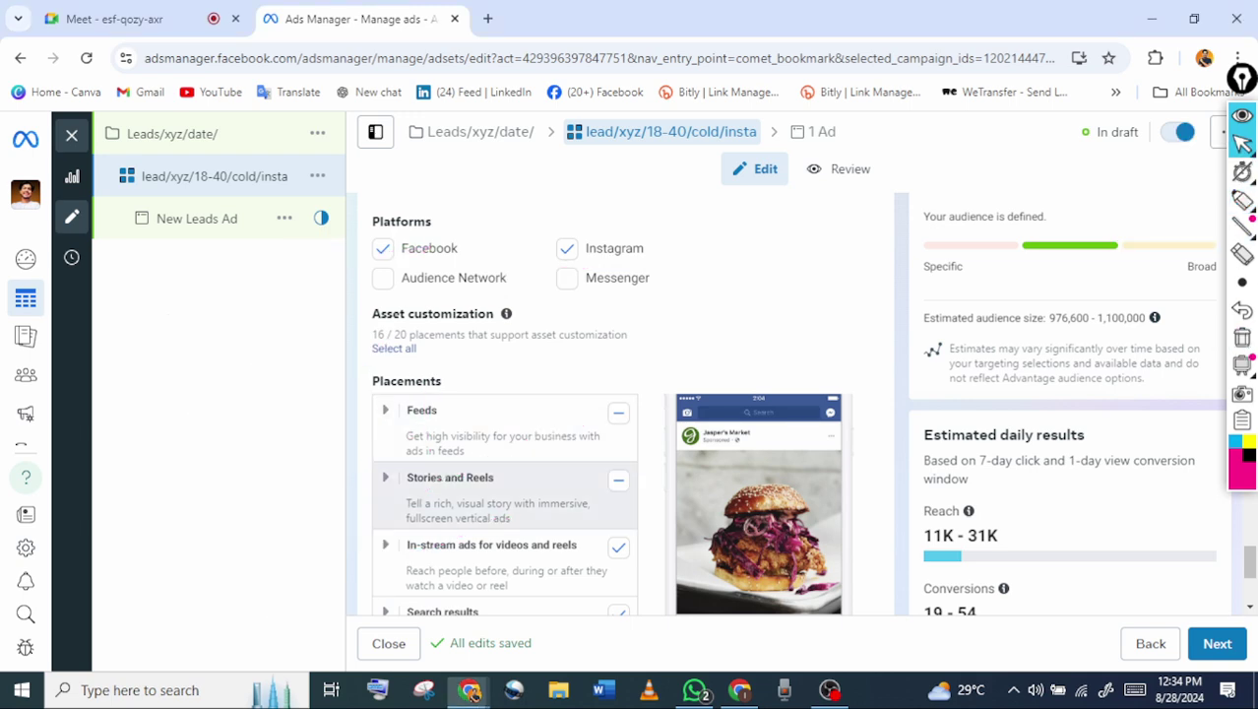
# Look through the Placements list down to Apps and sites and expand the Stories and Reels group
pyautogui.scroll(-2, 502, 443)
pyautogui.scroll(-1, 502, 443)
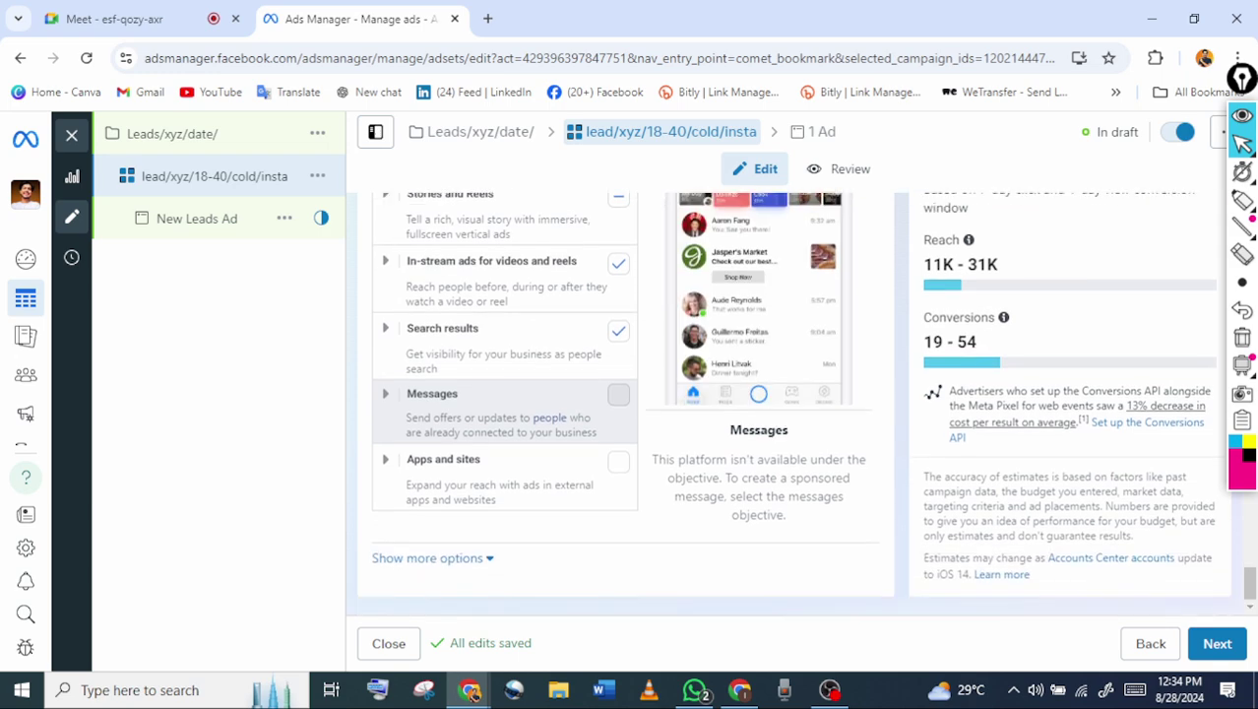
pyautogui.scroll(3, 1218, 337)
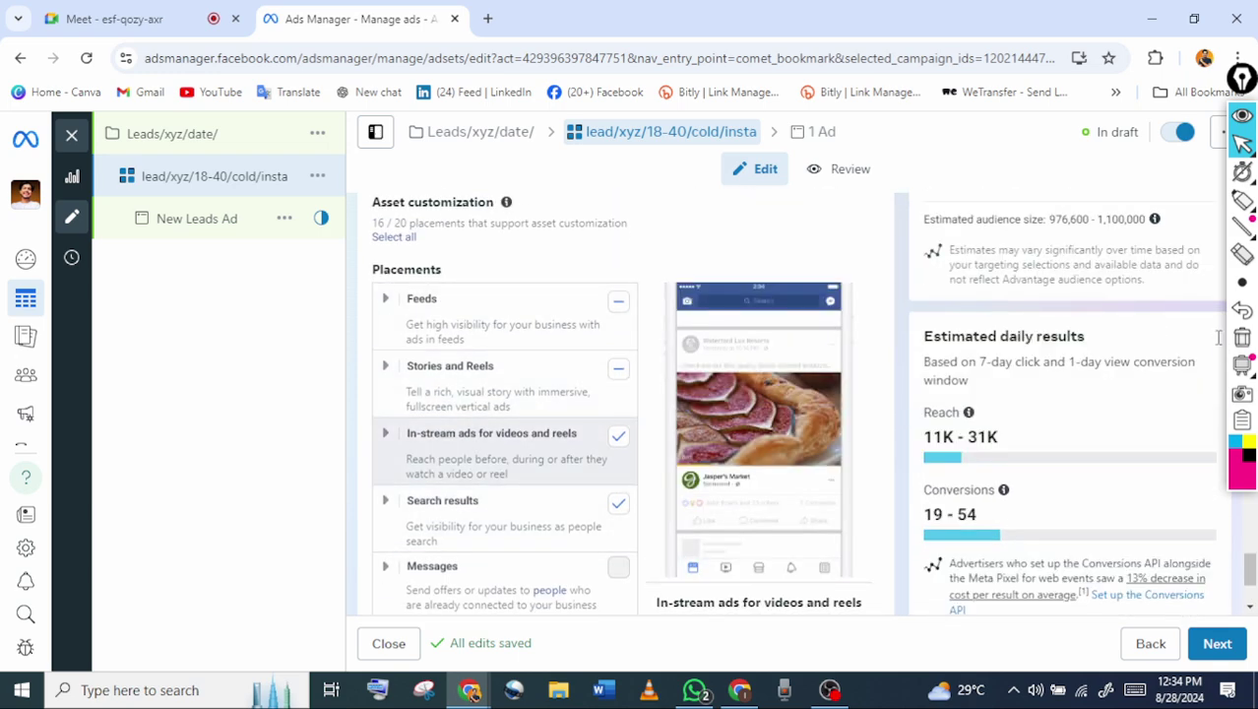
pyautogui.scroll(1, 1219, 342)
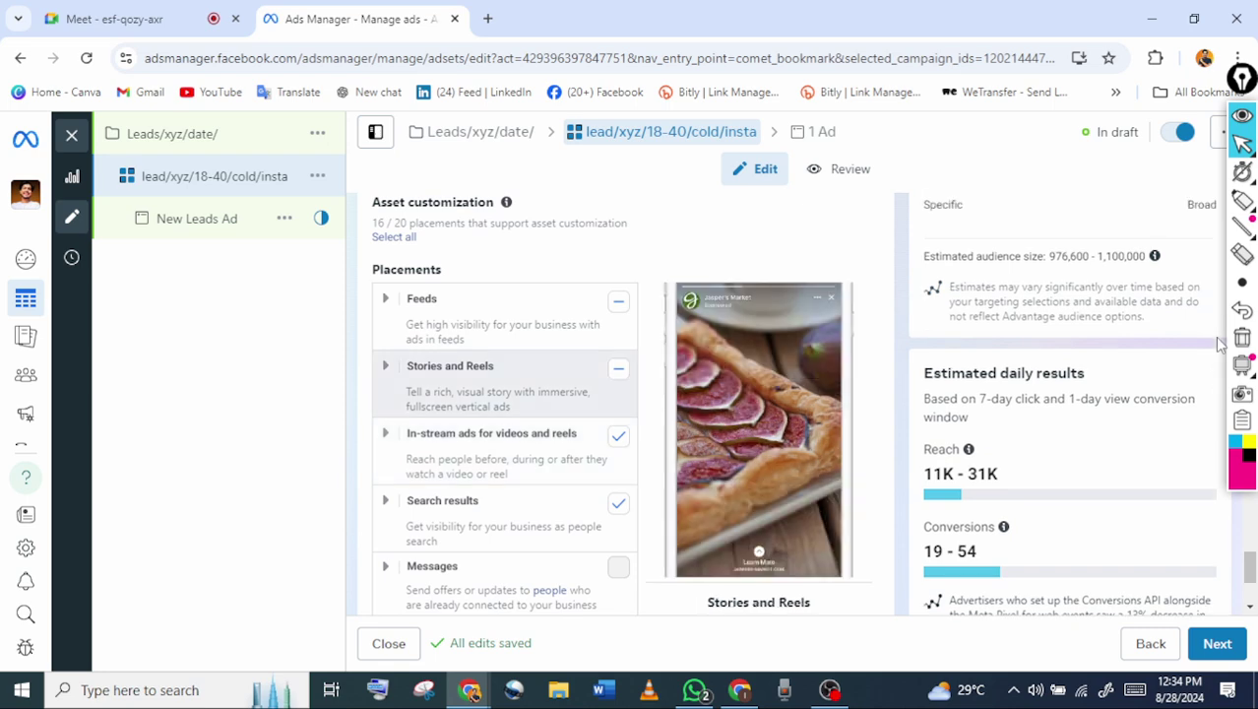
pyautogui.scroll(2, 1219, 338)
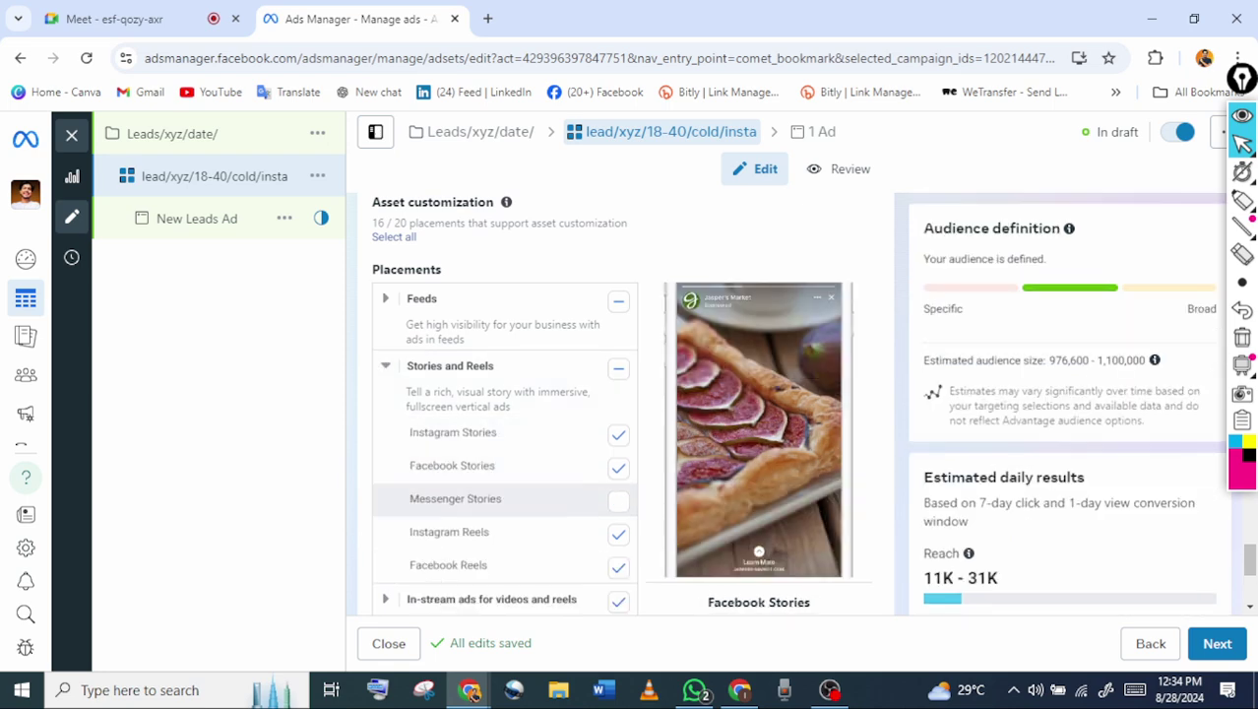
pyautogui.scroll(-1, 1219, 338)
pyautogui.scroll(1, 1219, 338)
# Expand the Feeds group and deselect Facebook Marketplace, Facebook right column, Instagram Explore and Instagram Explore home
pyautogui.click(421, 298)
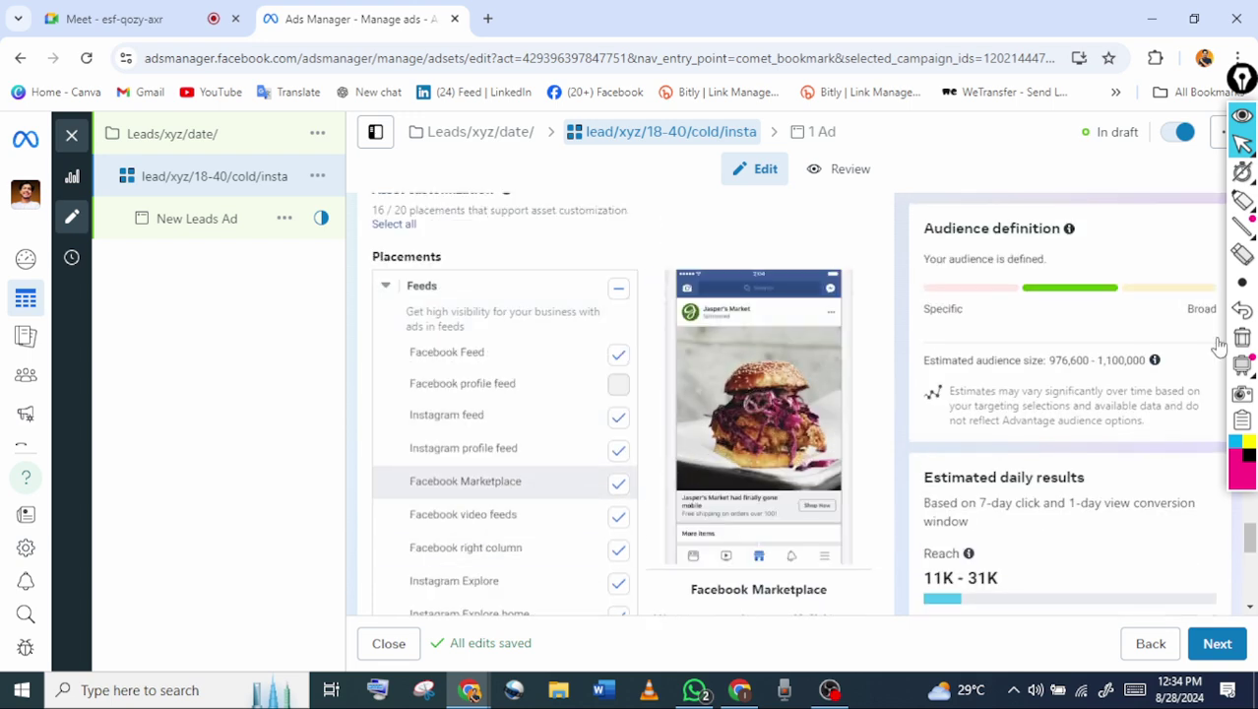
pyautogui.click(619, 483)
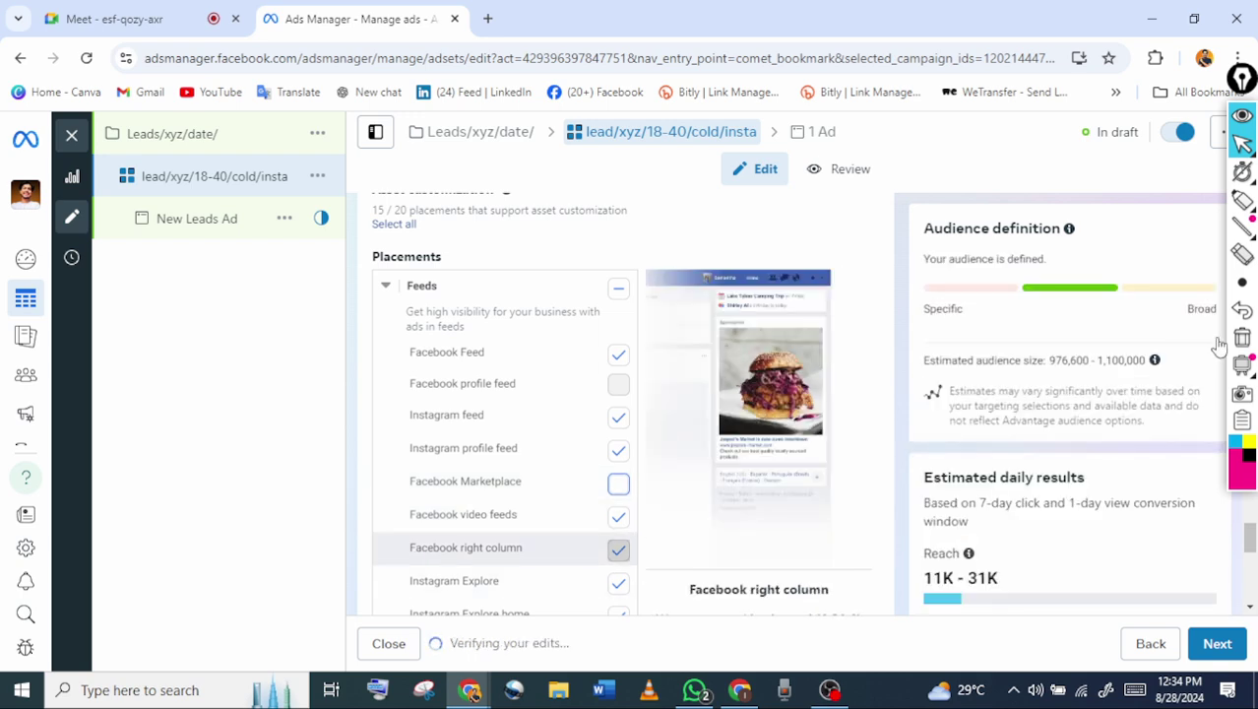
pyautogui.click(619, 550)
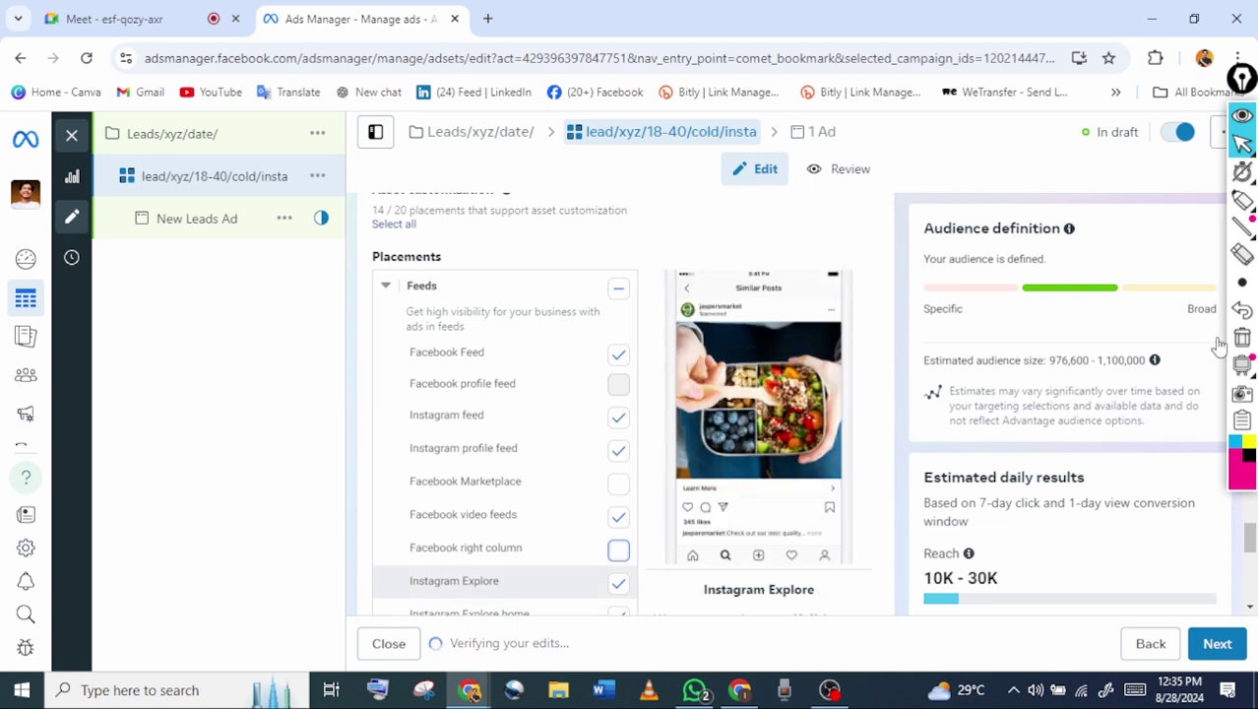
pyautogui.click(618, 583)
pyautogui.scroll(-1, 618, 547)
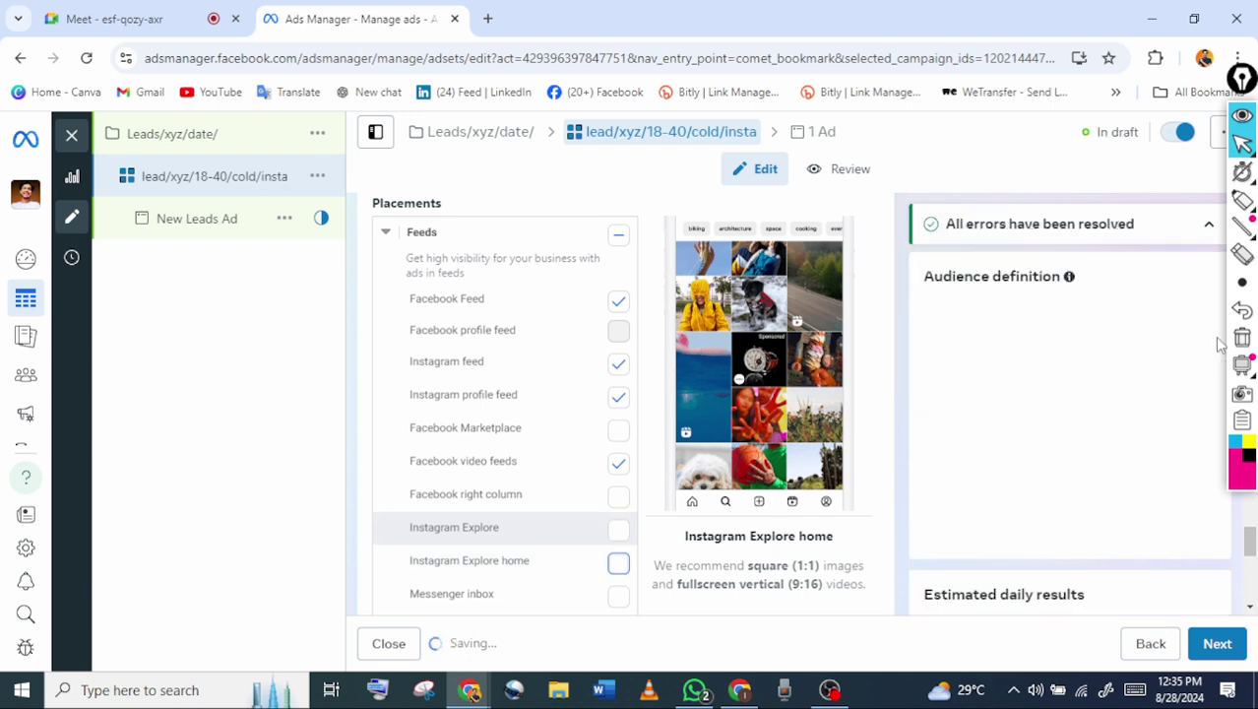
# Underline Facebook Feed, Instagram profile feed and Facebook video feeds with the annotation pen, and clear the marks
pyautogui.click(1243, 203)
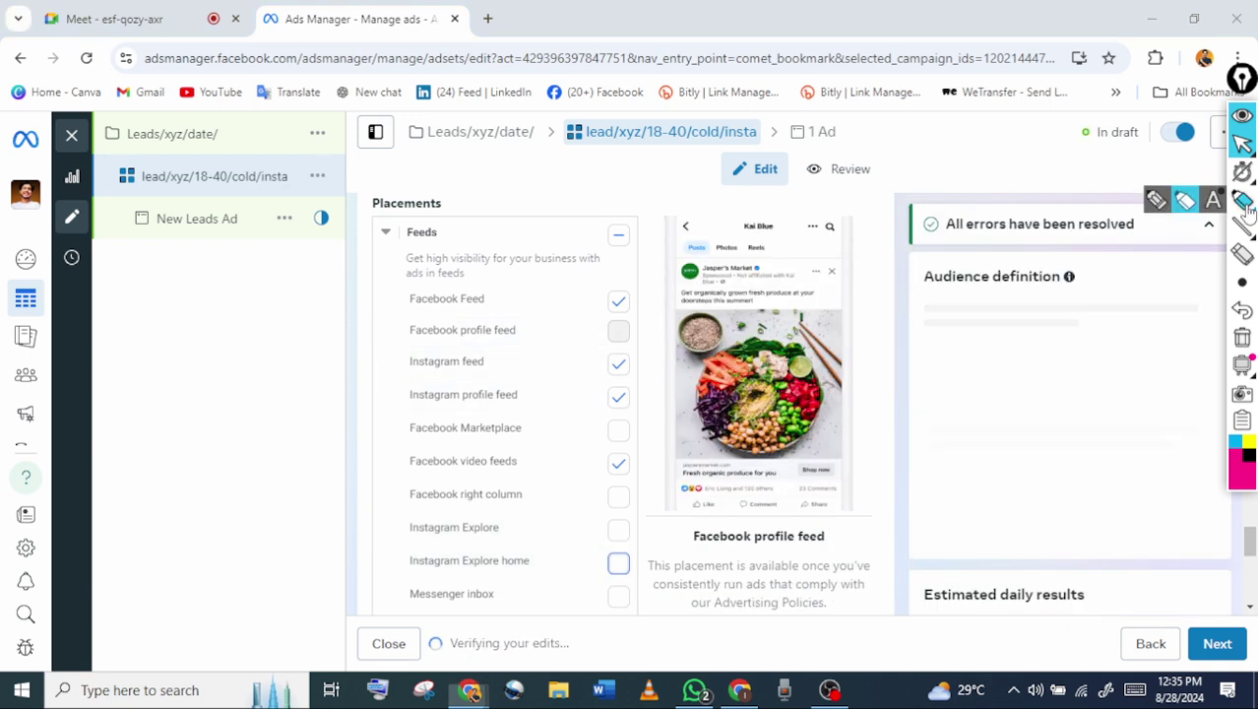
pyautogui.click(1244, 202)
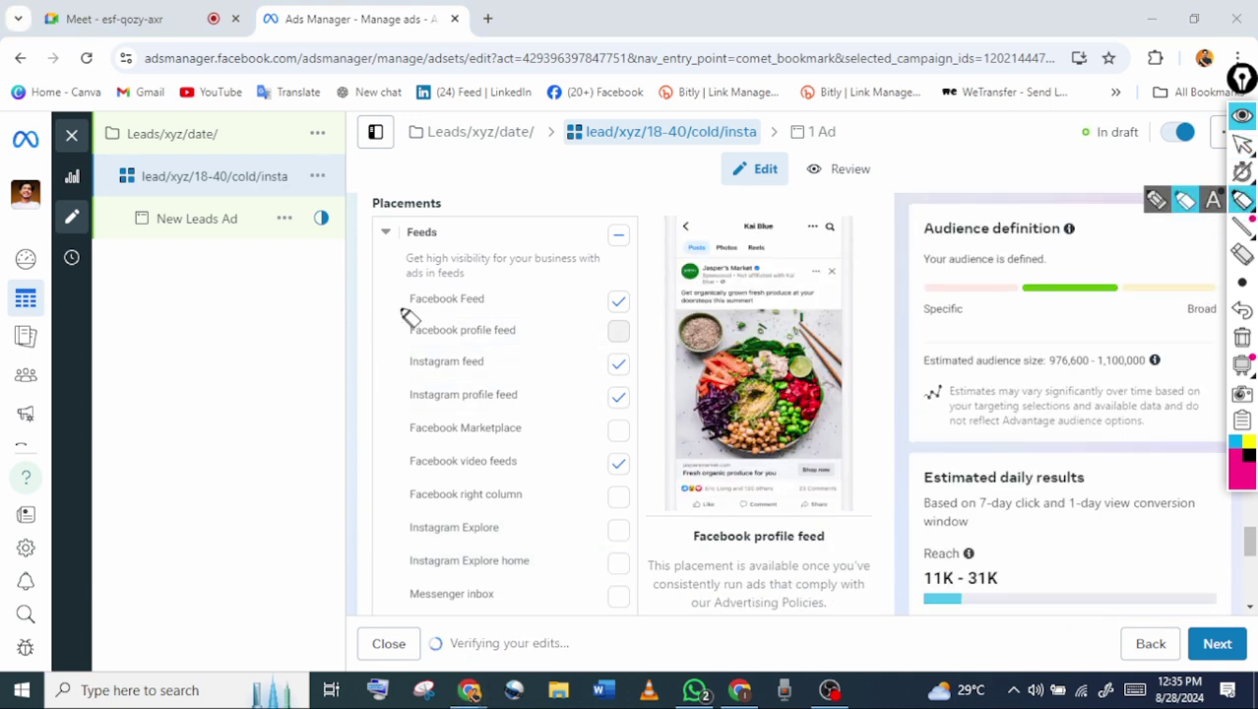
pyautogui.moveTo(366, 311); pyautogui.dragTo(510, 291)
pyautogui.moveTo(397, 422); pyautogui.dragTo(632, 392)
pyautogui.moveTo(396, 487); pyautogui.dragTo(607, 458)
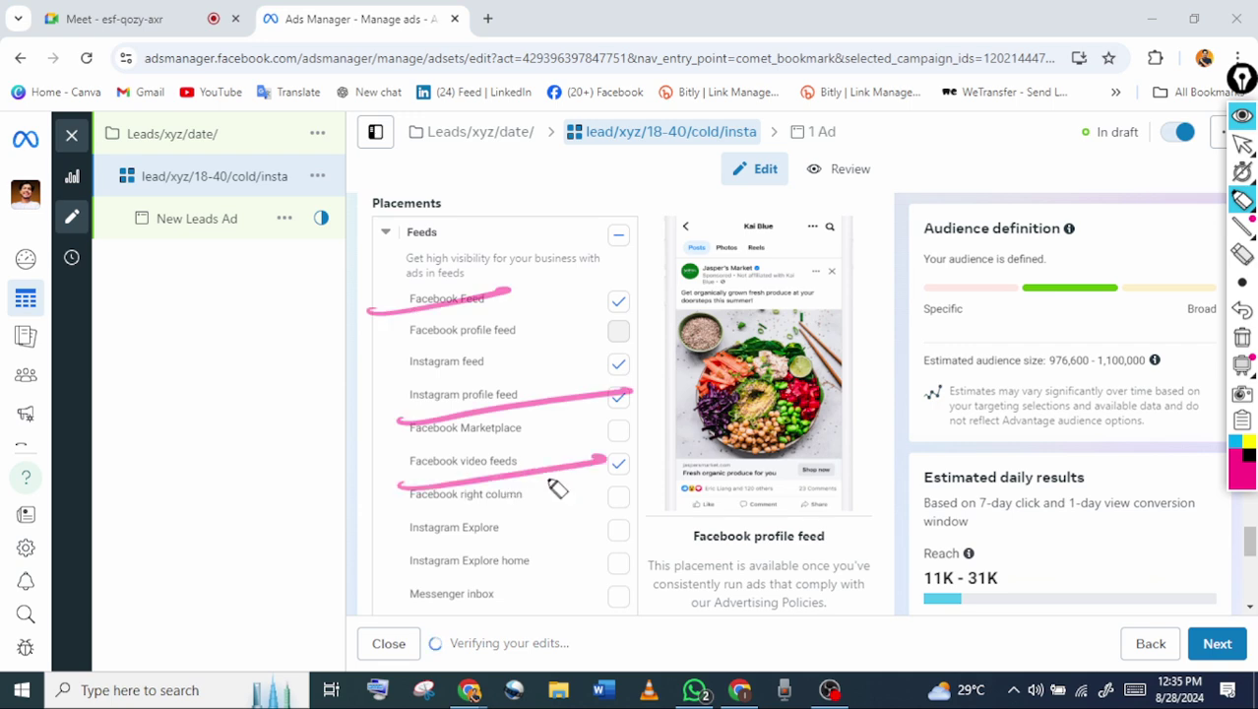
pyautogui.click(1242, 145)
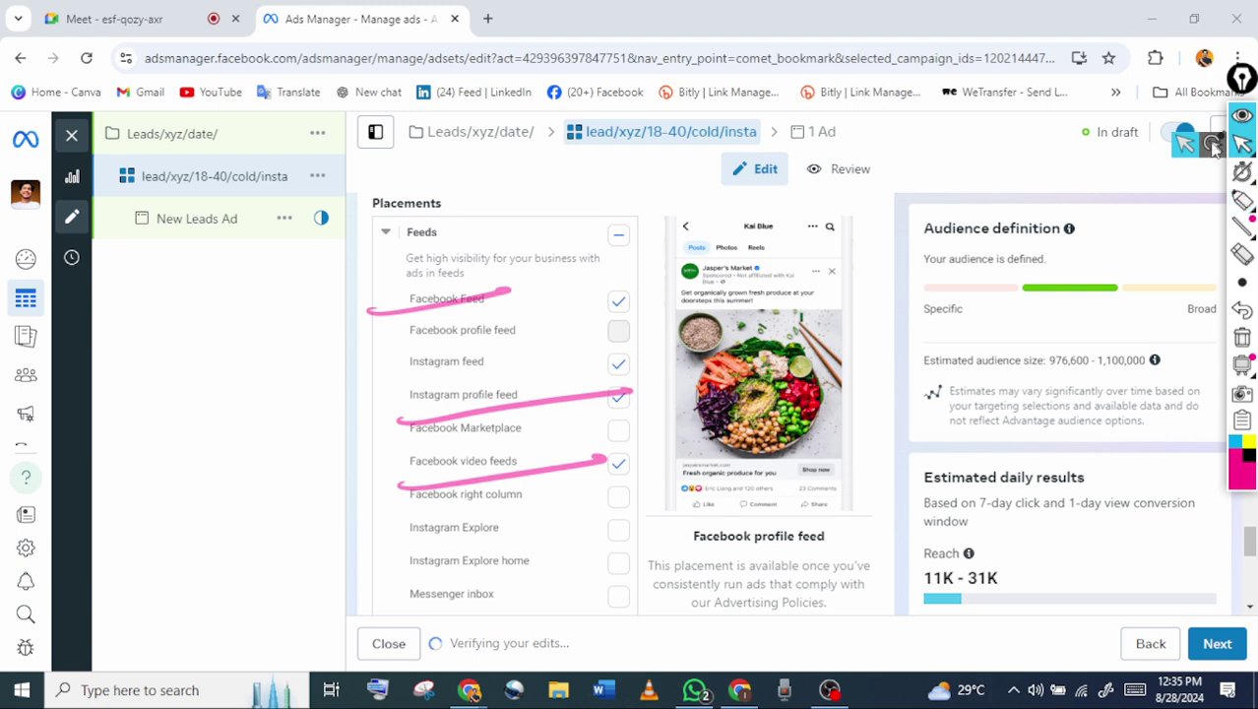
pyautogui.scroll(-6, 1214, 146)
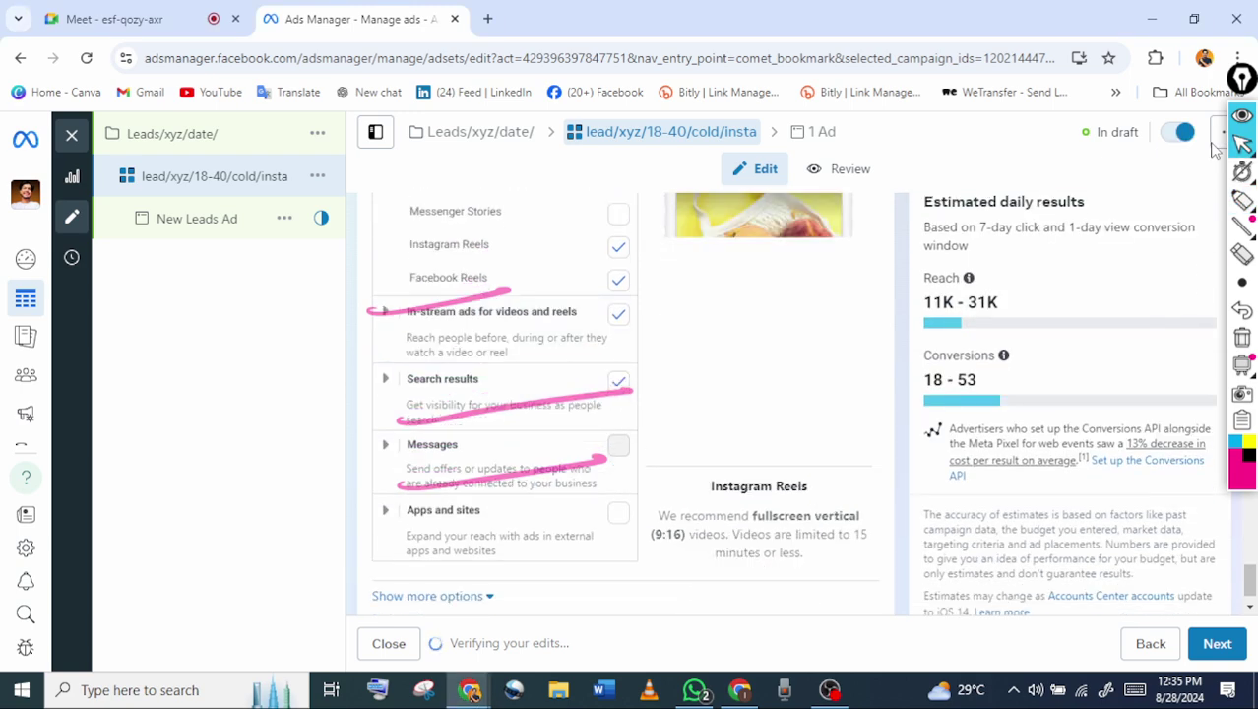
pyautogui.click(1241, 338)
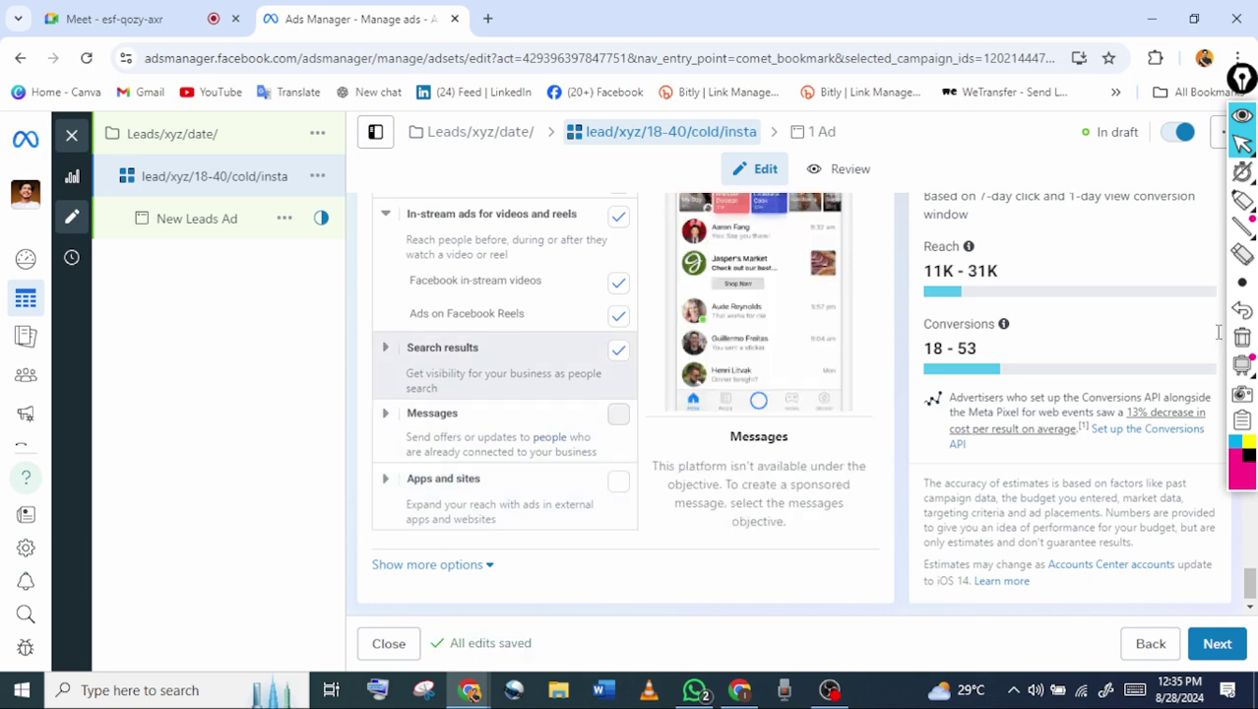
# Check the Stories and Reels and In-stream ads placements, collapse Feeds, and deselect the Search results placement
pyautogui.scroll(1, 505, 344)
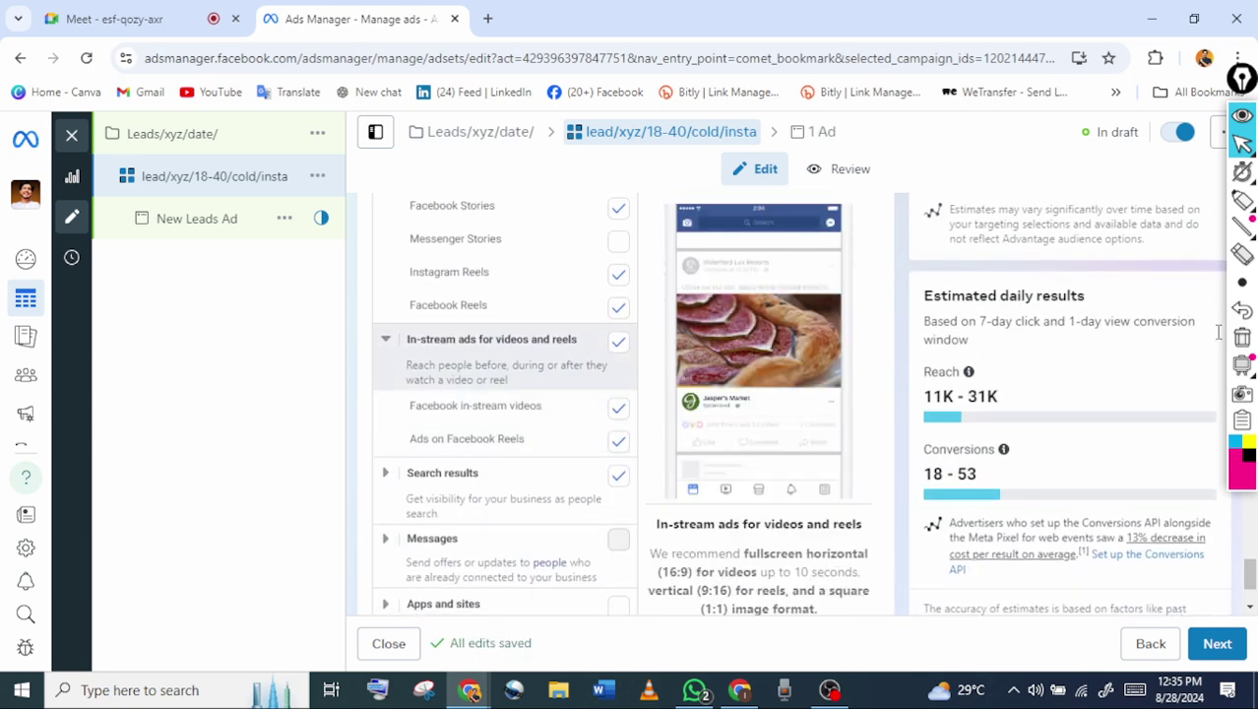
pyautogui.scroll(2, 1218, 333)
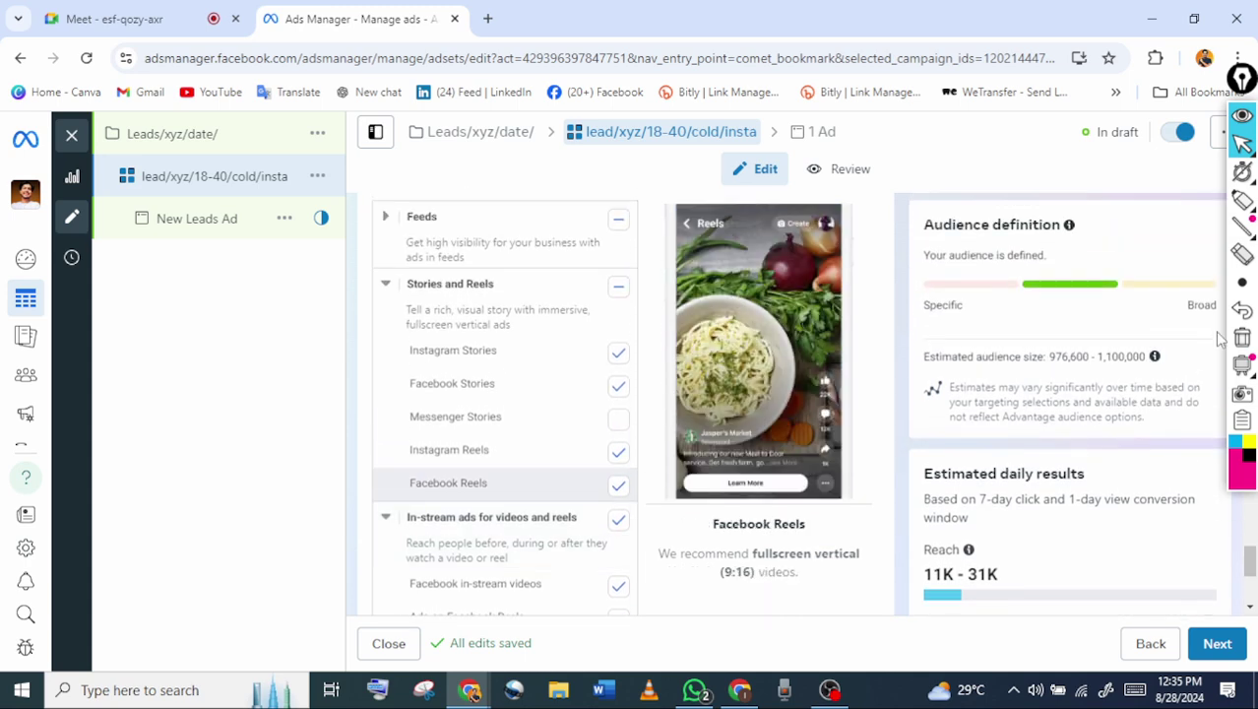
pyautogui.scroll(-1, 1219, 338)
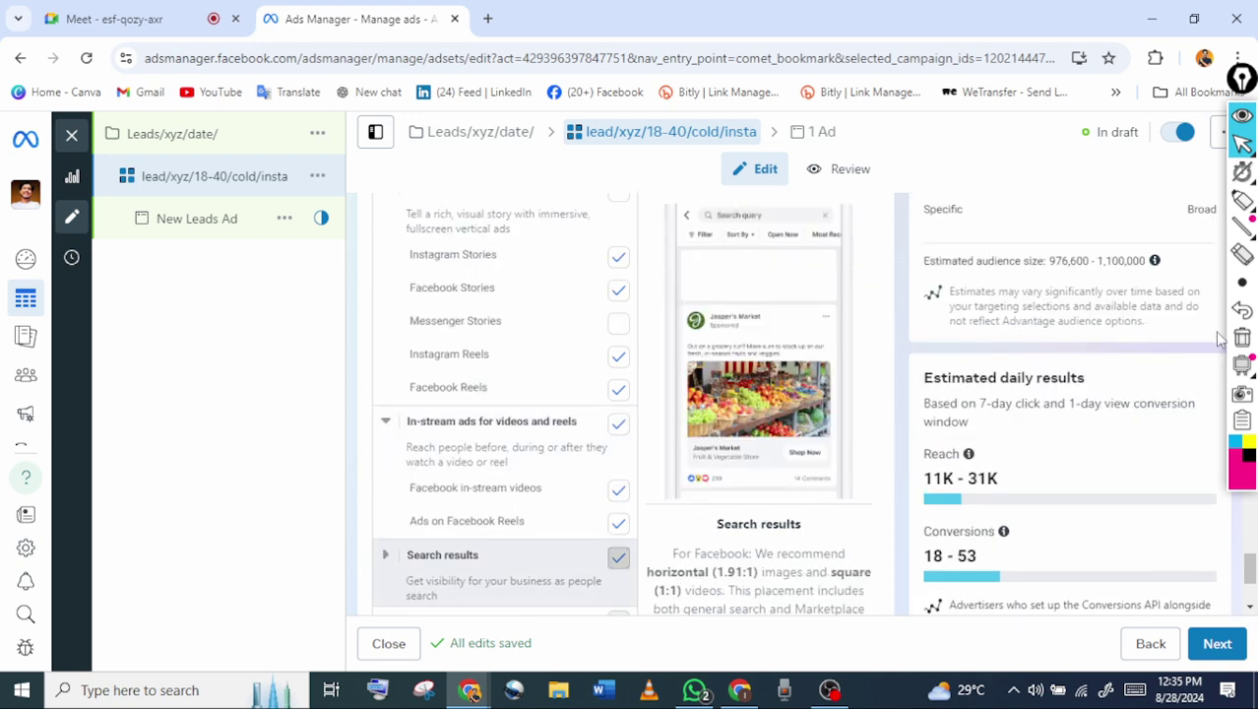
pyautogui.scroll(1, 1218, 338)
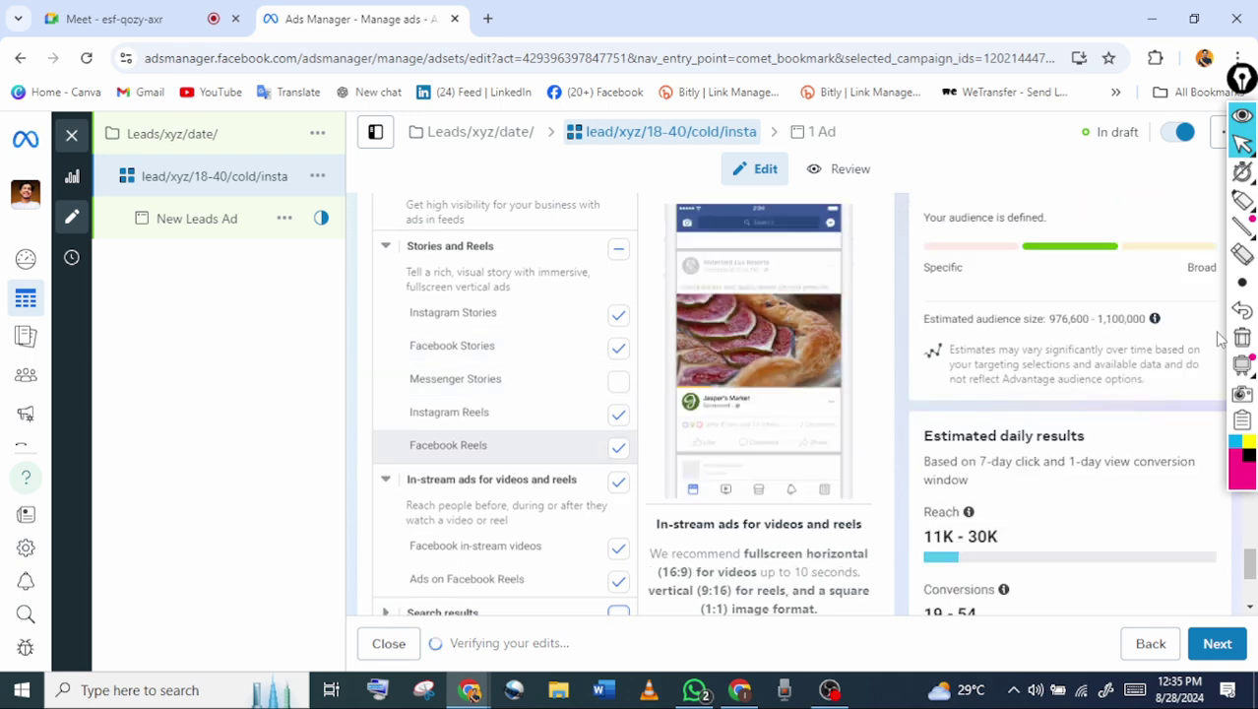
pyautogui.scroll(3, 1218, 338)
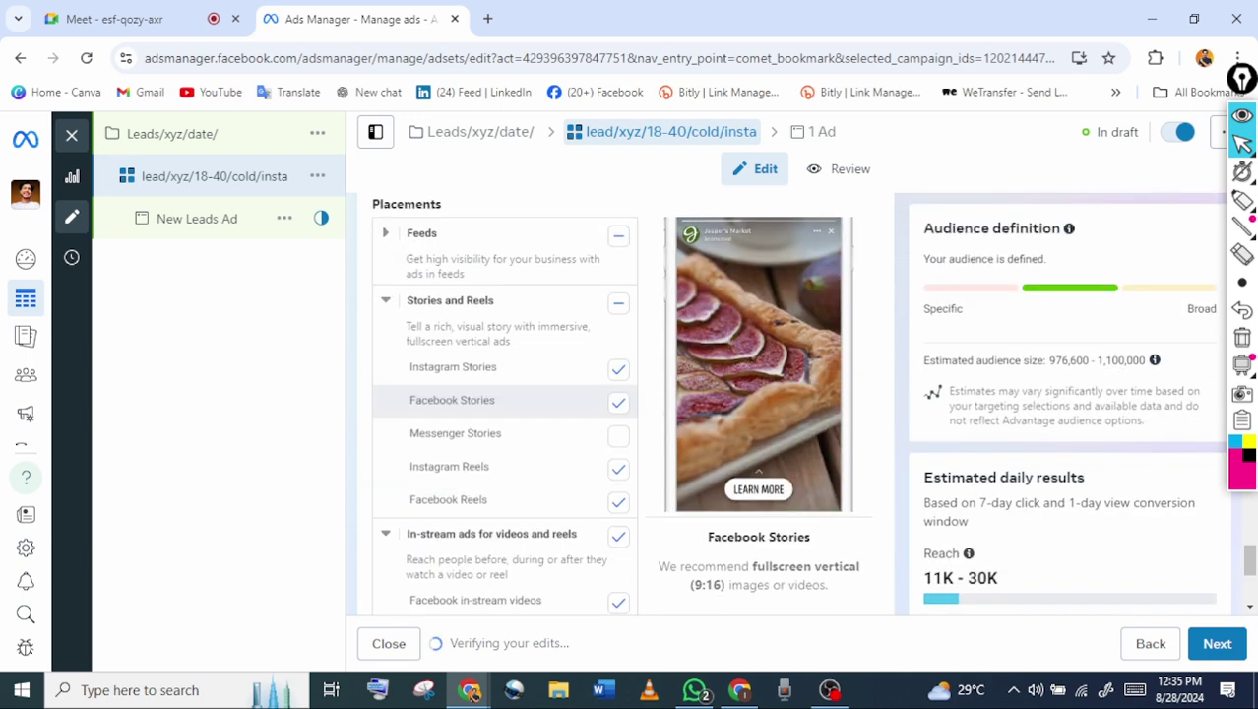
# Circle the number of supported placements under Asset customization with the annotation pen, and clear the circle
pyautogui.scroll(1, 1217, 338)
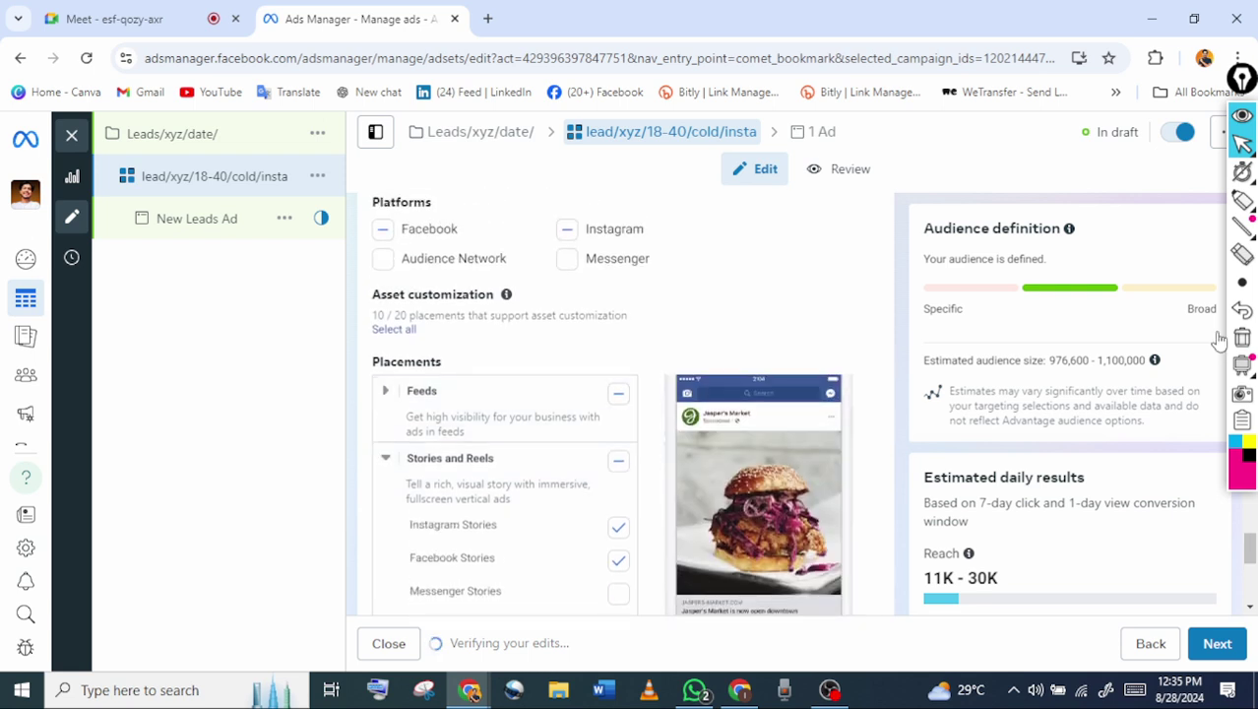
pyautogui.click(1242, 200)
pyautogui.moveTo(418, 292); pyautogui.dragTo(425, 315)
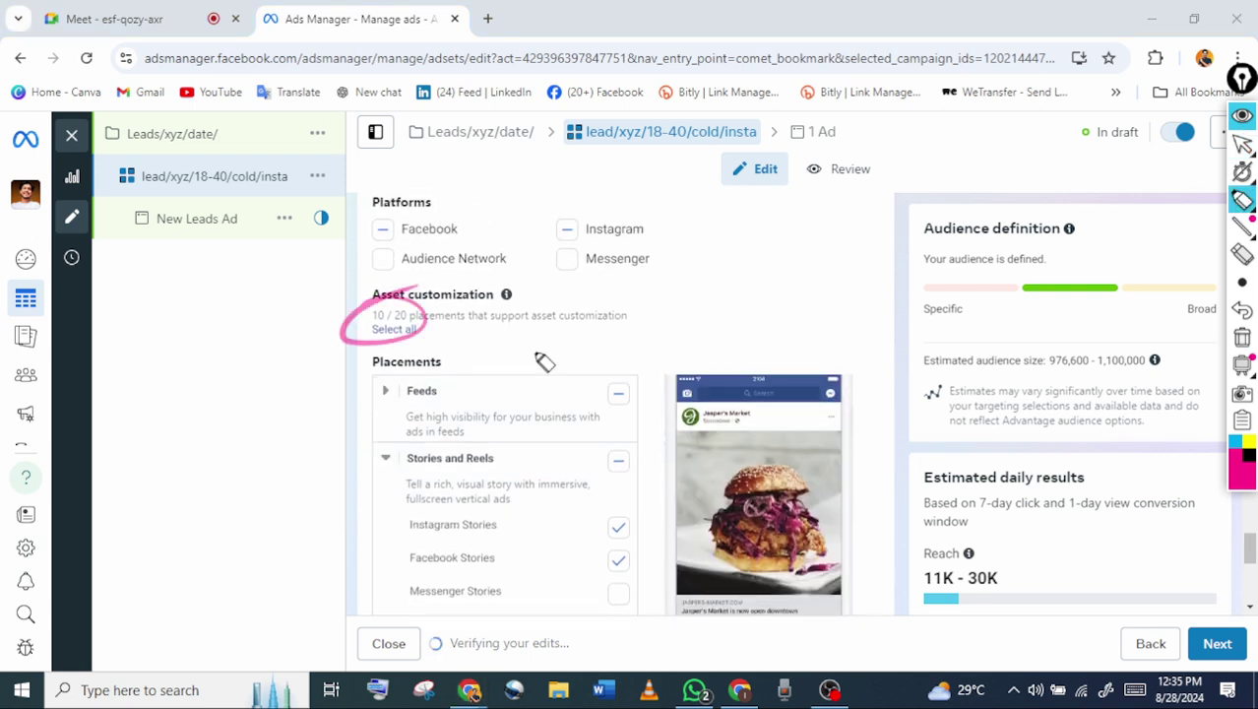
pyautogui.click(1243, 143)
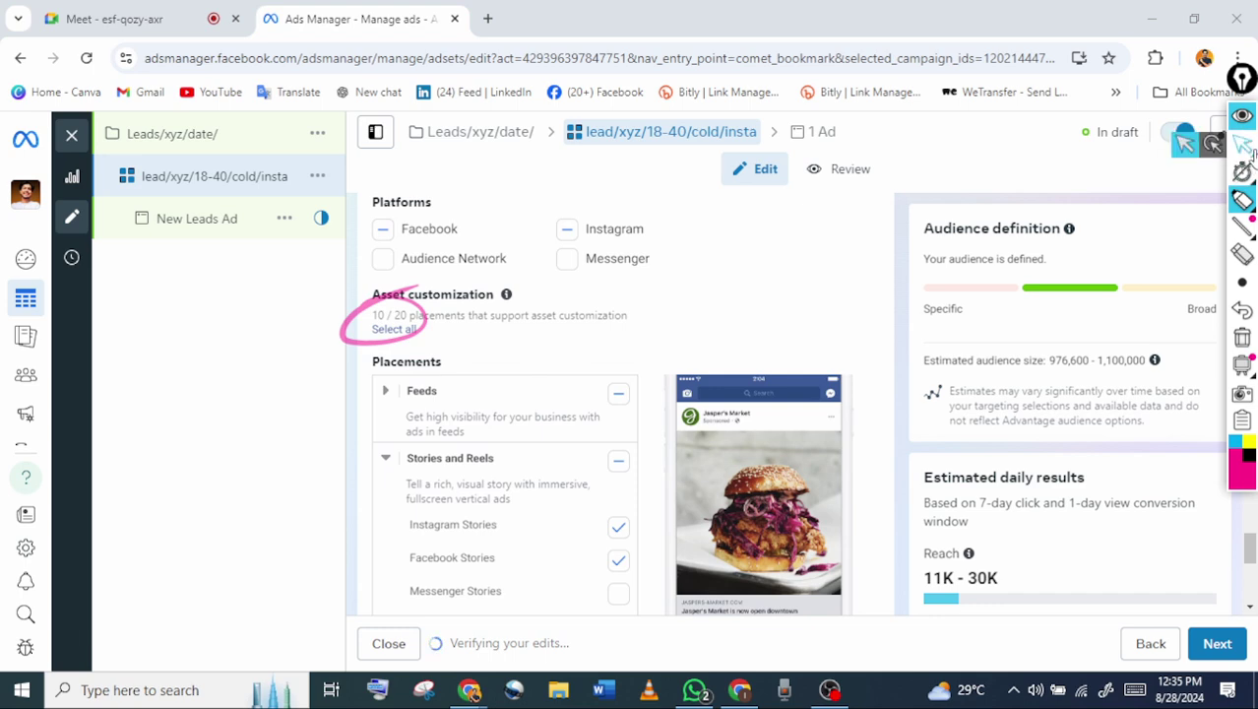
pyautogui.click(1242, 337)
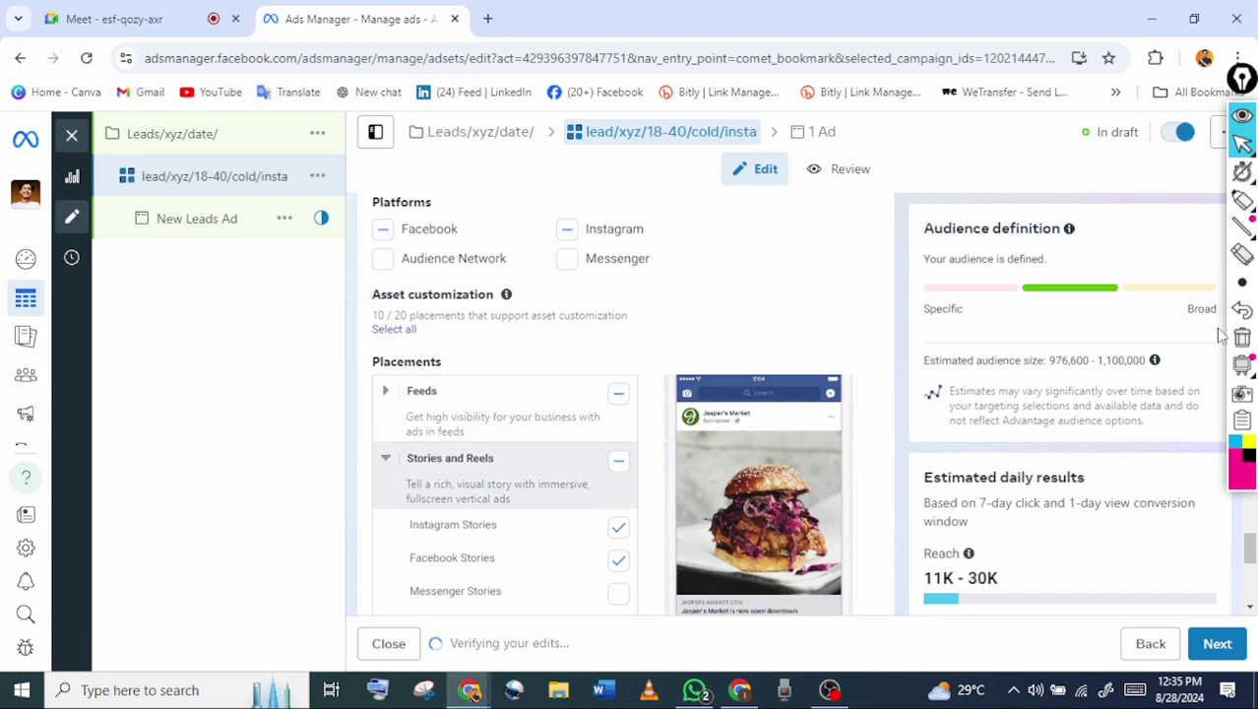
# Review the chosen placements from Stories and Reels to Apps and sites, and open the Devices setting for editing
pyautogui.scroll(-3, 522, 448)
pyautogui.scroll(-1, 521, 448)
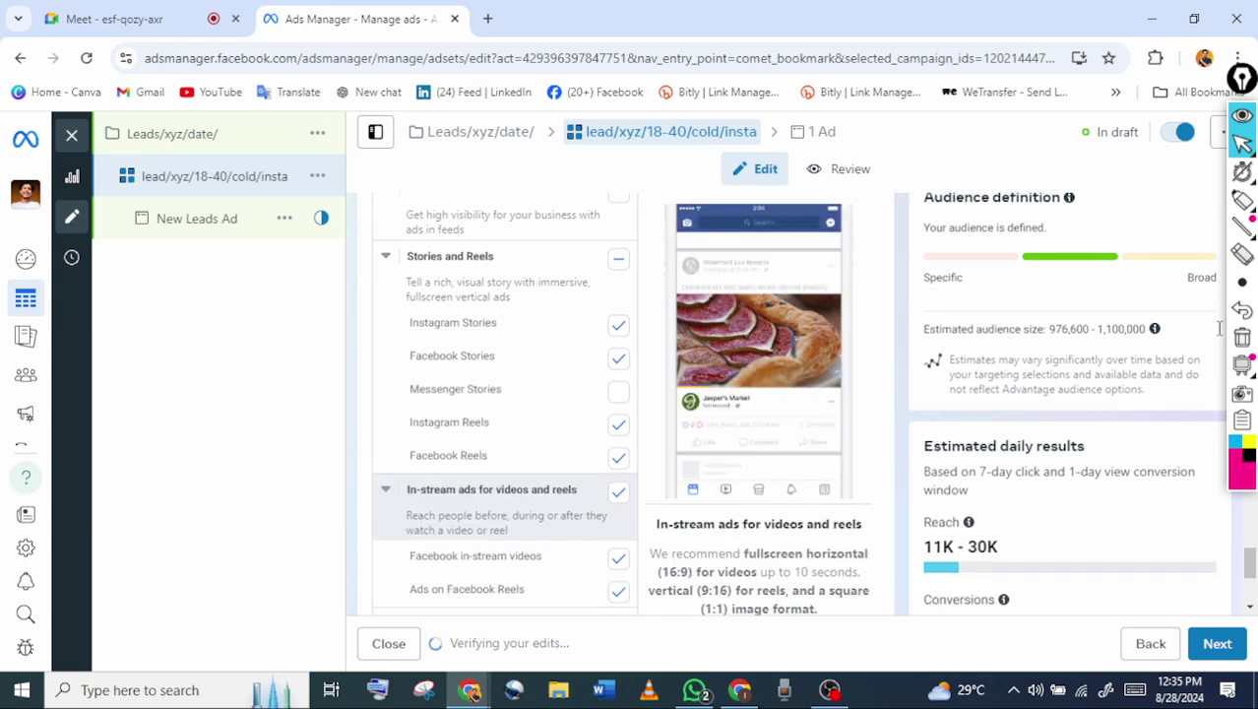
pyautogui.scroll(-3, 1220, 332)
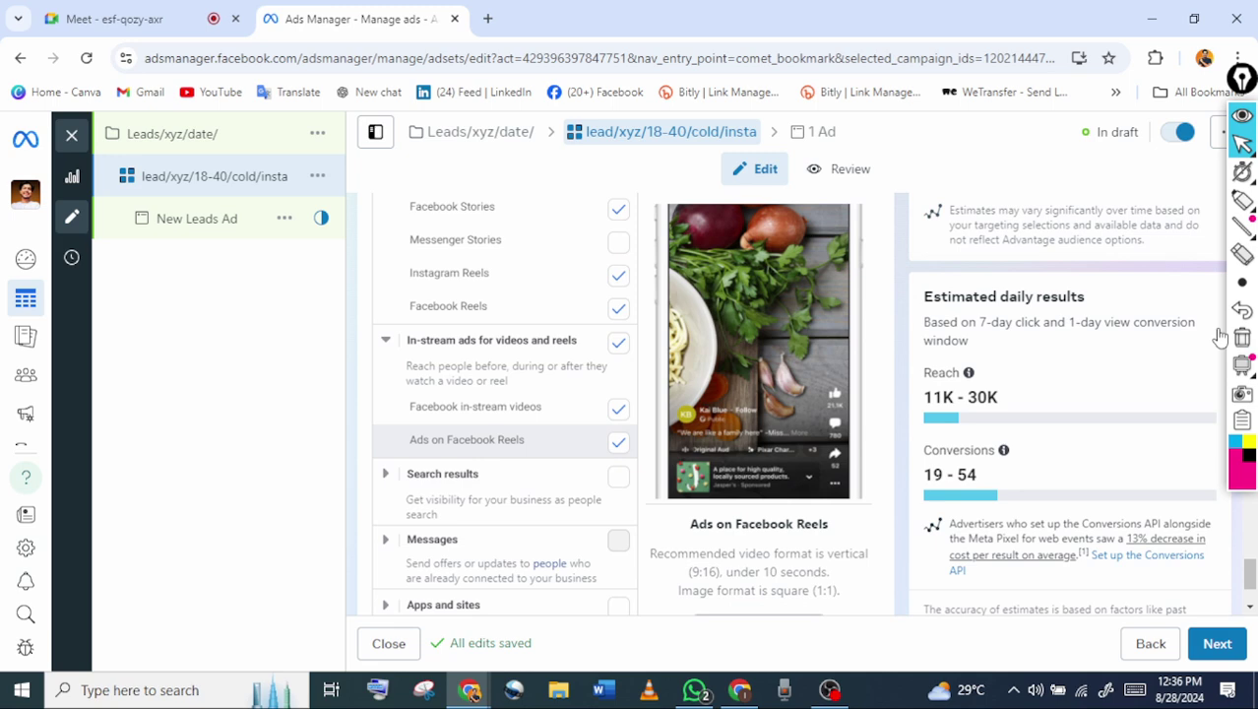
pyautogui.scroll(-1, 504, 482)
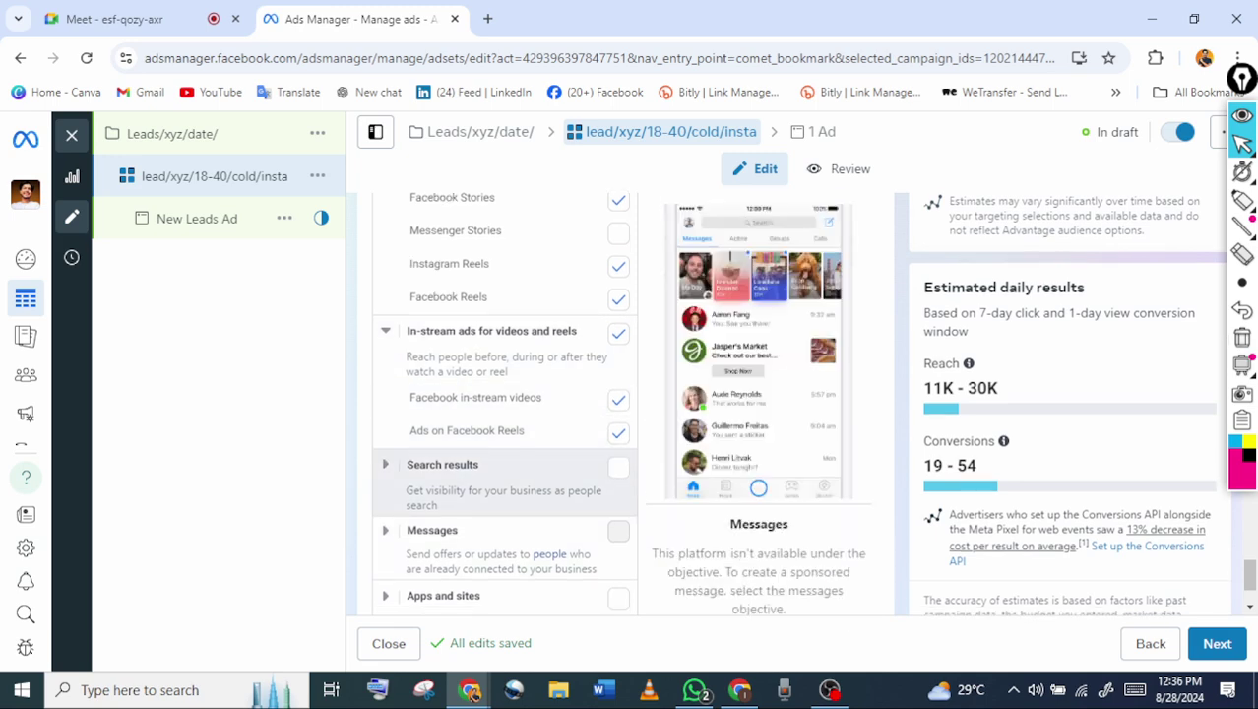
pyautogui.scroll(5, 1220, 334)
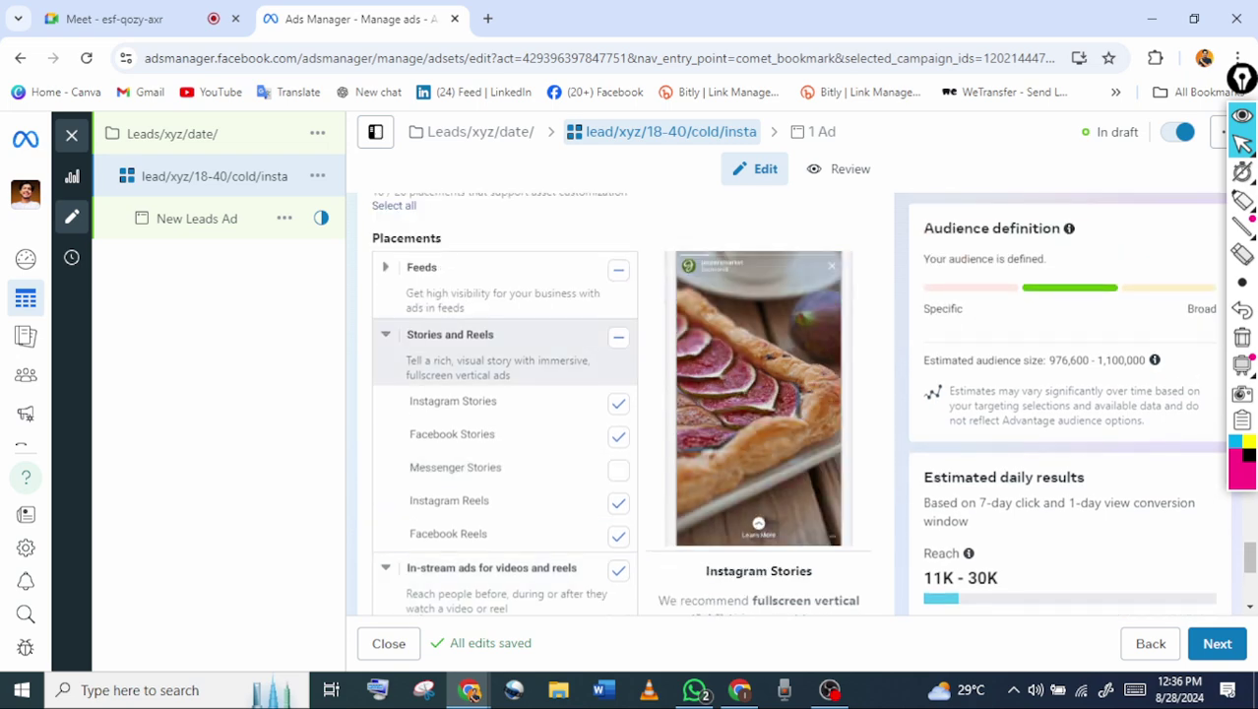
pyautogui.scroll(8, 1220, 334)
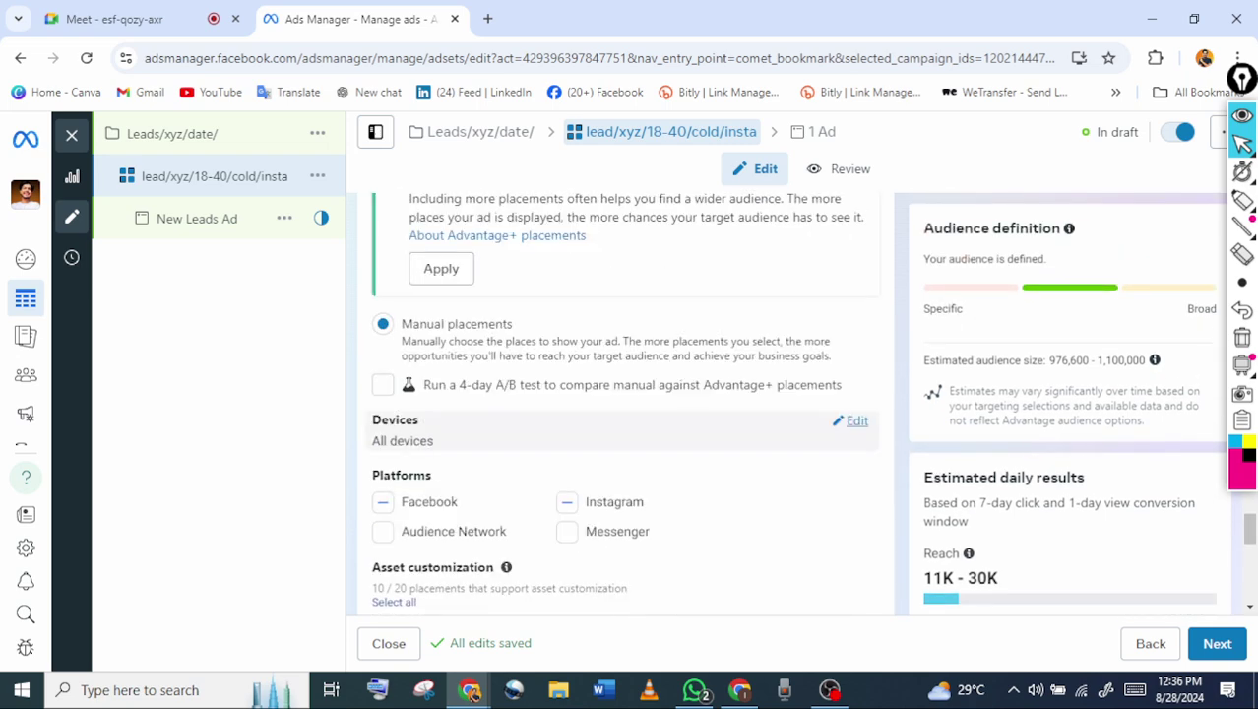
pyautogui.scroll(-2, 1220, 335)
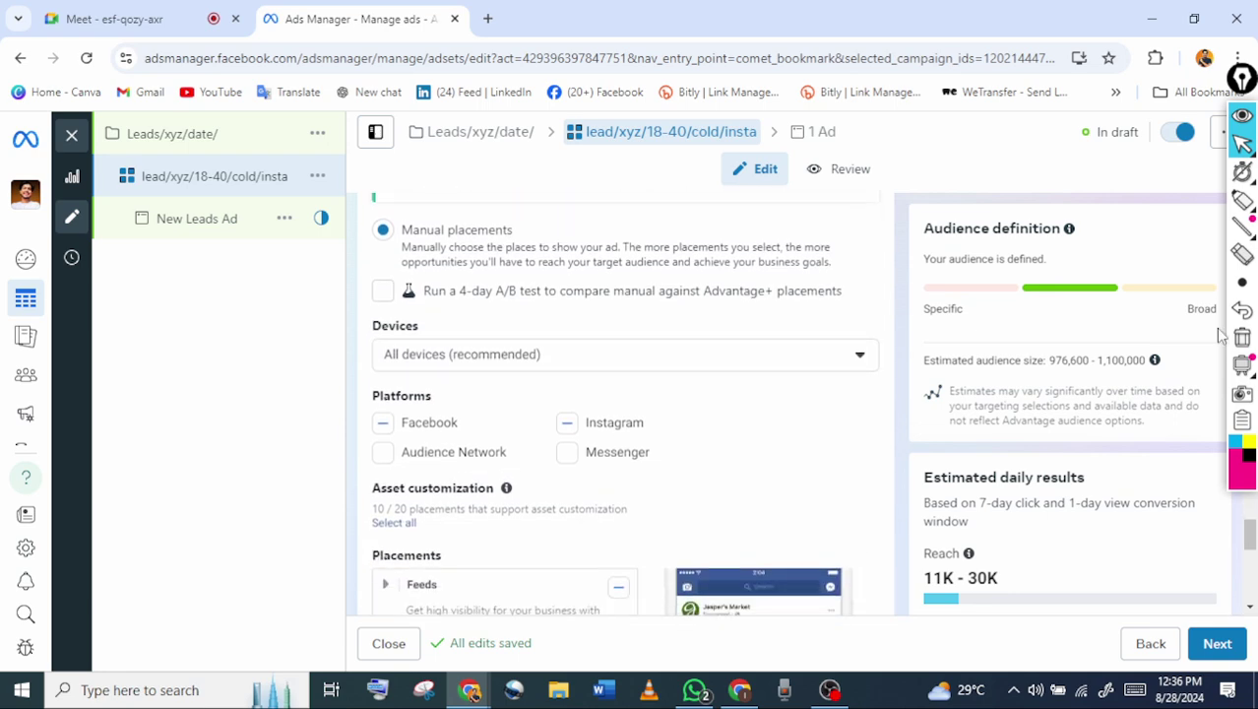
# Handwrite and circle "Insta" with the annotation pen beside the open Devices list, and clear the annotation
pyautogui.moveTo(1233, 205)
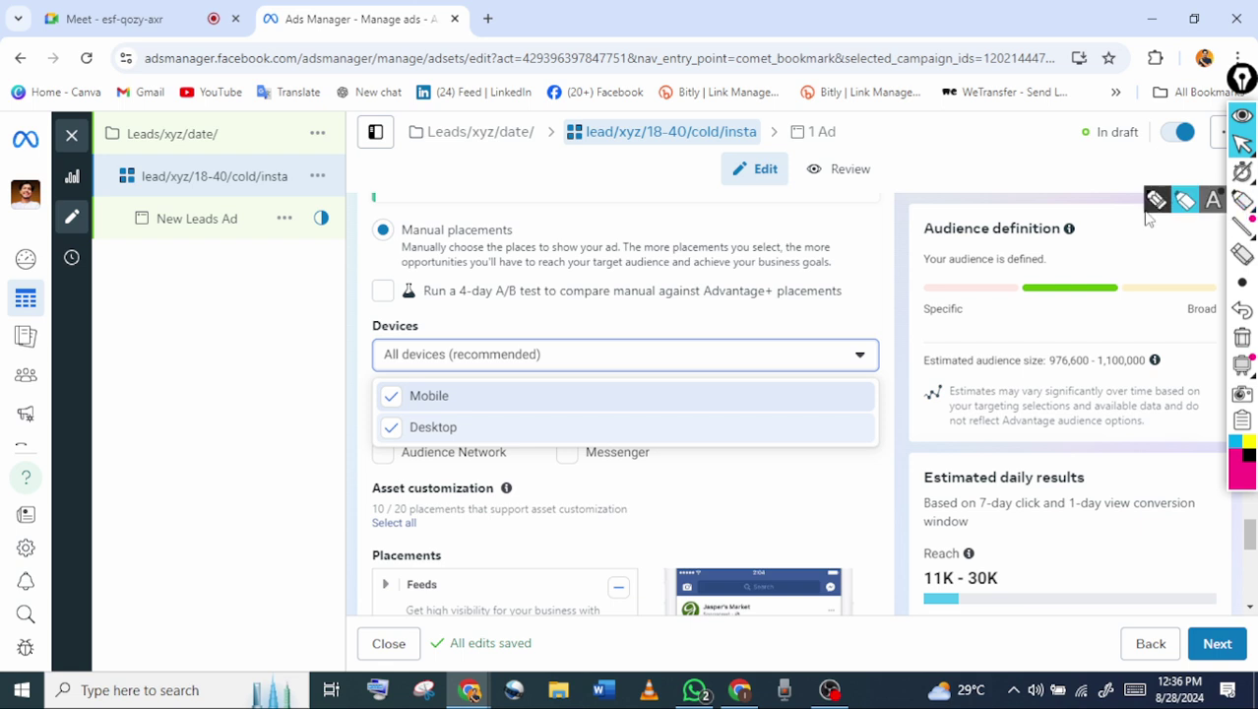
pyautogui.click(1185, 200)
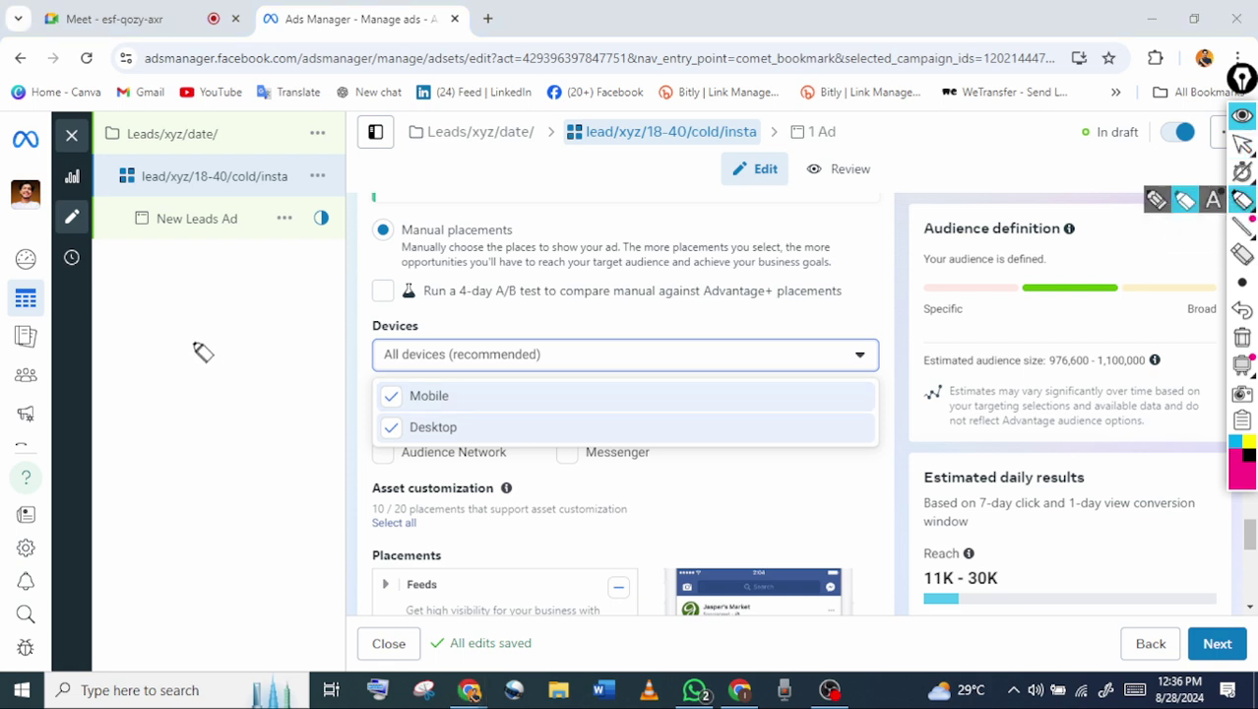
pyautogui.moveTo(194, 333)
pyautogui.mouseDown()
pyautogui.moveTo(197, 379)
pyautogui.moveTo(253, 357)
pyautogui.moveTo(275, 315)
pyautogui.moveTo(317, 313)
pyautogui.mouseUp()
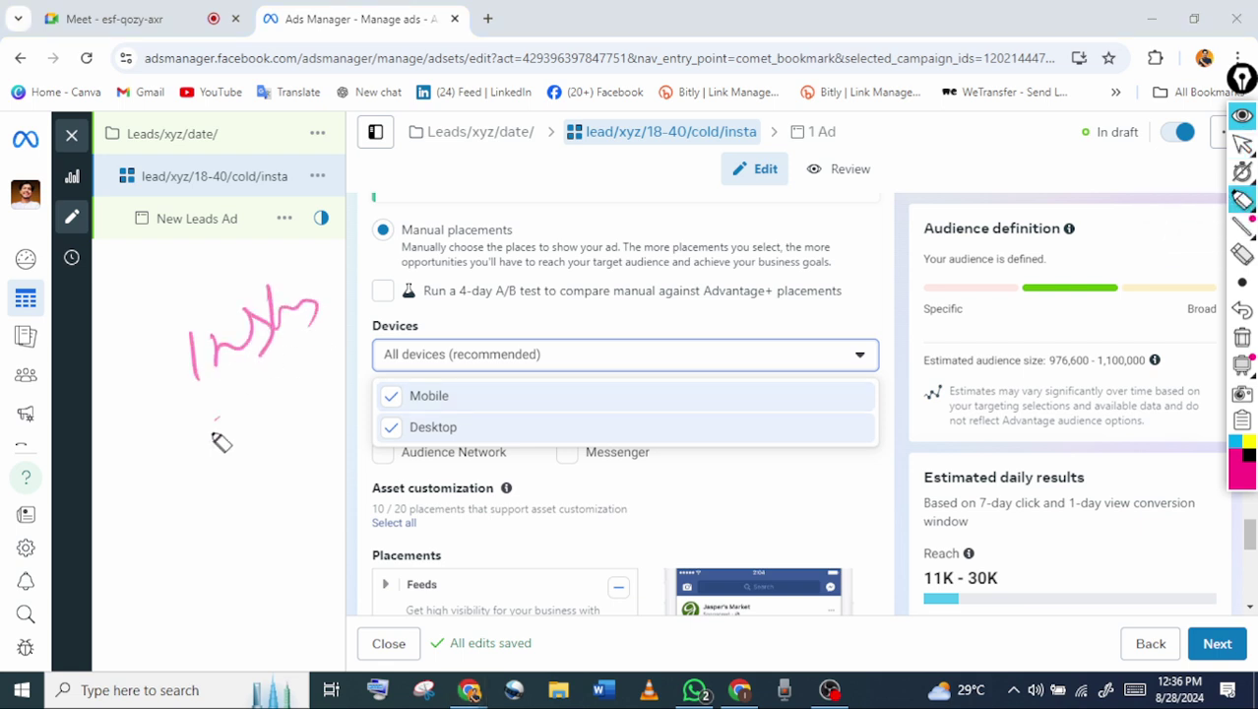
pyautogui.moveTo(210, 431); pyautogui.dragTo(185, 459)
pyautogui.click(1242, 144)
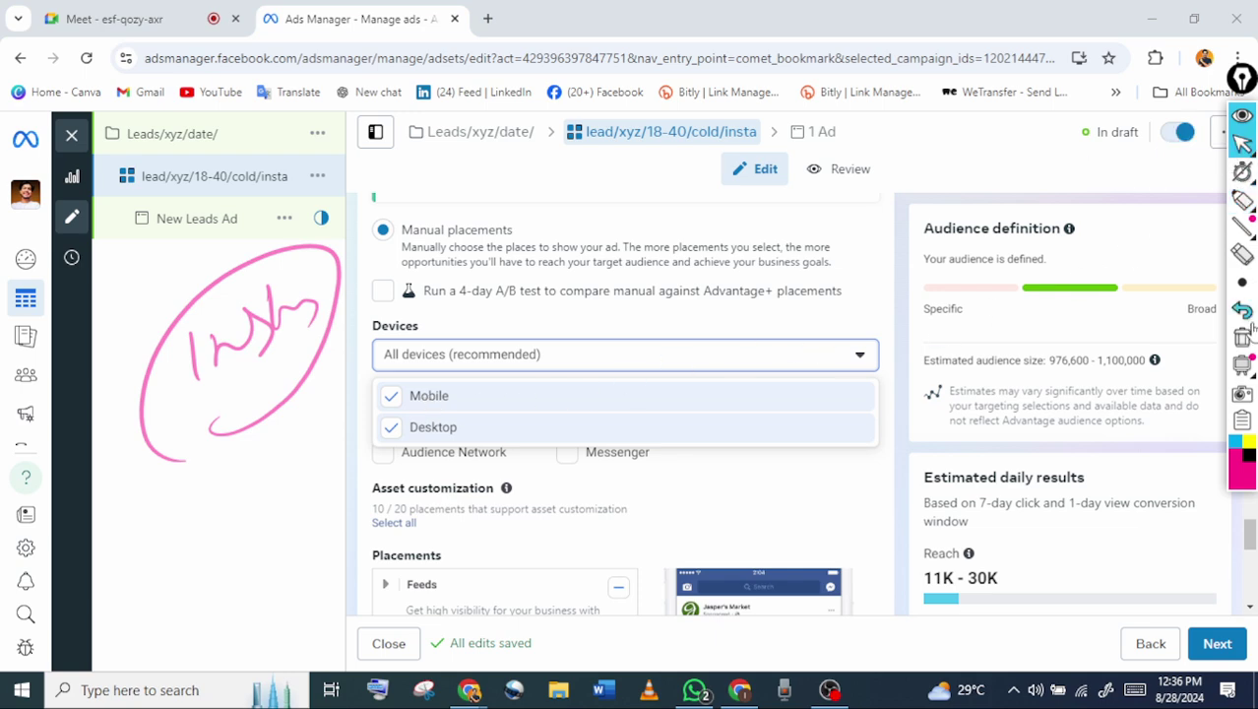
pyautogui.click(1241, 336)
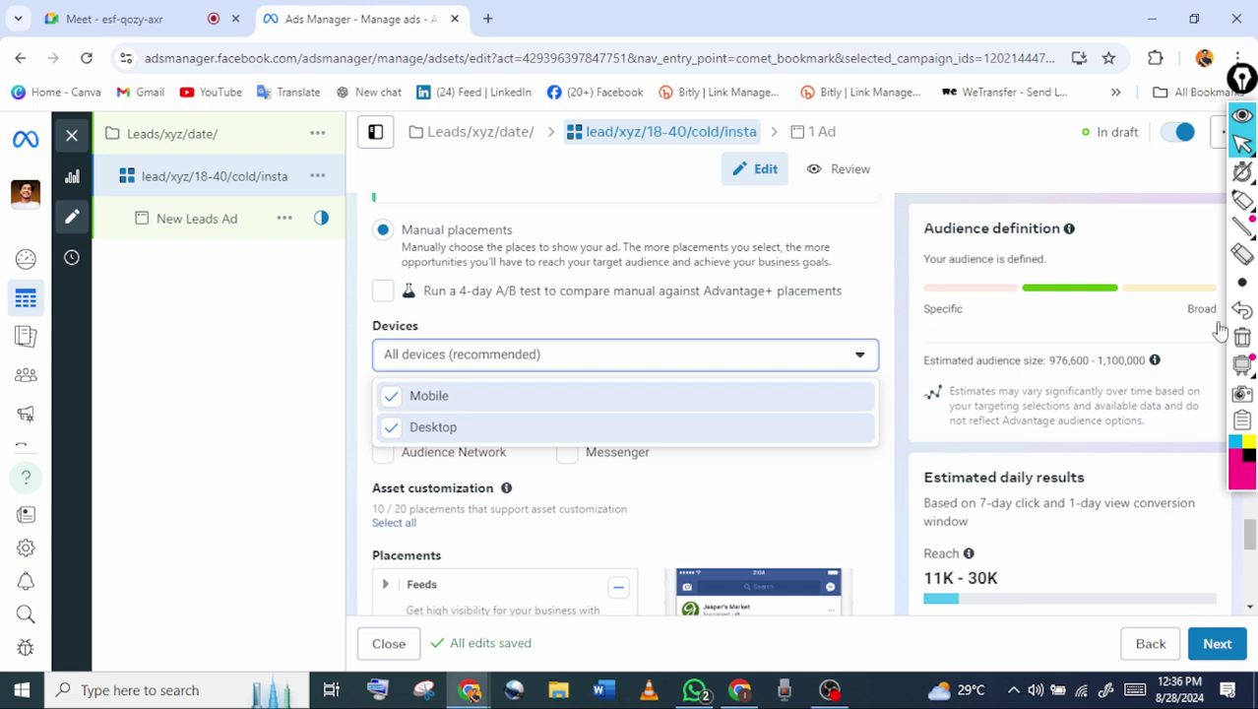
# Deselect Desktop under Devices to limit the manual placements to Mobile
pyautogui.press('space')
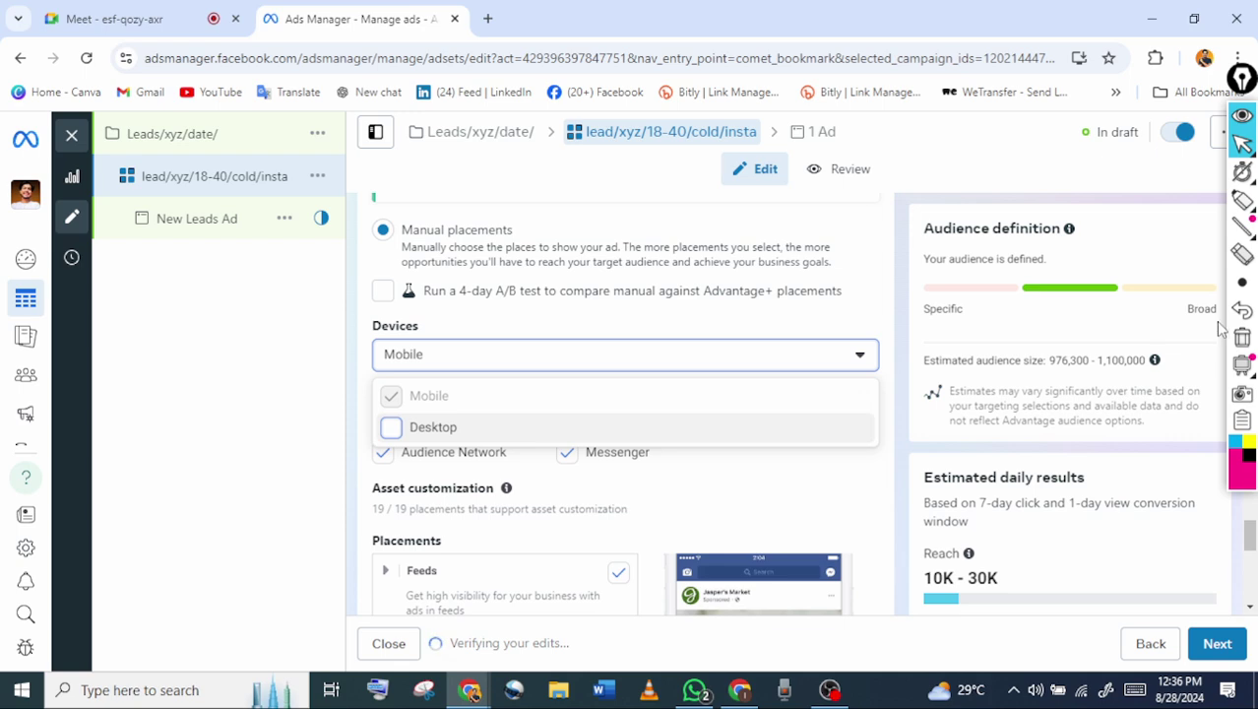
# Handwrite "Mobile or iphone" and a circled "10" with the annotation pen beside the Devices list, and clear the annotation
pyautogui.moveTo(1237, 202)
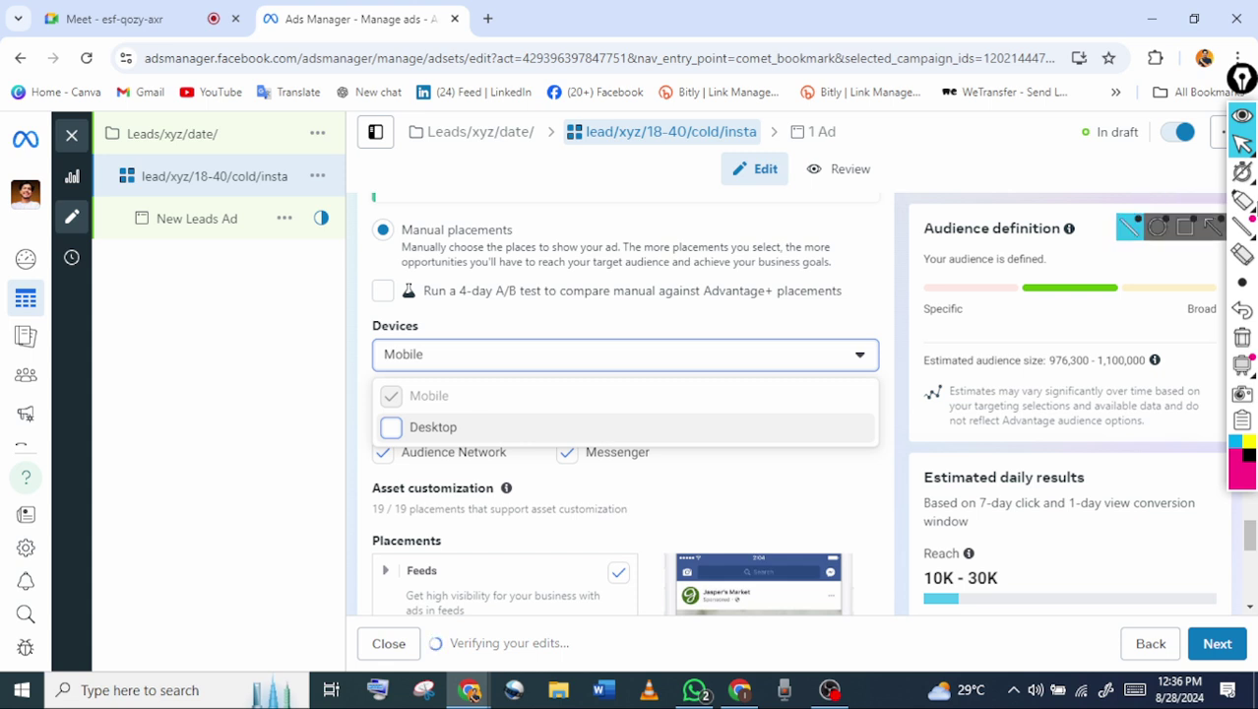
pyautogui.click(1243, 201)
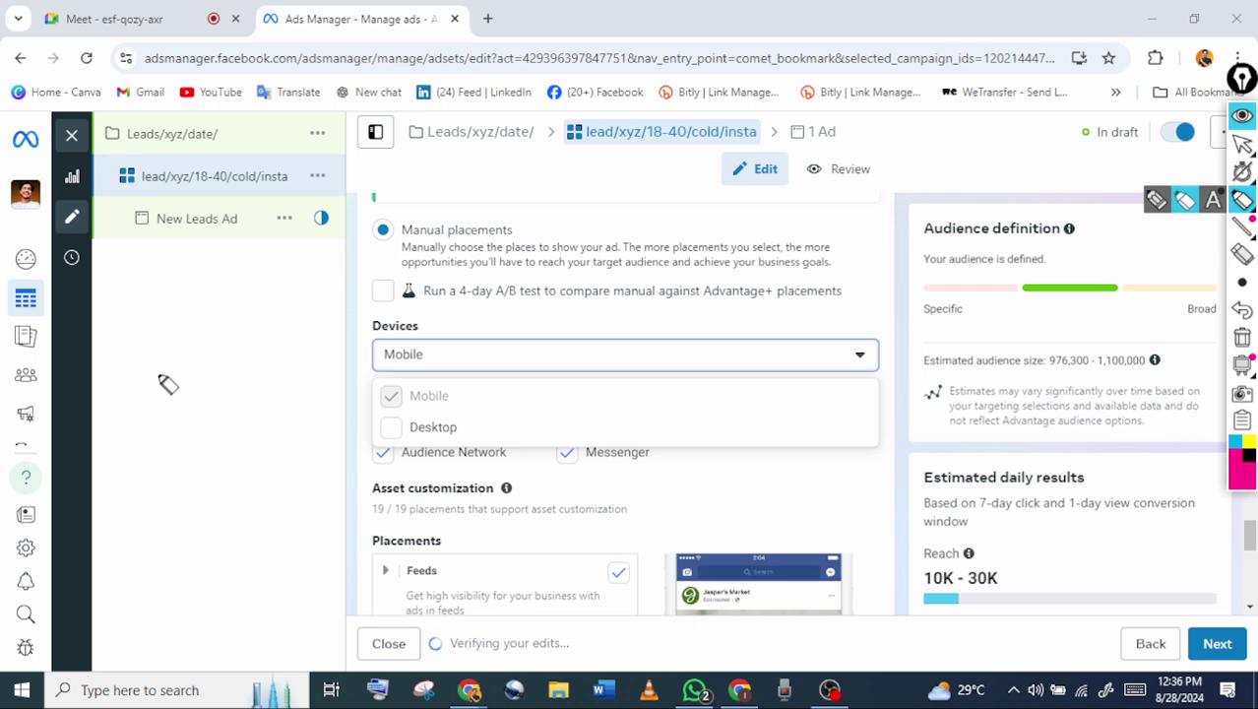
pyautogui.moveTo(147, 396); pyautogui.dragTo(173, 374)
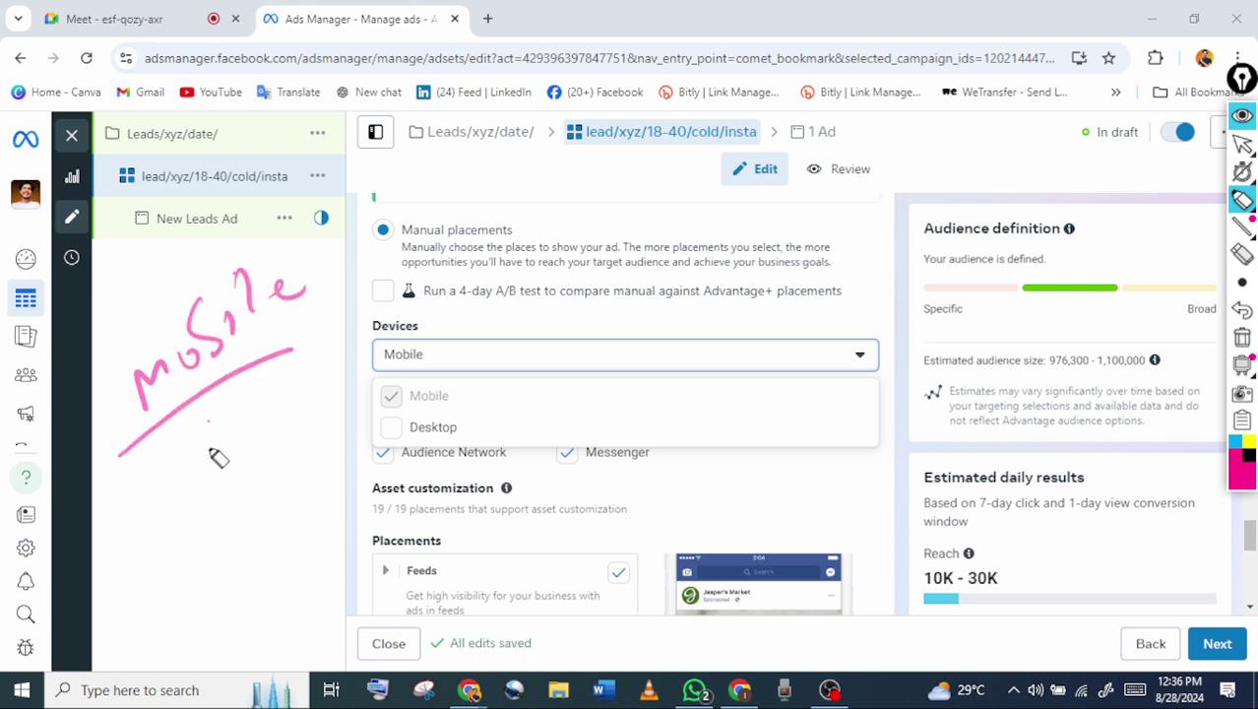
pyautogui.moveTo(210, 446); pyautogui.dragTo(220, 429)
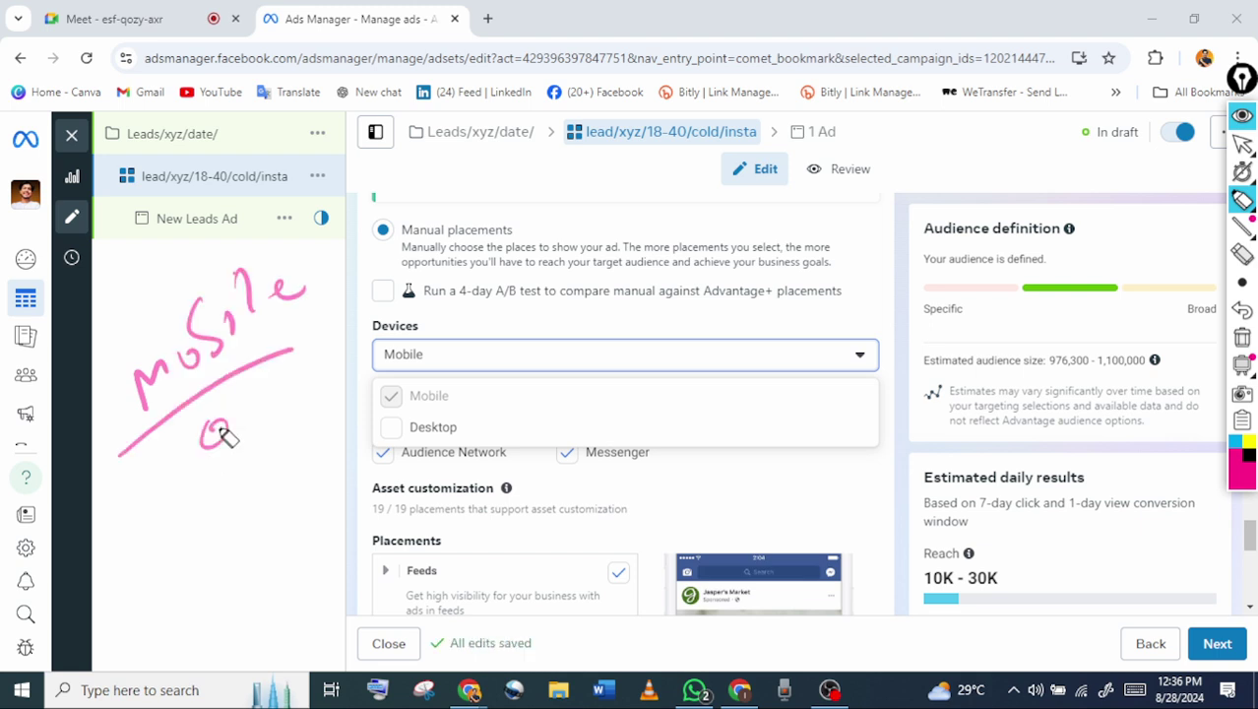
pyautogui.moveTo(227, 436)
pyautogui.mouseDown()
pyautogui.moveTo(258, 562)
pyautogui.moveTo(251, 652)
pyautogui.mouseUp()
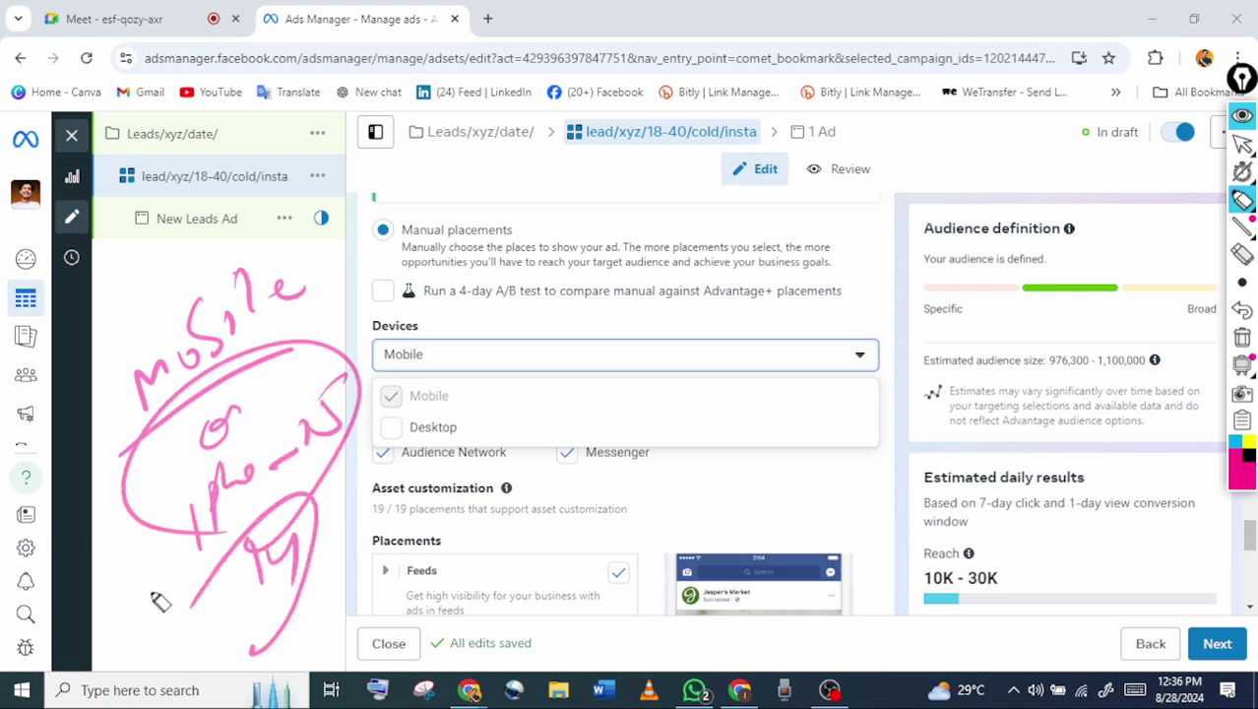
pyautogui.moveTo(160, 602); pyautogui.dragTo(178, 536)
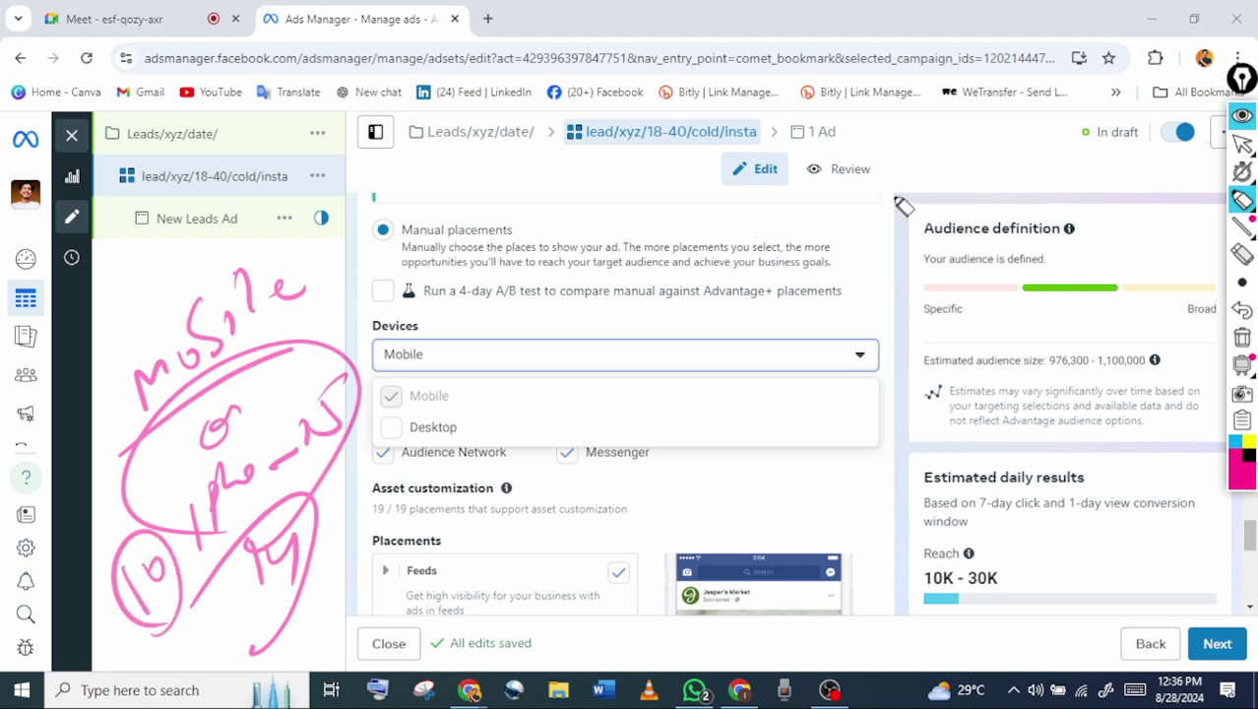
pyautogui.moveTo(1239, 150)
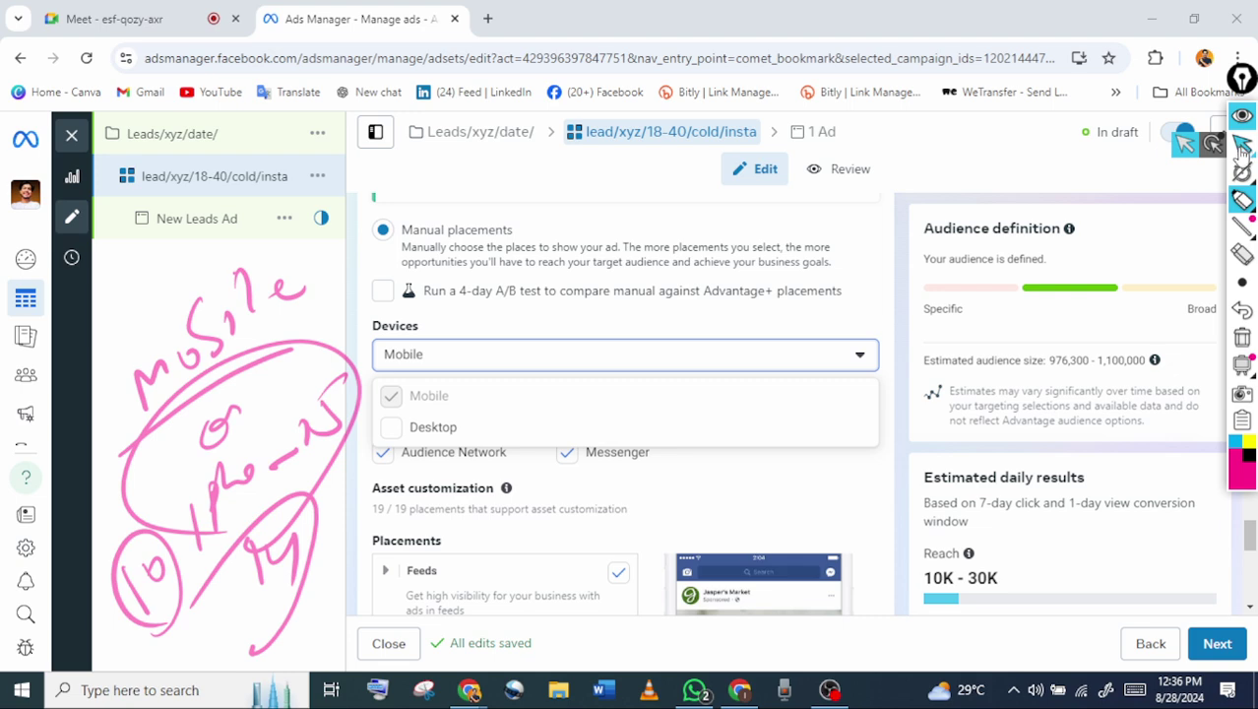
pyautogui.click(1240, 335)
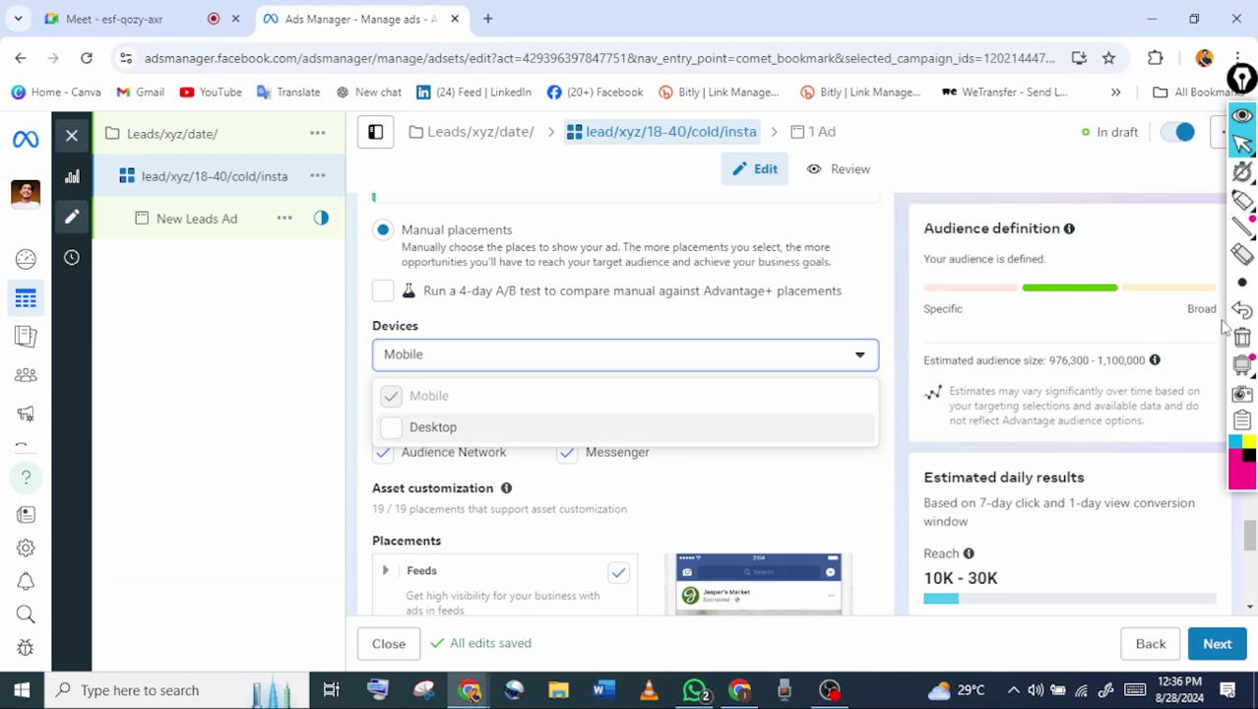
# Deselect Audience Network under Platforms in the manual placements
pyautogui.scroll(-2, 1226, 328)
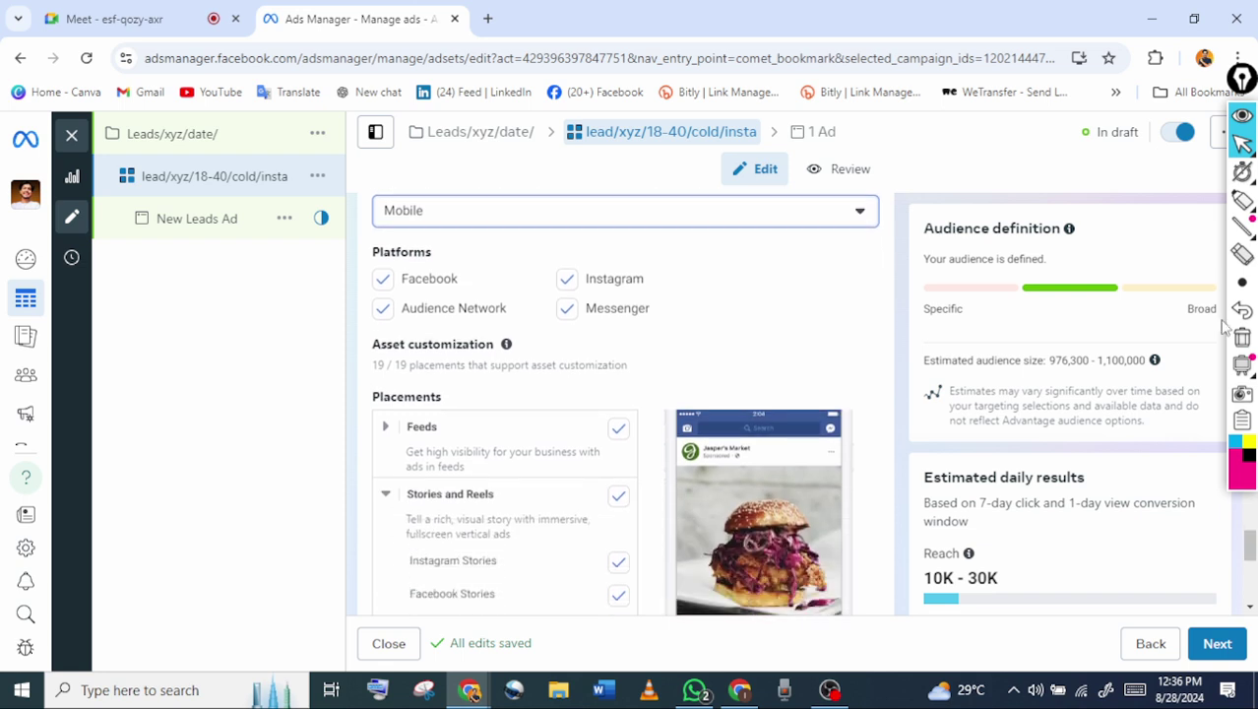
pyautogui.scroll(-1, 1226, 328)
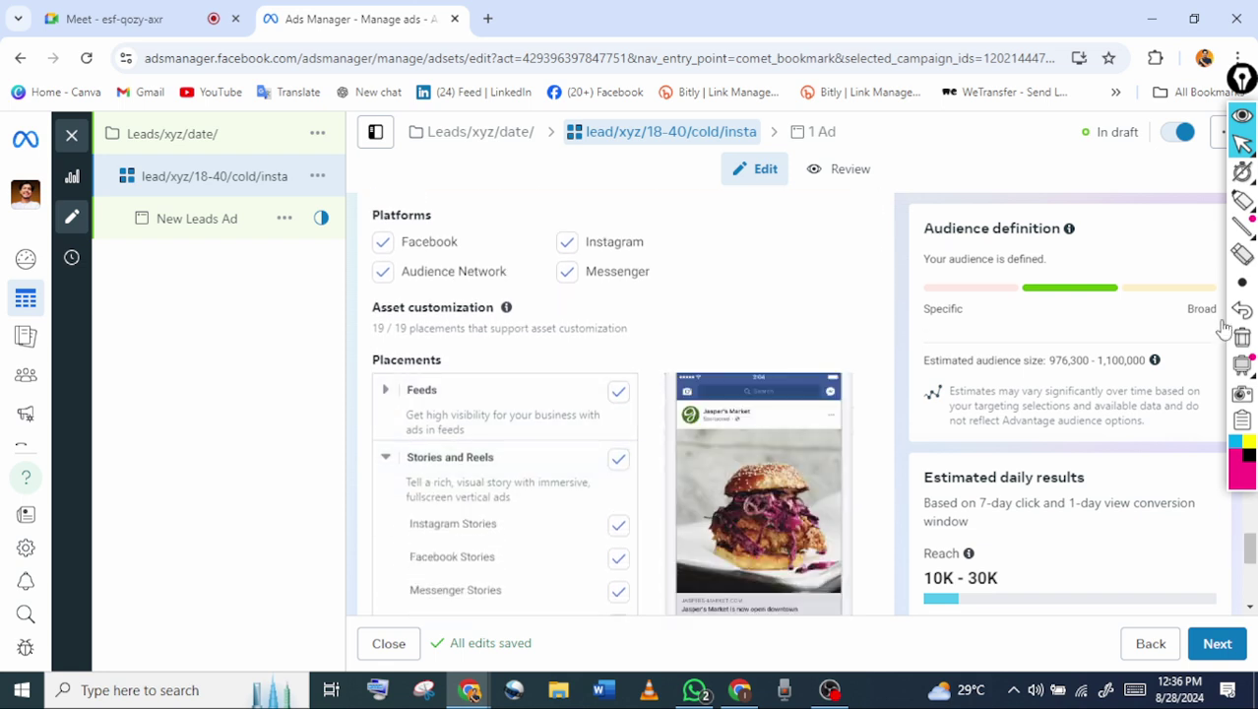
pyautogui.click(383, 272)
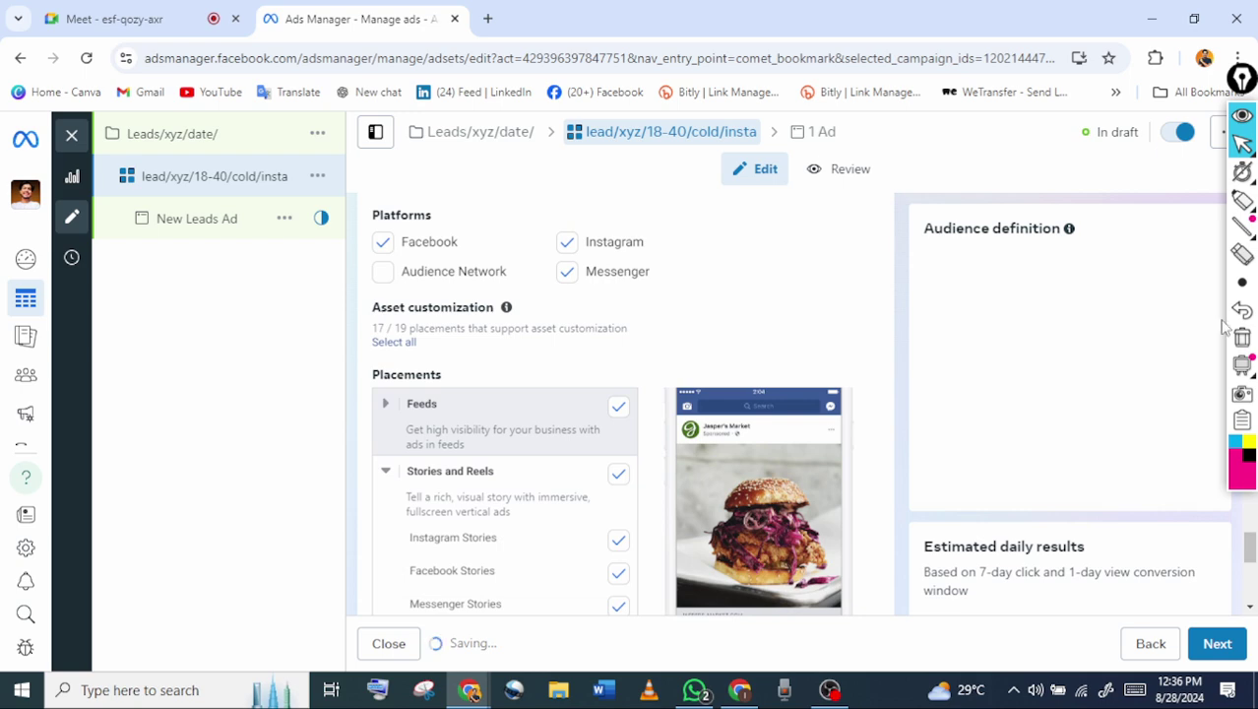
# Restrict Specific mobile devices & operating systems to iOS devices only, and clear the handwritten notes from the screen
pyautogui.scroll(-5, 1225, 328)
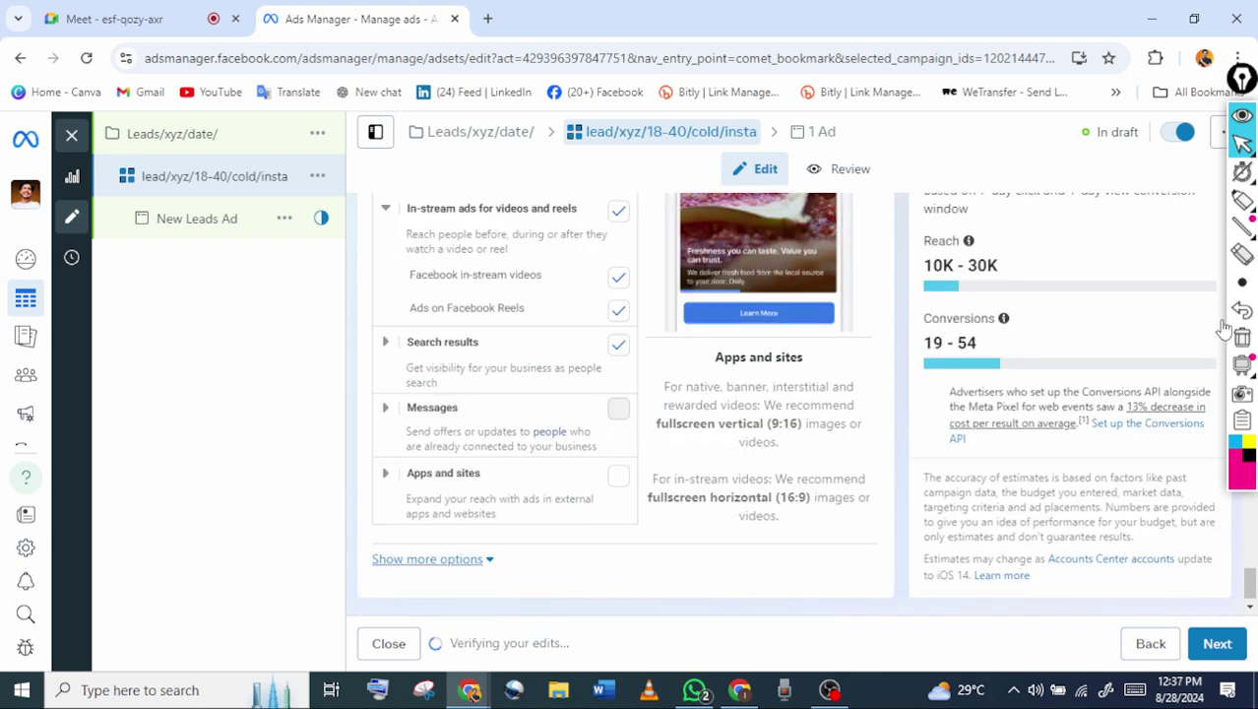
pyautogui.scroll(-3, 1224, 327)
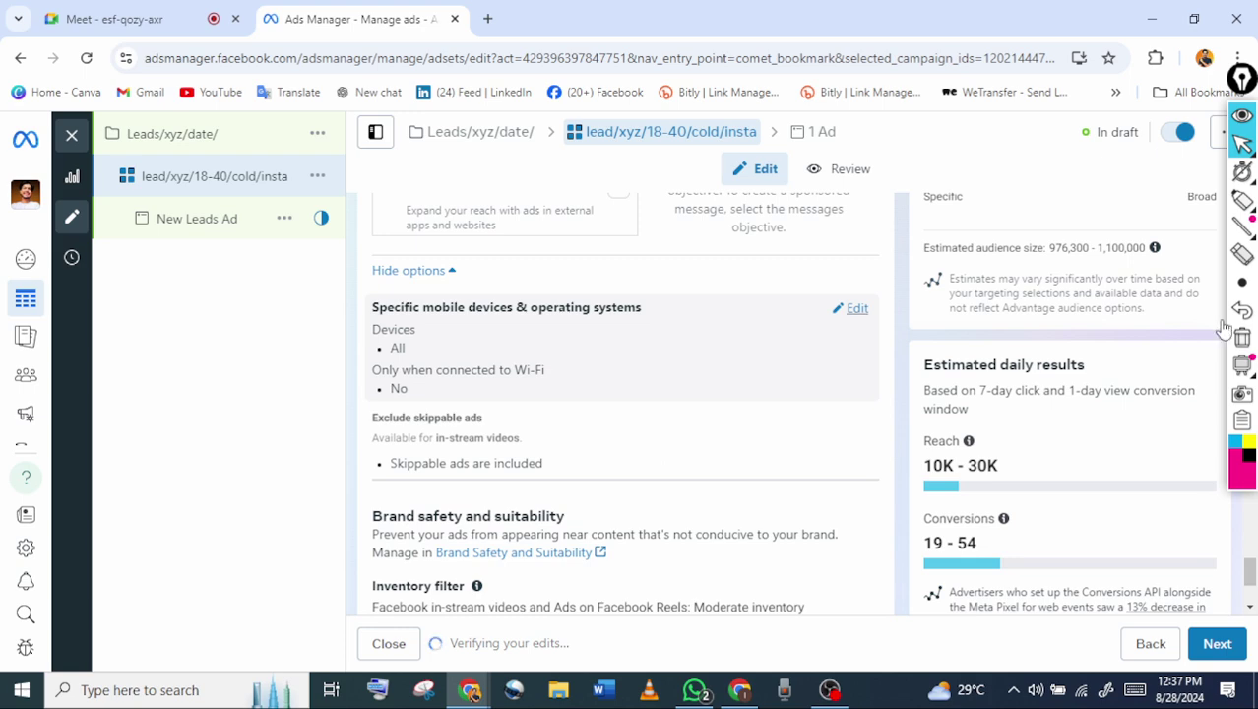
pyautogui.click(849, 308)
pyautogui.click(624, 335)
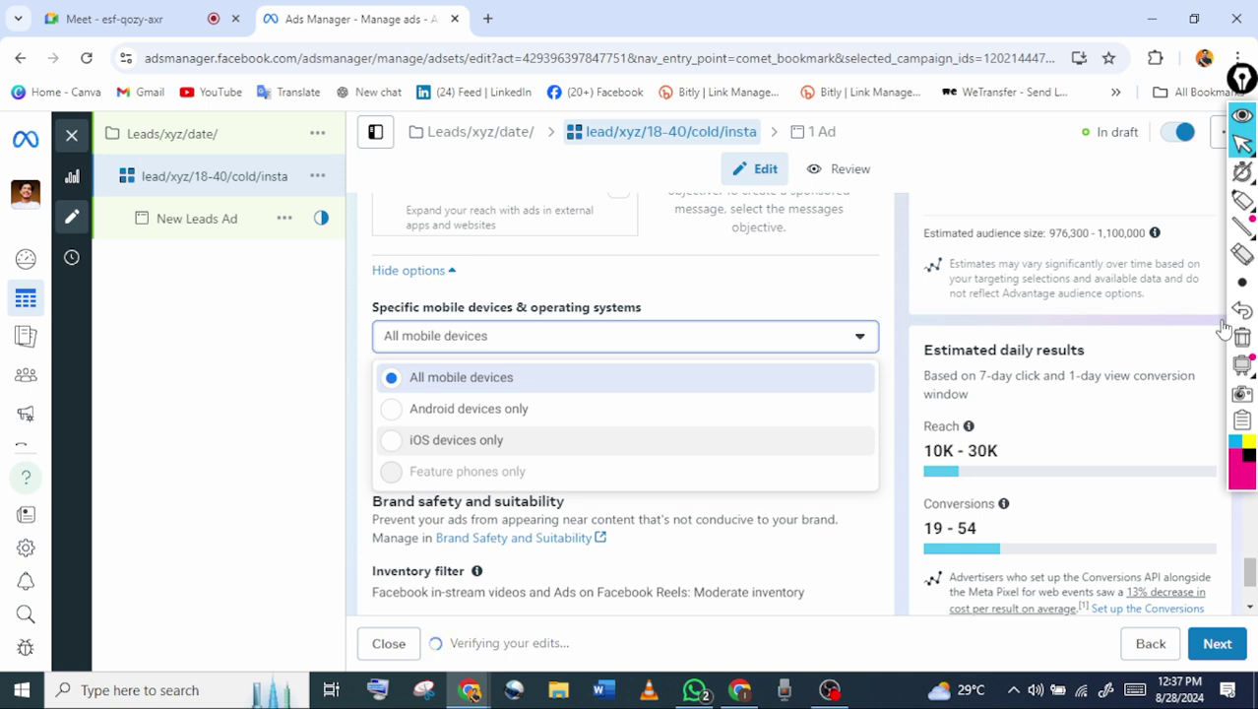
pyautogui.click(456, 440)
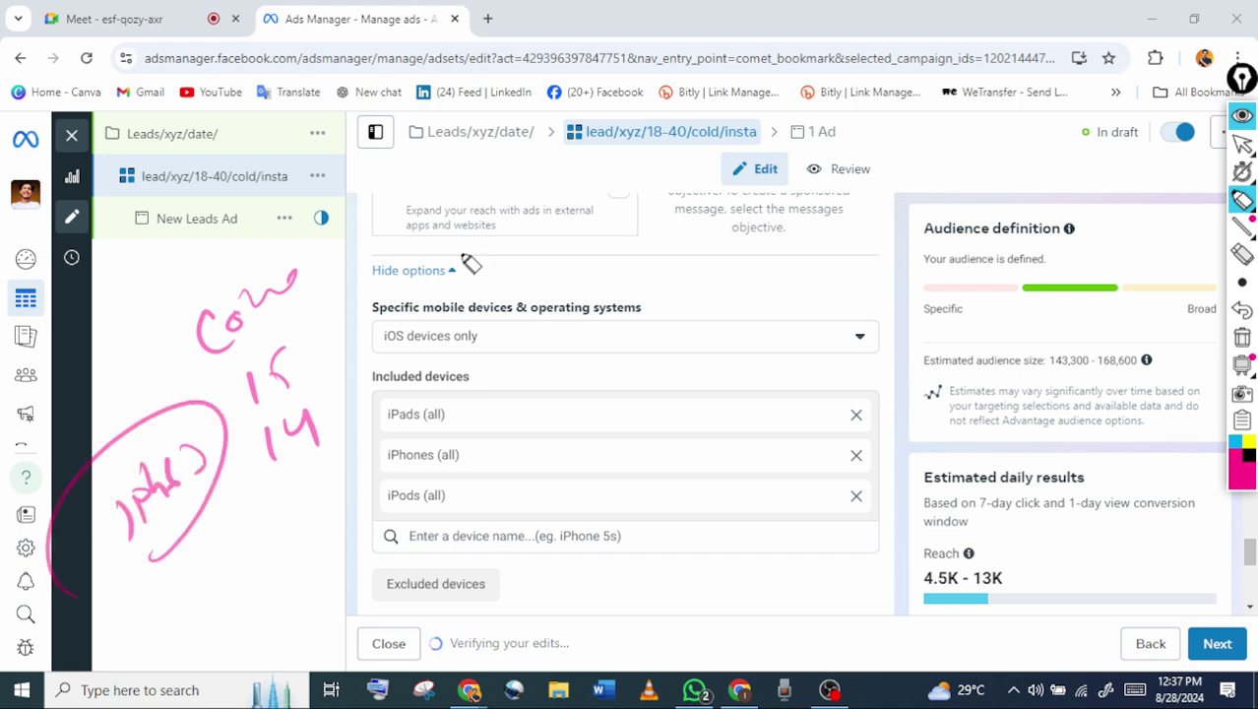
pyautogui.click(1242, 143)
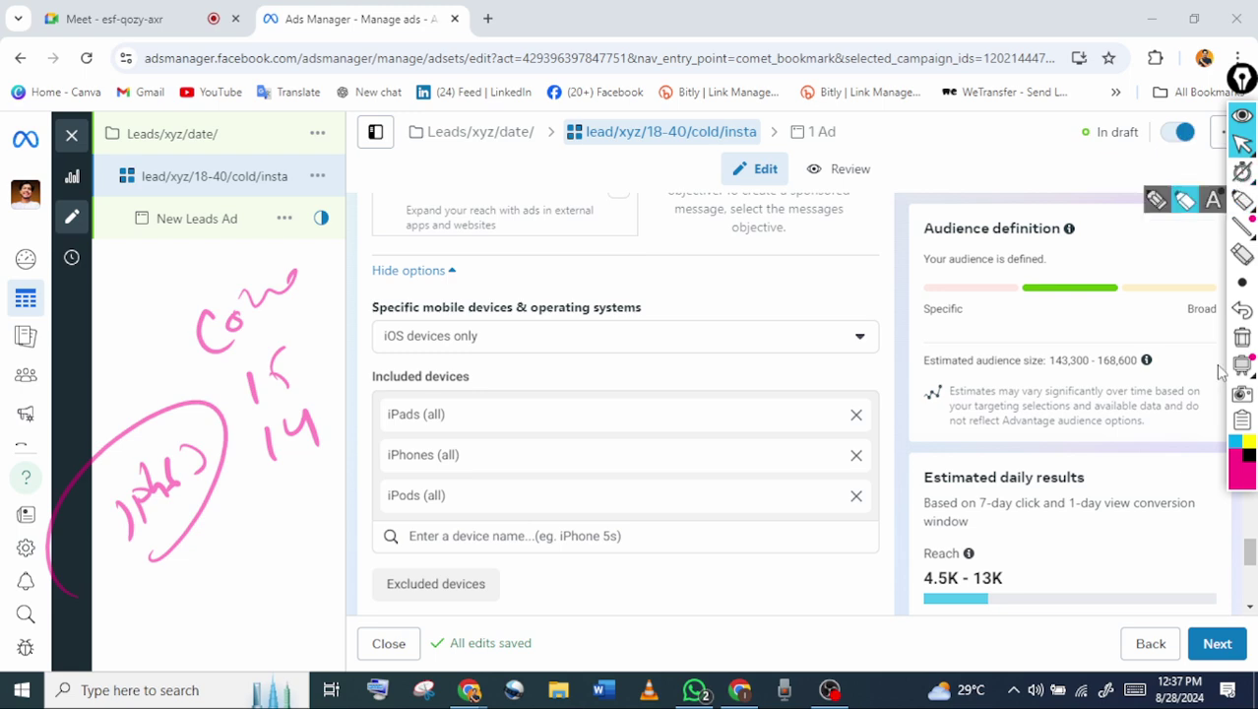
pyautogui.click(1242, 337)
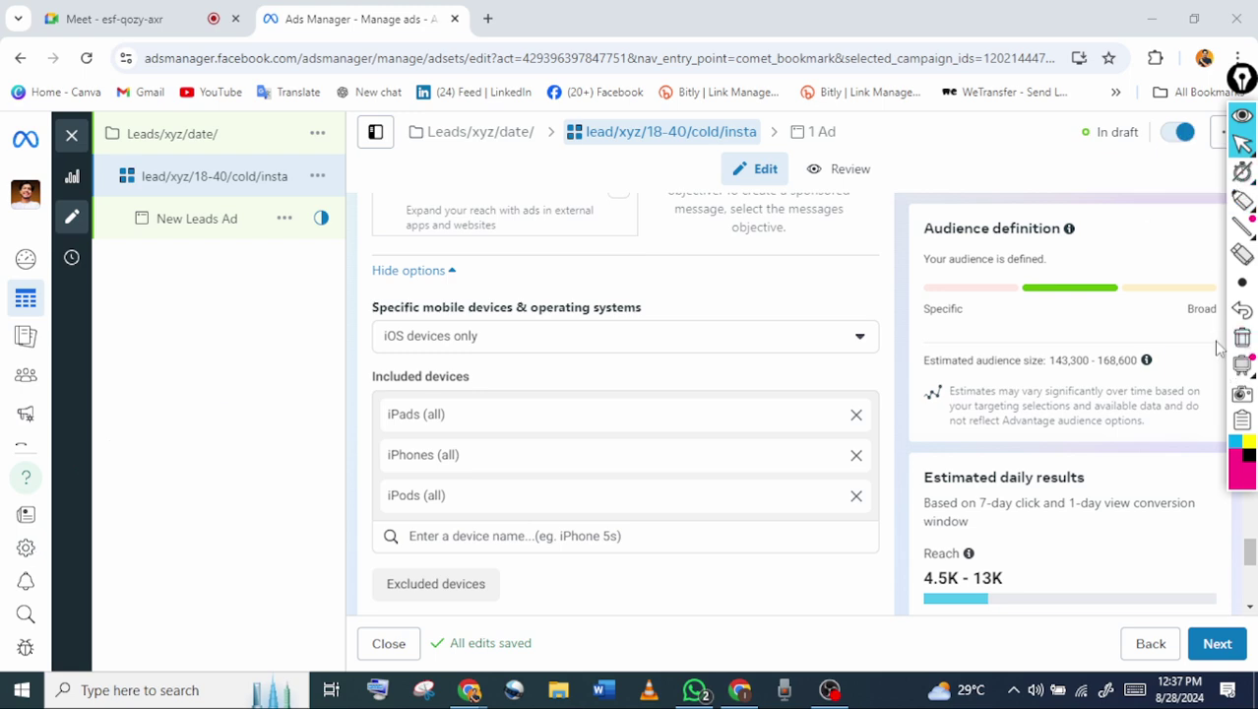
# Search for "ihpne" in the Included devices setting
pyautogui.click(625, 536)
pyautogui.write('i')
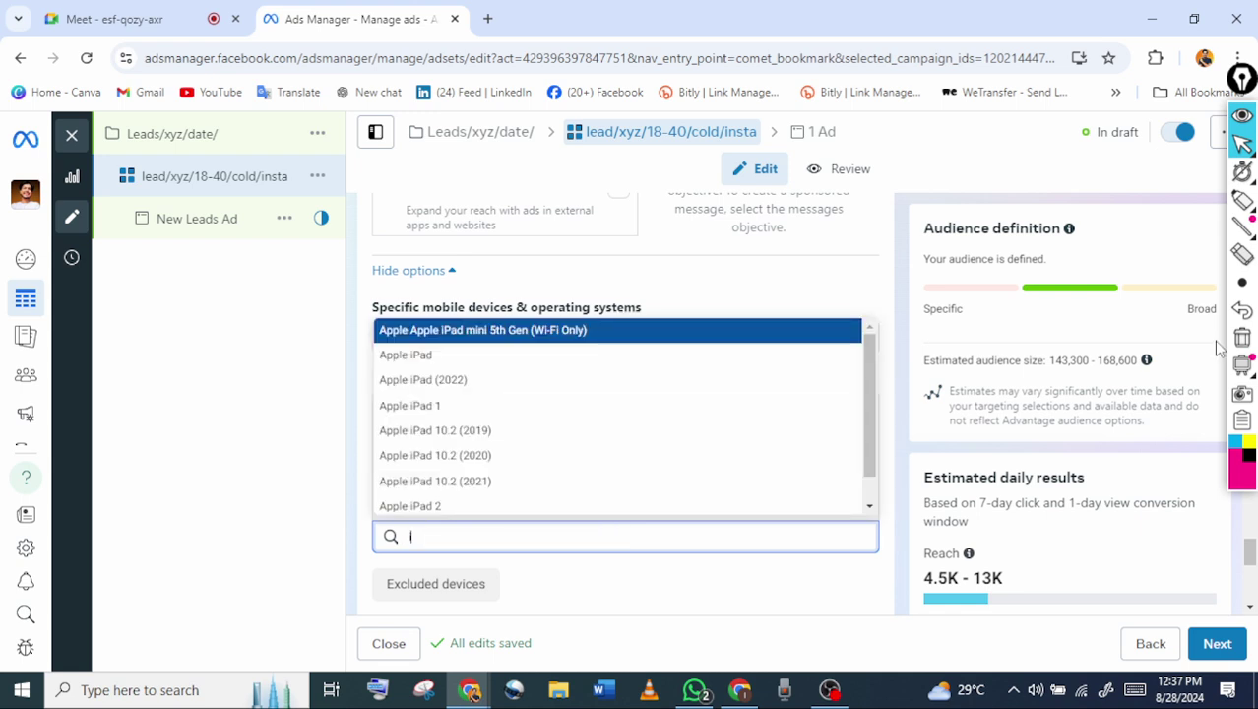
pyautogui.write('hpne')
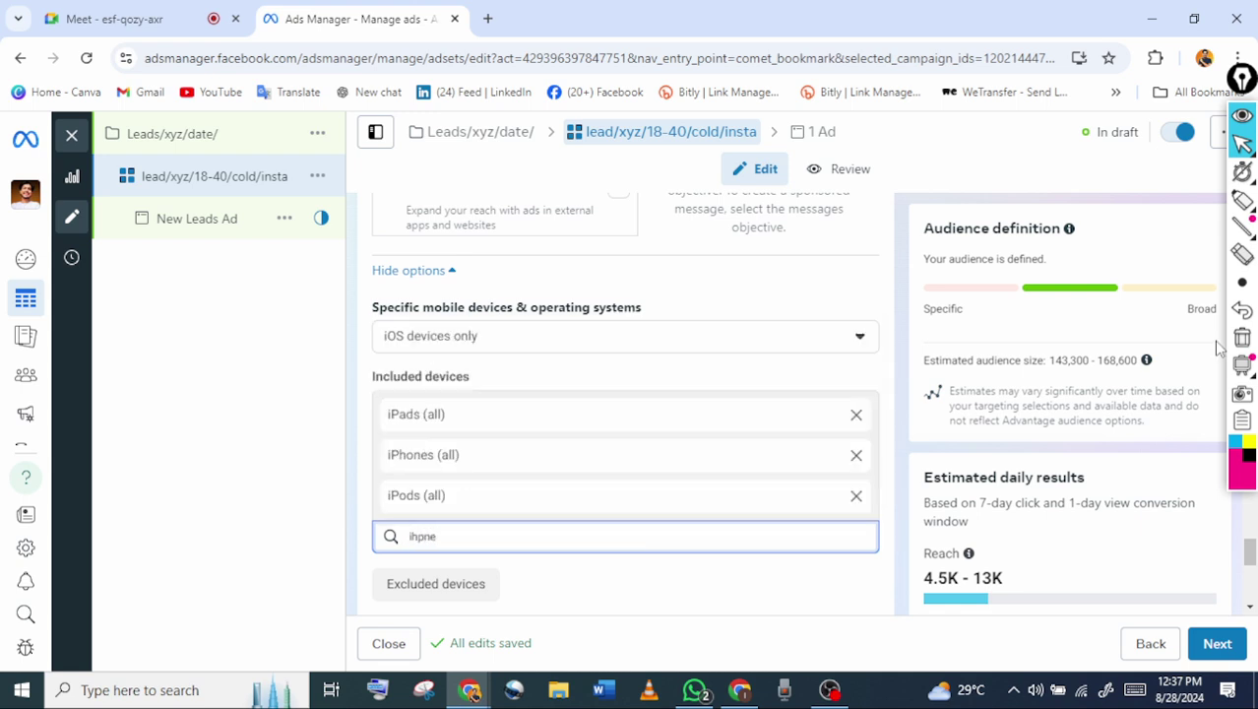
# Show the Excluded devices setting and search it for "iphone6"
pyautogui.click(435, 584)
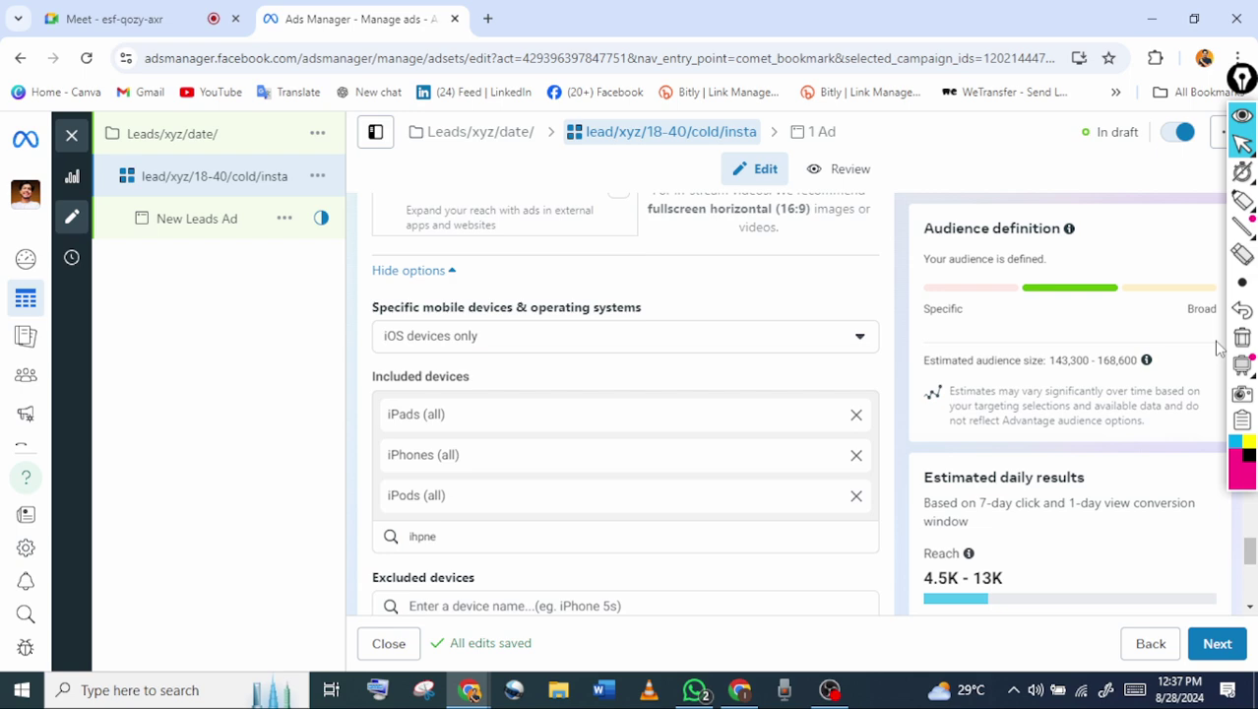
pyautogui.scroll(-1, 1217, 347)
pyautogui.press('Tab')
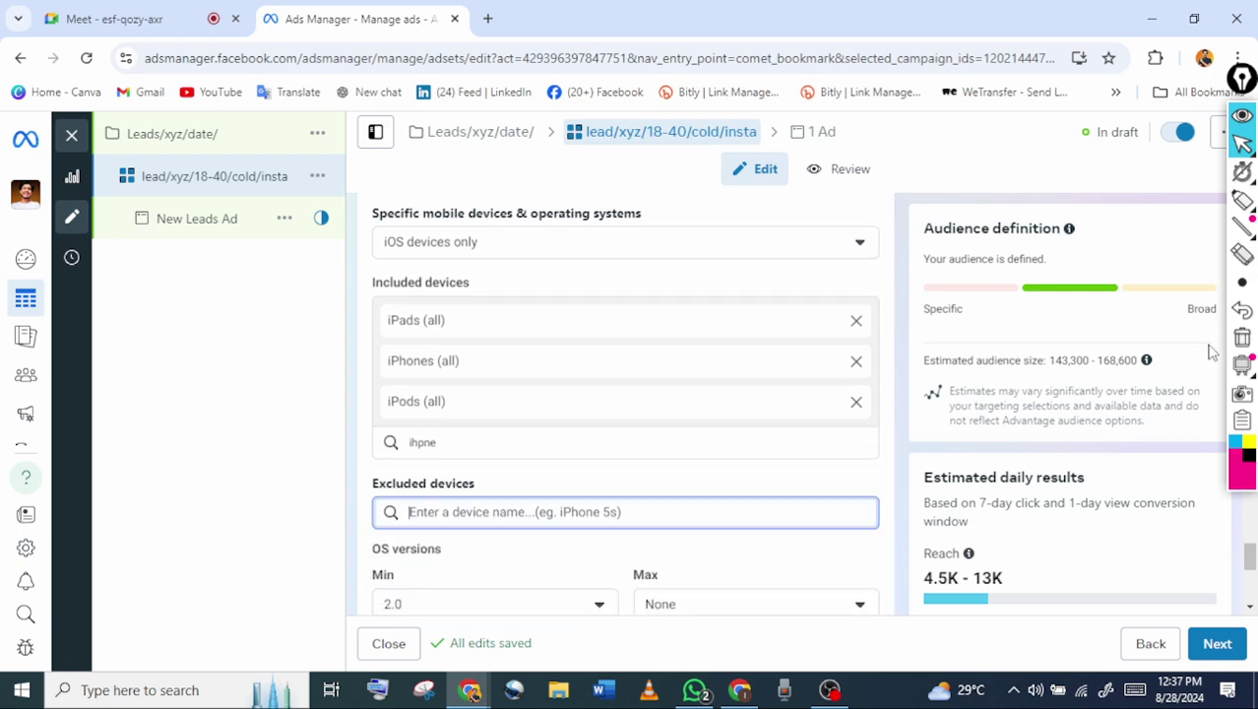
pyautogui.write('iphone')
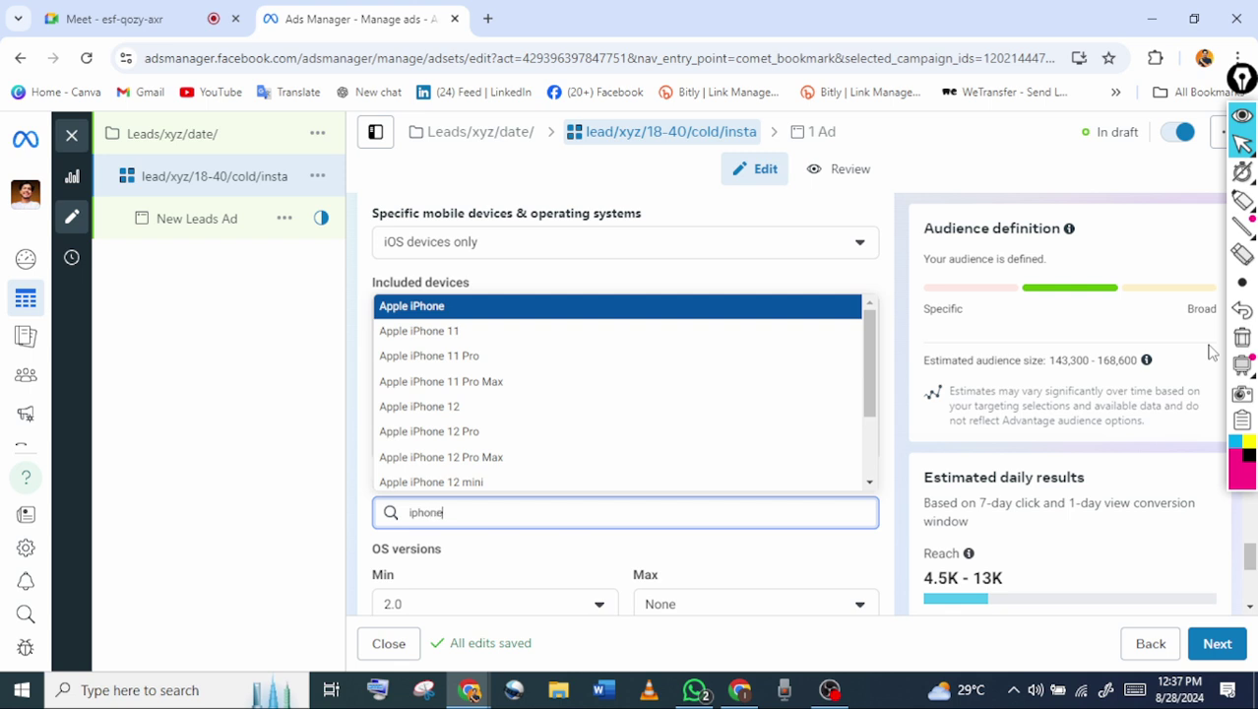
pyautogui.write('6')
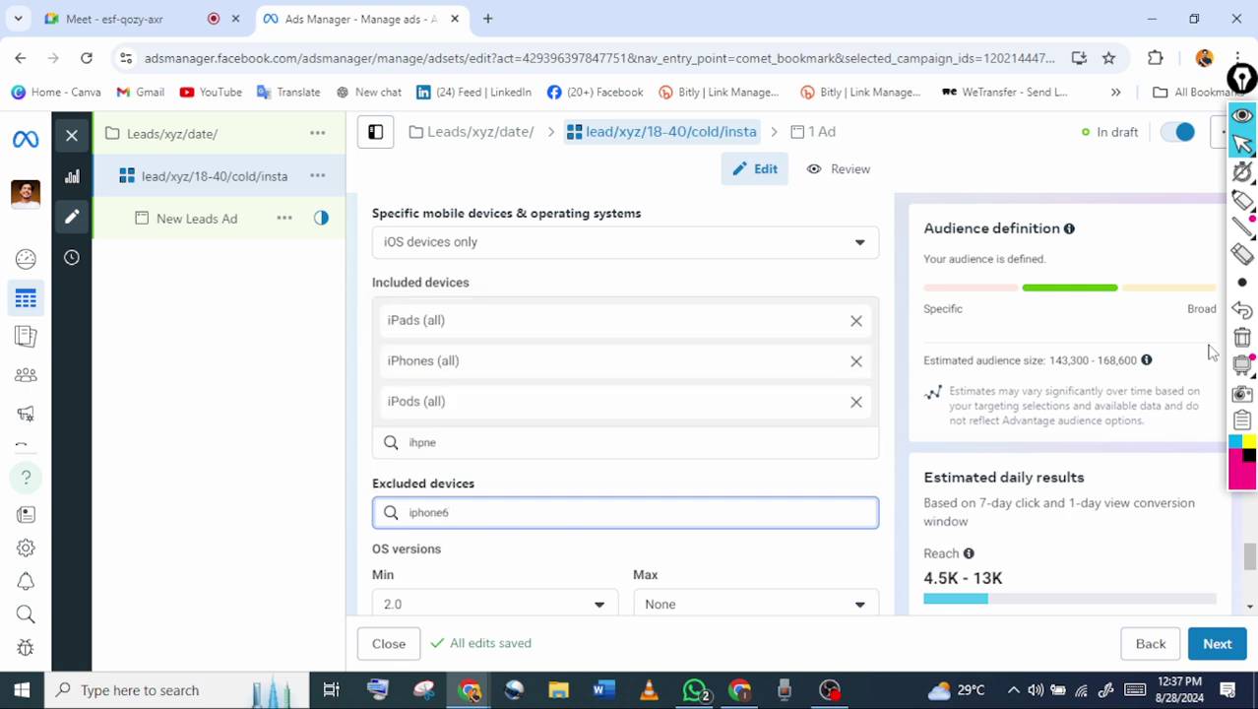
pyautogui.doubleClick(429, 512)
pyautogui.scroll(-1, 524, 522)
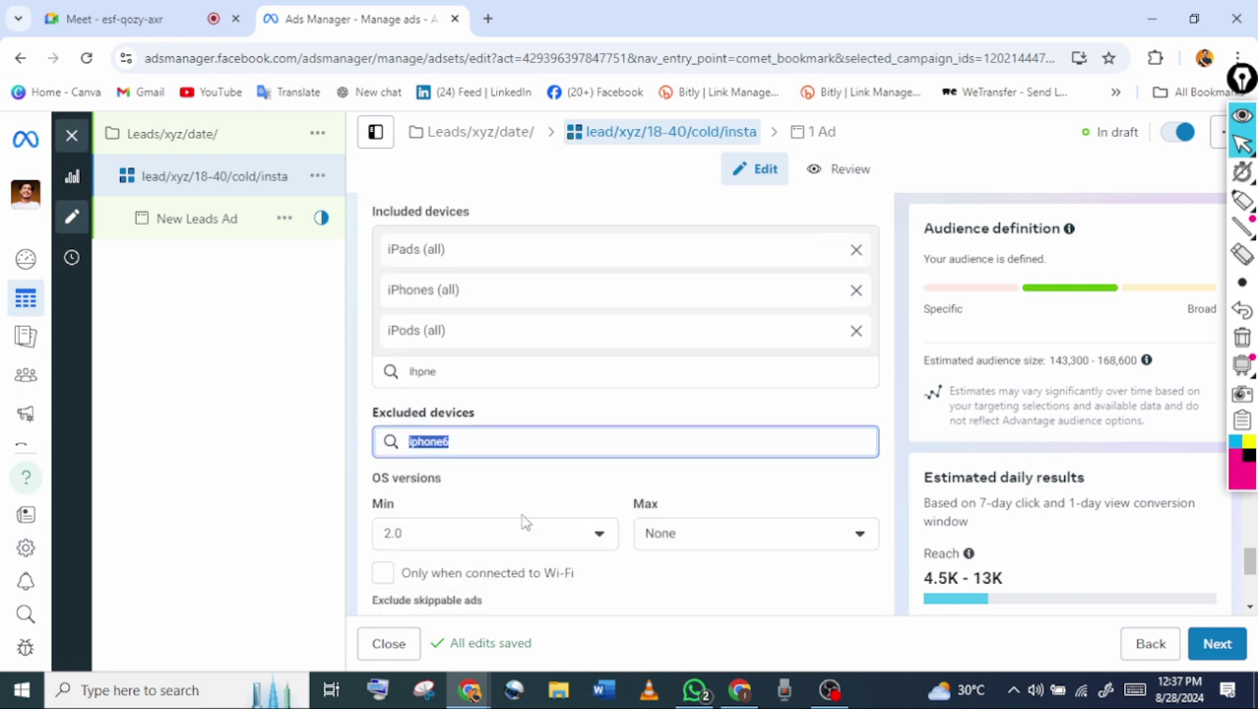
# Handwrite and circle "Luxury" and "Iph" notes with the annotation pen around the Excluded devices setting, and clear the annotations
pyautogui.scroll(1, 524, 522)
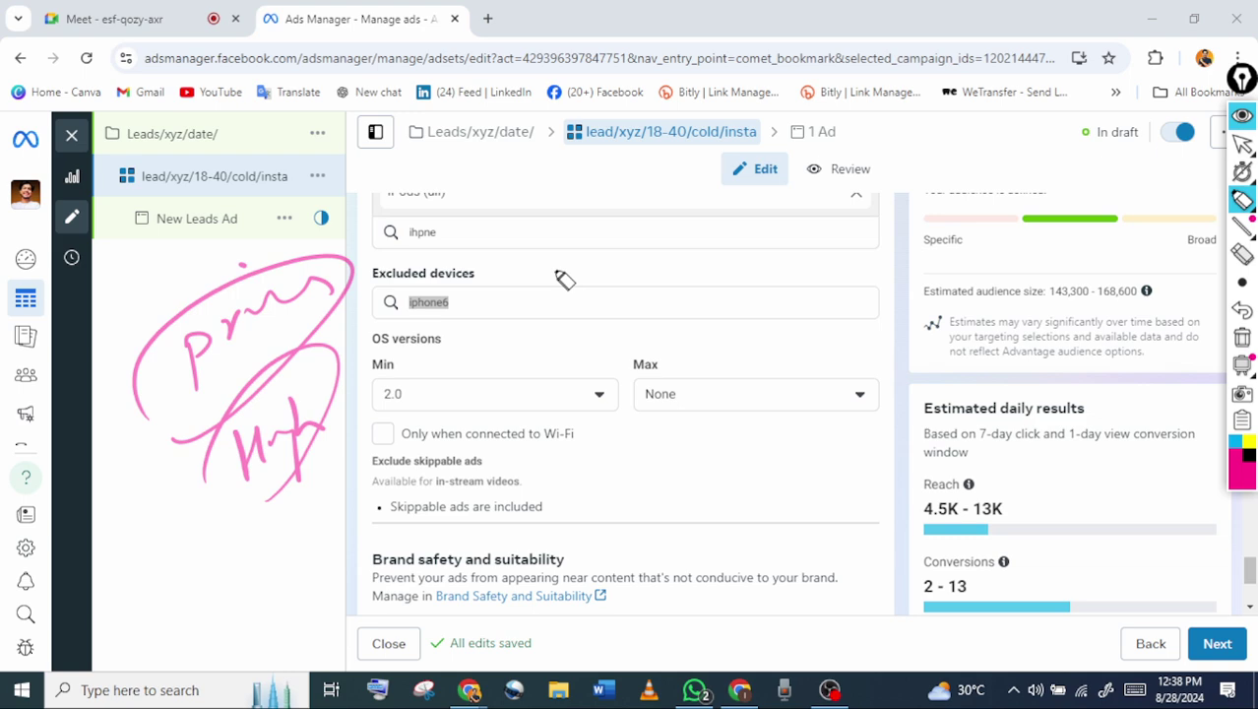
pyautogui.moveTo(547, 305); pyautogui.dragTo(694, 226)
pyautogui.moveTo(689, 212); pyautogui.dragTo(521, 354)
pyautogui.moveTo(738, 276); pyautogui.dragTo(847, 268)
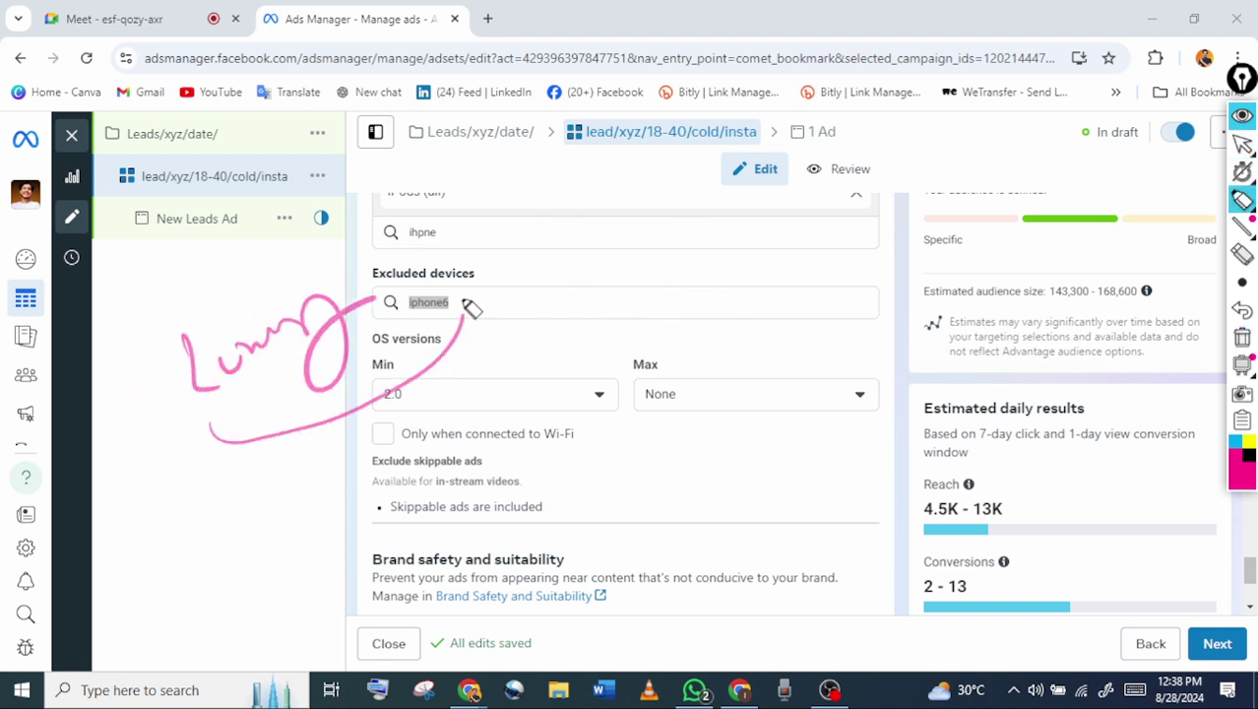
pyautogui.moveTo(464, 304); pyautogui.dragTo(647, 274)
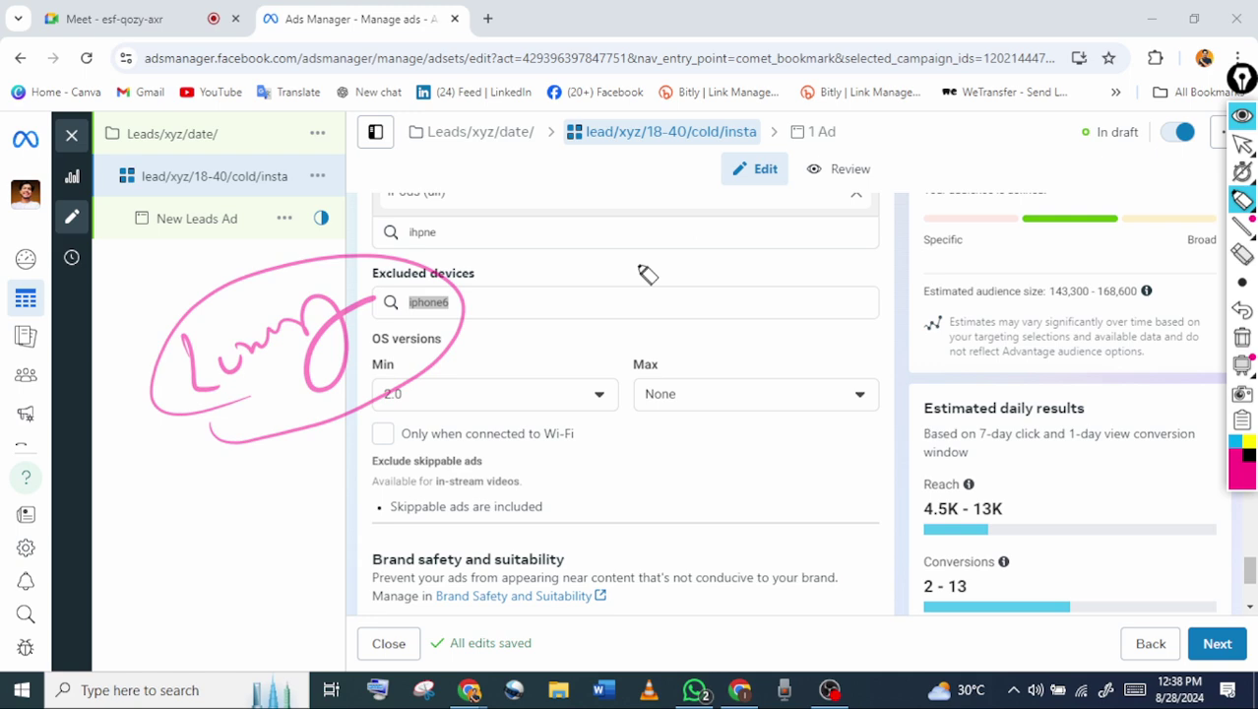
pyautogui.moveTo(647, 273); pyautogui.dragTo(630, 401)
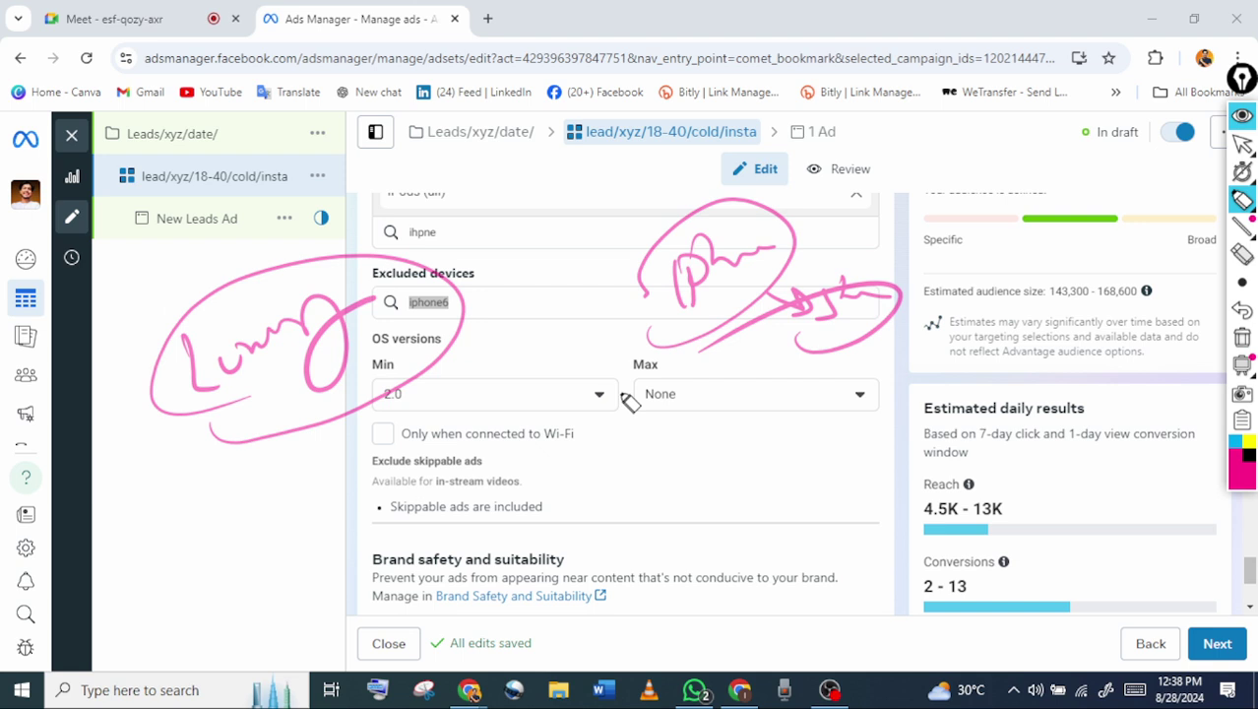
pyautogui.click(1241, 145)
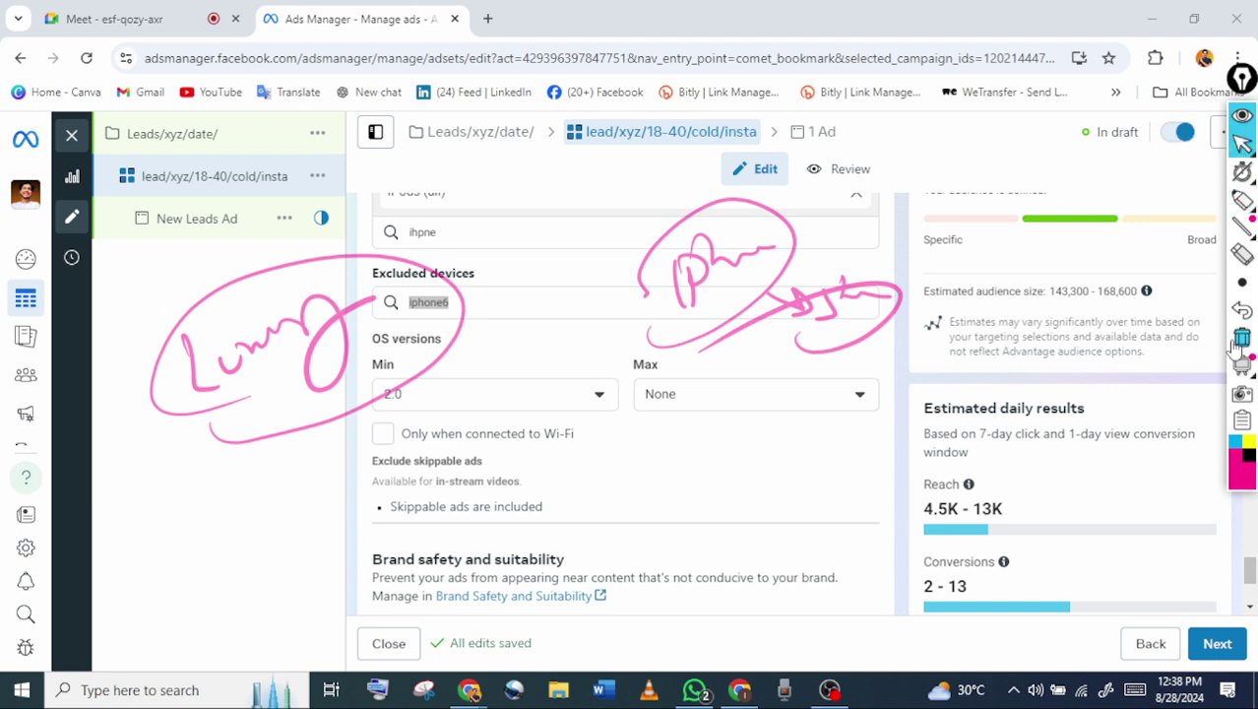
pyautogui.click(1241, 338)
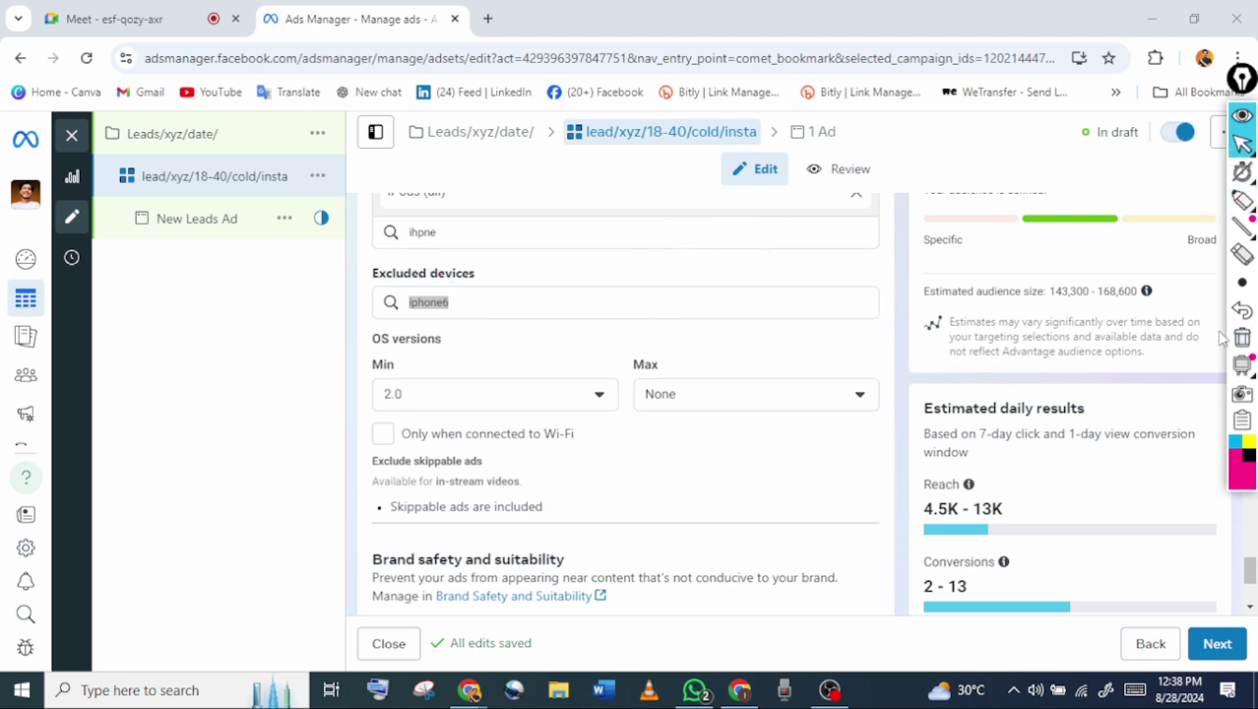
pyautogui.click(1240, 200)
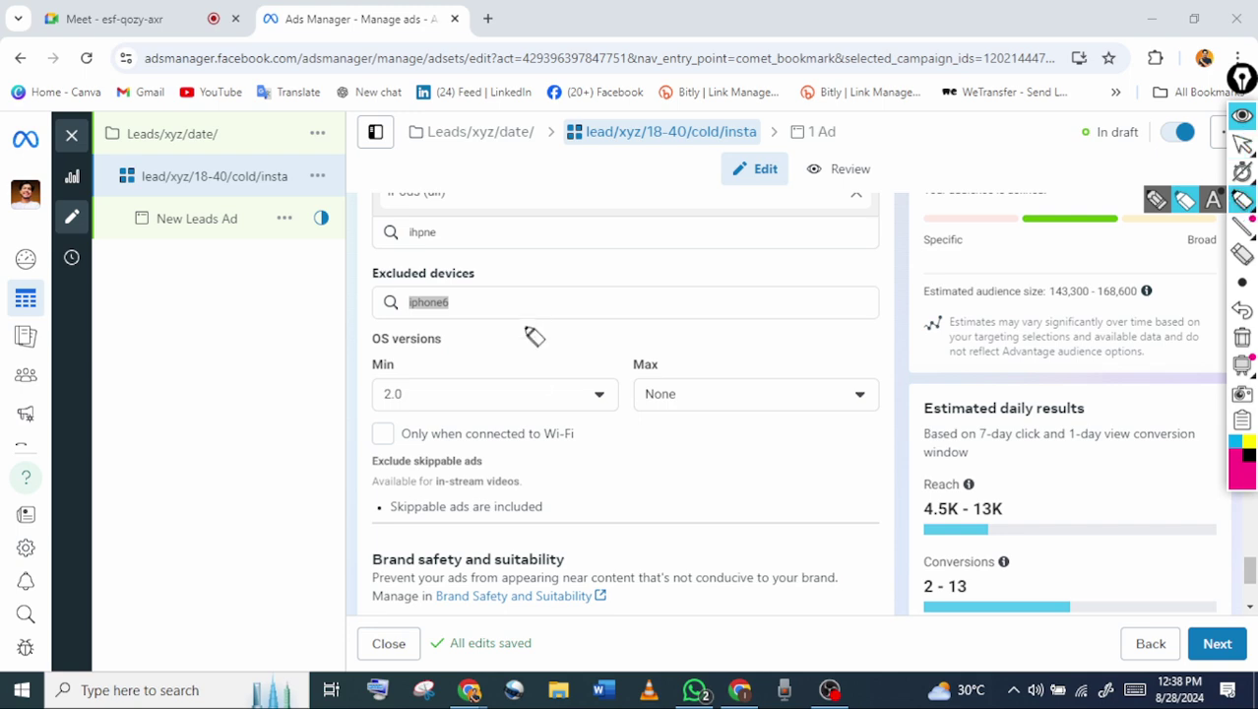
pyautogui.click(1241, 144)
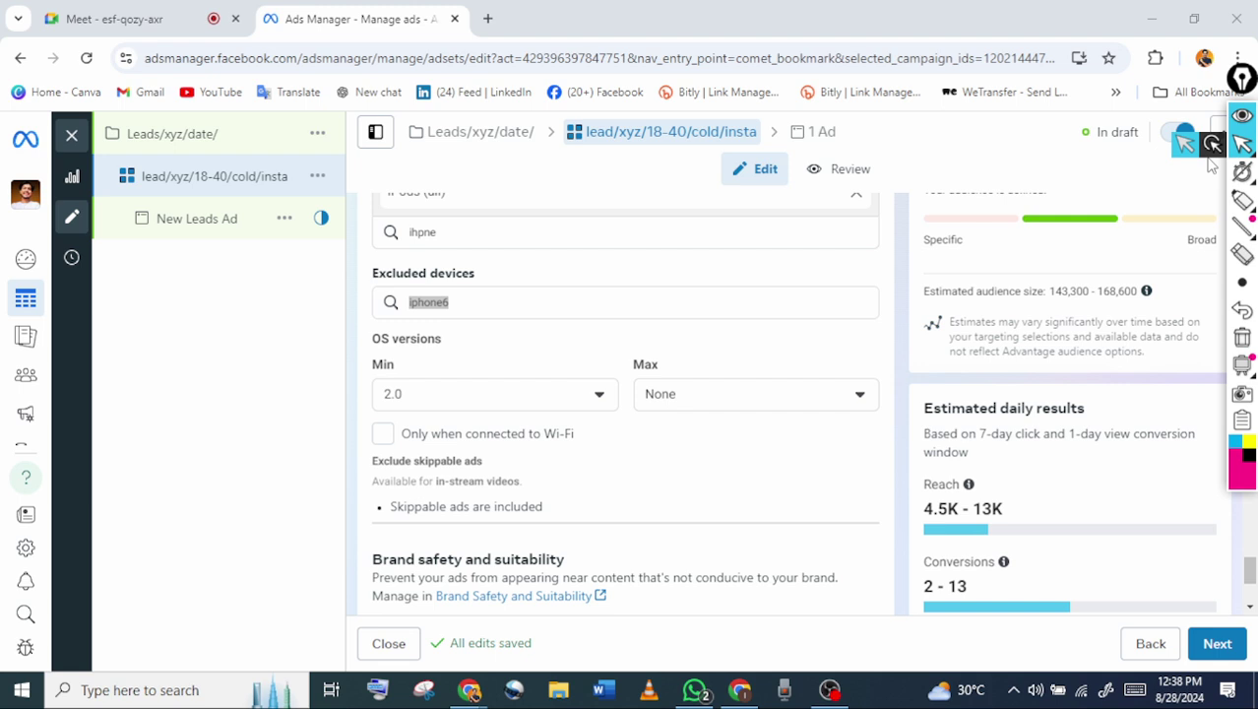
# Browse the available minimum and maximum OS versions for the iOS device targeting without changing either selection
pyautogui.click(493, 393)
pyautogui.scroll(-5, 493, 541)
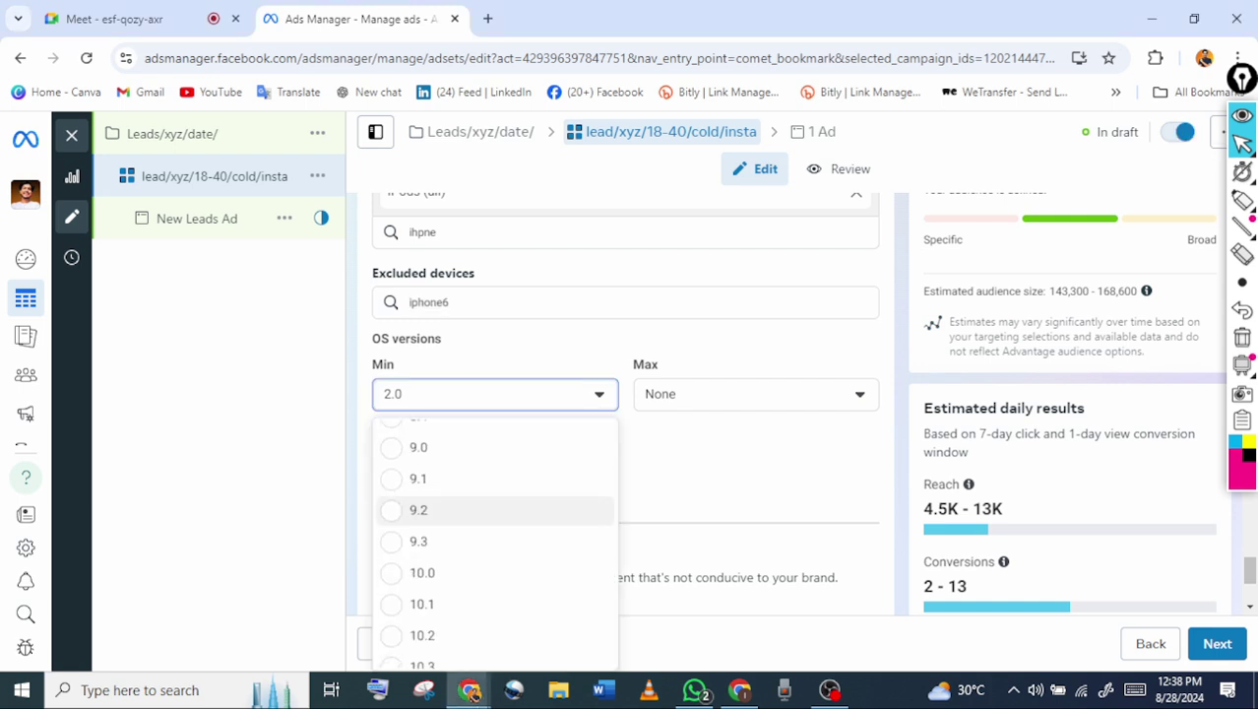
pyautogui.scroll(-4, 492, 512)
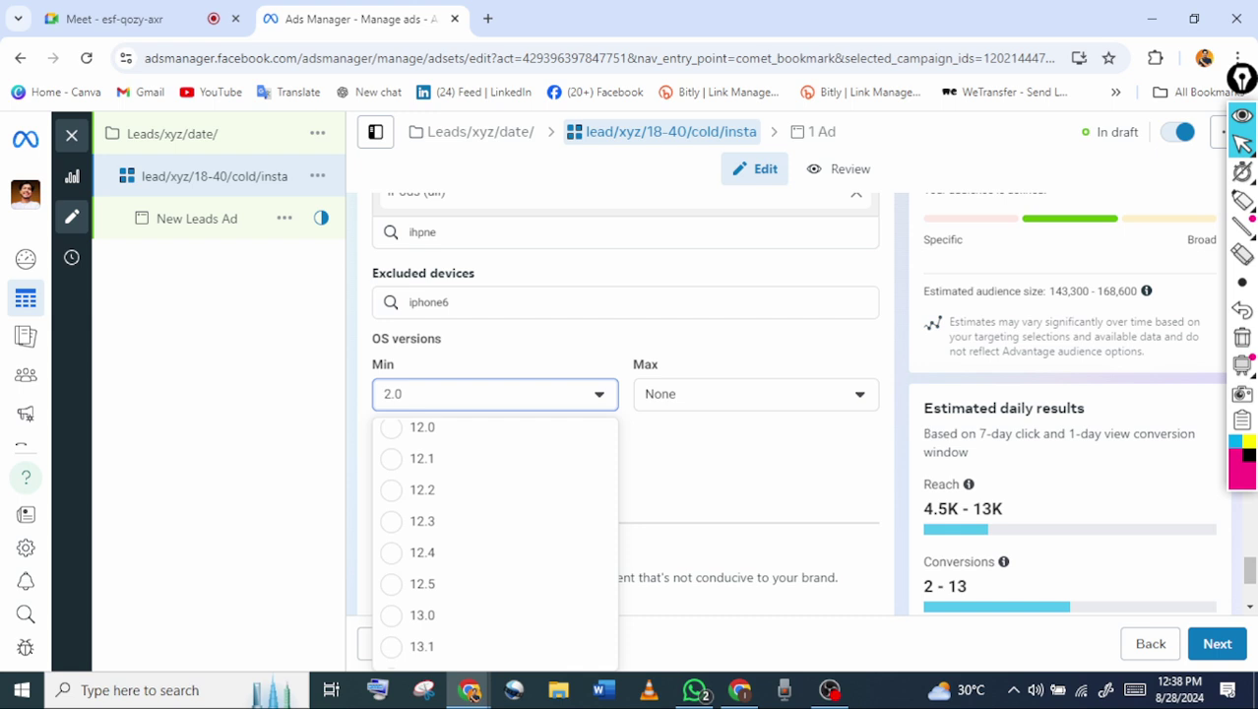
pyautogui.click(755, 393)
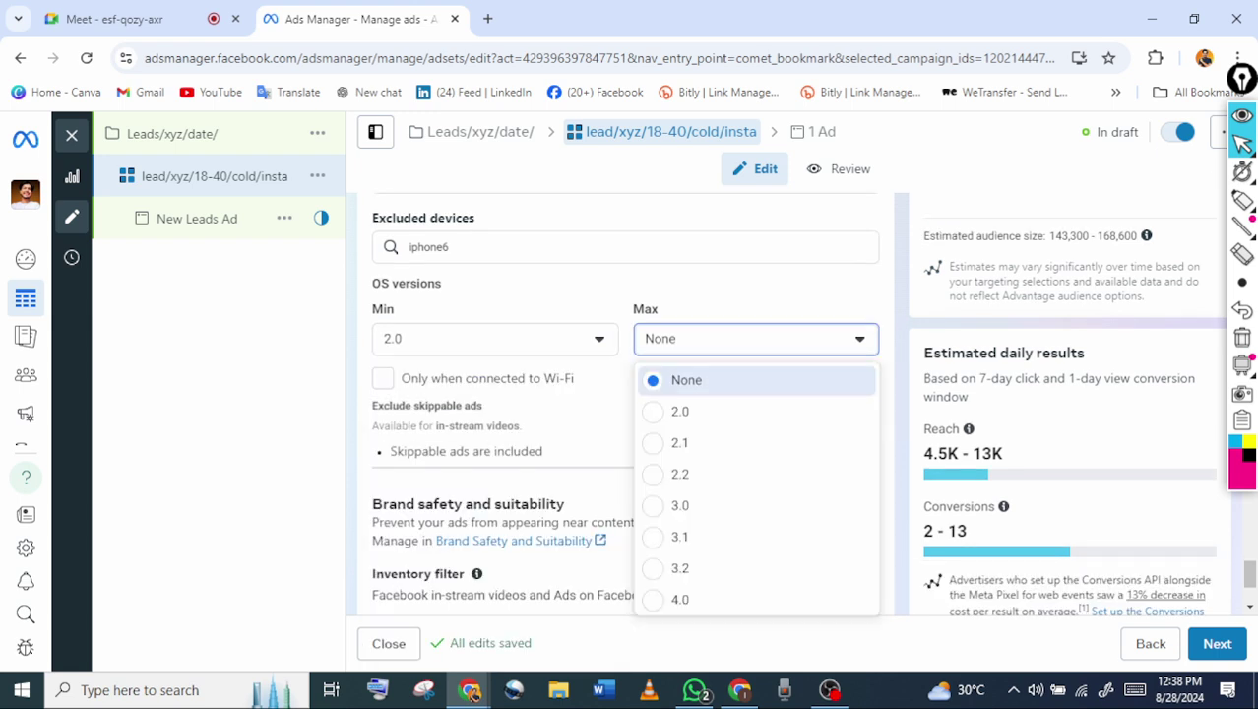
pyautogui.scroll(-15, 755, 492)
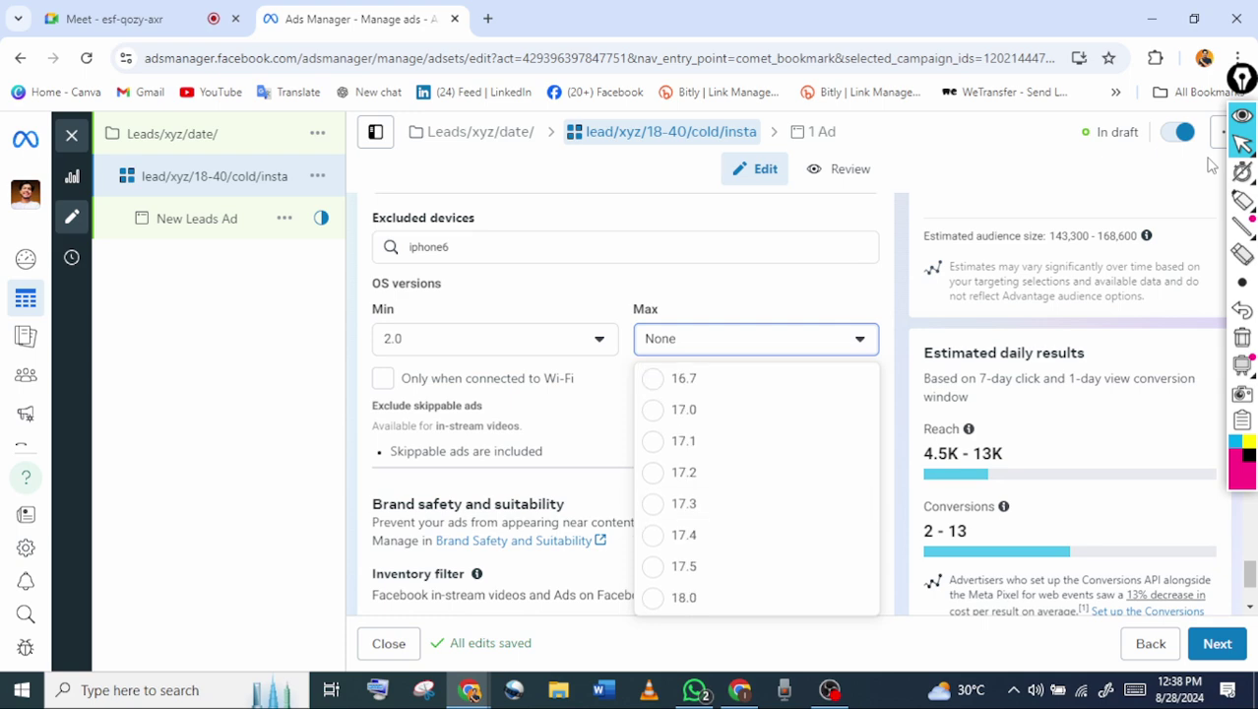
pyautogui.click(1211, 165)
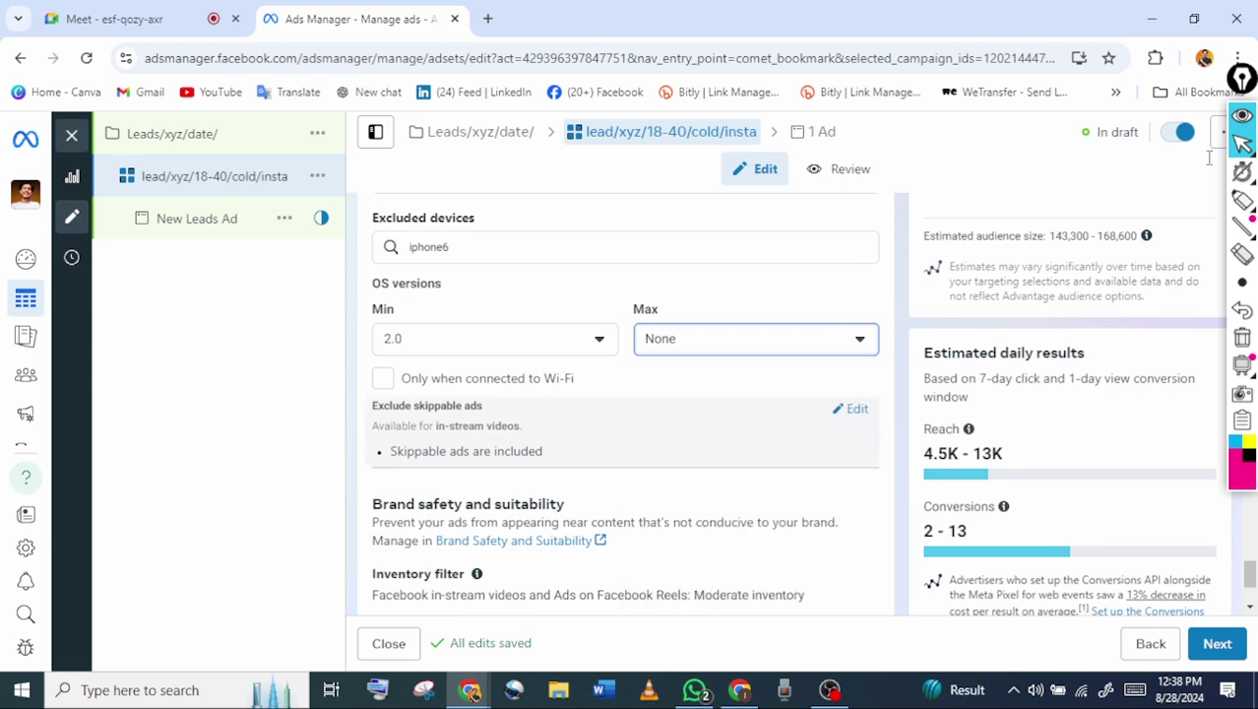
# Handwrite a short note in the empty area below New Leads Ad, circle the Conversions estimate with the annotation pen, and clear the annotations
pyautogui.click(1242, 200)
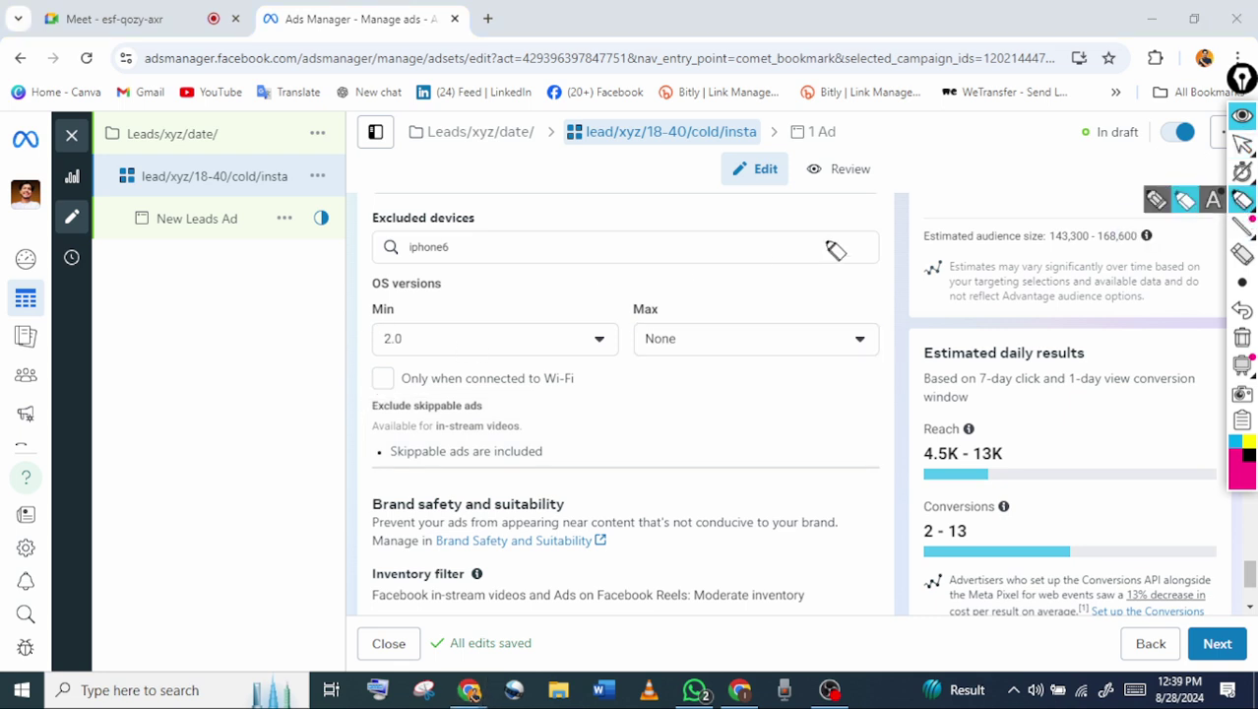
pyautogui.click(1242, 145)
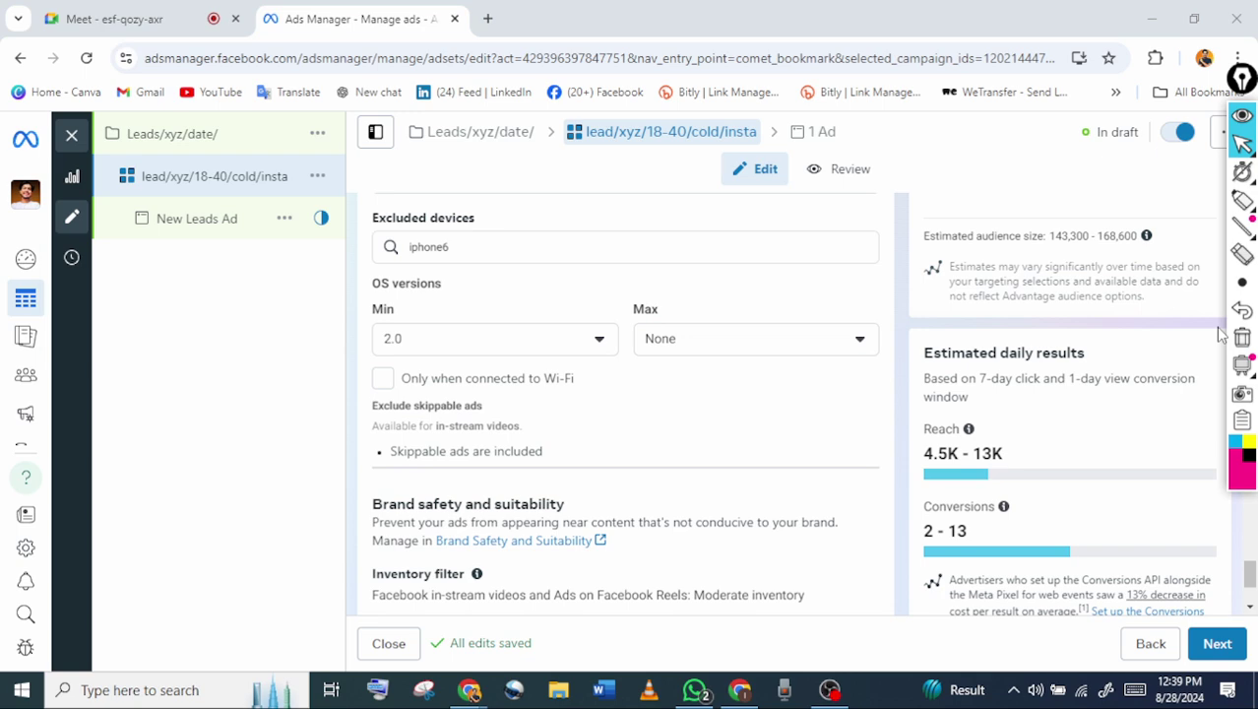
pyautogui.click(1241, 202)
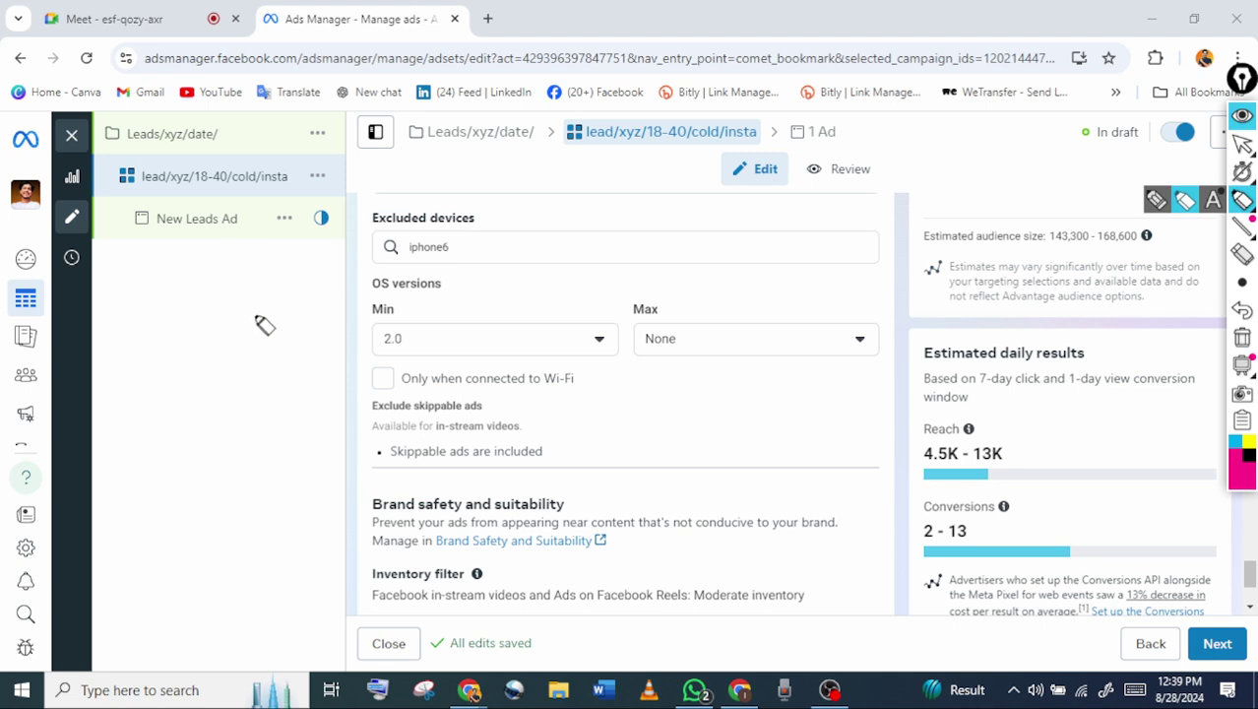
pyautogui.moveTo(191, 347)
pyautogui.mouseDown()
pyautogui.moveTo(195, 386)
pyautogui.moveTo(254, 332)
pyautogui.mouseUp()
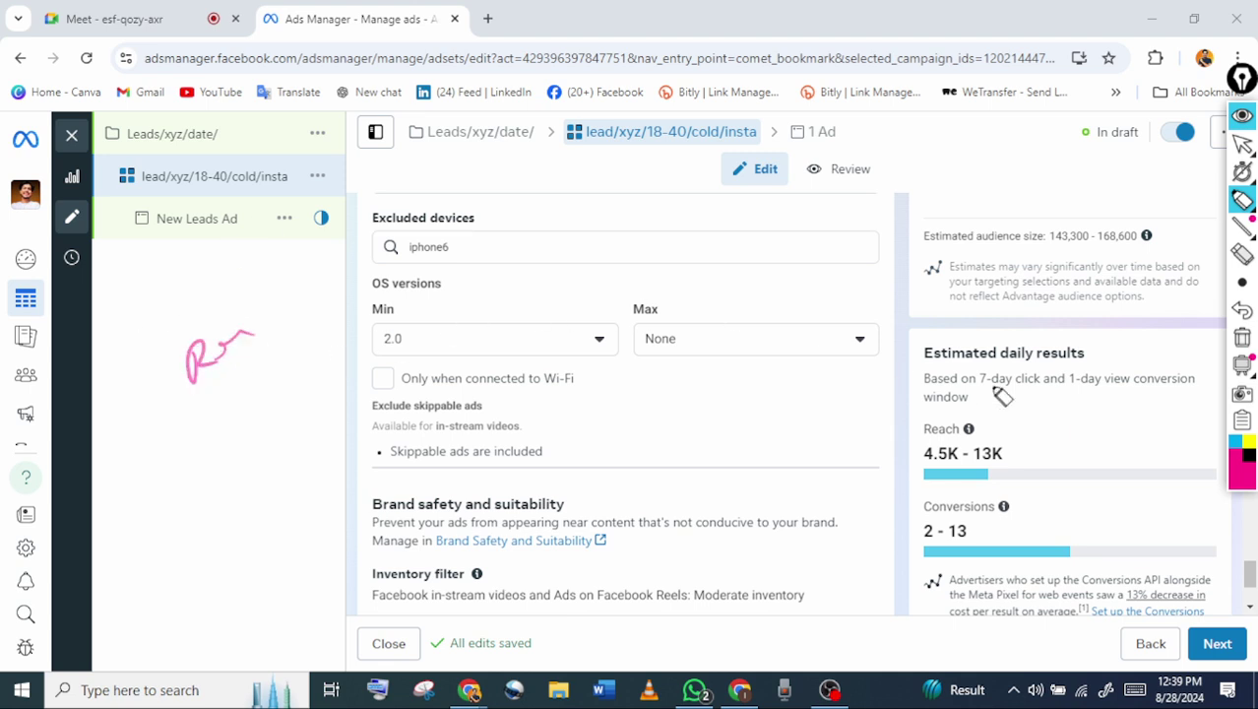
pyautogui.moveTo(907, 516); pyautogui.dragTo(1051, 482)
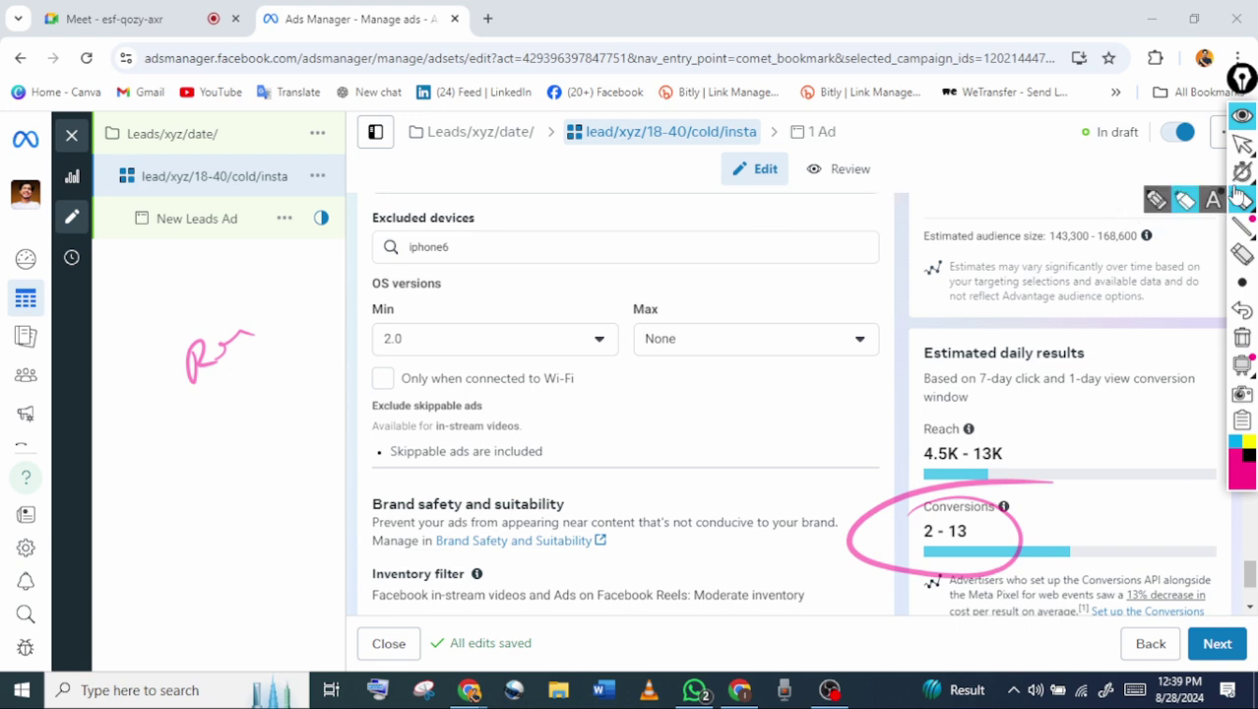
pyautogui.click(1242, 142)
pyautogui.click(1243, 341)
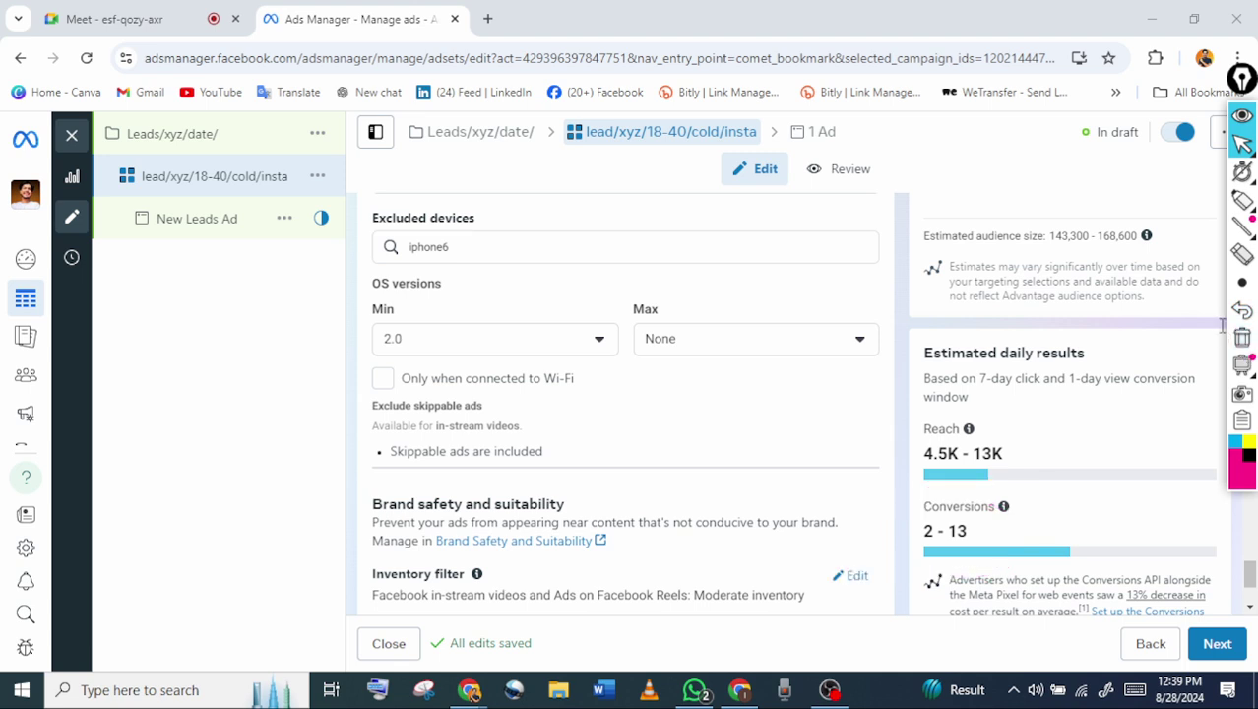
# Handwrite and circle an "SK" note with the annotation pen, and circle the Only when connected to Wi-Fi checkbox
pyautogui.scroll(-1, 630, 492)
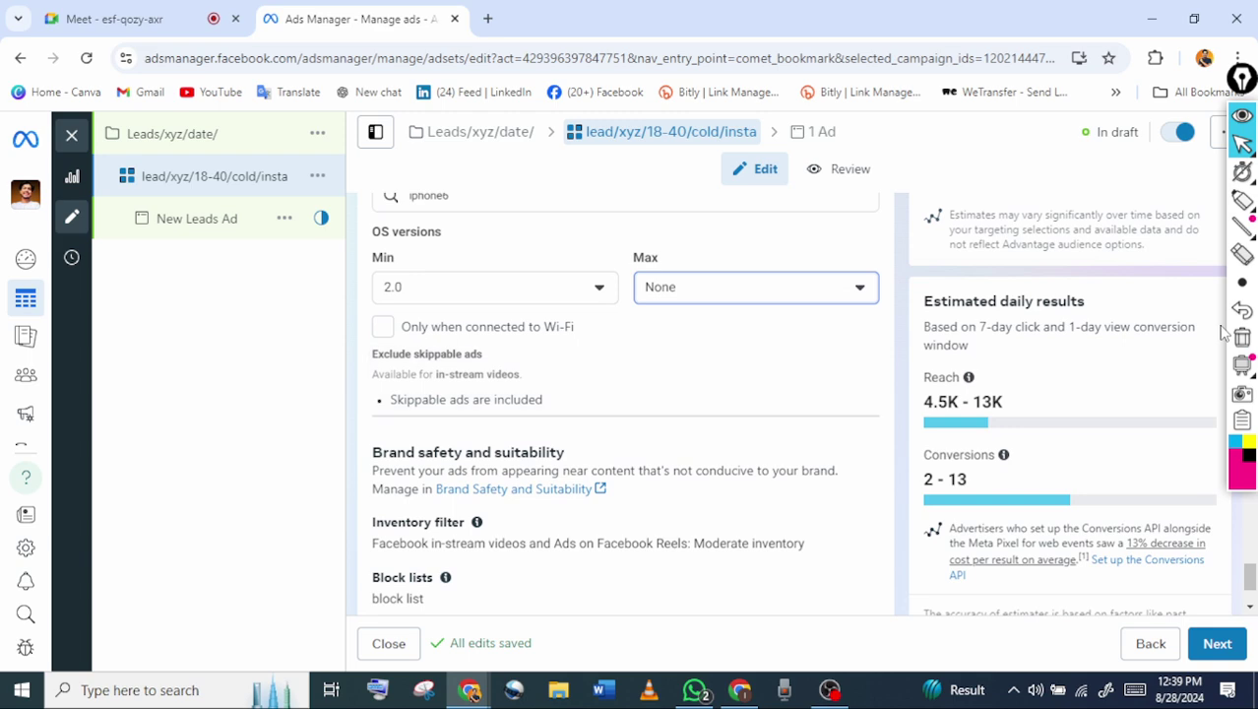
pyautogui.scroll(1, 1223, 335)
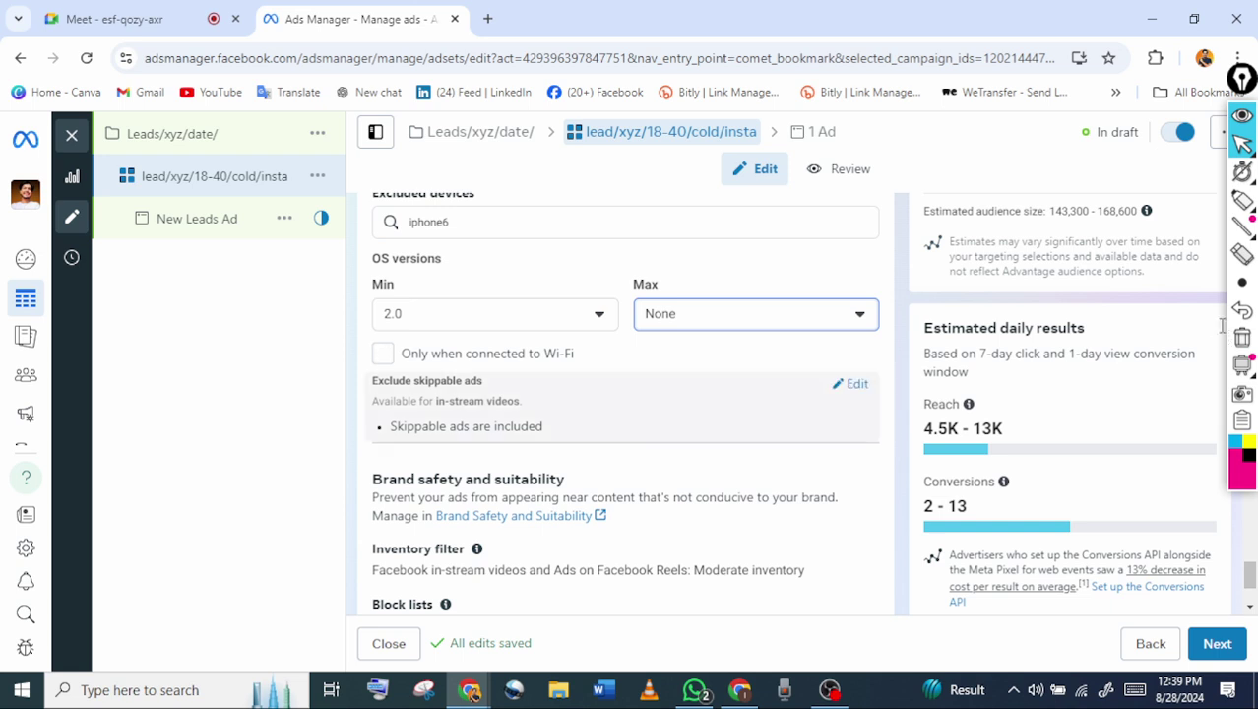
pyautogui.scroll(2, 1223, 336)
pyautogui.scroll(6, 1223, 336)
pyautogui.scroll(-3, 1223, 335)
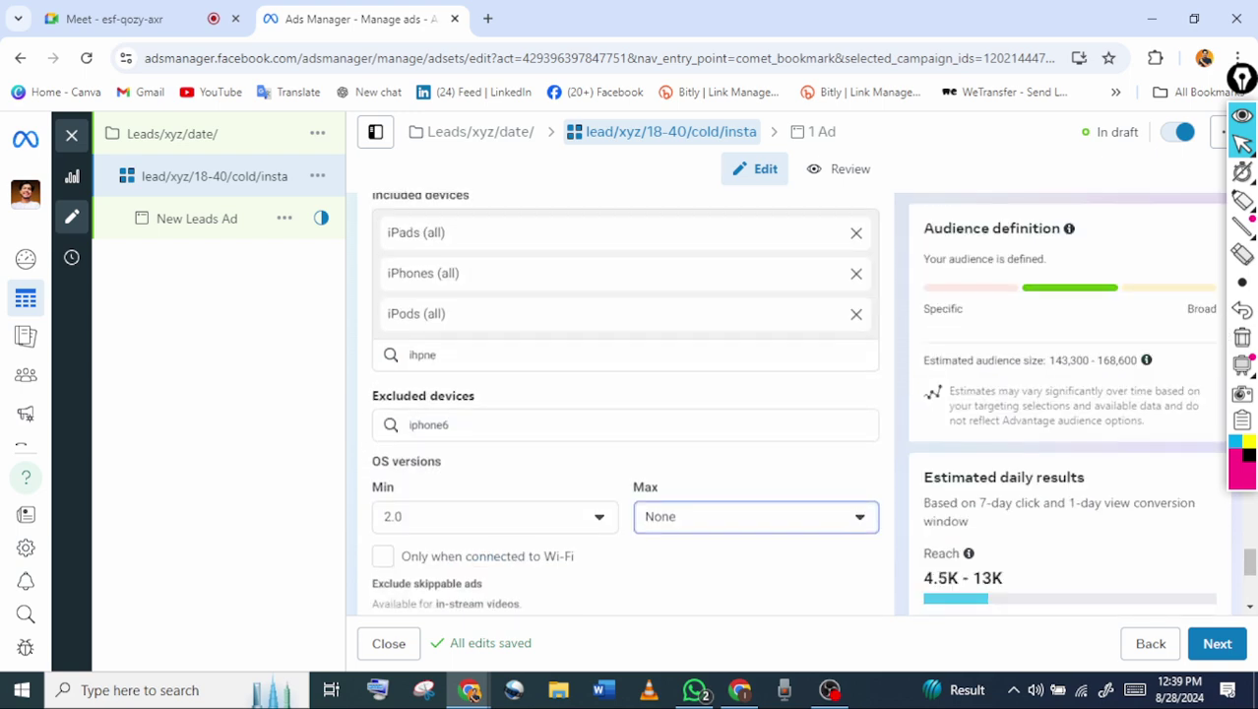
pyautogui.click(1242, 200)
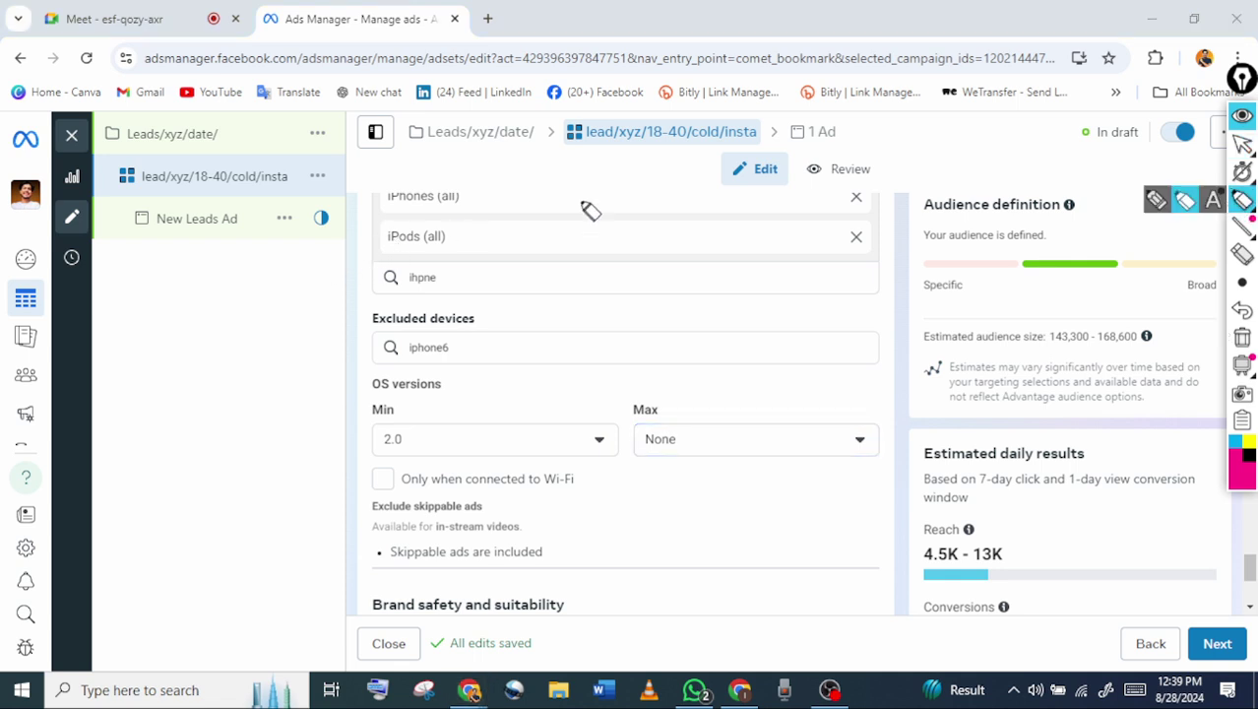
pyautogui.moveTo(185, 325)
pyautogui.mouseDown()
pyautogui.moveTo(160, 380)
pyautogui.moveTo(246, 325)
pyautogui.mouseUp()
pyautogui.moveTo(247, 264); pyautogui.dragTo(252, 268)
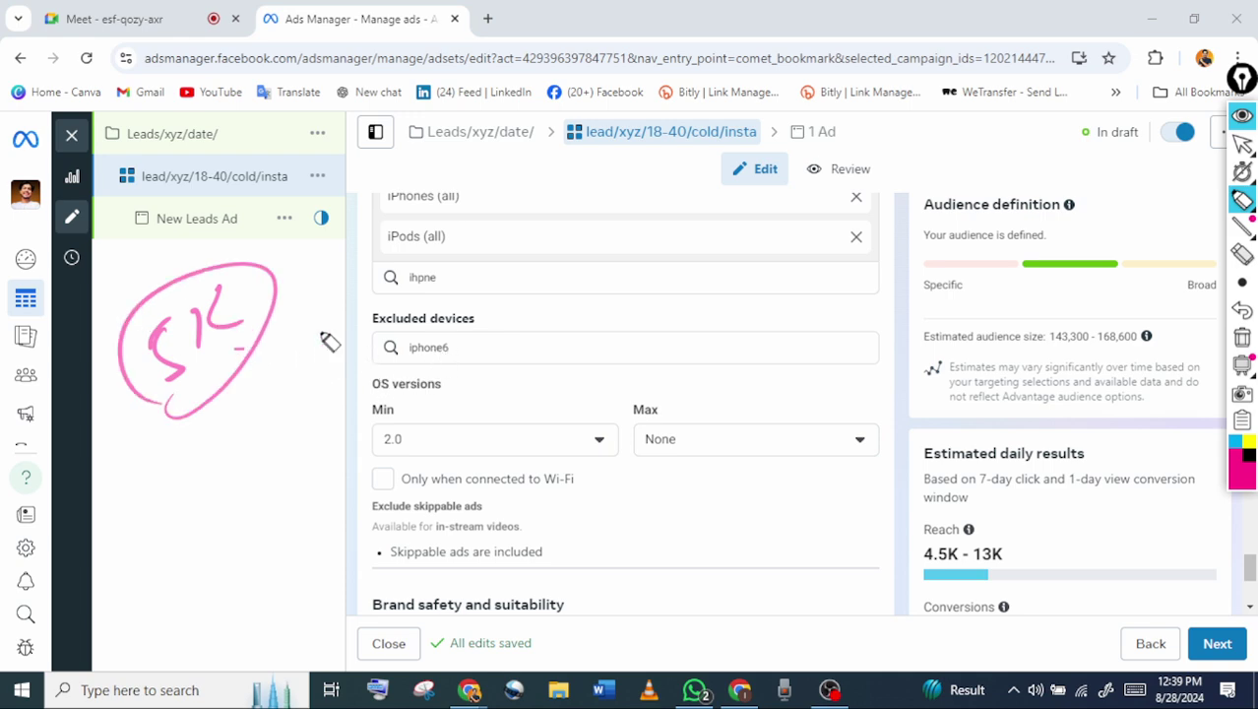
pyautogui.moveTo(258, 341); pyautogui.dragTo(398, 311)
pyautogui.moveTo(373, 501); pyautogui.dragTo(439, 420)
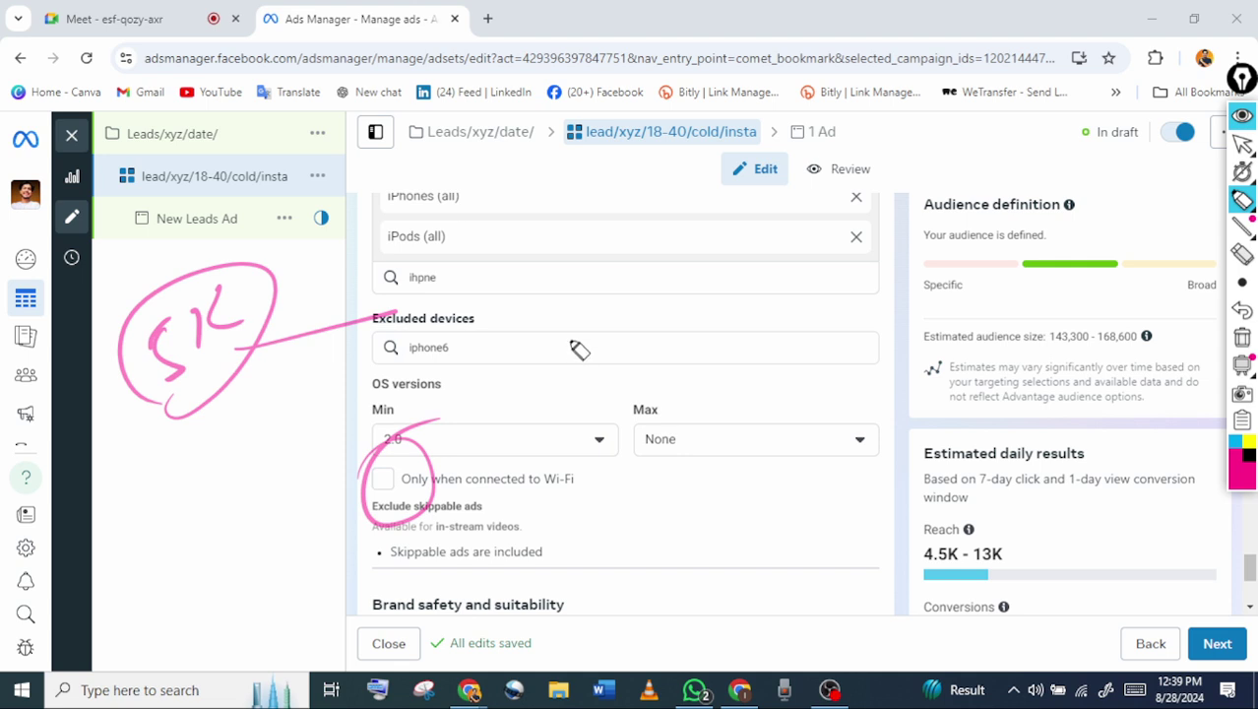
# Handwrite underlined notes over the Excluded devices and OS versions settings, and add further notes around the skippable ads section
pyautogui.moveTo(597, 291); pyautogui.dragTo(593, 363)
pyautogui.moveTo(601, 266); pyautogui.dragTo(610, 340)
pyautogui.moveTo(617, 295)
pyautogui.mouseDown()
pyautogui.moveTo(694, 248)
pyautogui.moveTo(786, 258)
pyautogui.mouseUp()
pyautogui.moveTo(823, 301); pyautogui.dragTo(528, 428)
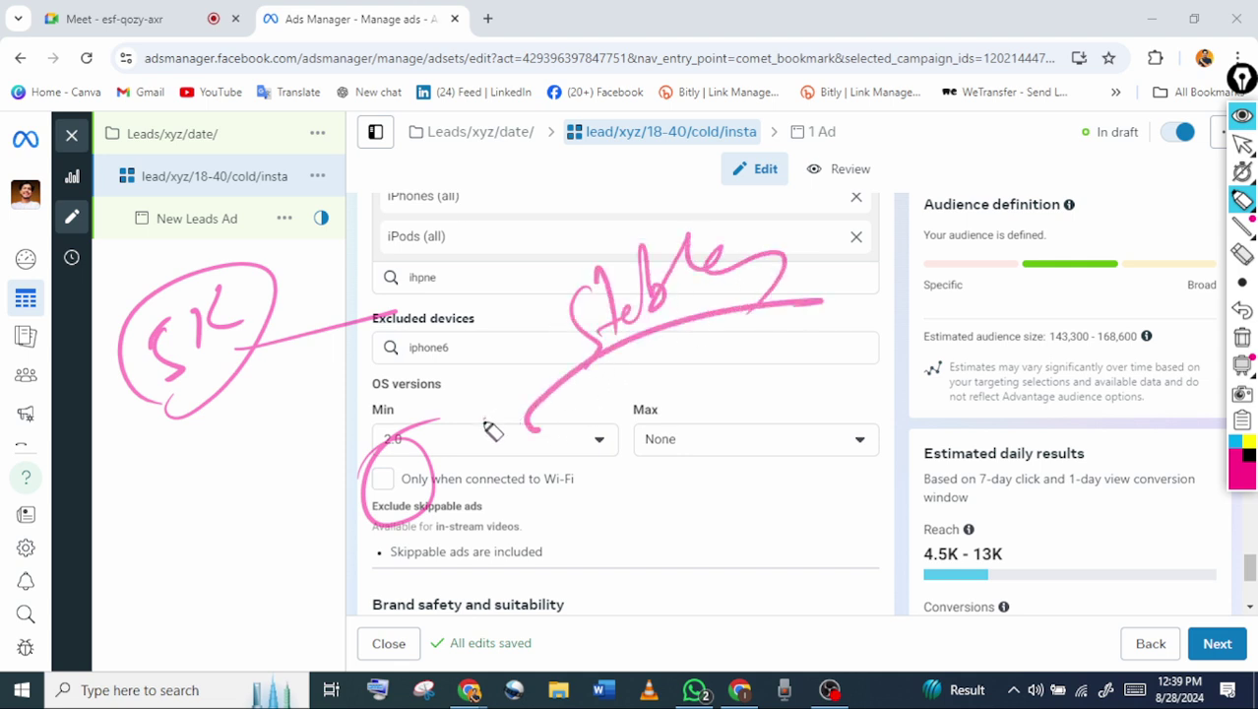
pyautogui.moveTo(678, 386); pyautogui.dragTo(691, 455)
pyautogui.moveTo(631, 414); pyautogui.dragTo(699, 382)
pyautogui.moveTo(718, 435); pyautogui.dragTo(859, 368)
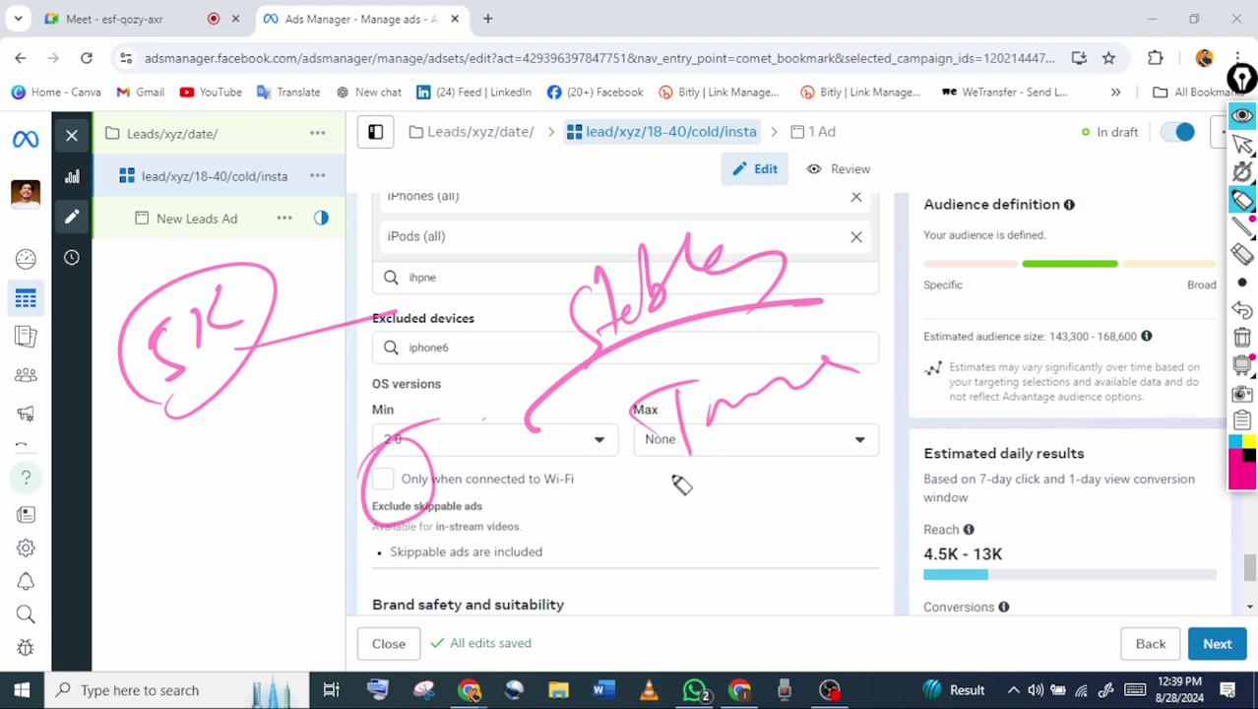
pyautogui.moveTo(676, 478); pyautogui.dragTo(889, 405)
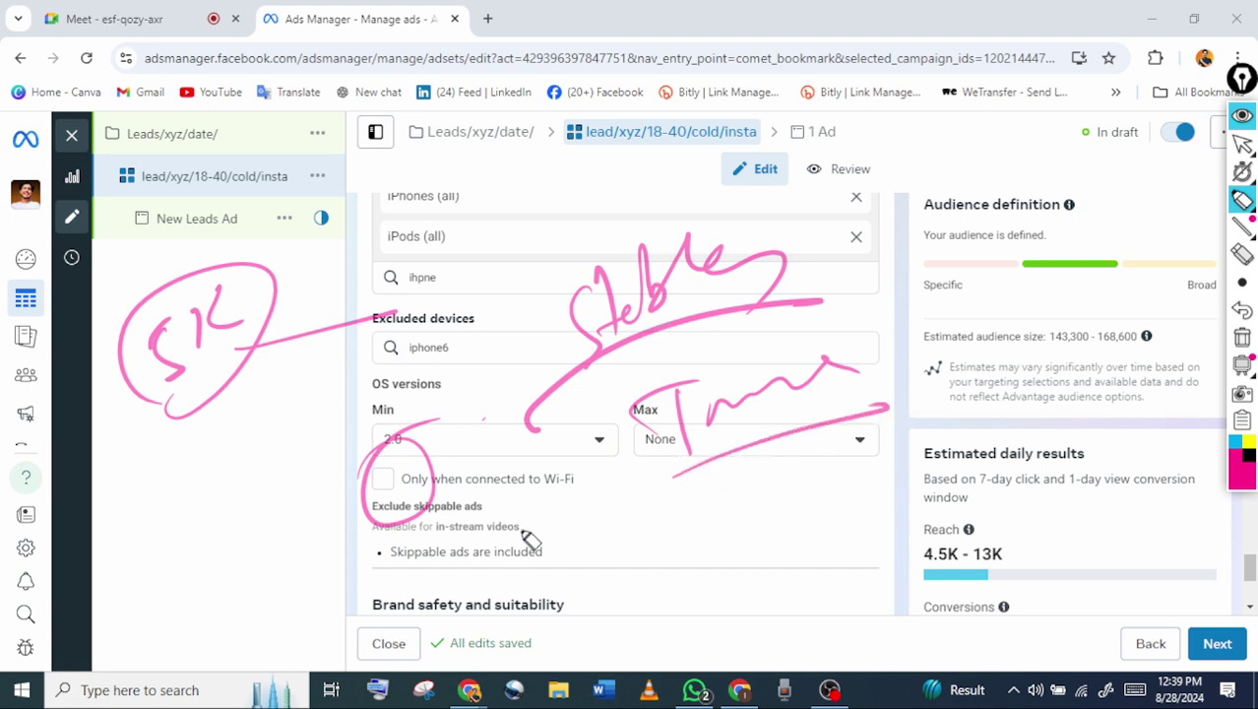
pyautogui.moveTo(482, 527)
pyautogui.mouseDown()
pyautogui.moveTo(474, 588)
pyautogui.moveTo(554, 495)
pyautogui.moveTo(595, 551)
pyautogui.moveTo(750, 550)
pyautogui.moveTo(773, 590)
pyautogui.moveTo(896, 478)
pyautogui.moveTo(816, 499)
pyautogui.mouseUp()
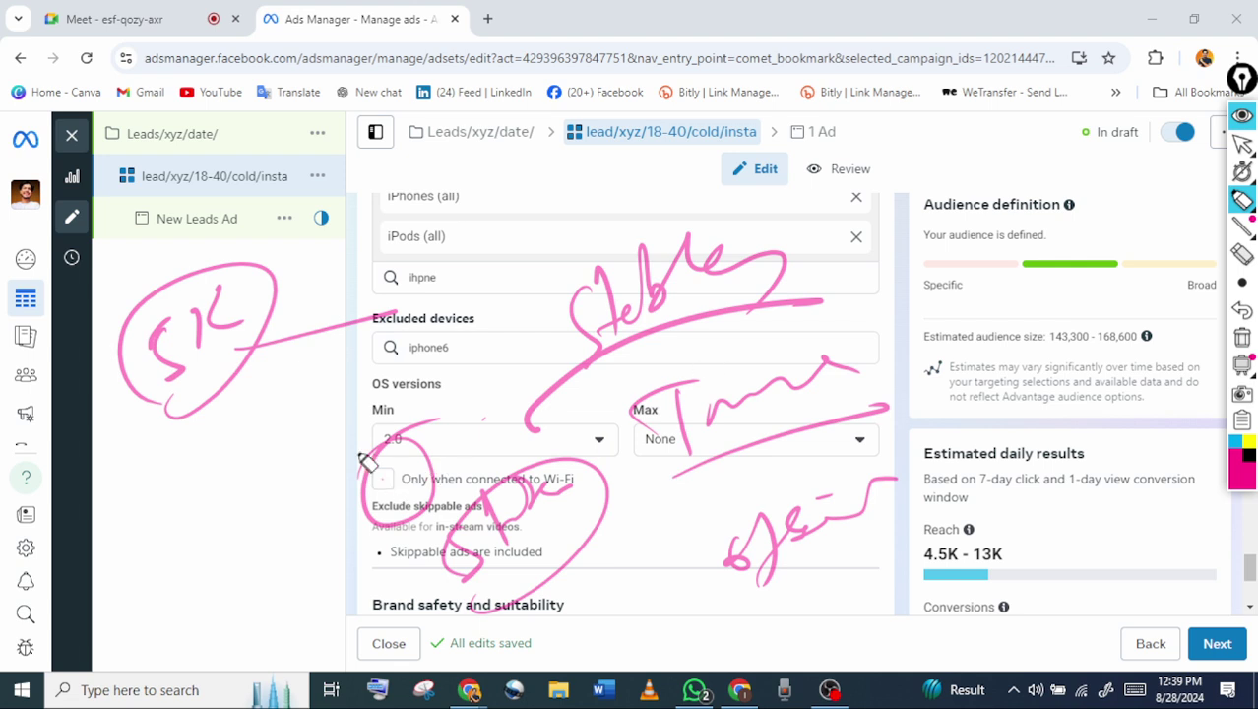
# Circle the "SK" note again, draw an arrow from it to a new underlined note over Included devices, and clear all annotations
pyautogui.moveTo(127, 382)
pyautogui.mouseDown()
pyautogui.moveTo(175, 417)
pyautogui.moveTo(123, 388)
pyautogui.mouseUp()
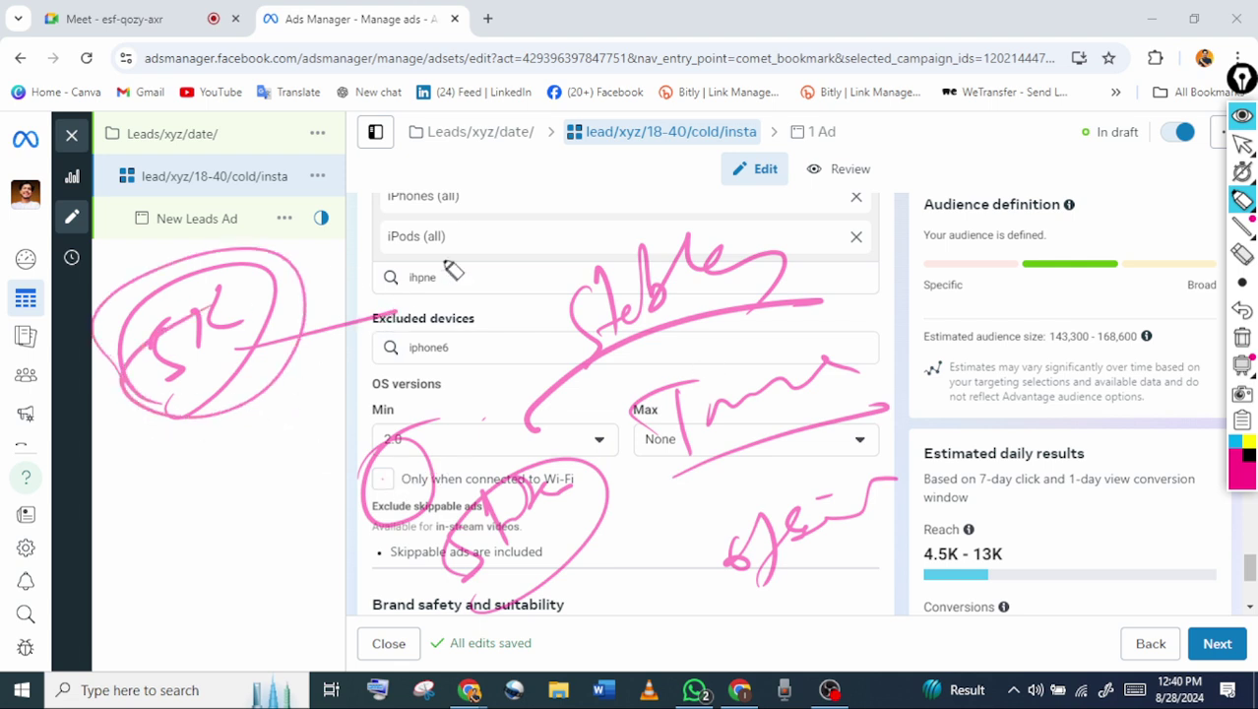
pyautogui.moveTo(280, 332); pyautogui.dragTo(462, 308)
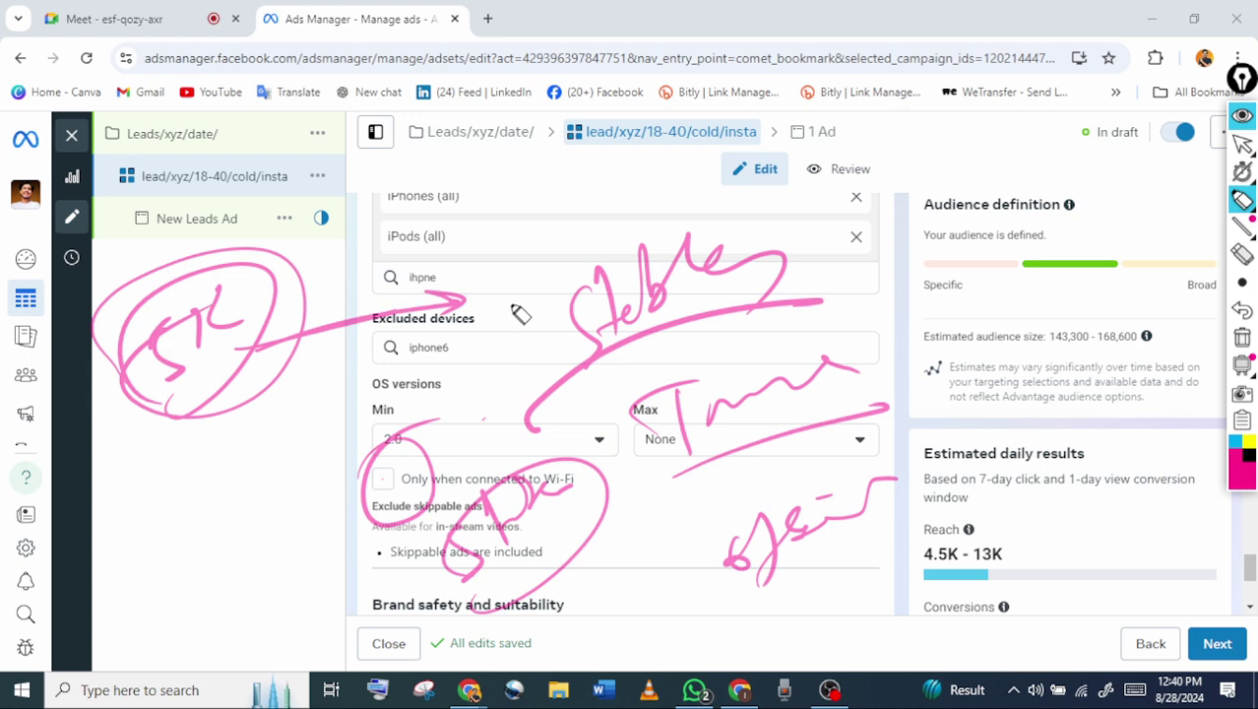
pyautogui.moveTo(455, 215); pyautogui.dragTo(445, 264)
pyautogui.moveTo(444, 220); pyautogui.dragTo(449, 250)
pyautogui.moveTo(486, 223)
pyautogui.mouseDown()
pyautogui.moveTo(558, 183)
pyautogui.moveTo(582, 185)
pyautogui.mouseUp()
pyautogui.moveTo(545, 165); pyautogui.dragTo(550, 157)
pyautogui.moveTo(429, 303); pyautogui.dragTo(640, 214)
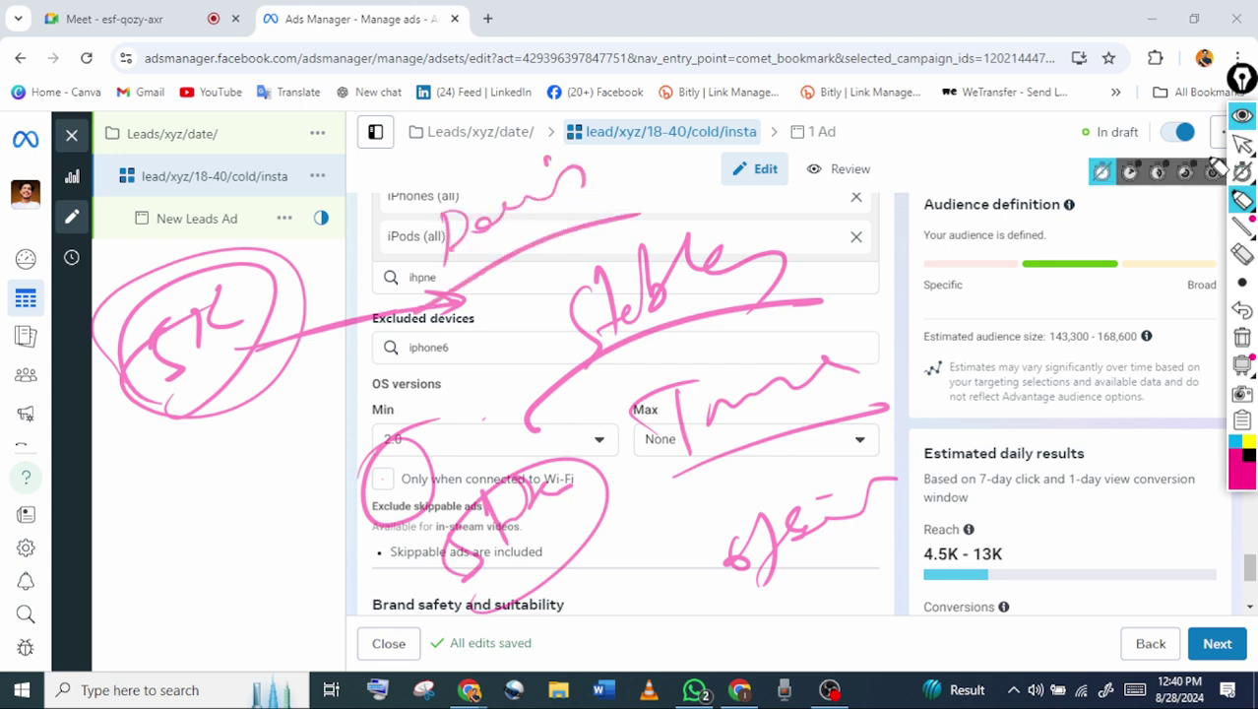
pyautogui.click(1242, 144)
pyautogui.click(1242, 338)
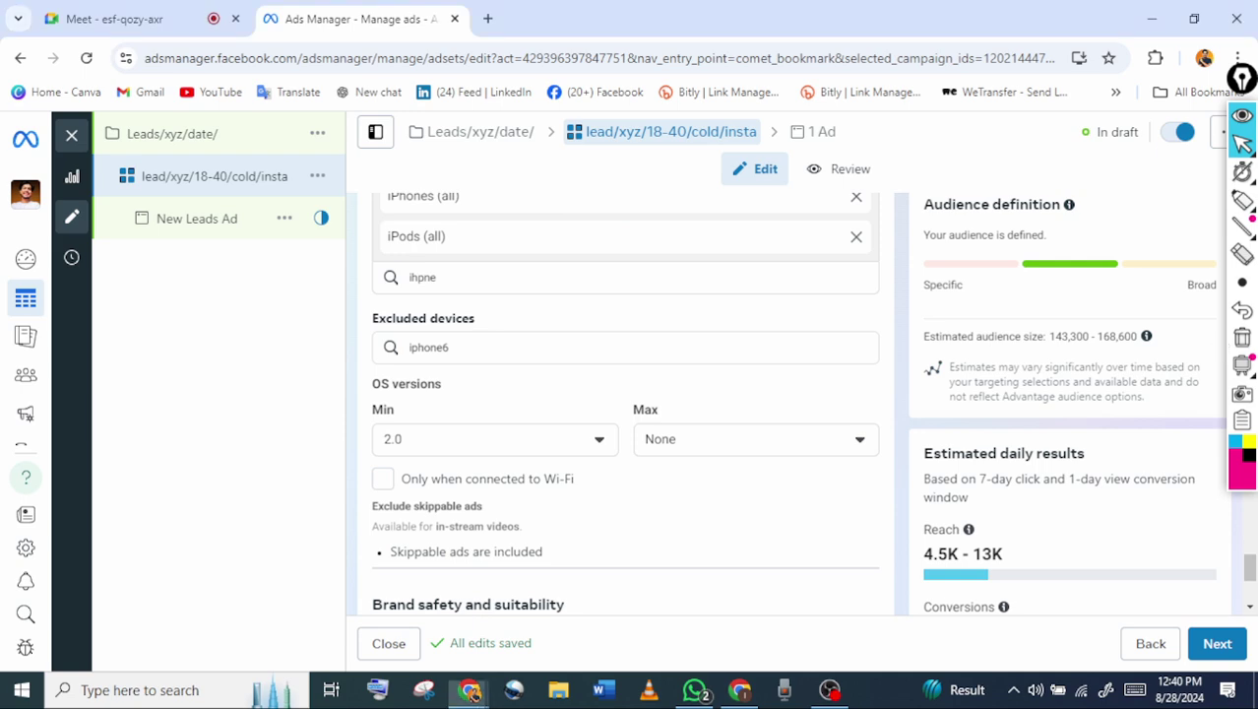
# Examine the Brand safety and suitability section, including the inventory filter, block lists, content type exclusions, and topic exclusions
pyautogui.scroll(-2, 626, 404)
pyautogui.scroll(1, 1224, 342)
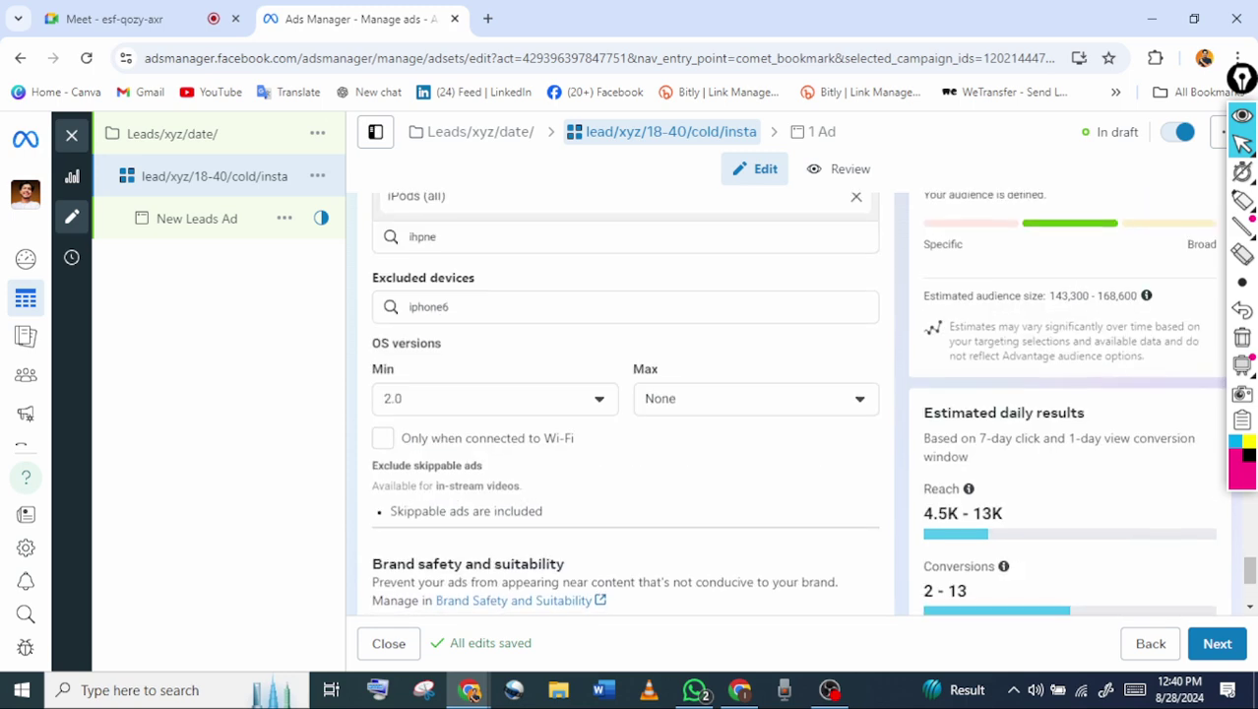
pyautogui.scroll(-2, 1223, 342)
pyautogui.click(1244, 227)
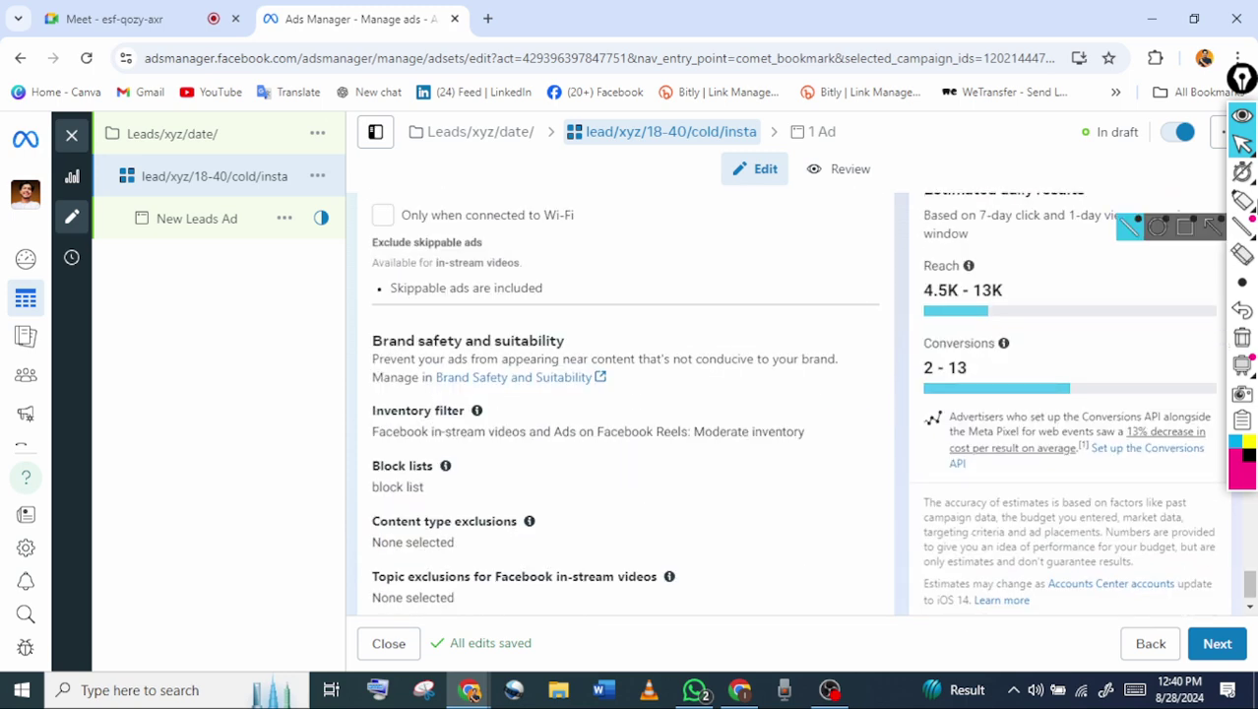
pyautogui.click(1244, 200)
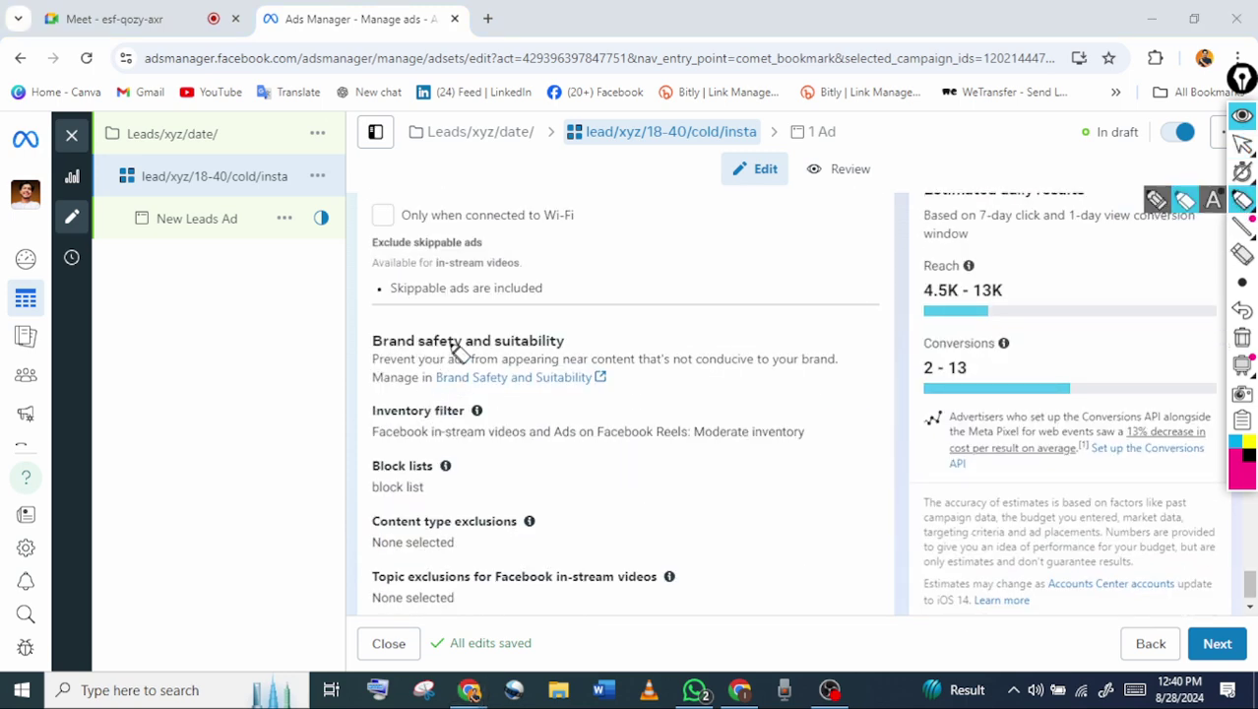
pyautogui.click(1243, 144)
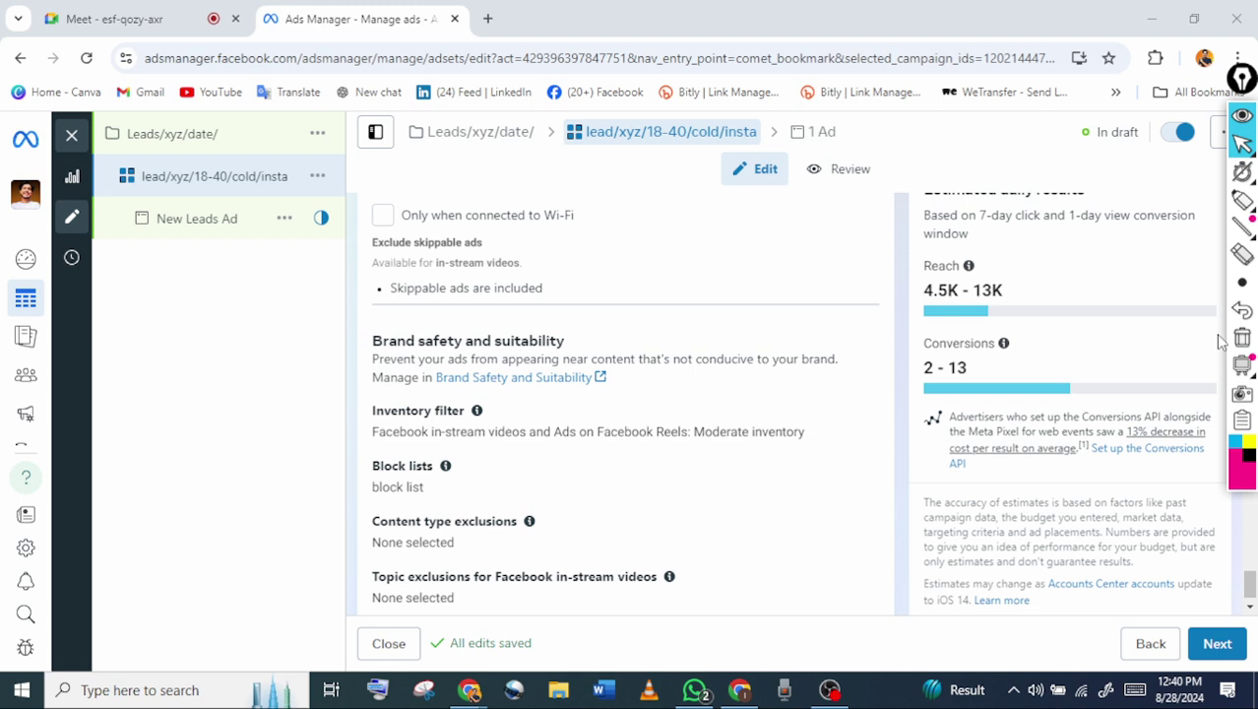
pyautogui.scroll(-1, 1220, 340)
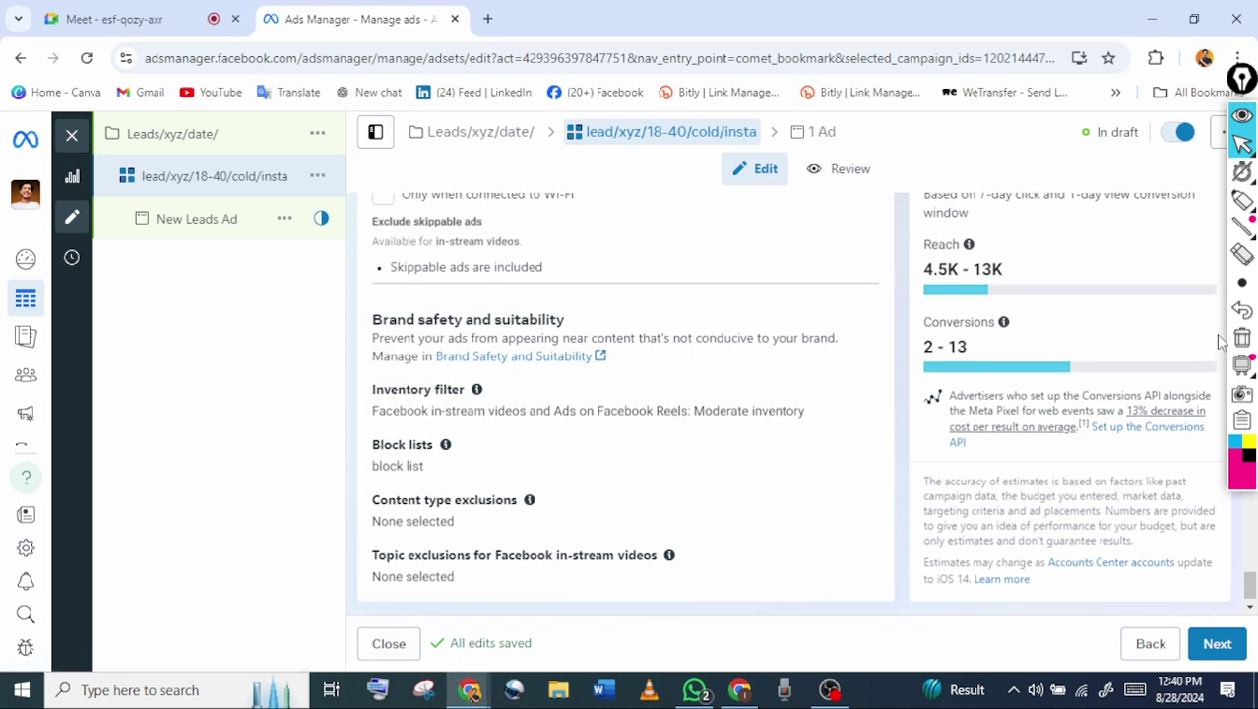
pyautogui.scroll(-1, 1221, 341)
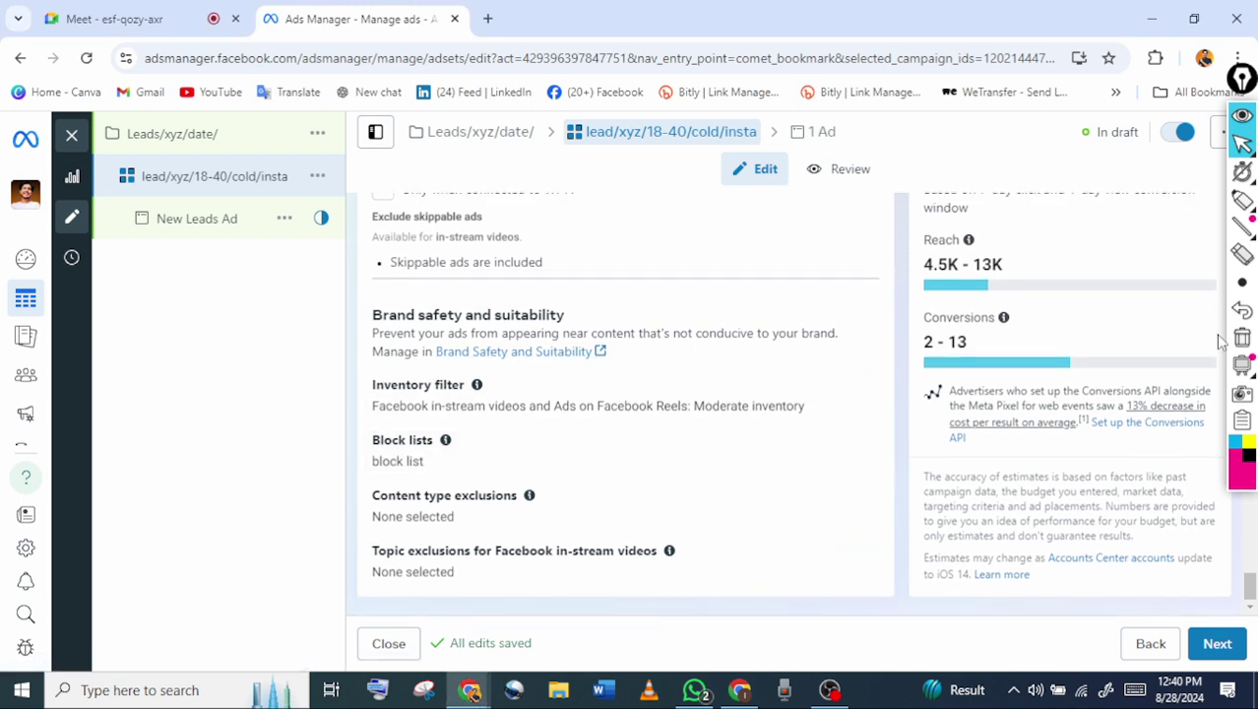
# Review the ad set from the device settings back through placements and detailed targeting to the Ad set name
pyautogui.scroll(10, 1219, 340)
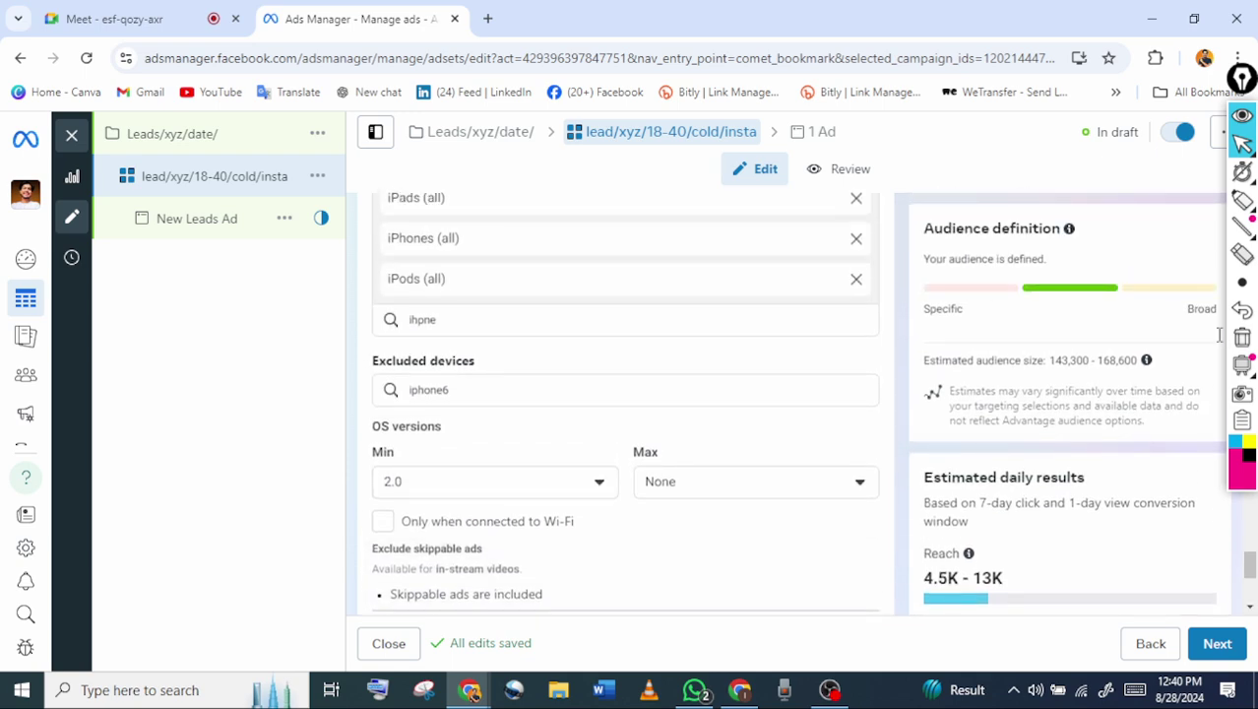
pyautogui.scroll(5, 1221, 341)
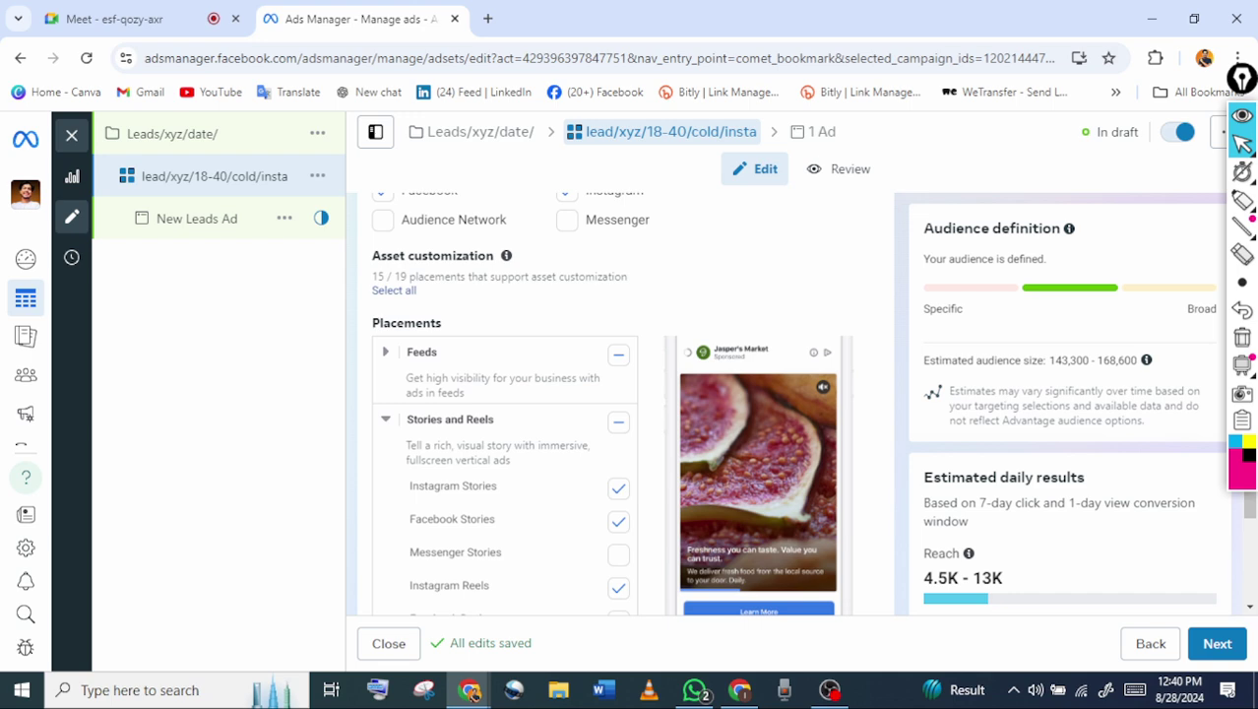
pyautogui.scroll(5, 1220, 340)
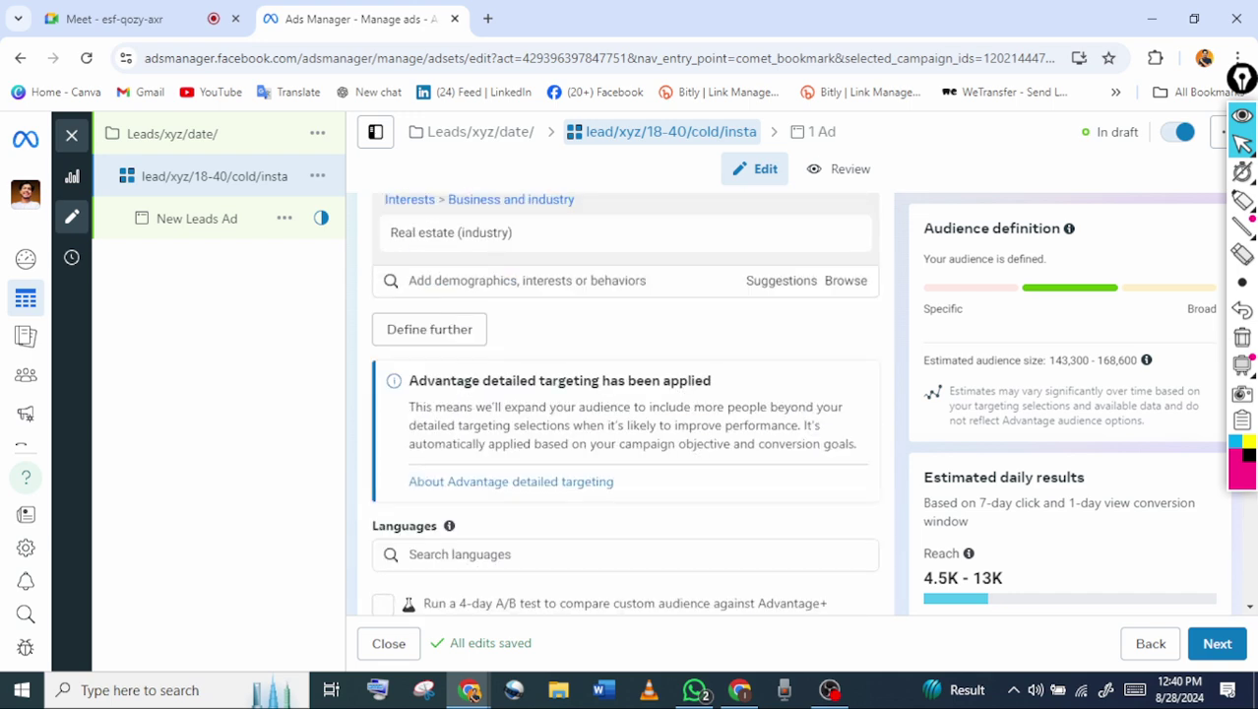
pyautogui.scroll(10, 1220, 341)
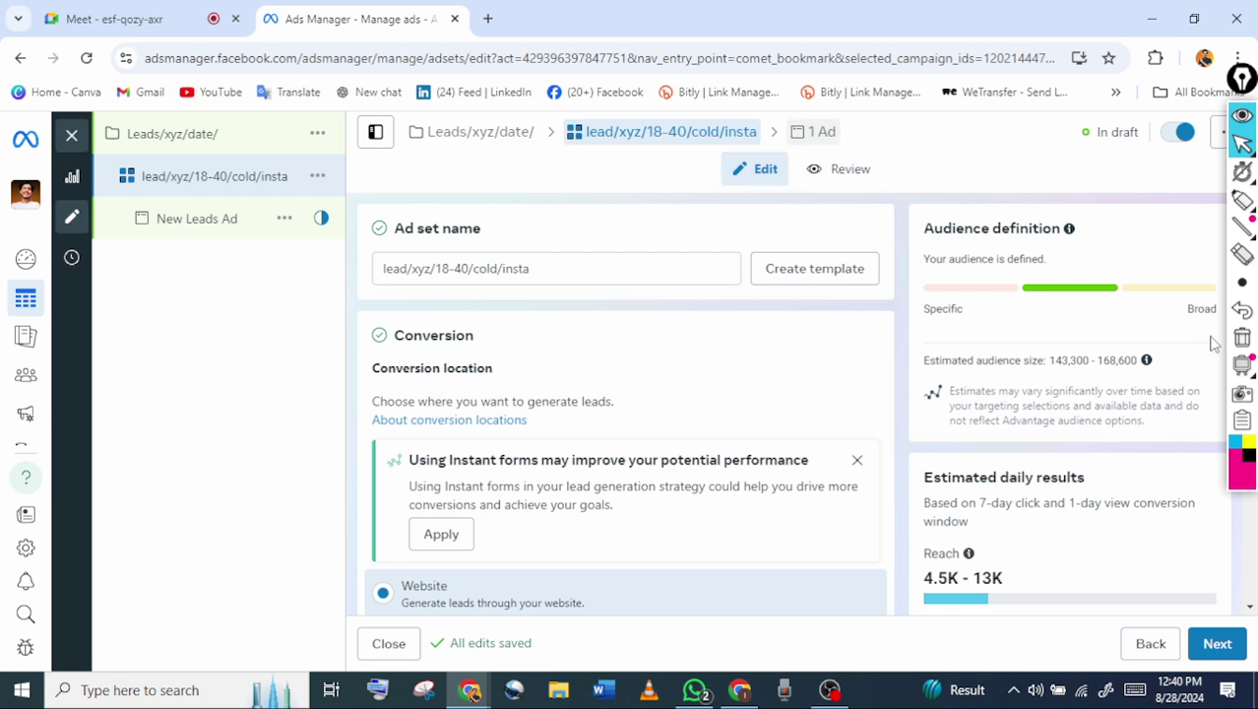
# Circle the 1 Ad level in the breadcrumb with the pen and clear the annotation
pyautogui.click(1242, 200)
pyautogui.moveTo(815, 120); pyautogui.dragTo(867, 116)
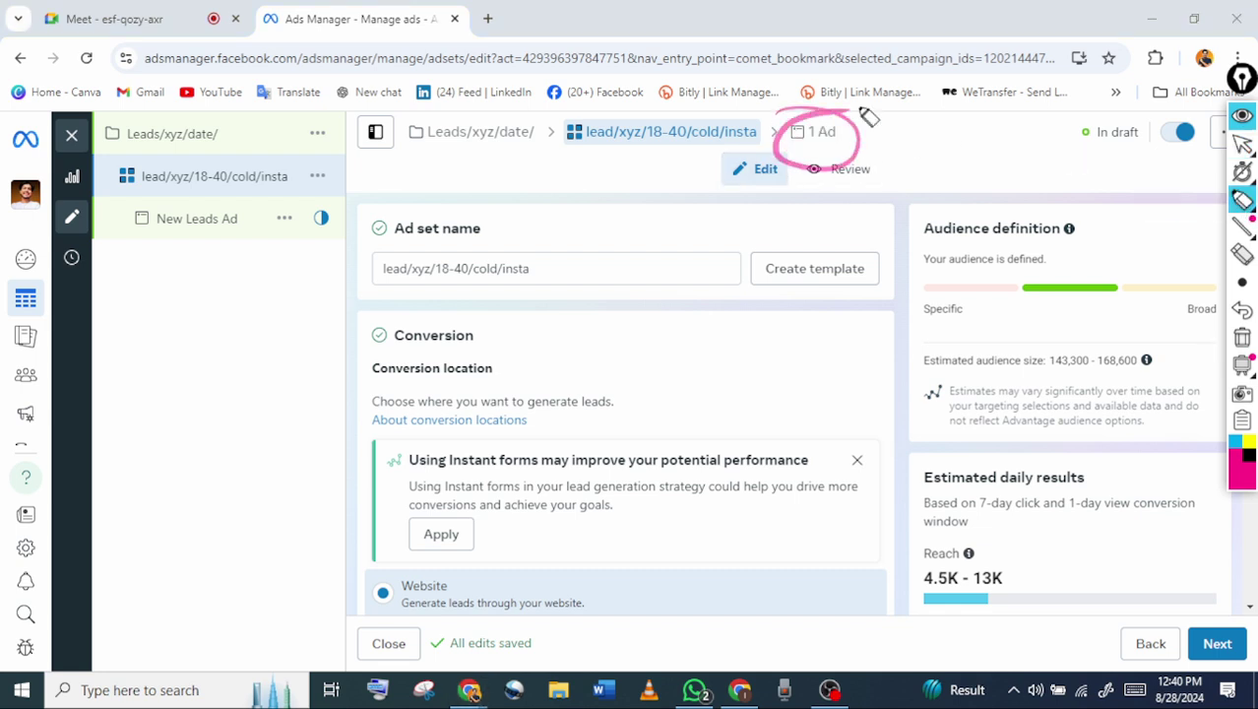
pyautogui.click(1242, 144)
pyautogui.click(1242, 338)
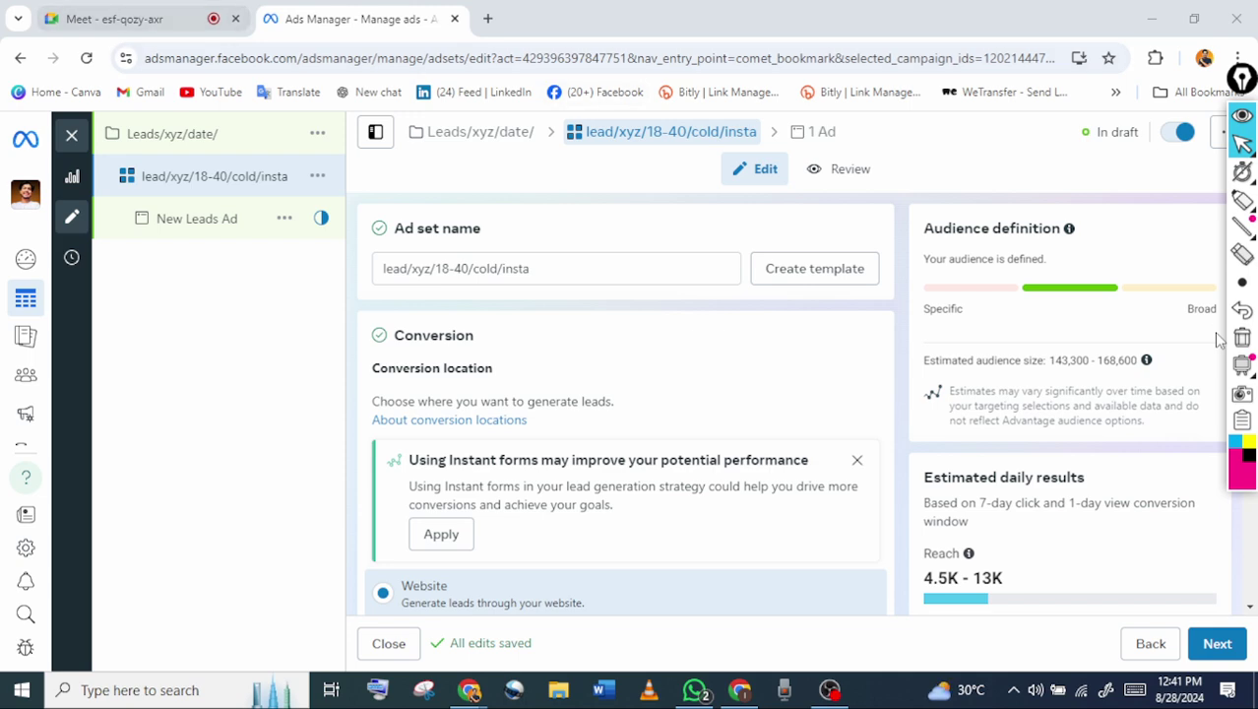
# Switch to the Google Meet call, handwrite "Digital" and a second word with underlines over the presentation, and clear the annotations
pyautogui.click(161, 34)
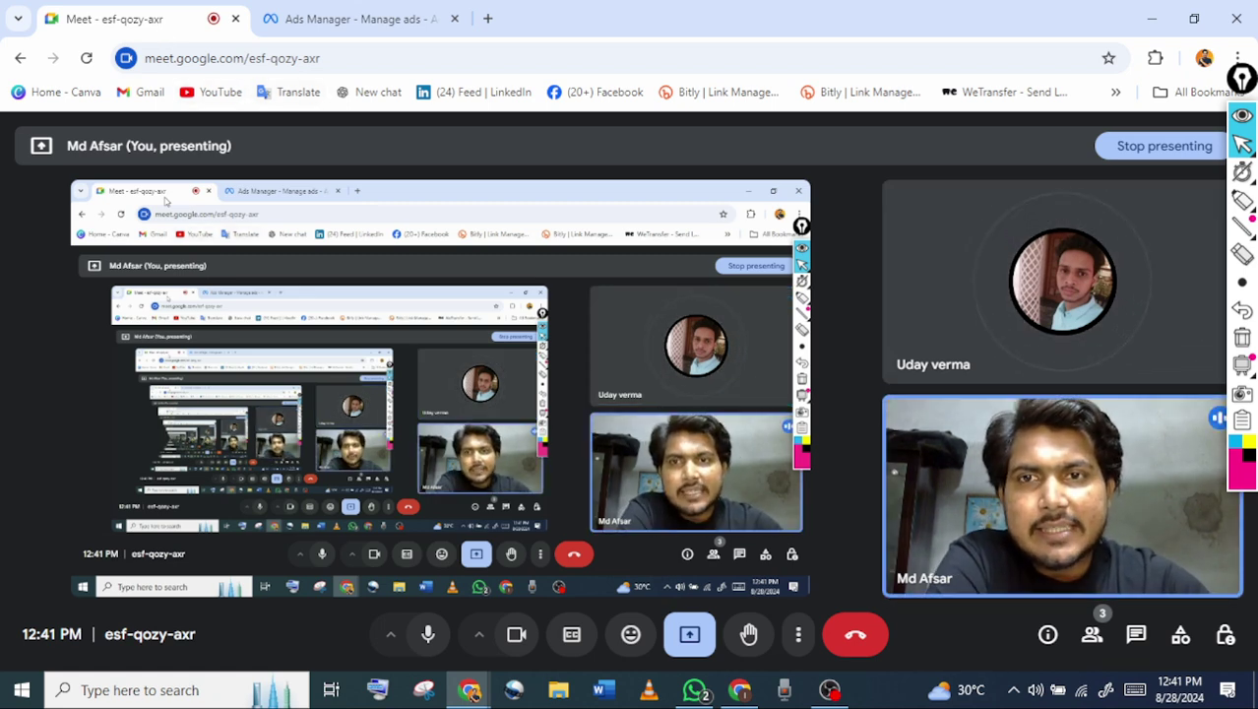
pyautogui.click(1244, 202)
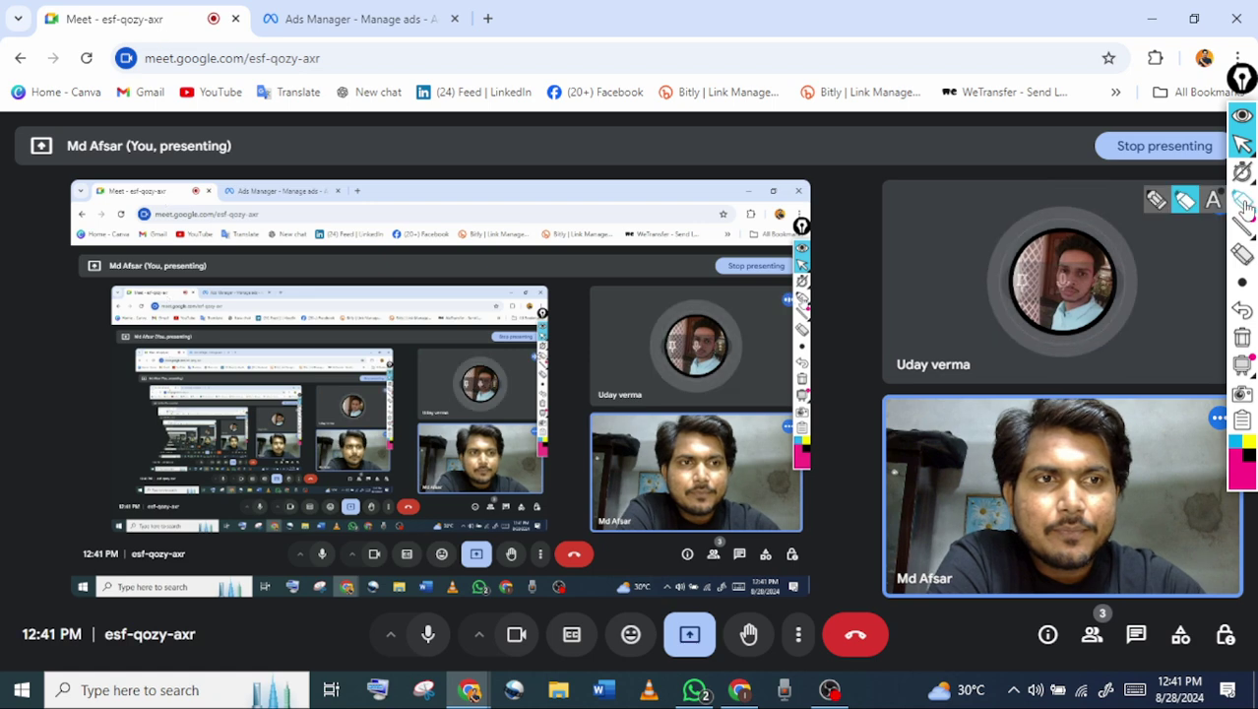
pyautogui.click(1243, 201)
pyautogui.moveTo(354, 182); pyautogui.dragTo(364, 224)
pyautogui.moveTo(353, 182); pyautogui.dragTo(390, 233)
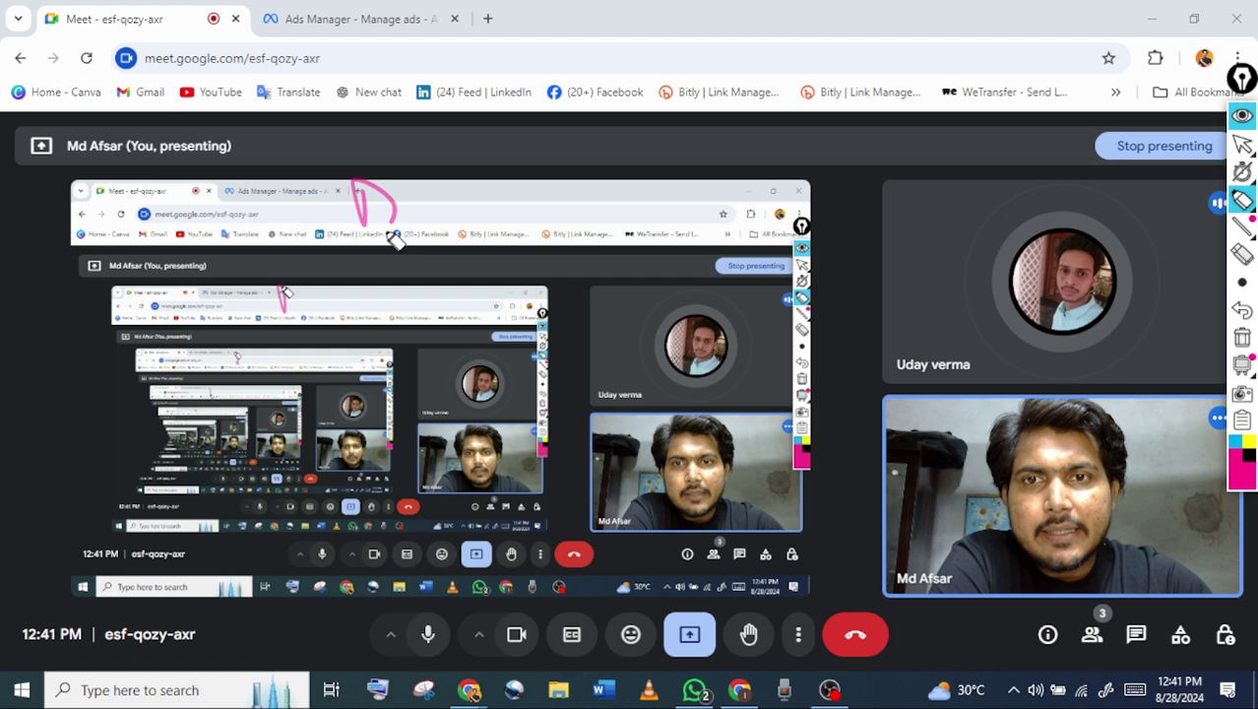
pyautogui.moveTo(393, 241); pyautogui.dragTo(680, 138)
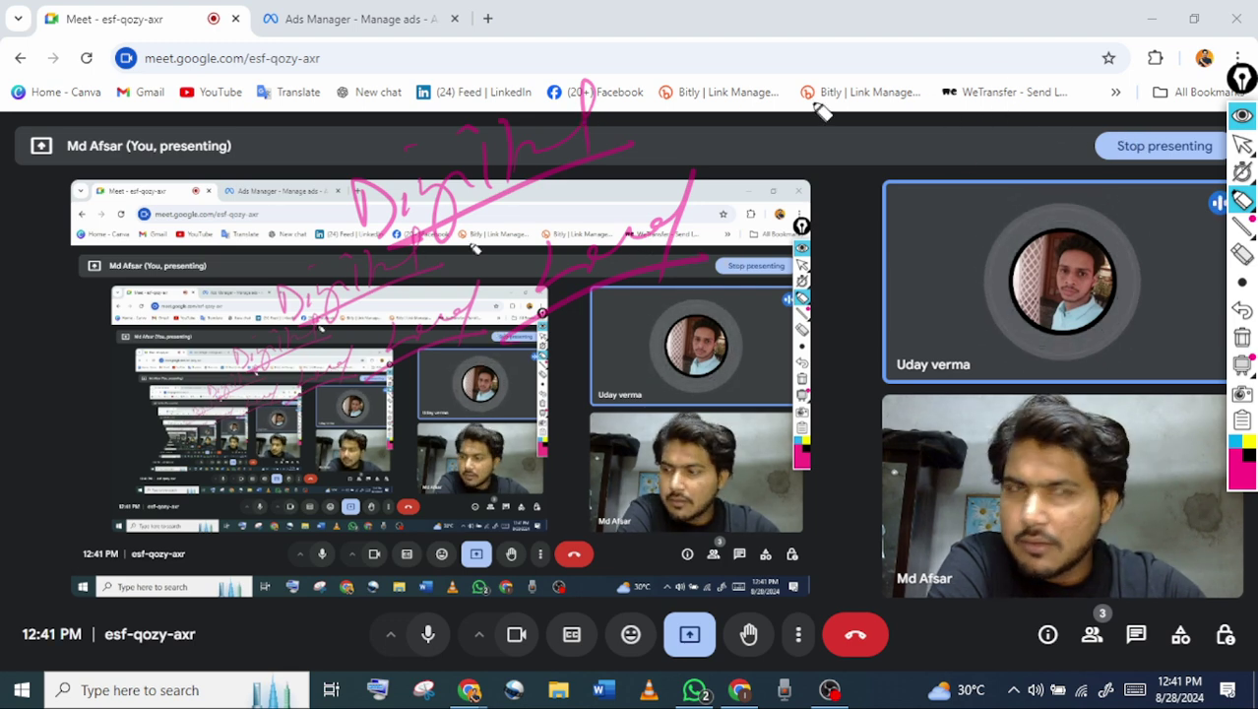
pyautogui.moveTo(1239, 144)
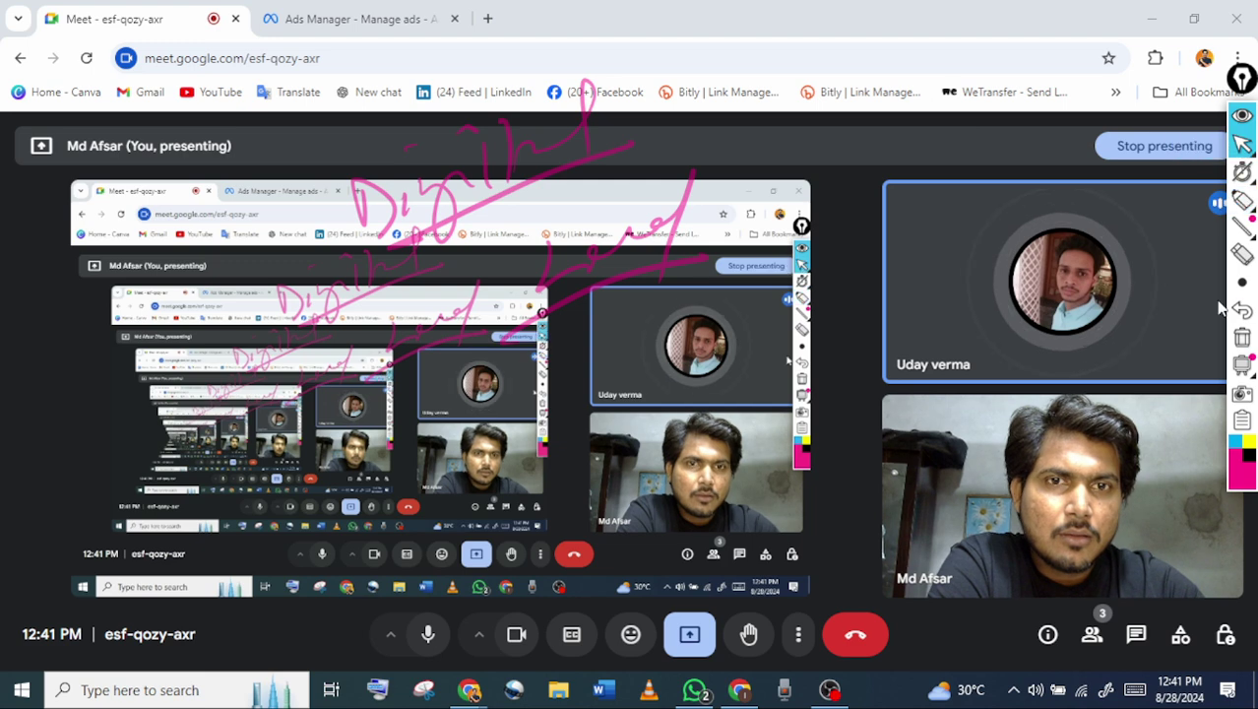
pyautogui.click(1241, 336)
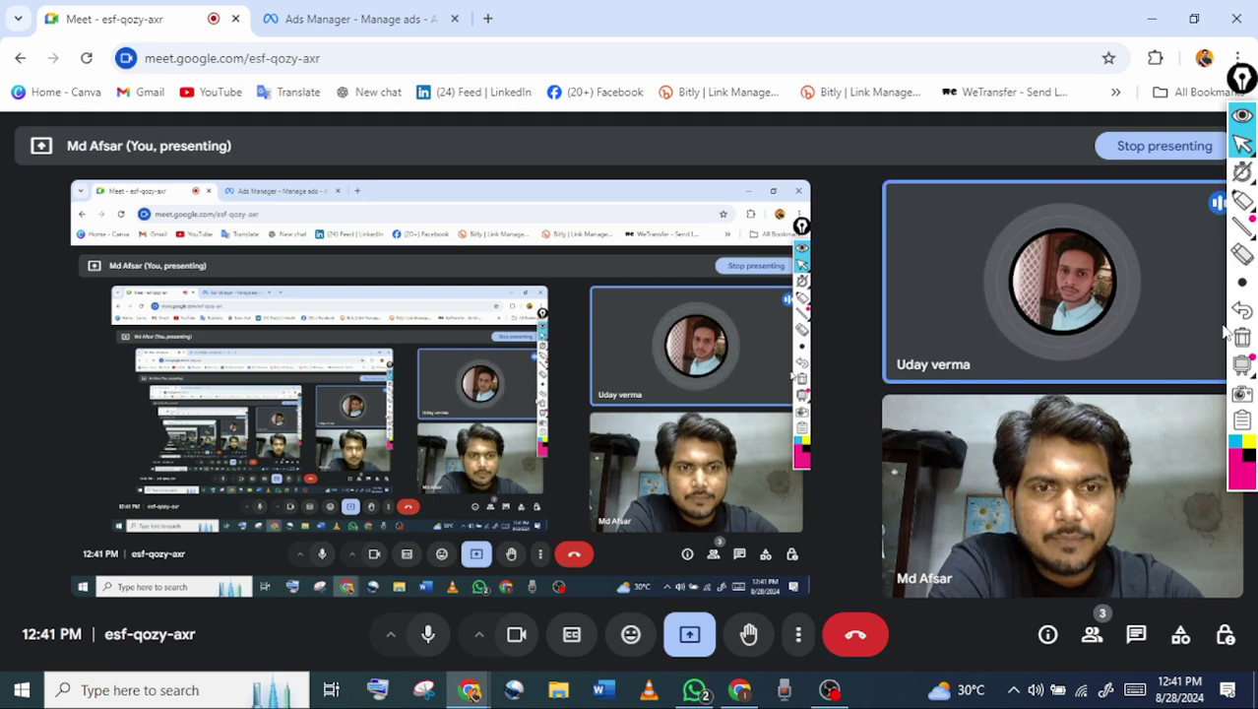
pyautogui.press('Return')
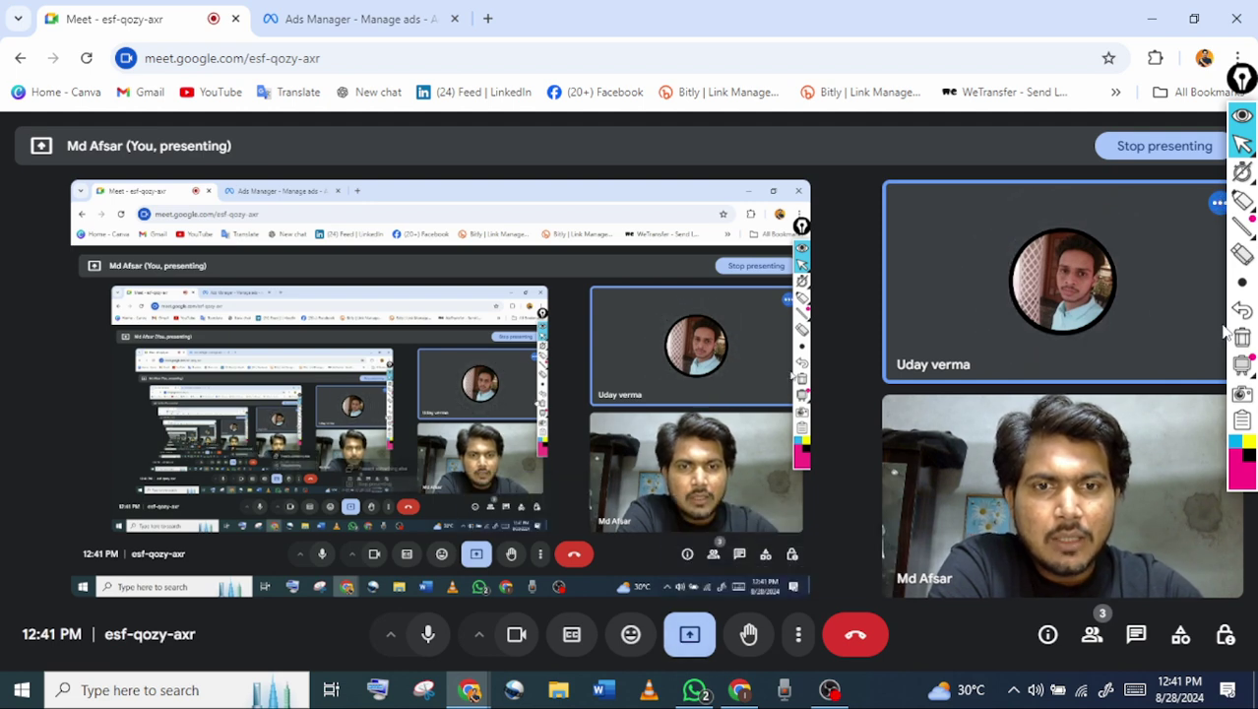
# Handwrite an "L" and a circled word over the Meet presentation, and add further notes around them, including "Ad", with connecting lines
pyautogui.moveTo(1244, 201)
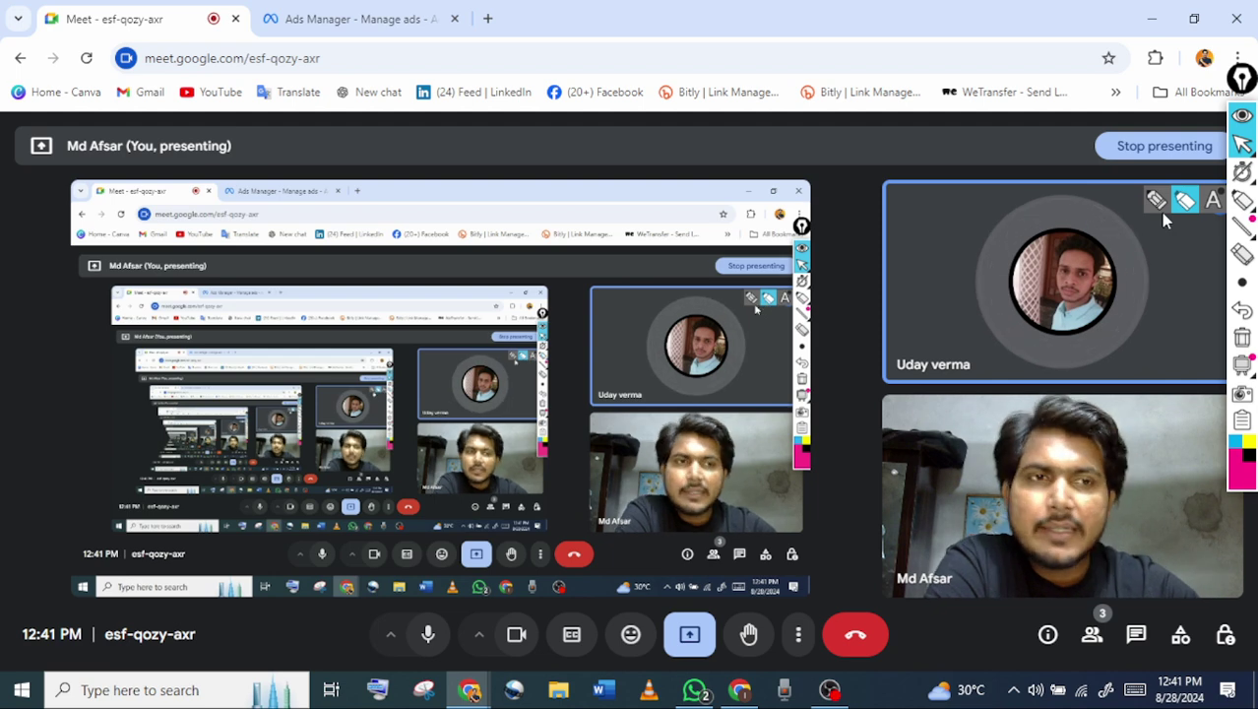
pyautogui.click(1185, 200)
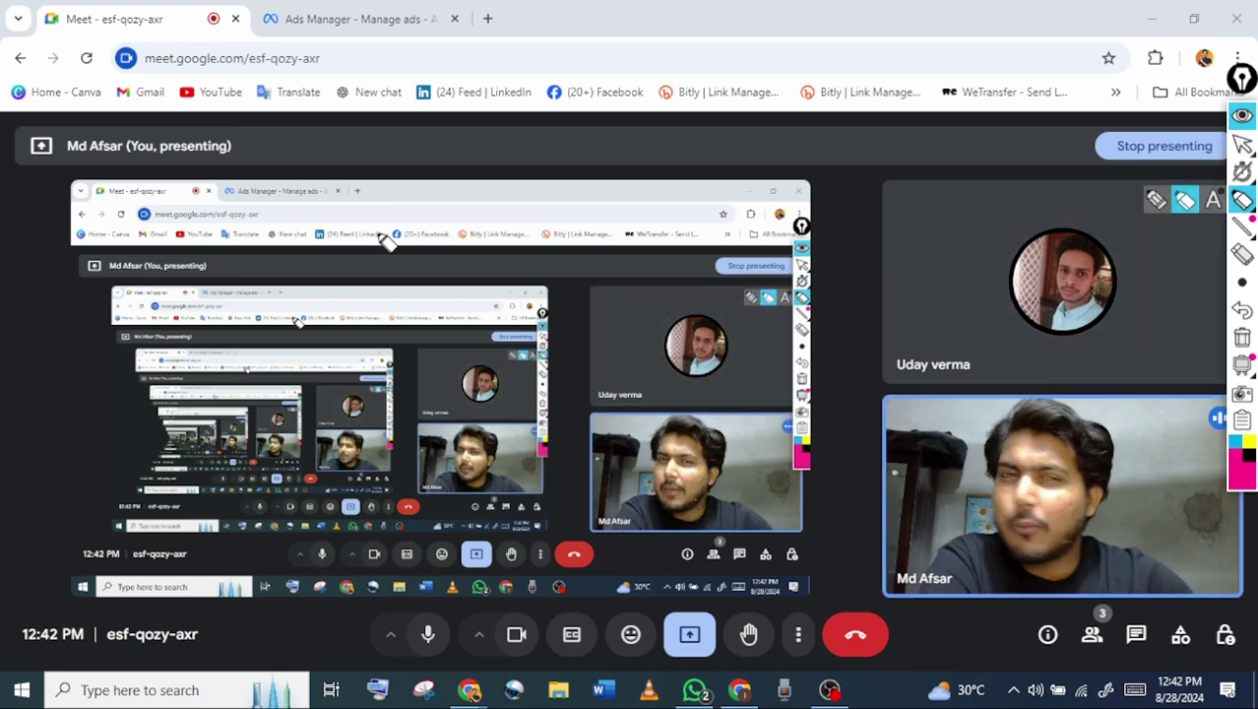
pyautogui.moveTo(406, 191); pyautogui.dragTo(431, 221)
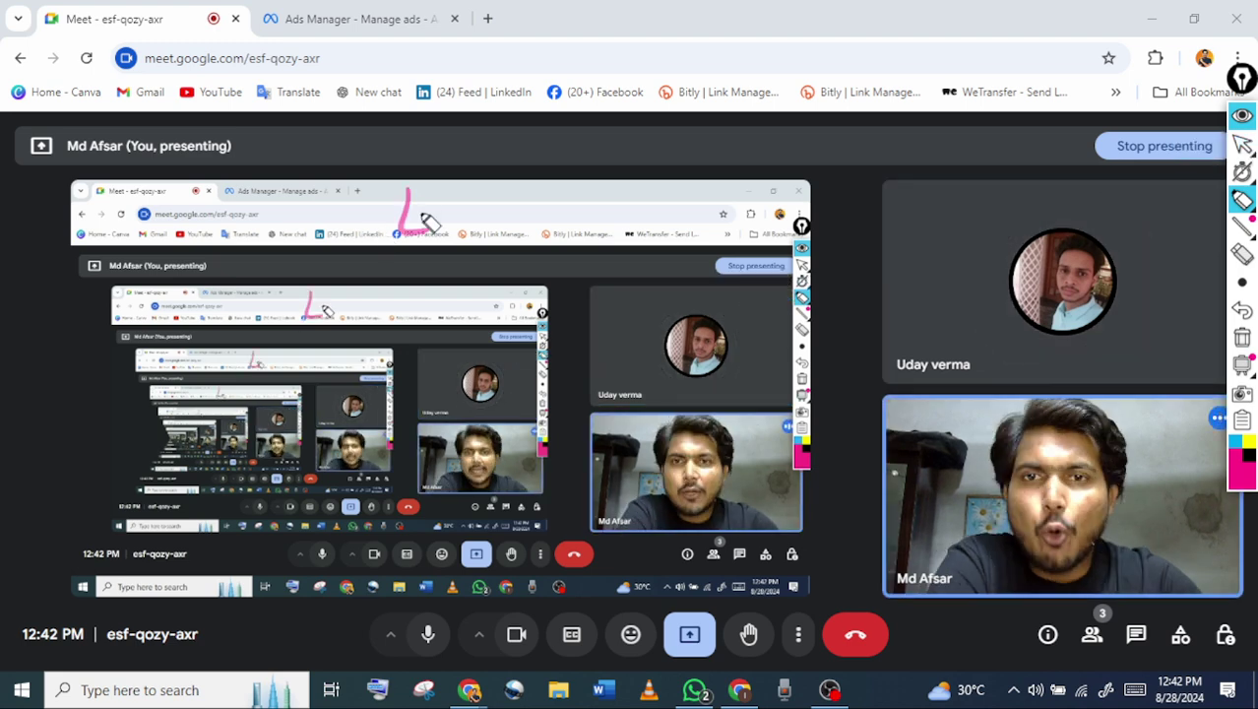
pyautogui.moveTo(492, 187); pyautogui.dragTo(498, 187)
pyautogui.moveTo(517, 173); pyautogui.dragTo(612, 174)
pyautogui.moveTo(473, 254); pyautogui.dragTo(668, 126)
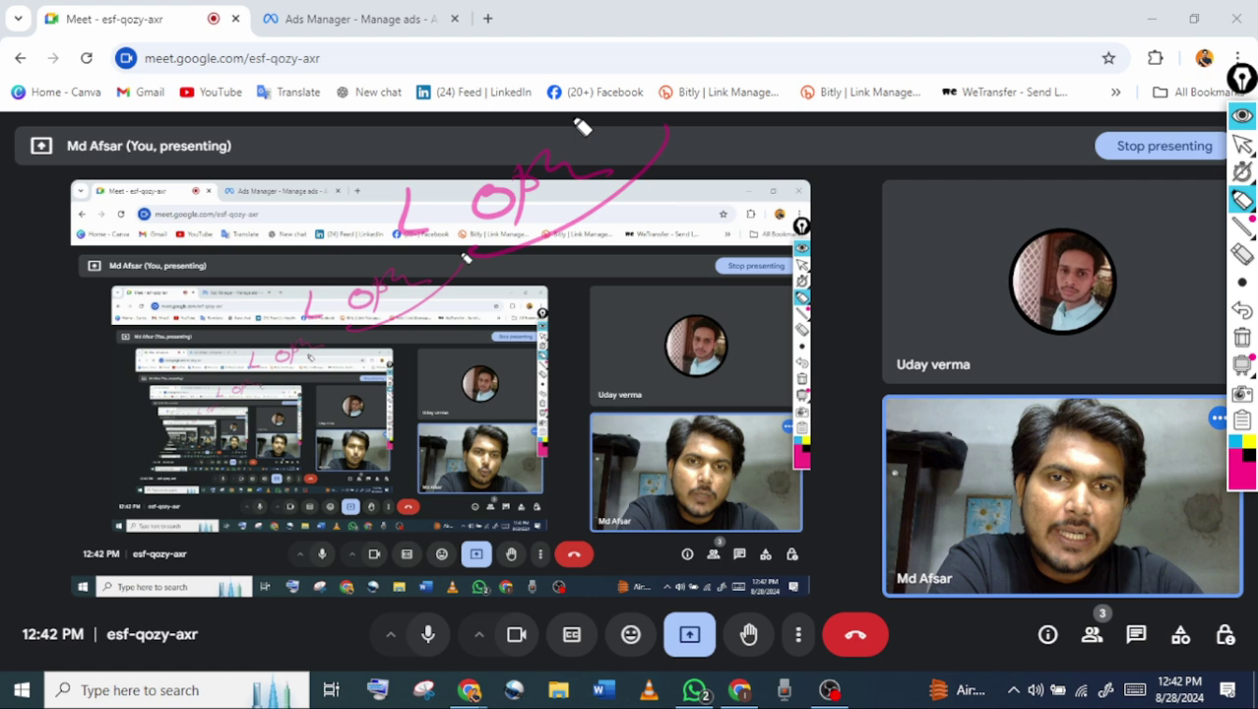
pyautogui.moveTo(581, 126); pyautogui.dragTo(789, 123)
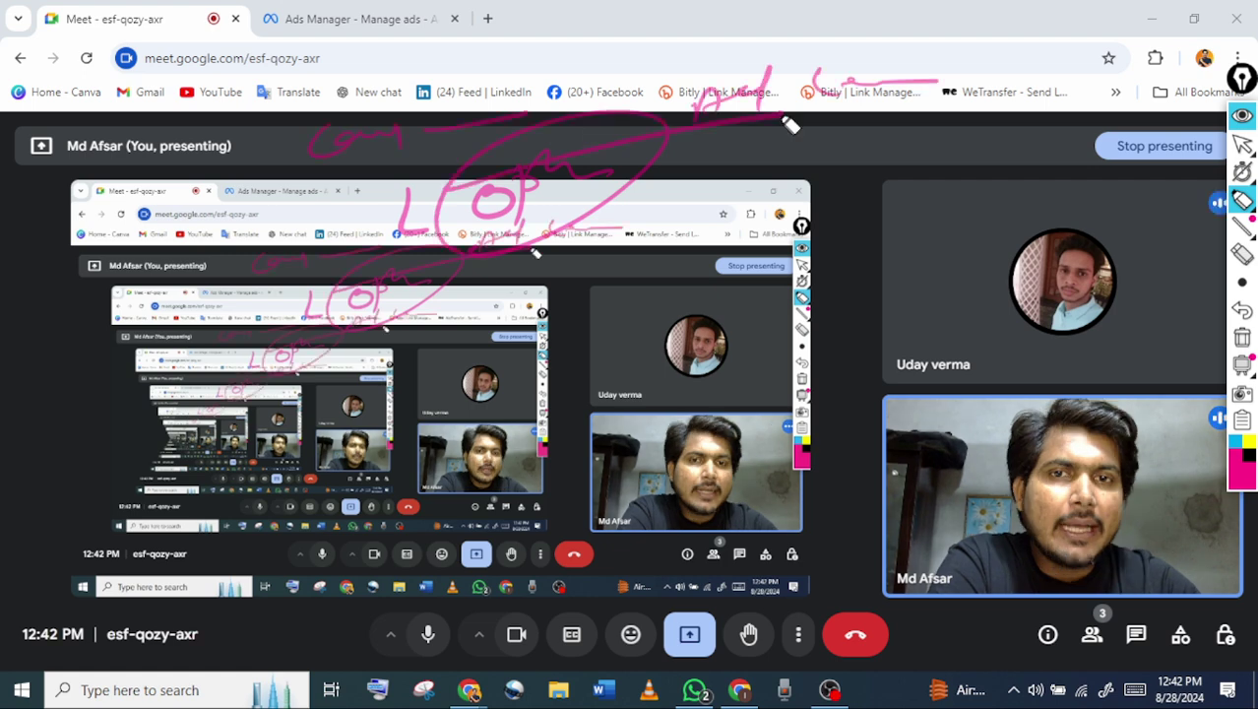